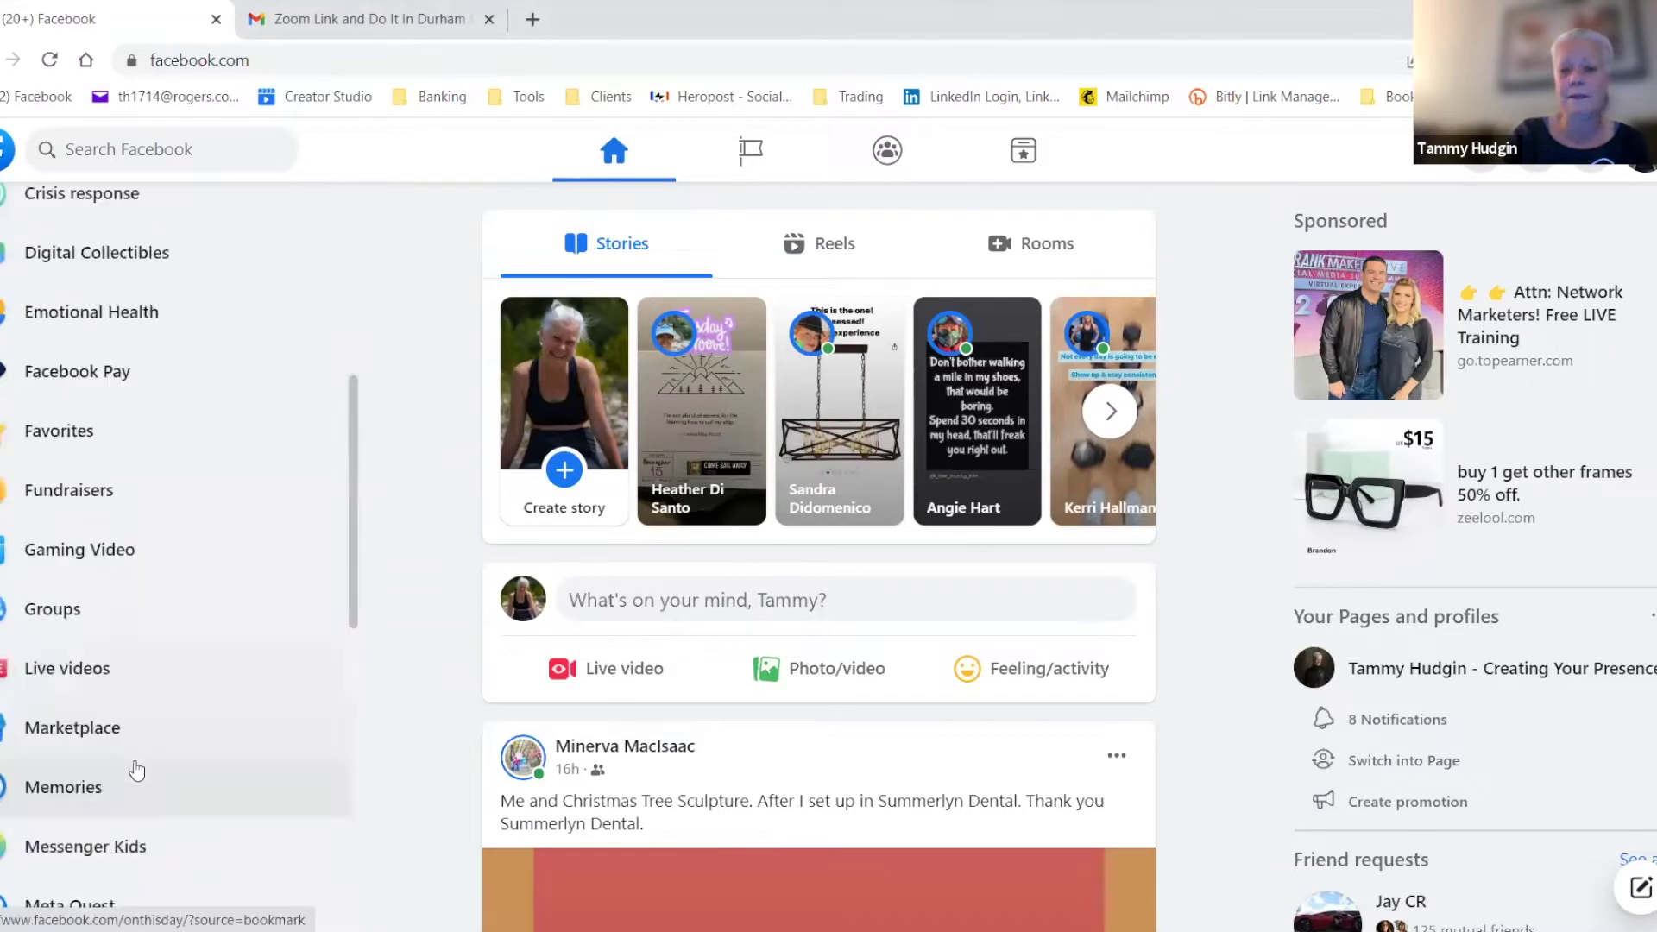
# Go to Ads Manager from the Facebook home page to list the account's campaigns
pyautogui.scroll(5, 134, 768)
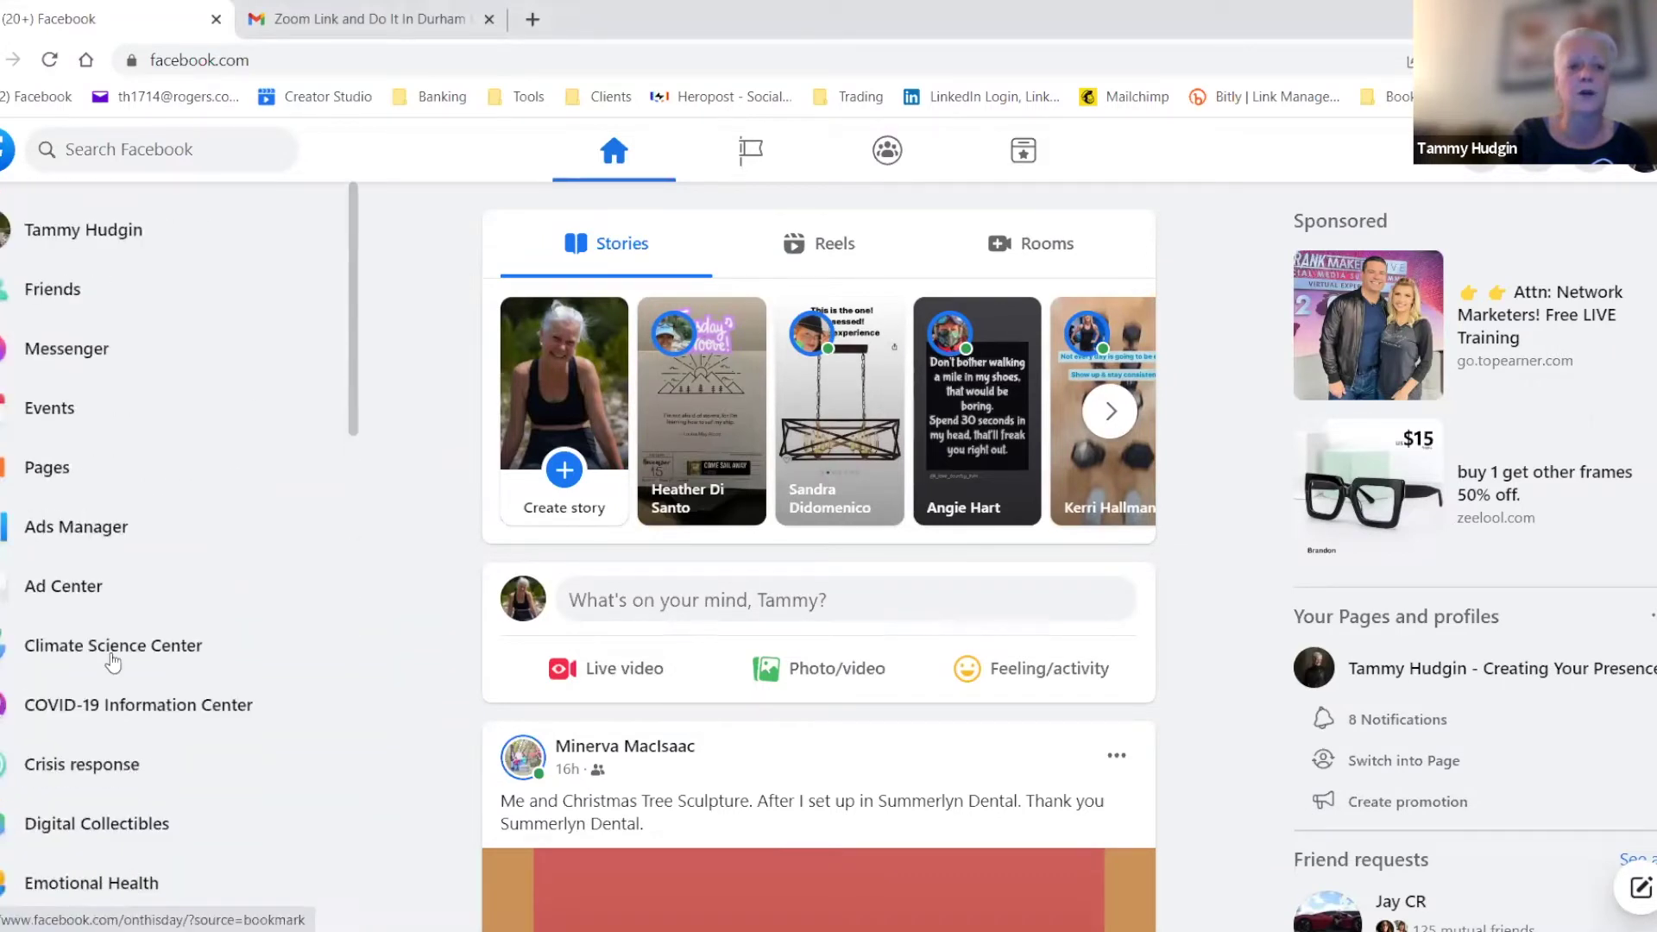
pyautogui.click(71, 528)
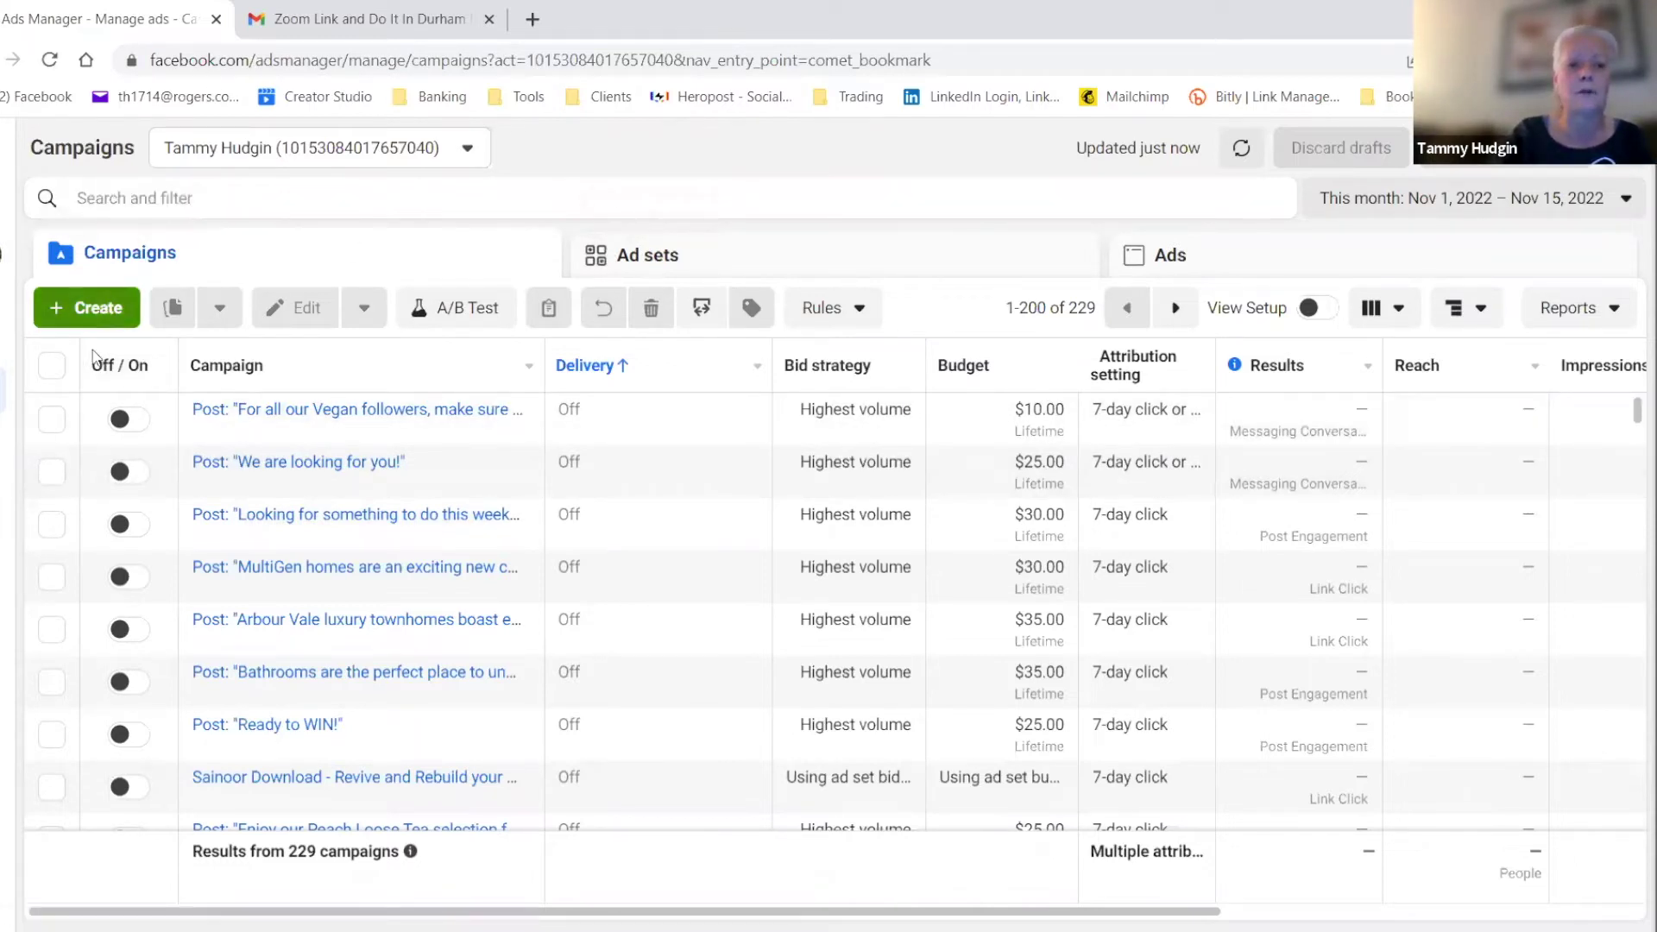
# Create a new campaign with Traffic as its objective
pyautogui.click(80, 313)
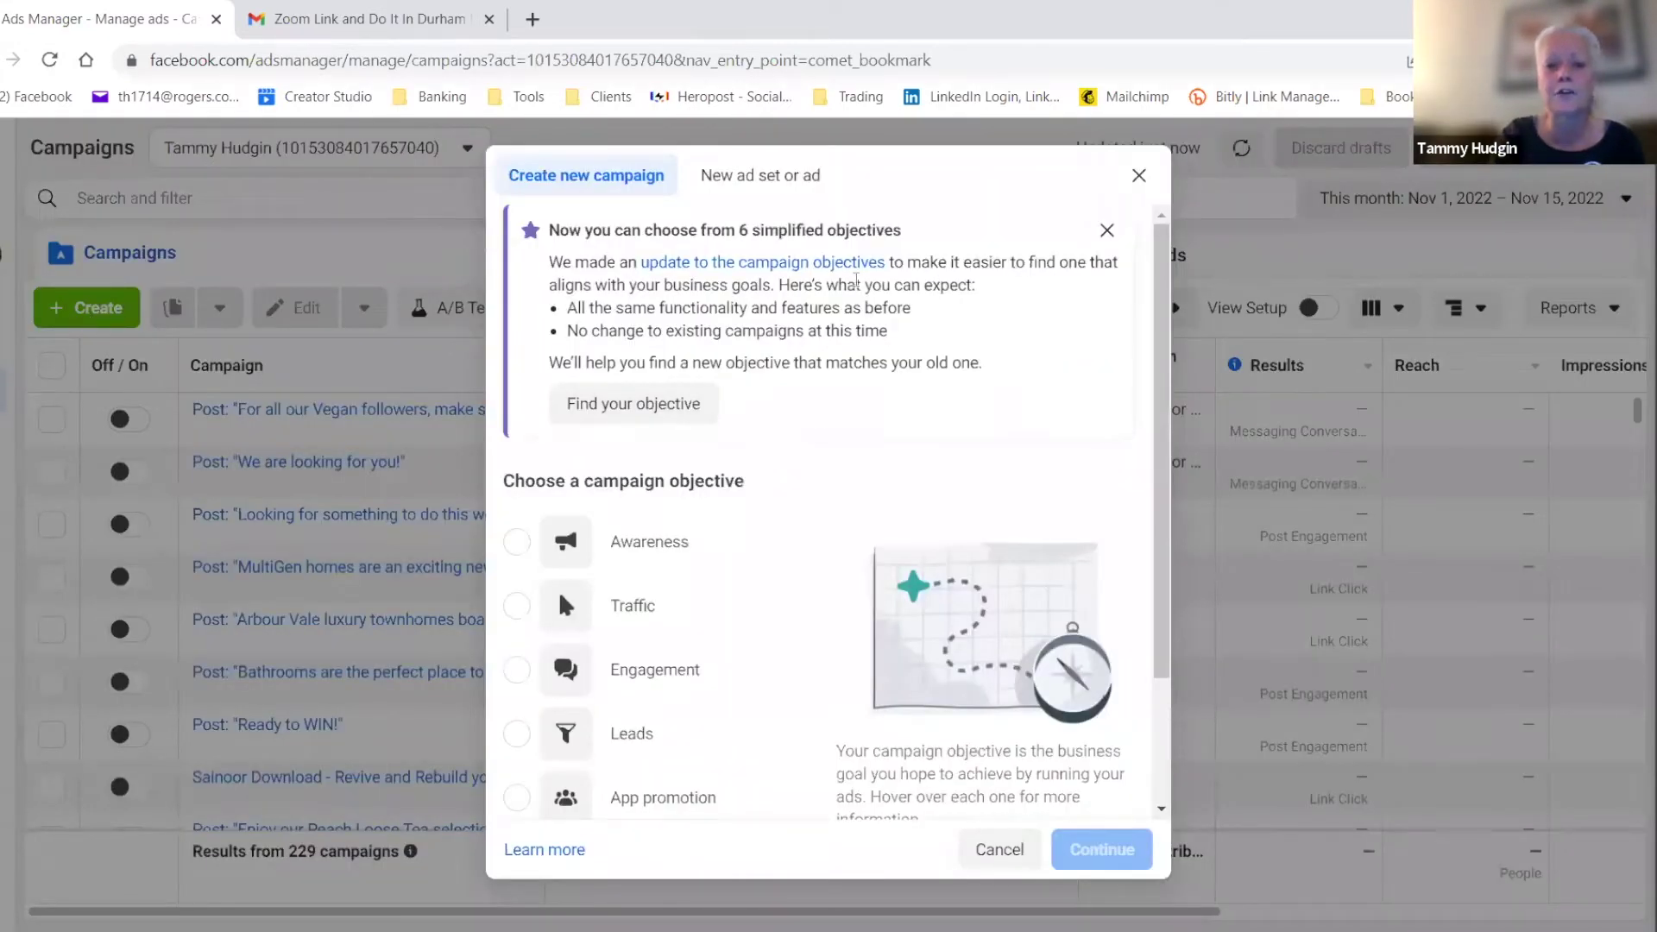
pyautogui.scroll(-2, 854, 285)
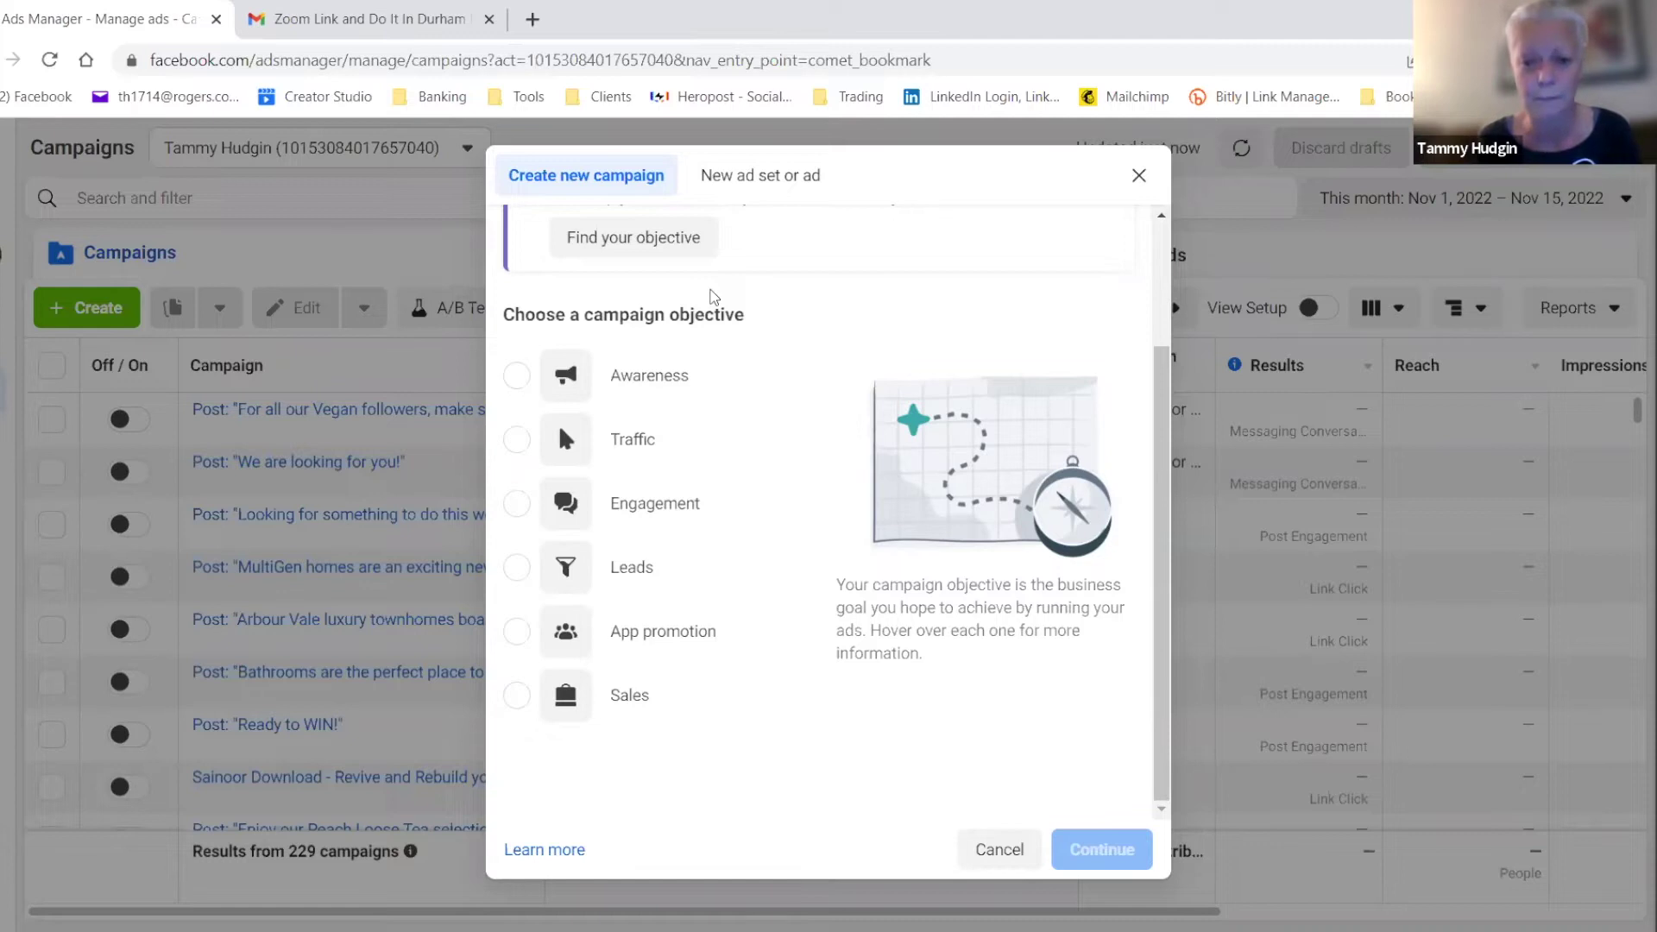
pyautogui.click(519, 441)
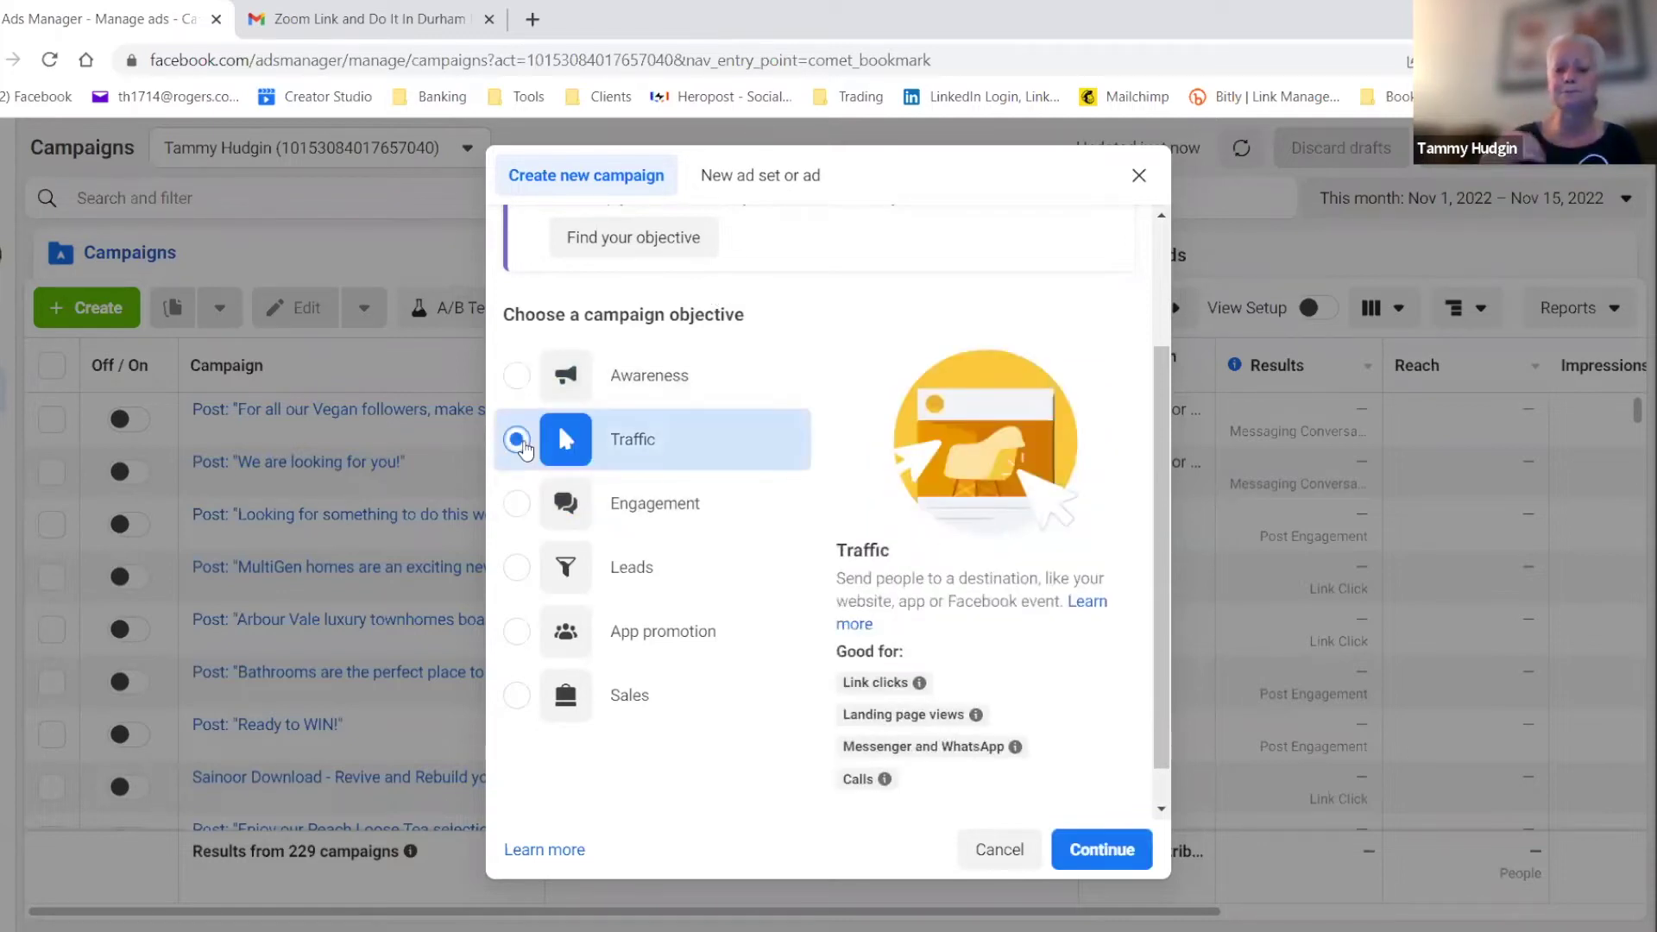
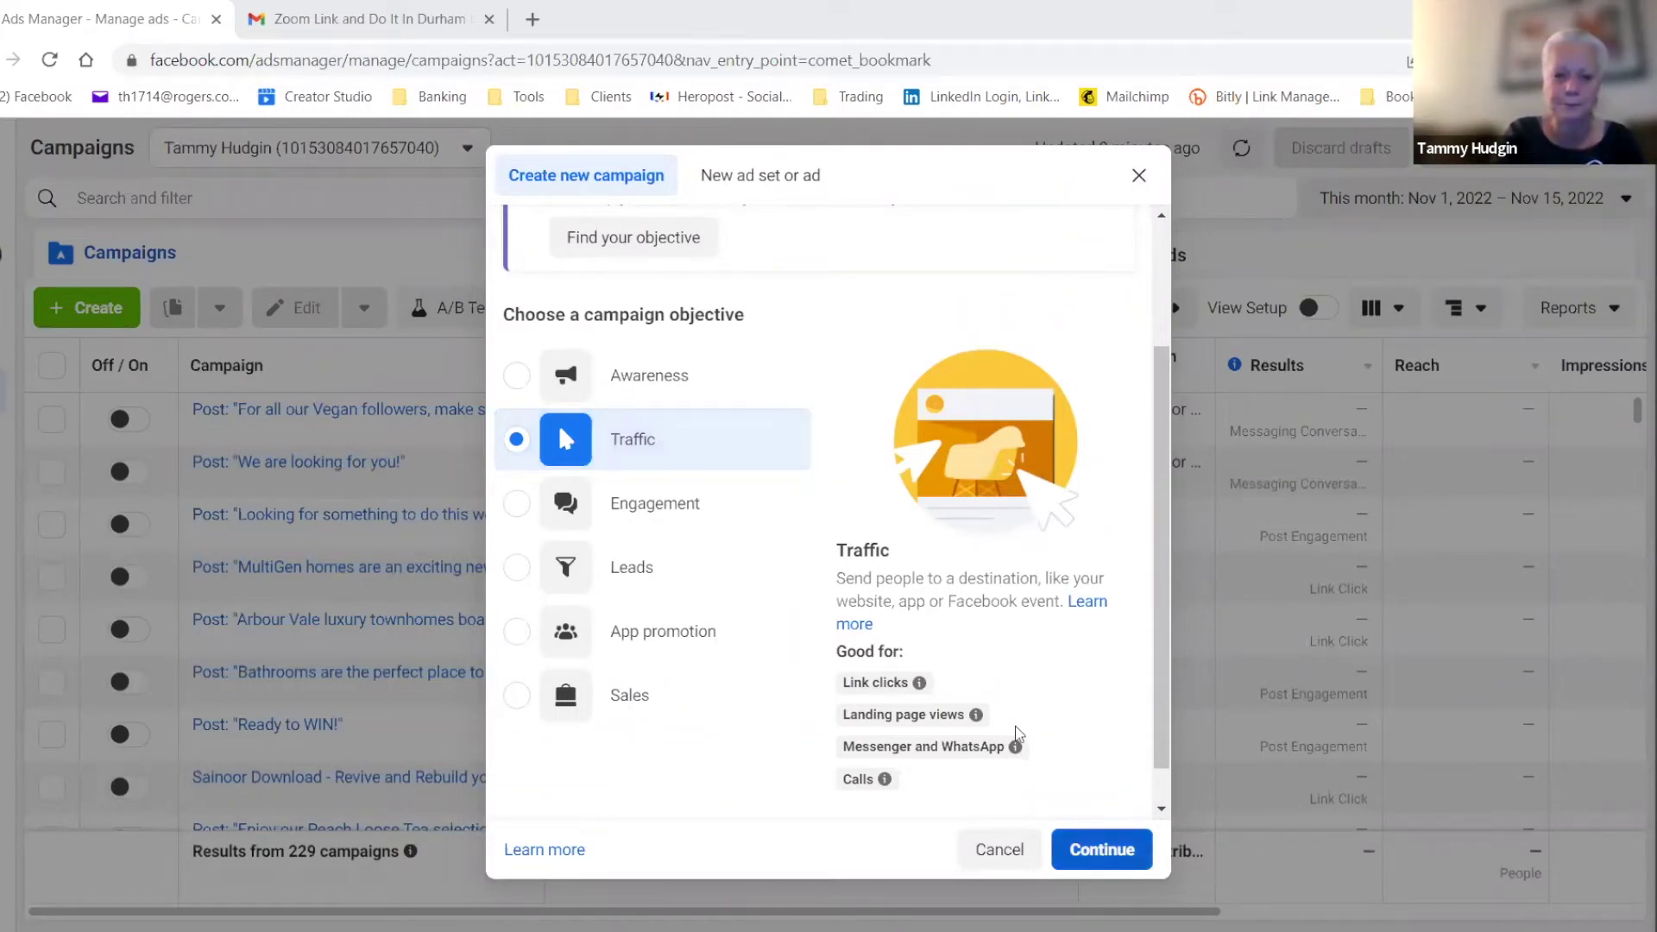
# Keep Traffic as the objective and expand the optional campaign, ad set and ad name fields
pyautogui.click(1089, 865)
pyautogui.click(1006, 691)
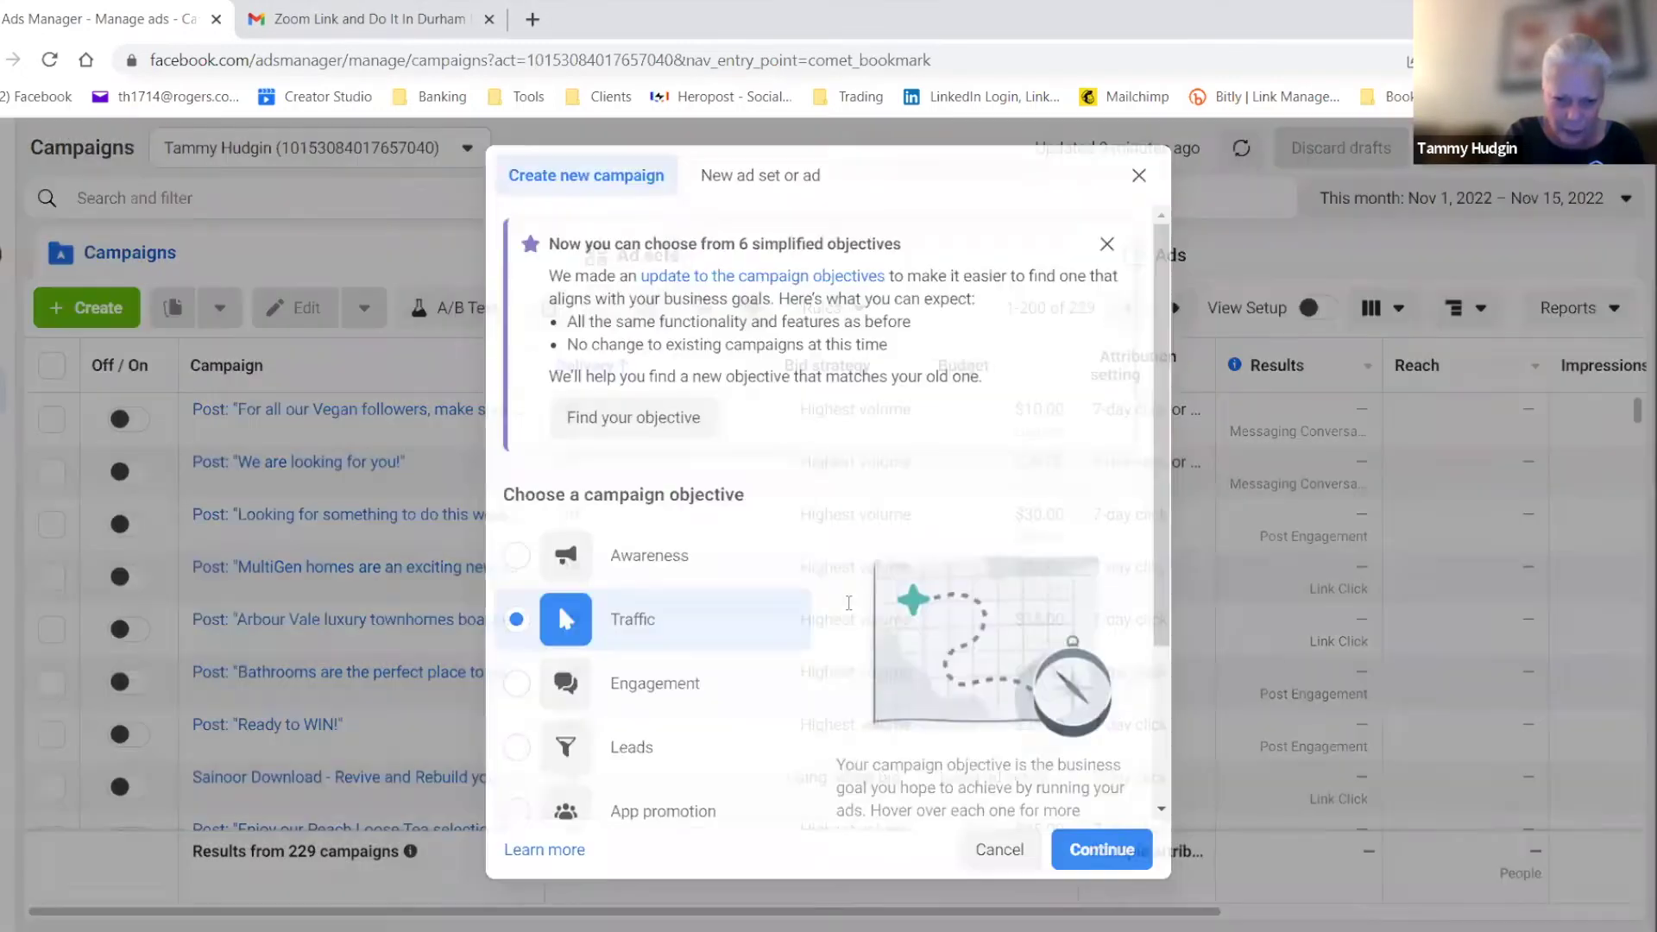
pyautogui.scroll(-3, 785, 488)
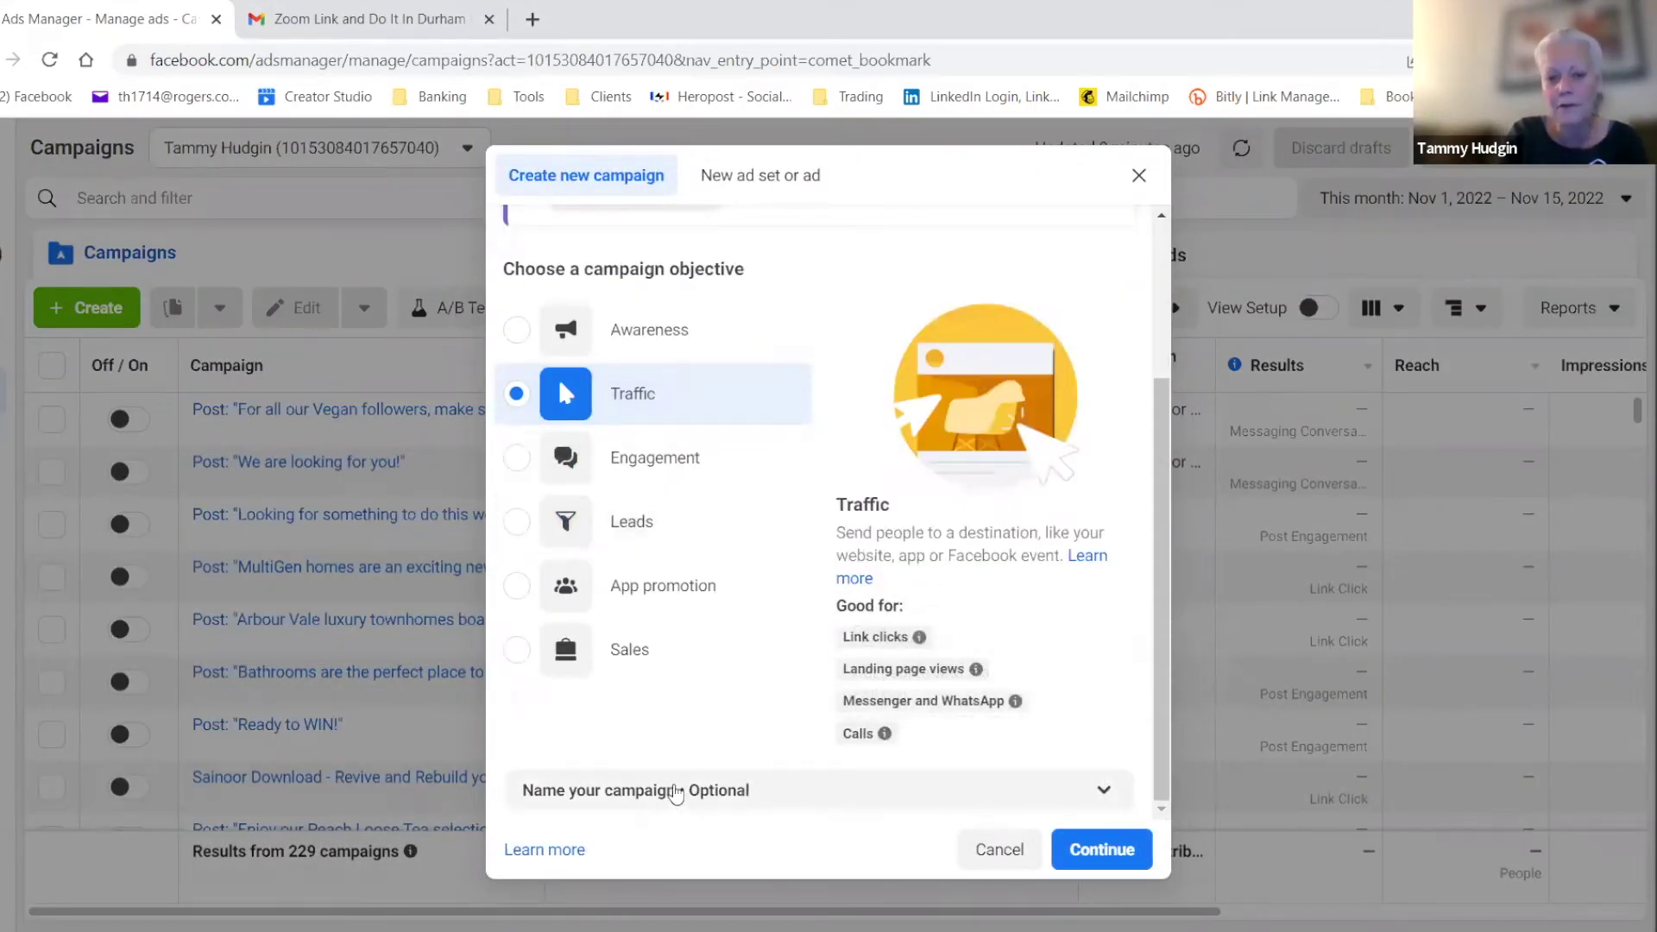
pyautogui.click(827, 787)
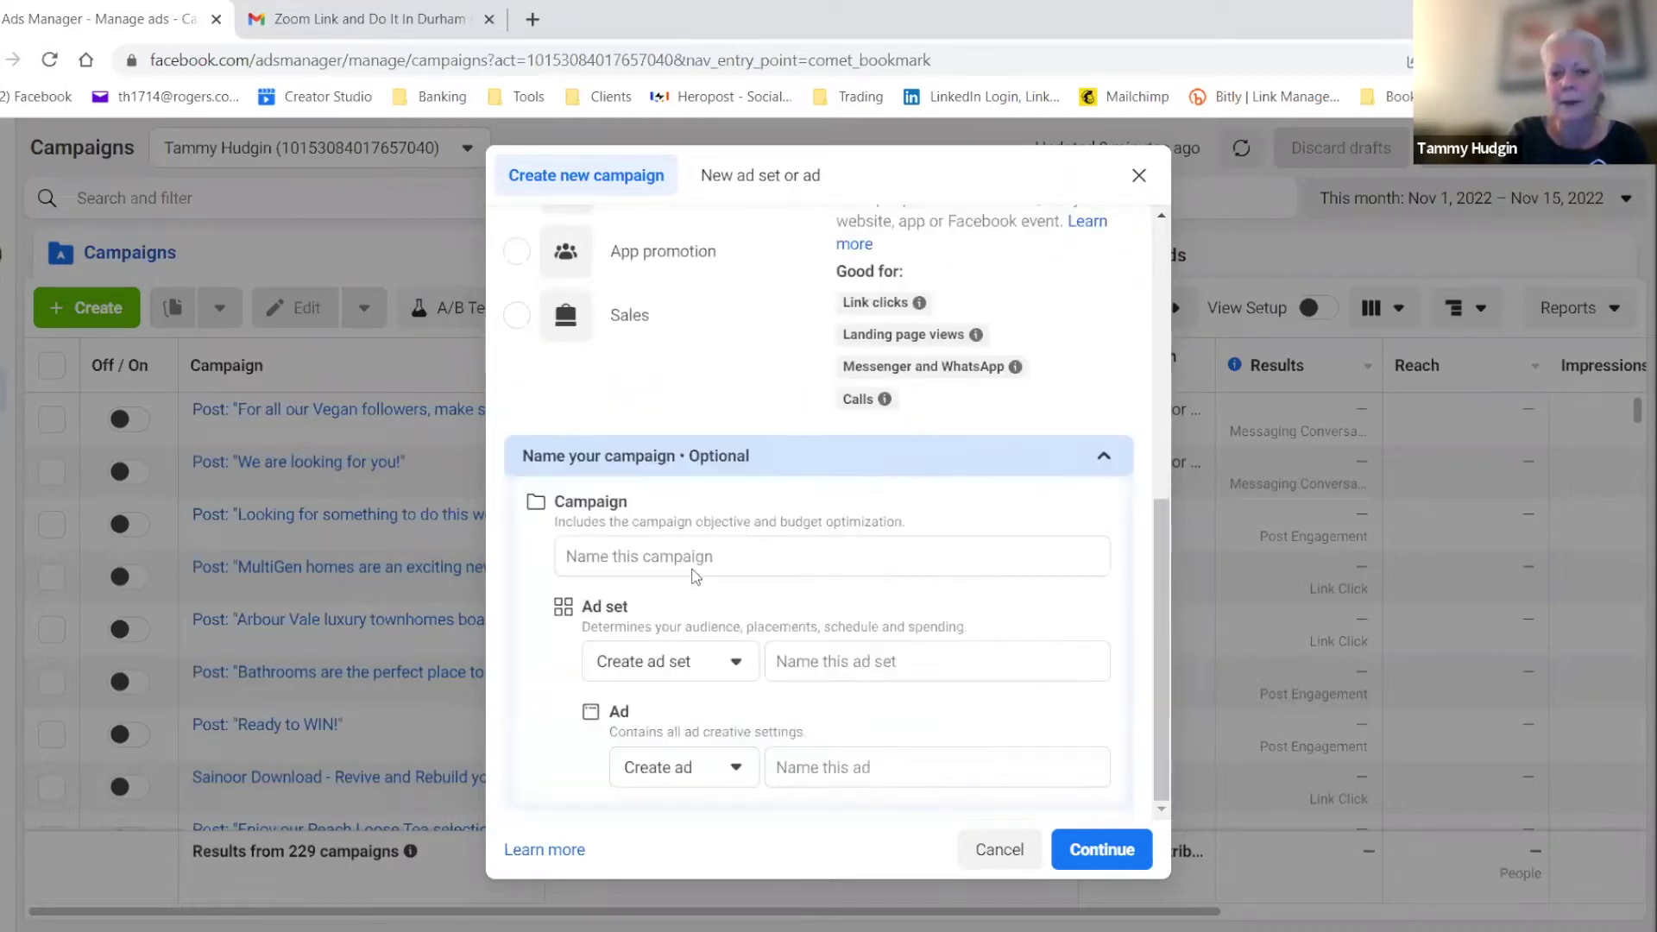
# Enter 'Testing Purposes' as the campaign, ad set and ad names, fixing the ad-name typo, and continue
pyautogui.click(699, 557)
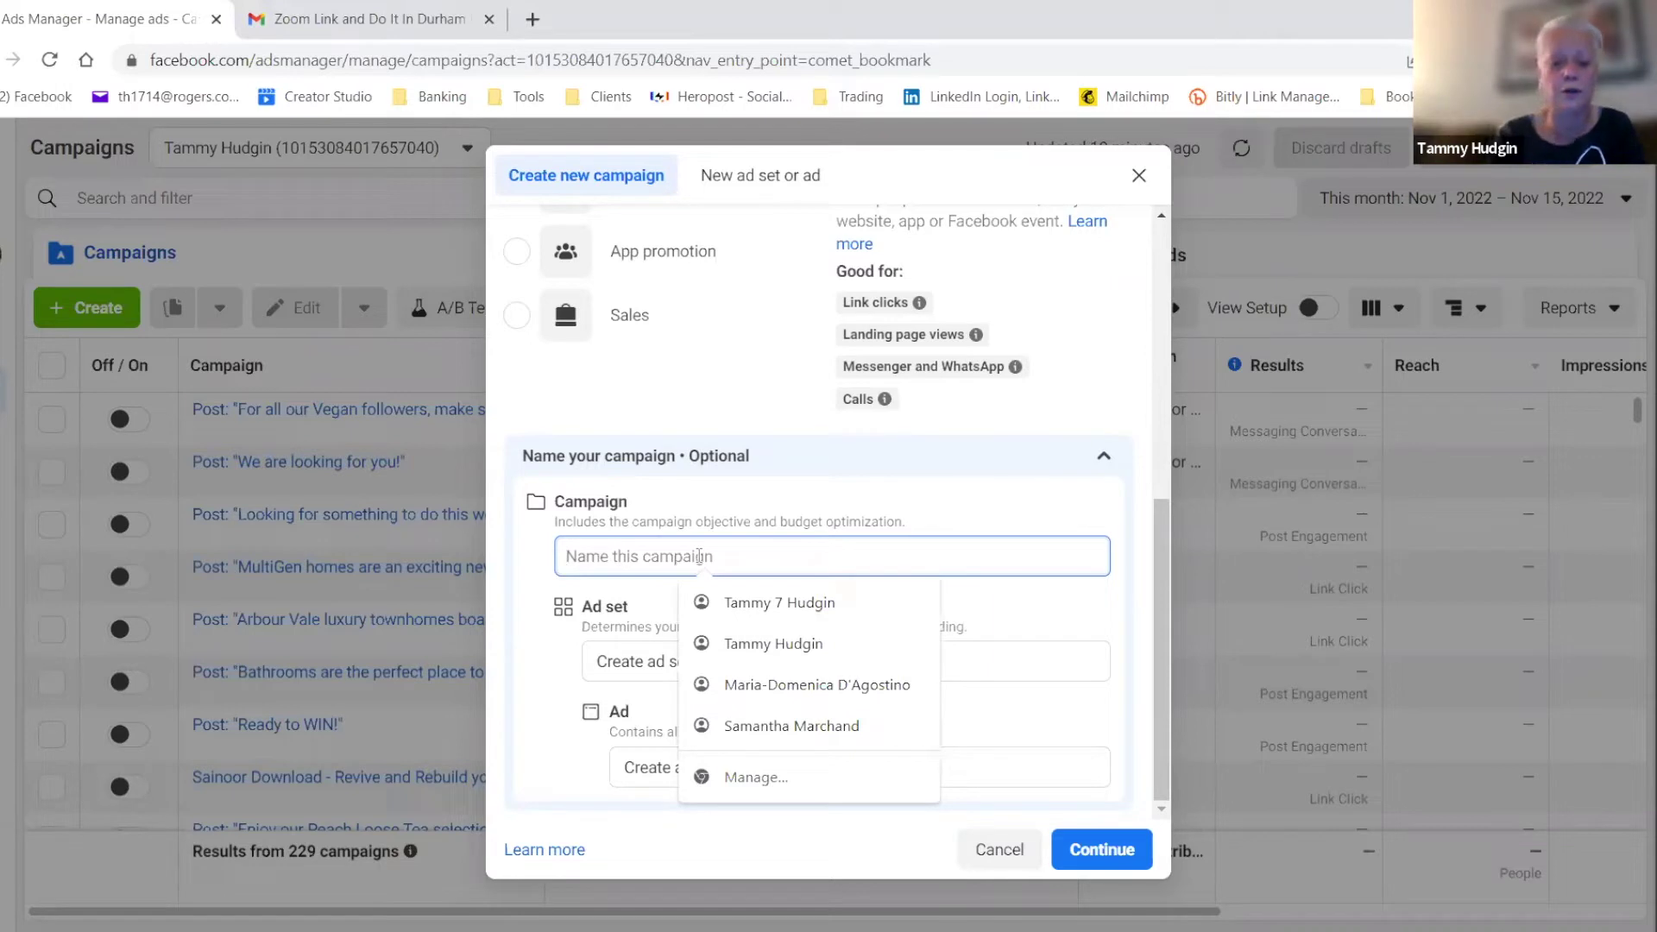
pyautogui.write('Testing ')
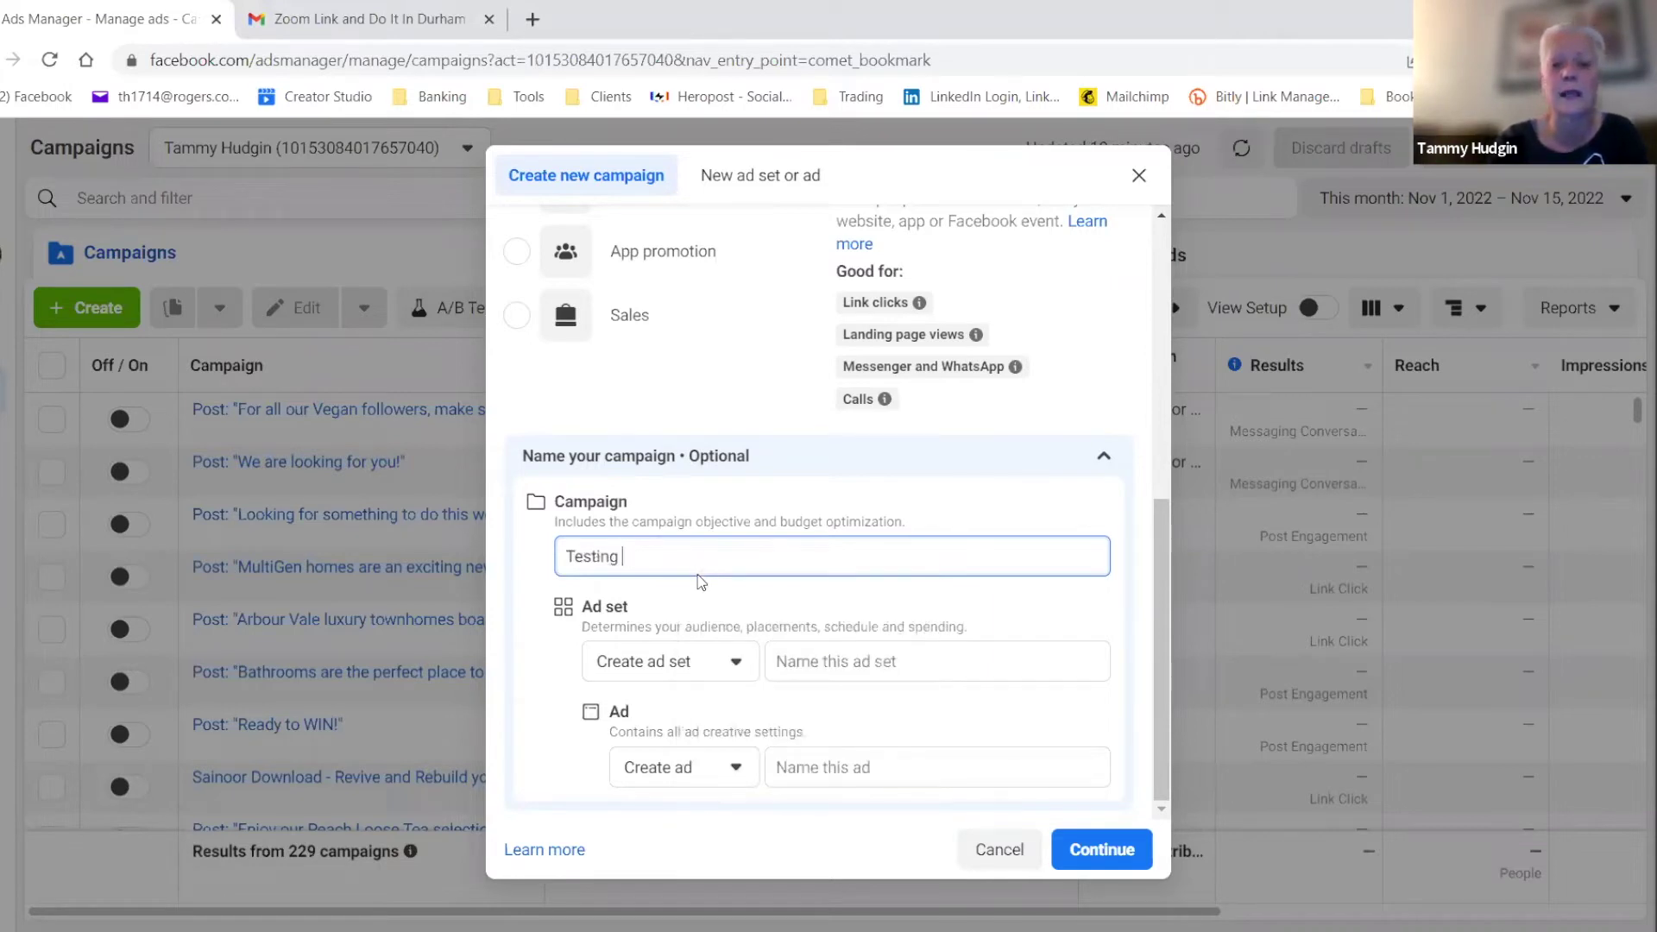
pyautogui.write('Purposes')
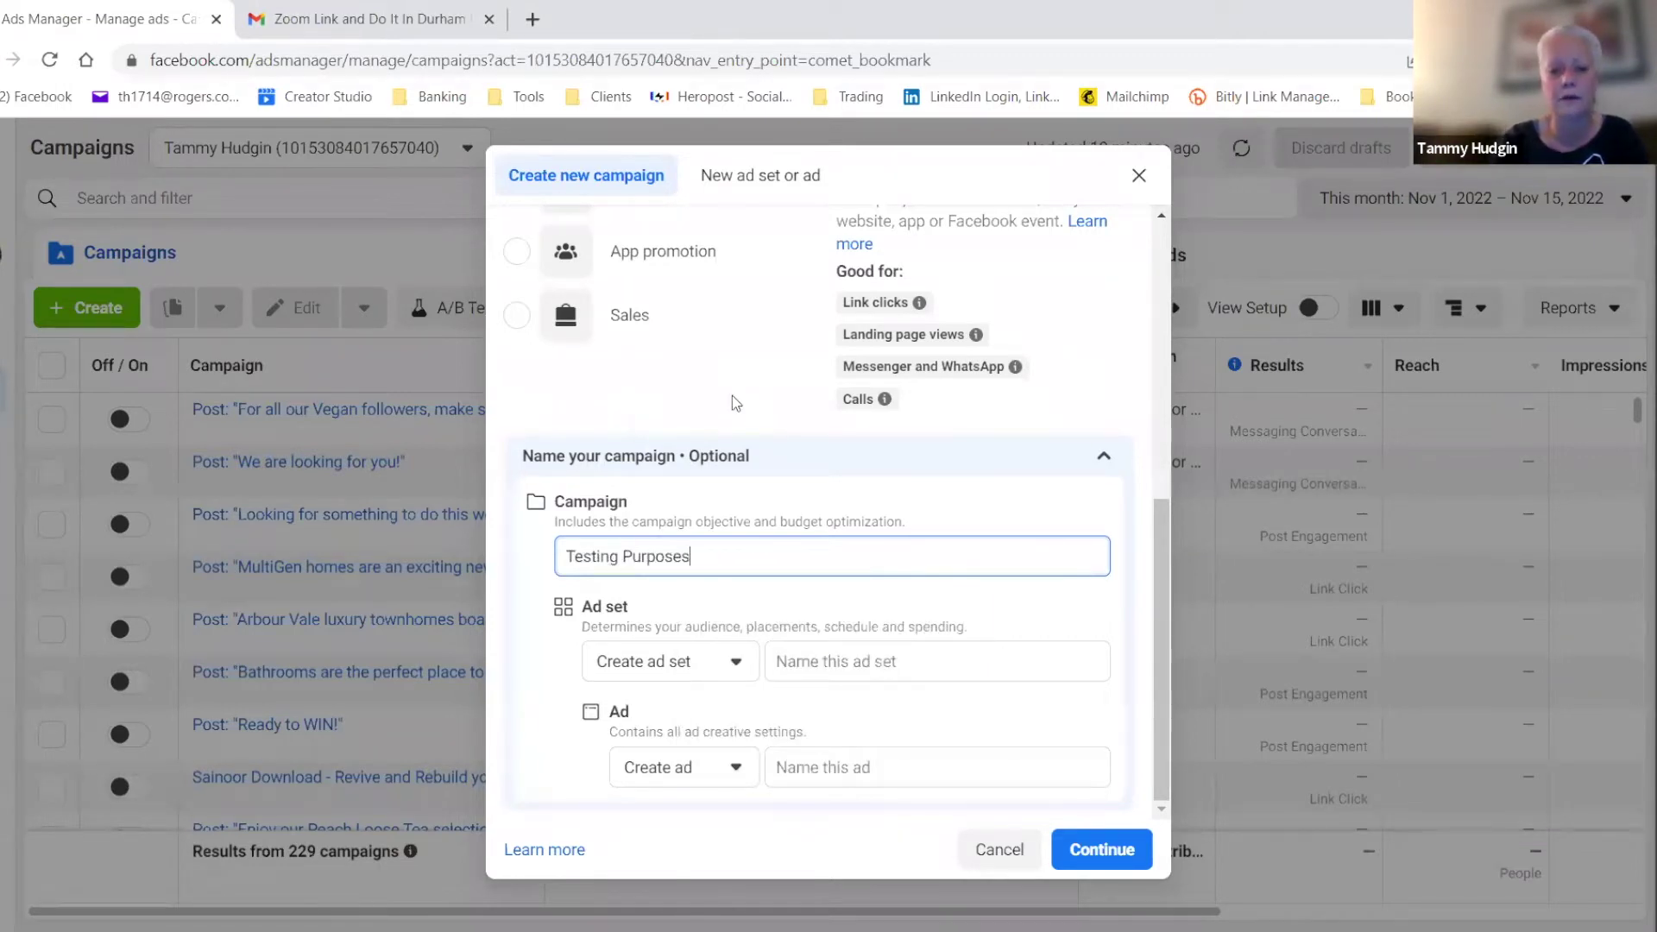
pyautogui.click(839, 662)
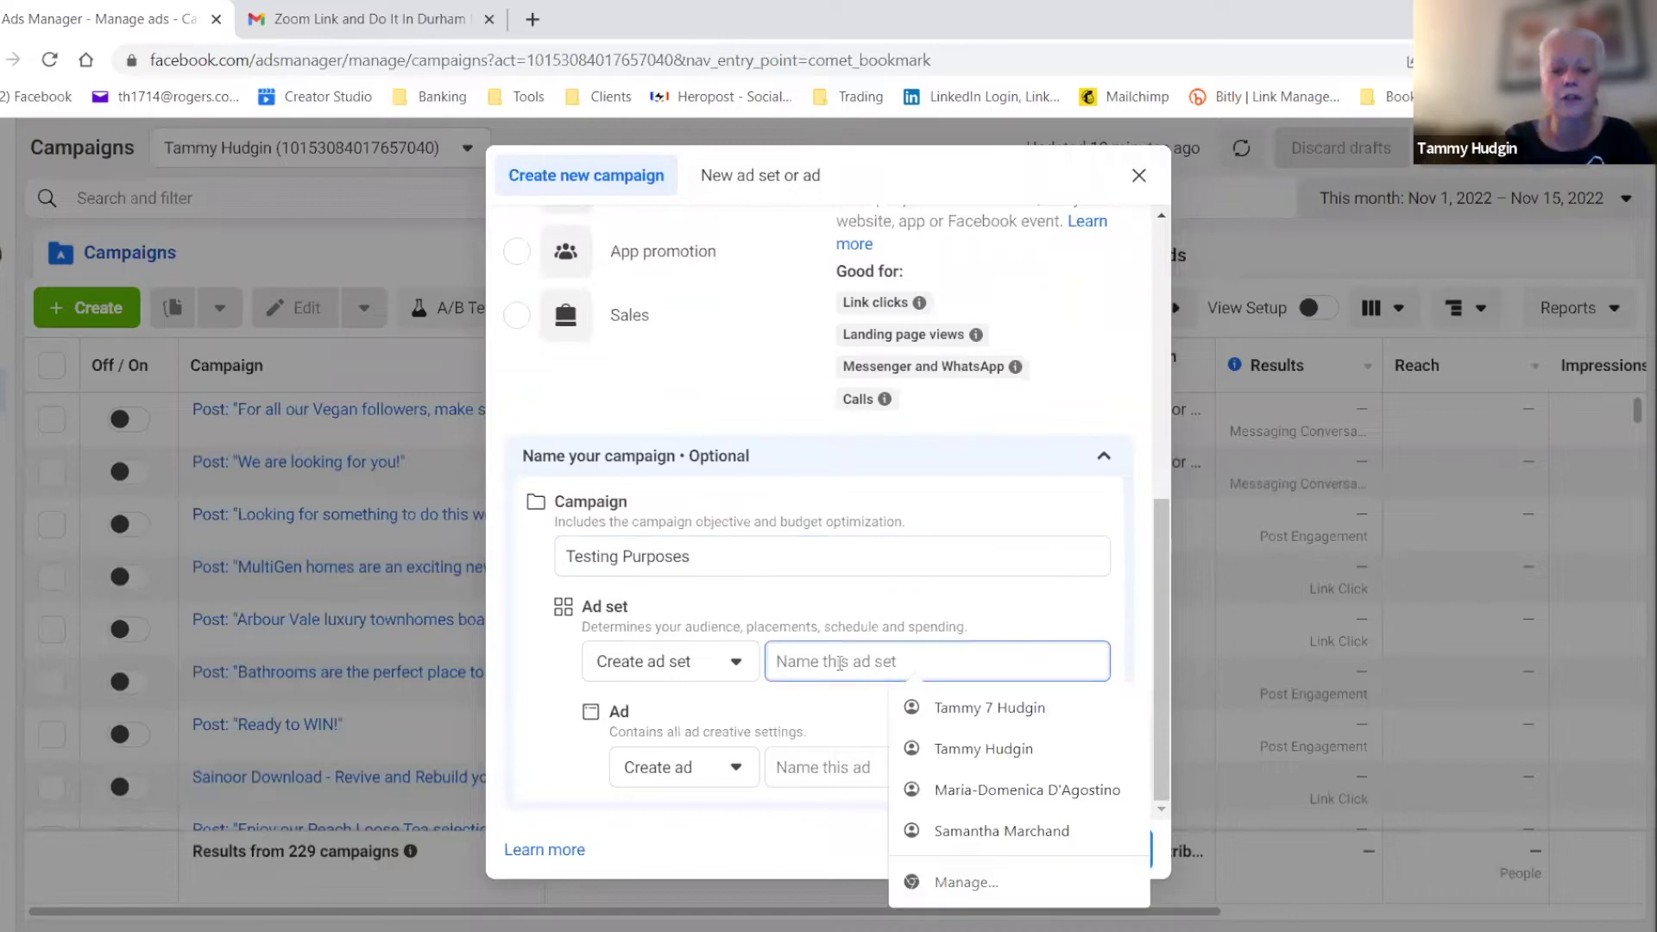
pyautogui.write('Testing Purposes')
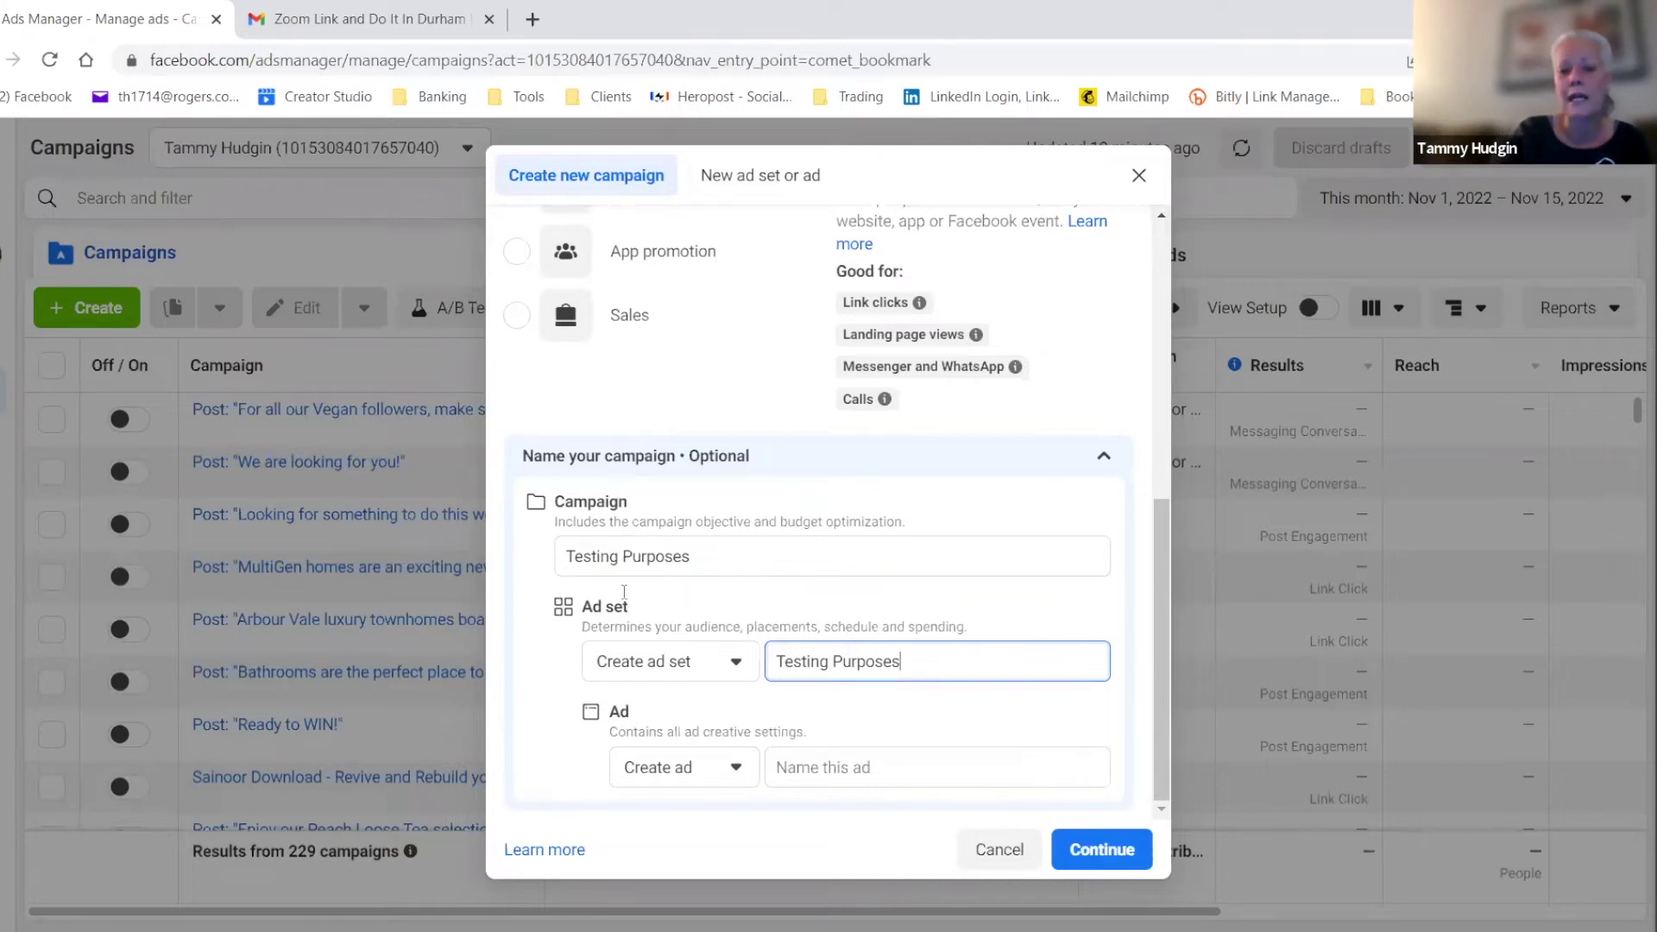
pyautogui.click(839, 766)
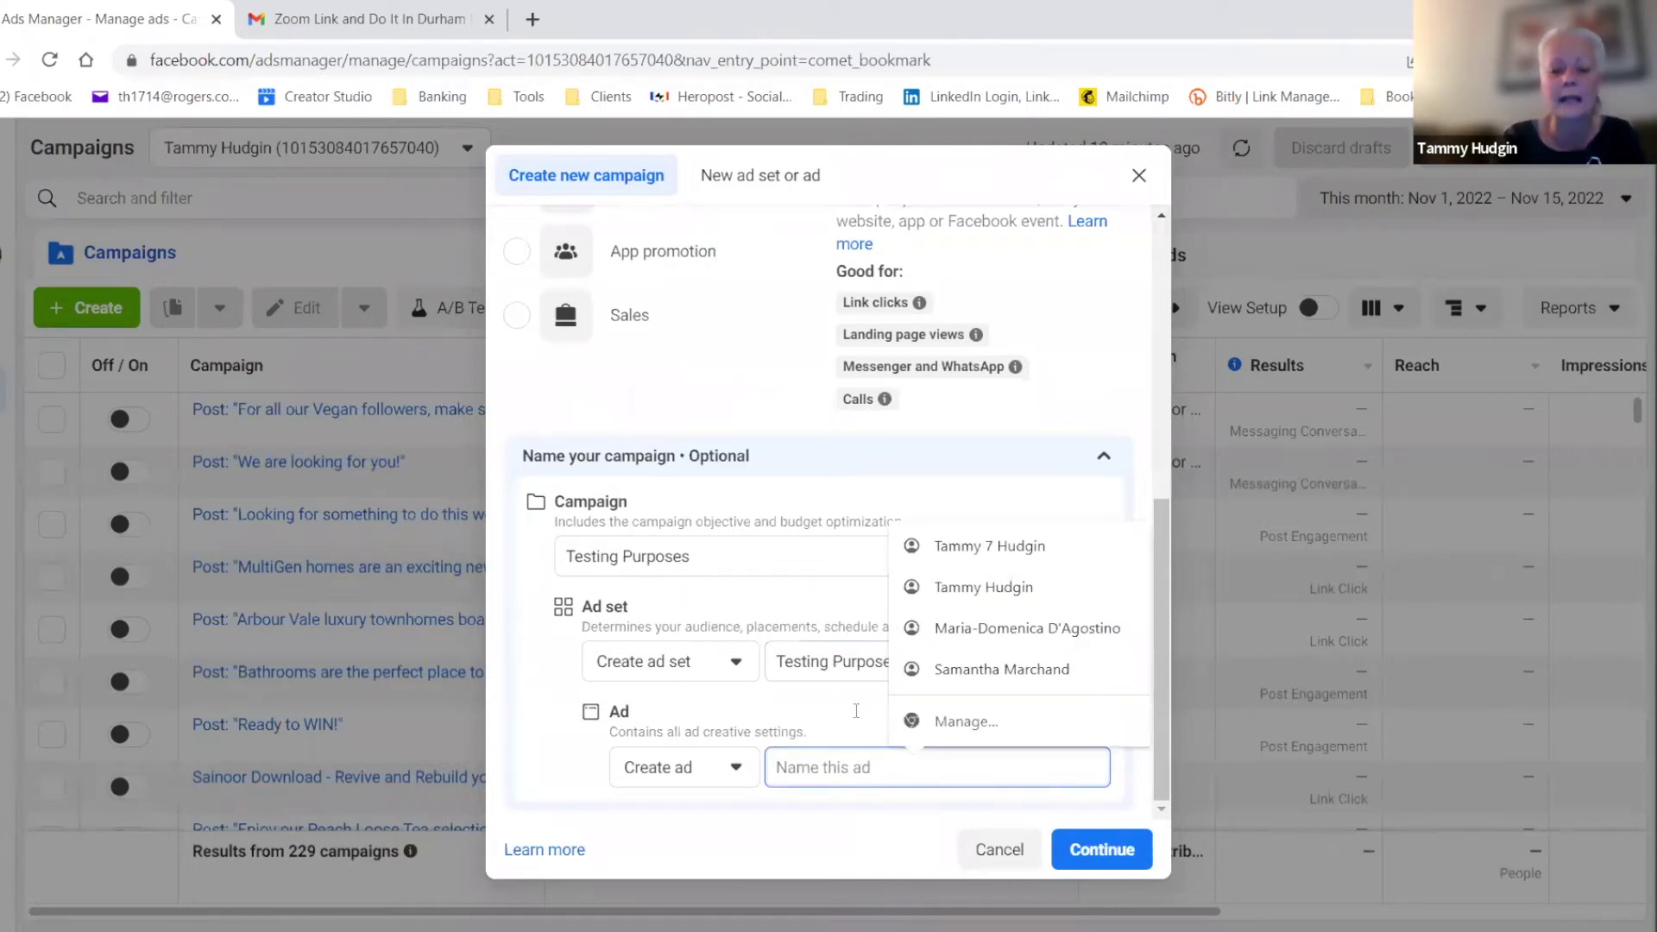
pyautogui.write('Testing Purposed')
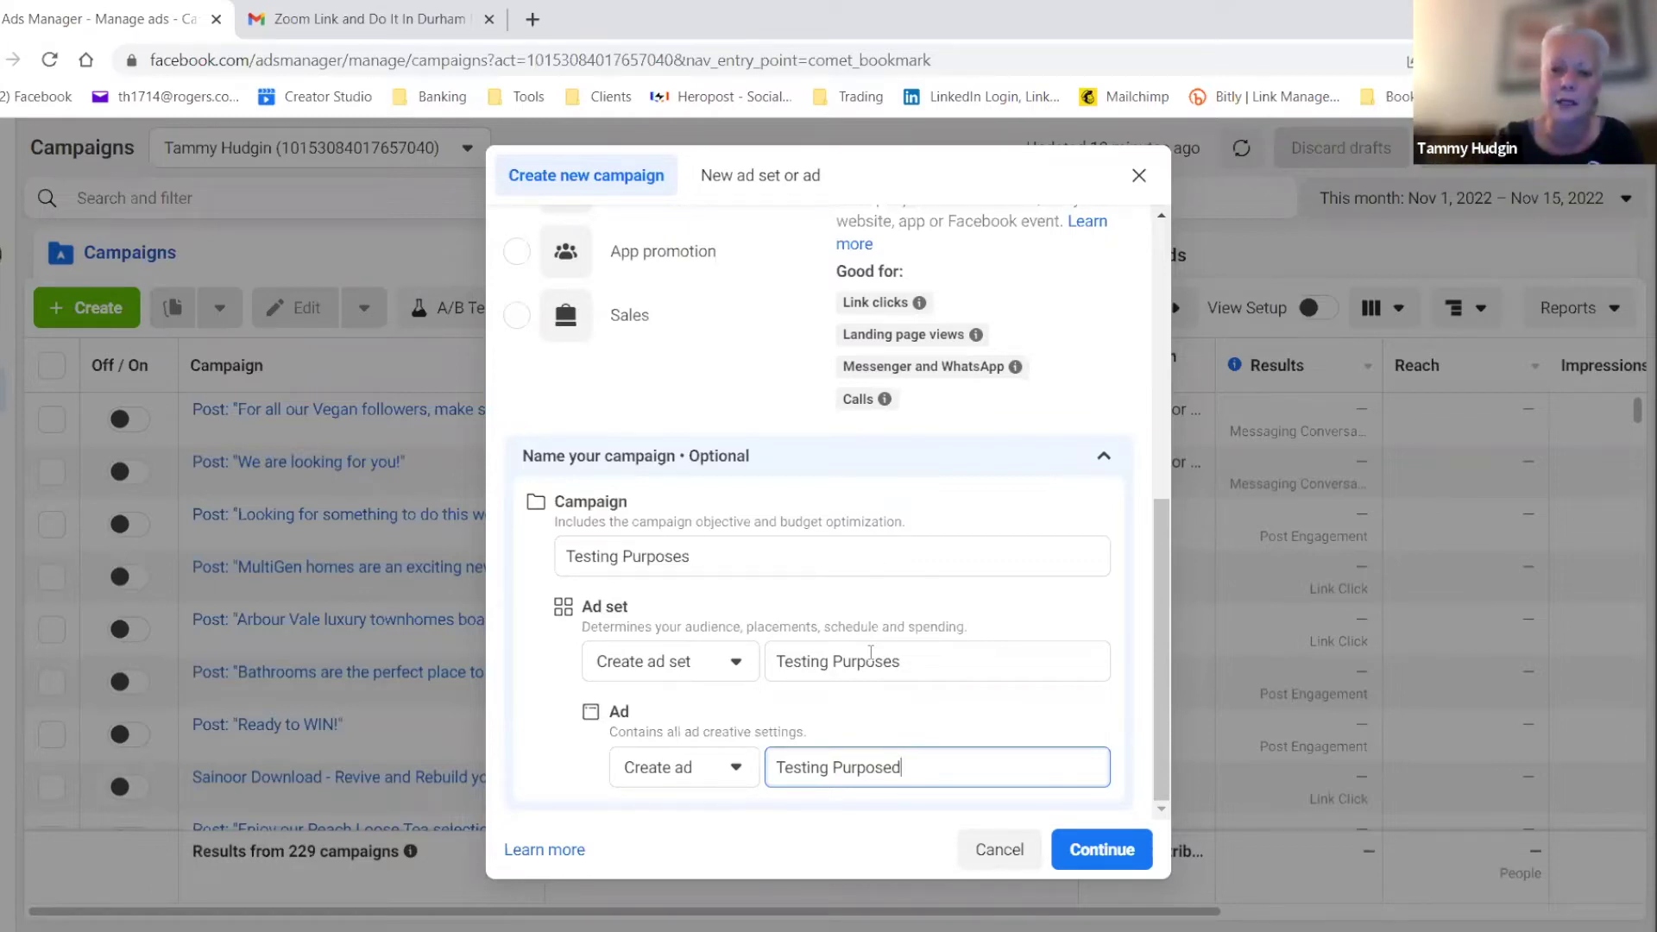
pyautogui.press('BackSpace')
pyautogui.write('s')
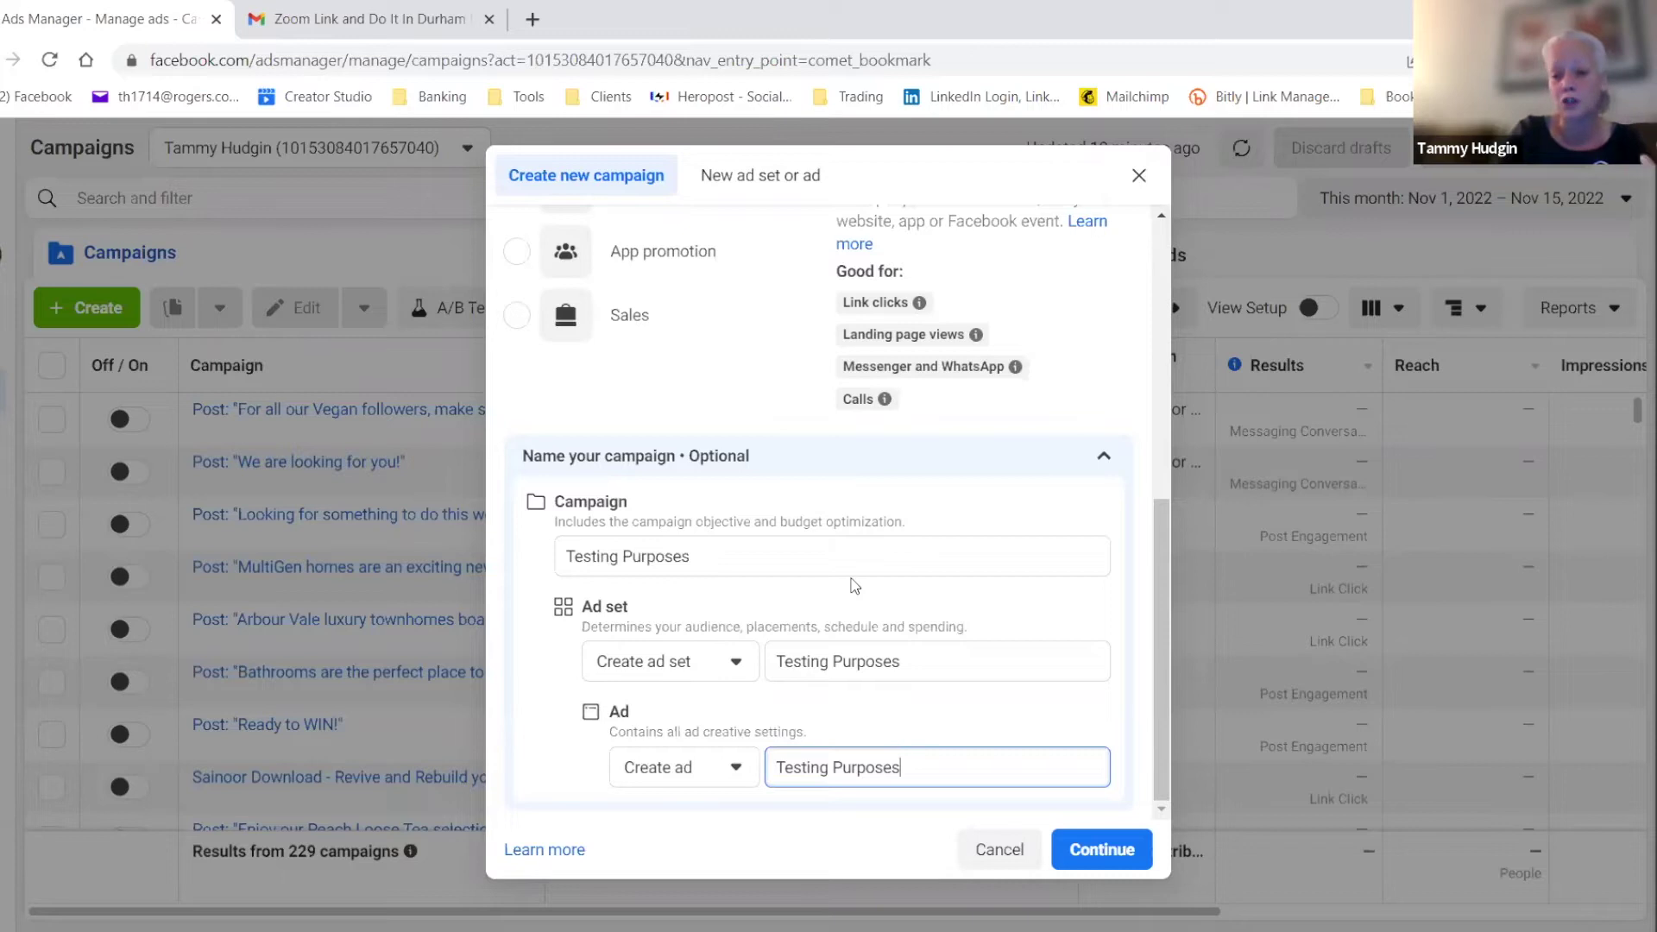
pyautogui.click(1101, 849)
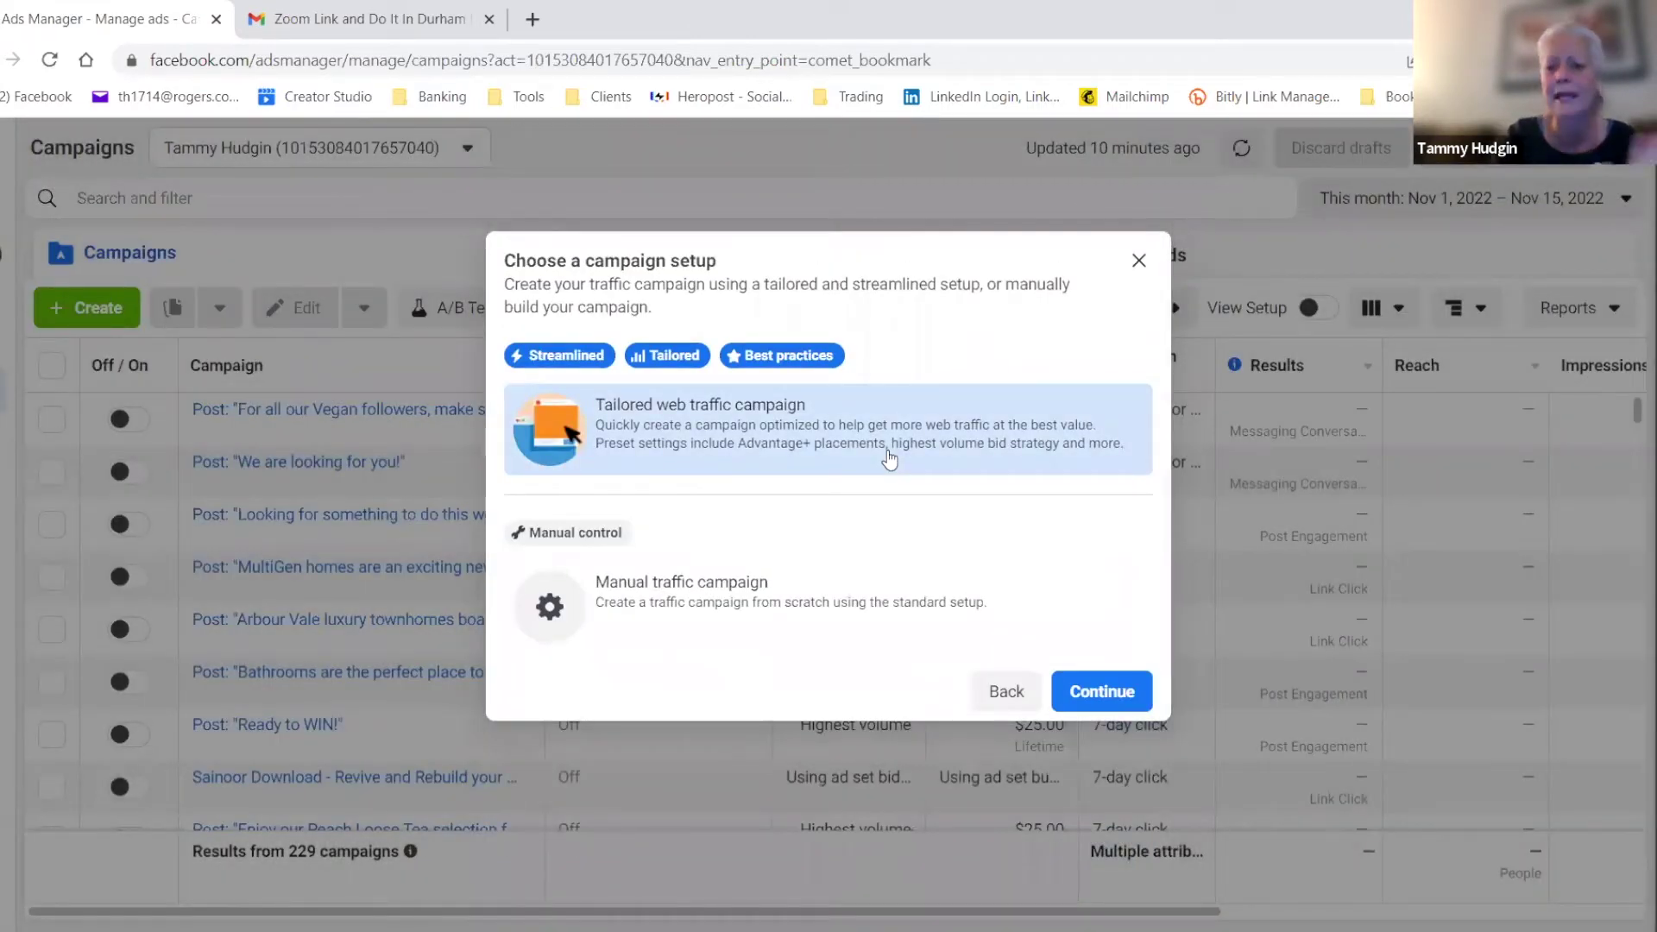
# Choose the Manual traffic campaign setup and create the campaign
pyautogui.click(686, 621)
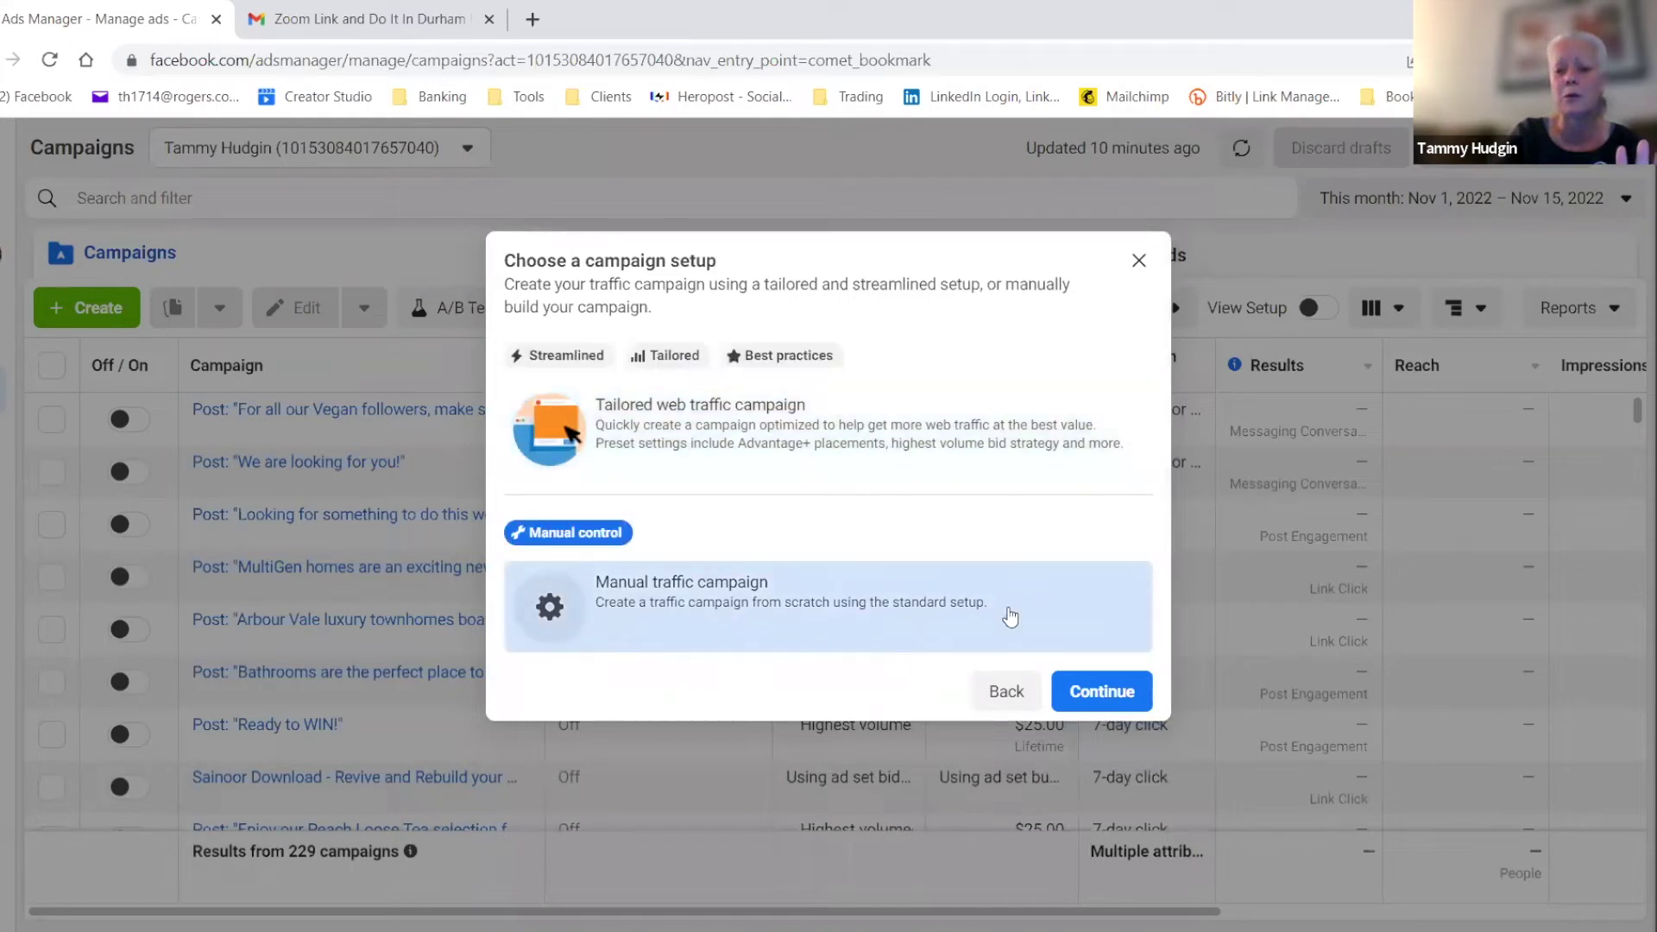
pyautogui.click(1115, 692)
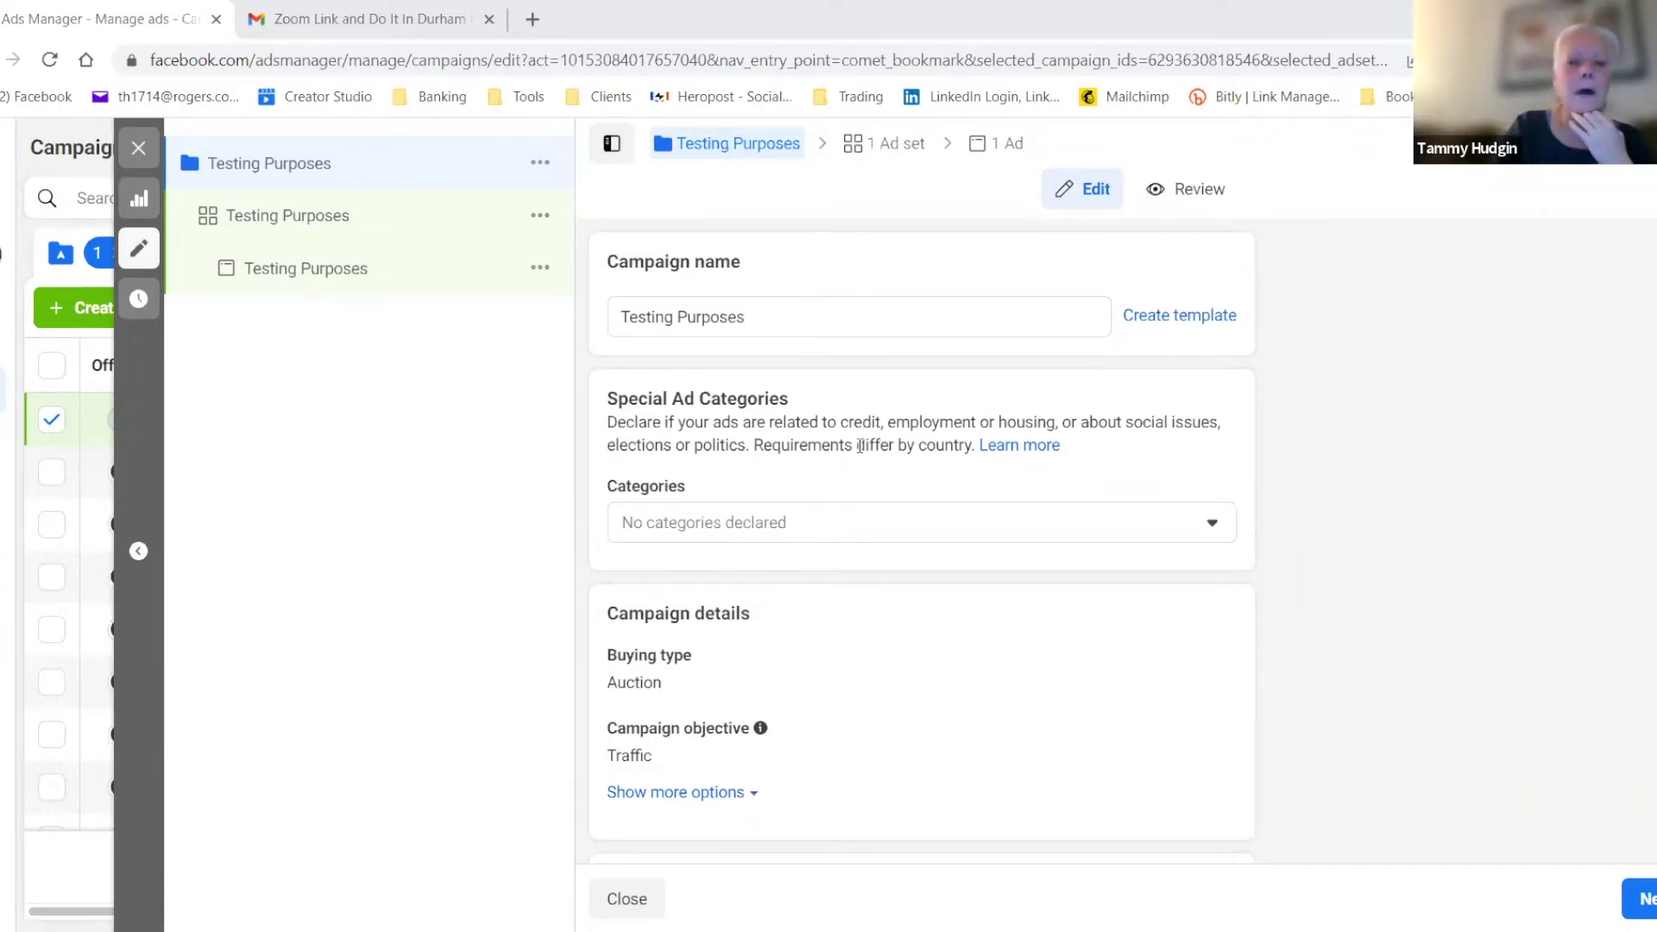
# Find the Special Ad Categories section and open its Categories dropdown
pyautogui.scroll(-3, 840, 371)
pyautogui.scroll(3, 865, 385)
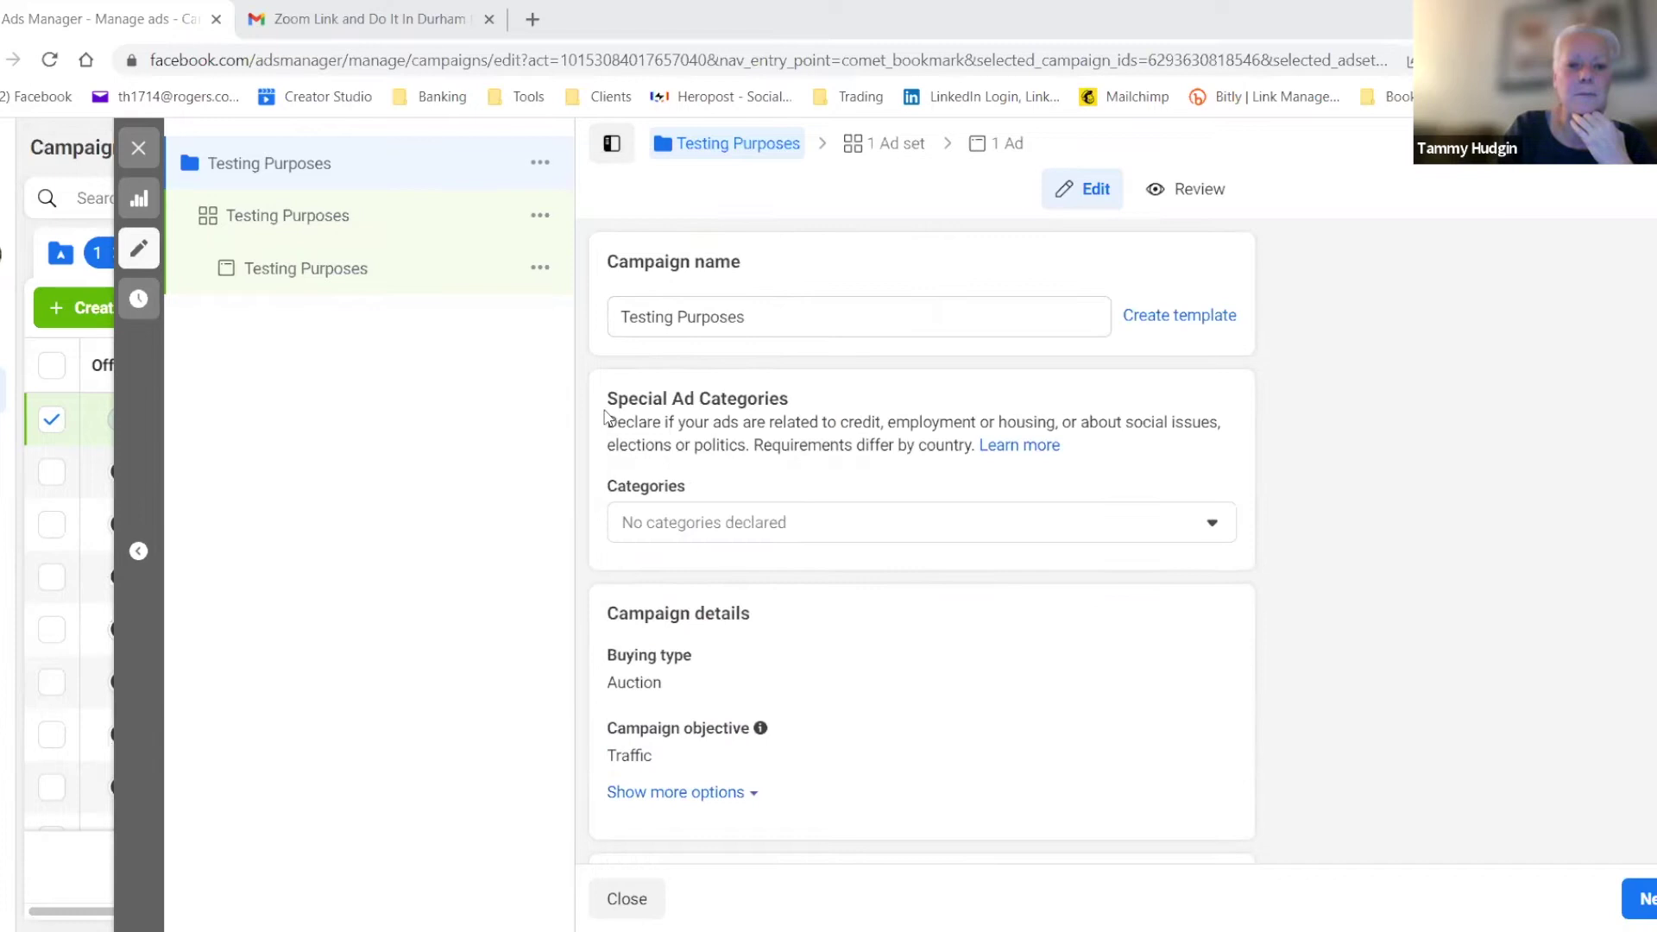
pyautogui.moveTo(606, 405); pyautogui.dragTo(854, 417)
pyautogui.click(846, 524)
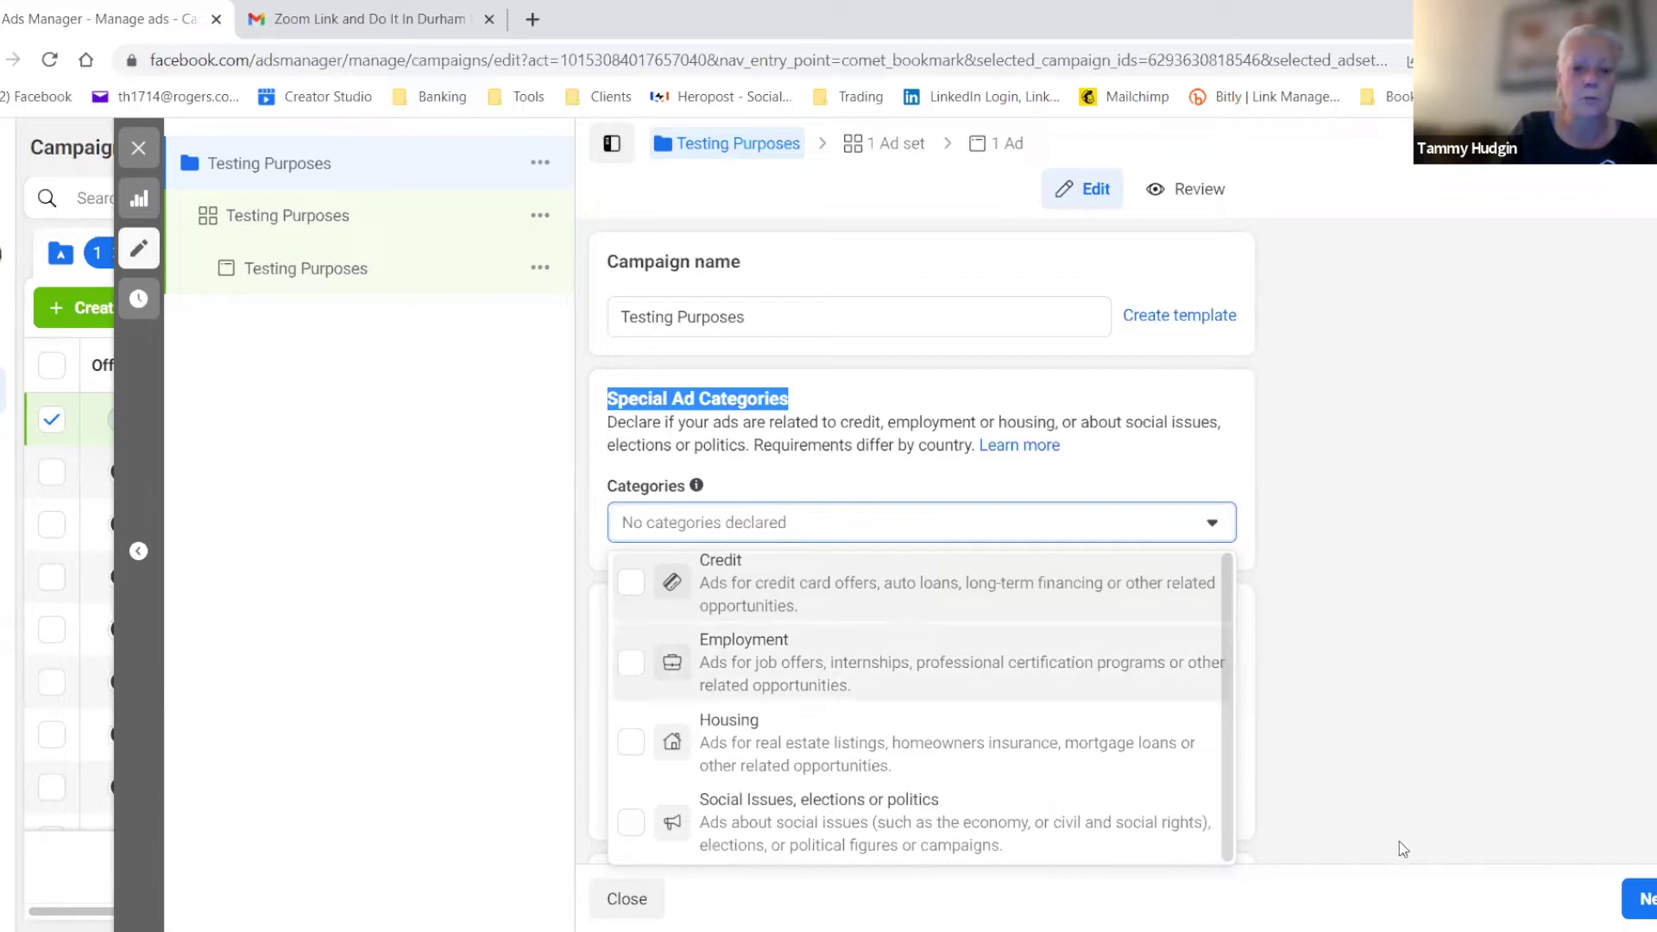
# Check Housing as a special ad category, then uncheck it so no category is declared
pyautogui.click(747, 766)
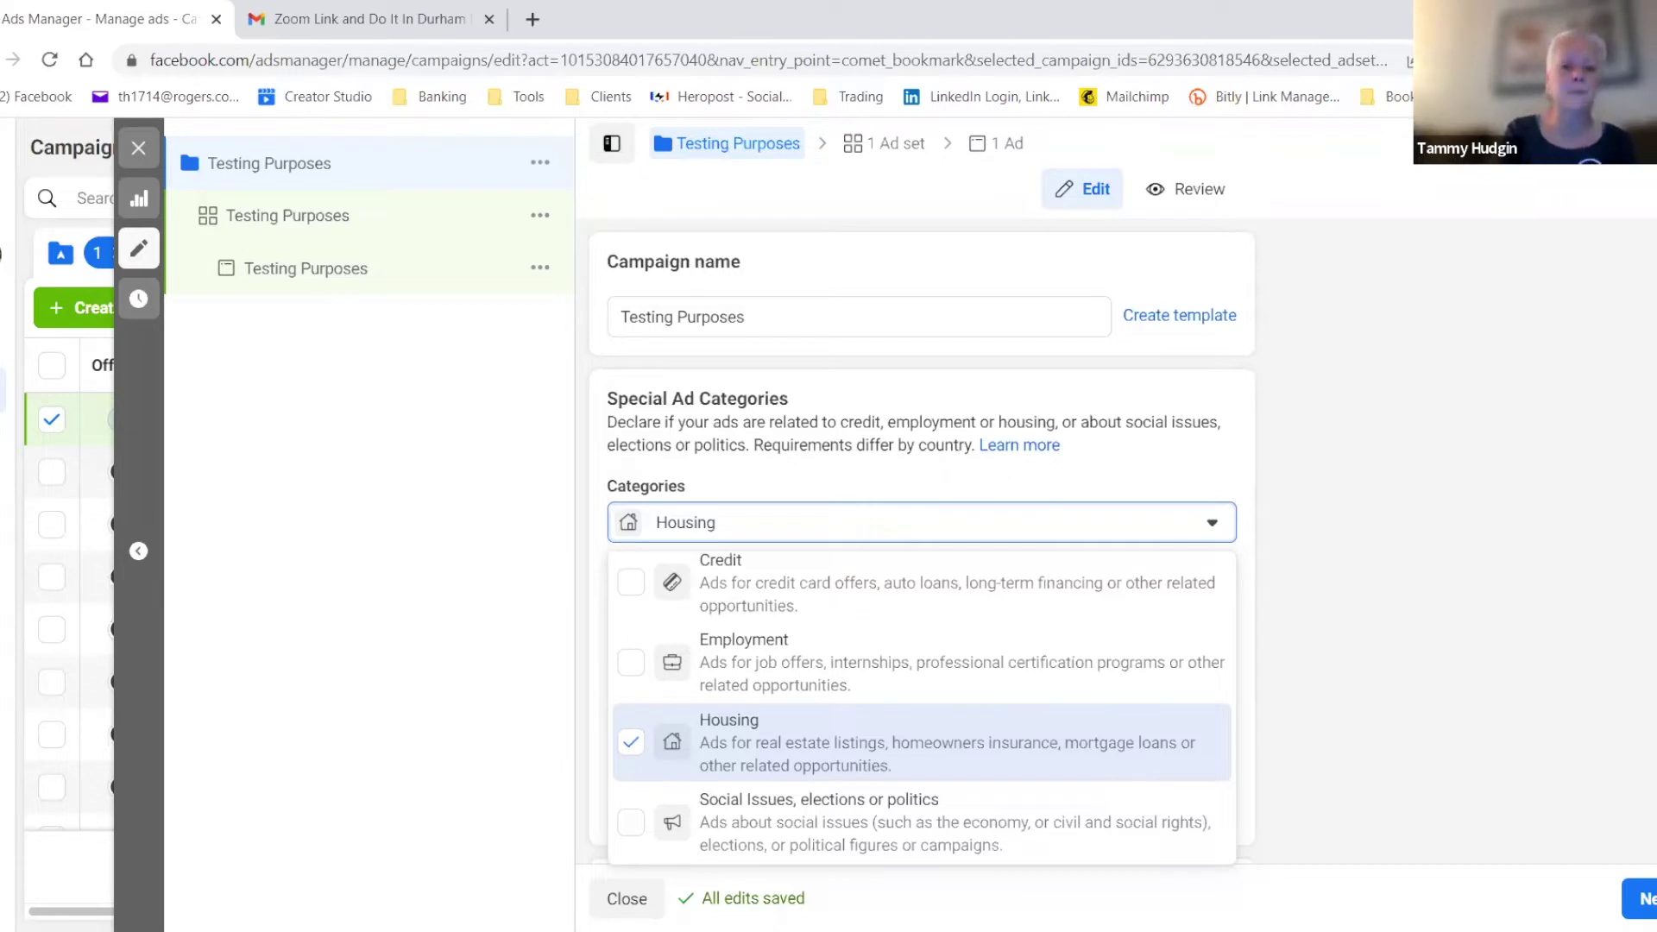
pyautogui.click(1204, 524)
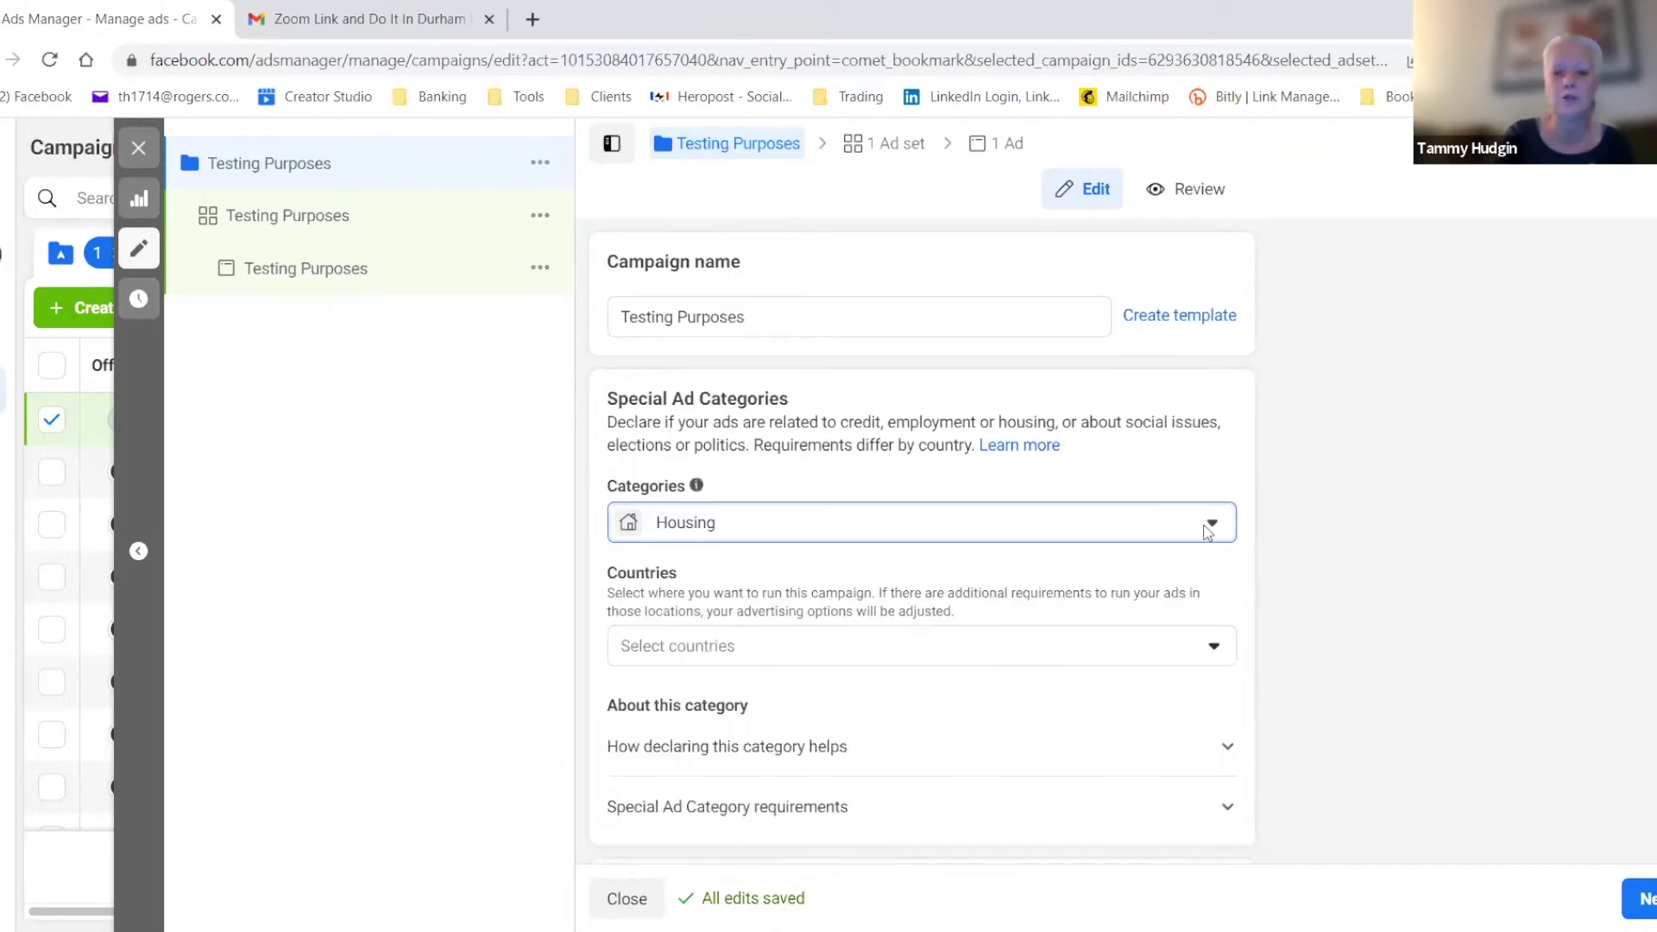
pyautogui.click(1180, 532)
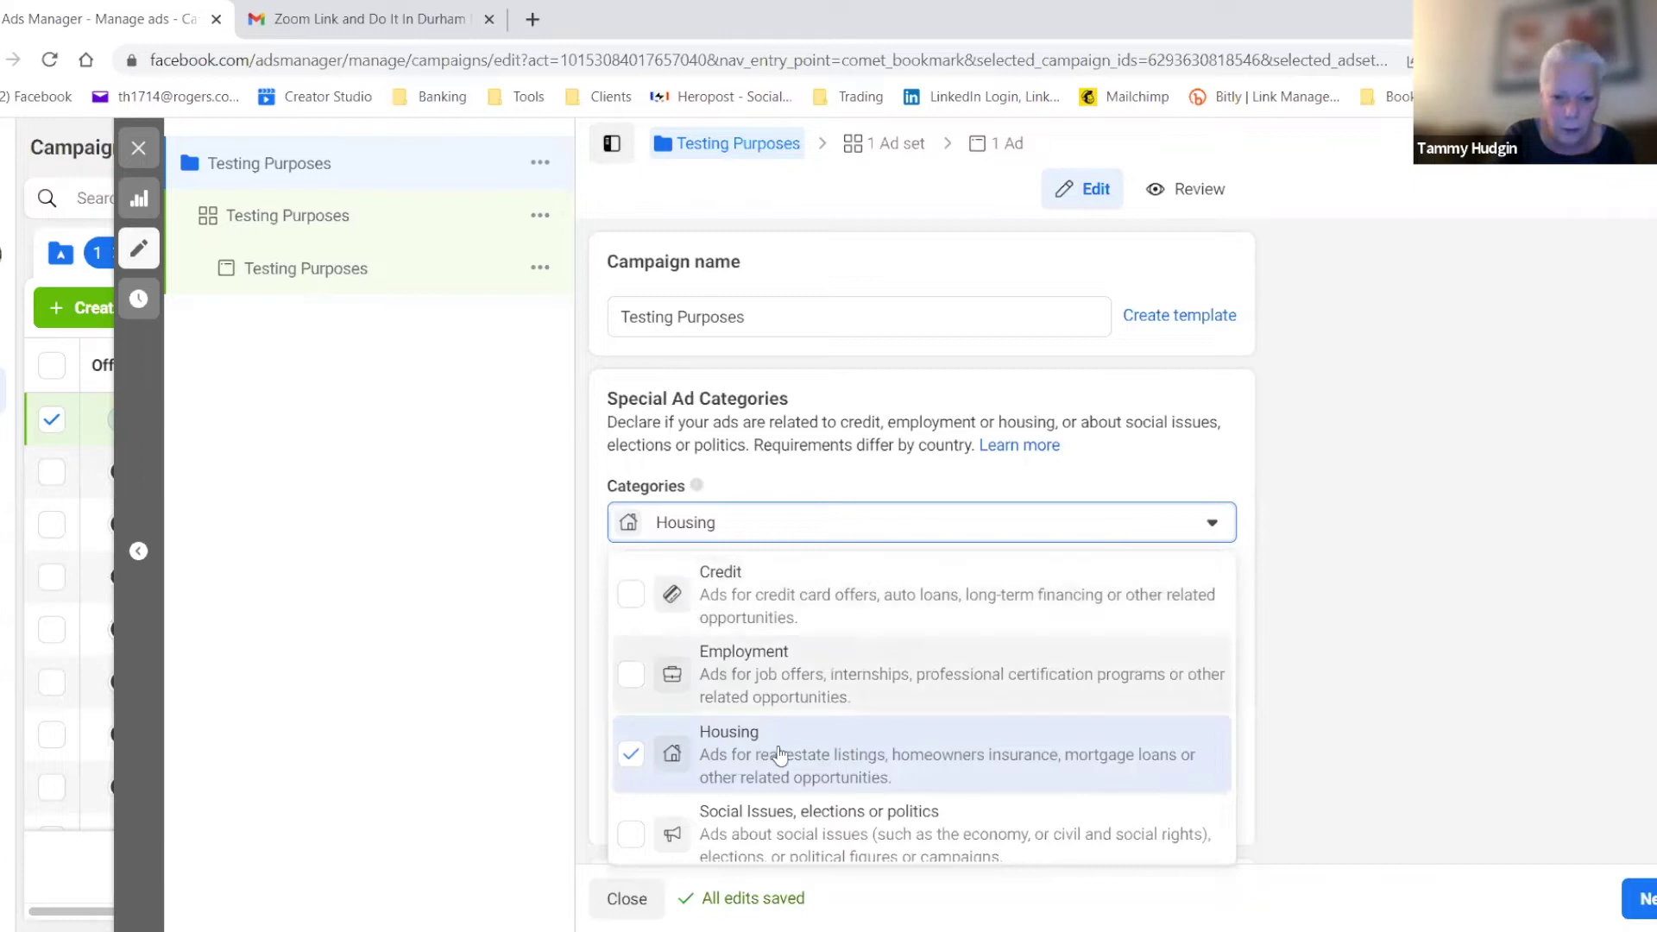
pyautogui.click(630, 756)
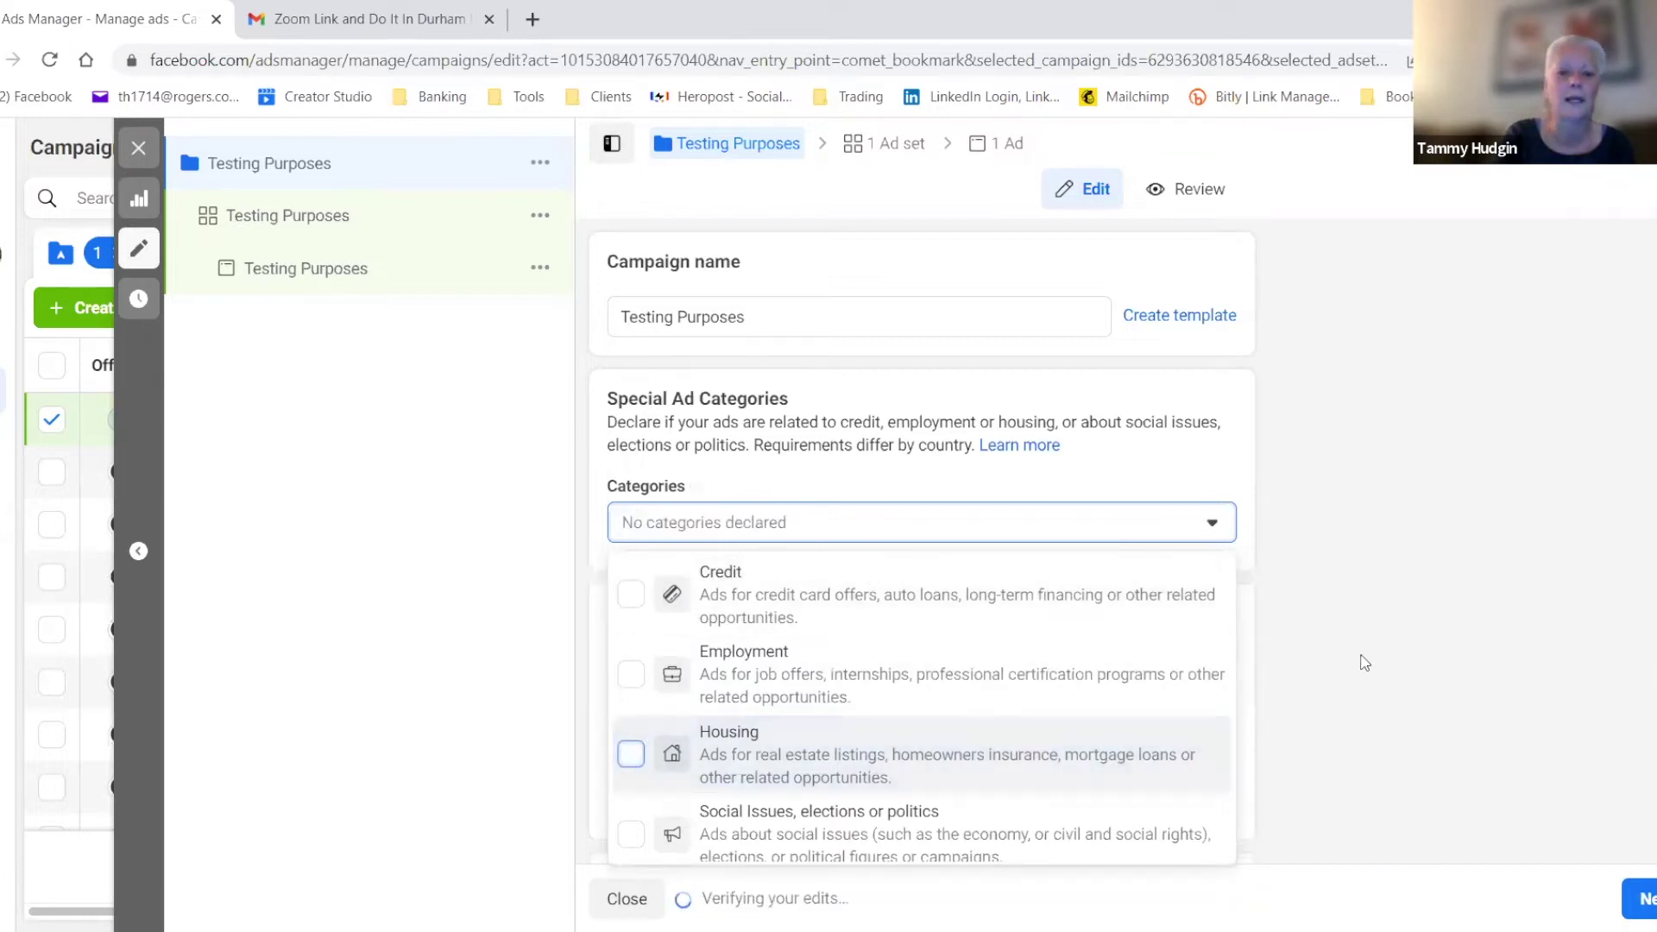
pyautogui.click(1319, 691)
pyautogui.scroll(-3, 1264, 691)
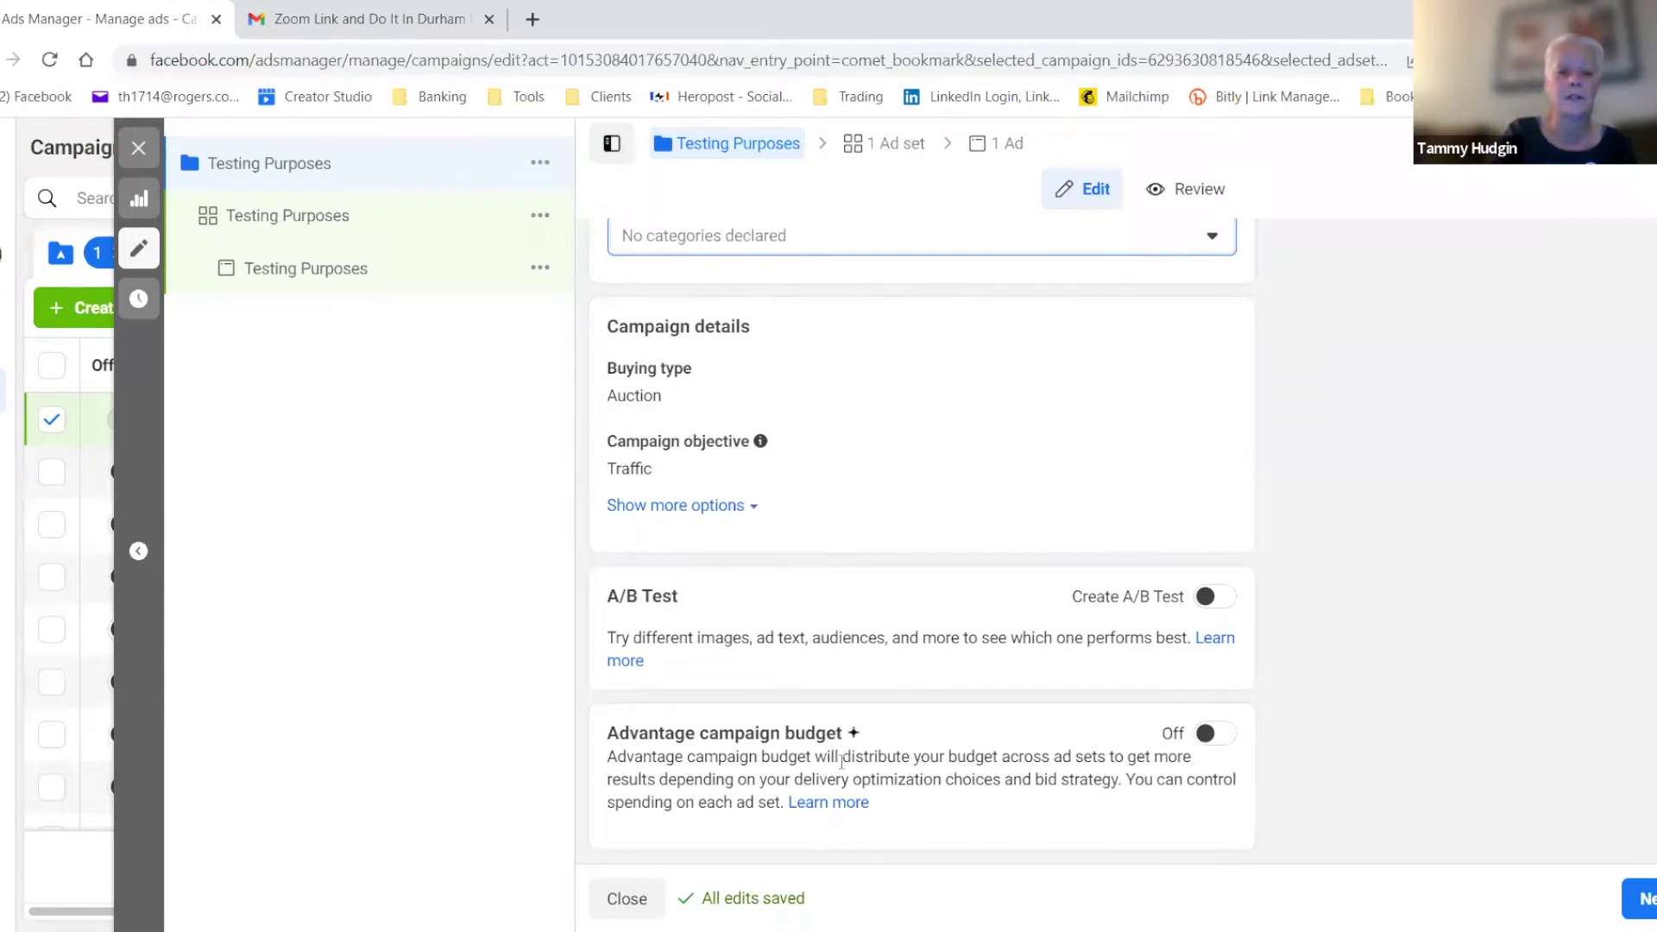
# Proceed from the campaign form to the Testing Purposes ad set settings
pyautogui.click(1639, 899)
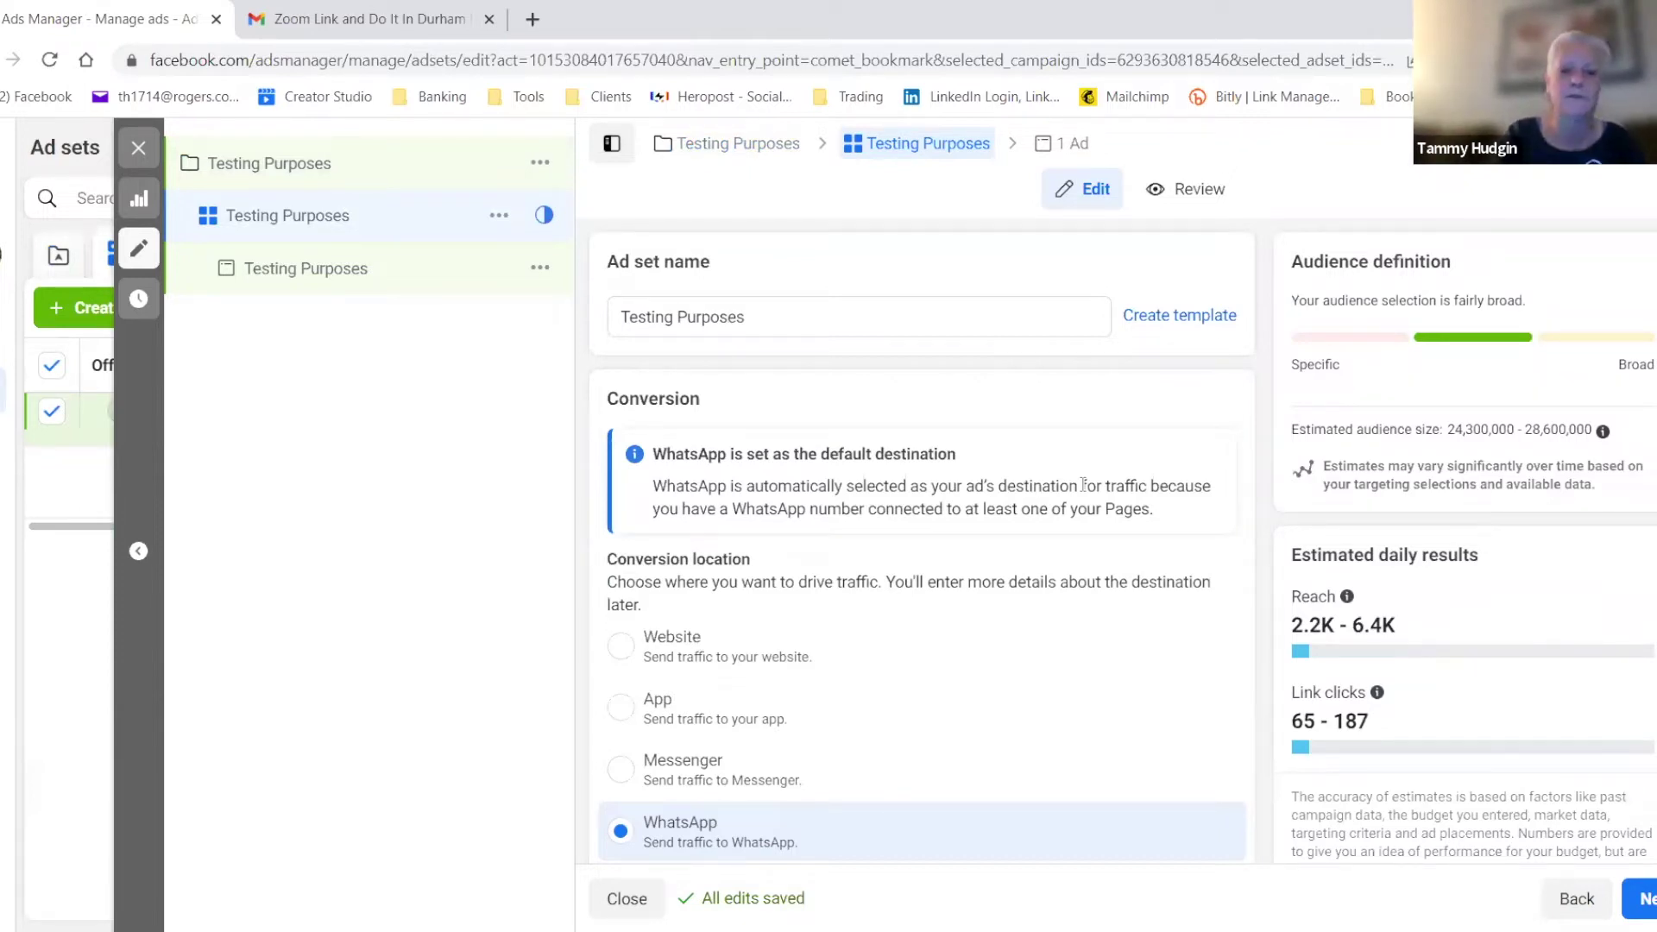
# Scroll through the ad set settings to review Dynamic creative and the $20.00 daily budget
pyautogui.scroll(-4, 939, 445)
pyautogui.scroll(1, 939, 445)
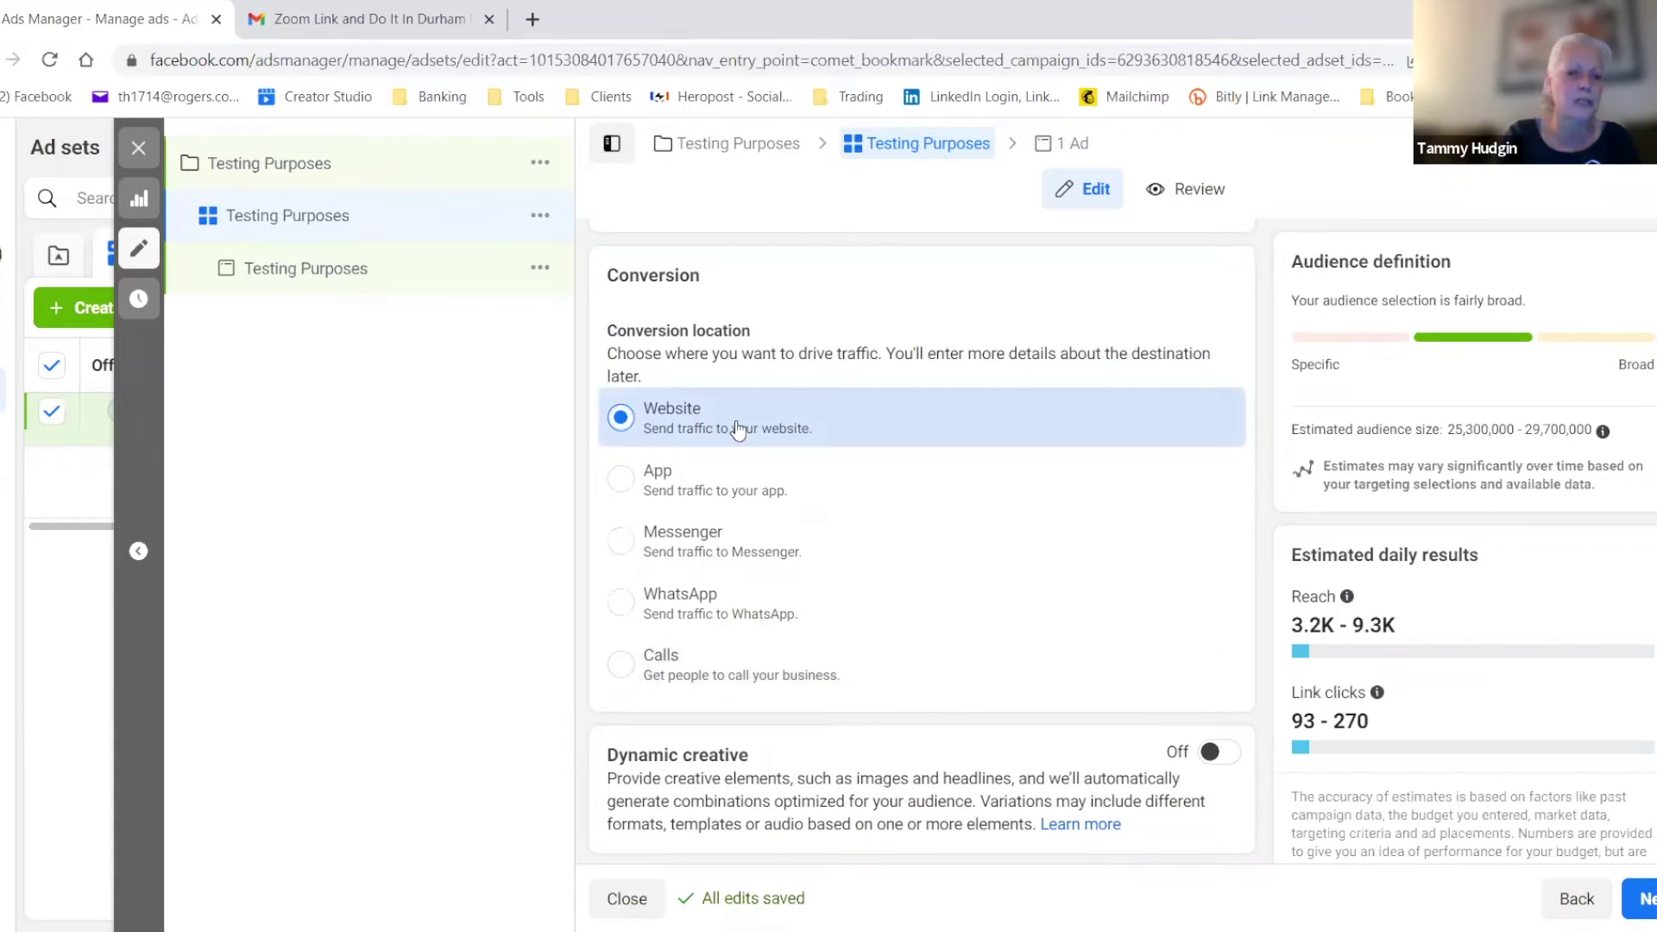
pyautogui.scroll(-7, 921, 458)
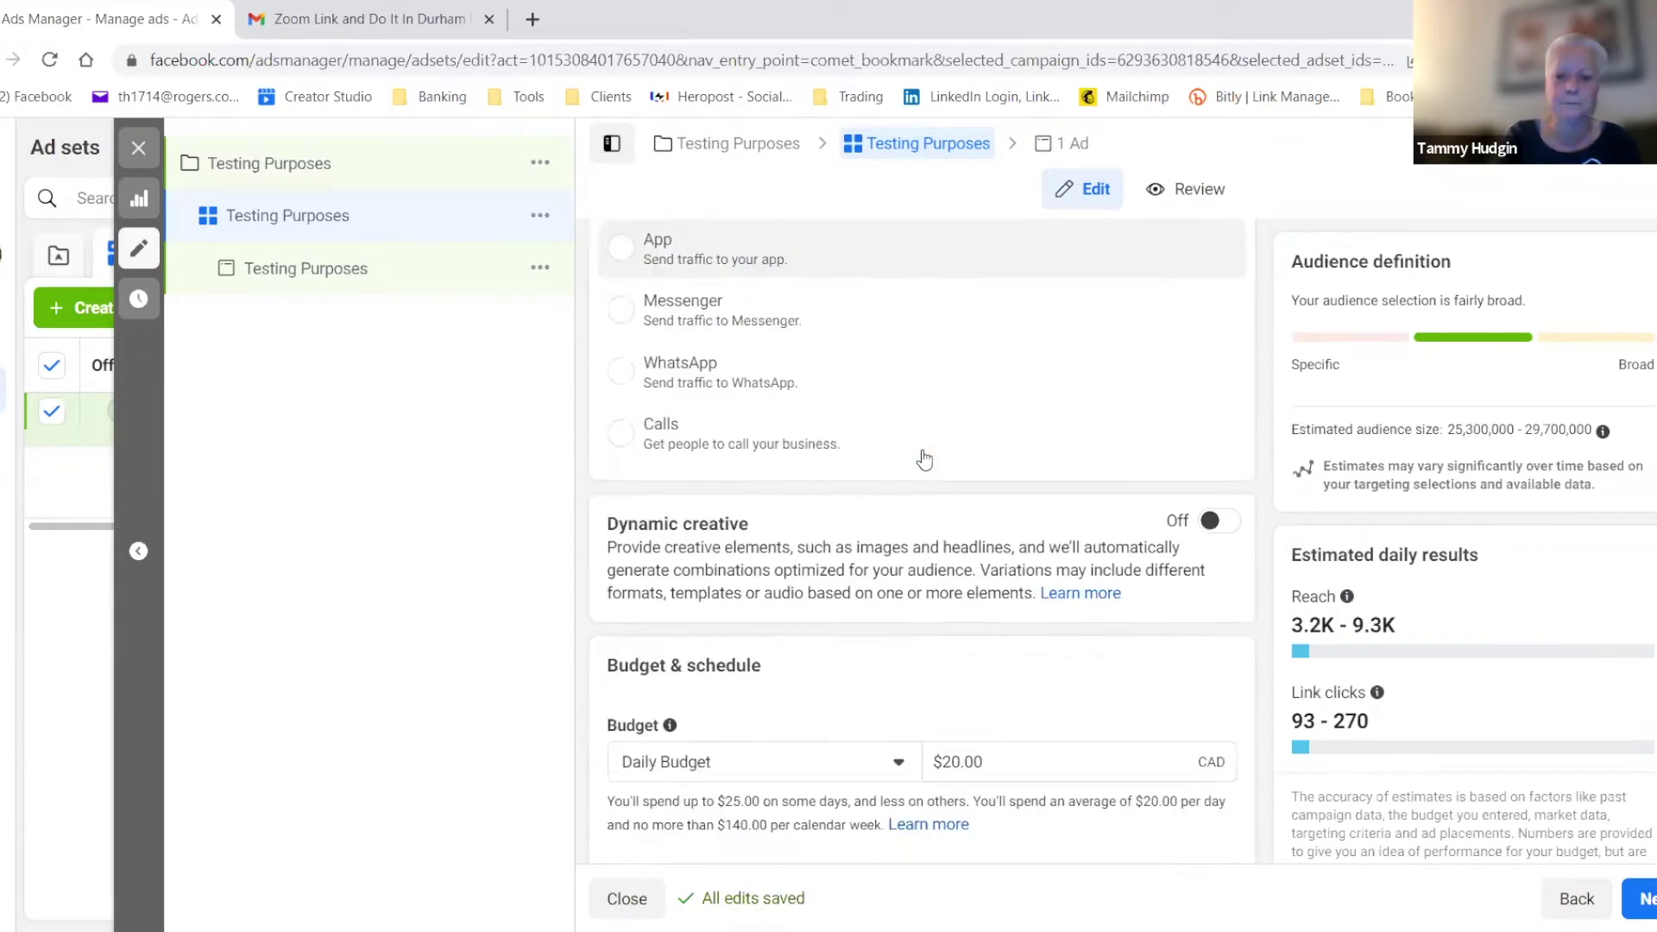
pyautogui.scroll(4, 925, 458)
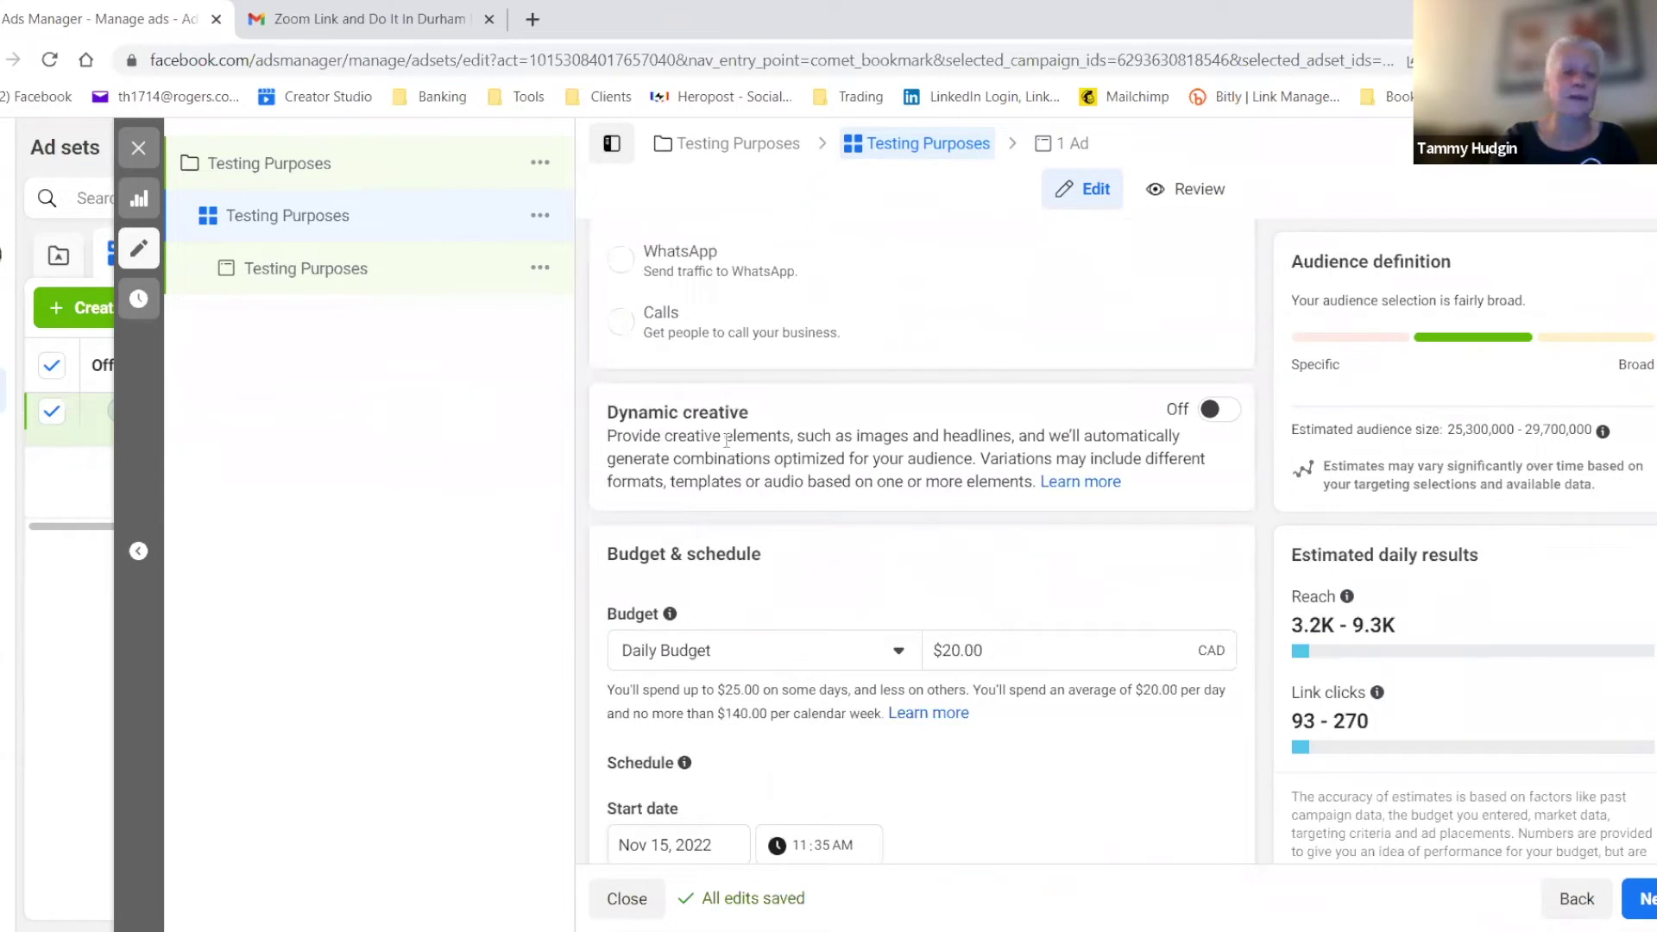
pyautogui.scroll(-3, 664, 380)
pyautogui.scroll(3, 674, 325)
pyautogui.moveTo(608, 412); pyautogui.dragTo(984, 436)
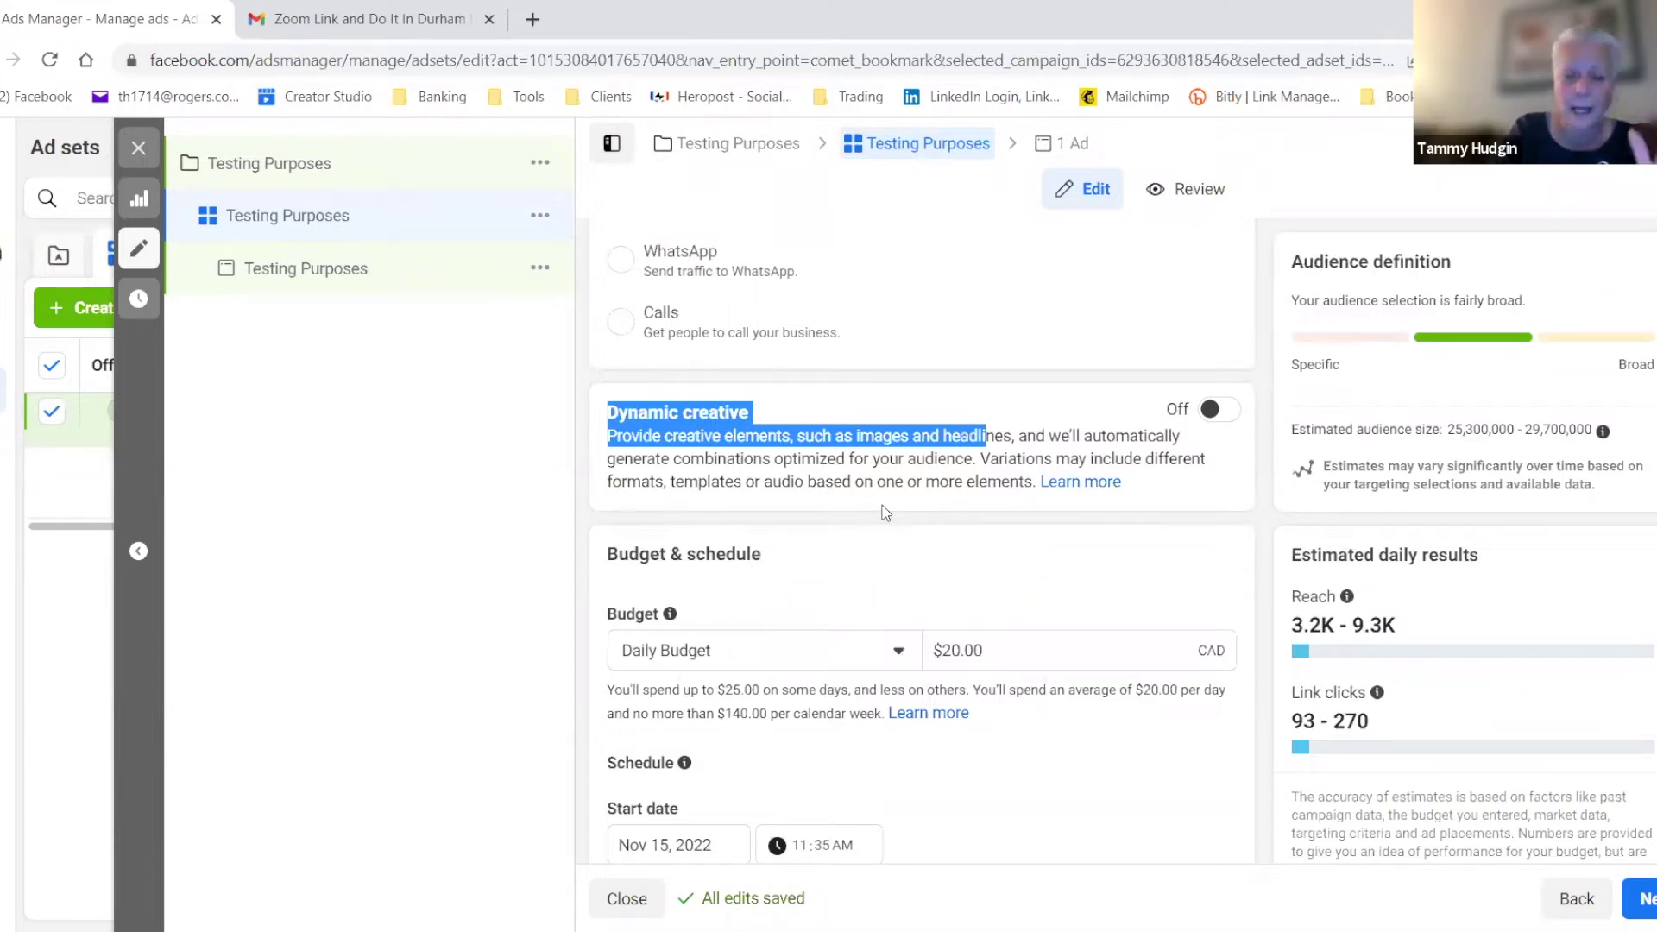
pyautogui.scroll(-4, 885, 513)
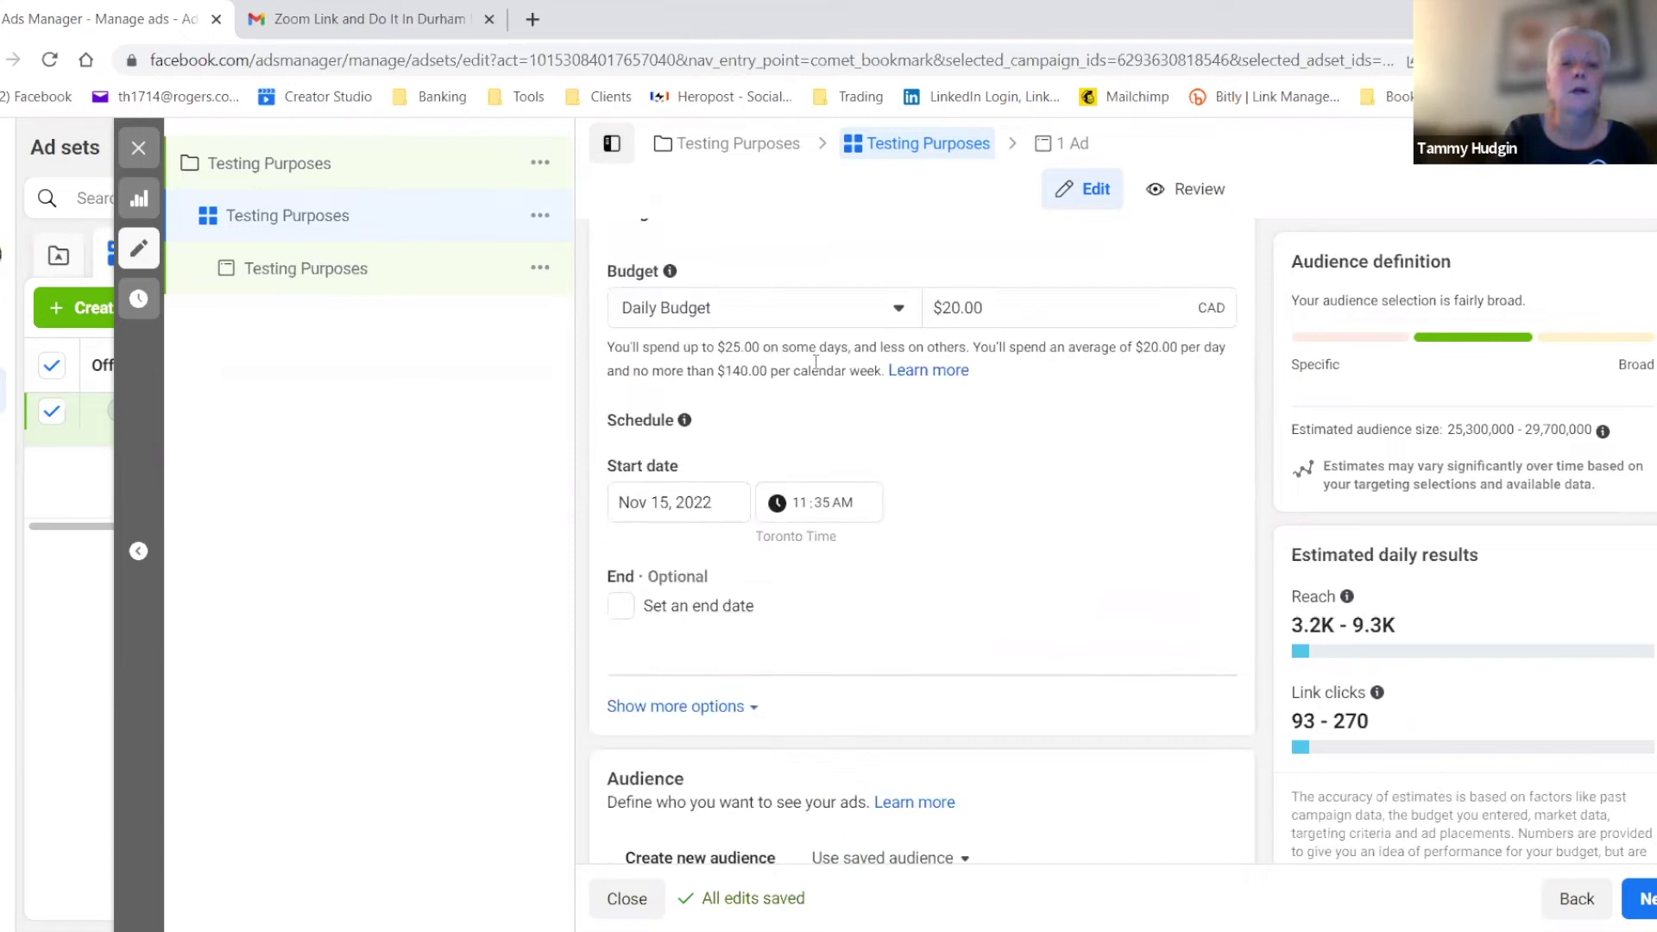
pyautogui.scroll(2, 854, 362)
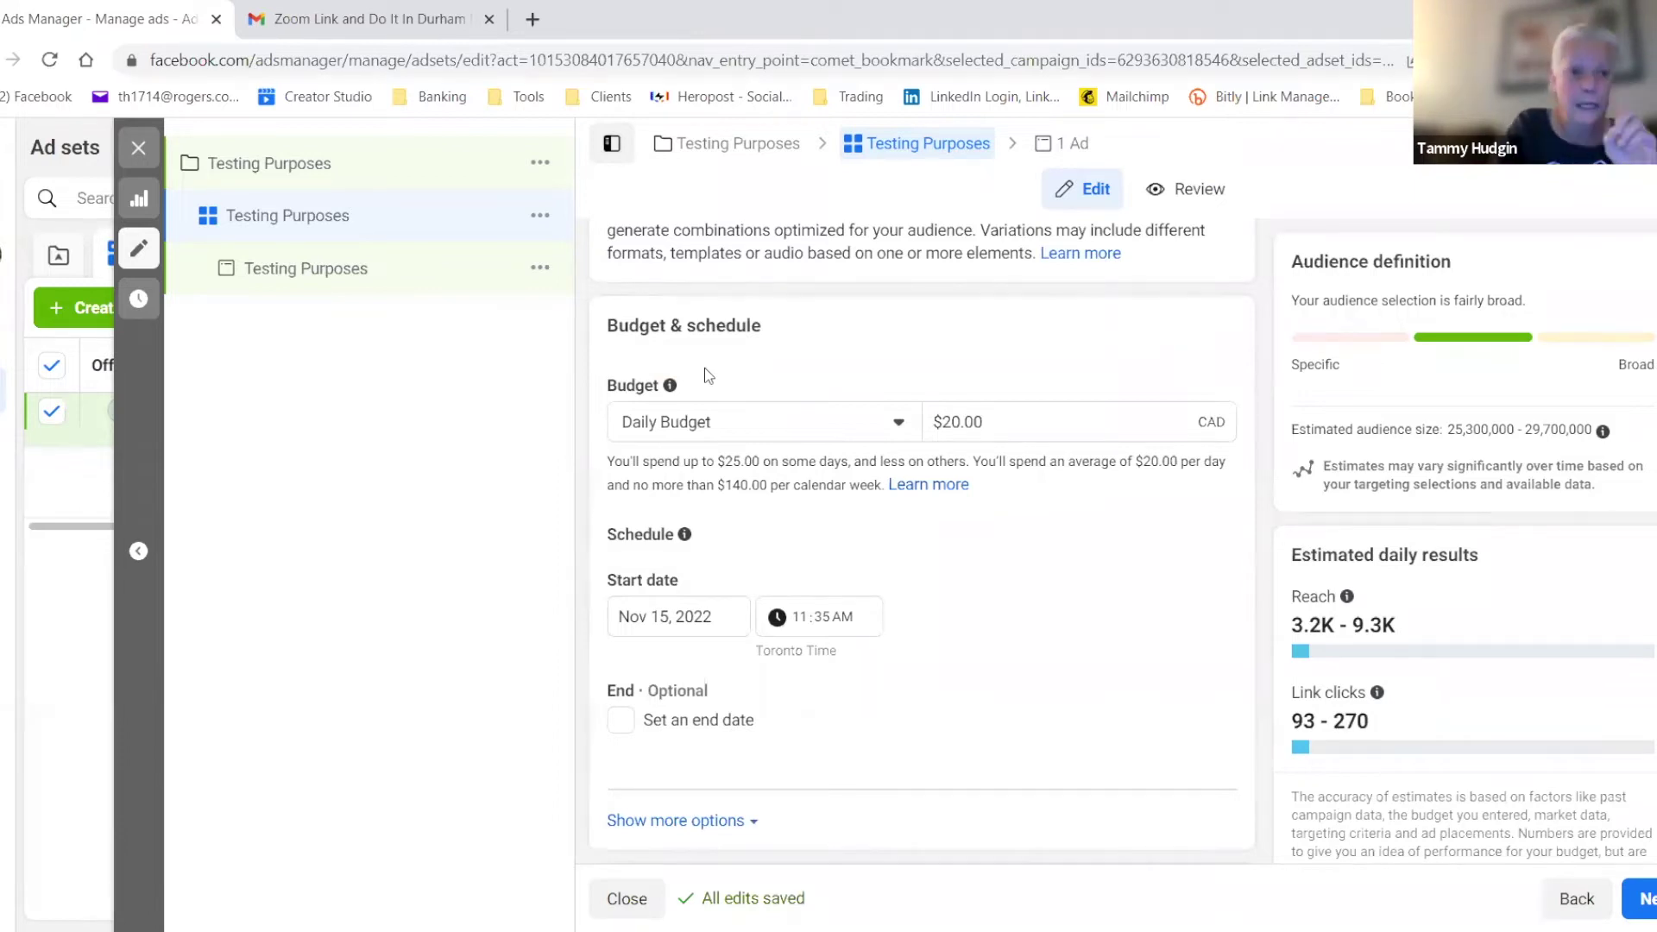
# Change the ad set budget to a $50.00 Lifetime Budget
pyautogui.click(785, 427)
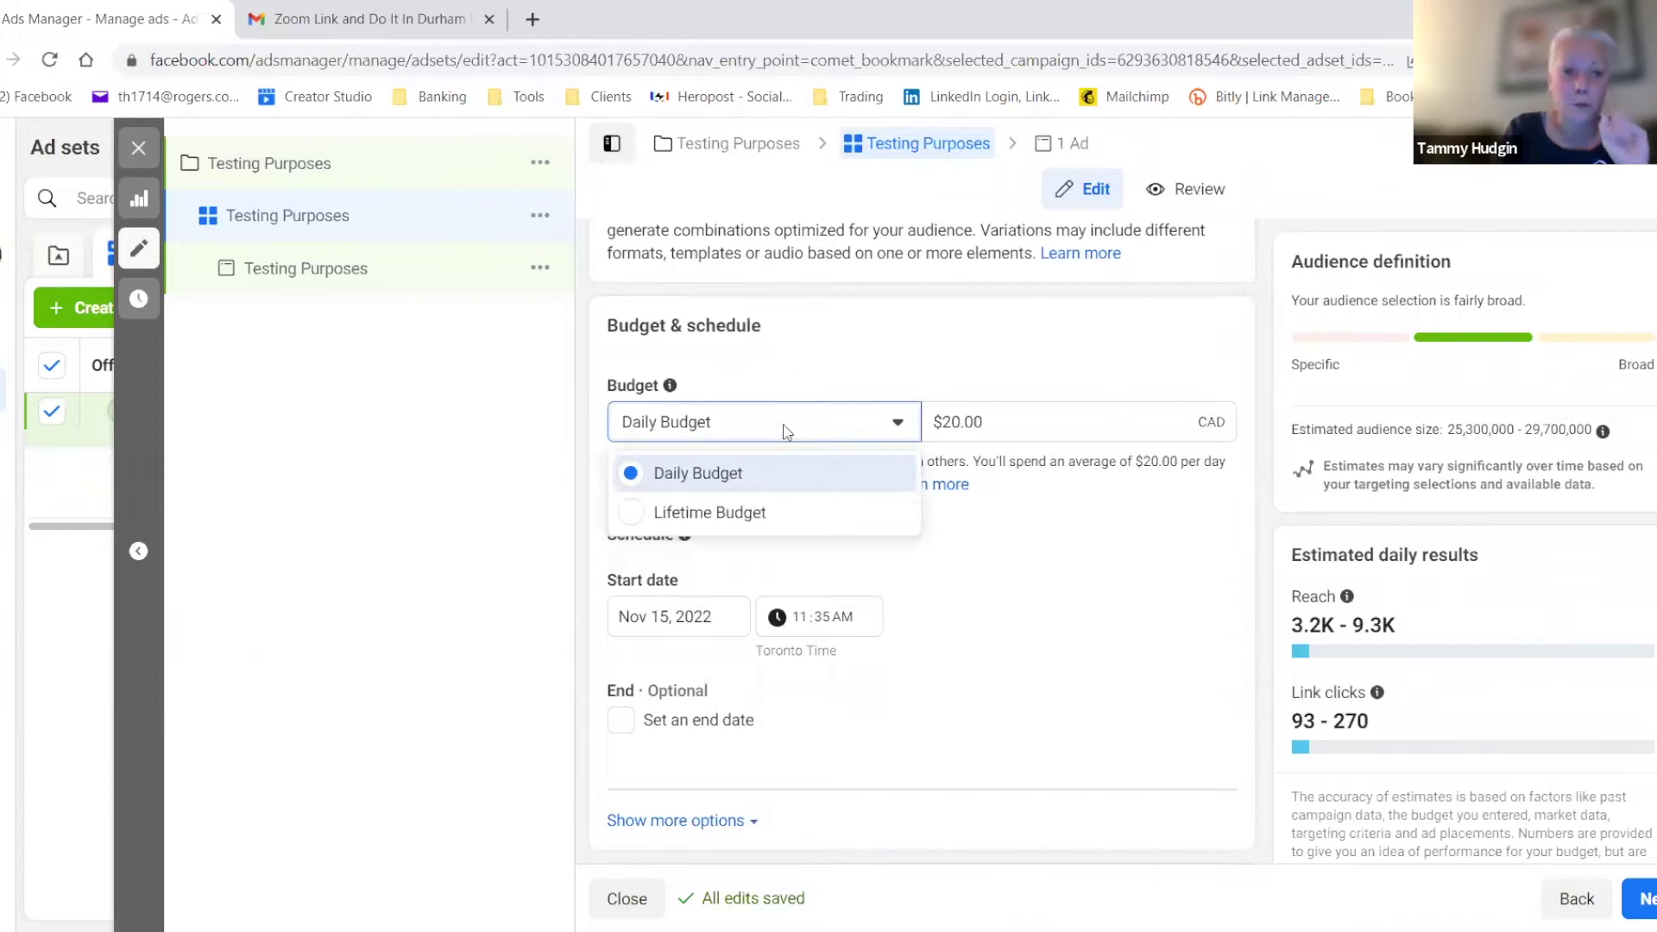
pyautogui.click(709, 511)
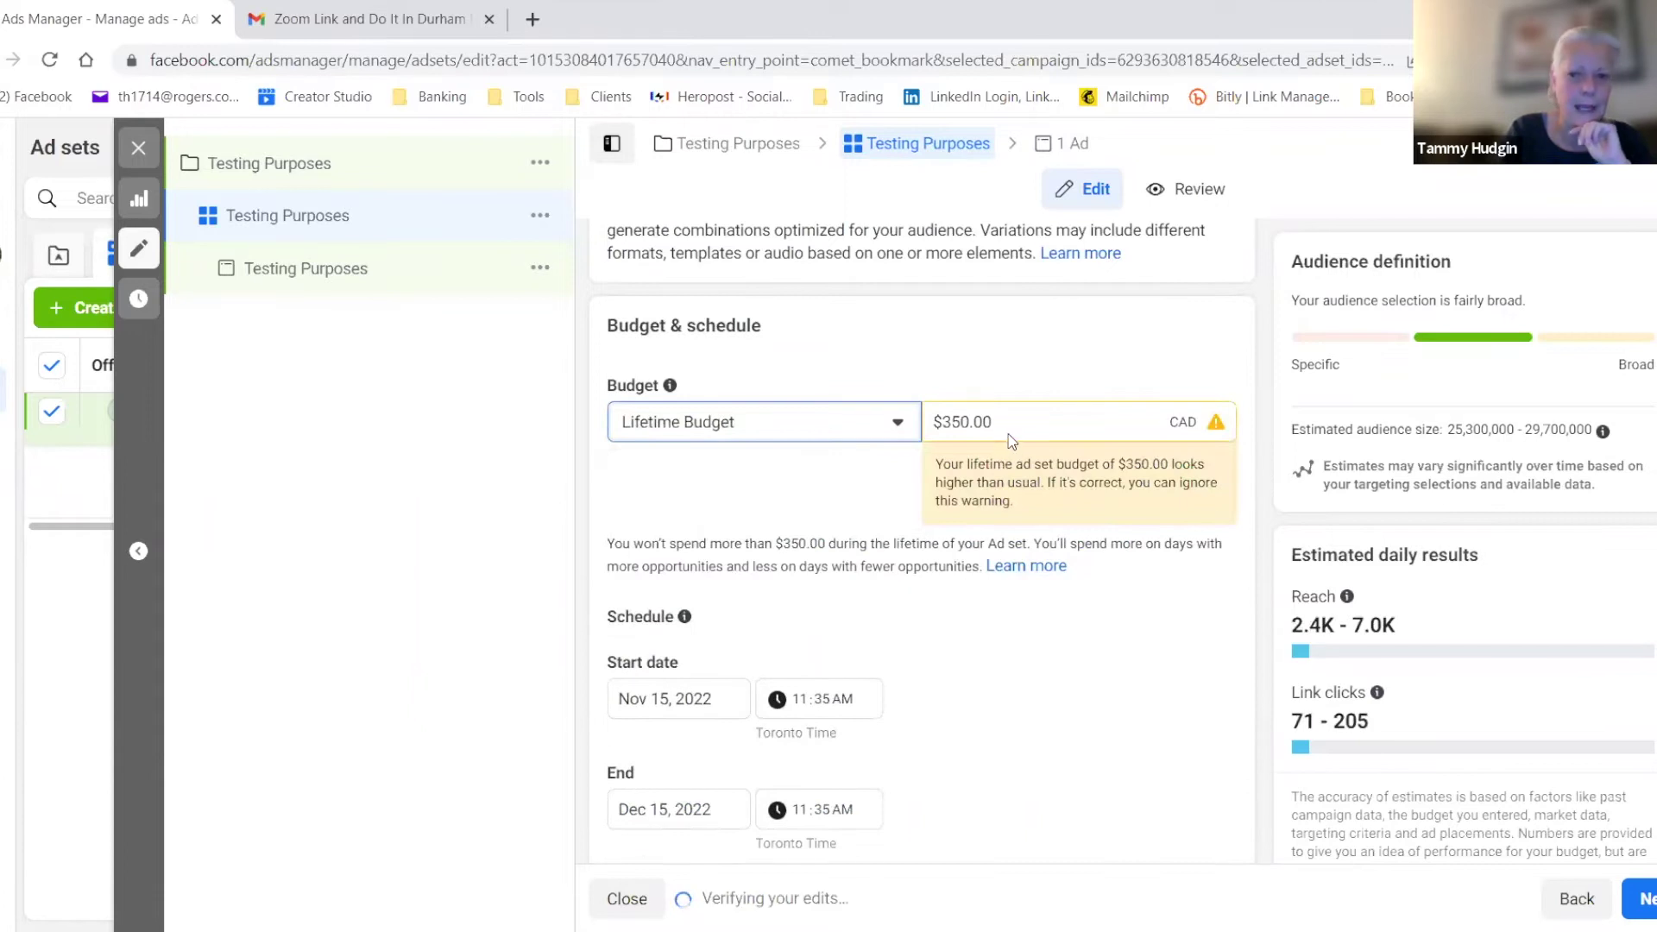
pyautogui.press('Tab')
pyautogui.write('50.00')
pyautogui.click(928, 584)
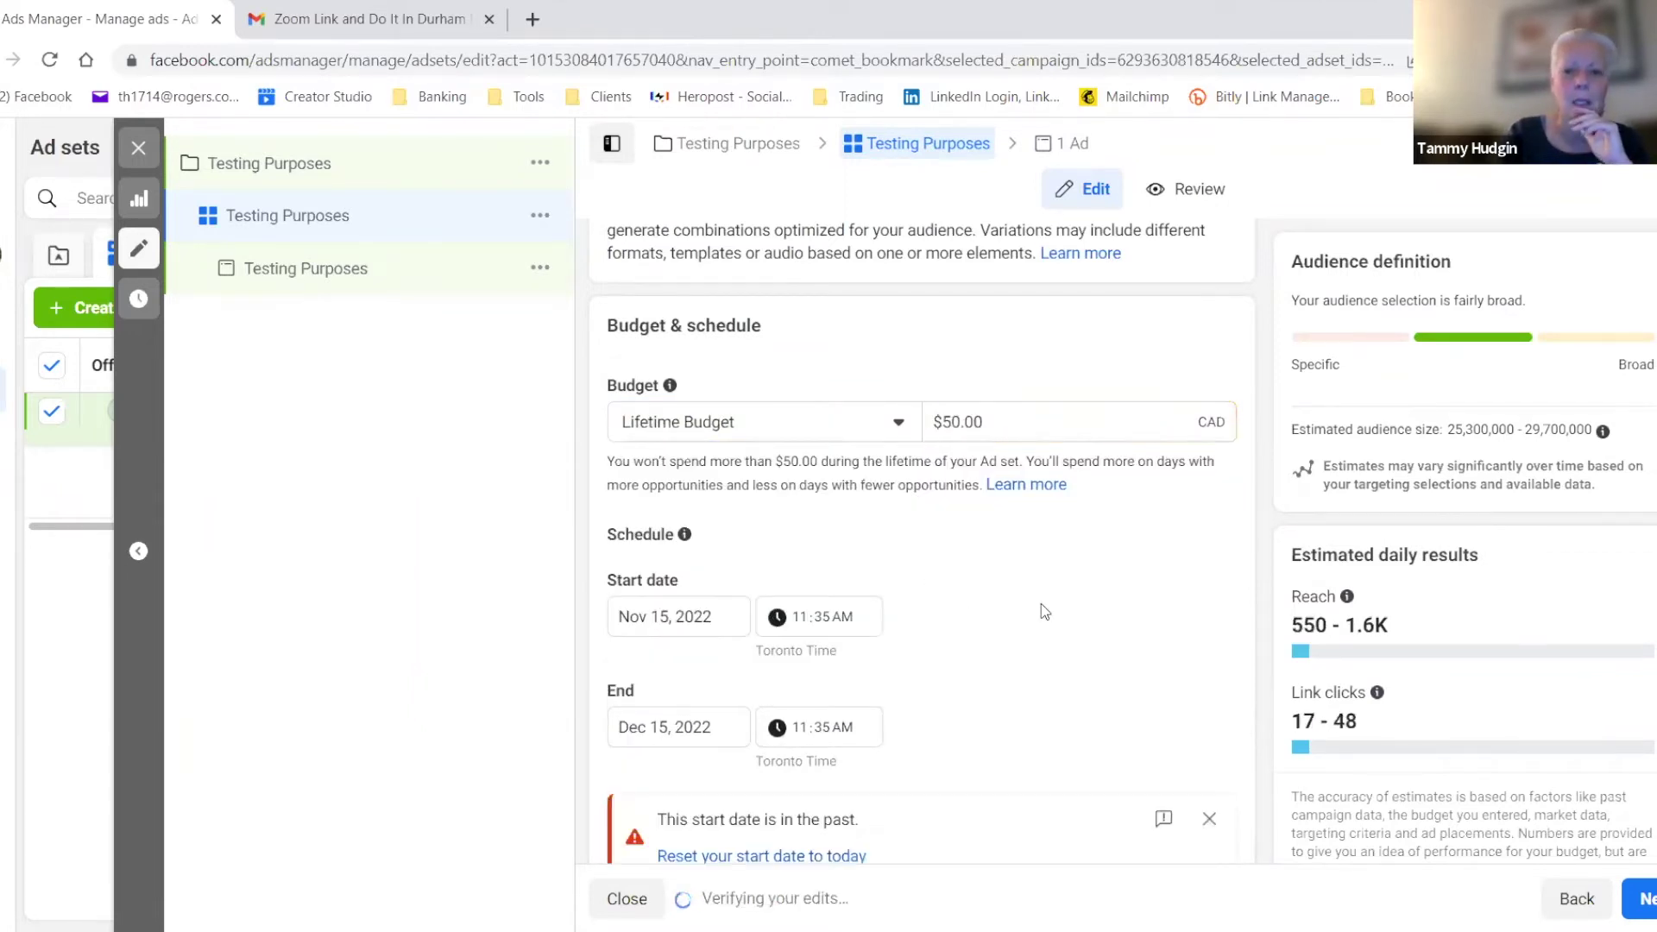
pyautogui.scroll(-1, 1046, 608)
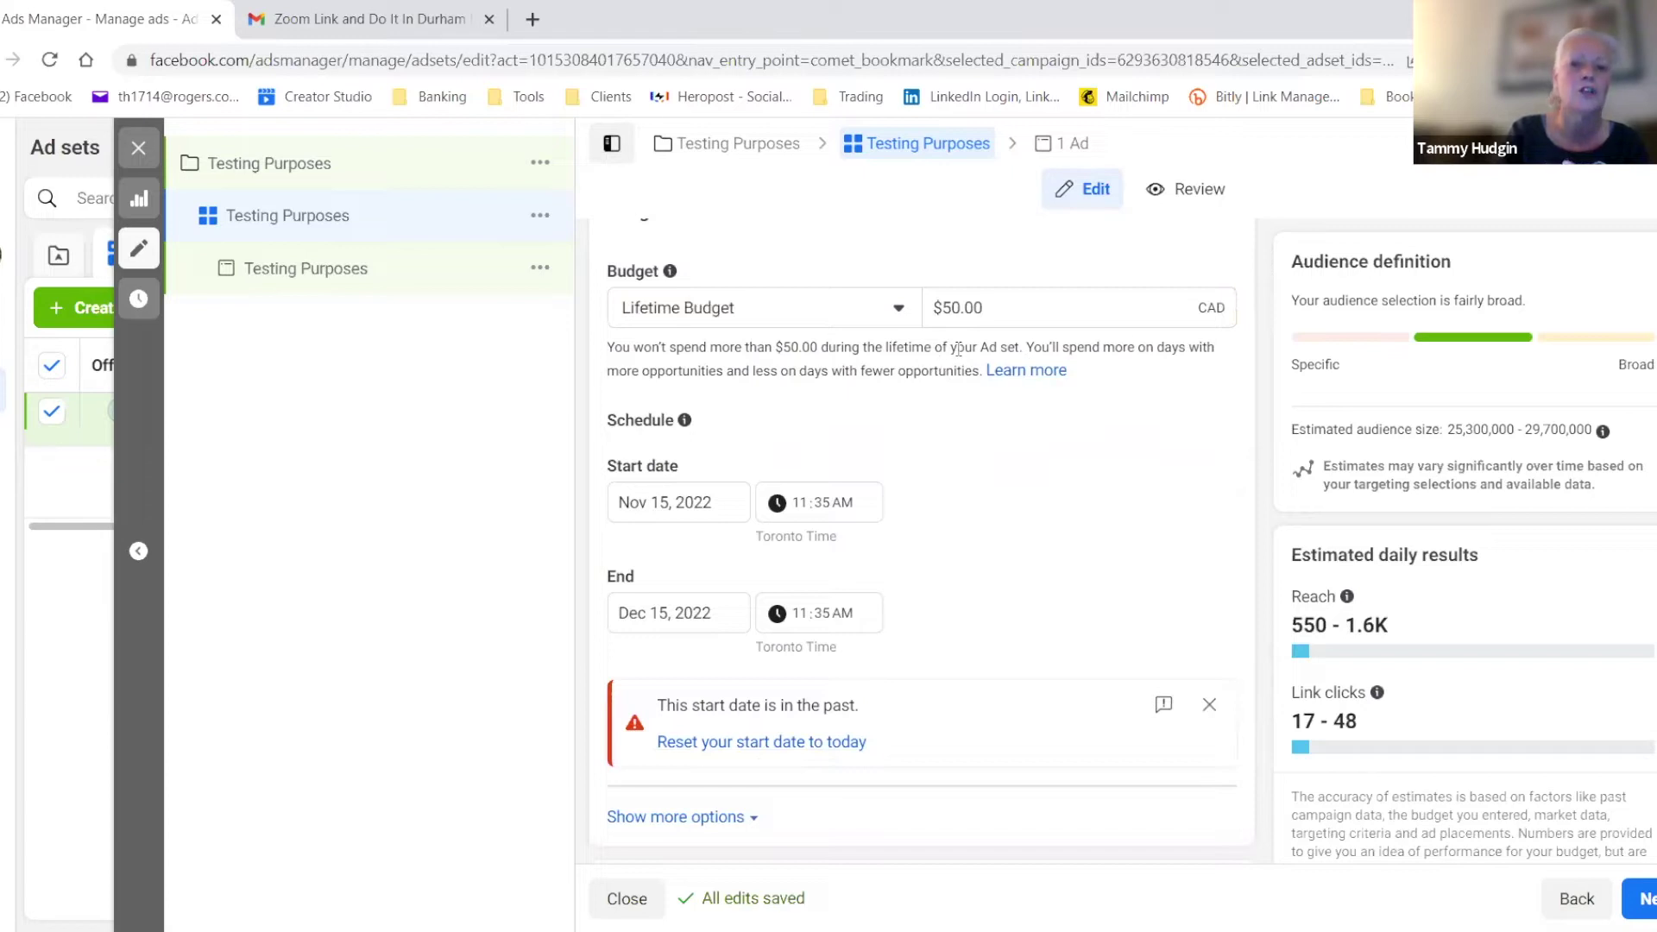
# Set the end date to Dec 30, then change it to Dec 21, 2022
pyautogui.click(695, 607)
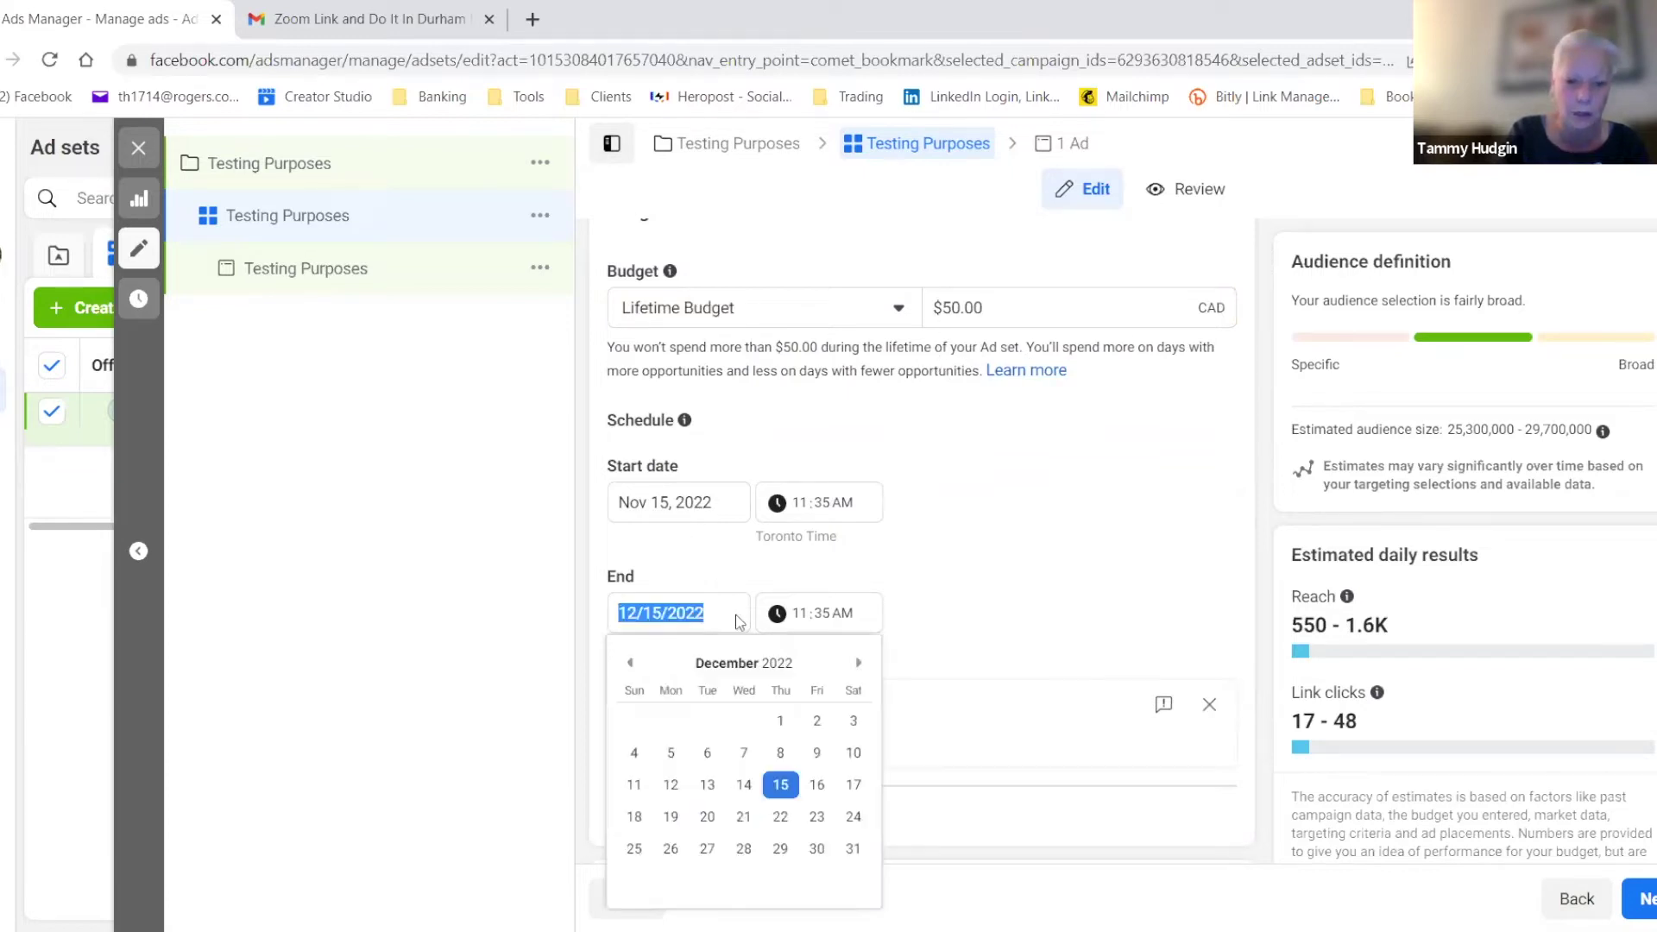
pyautogui.click(815, 855)
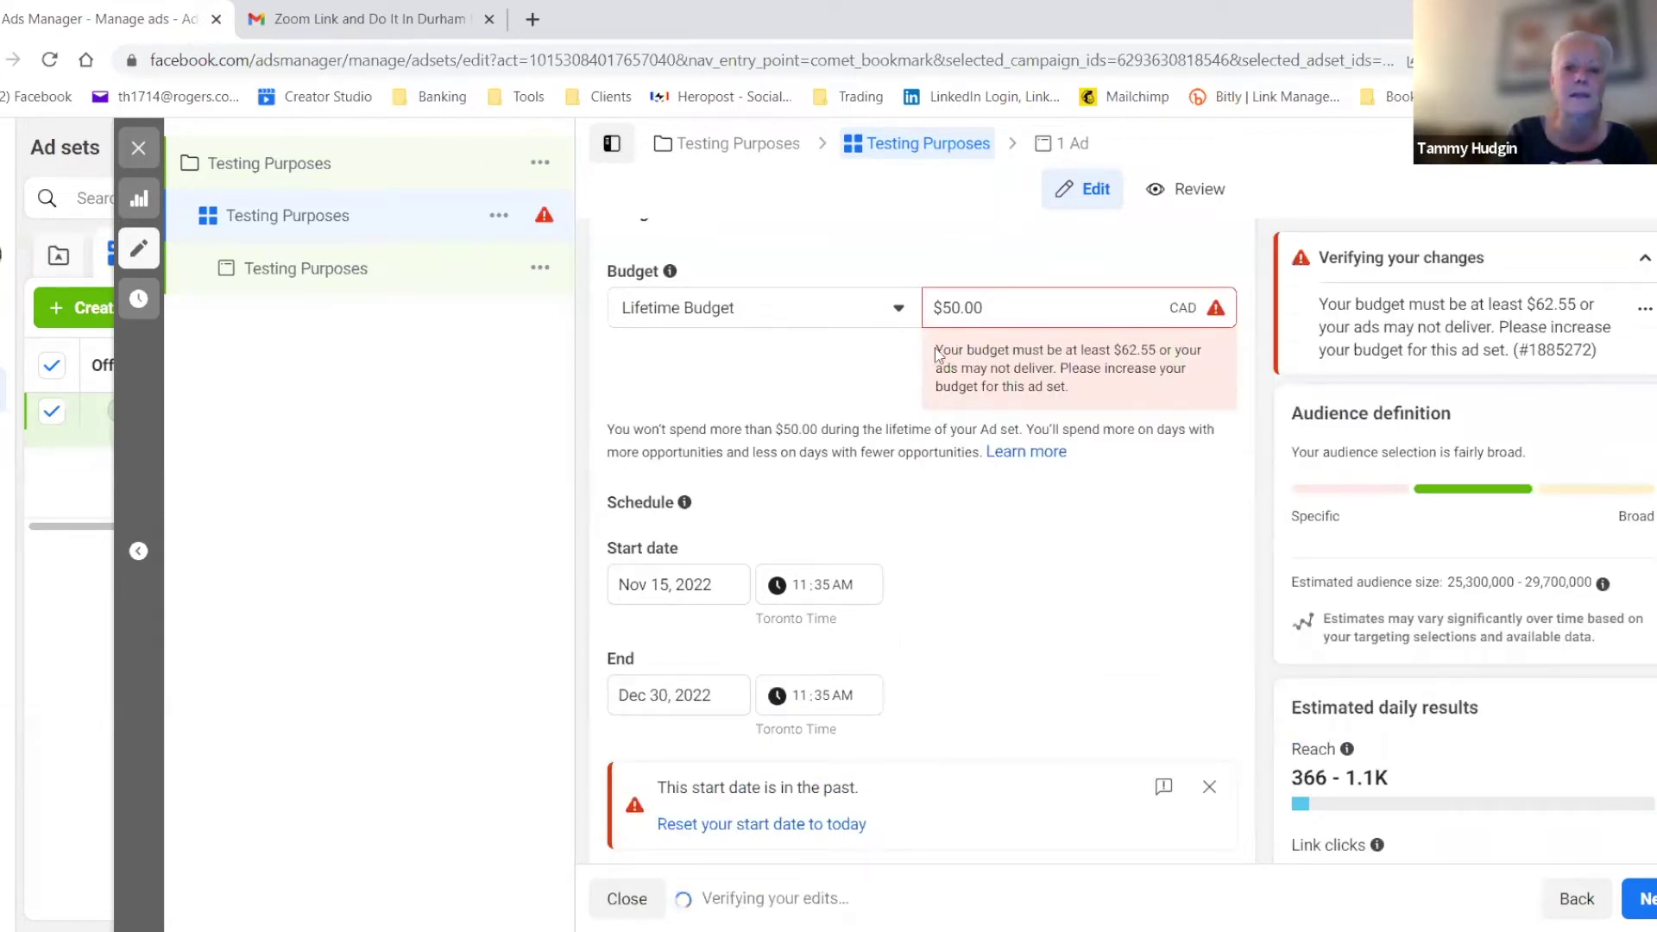
pyautogui.moveTo(935, 351); pyautogui.dragTo(1070, 388)
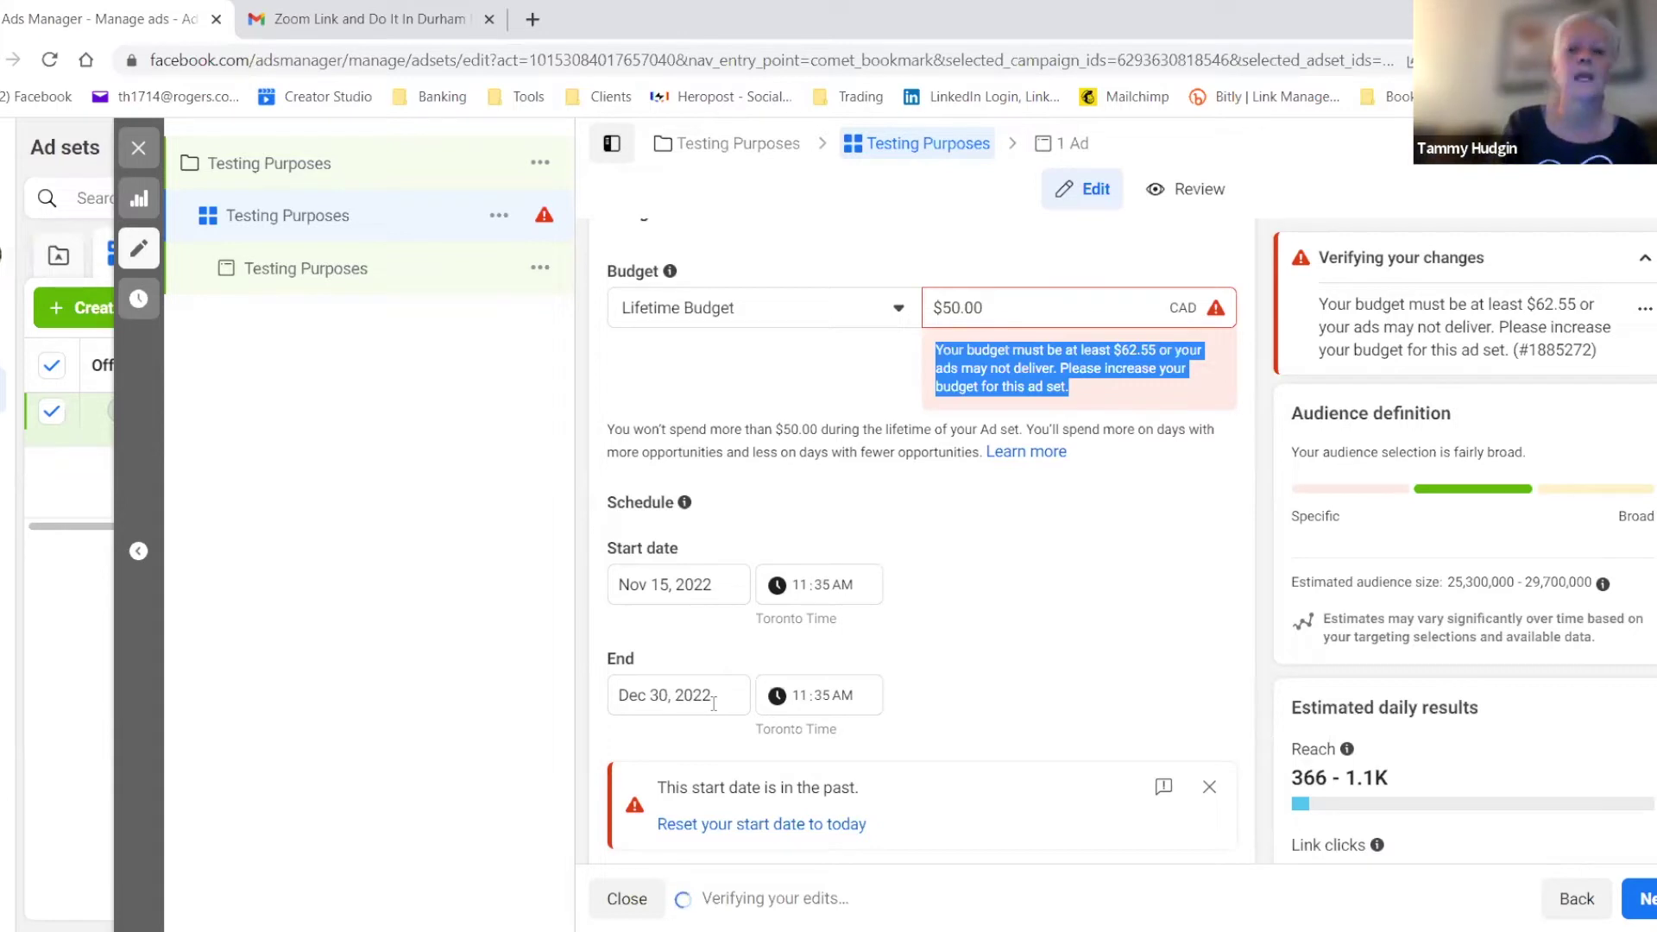
pyautogui.click(979, 597)
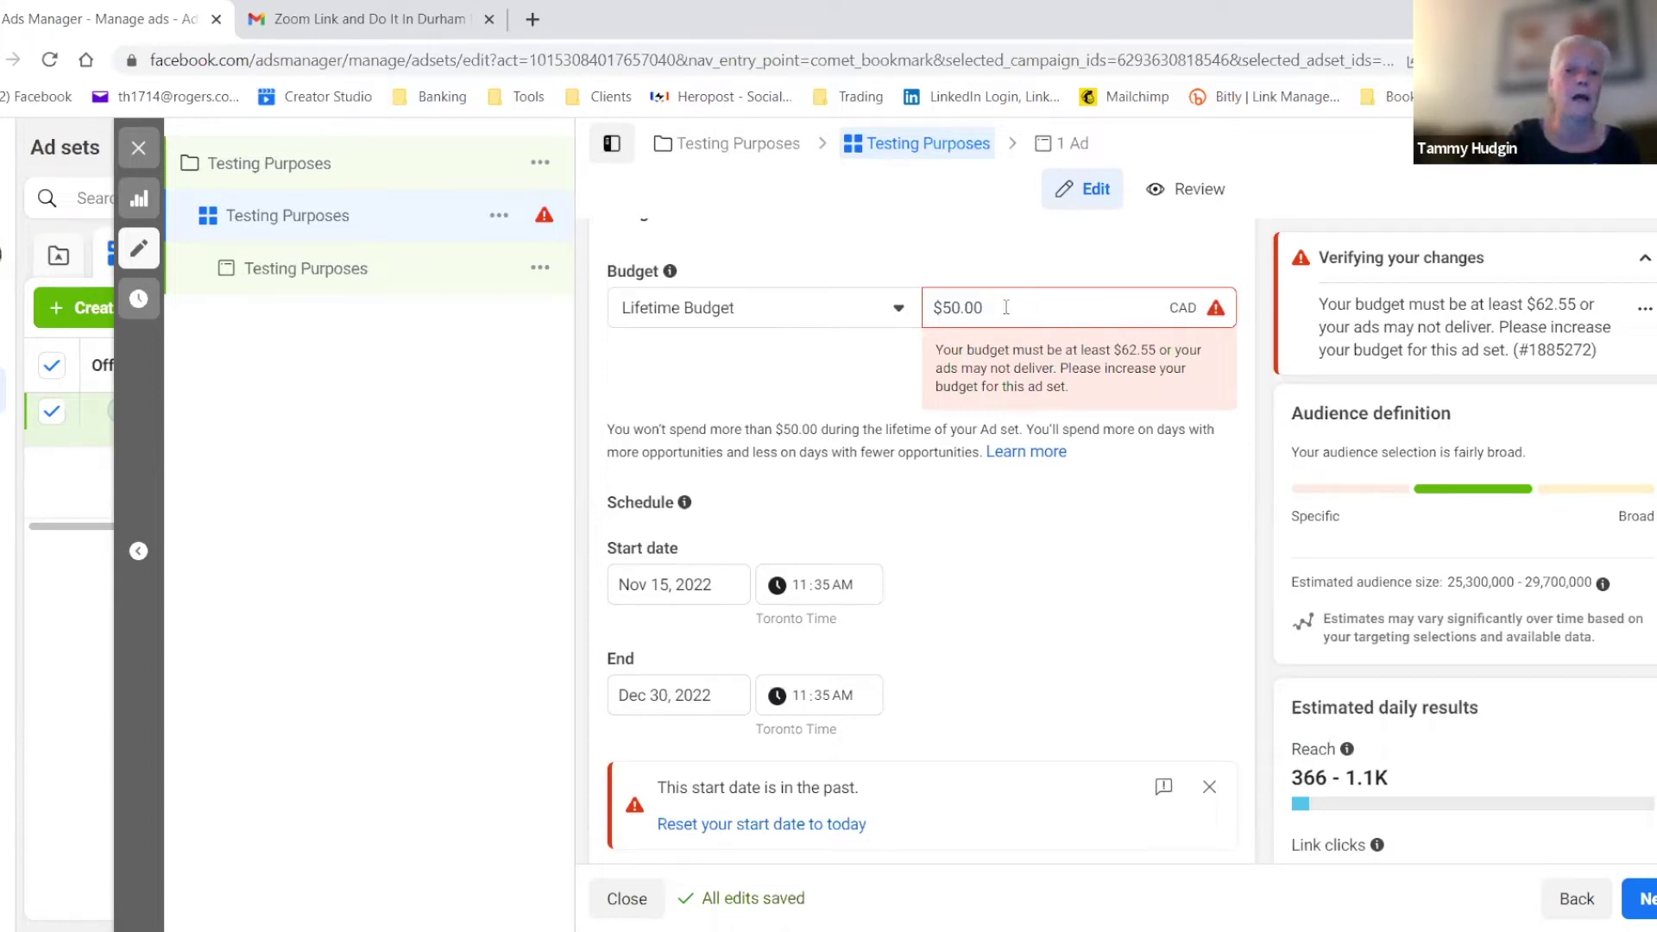
pyautogui.click(675, 686)
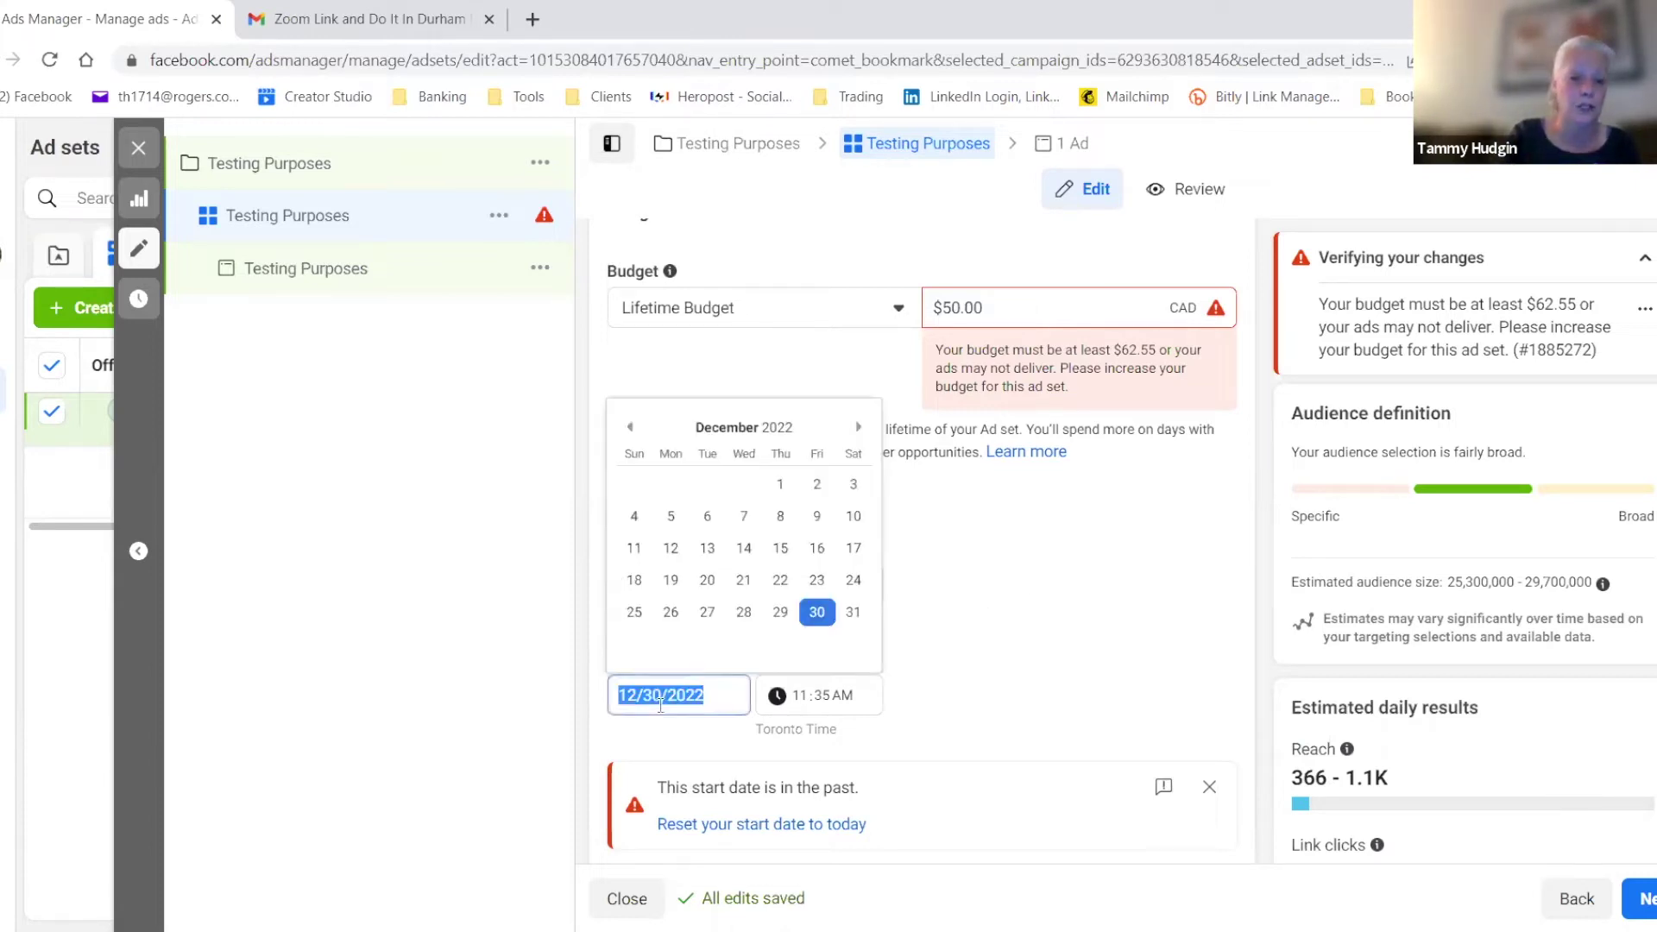
pyautogui.click(743, 580)
pyautogui.click(1041, 664)
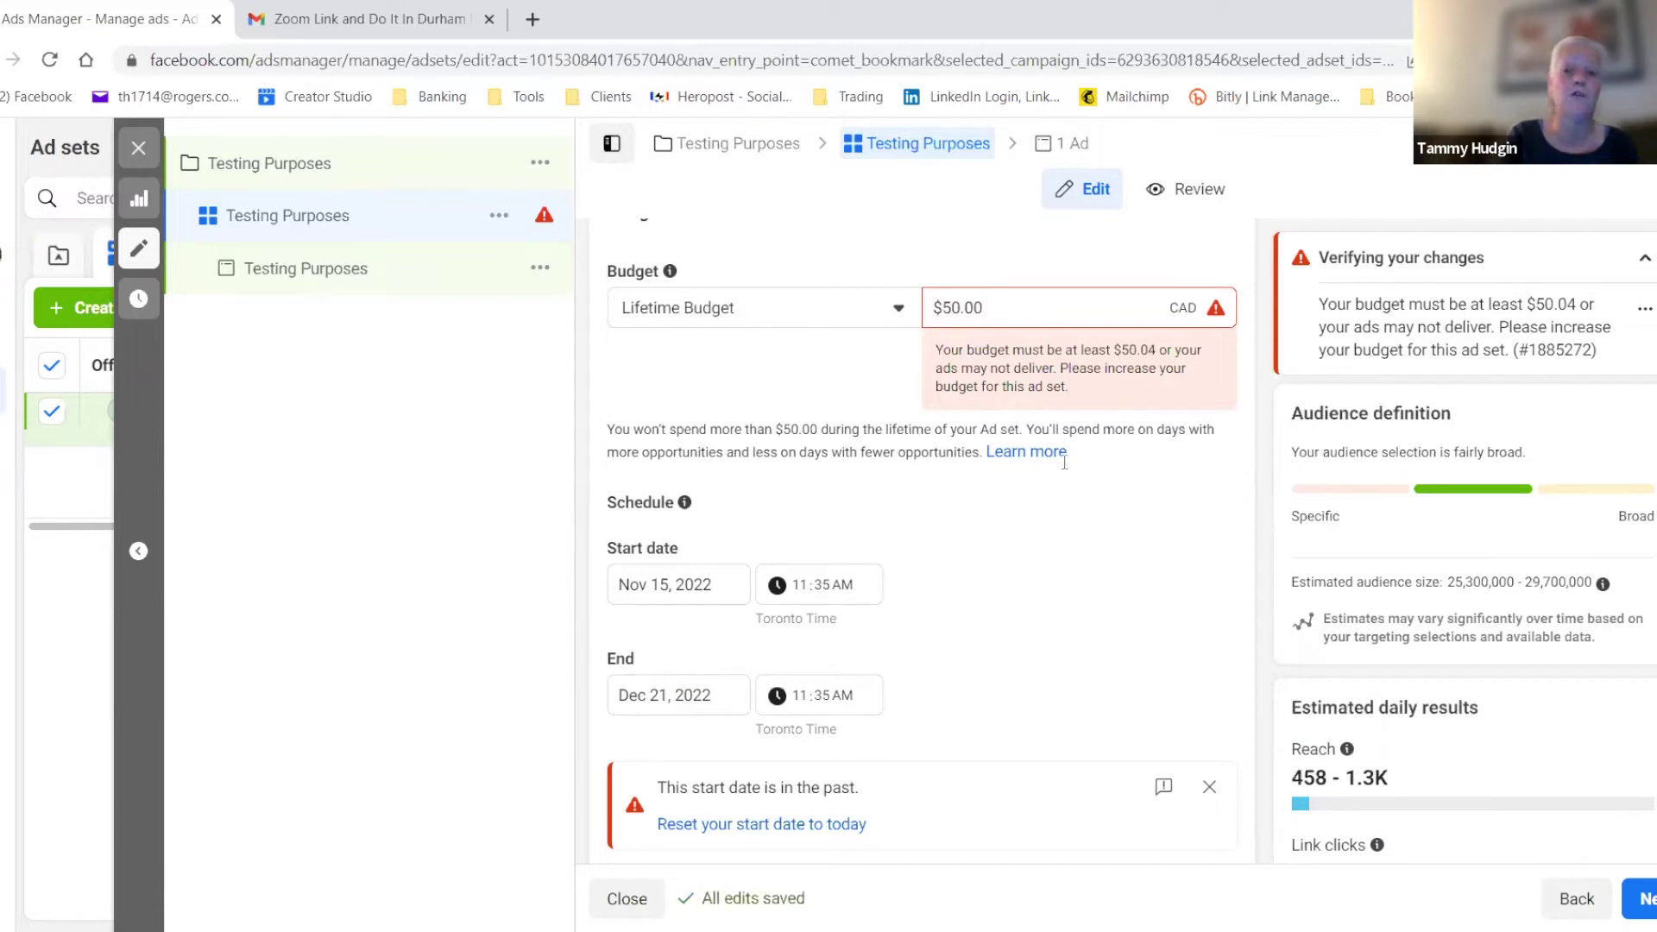
# Replace the lifetime budget amount with 50.04 to clear the minimum-budget error
pyautogui.tripleClick(1018, 311)
pyautogui.write('50.04')
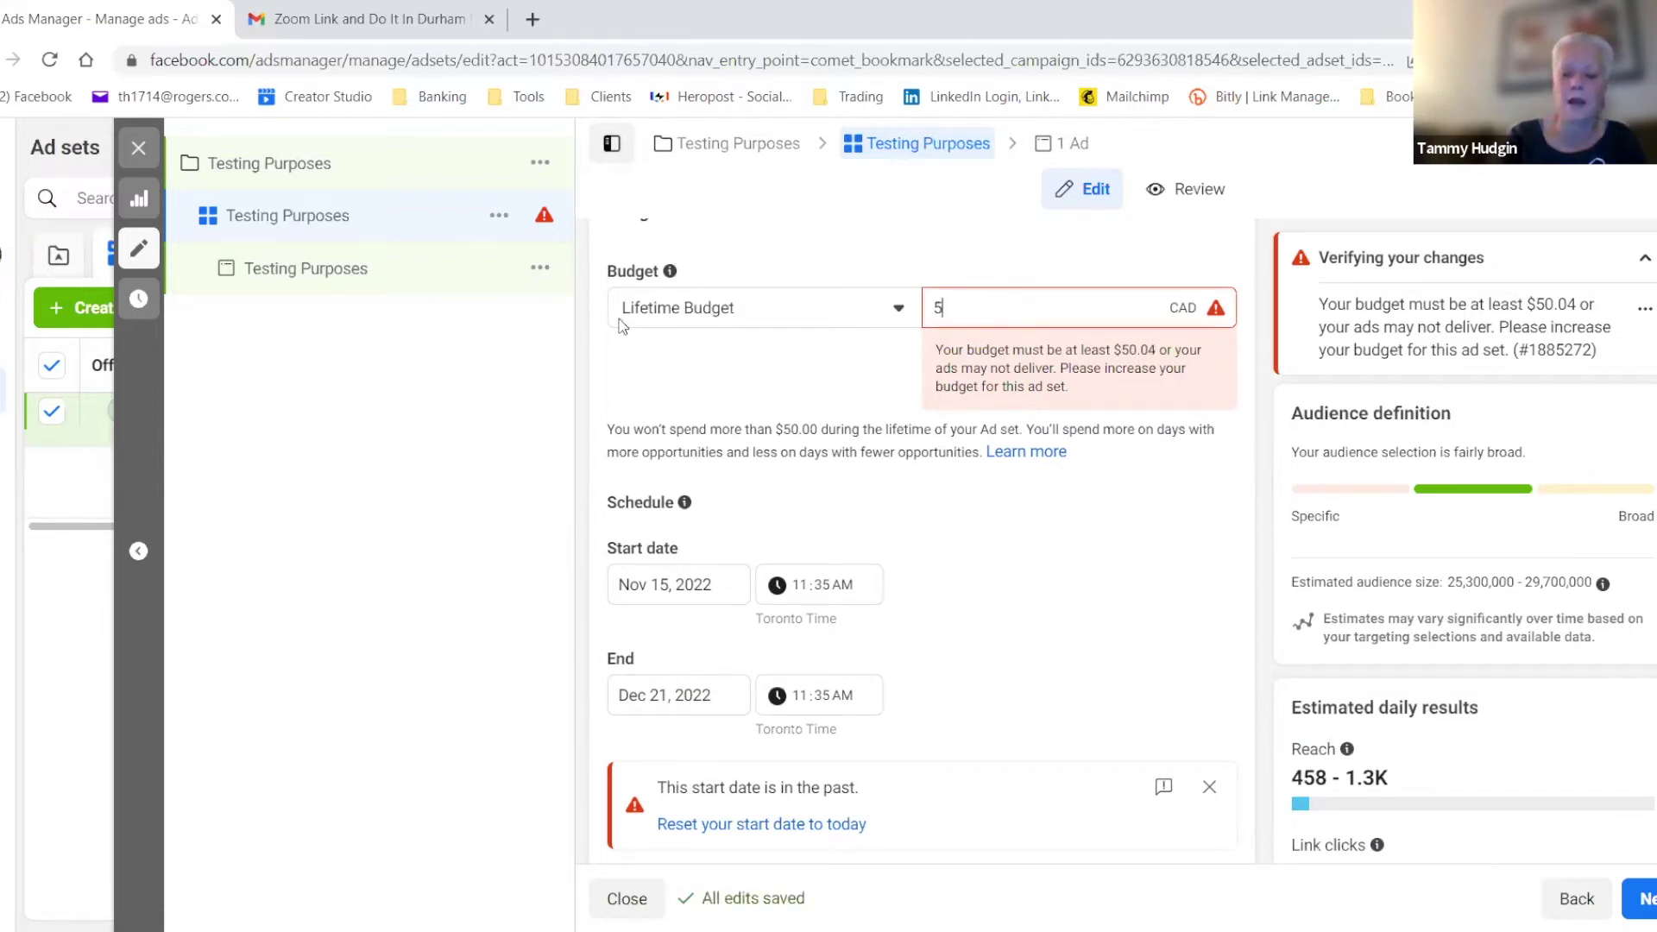
pyautogui.click(1068, 544)
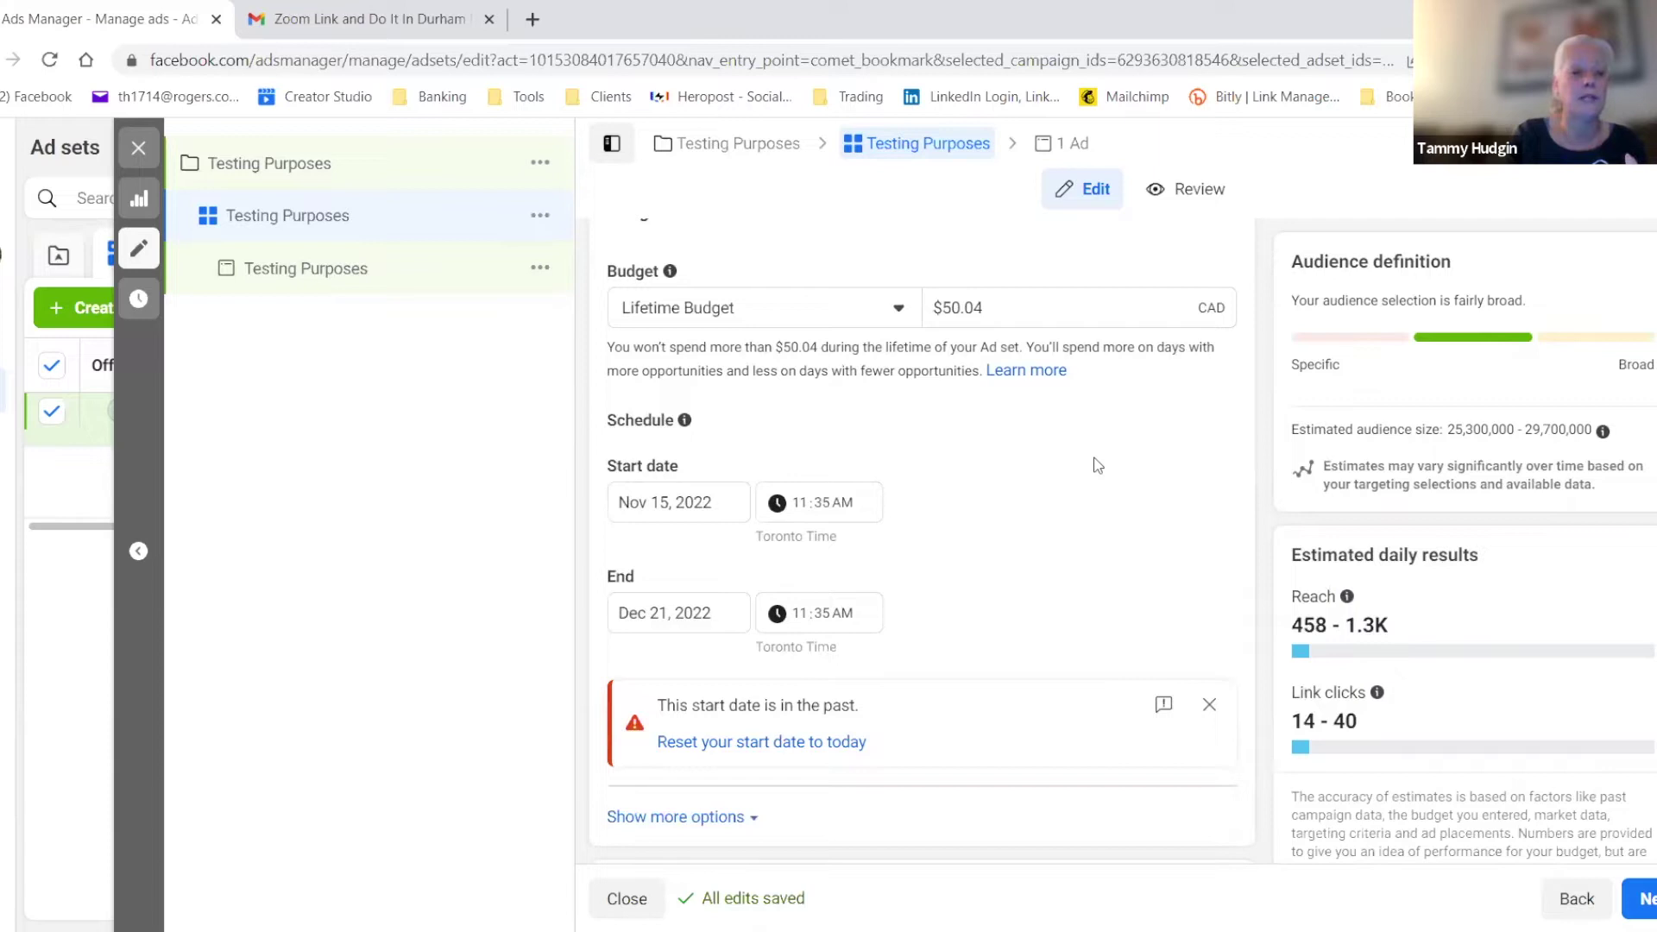
# Set the ad set to start November 16, 2022 and end December 21 at 11:59 PM
pyautogui.click(731, 503)
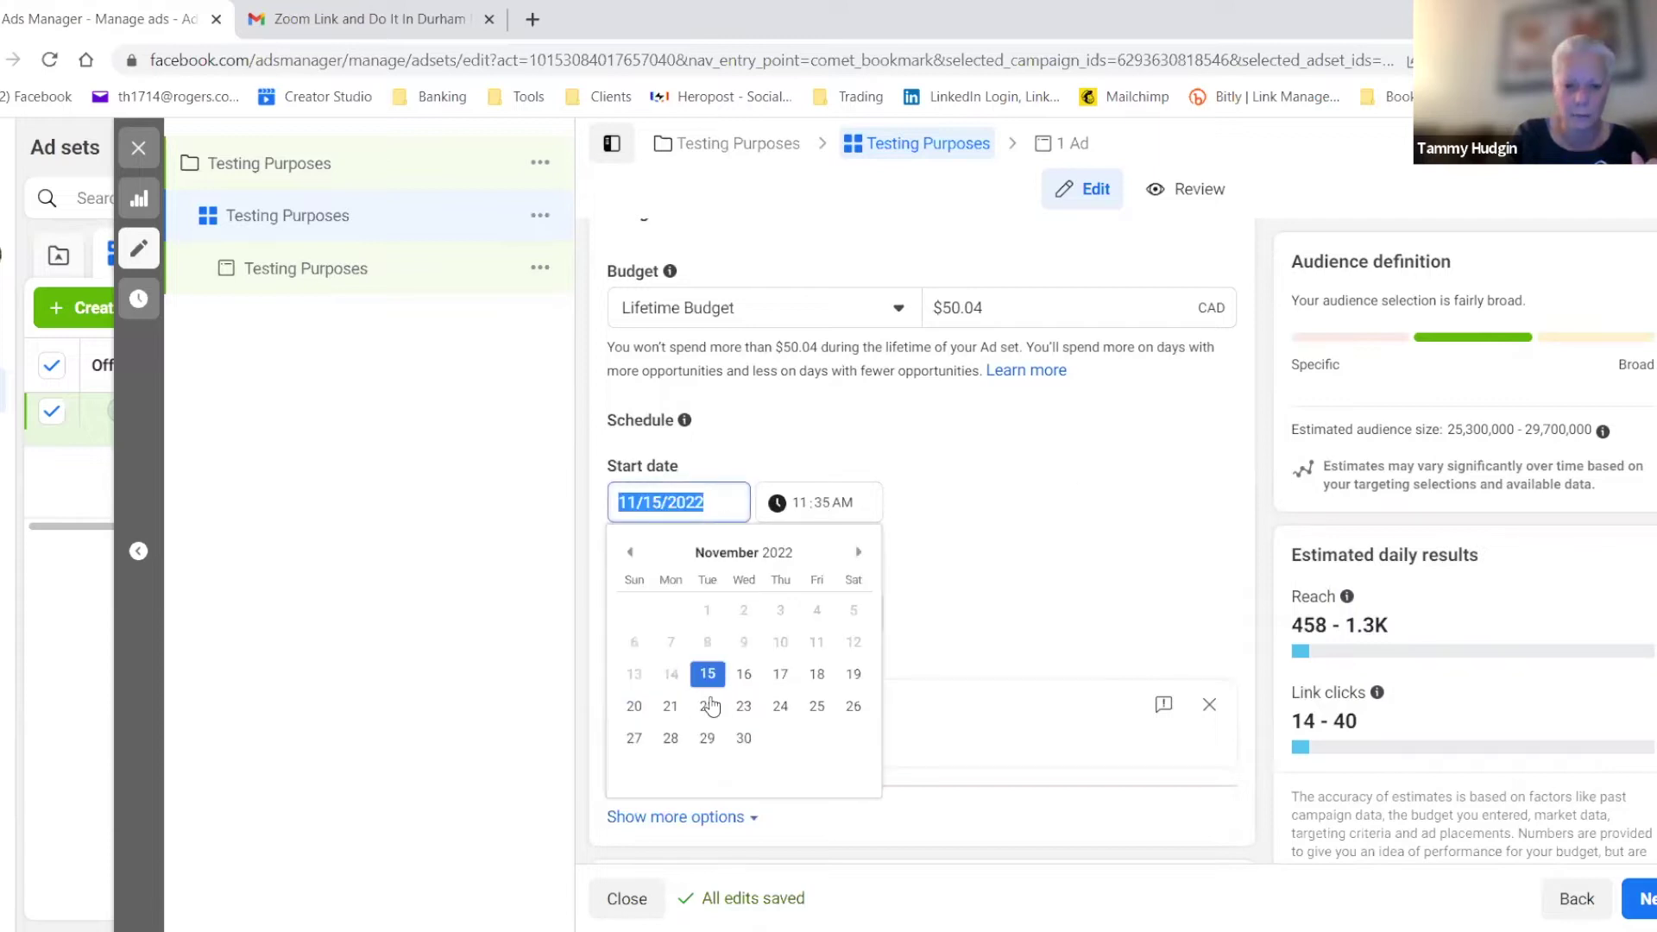
pyautogui.click(731, 679)
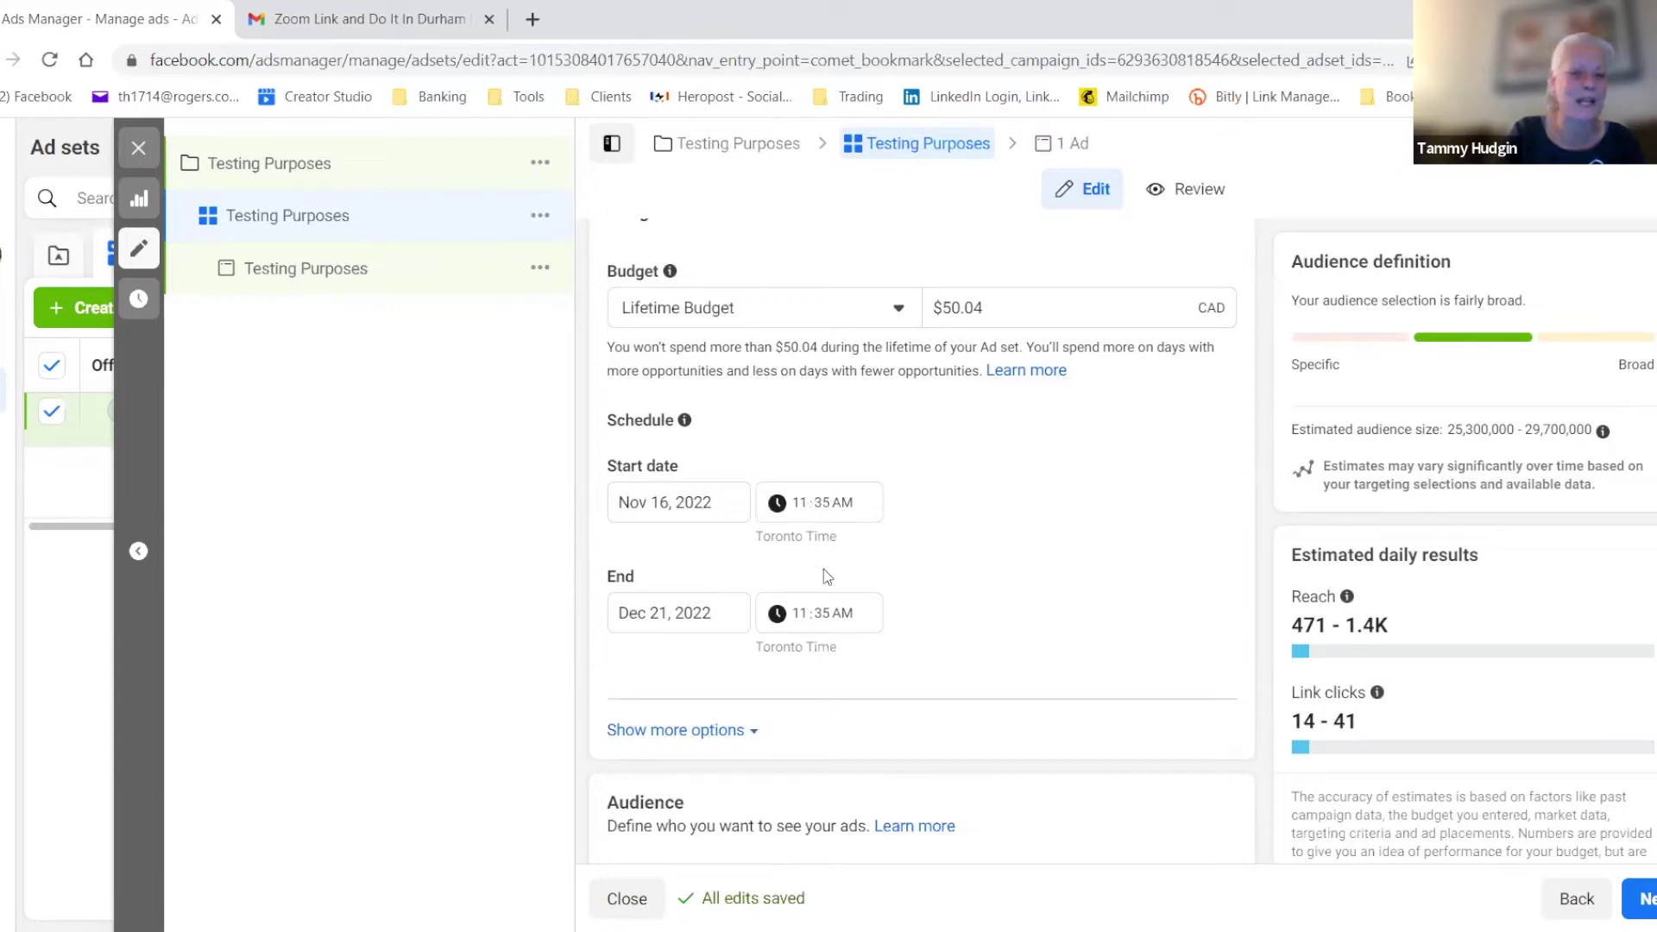
pyautogui.click(821, 614)
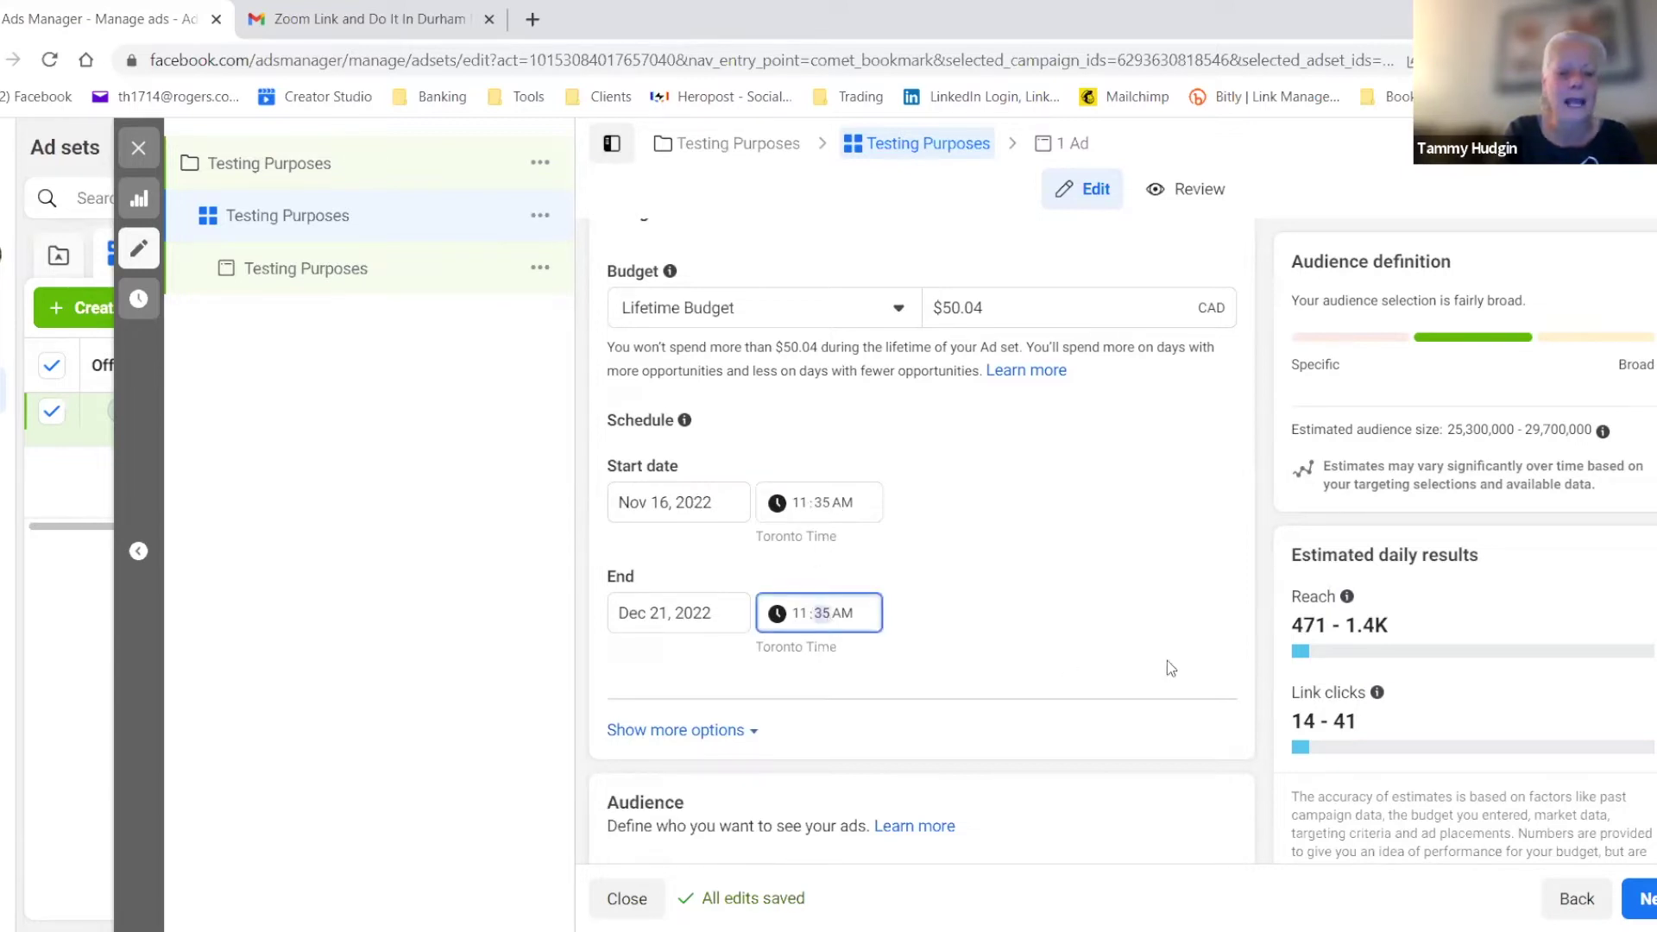
pyautogui.write('59')
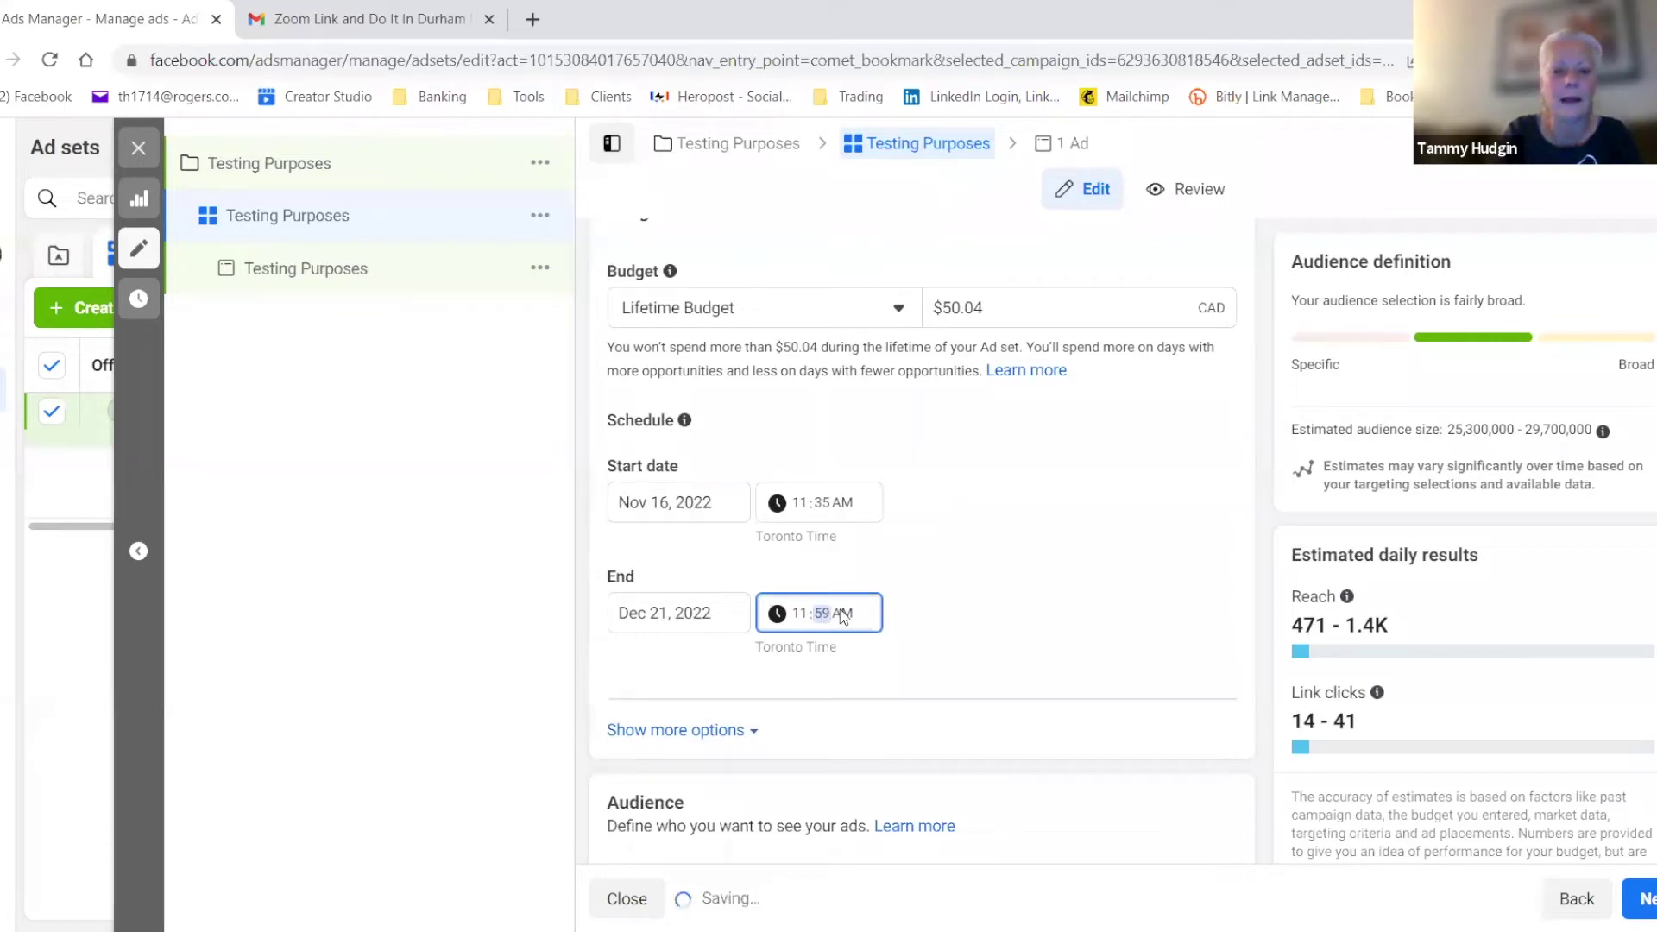
pyautogui.write('p')
pyautogui.click(1073, 609)
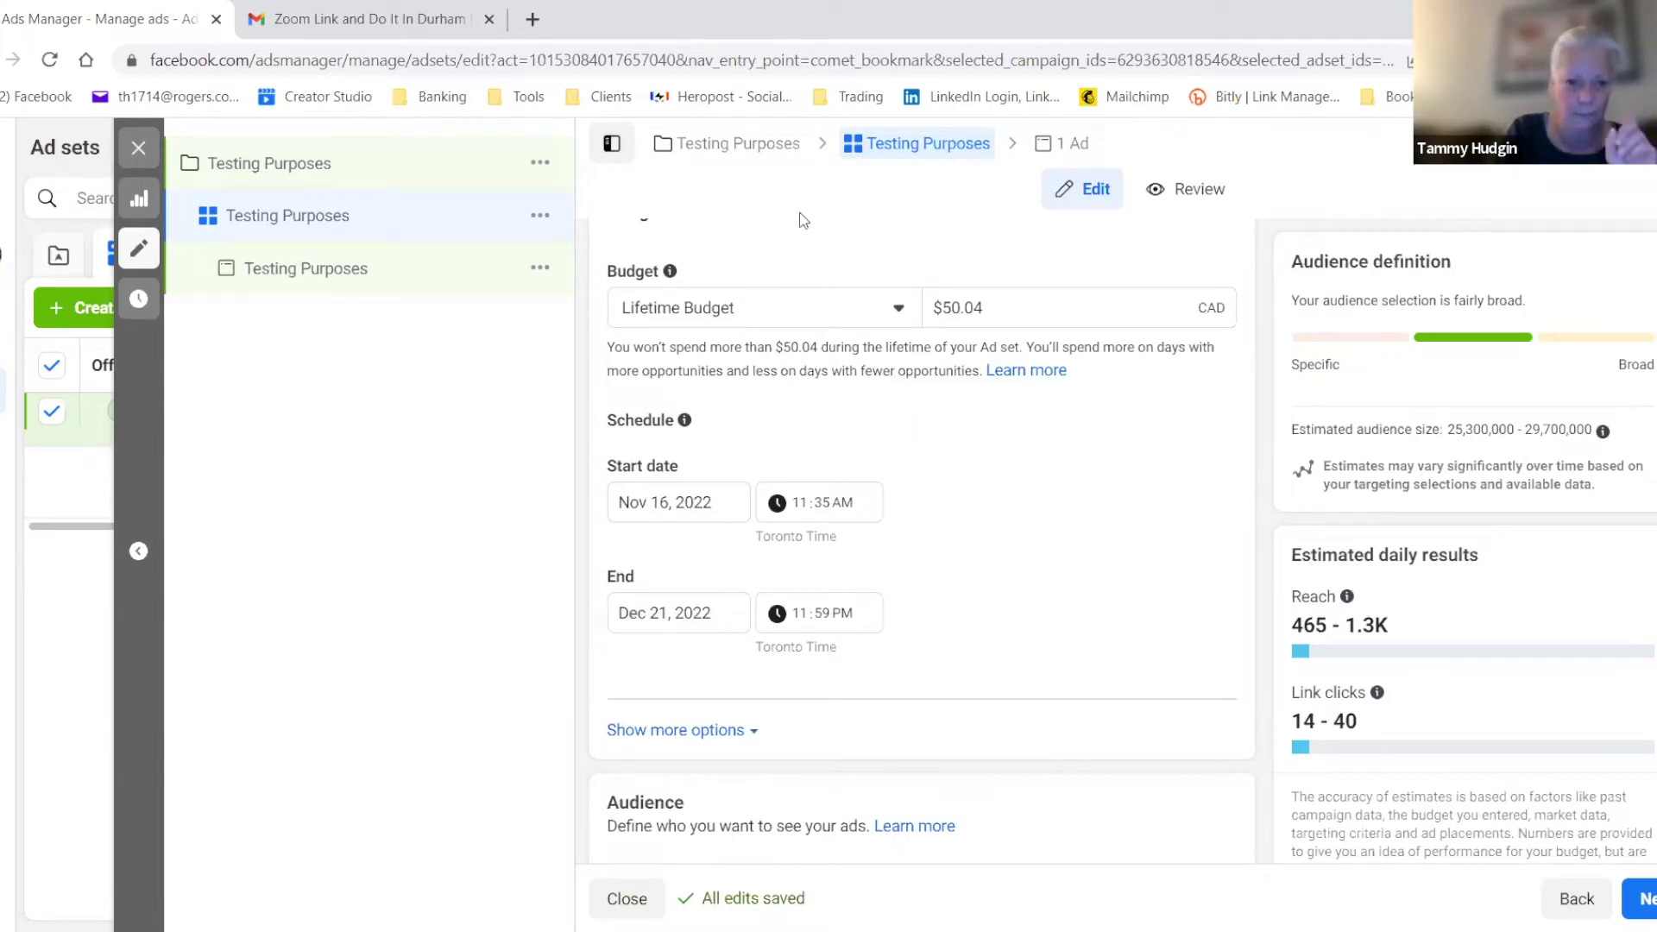
# Turn on Run ads on a schedule under Ad scheduling, leaving the weekly hours grid empty
pyautogui.scroll(-3, 784, 452)
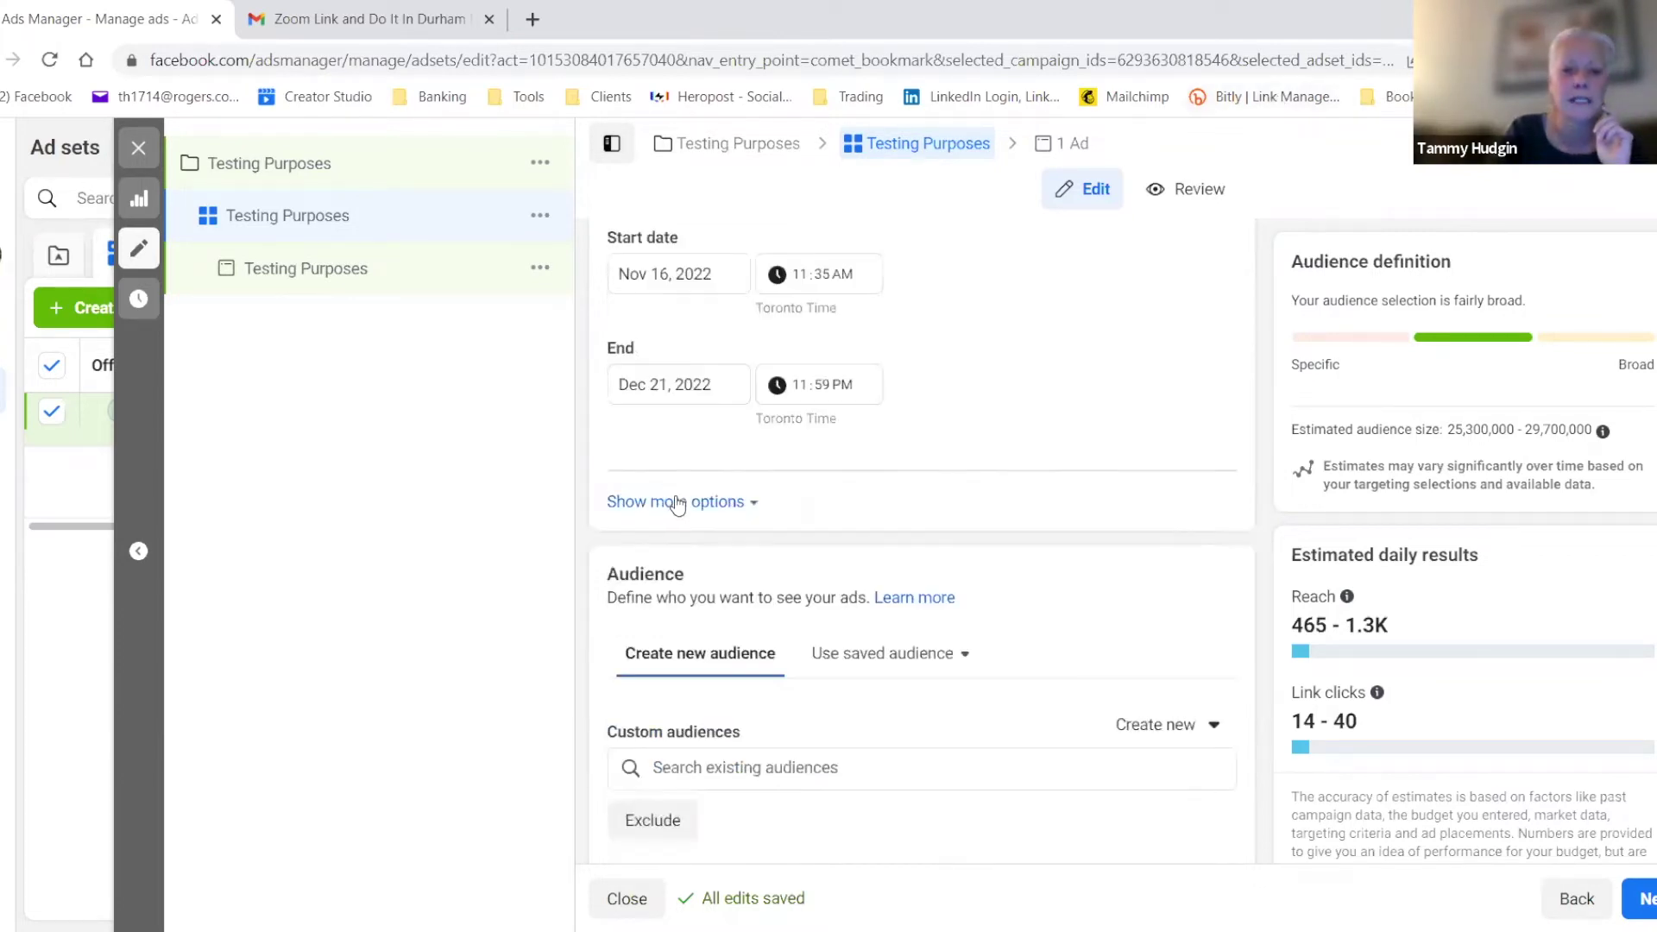
pyautogui.click(669, 503)
pyautogui.scroll(-2, 809, 504)
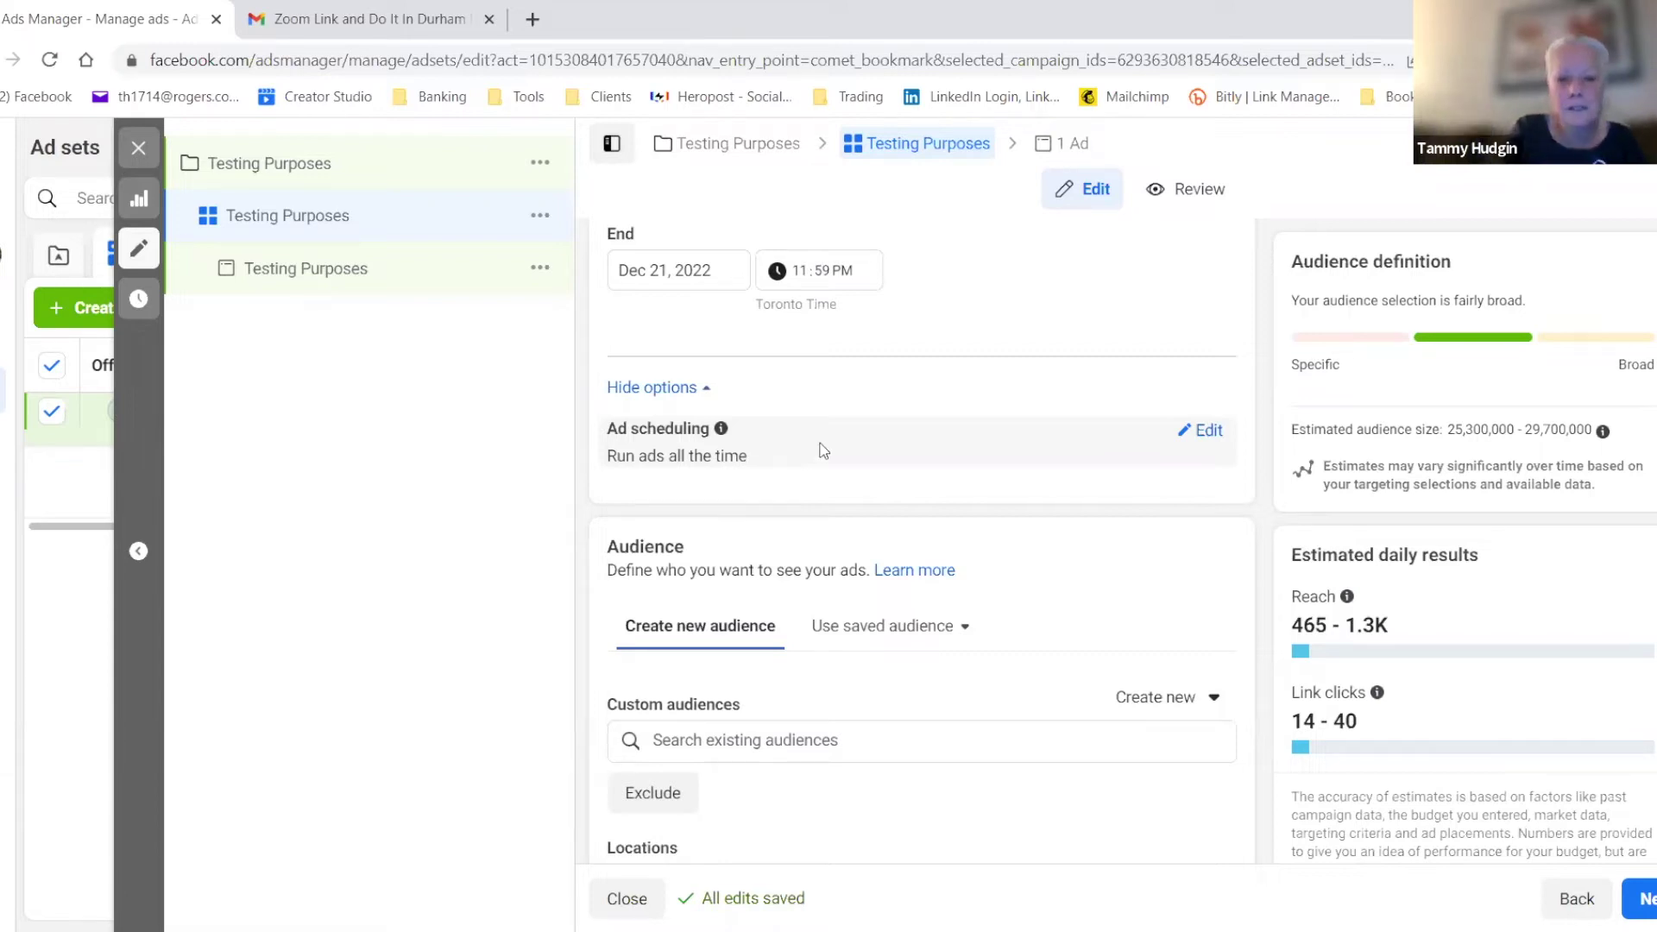
pyautogui.click(1207, 431)
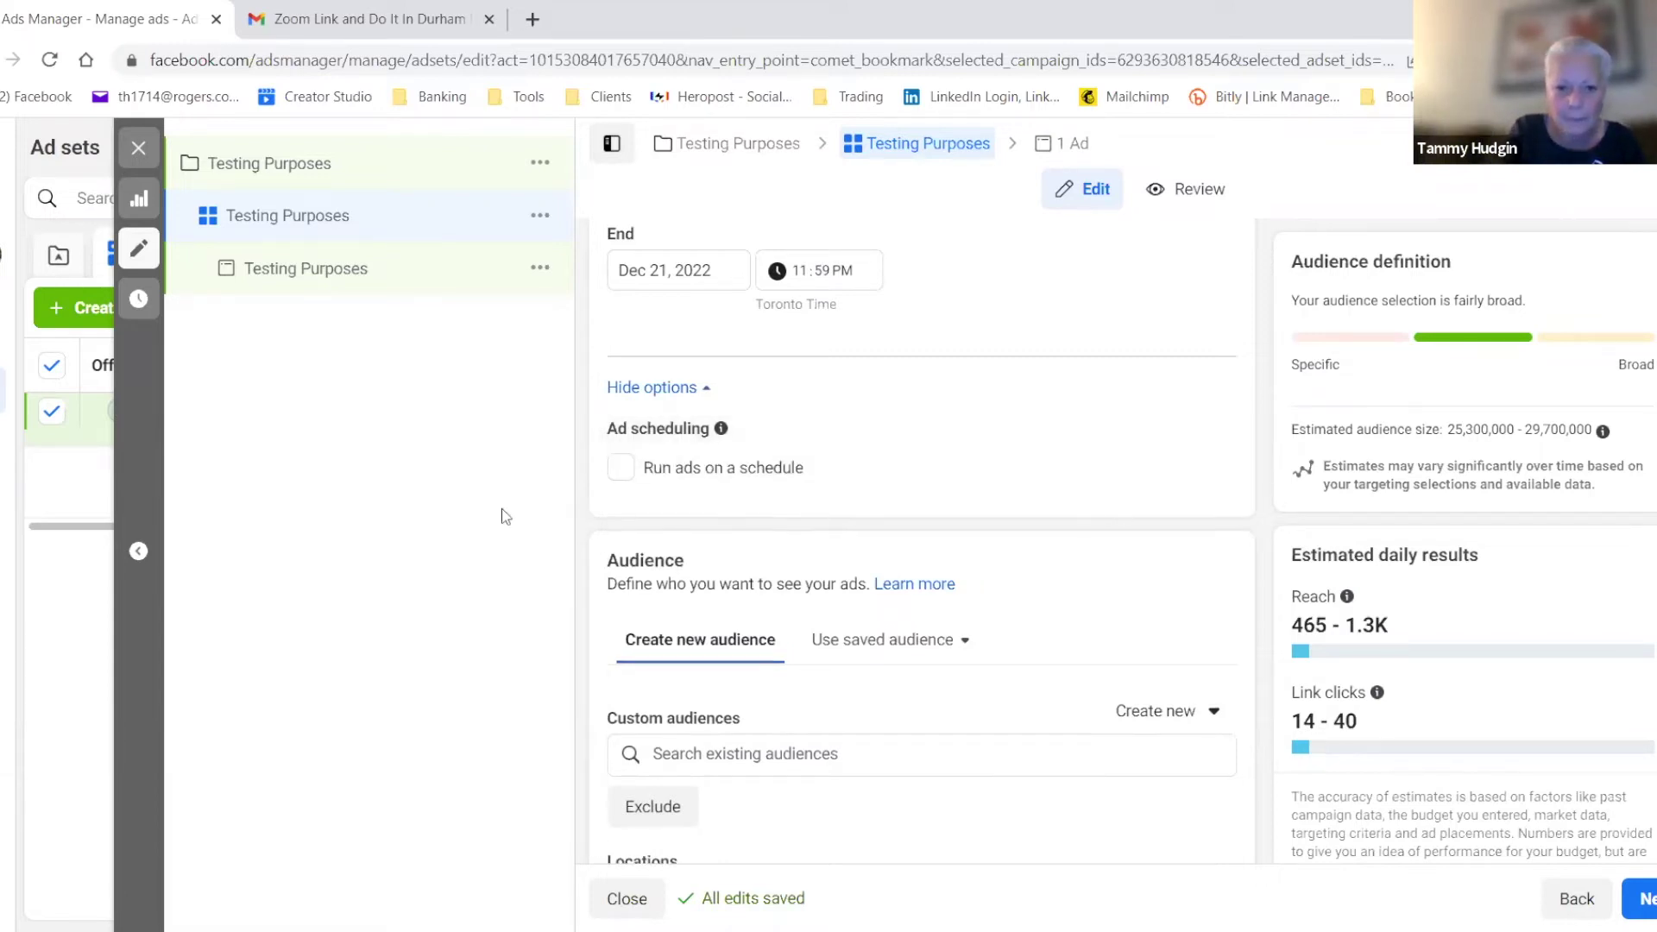
pyautogui.click(992, 484)
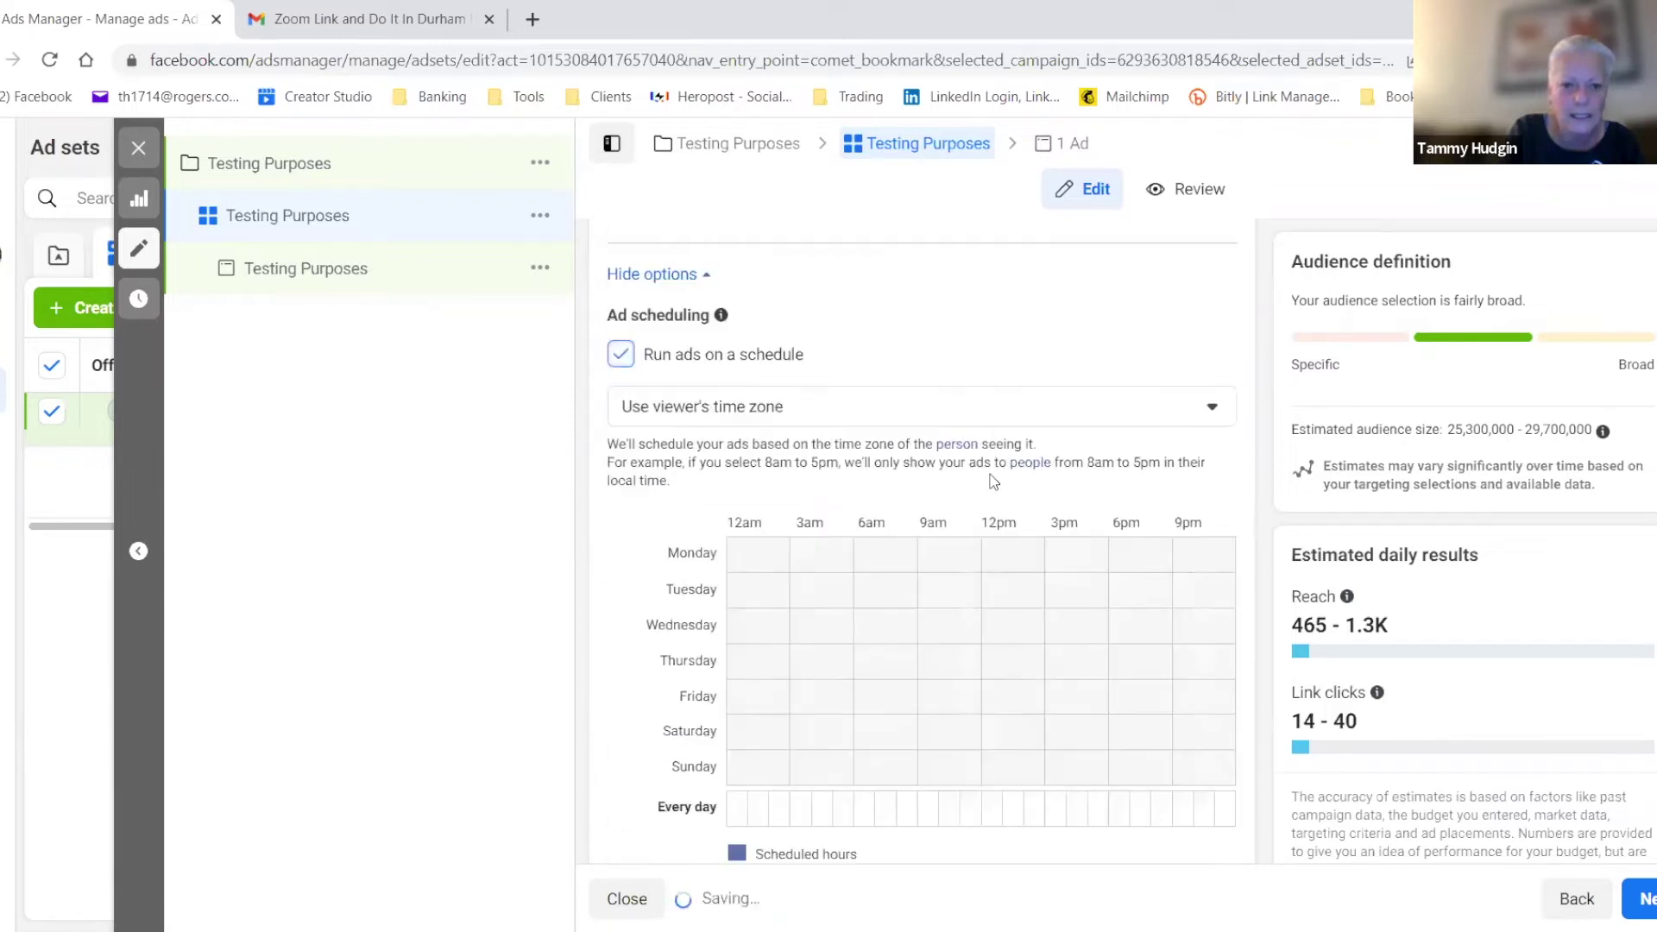
pyautogui.scroll(-2, 620, 555)
pyautogui.scroll(-1, 620, 555)
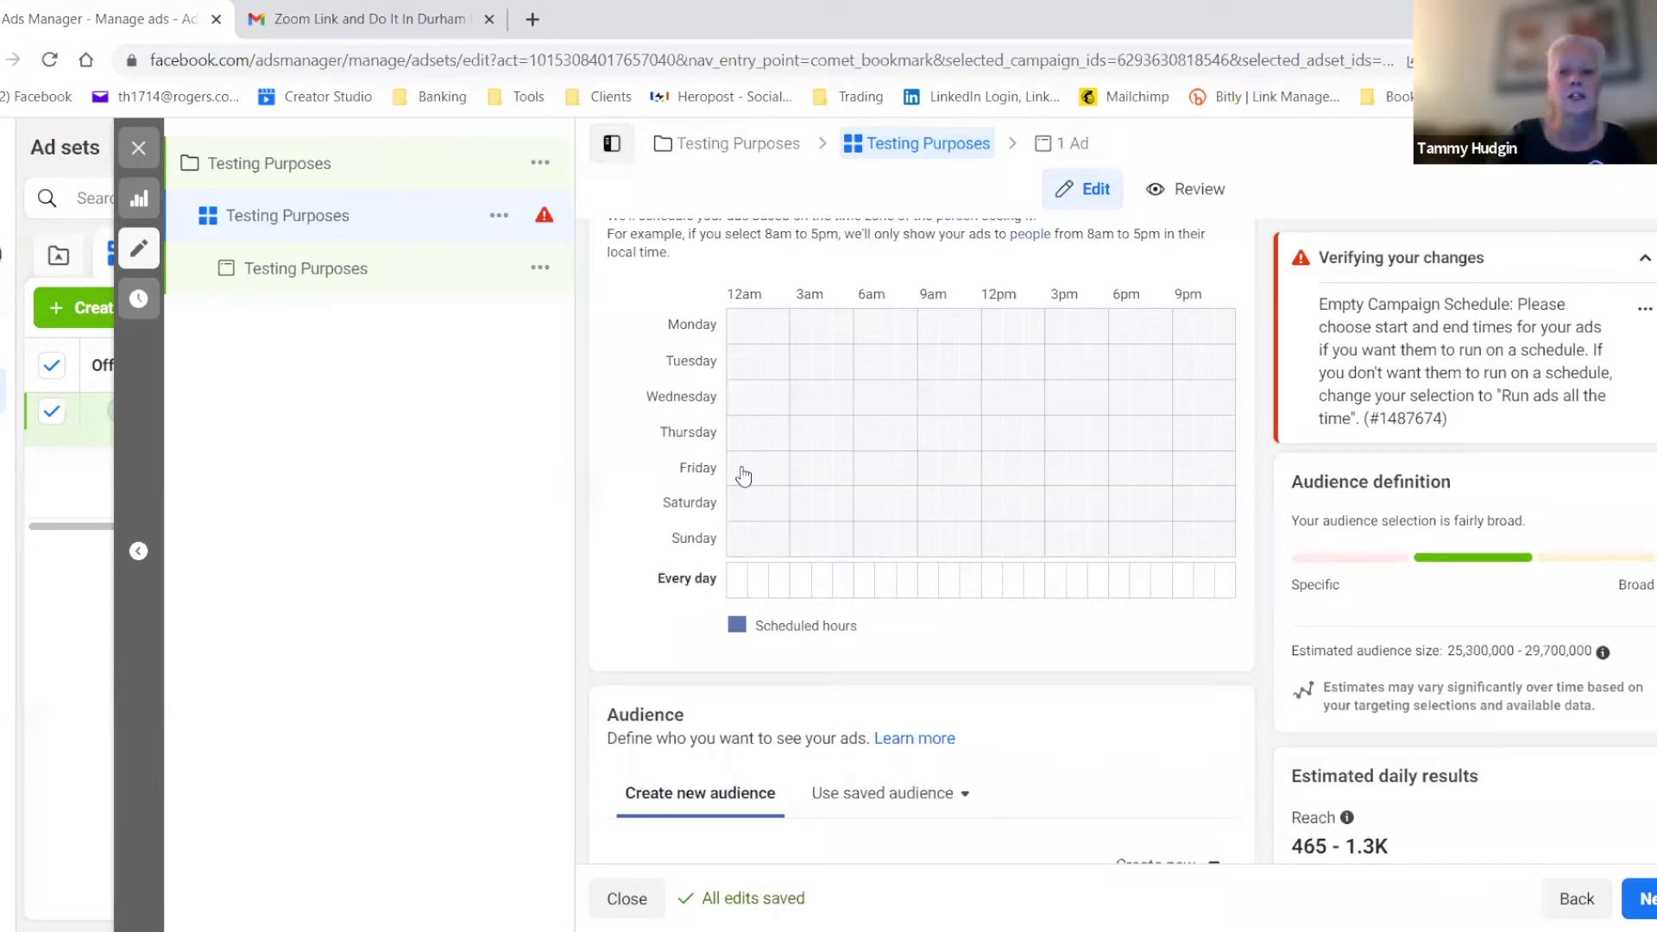
pyautogui.click(738, 473)
pyautogui.click(736, 467)
pyautogui.moveTo(736, 326); pyautogui.dragTo(735, 512)
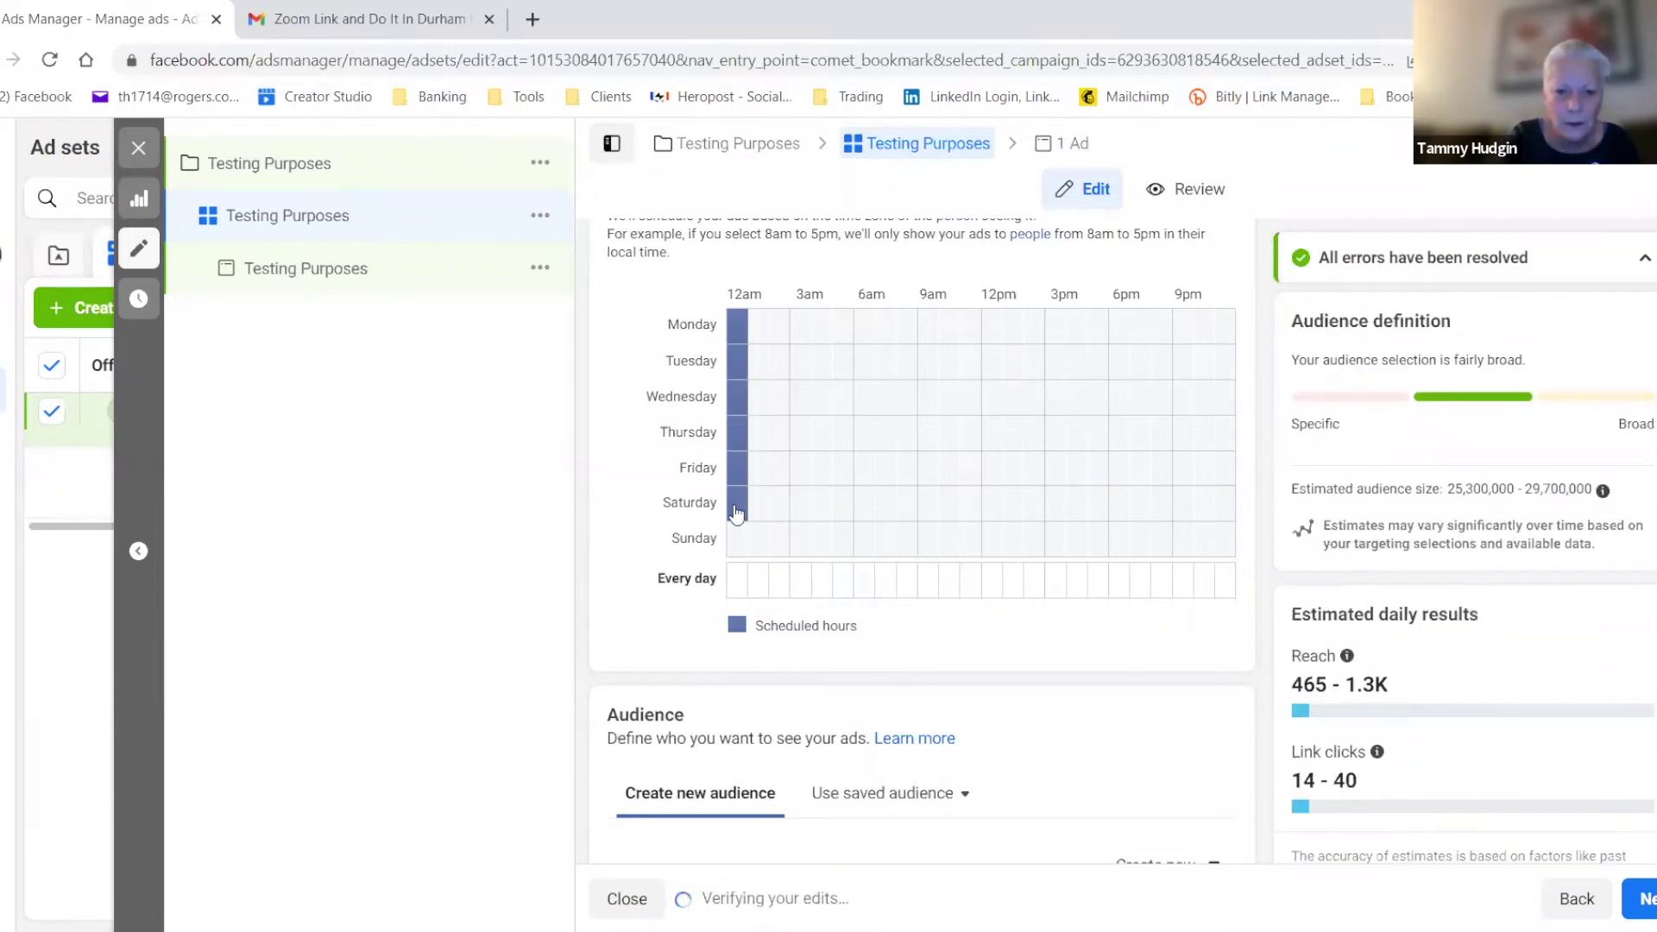
pyautogui.click(735, 509)
pyautogui.click(870, 328)
pyautogui.moveTo(891, 415); pyautogui.dragTo(1224, 474)
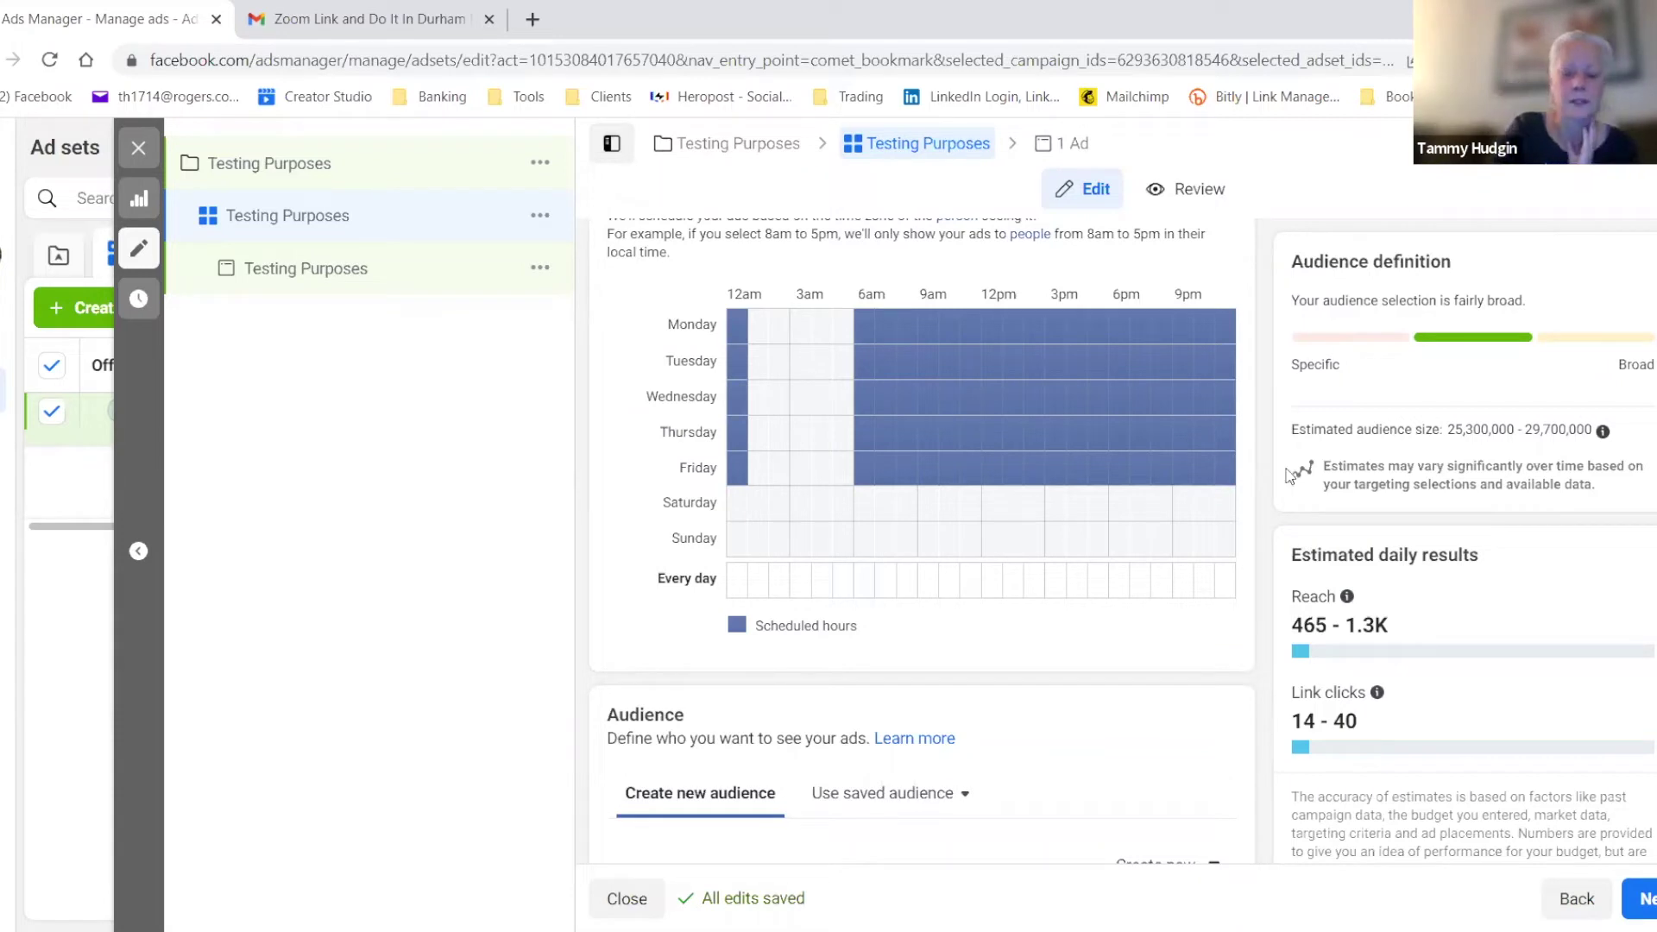
# Highlight the Audience definition heading and the 25,300,000–29,700,000 estimated audience size
pyautogui.scroll(-4, 1068, 506)
pyautogui.scroll(-2, 1070, 505)
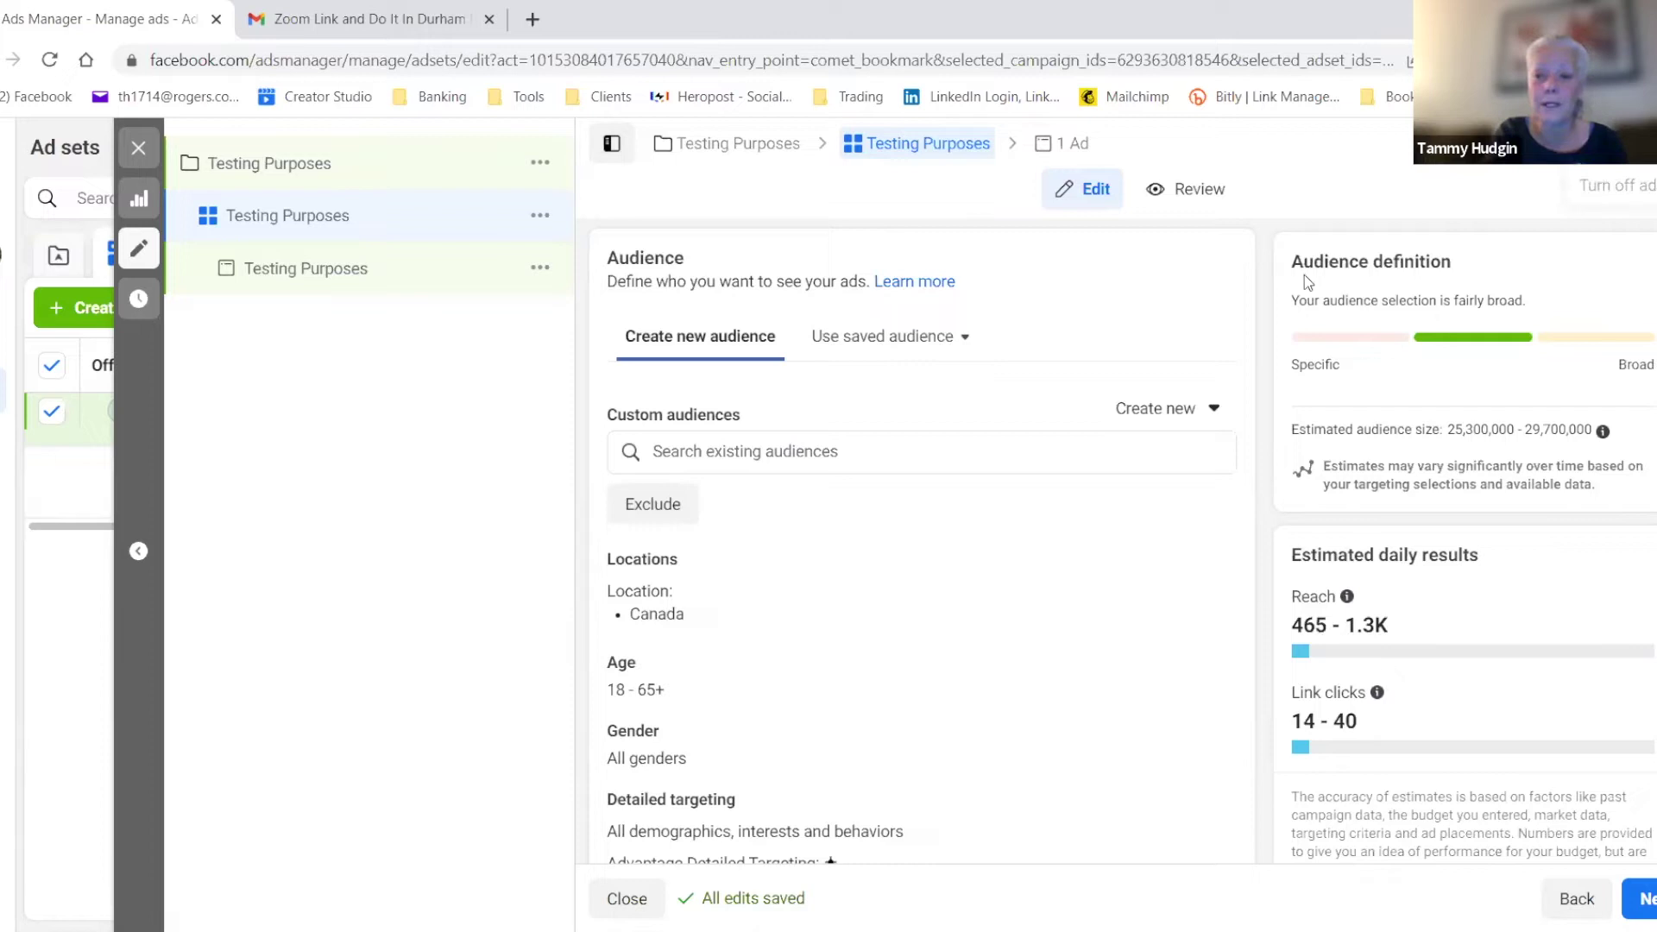
pyautogui.moveTo(1292, 262); pyautogui.dragTo(1491, 263)
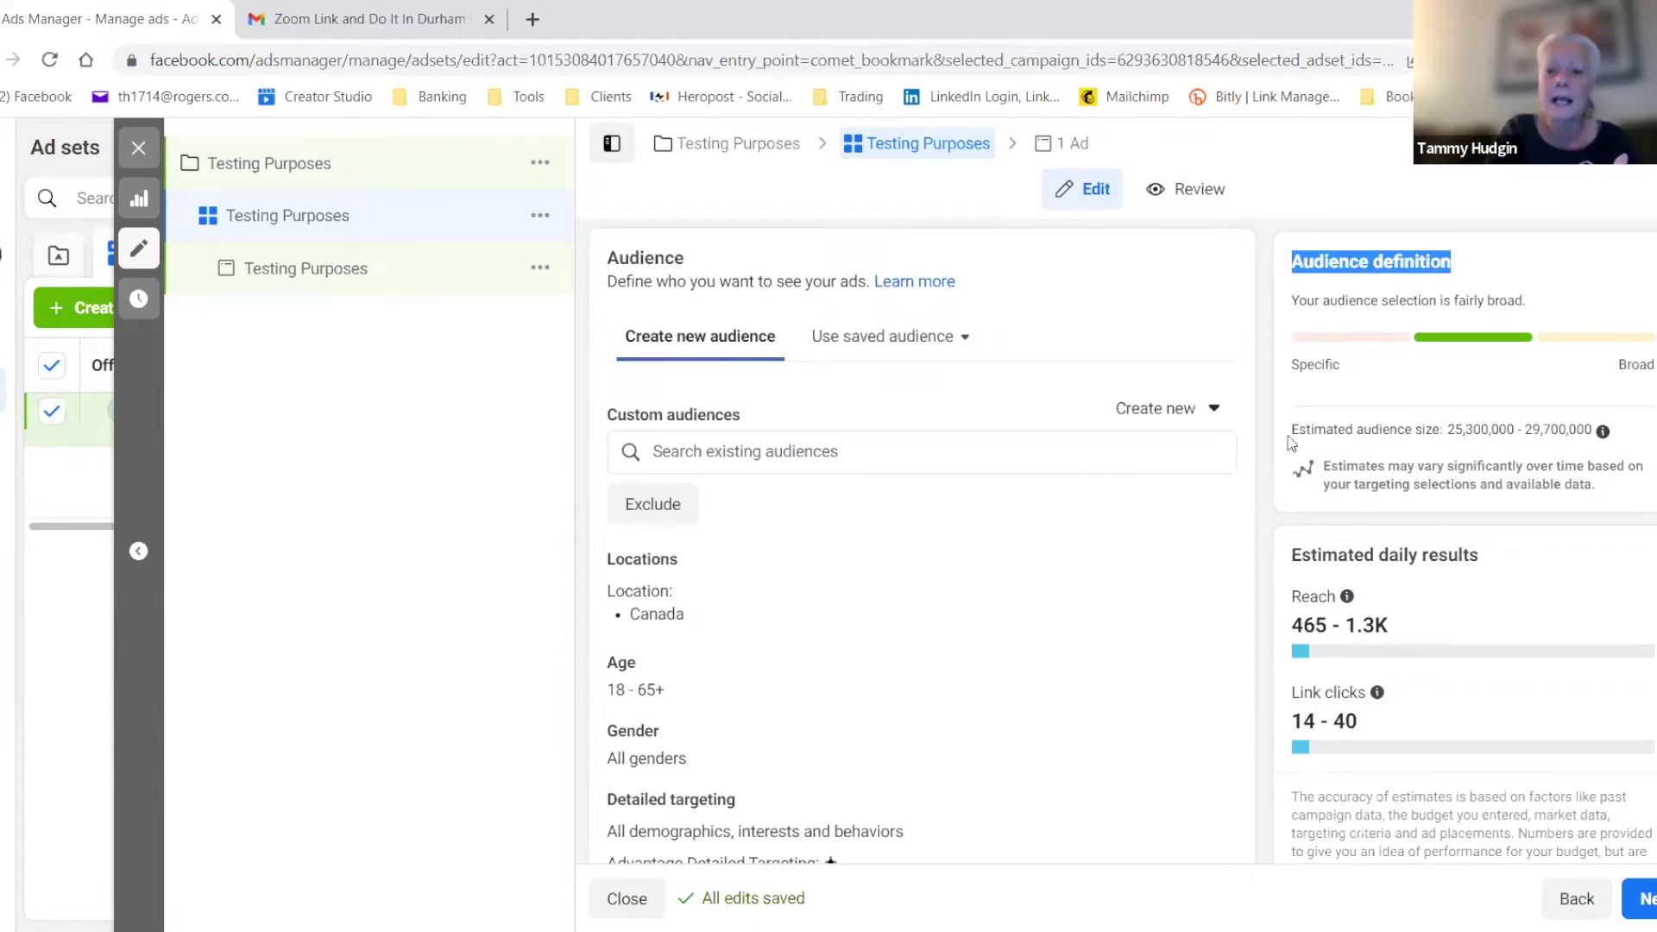
pyautogui.moveTo(1290, 431); pyautogui.dragTo(1594, 429)
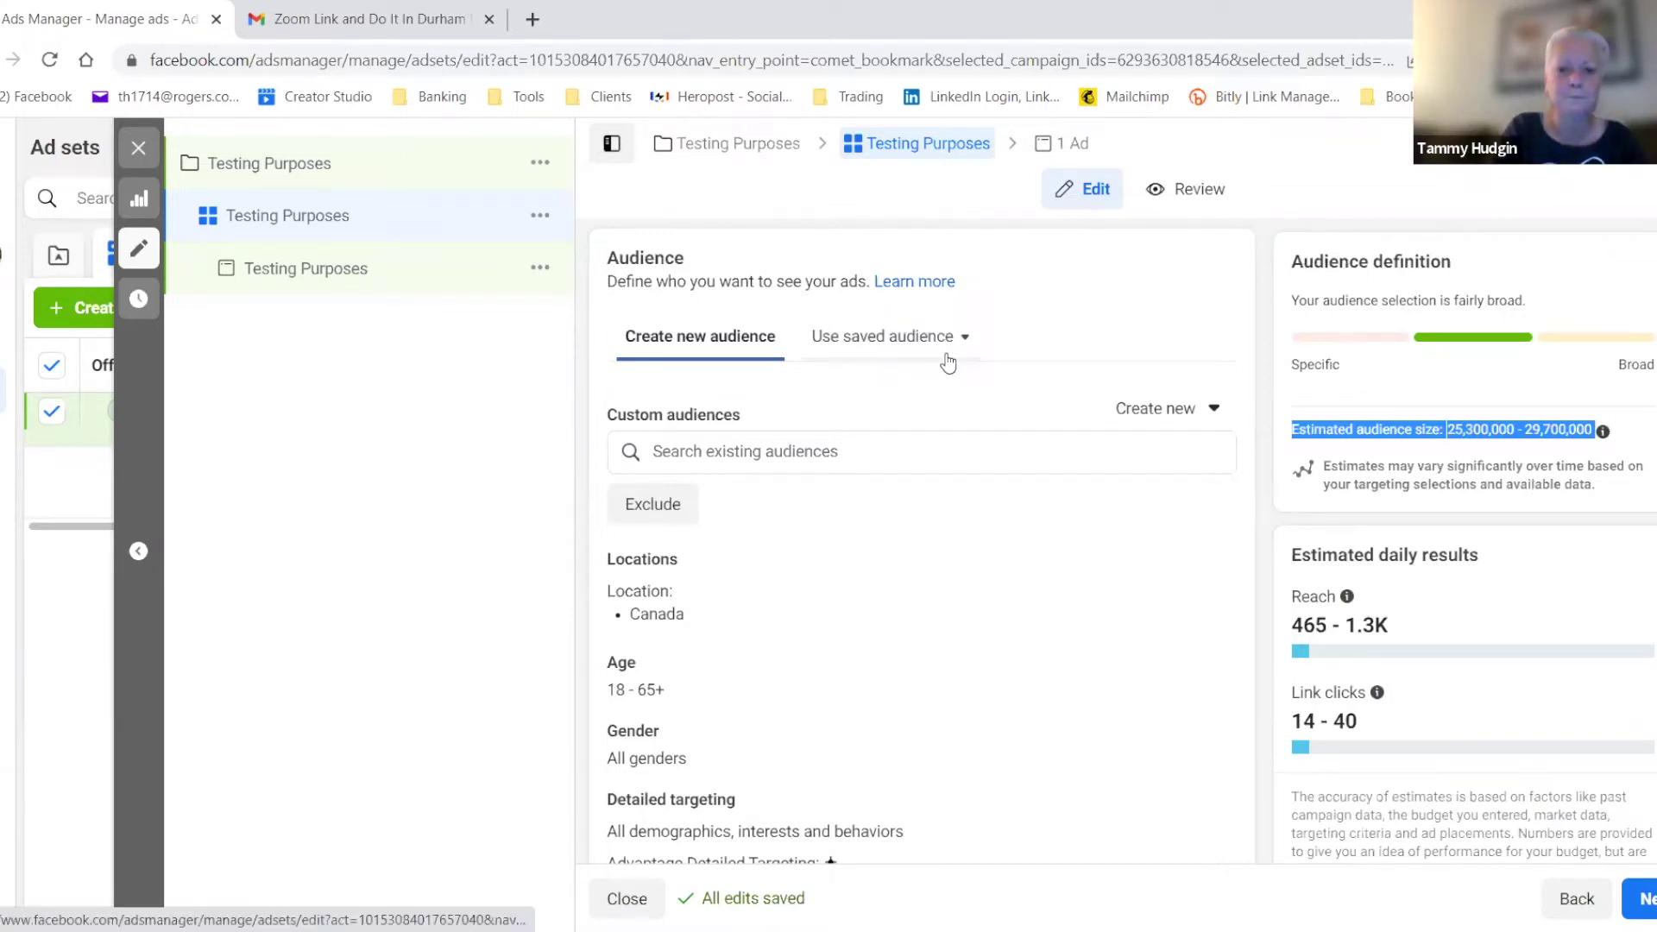
pyautogui.scroll(-3, 935, 370)
pyautogui.scroll(1, 933, 372)
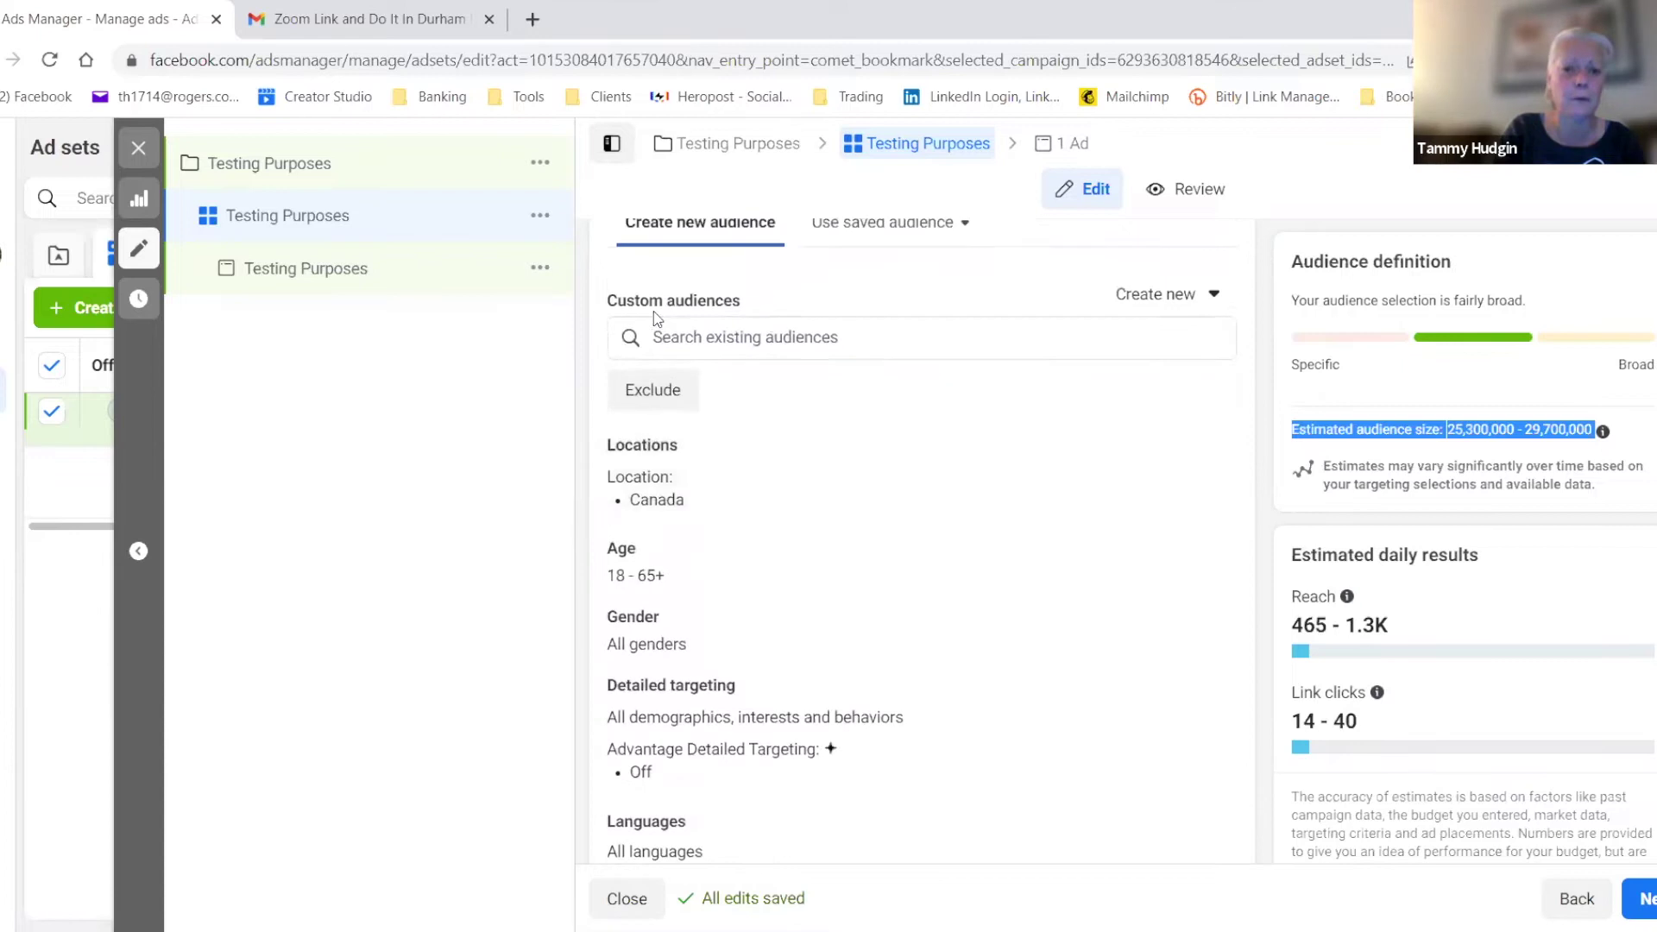
pyautogui.scroll(-1, 686, 354)
# Edit Locations and remove Canada from the targeted locations
pyautogui.moveTo(615, 332); pyautogui.dragTo(1208, 338)
pyautogui.click(1207, 338)
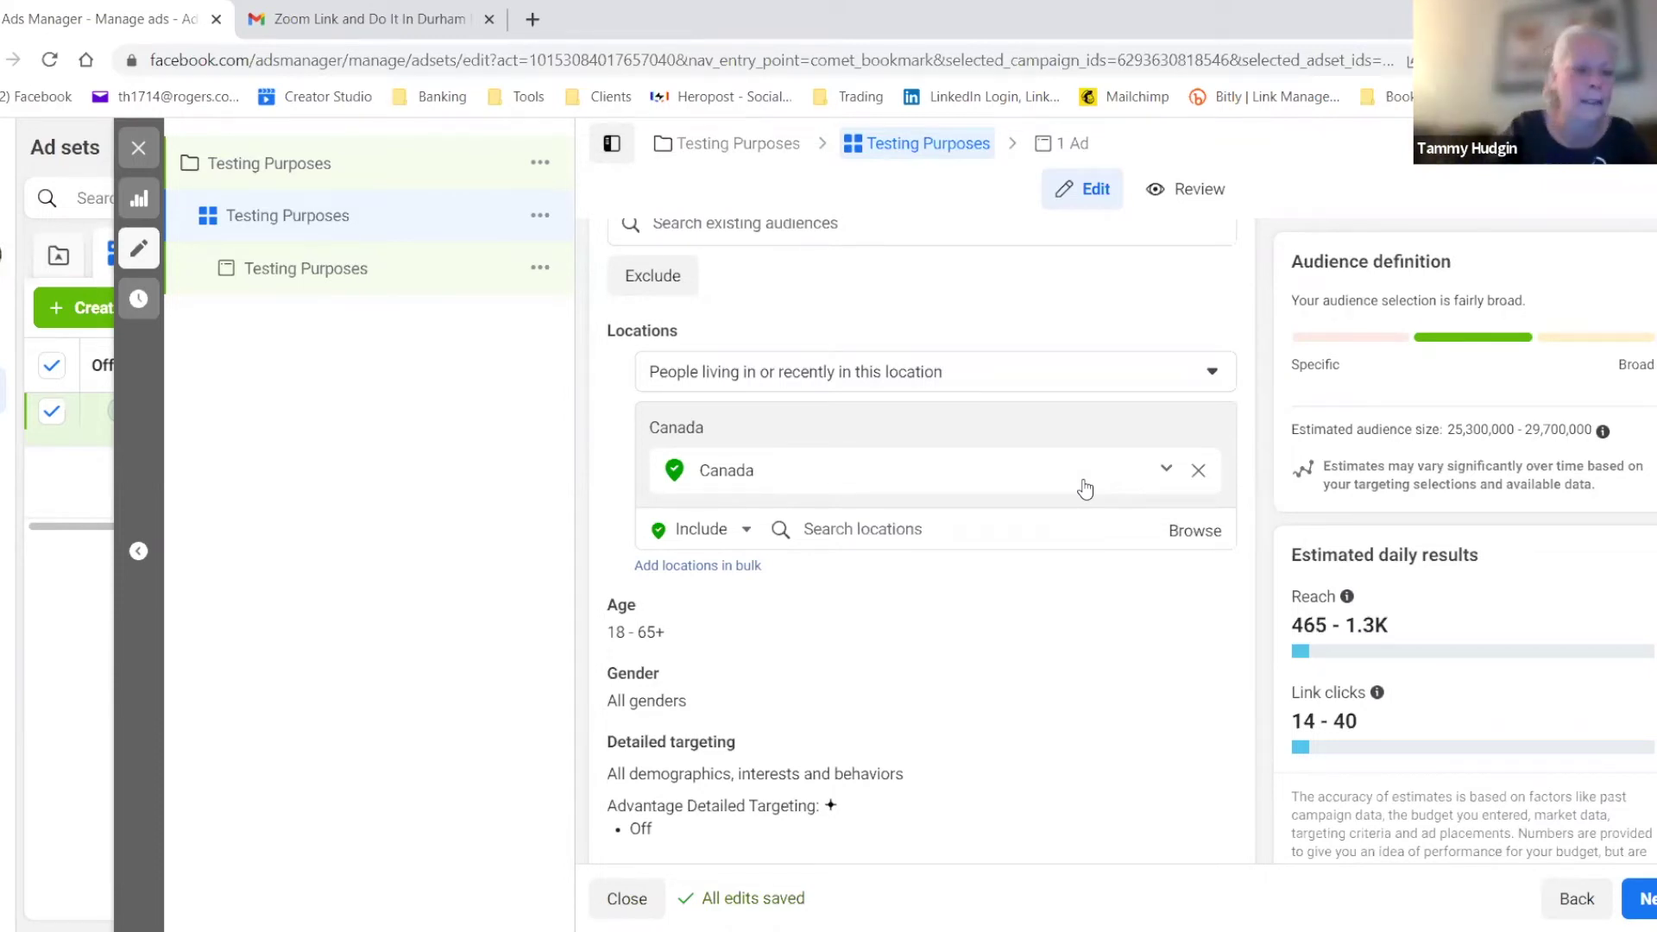
pyautogui.click(1197, 471)
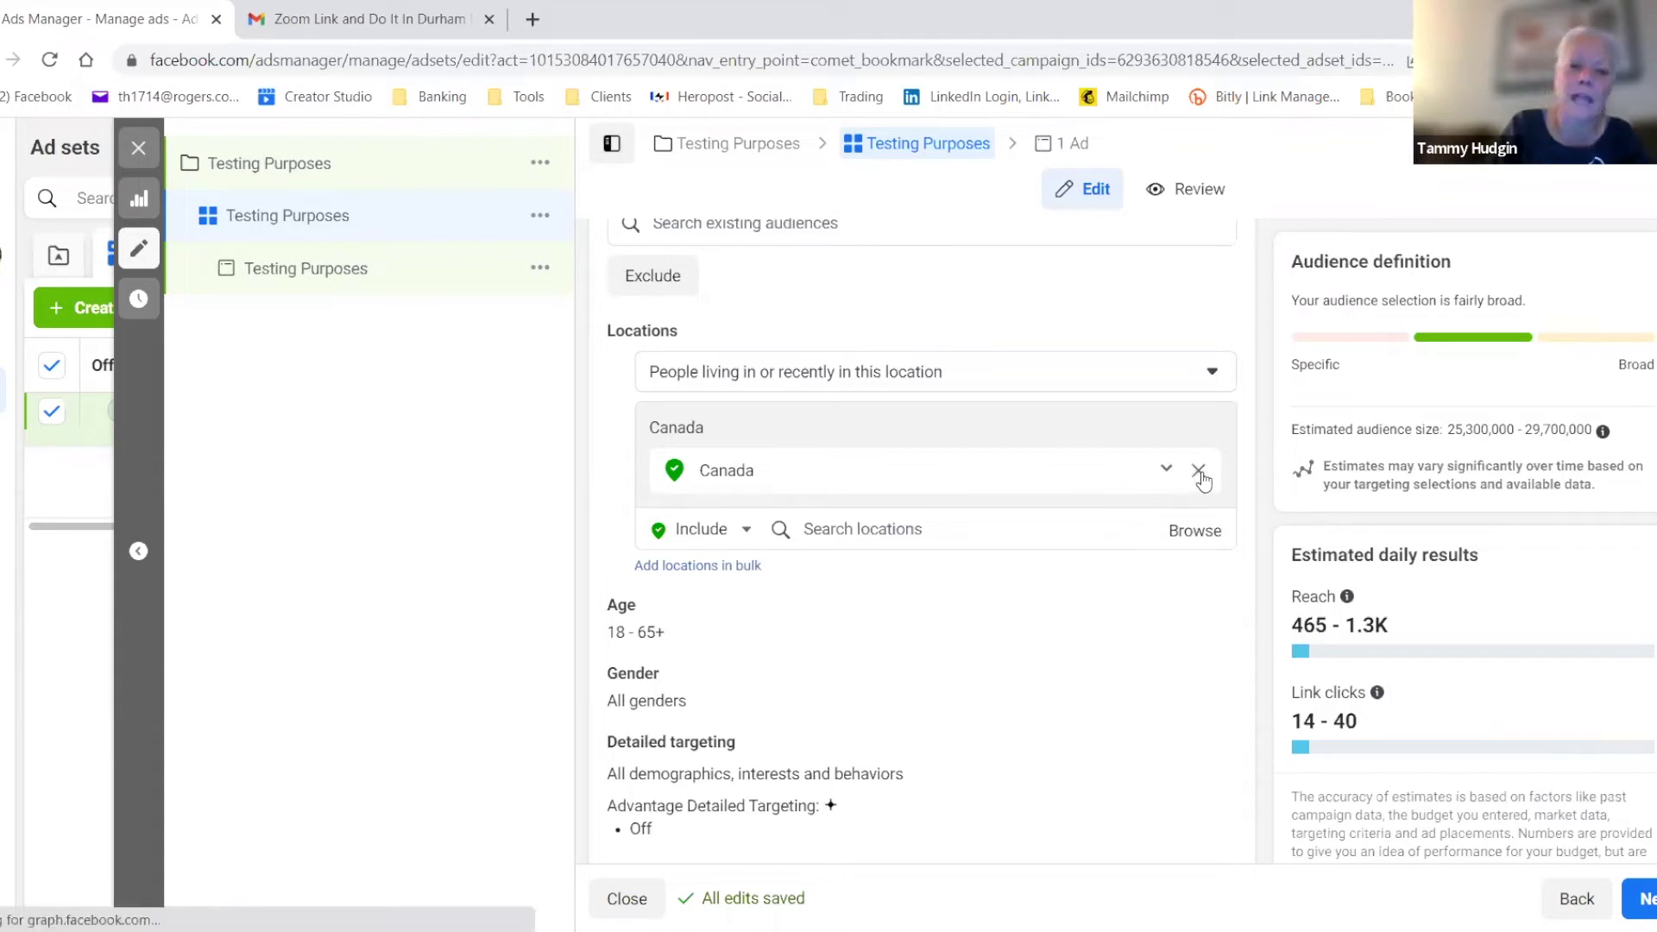
# Add Peterborough, Ontario, Canada as a location and shrink its radius from 25 mi to 10 mi
pyautogui.click(956, 451)
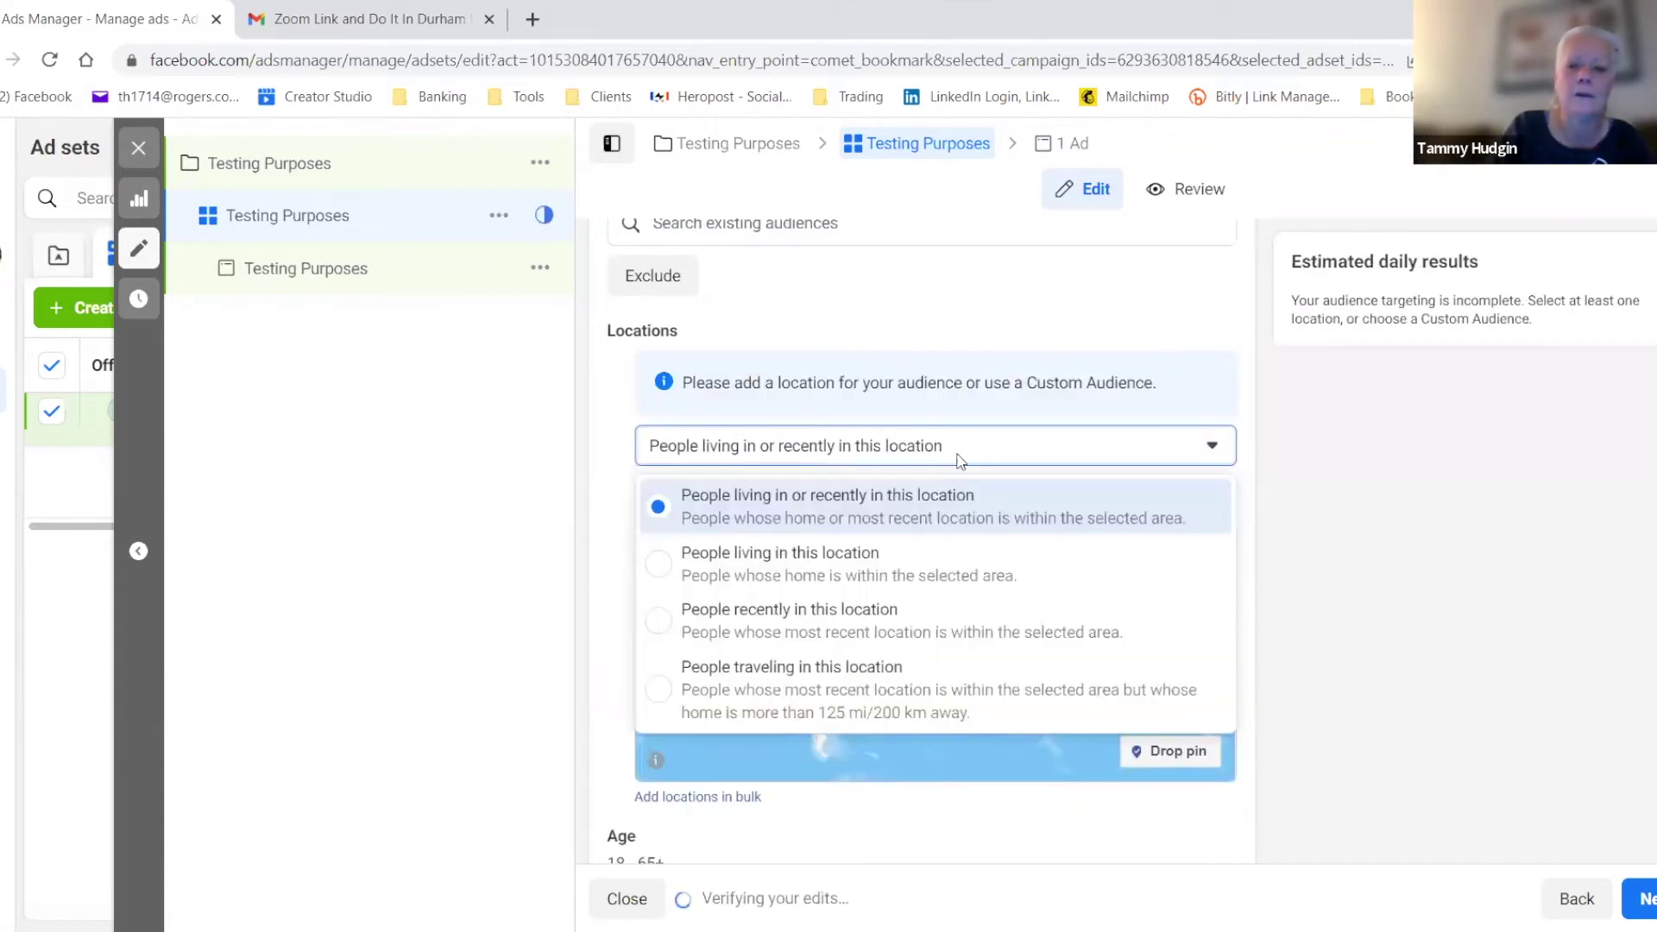
pyautogui.click(945, 447)
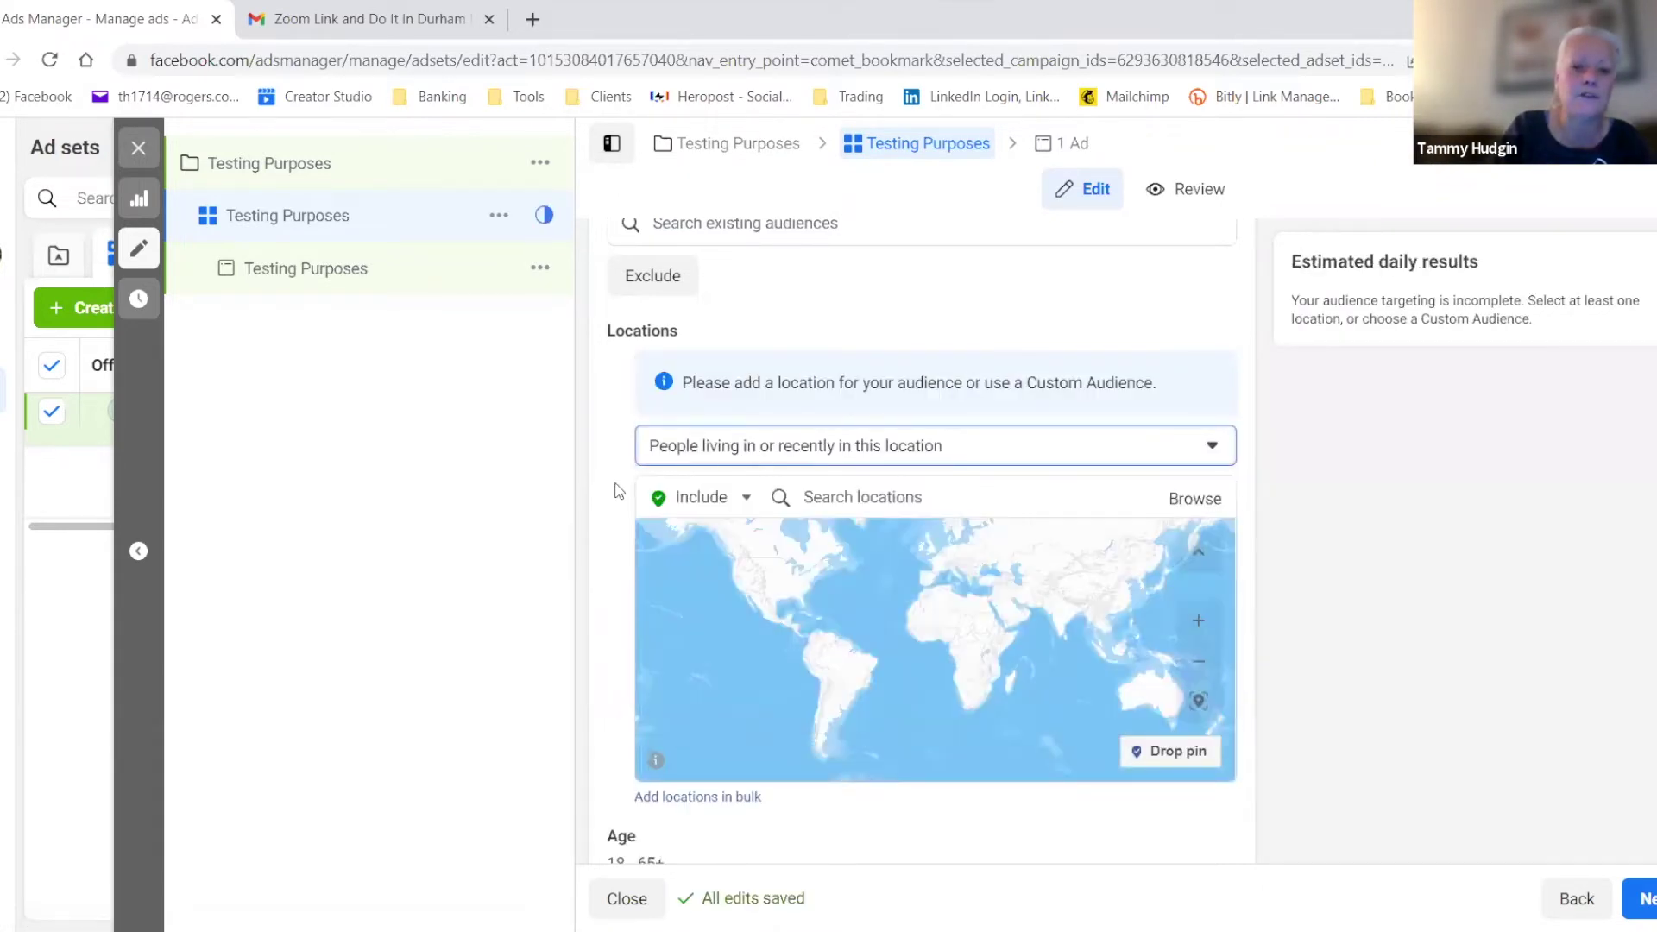
pyautogui.click(831, 500)
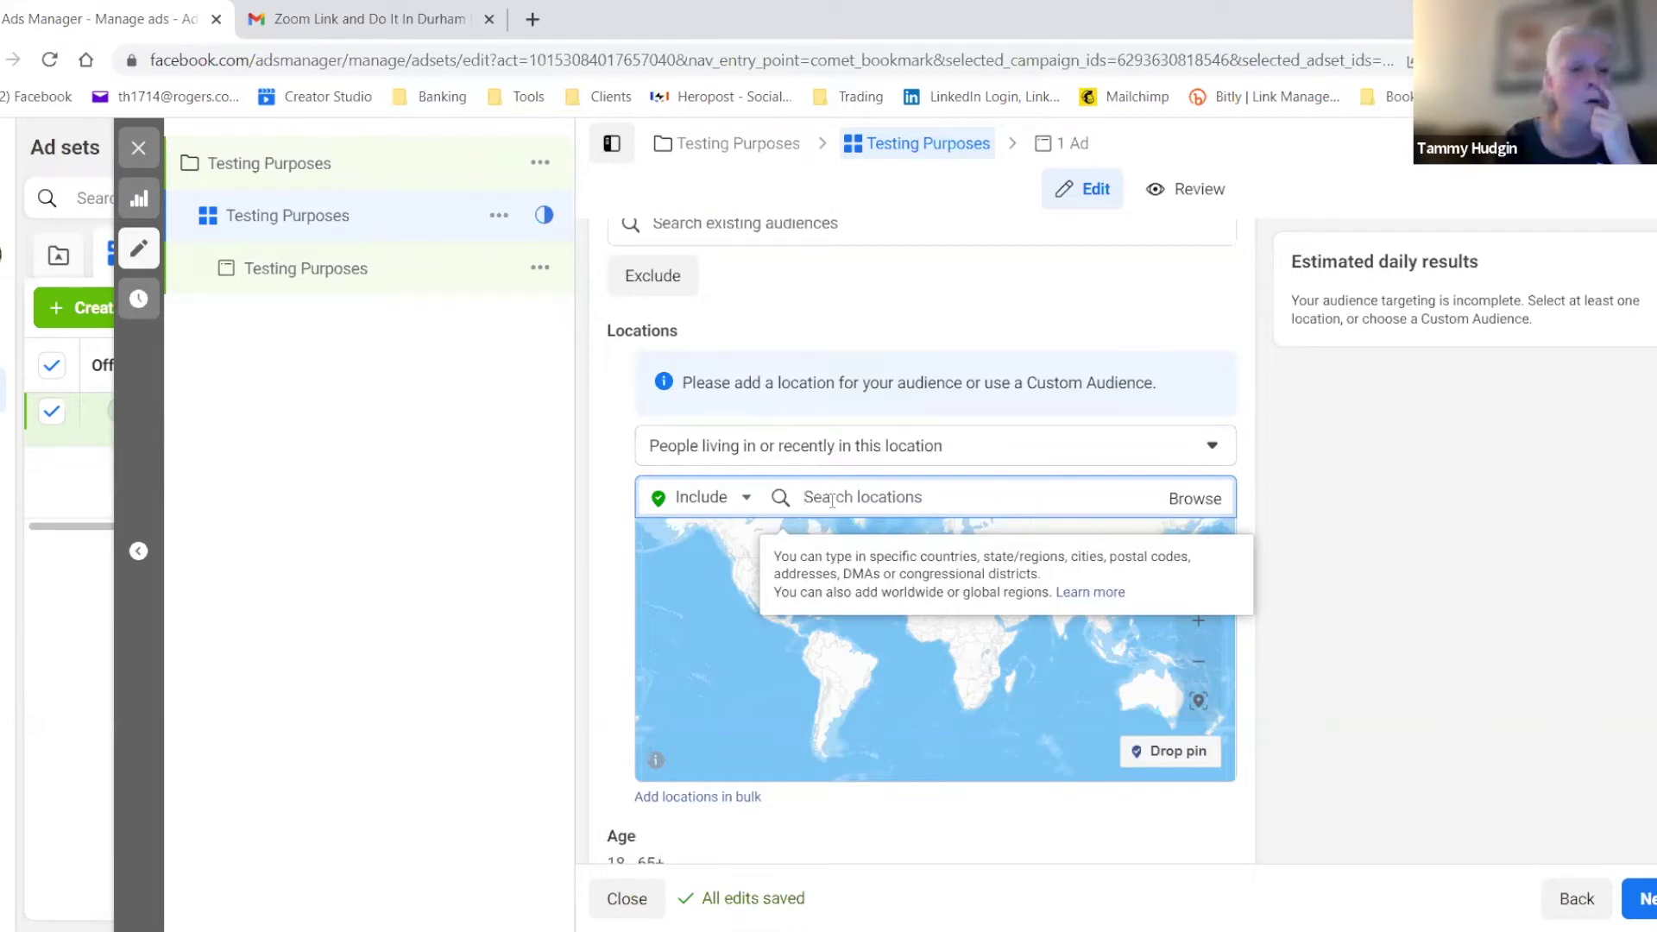
pyautogui.write('pe')
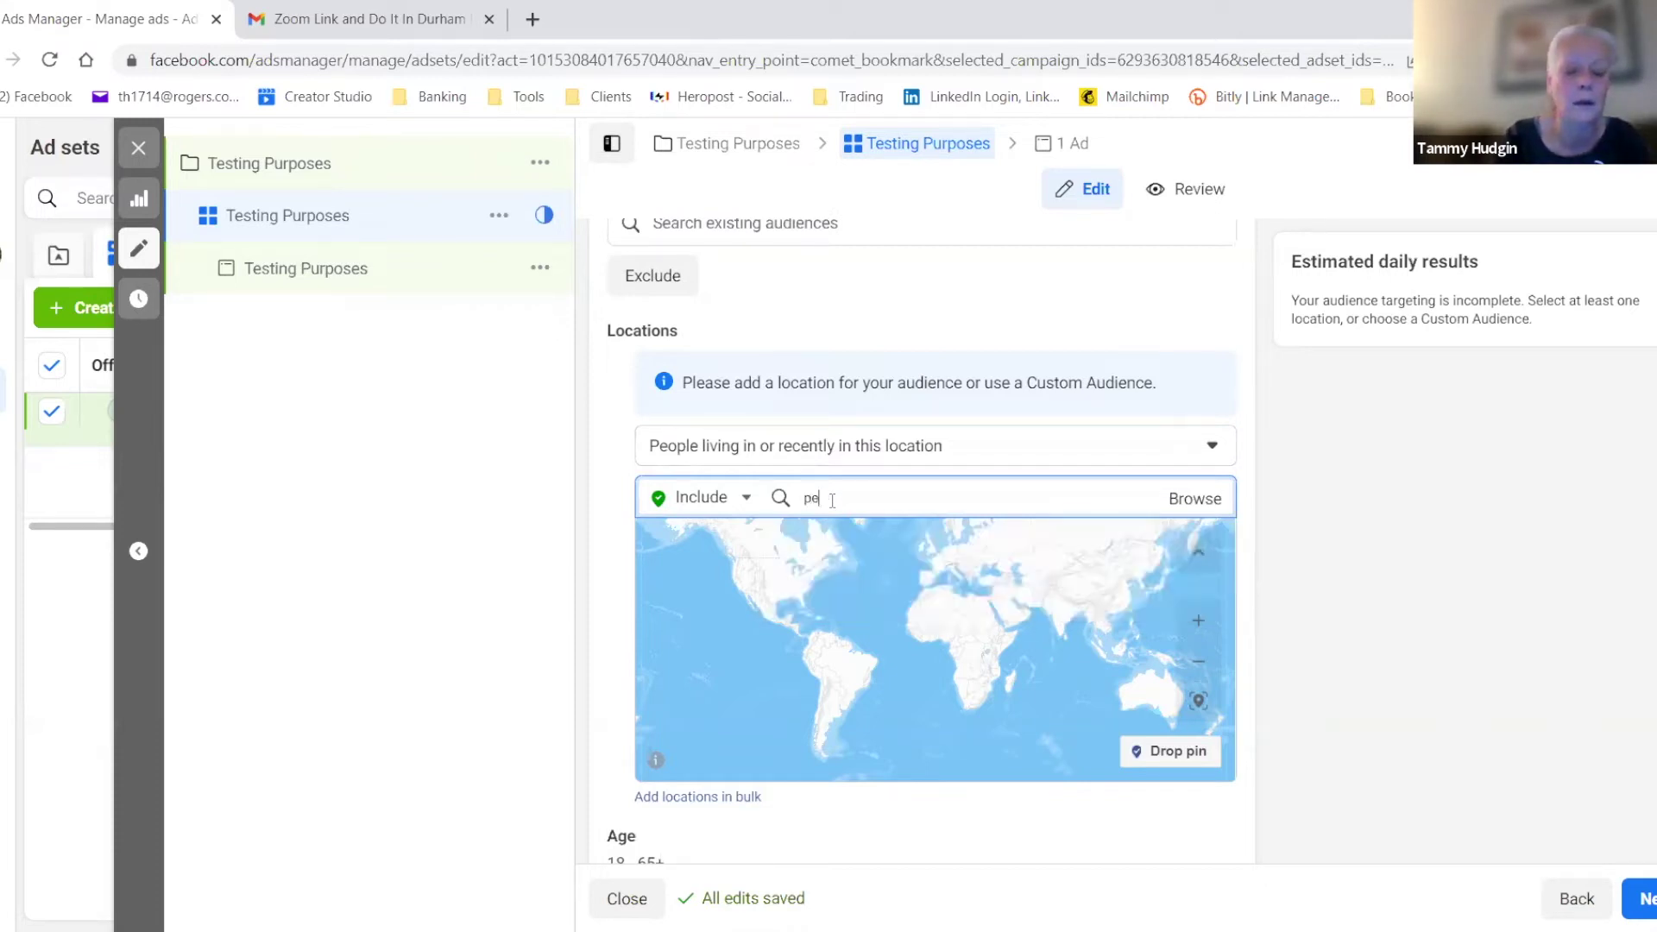
pyautogui.write('terborough')
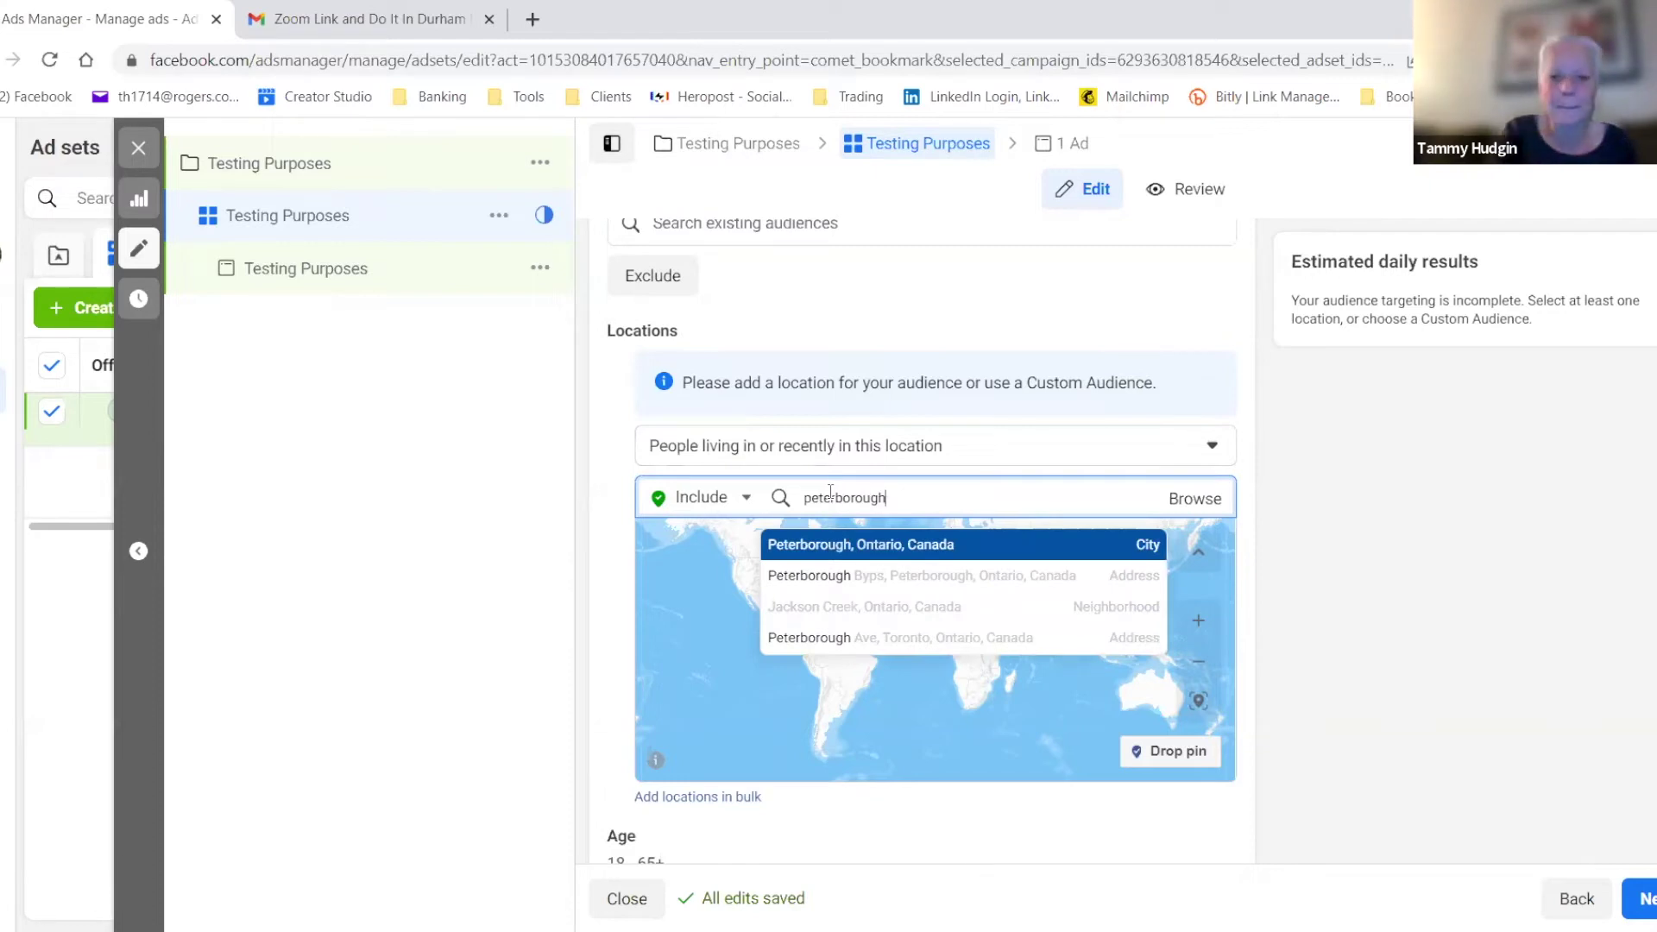
pyautogui.click(1172, 545)
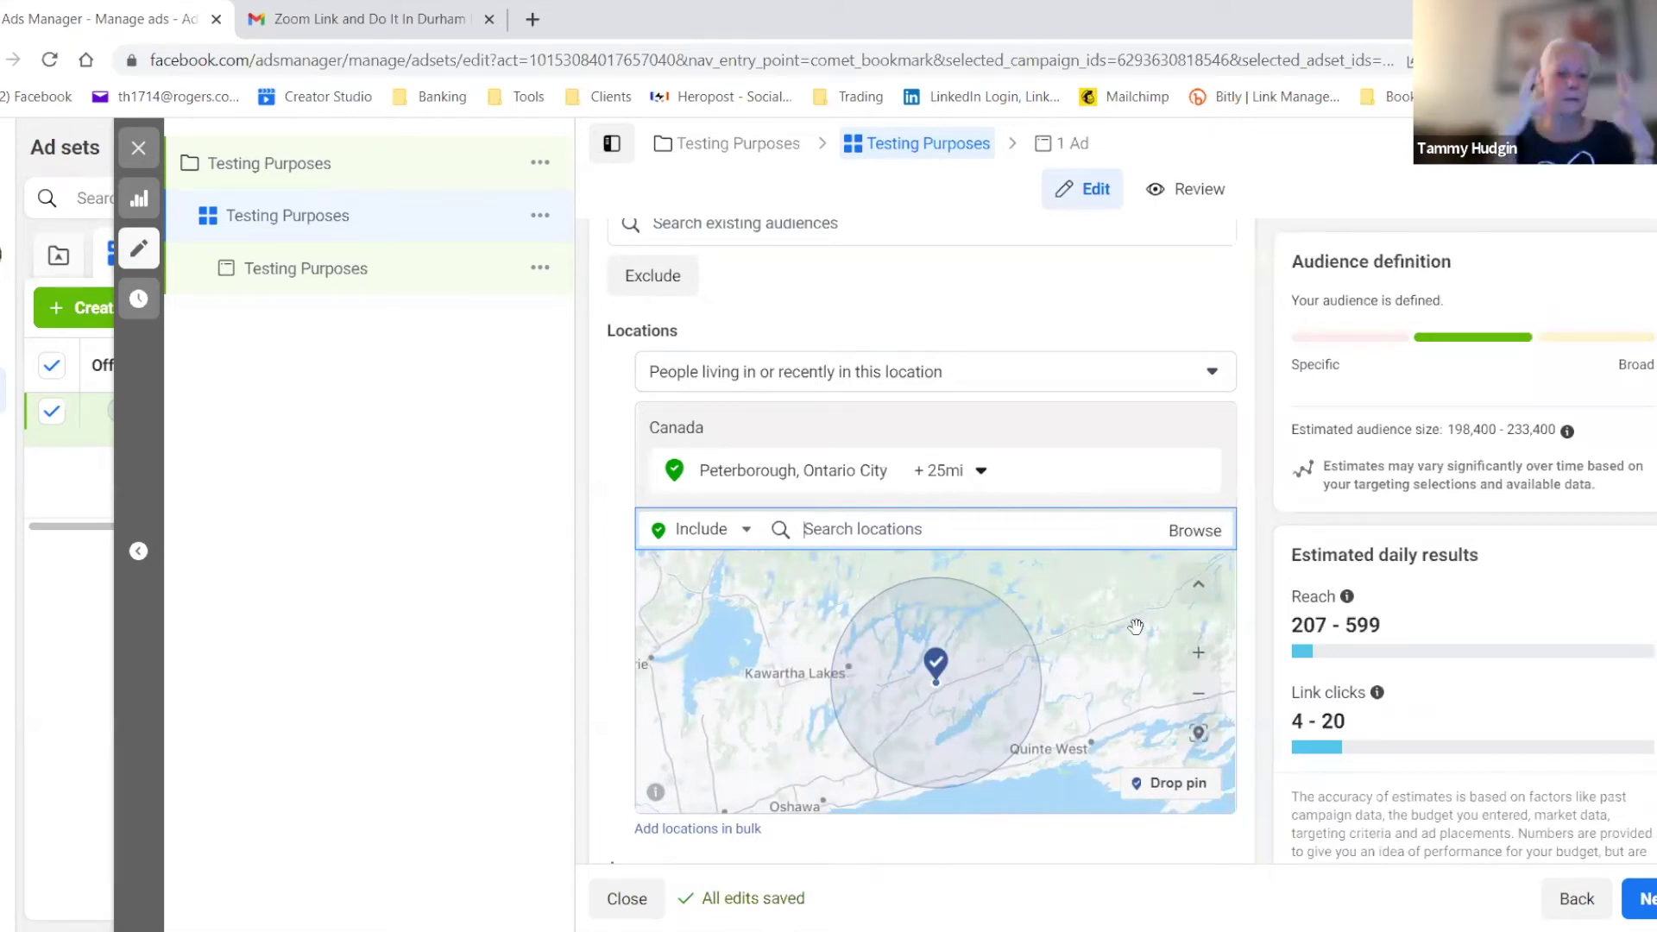
pyautogui.click(982, 473)
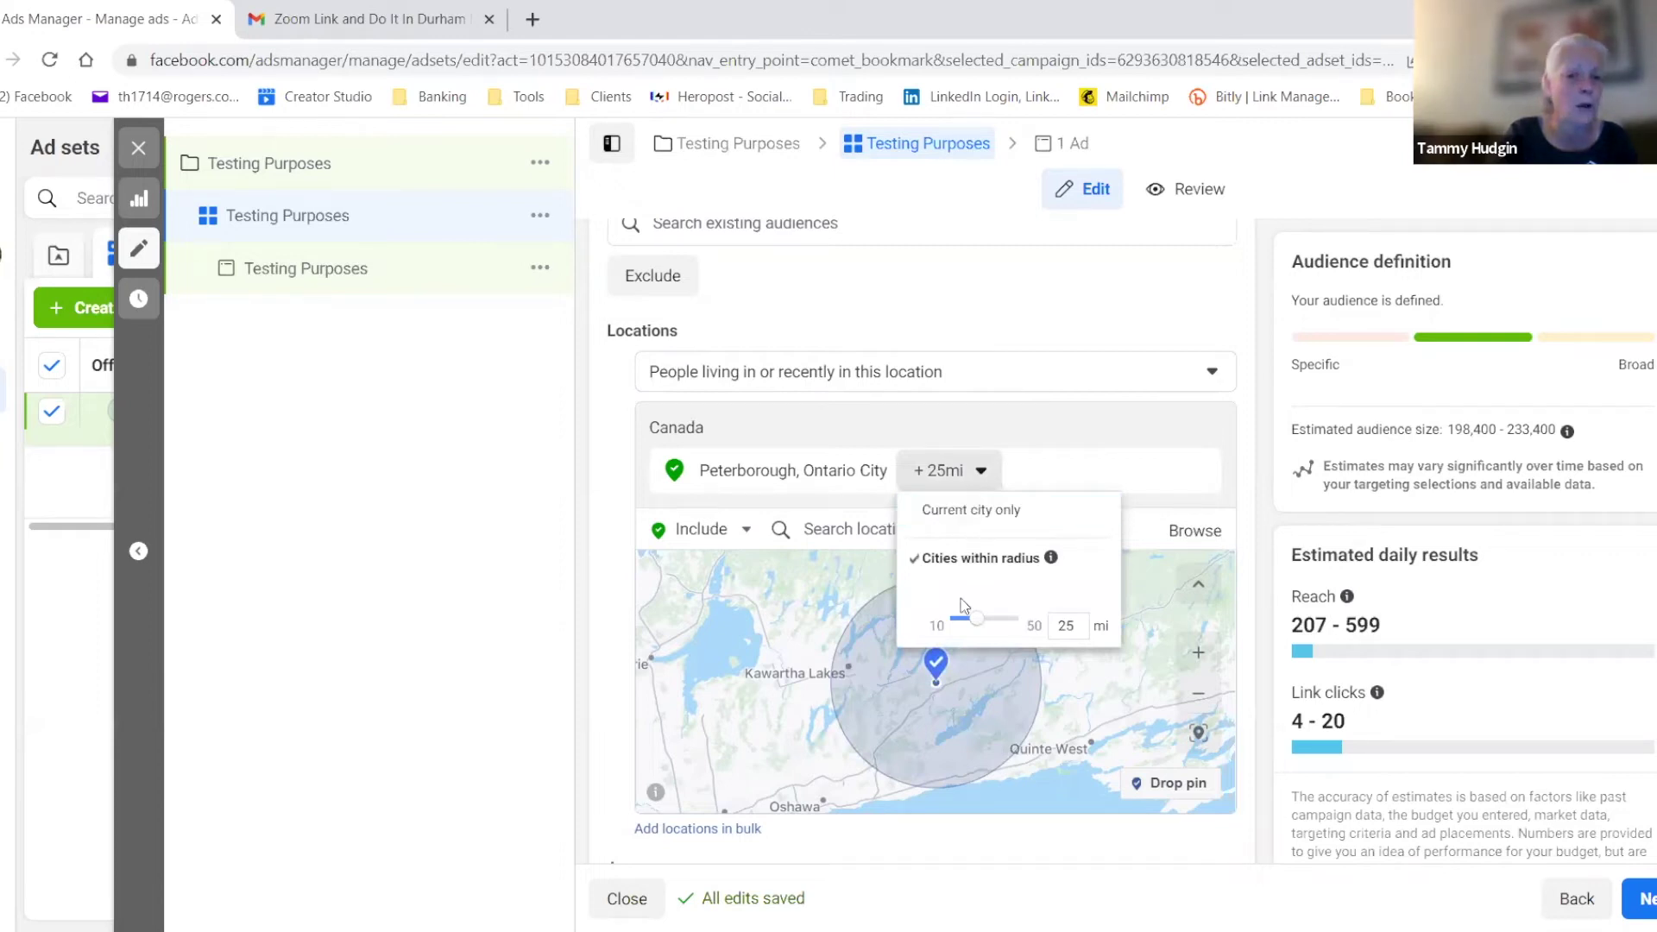
pyautogui.moveTo(971, 623); pyautogui.dragTo(944, 621)
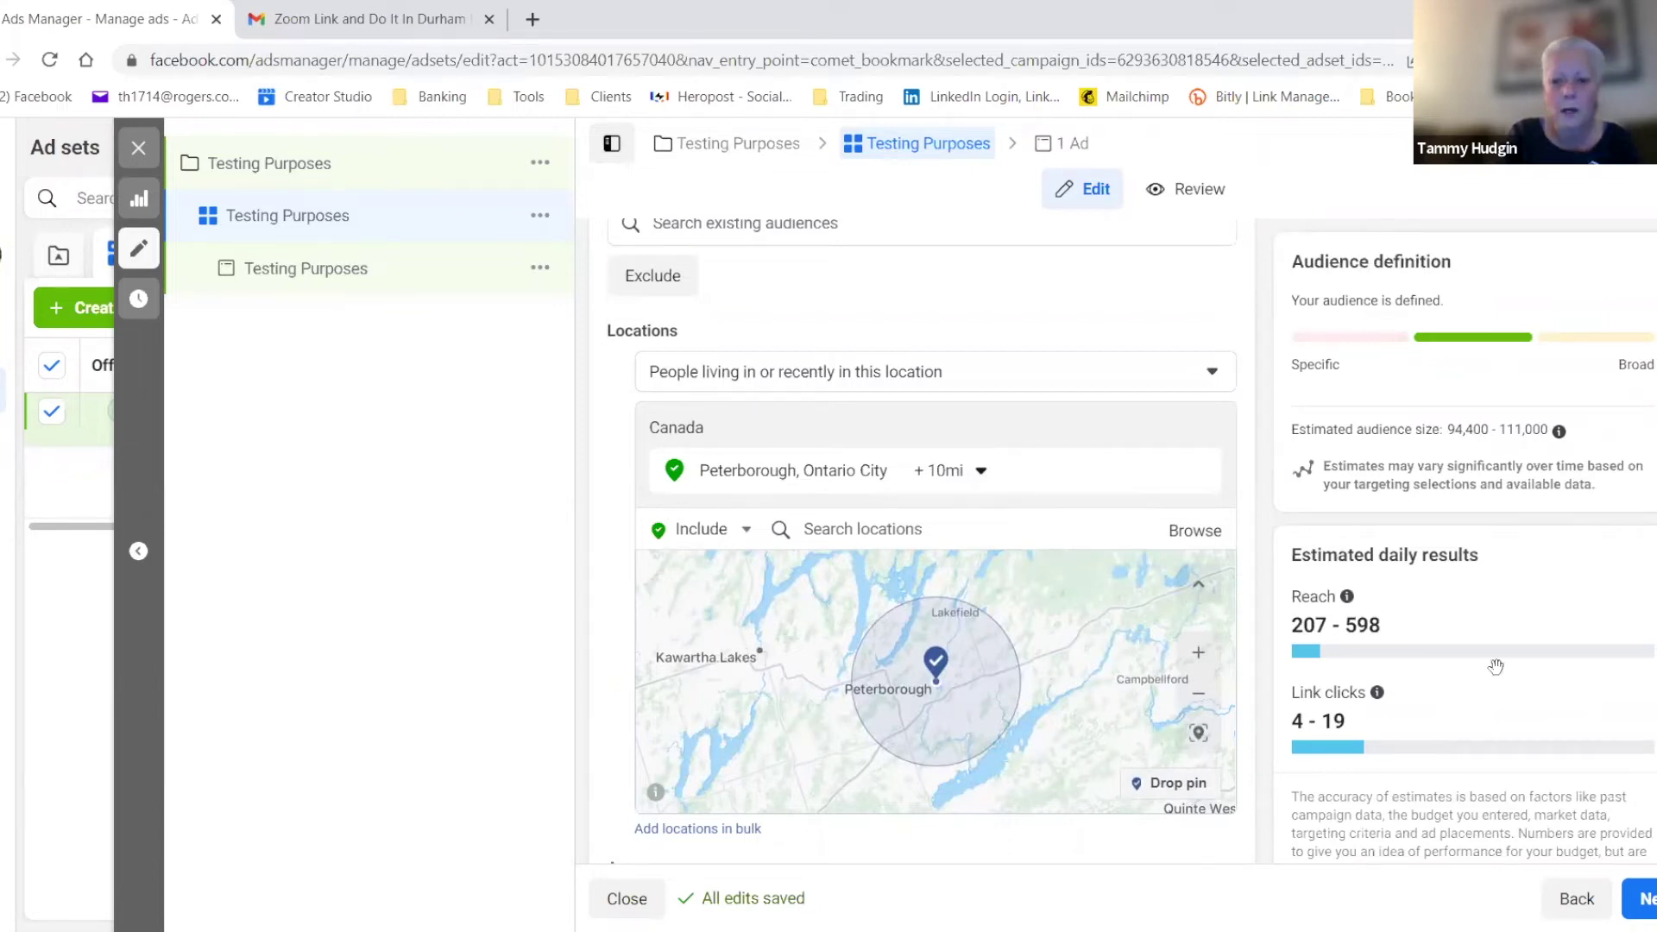
# Drop 10 mi pins at (44.3626, -78.7061) near Kawartha Lakes and (44.4940, -78.1348) east of Peterborough
pyautogui.click(1180, 790)
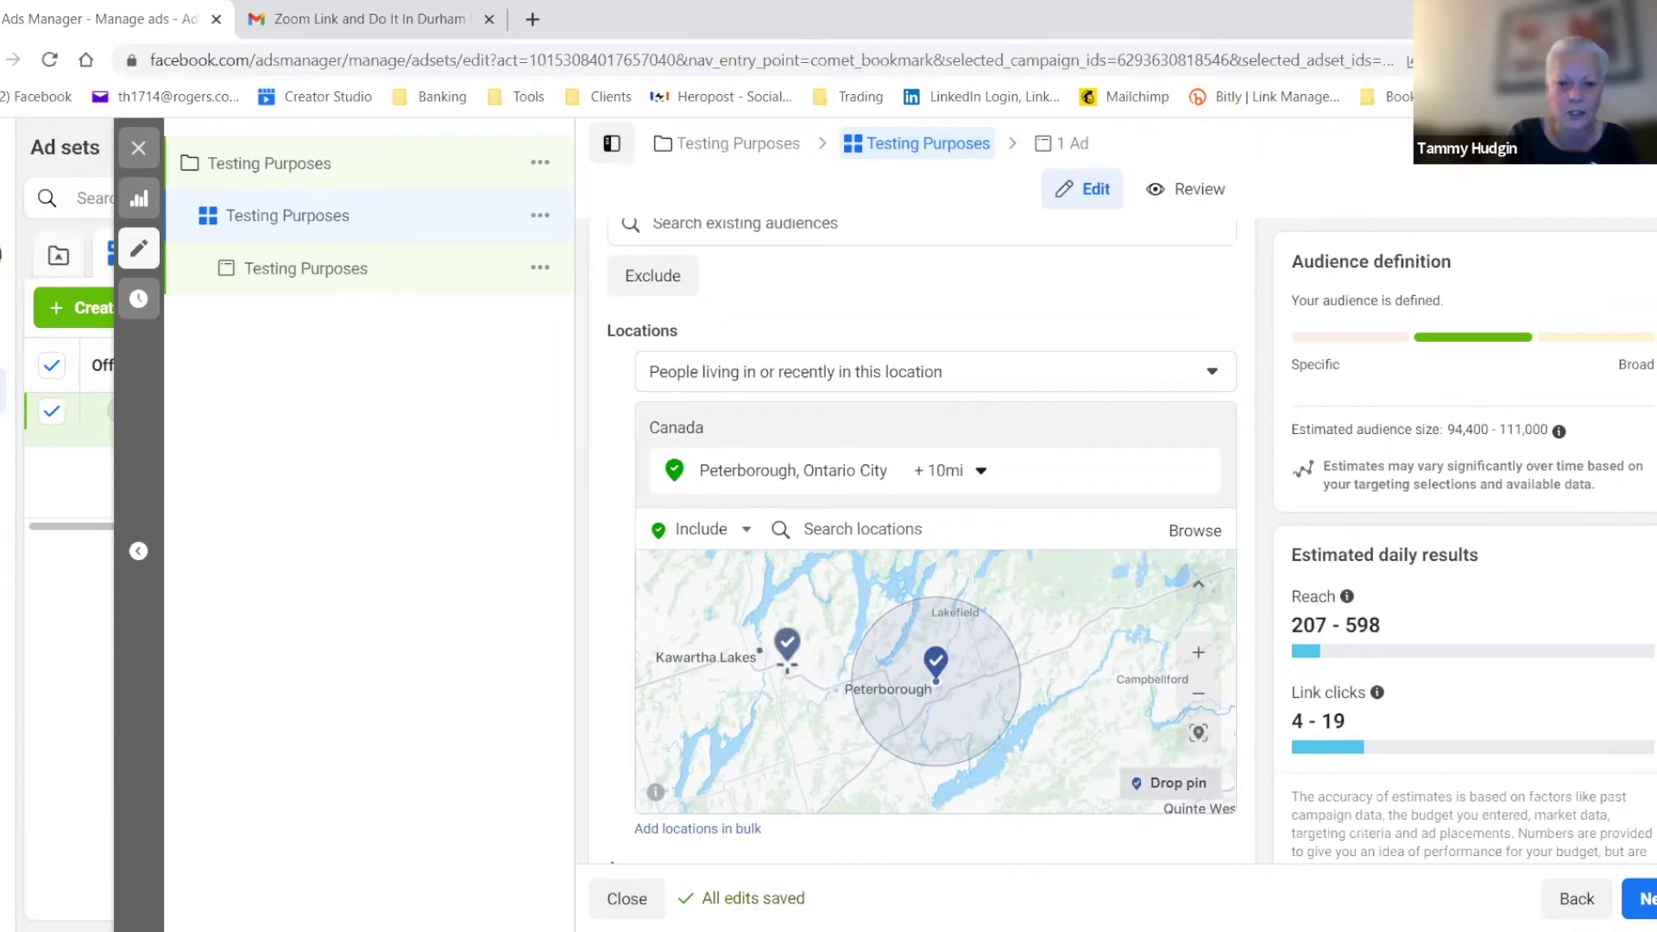
pyautogui.click(775, 648)
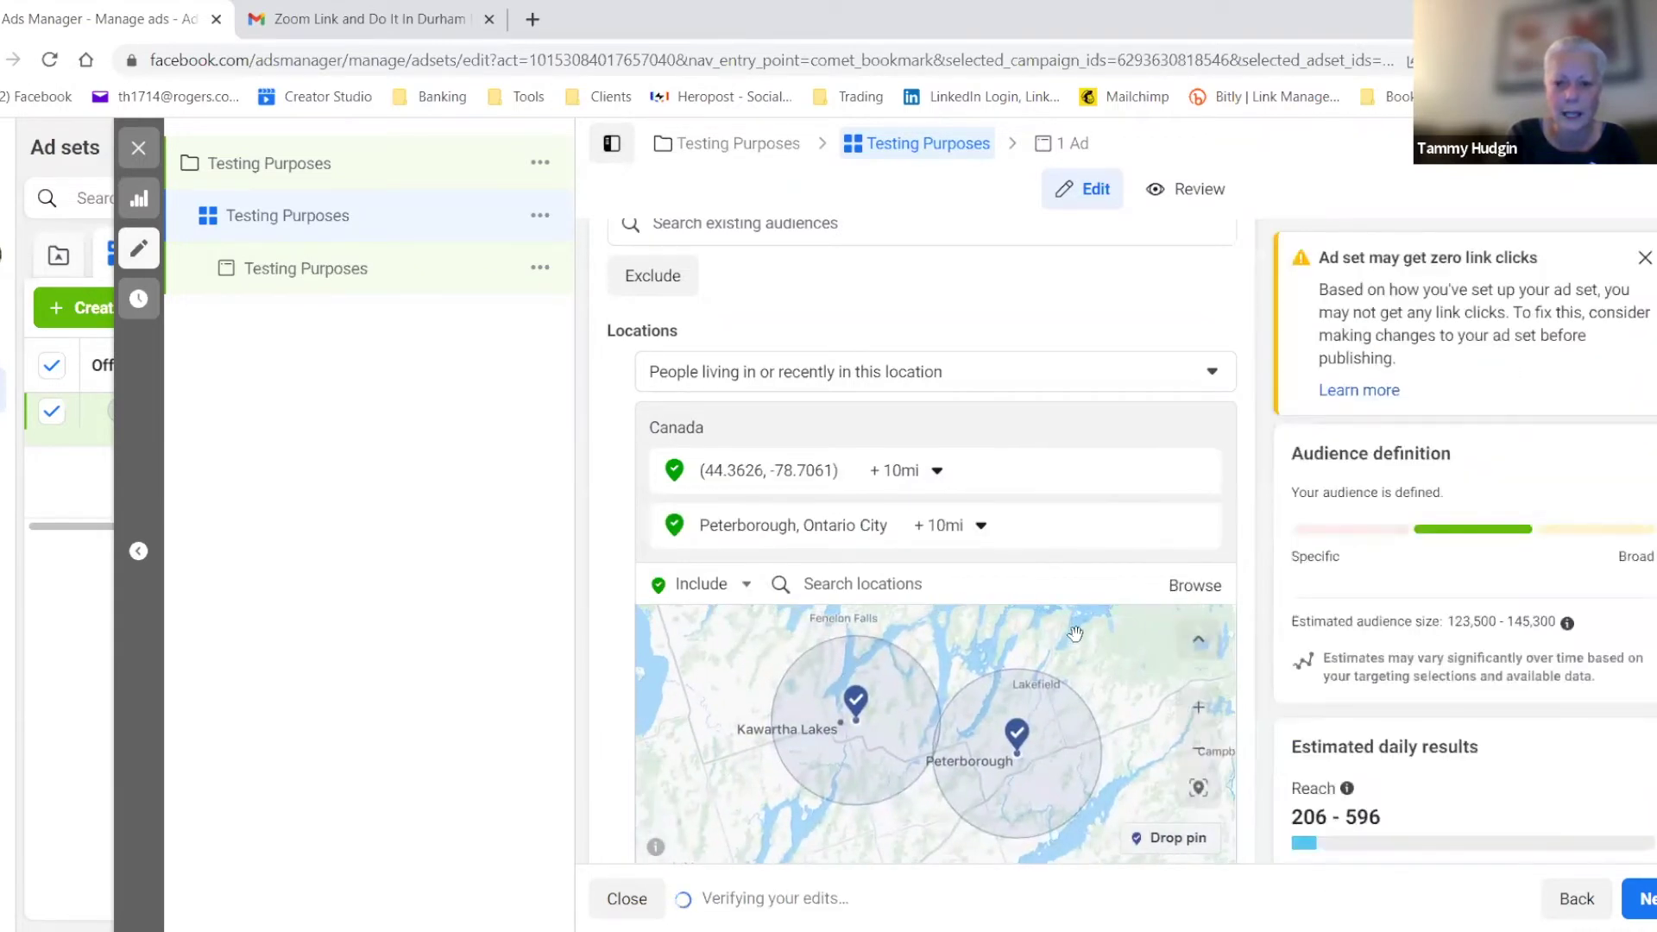
pyautogui.click(1166, 832)
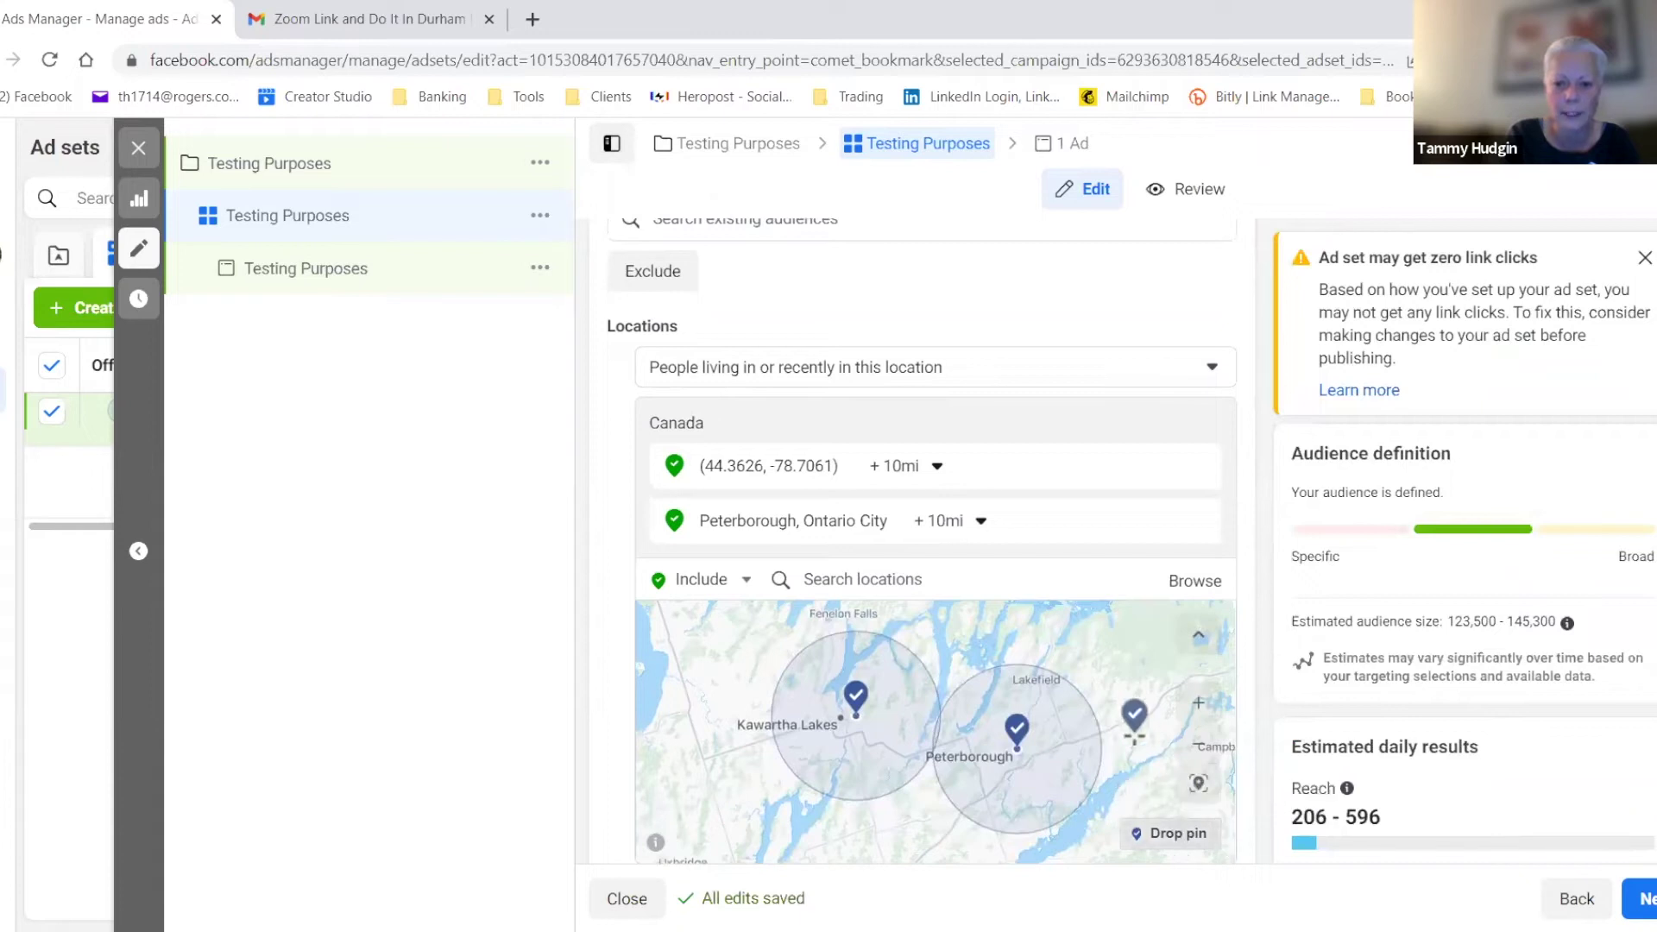
pyautogui.click(1093, 641)
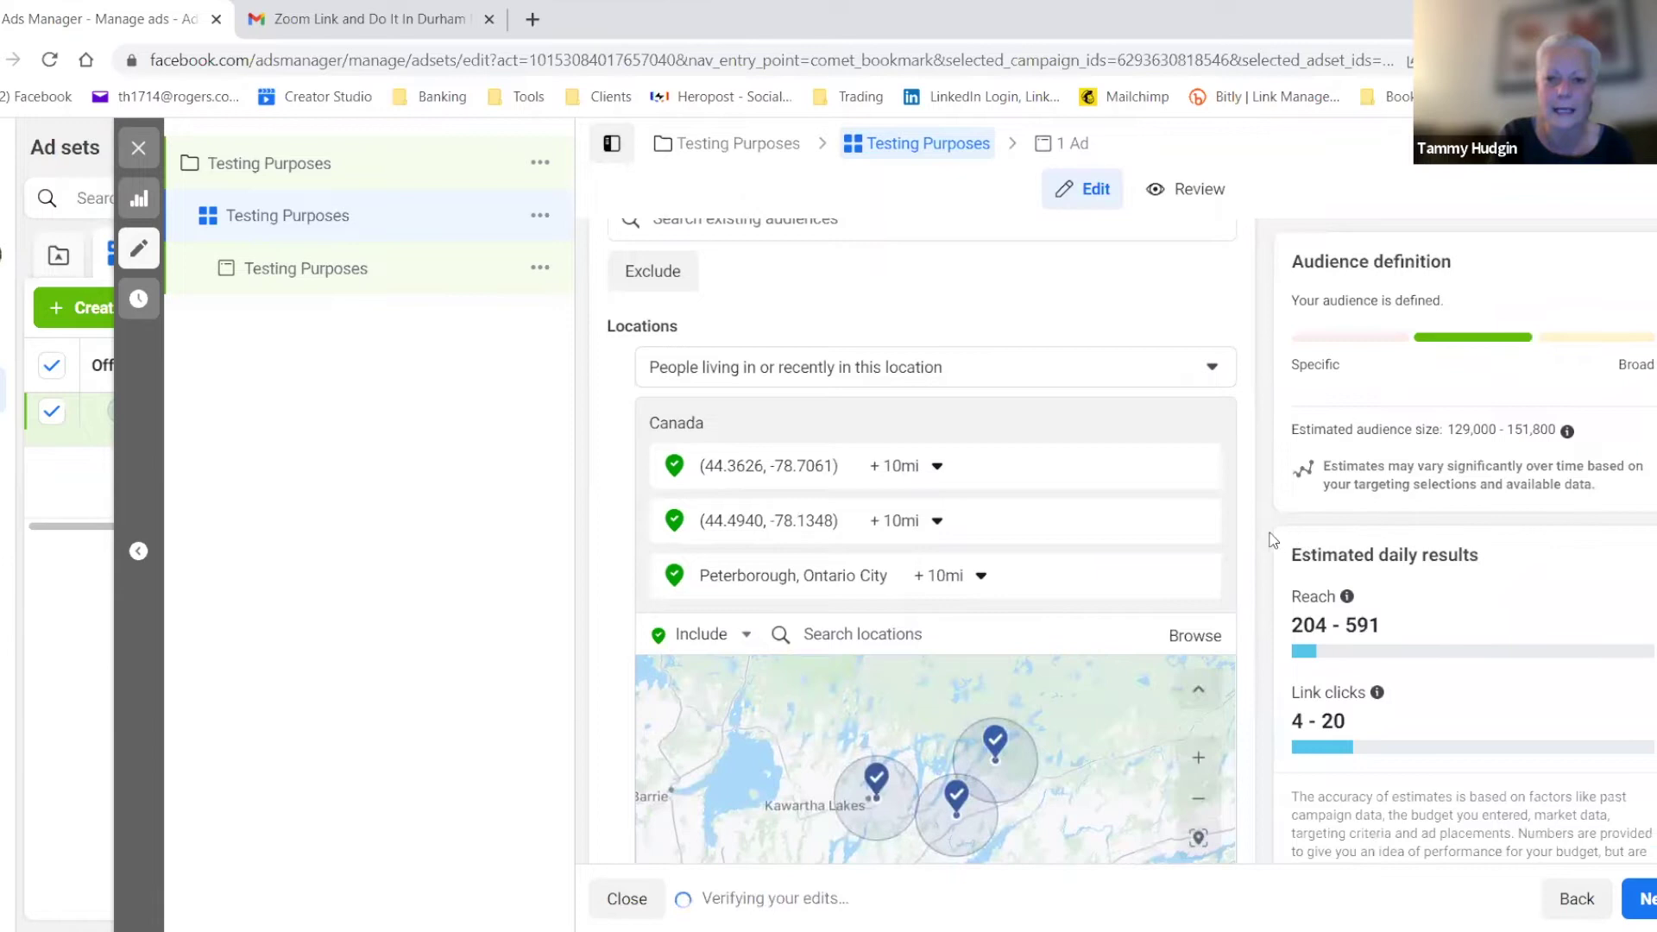
pyautogui.scroll(-3, 1271, 541)
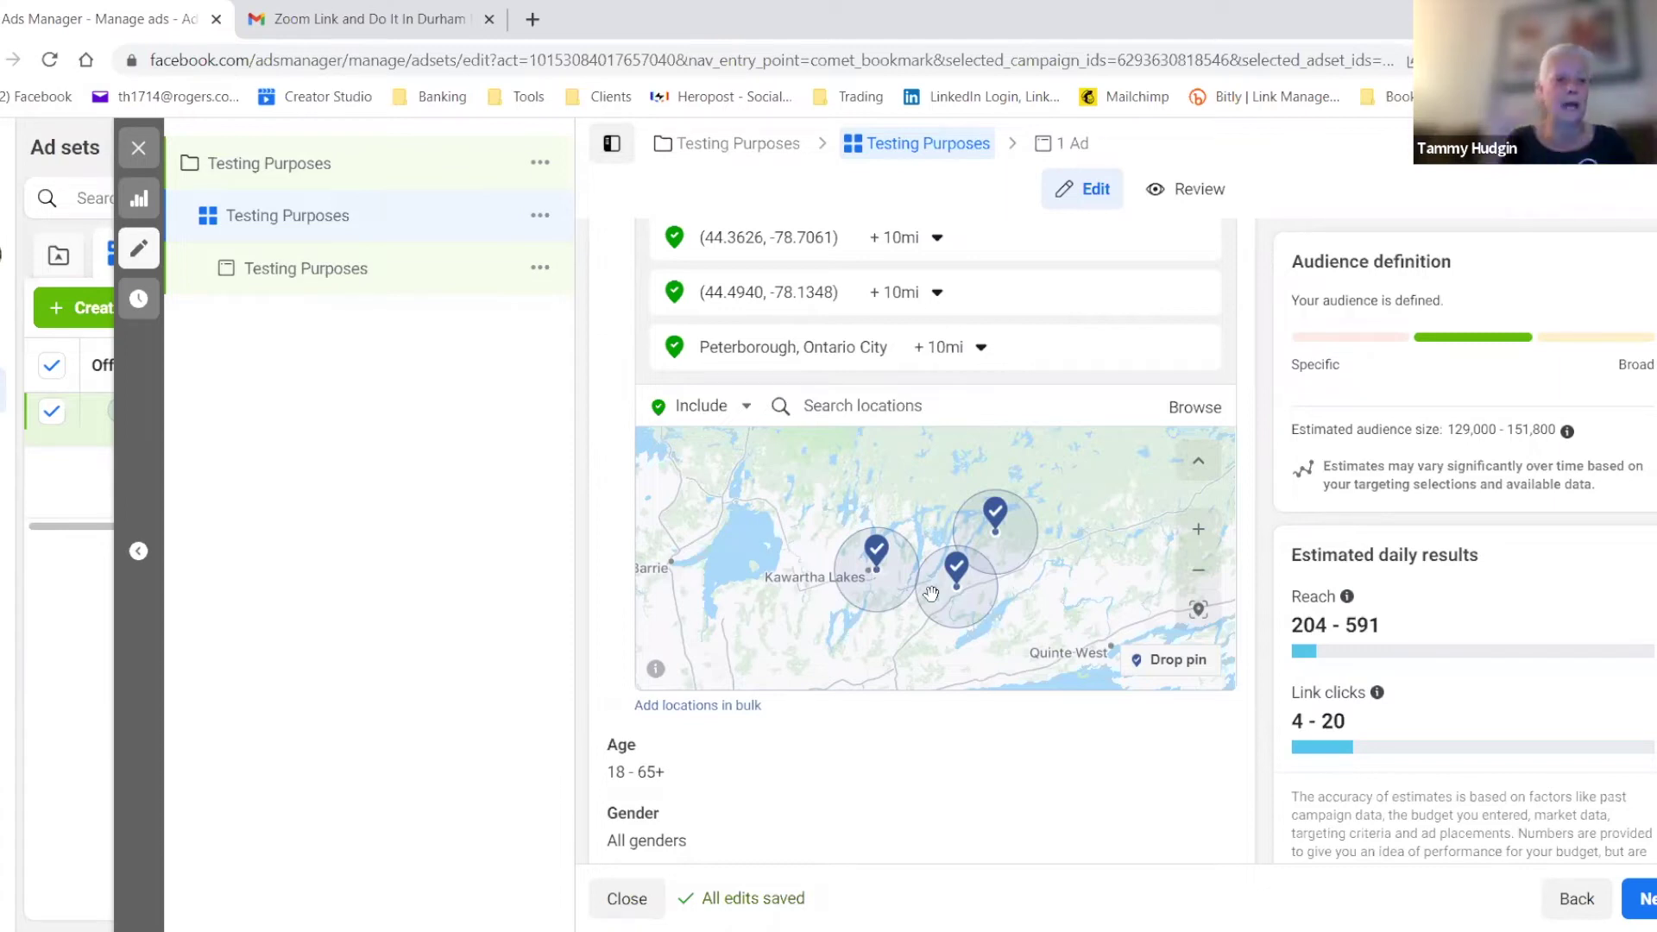
pyautogui.click(894, 402)
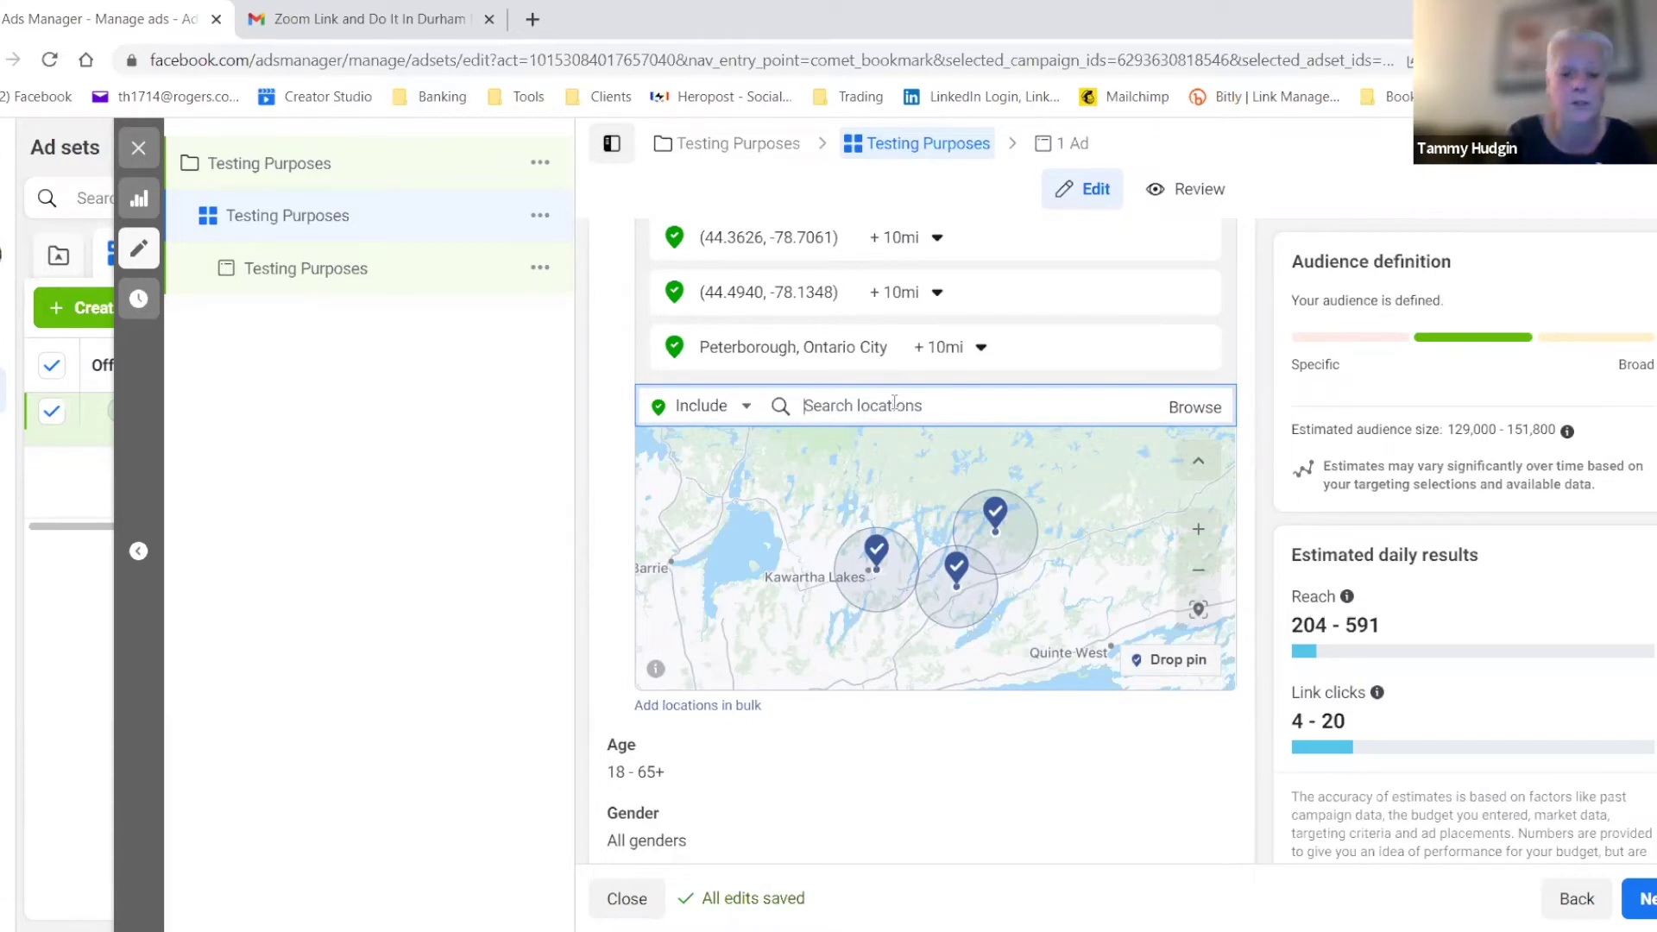
# After a postal-code search, add a Bradford, Ontario street address as a 10 mi location
pyautogui.write('Lo')
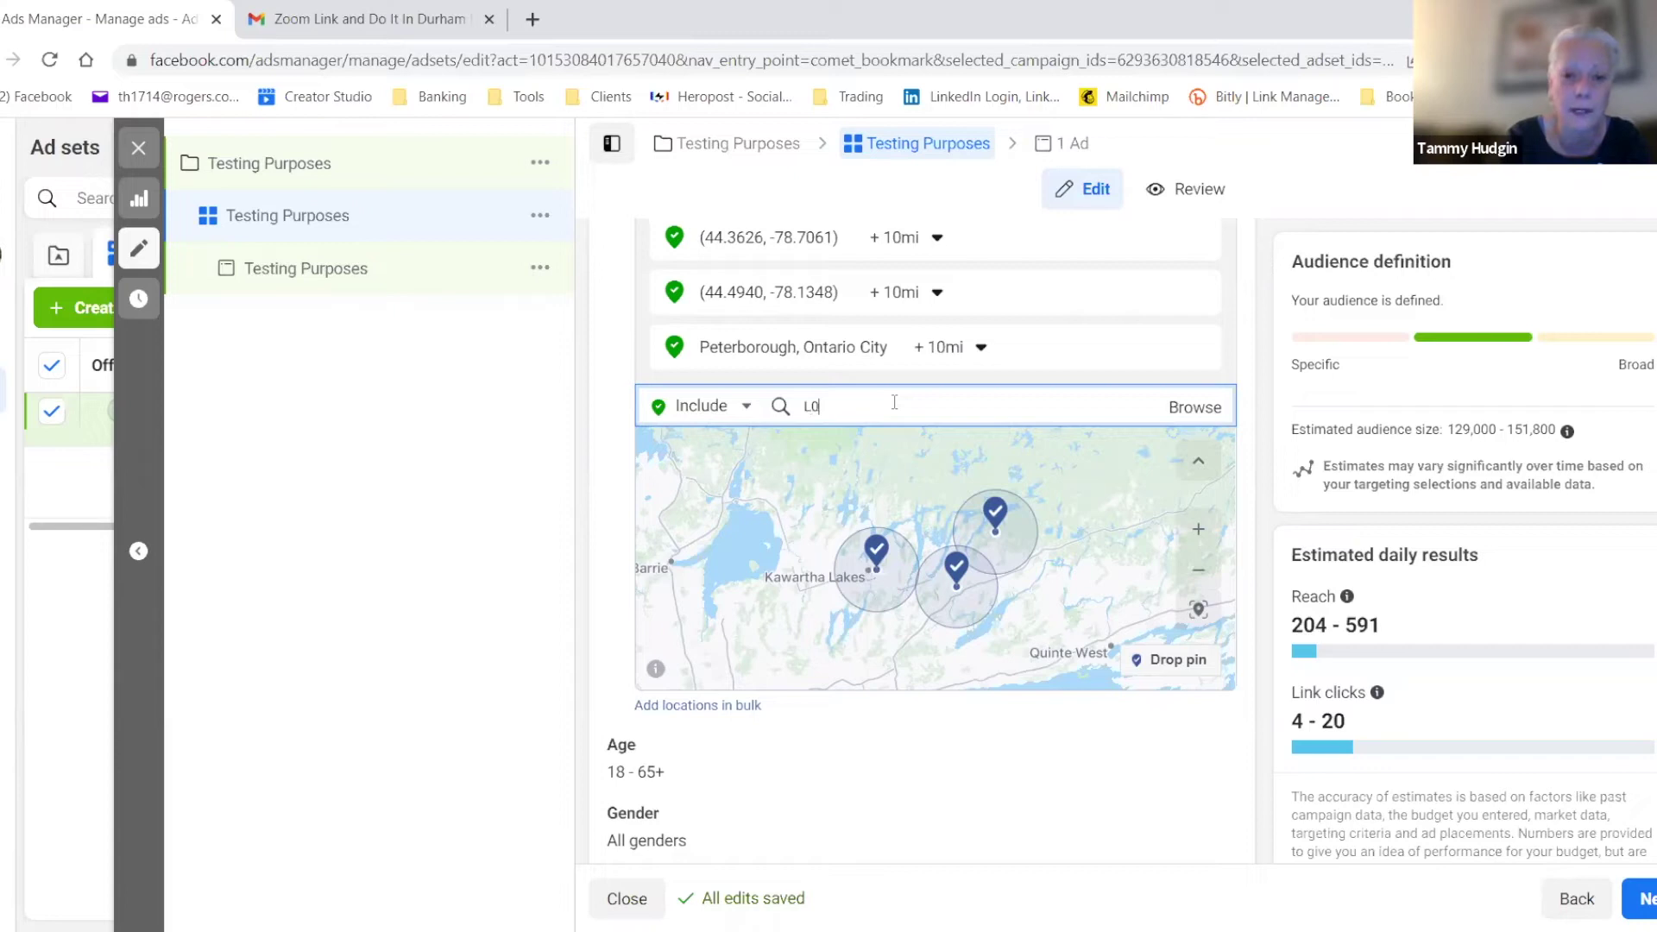
pyautogui.write('g1')
pyautogui.write('bo')
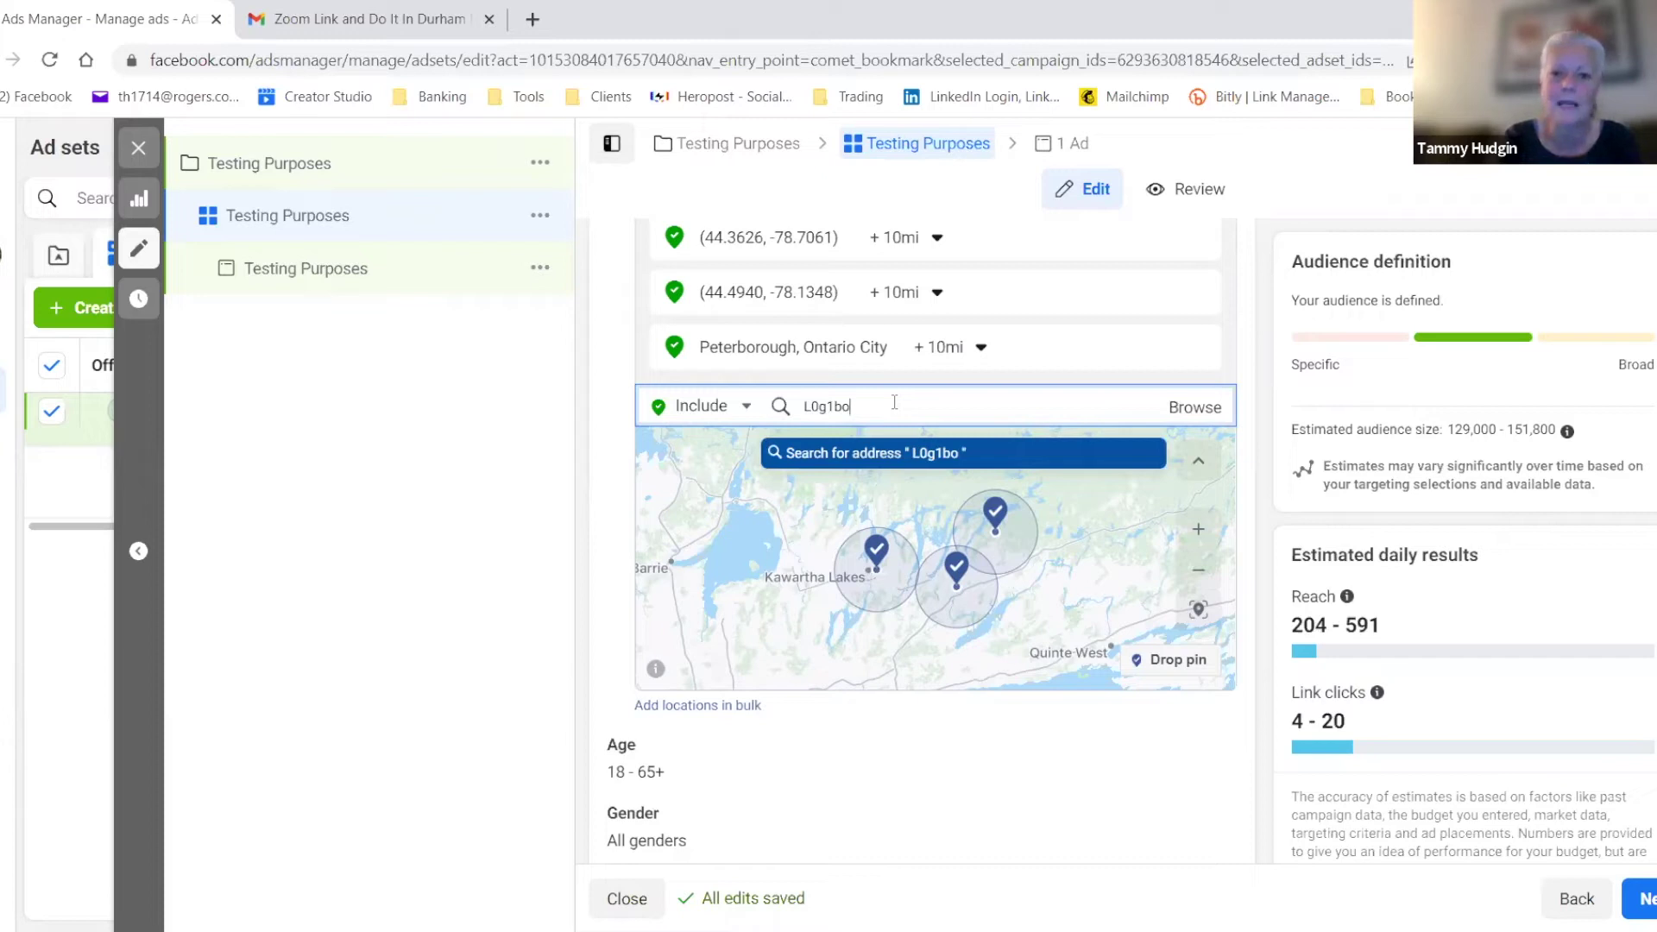
pyautogui.press('Return')
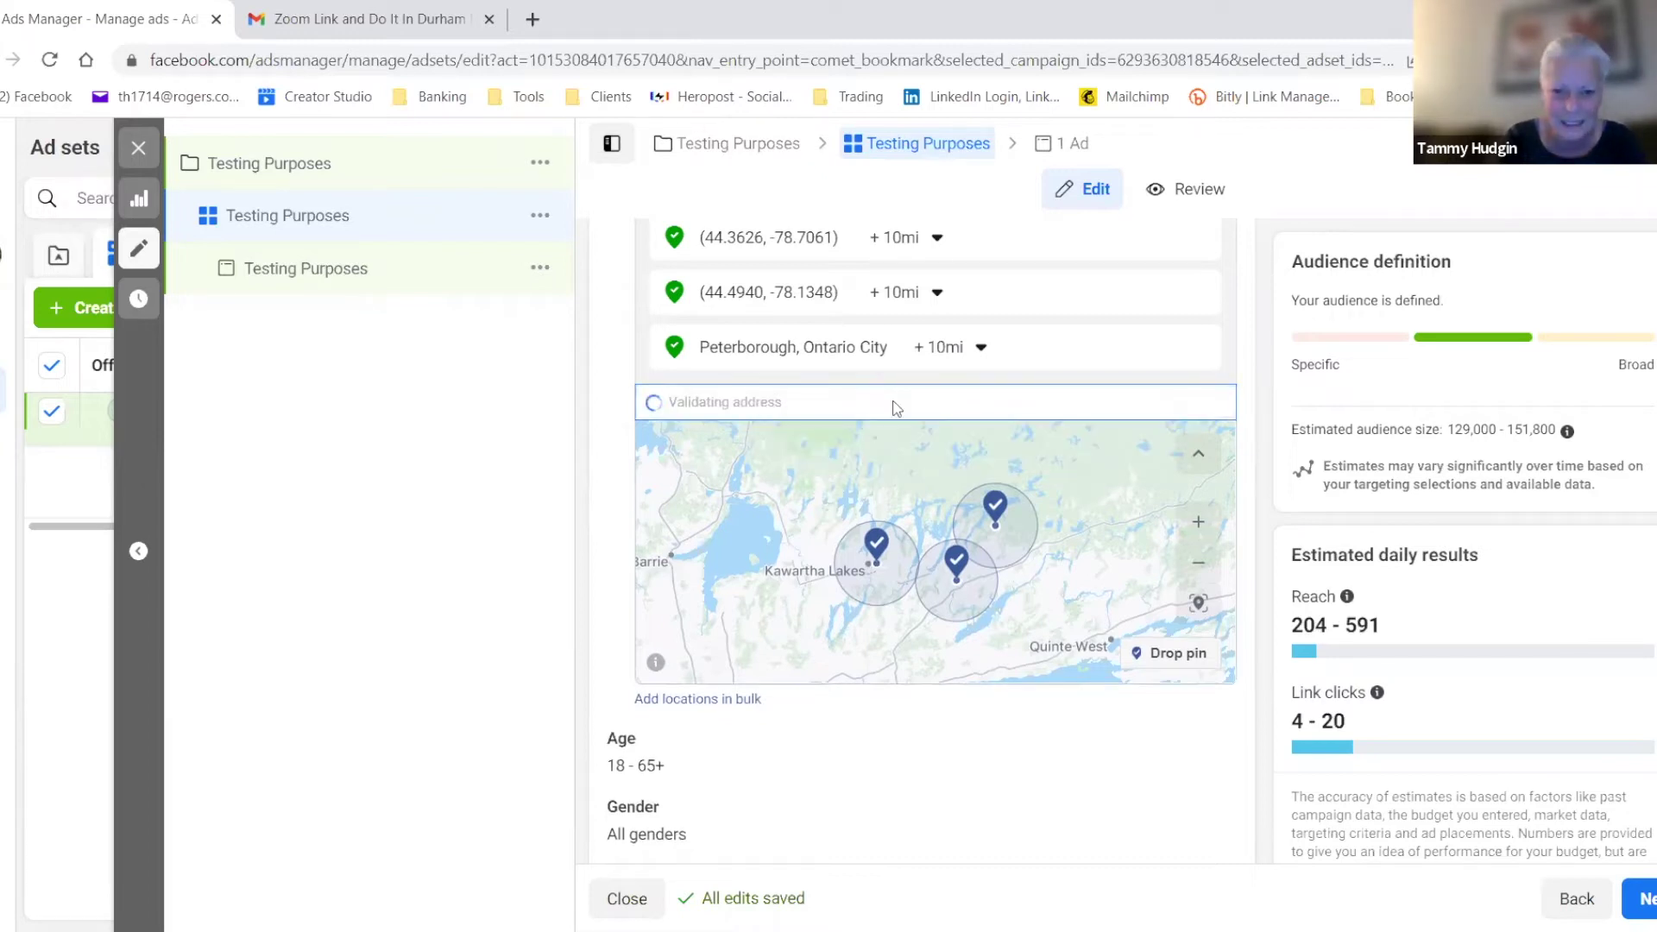
pyautogui.doubleClick(894, 402)
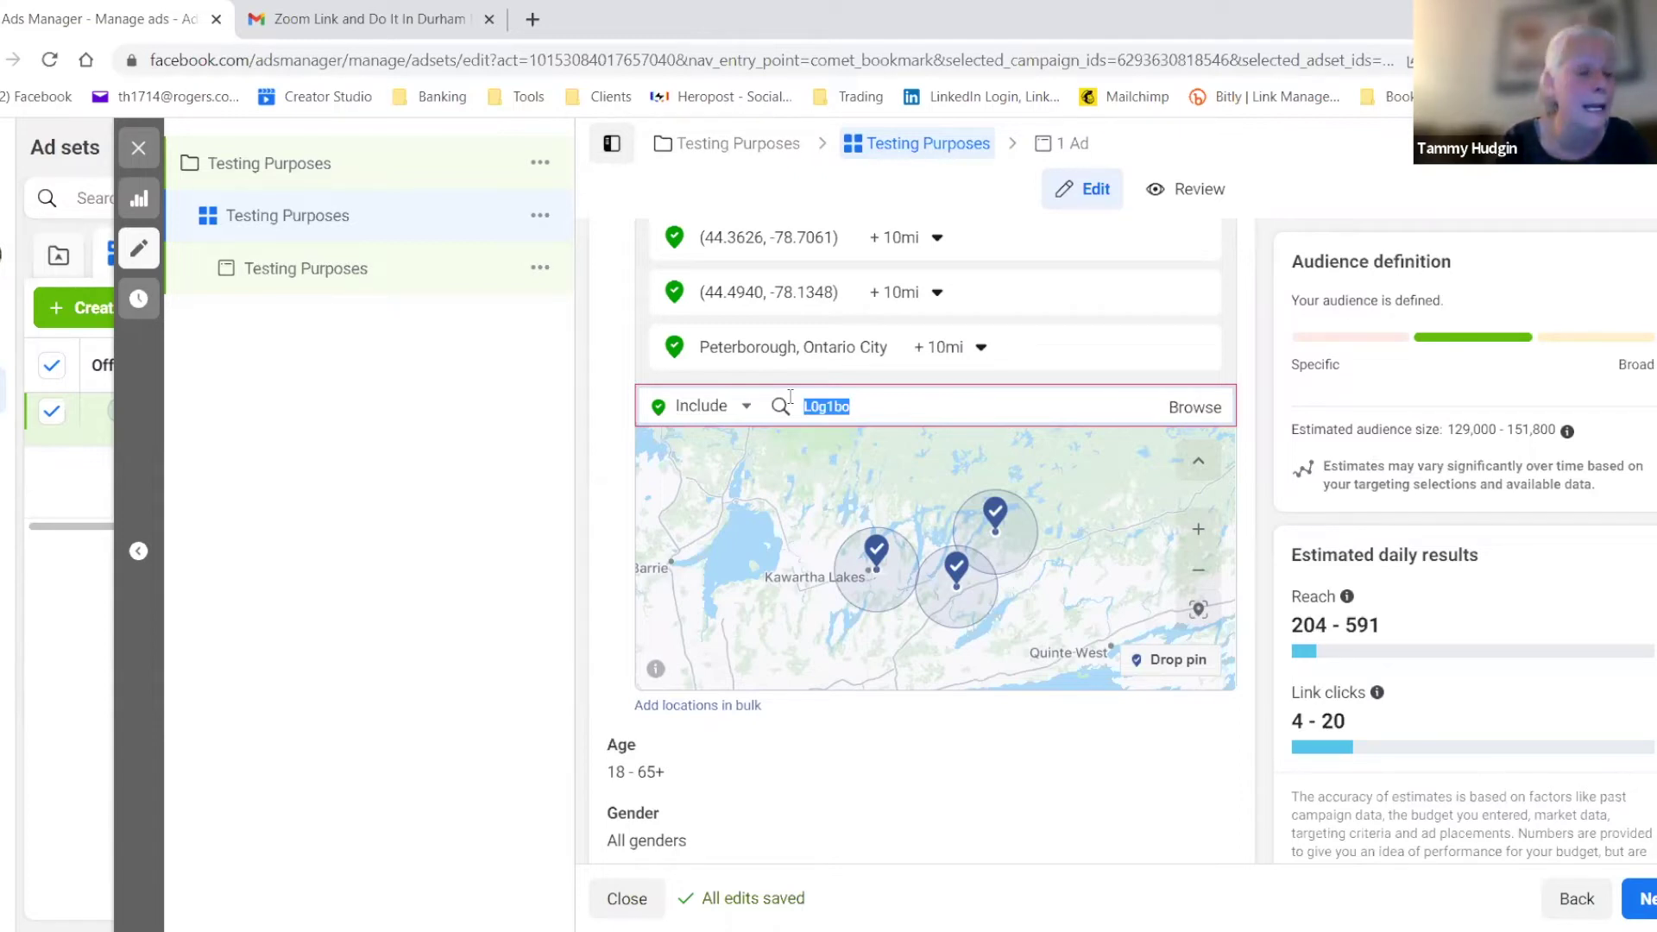
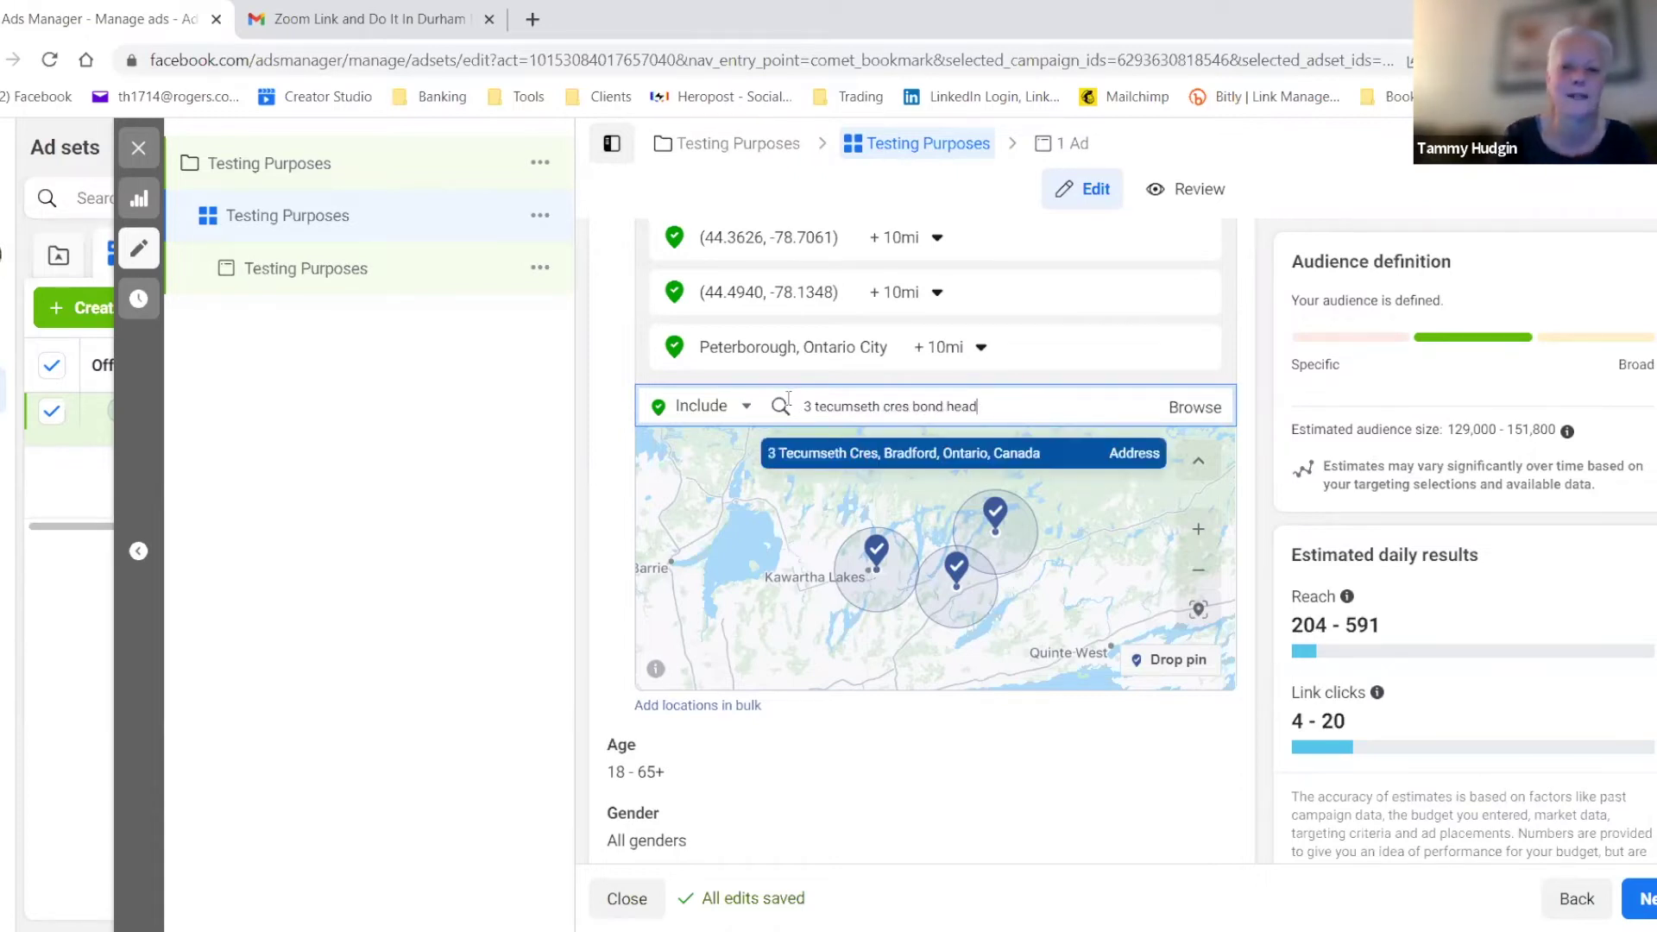
pyautogui.click(823, 453)
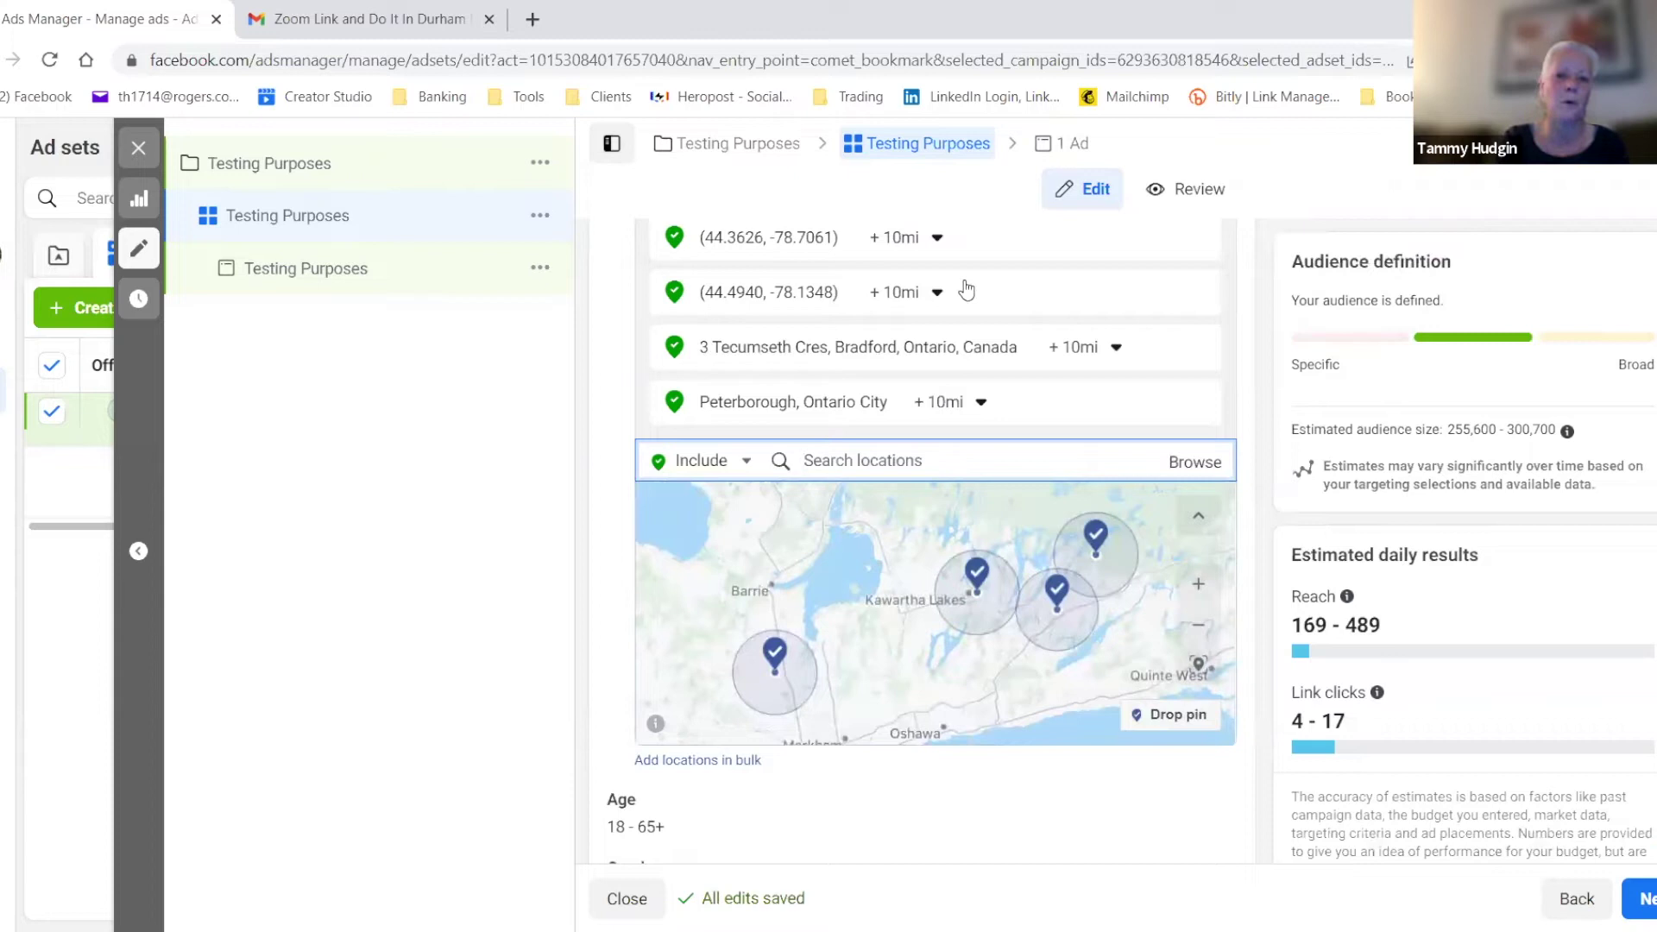
# Try a 50 mi radius on the Bradford address, then settle on 1 mi
pyautogui.click(1119, 349)
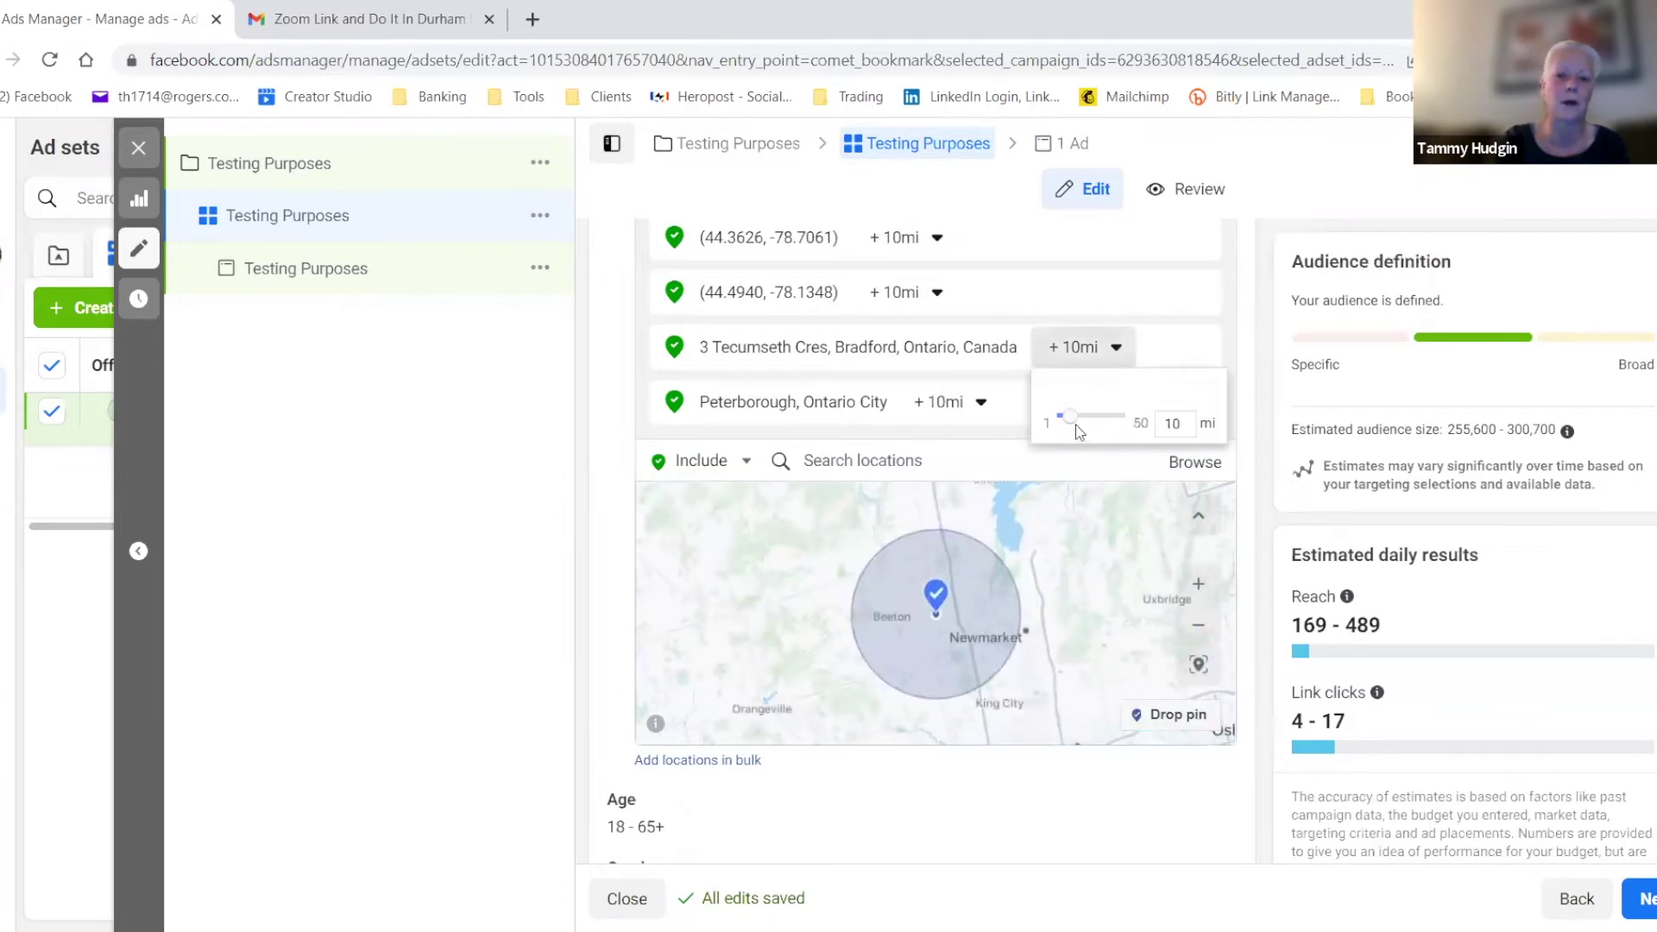
pyautogui.moveTo(1072, 416); pyautogui.dragTo(1157, 425)
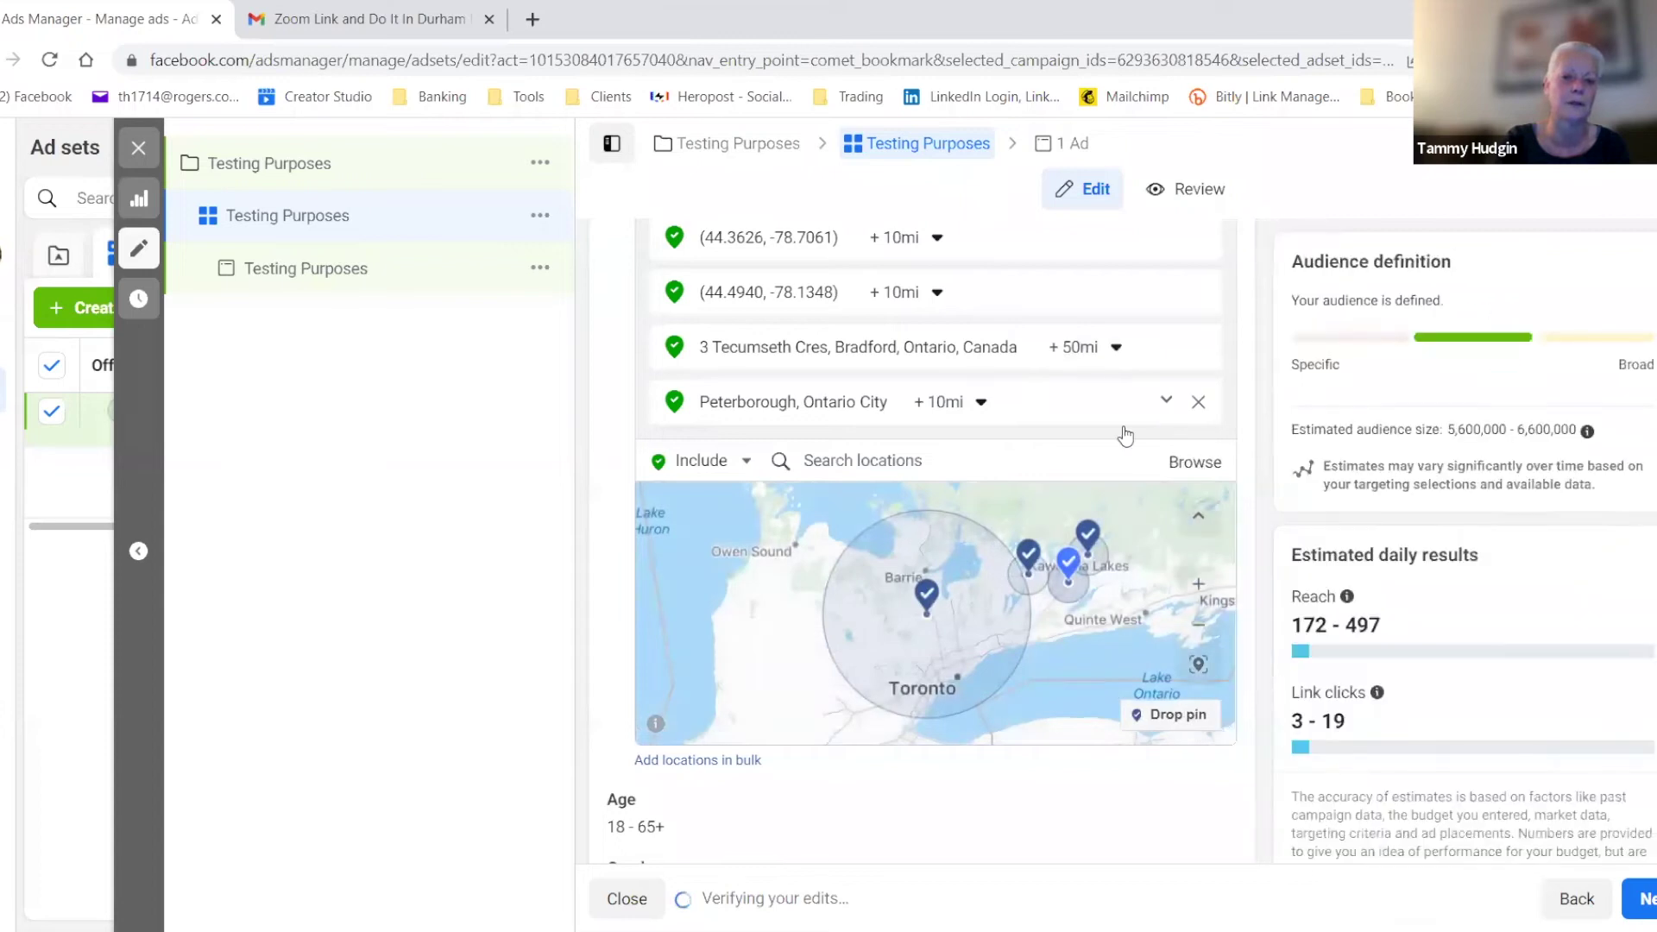
pyautogui.click(1113, 348)
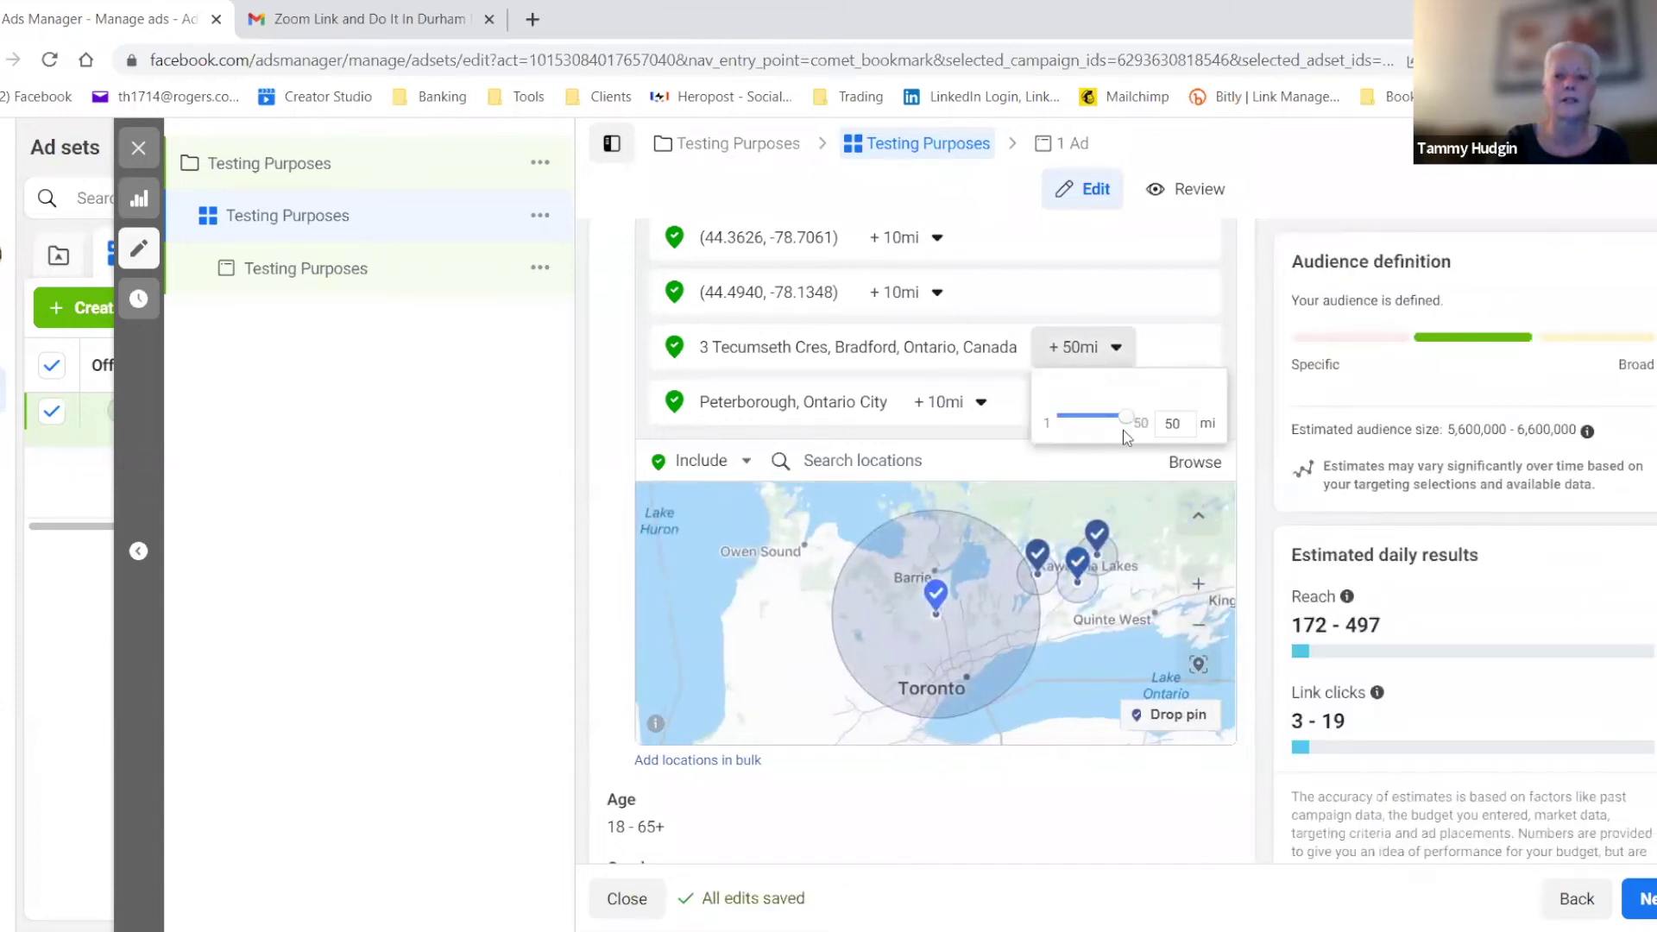
pyautogui.moveTo(1122, 429); pyautogui.dragTo(1032, 434)
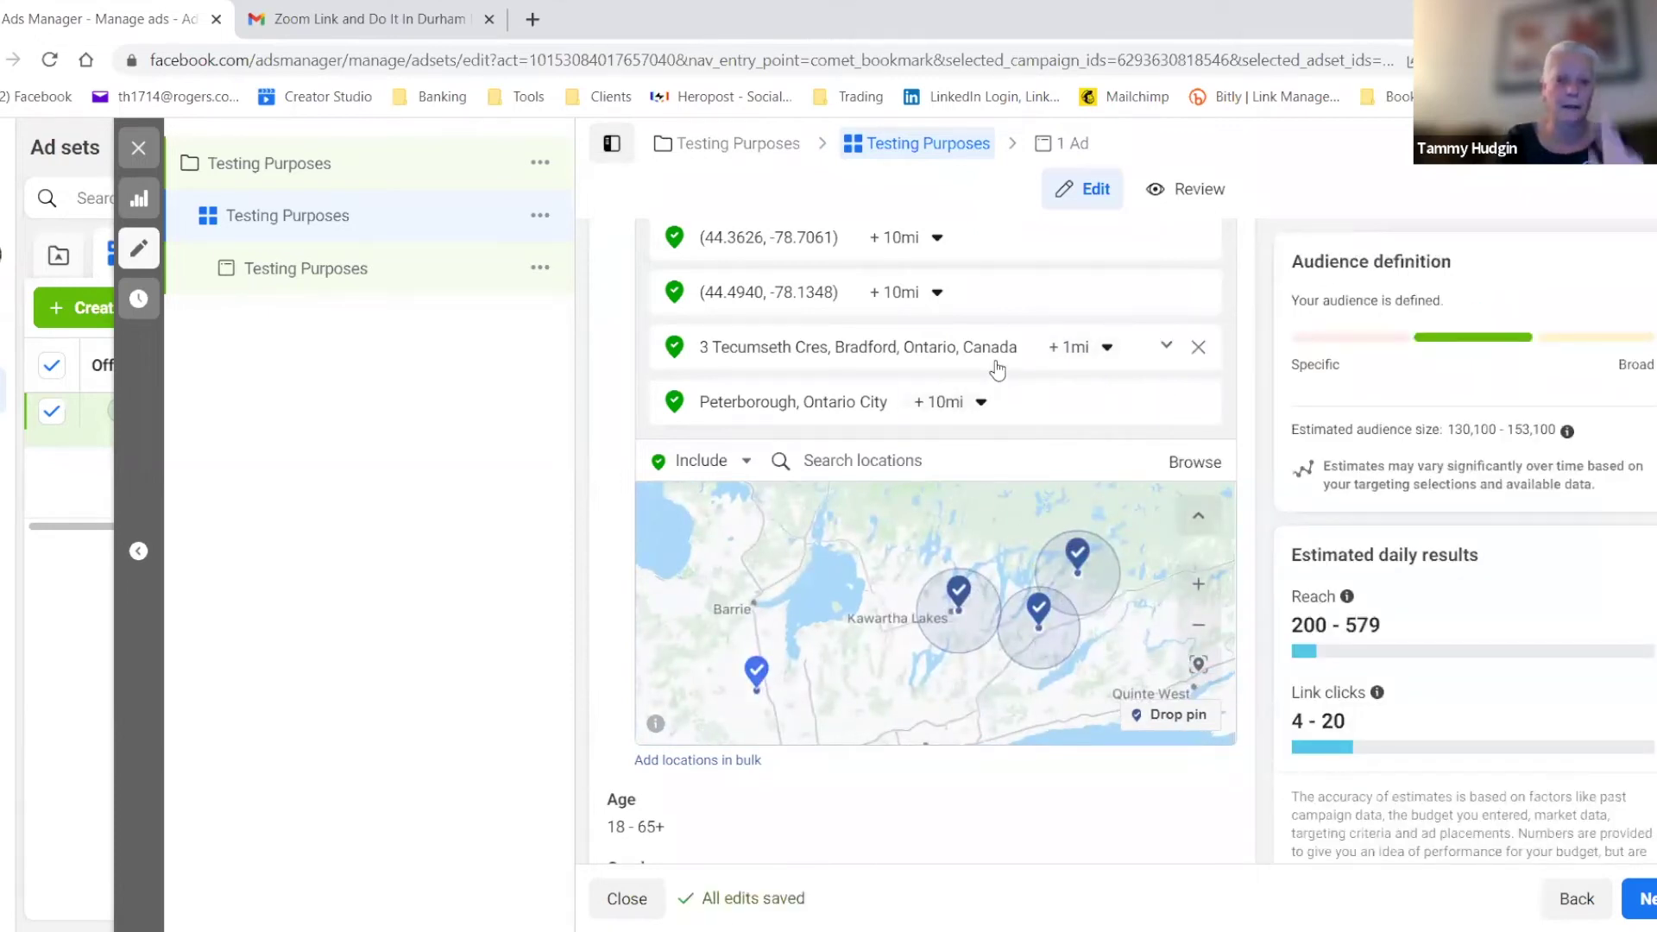
pyautogui.click(1109, 349)
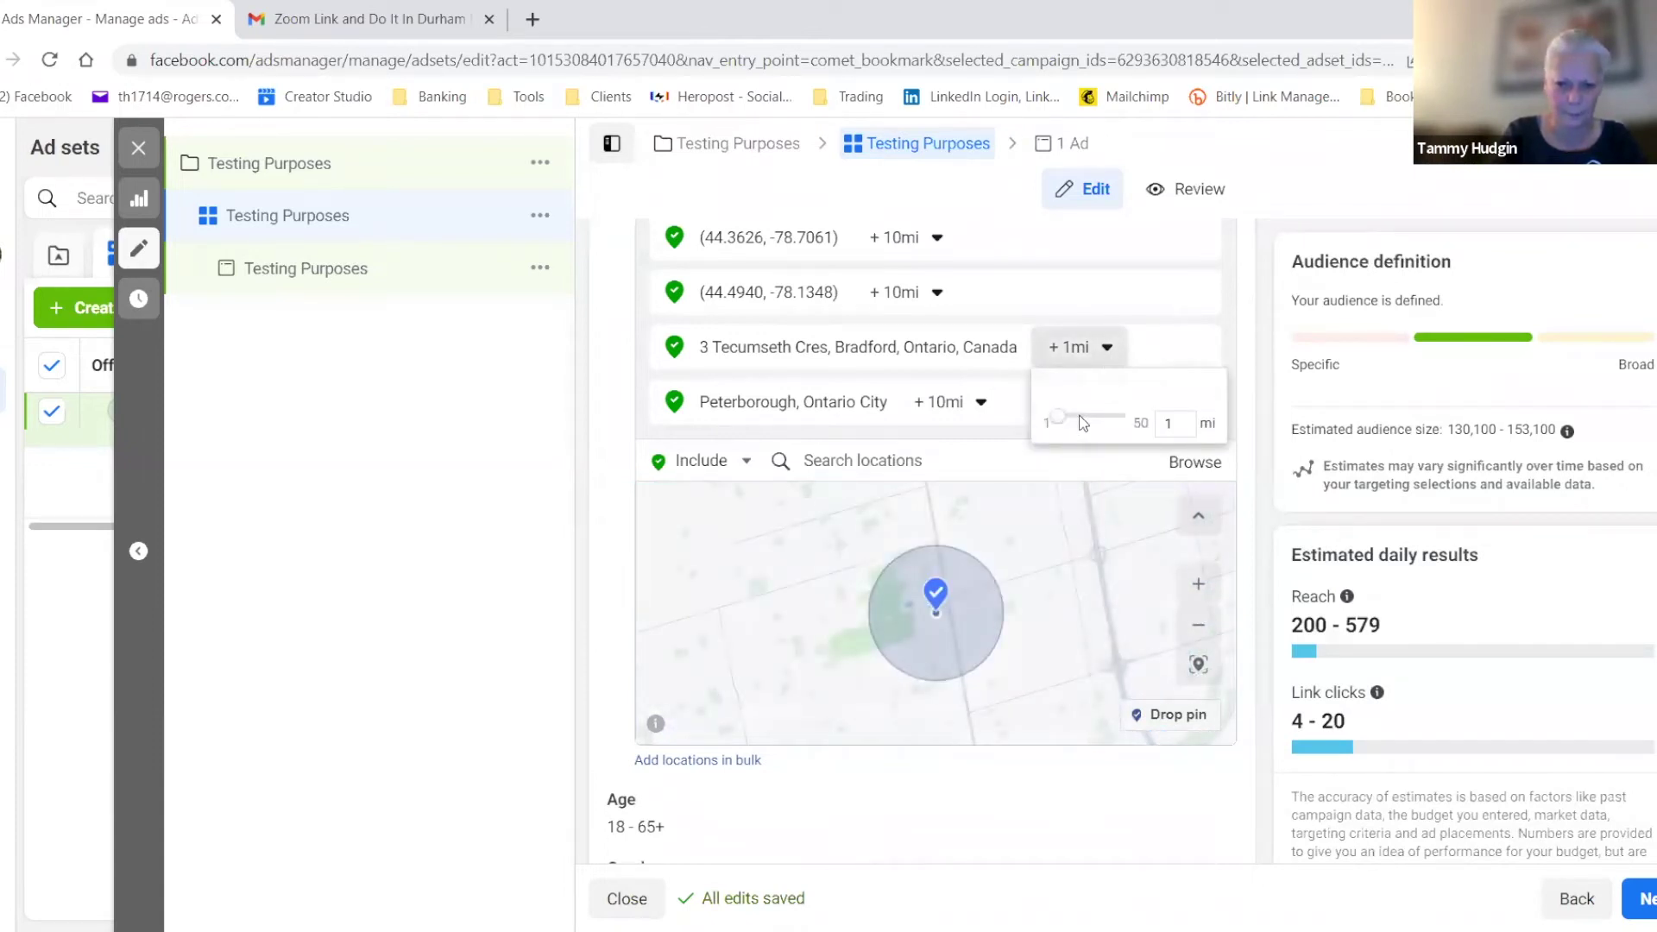
pyautogui.click(1240, 351)
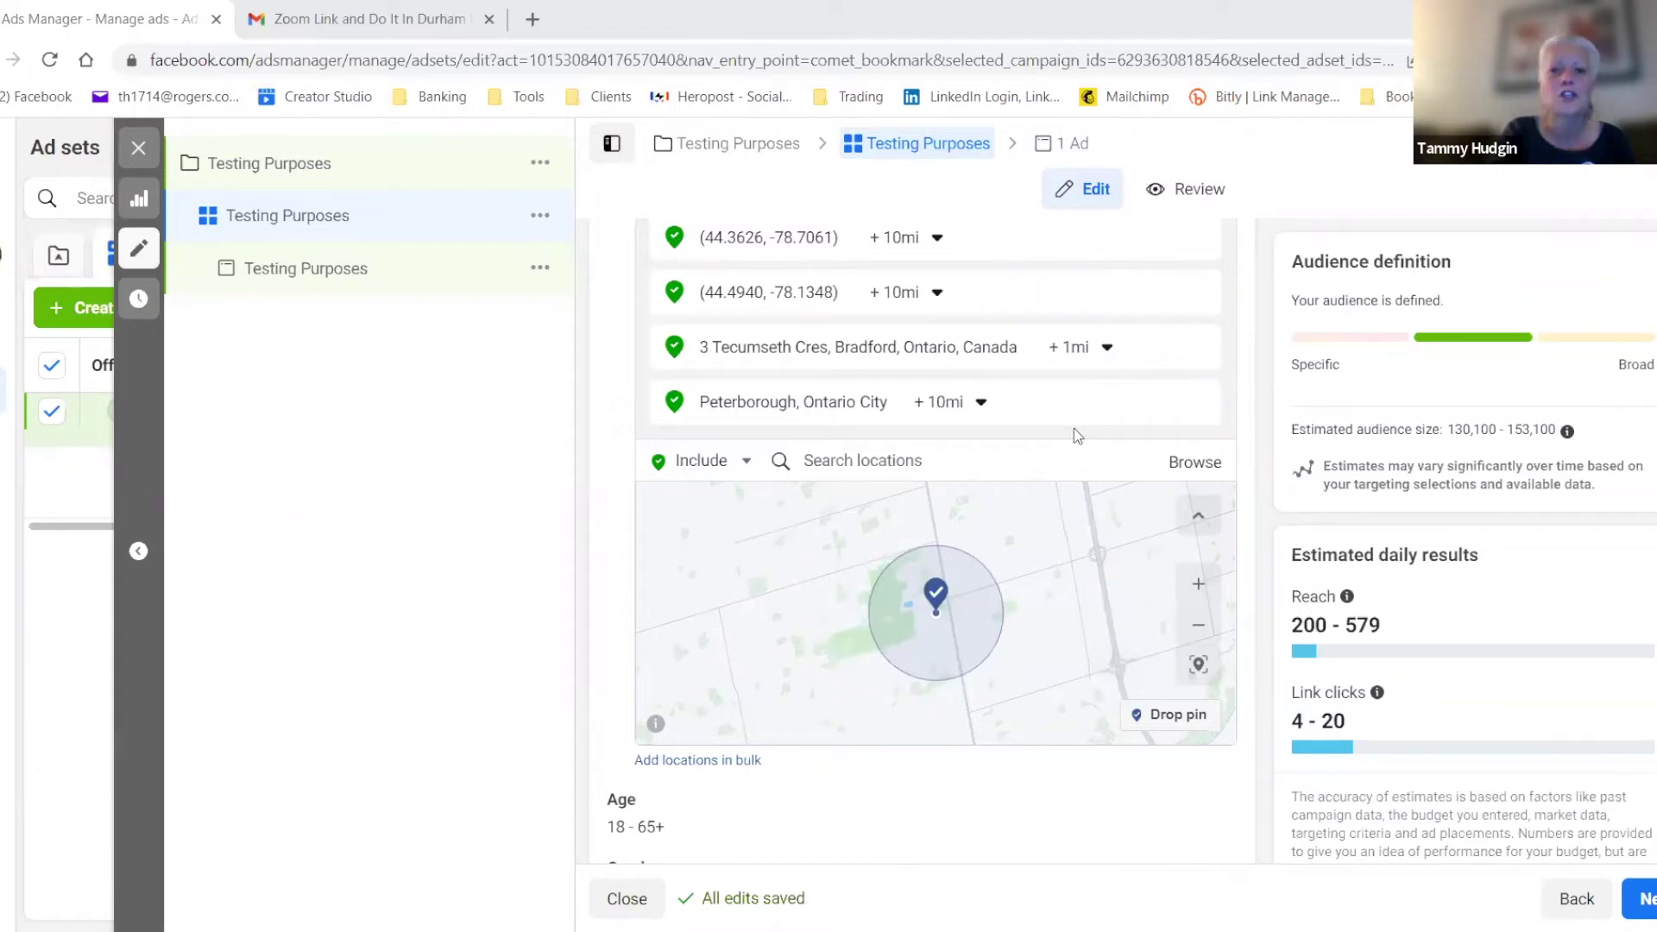
pyautogui.click(945, 459)
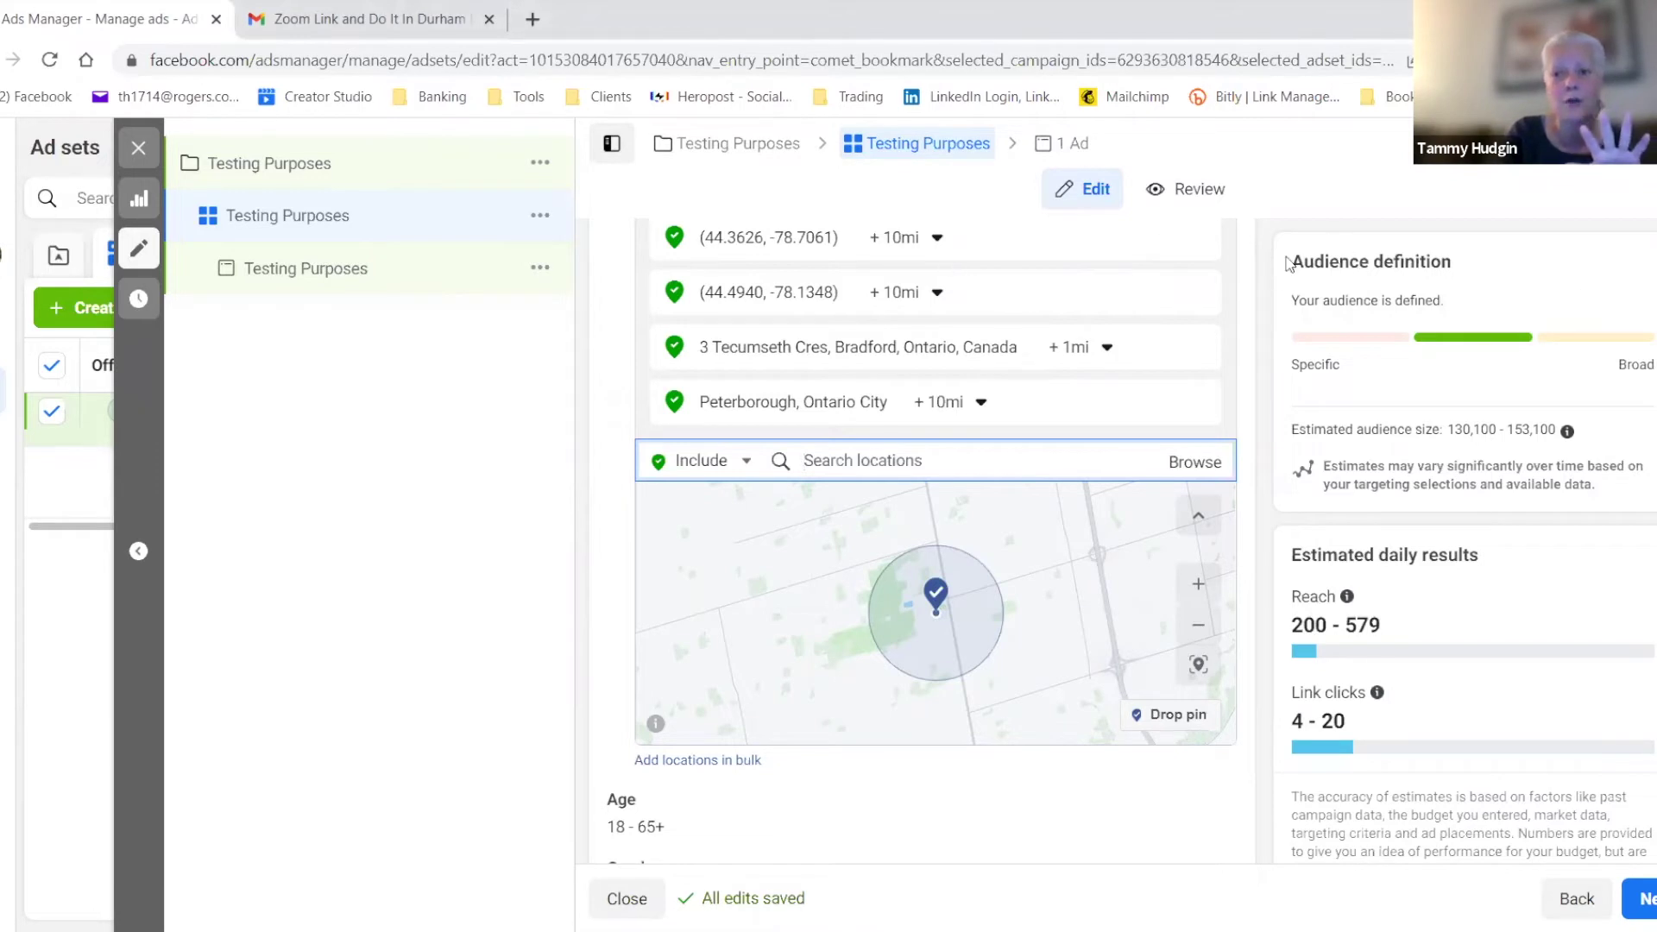
pyautogui.moveTo(1288, 262); pyautogui.dragTo(1567, 272)
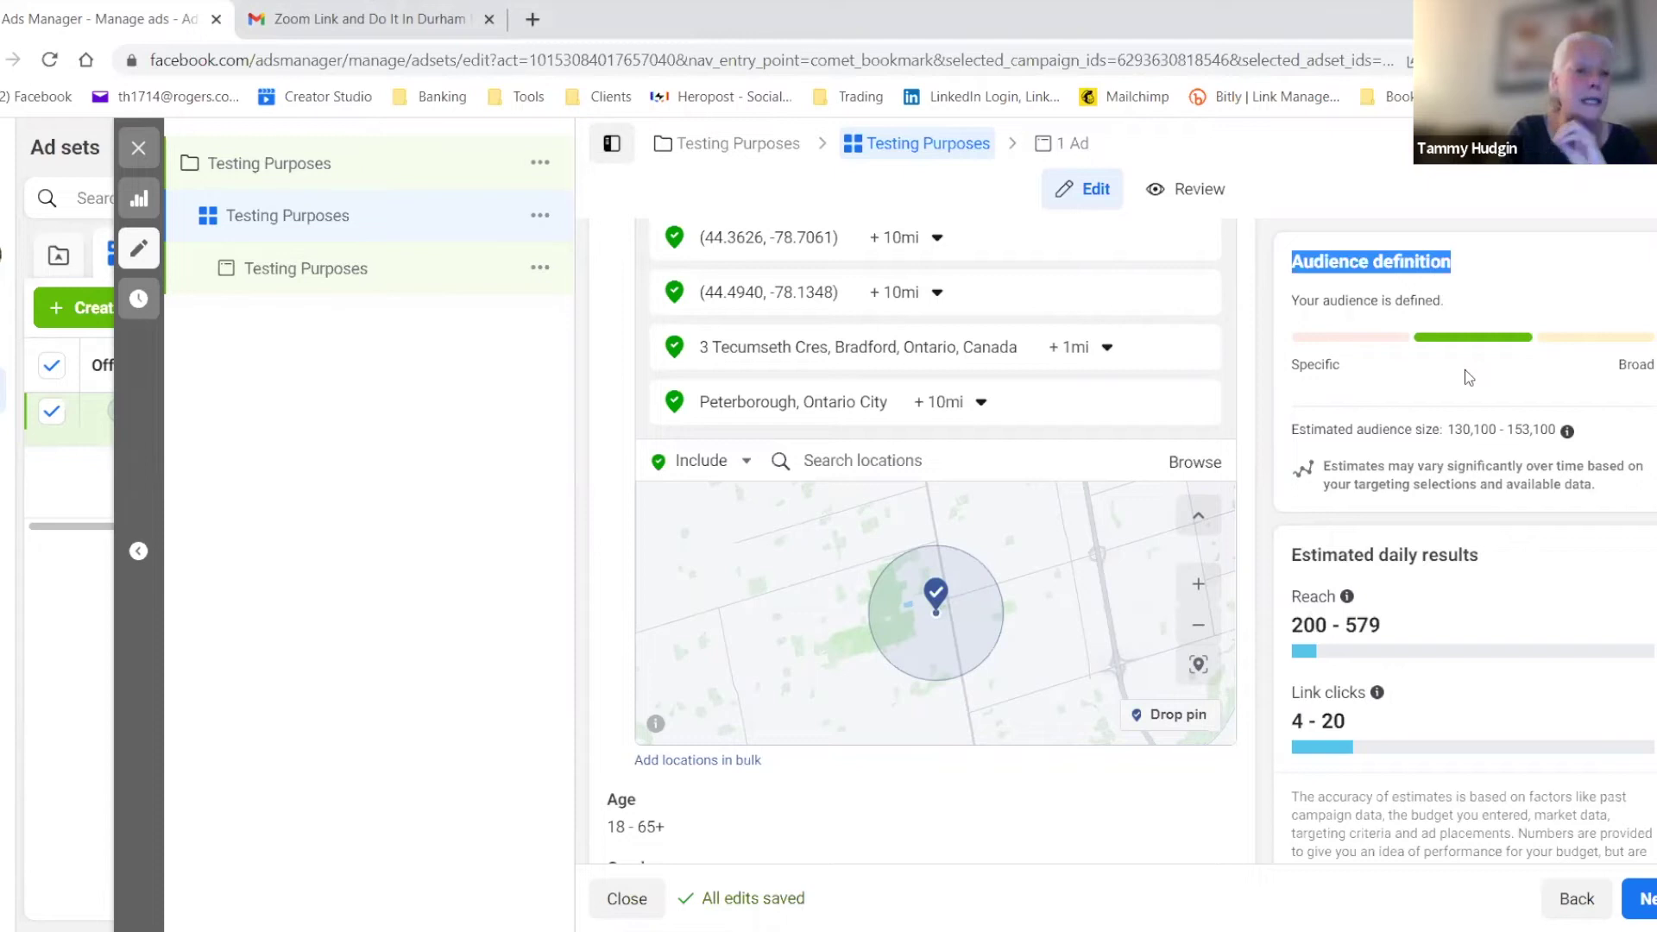
pyautogui.scroll(-3, 1464, 372)
pyautogui.scroll(5, 1475, 495)
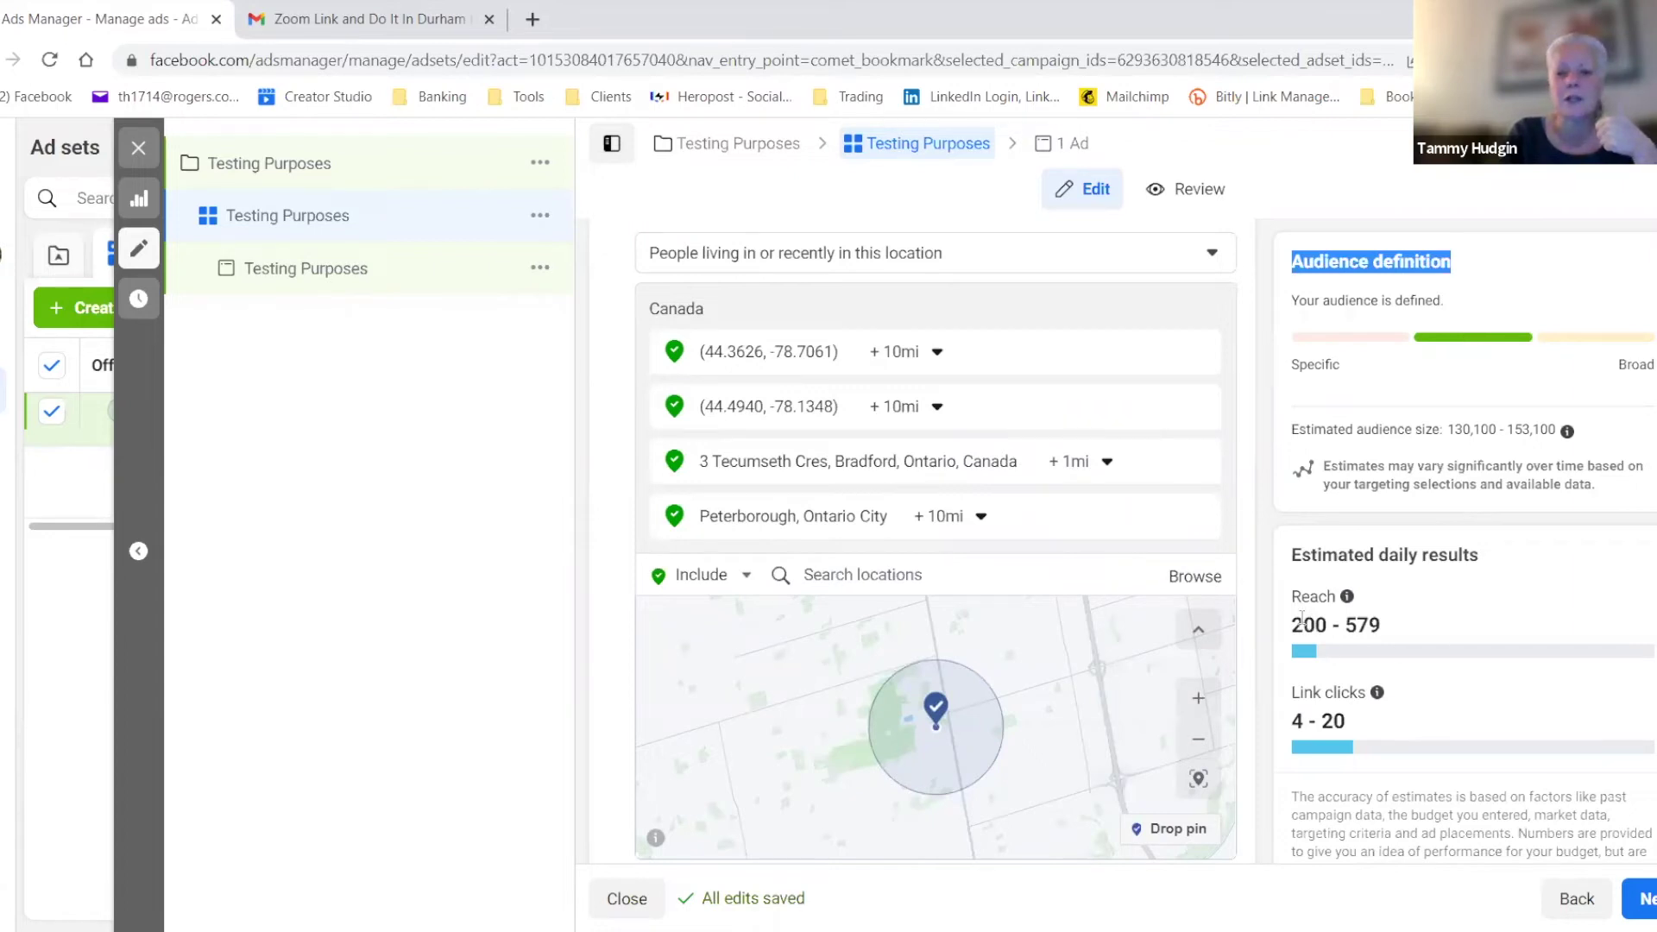
pyautogui.scroll(-1, 1461, 603)
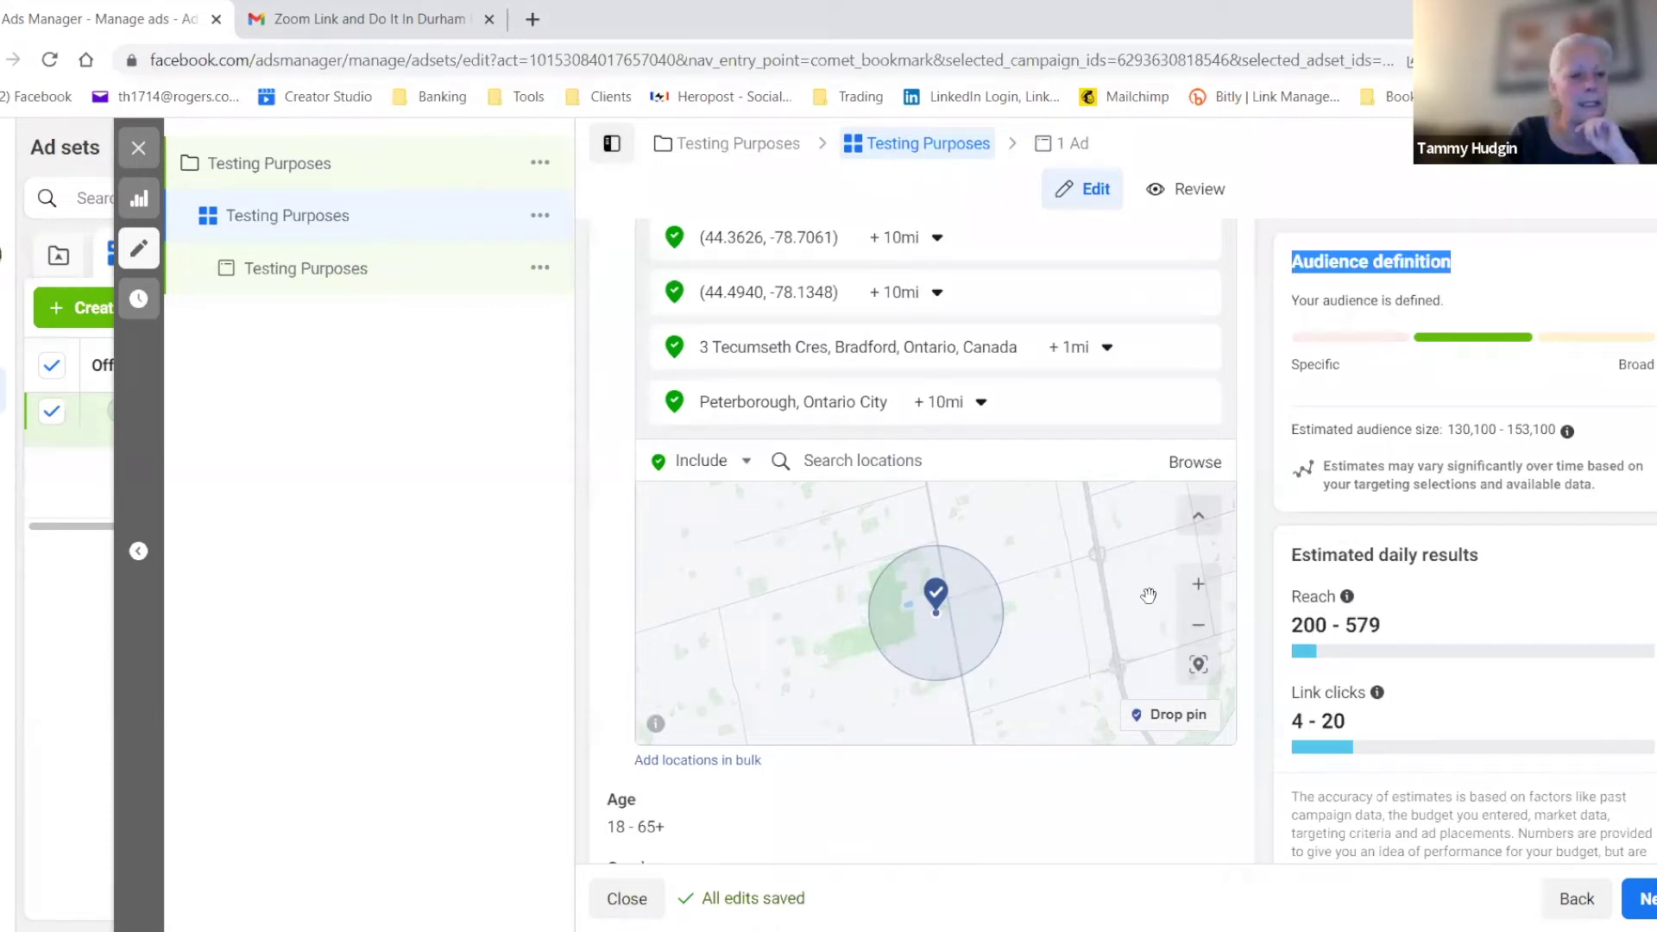
pyautogui.scroll(1, 949, 350)
pyautogui.scroll(3, 854, 603)
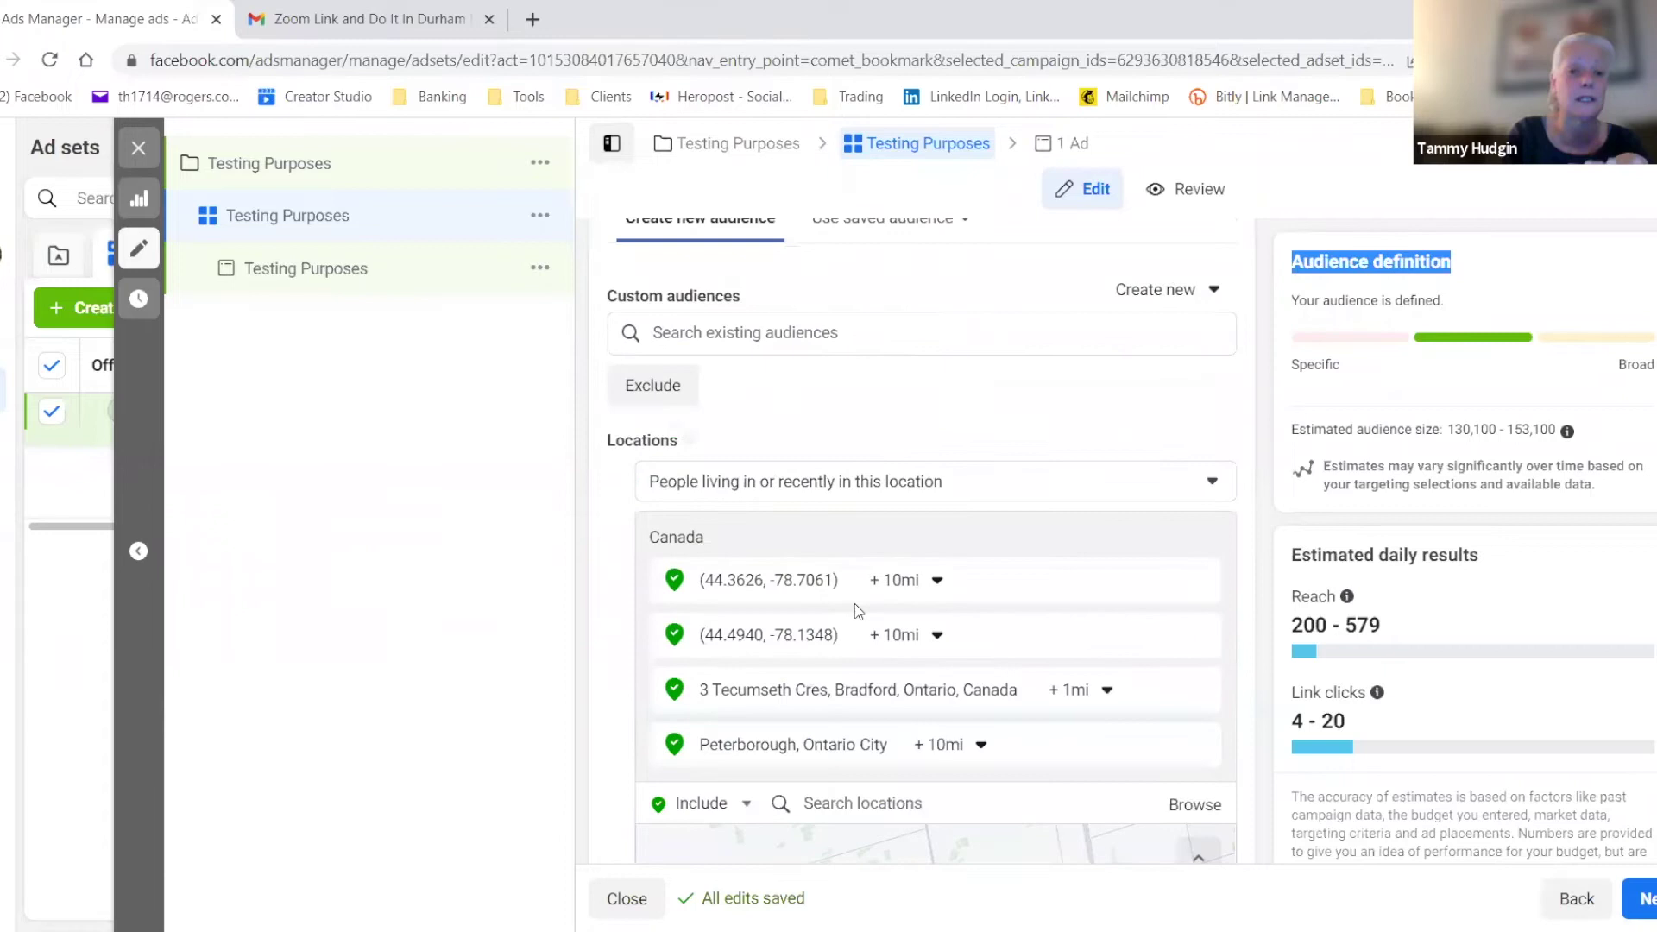
pyautogui.scroll(-1, 855, 603)
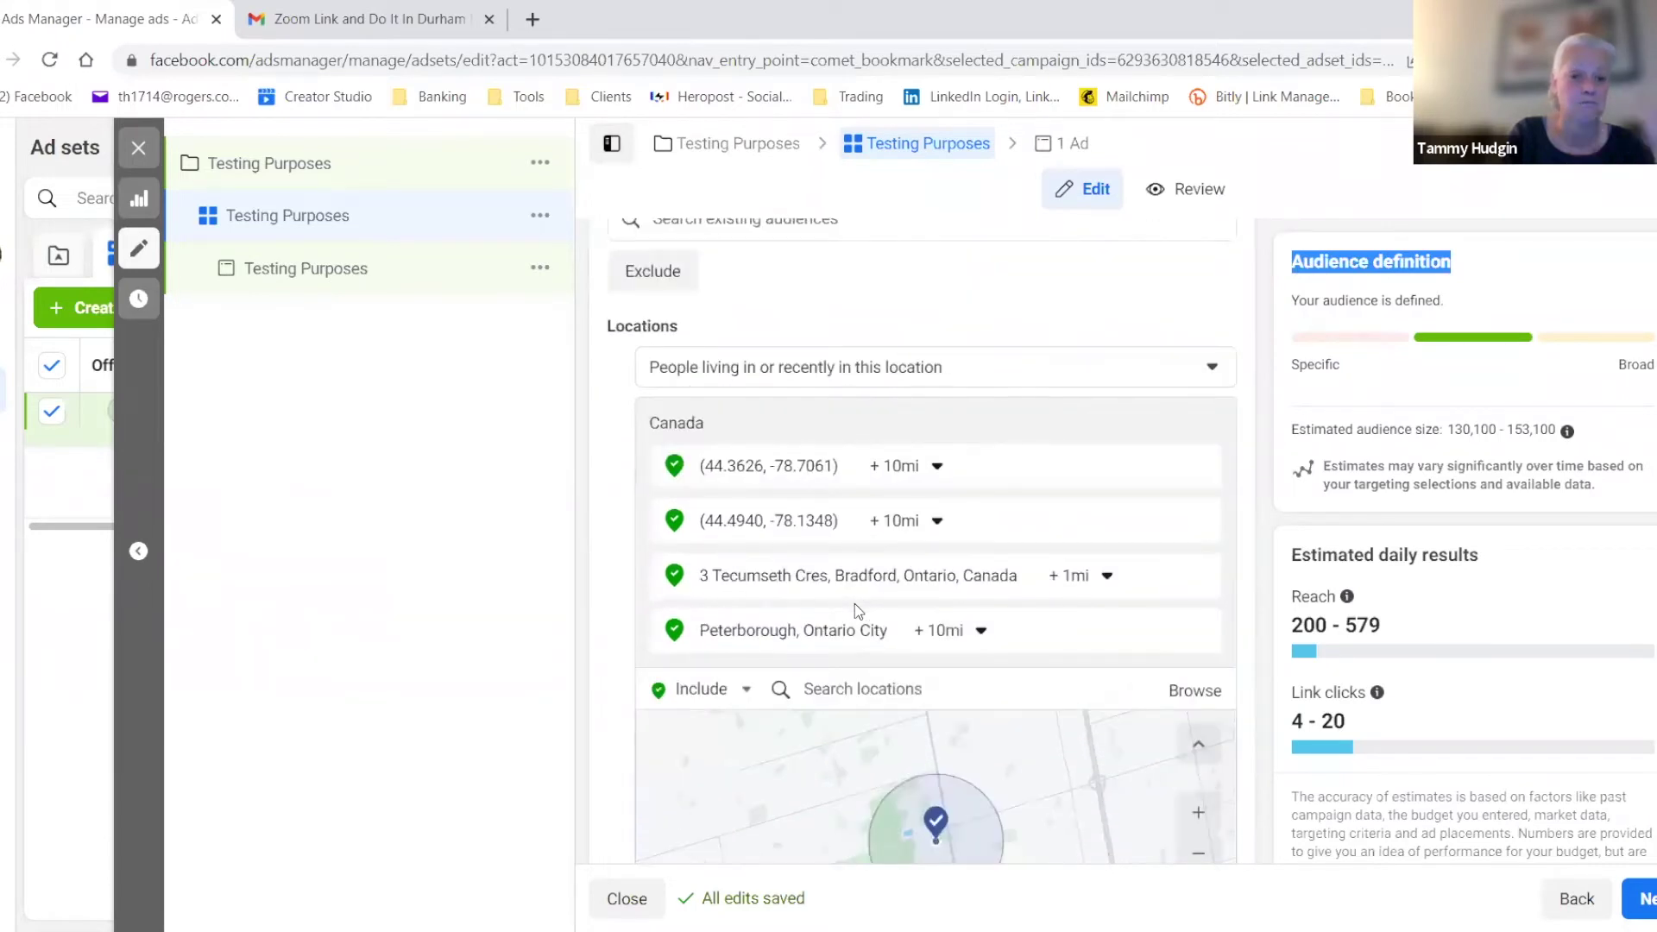
pyautogui.scroll(-3, 854, 603)
pyautogui.scroll(-2, 890, 700)
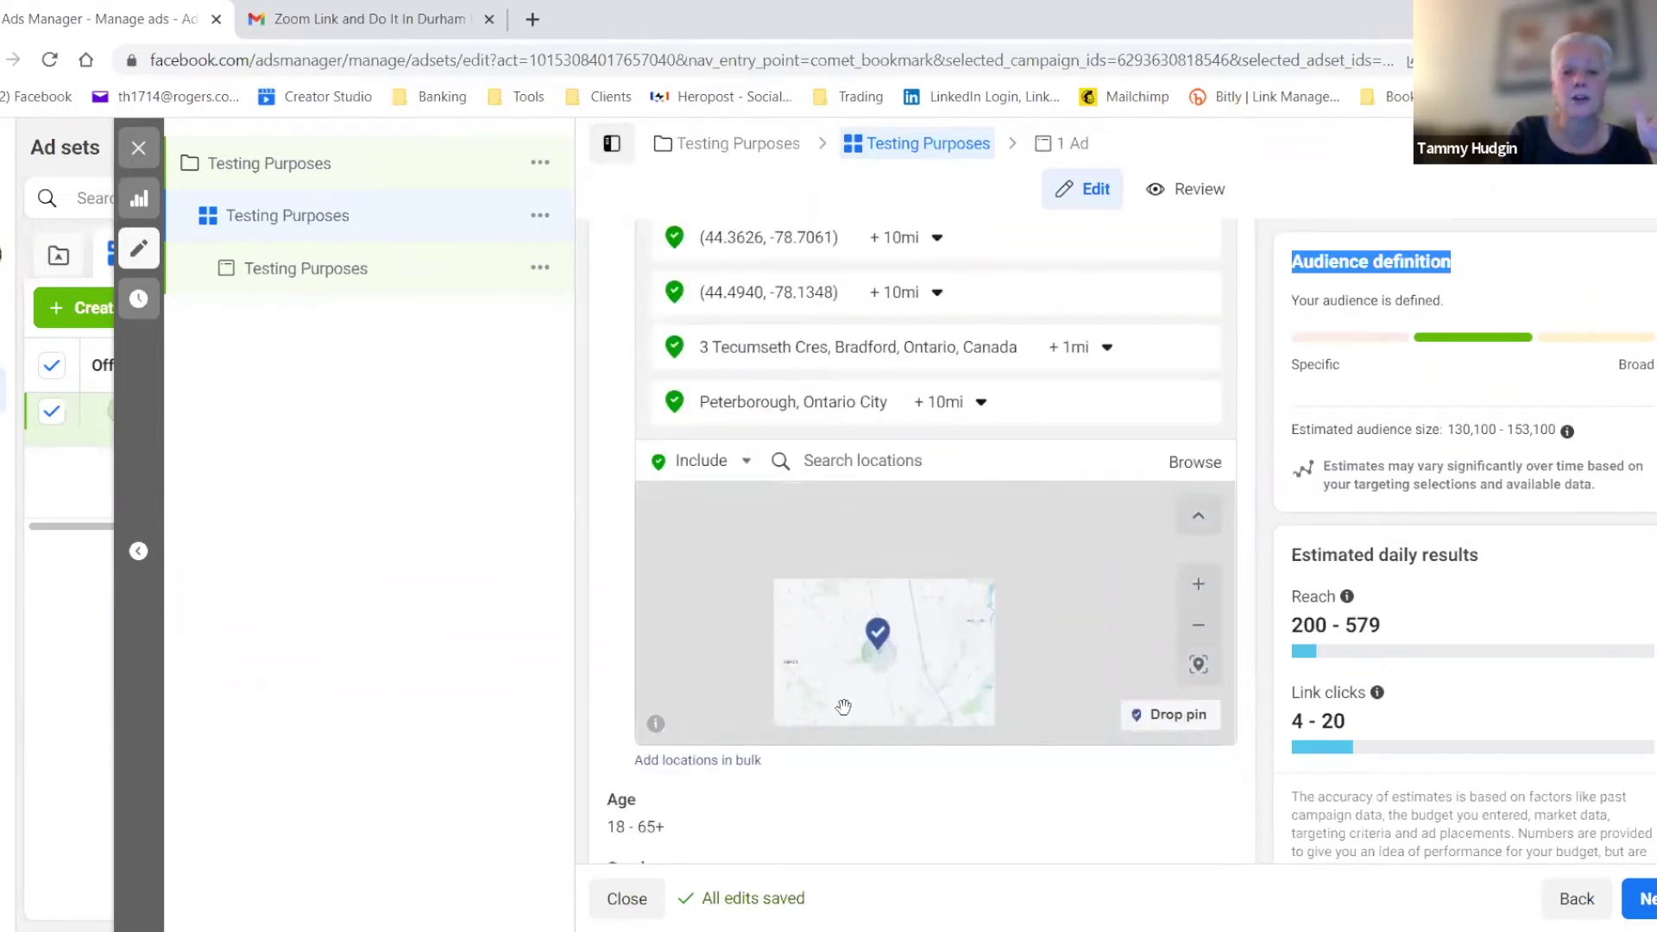
pyautogui.scroll(2, 890, 700)
pyautogui.scroll(-4, 863, 824)
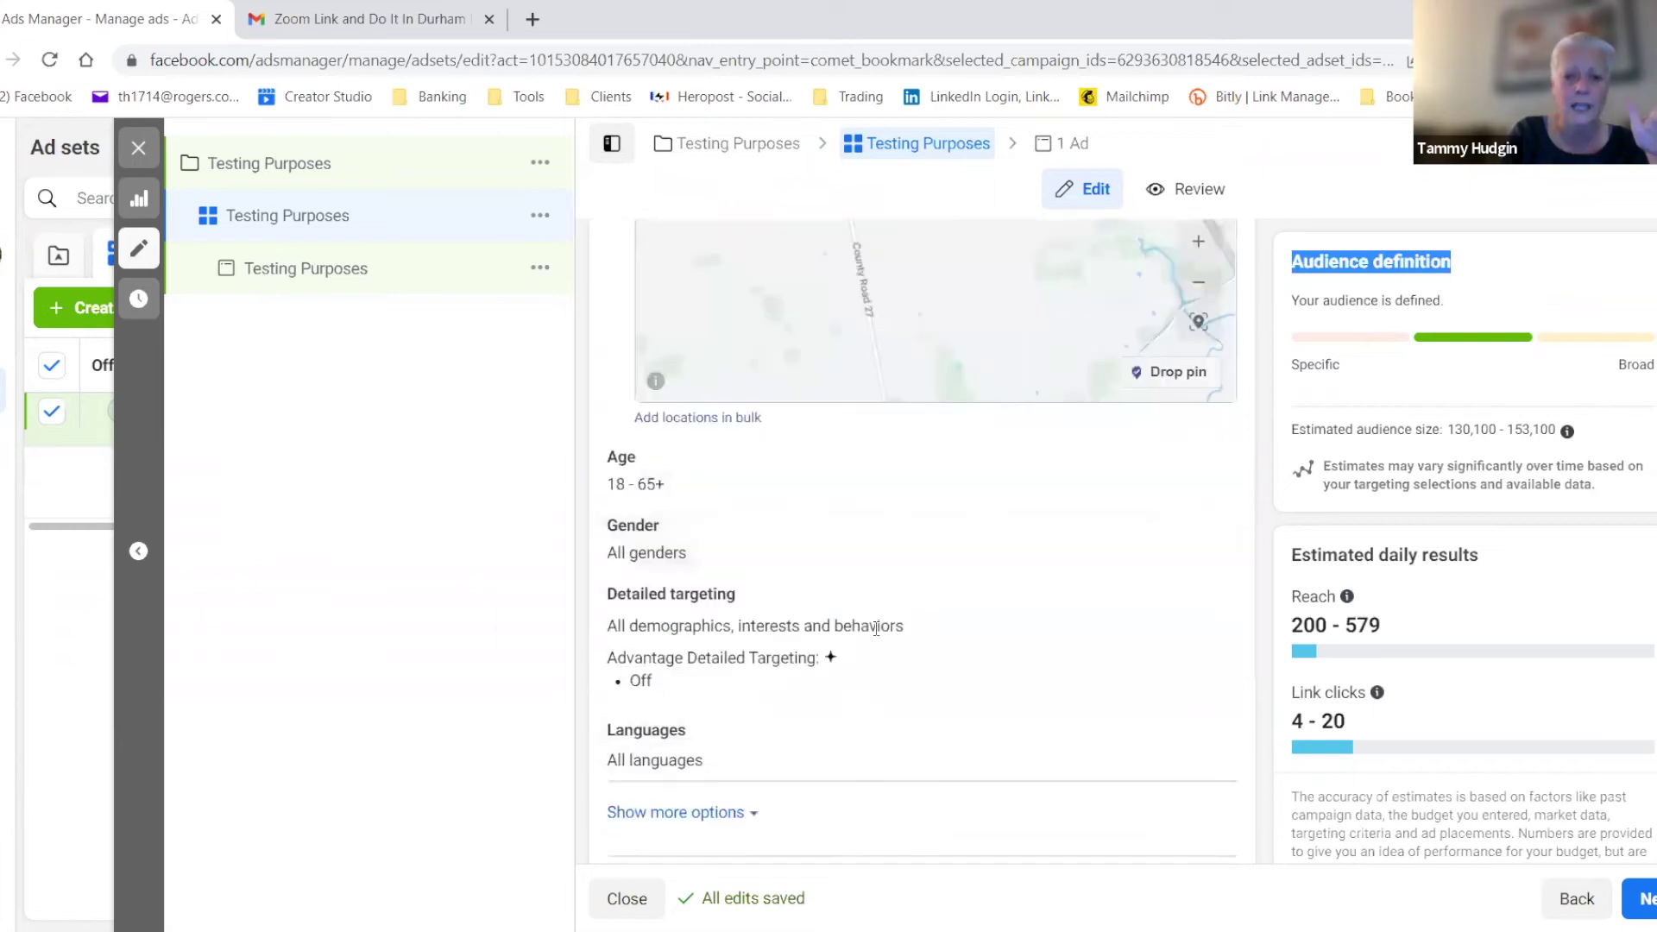
# Change the minimum age from 18 to 27, narrowing the audience to 102,100–120,200
pyautogui.click(1201, 459)
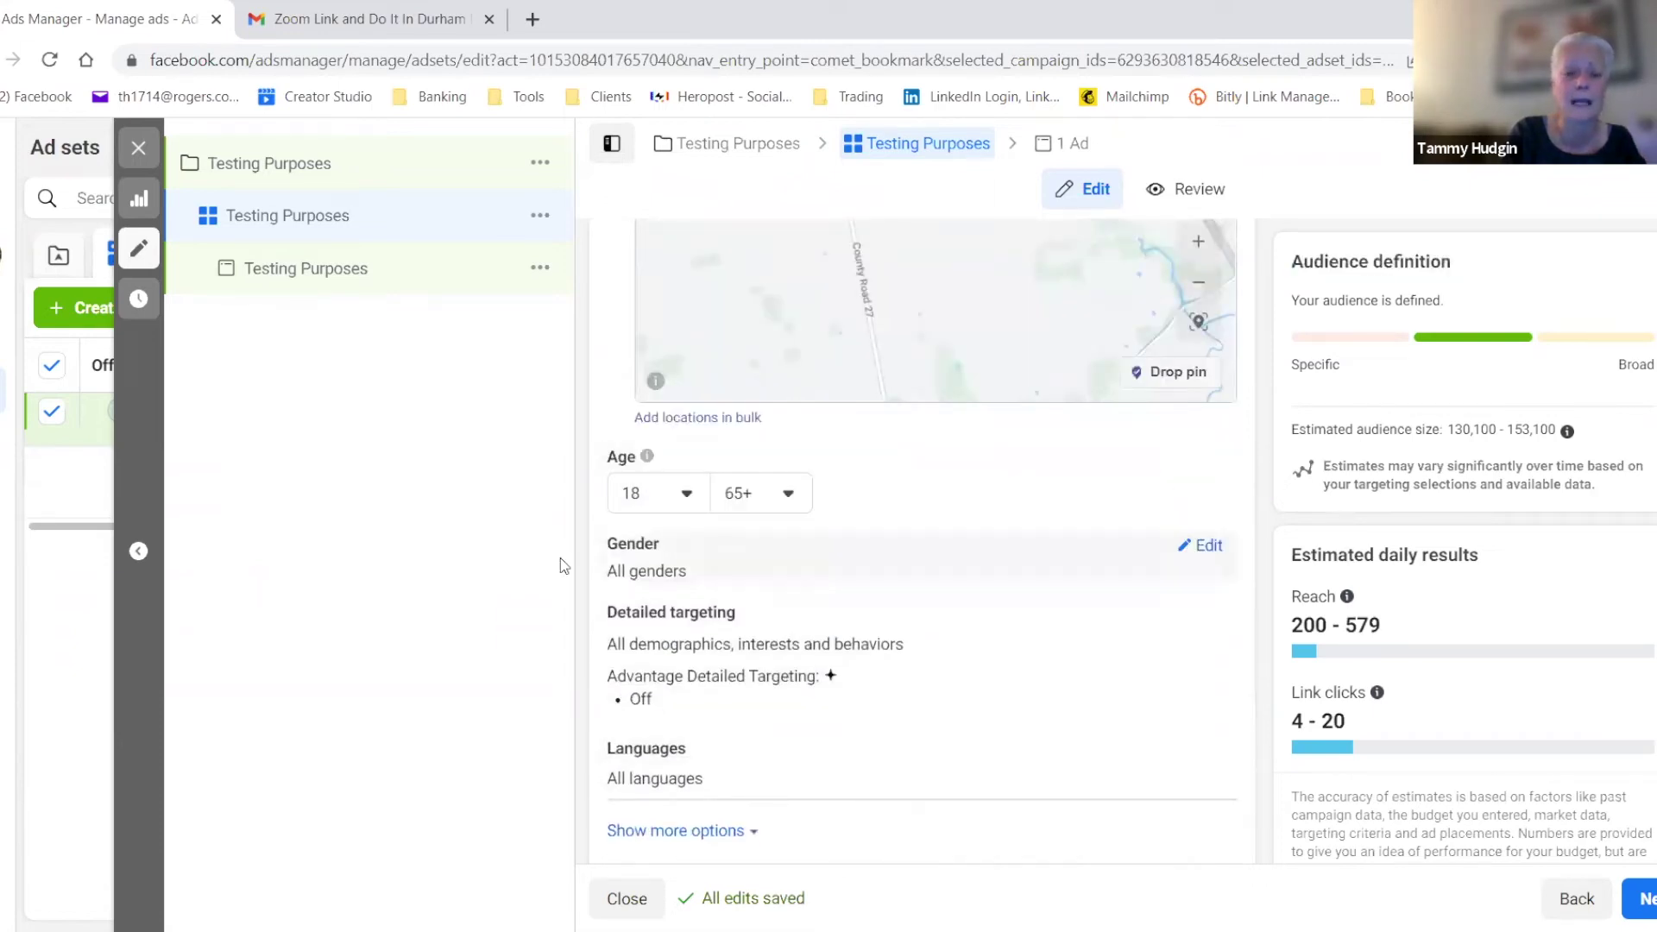
pyautogui.click(685, 500)
pyautogui.scroll(-4, 692, 729)
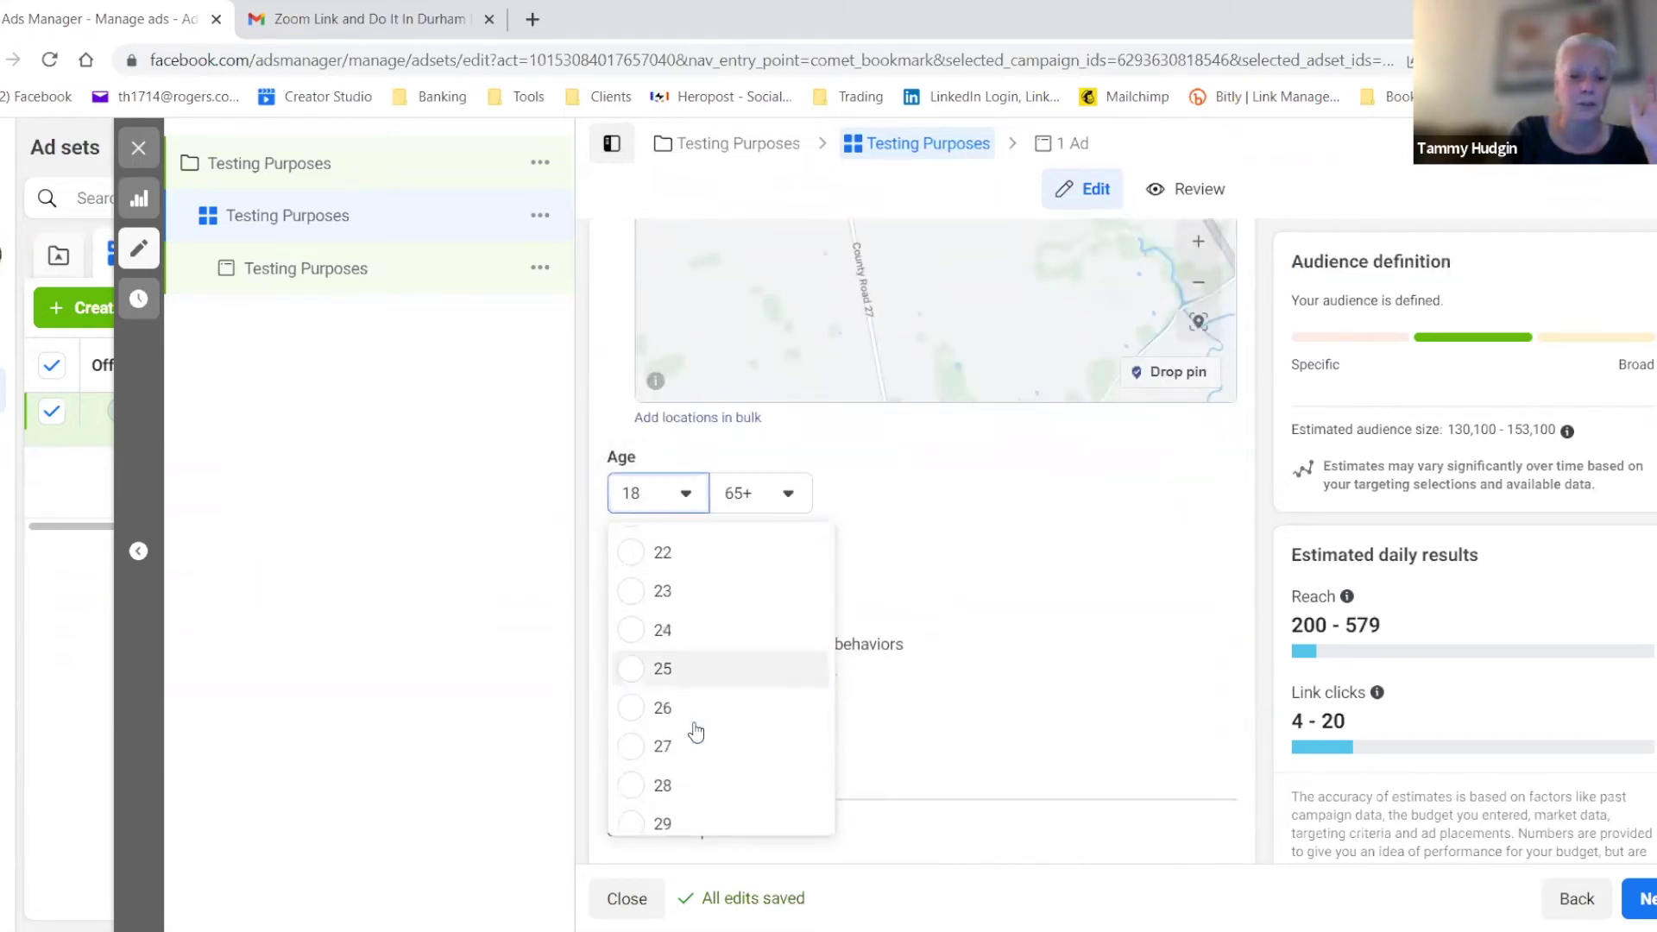
pyautogui.click(783, 744)
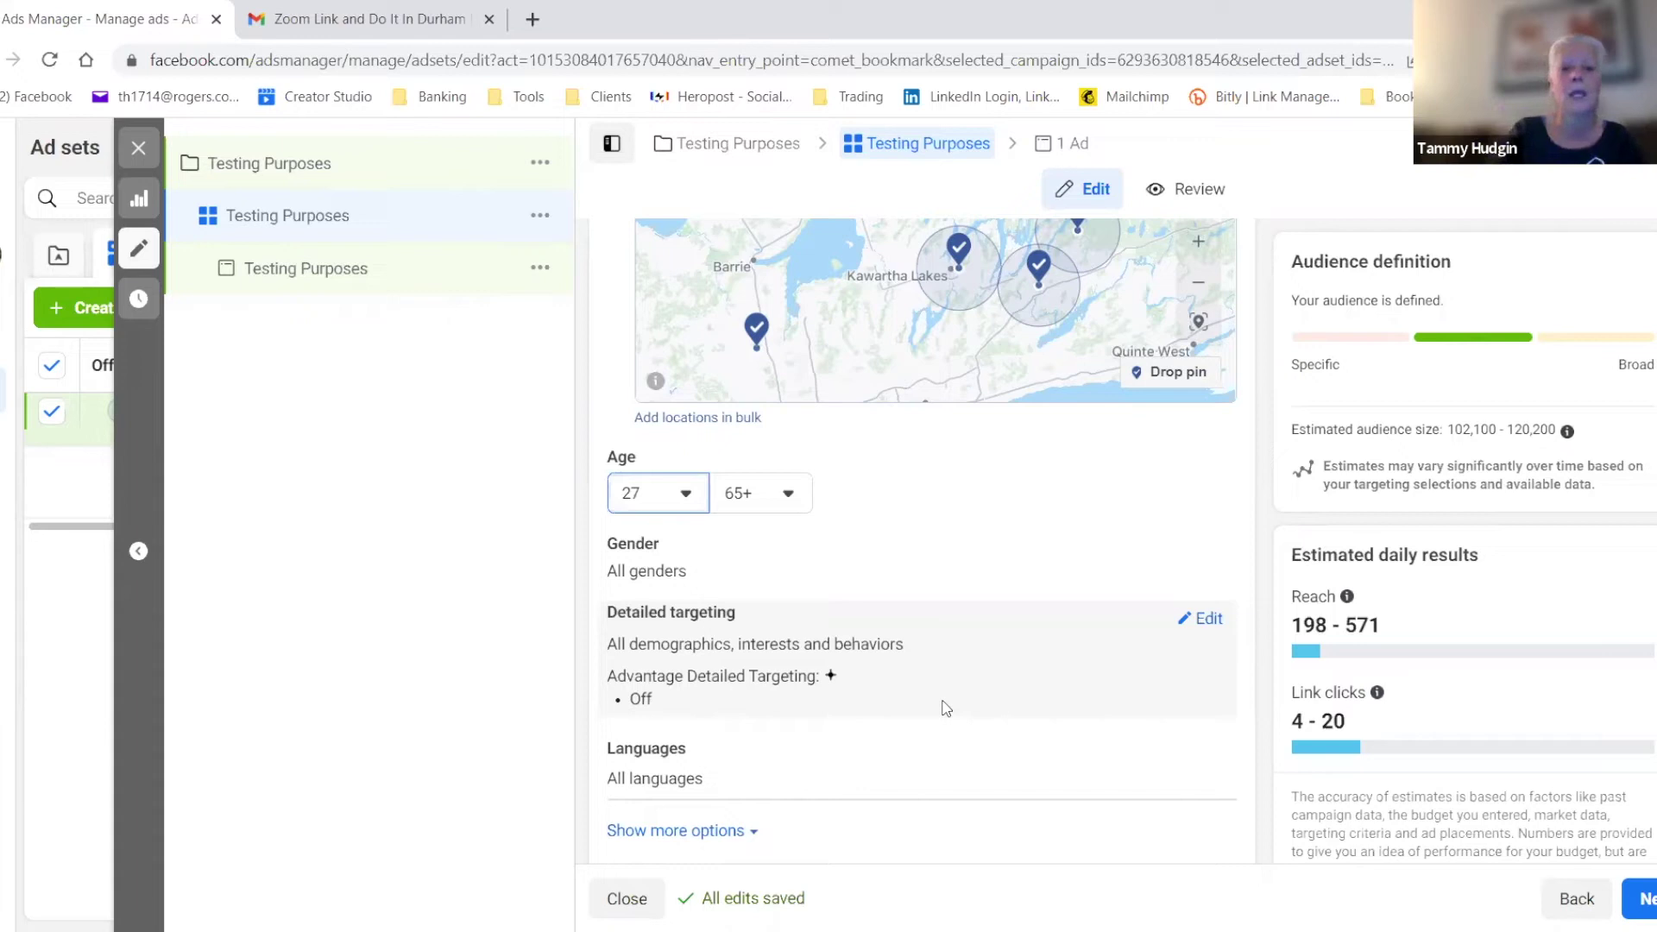
pyautogui.click(801, 504)
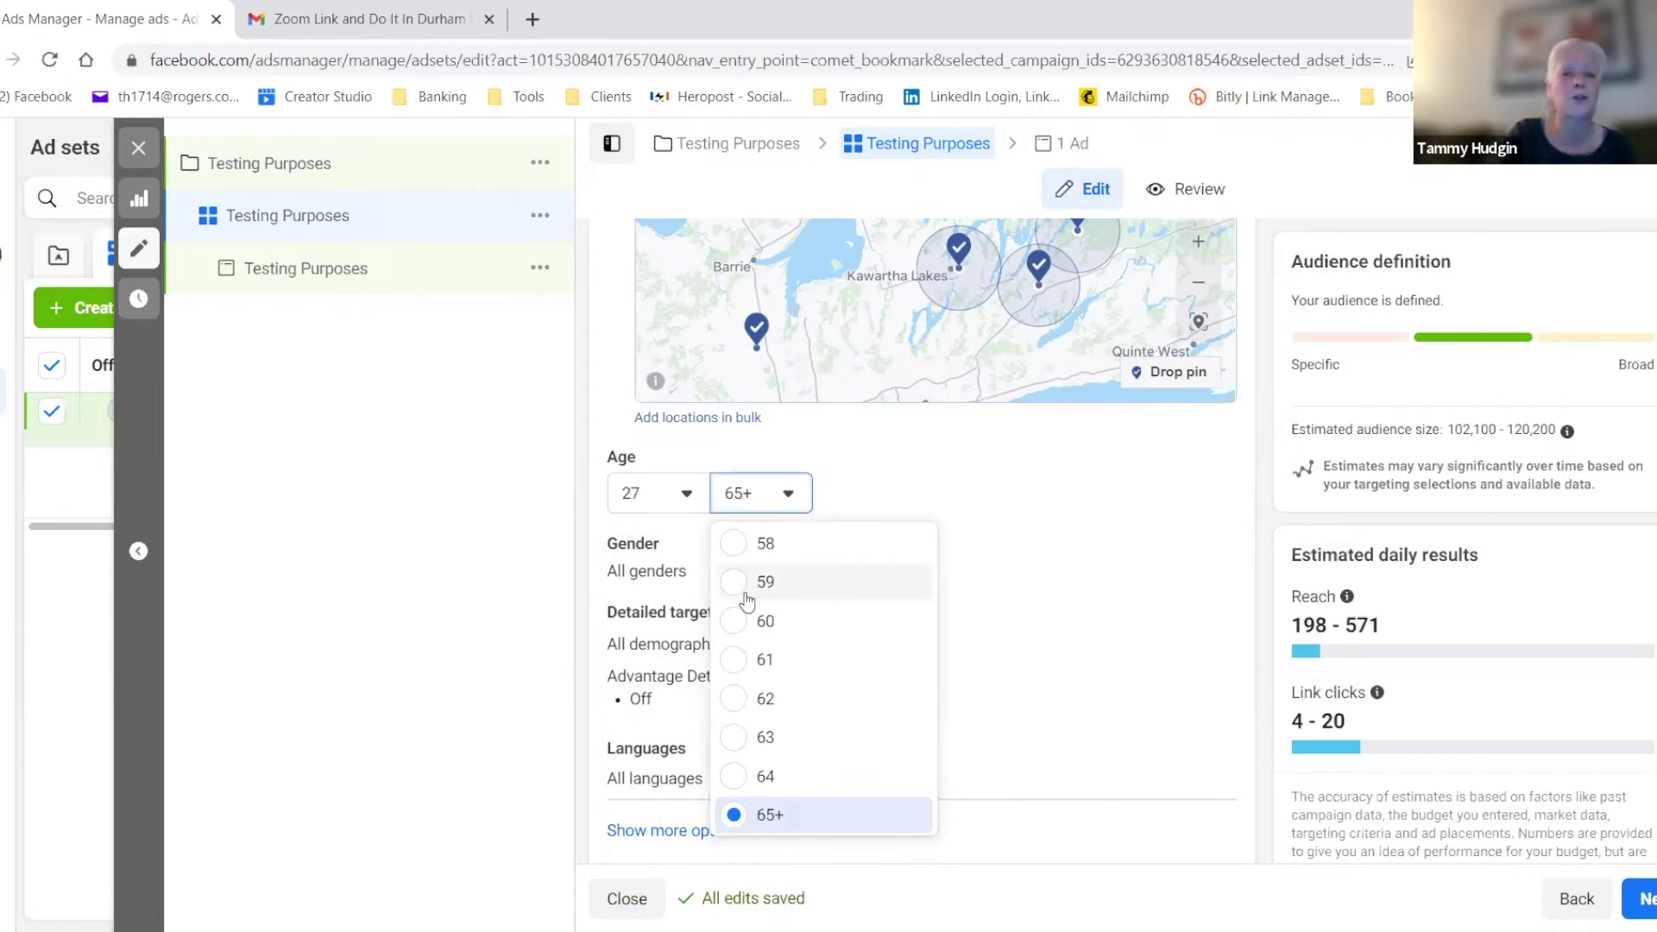
# Choose 59 as the maximum age, cutting the estimated audience to 71,900–84,600
pyautogui.press('Return')
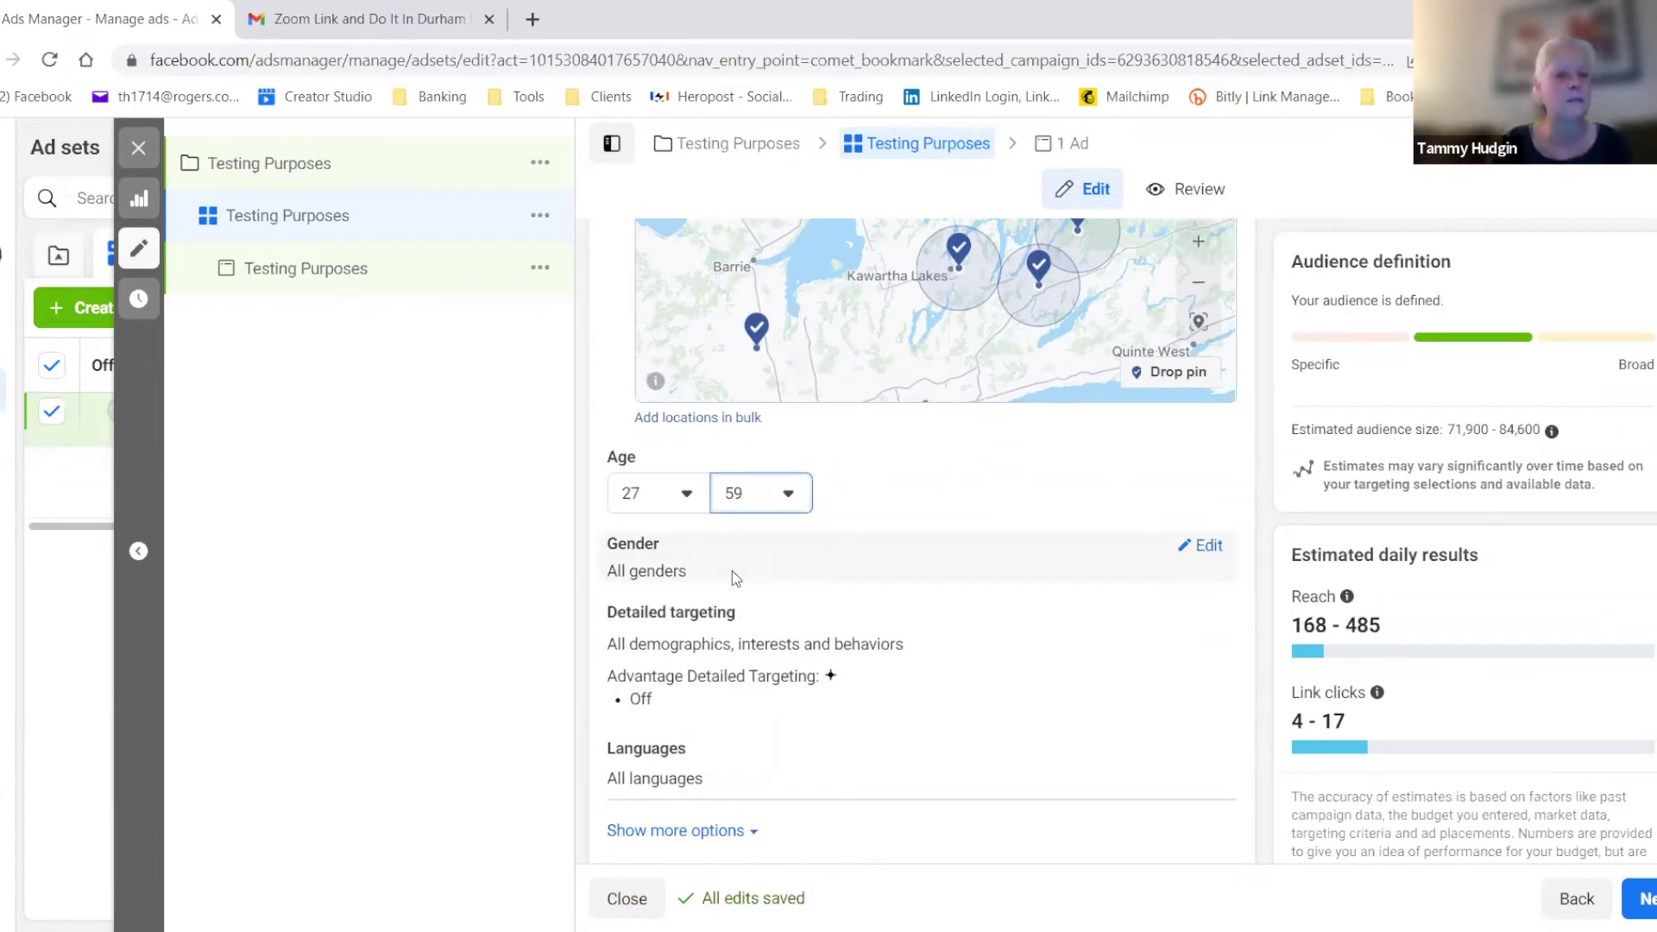
pyautogui.moveTo(723, 574); pyautogui.dragTo(643, 575)
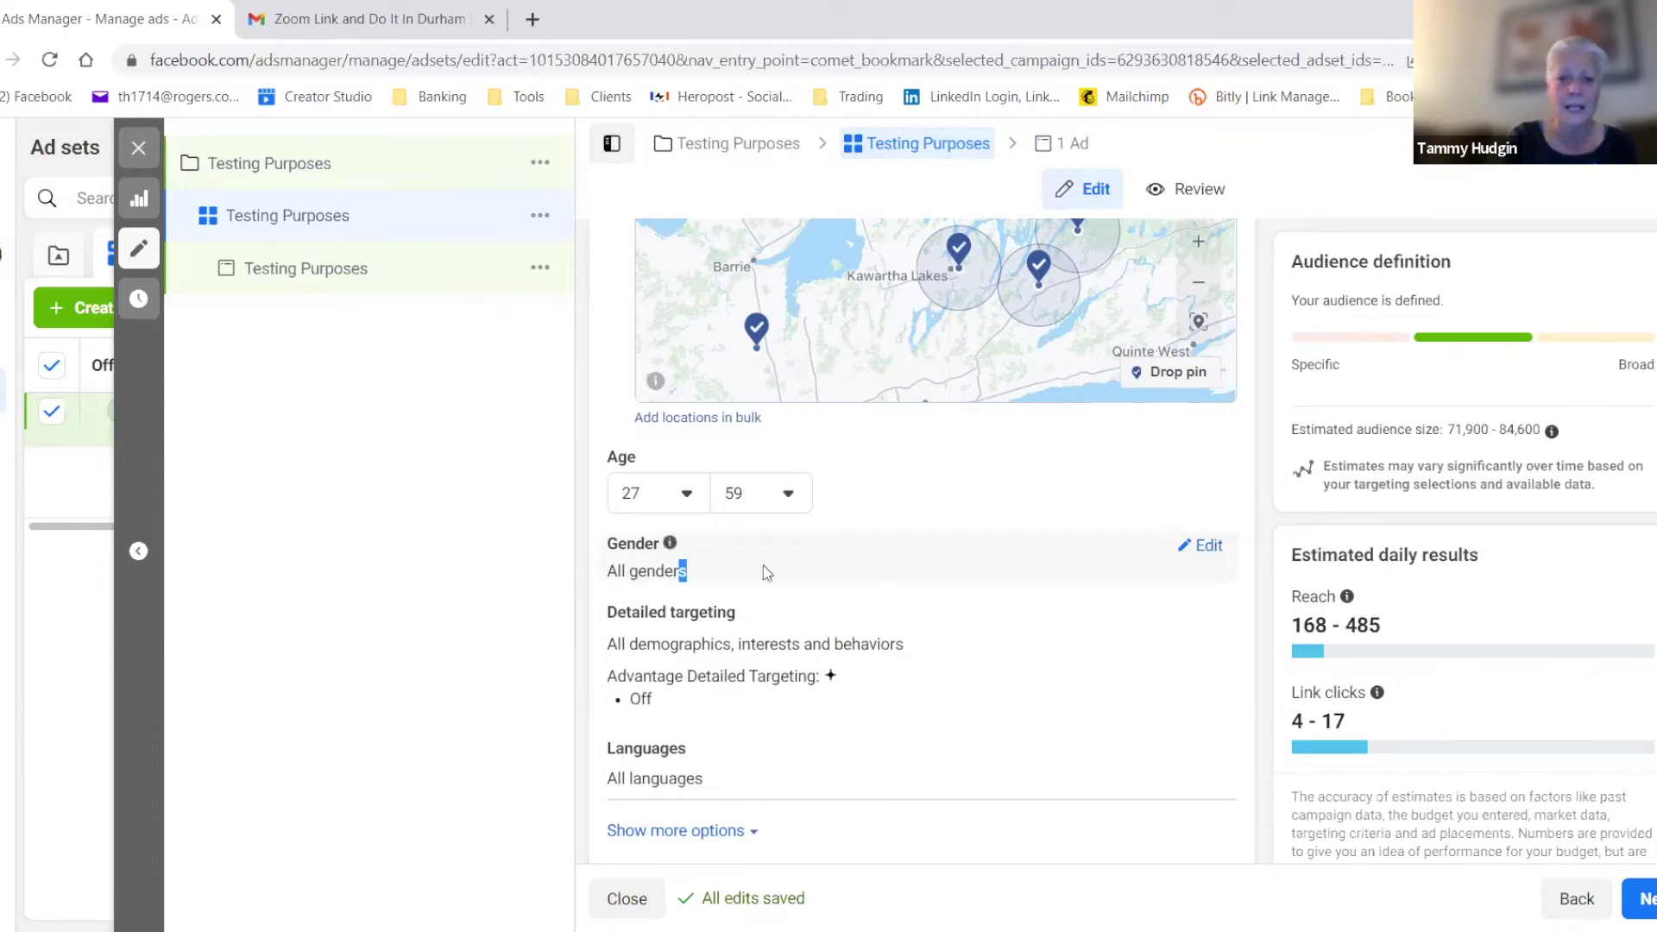
pyautogui.scroll(-3, 979, 604)
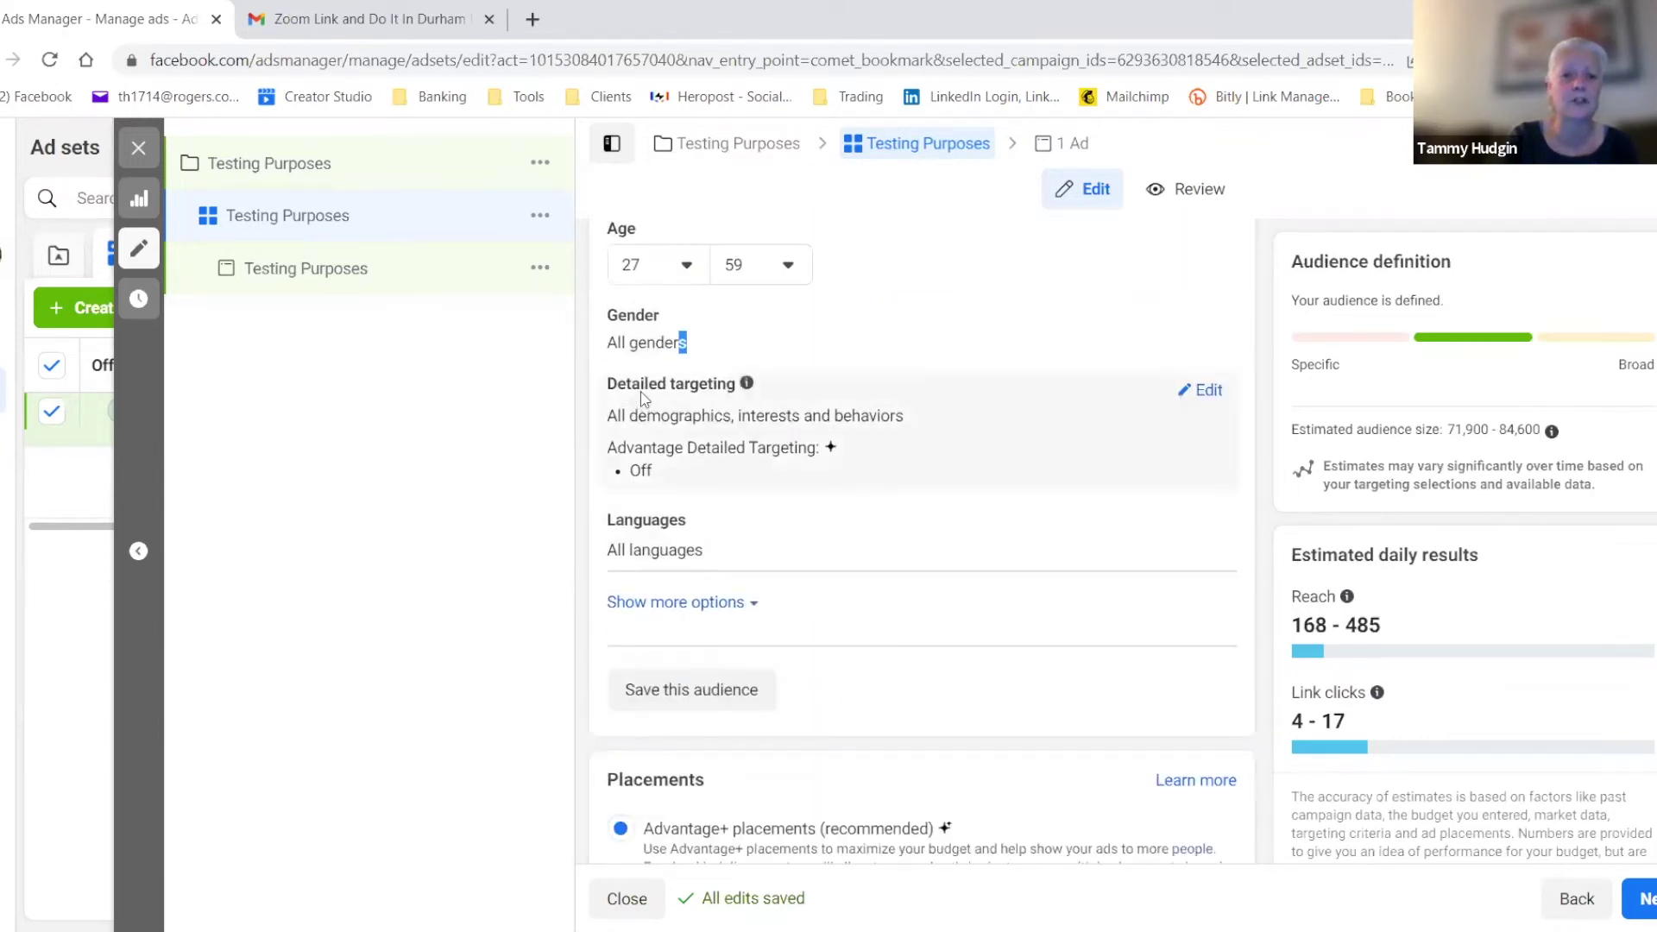
# Edit Detailed targeting and place the cursor in the demographics, interests or behaviors search box
pyautogui.click(1202, 395)
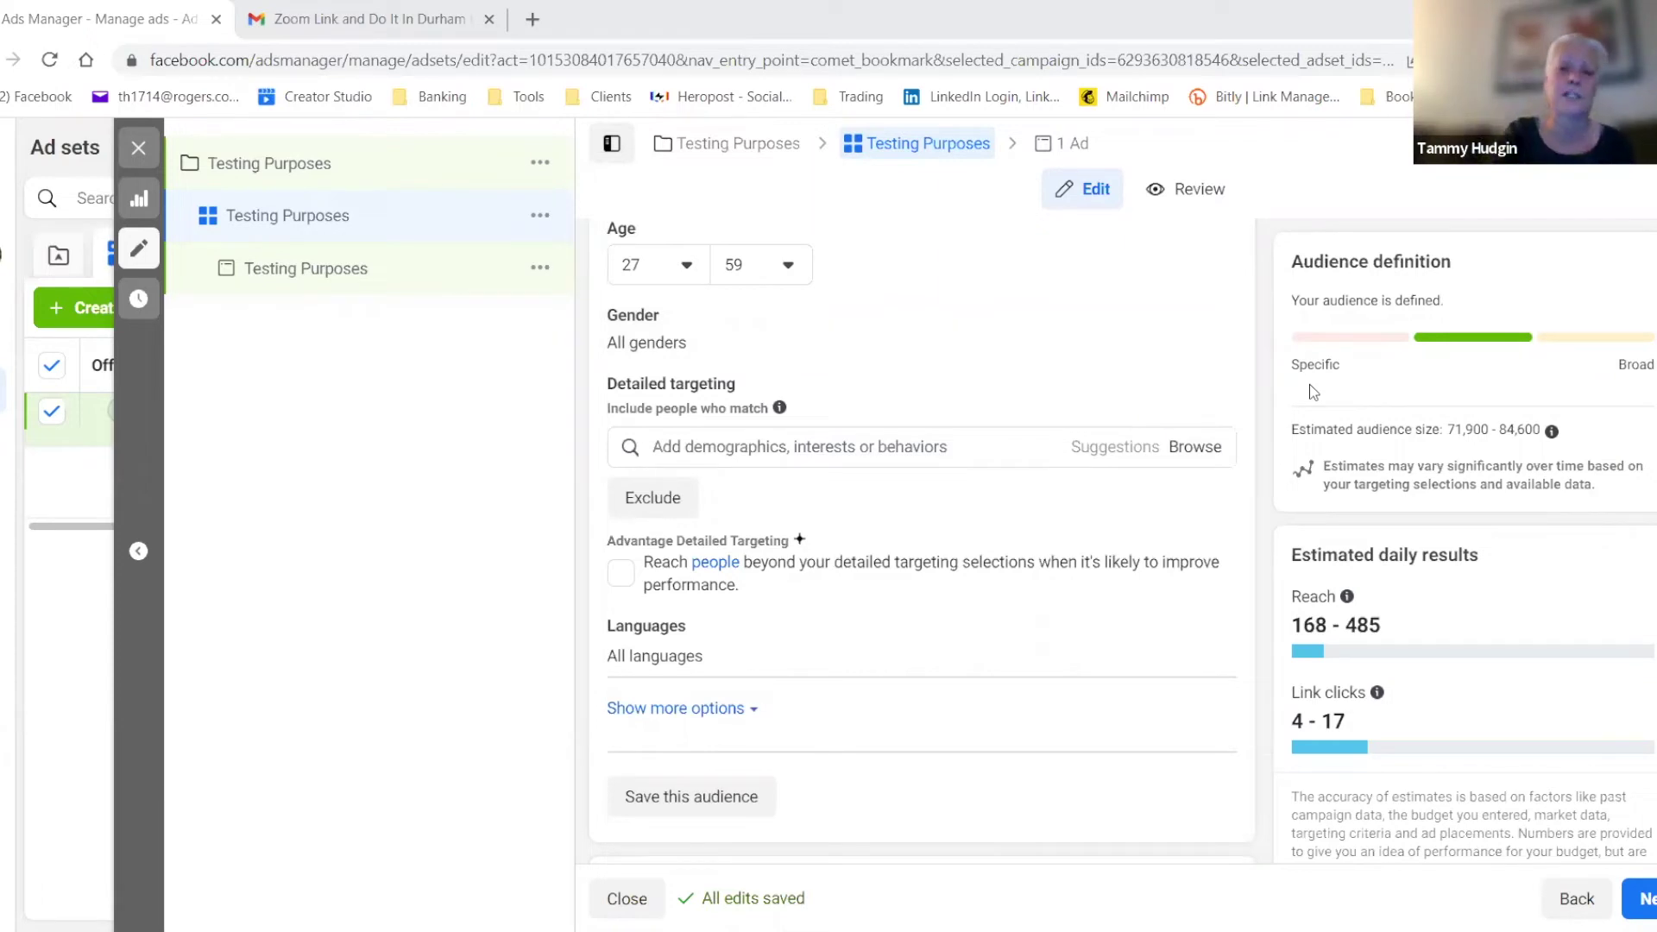
pyautogui.click(739, 446)
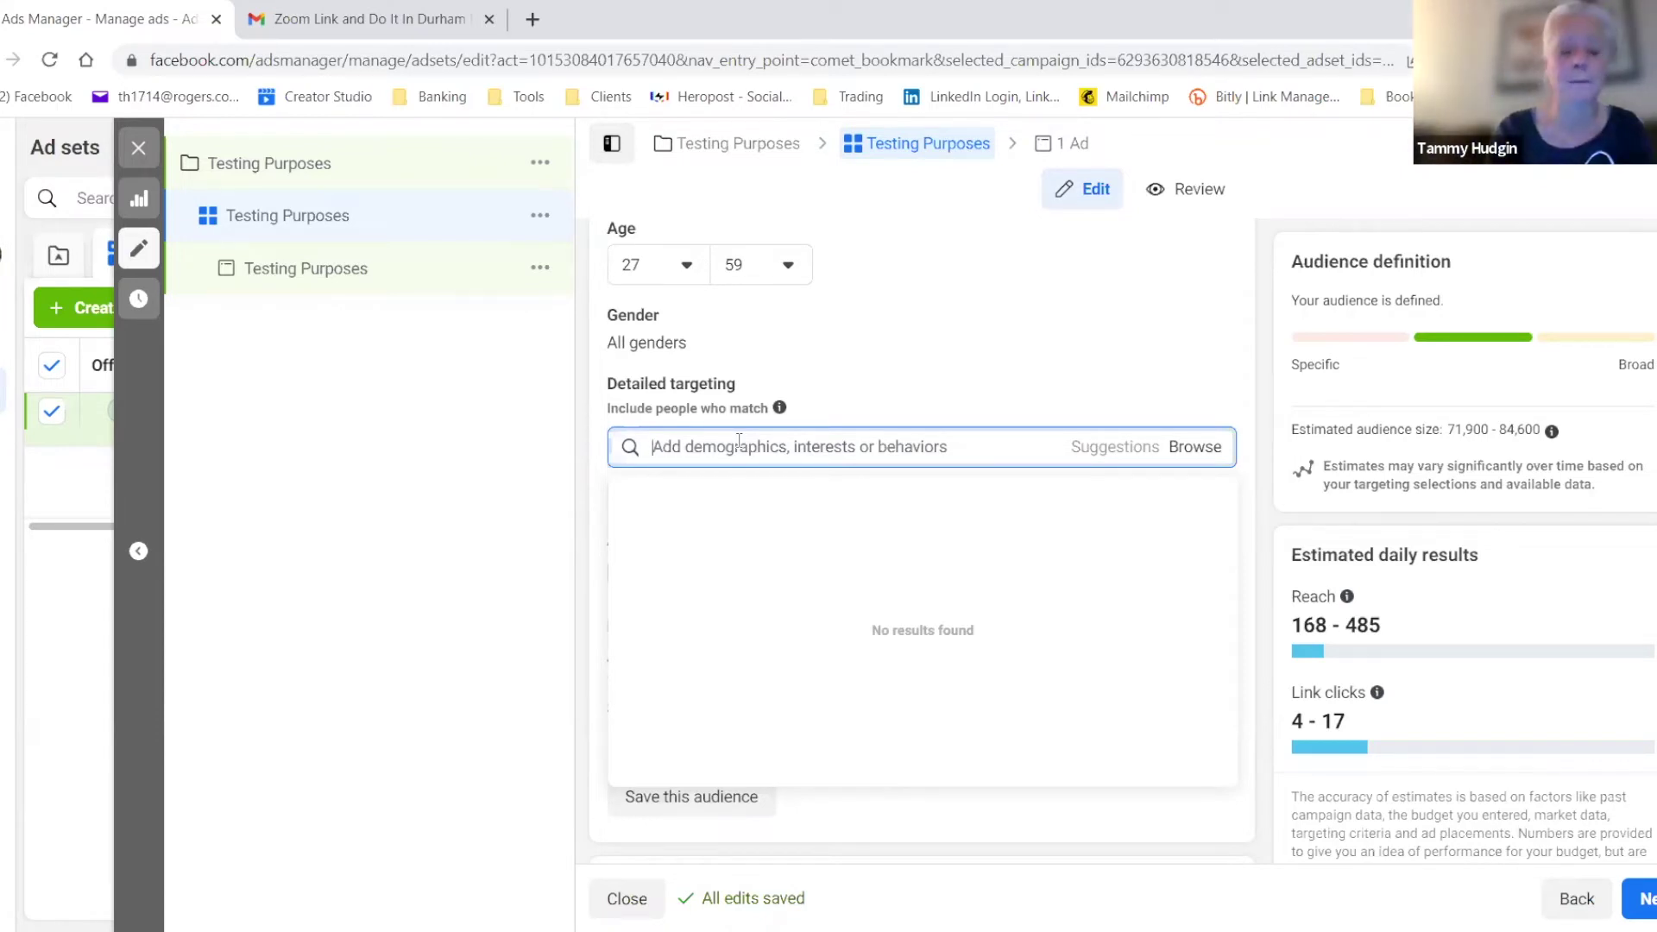
# Search 'royal lepage' and add Royal LePage (real estate) as a targeted interest
pyautogui.write('royal lepage')
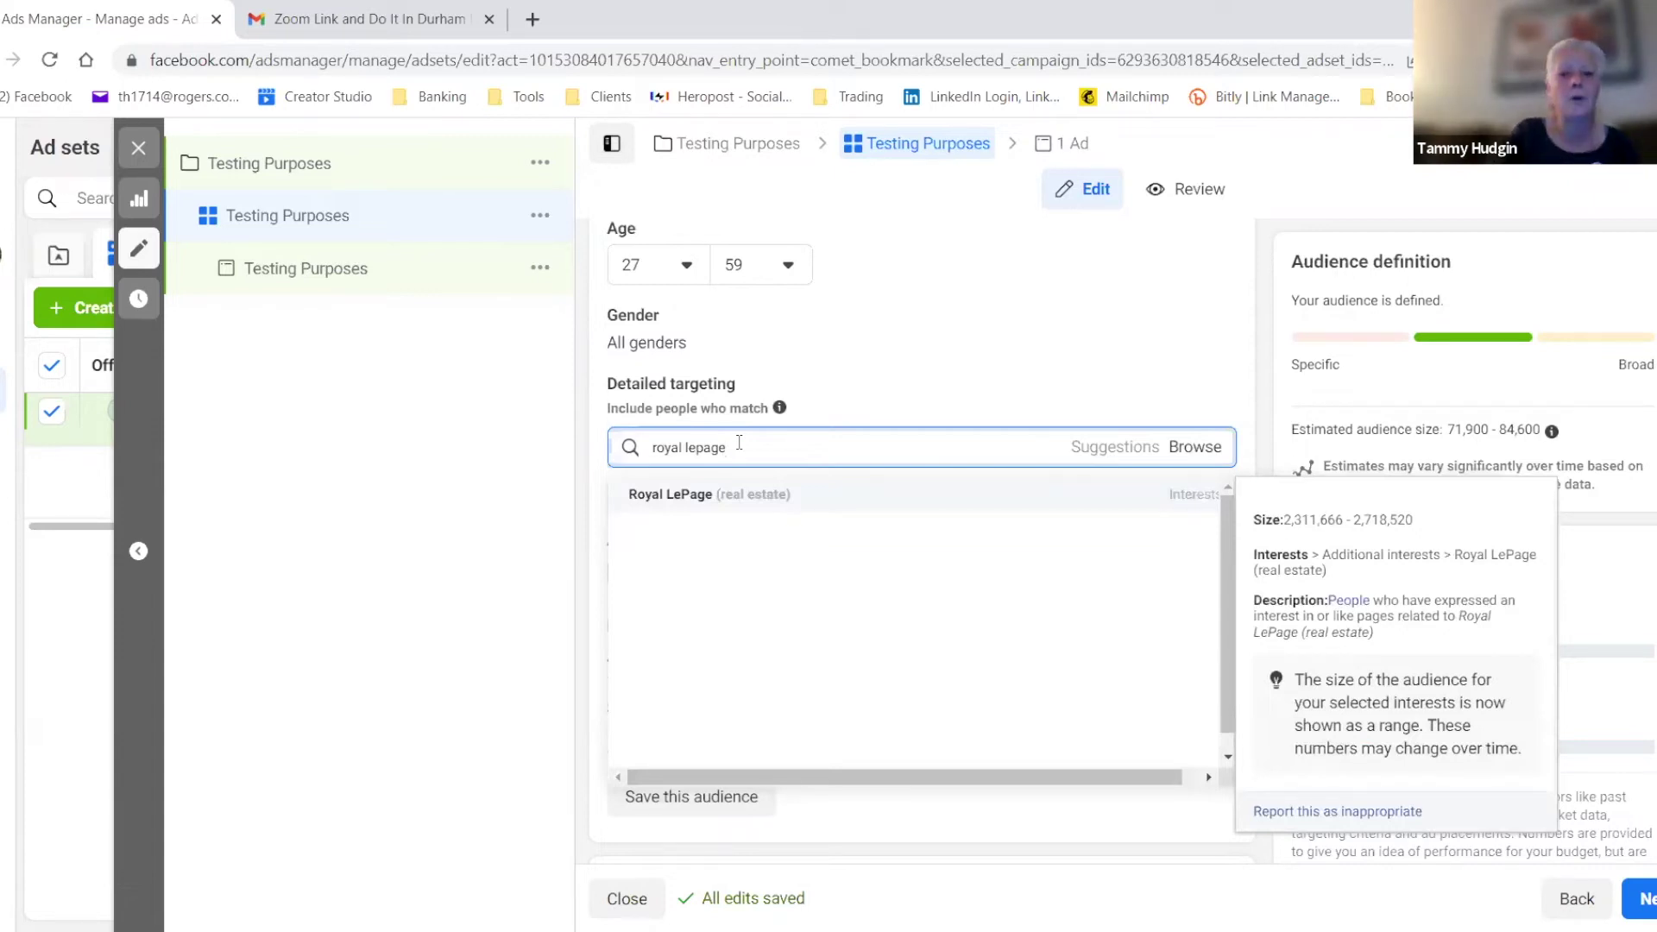
pyautogui.click(727, 500)
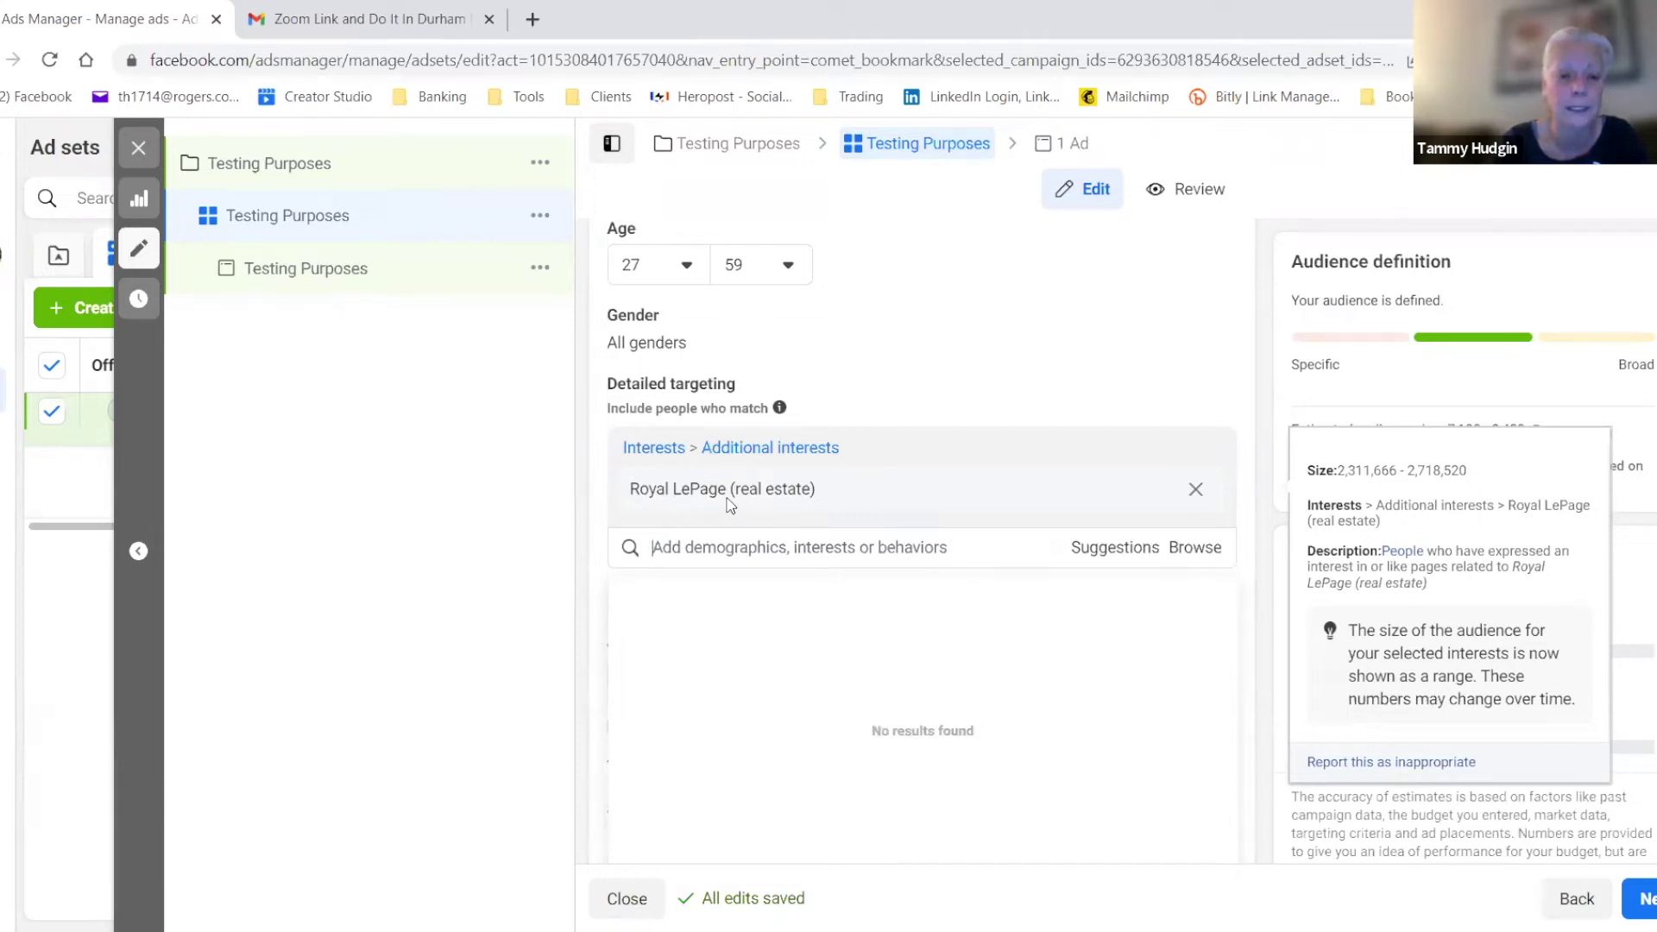
# Search 'century 21' and add Century 21 Real Estate as an interest, then search 'walmart'
pyautogui.write('century')
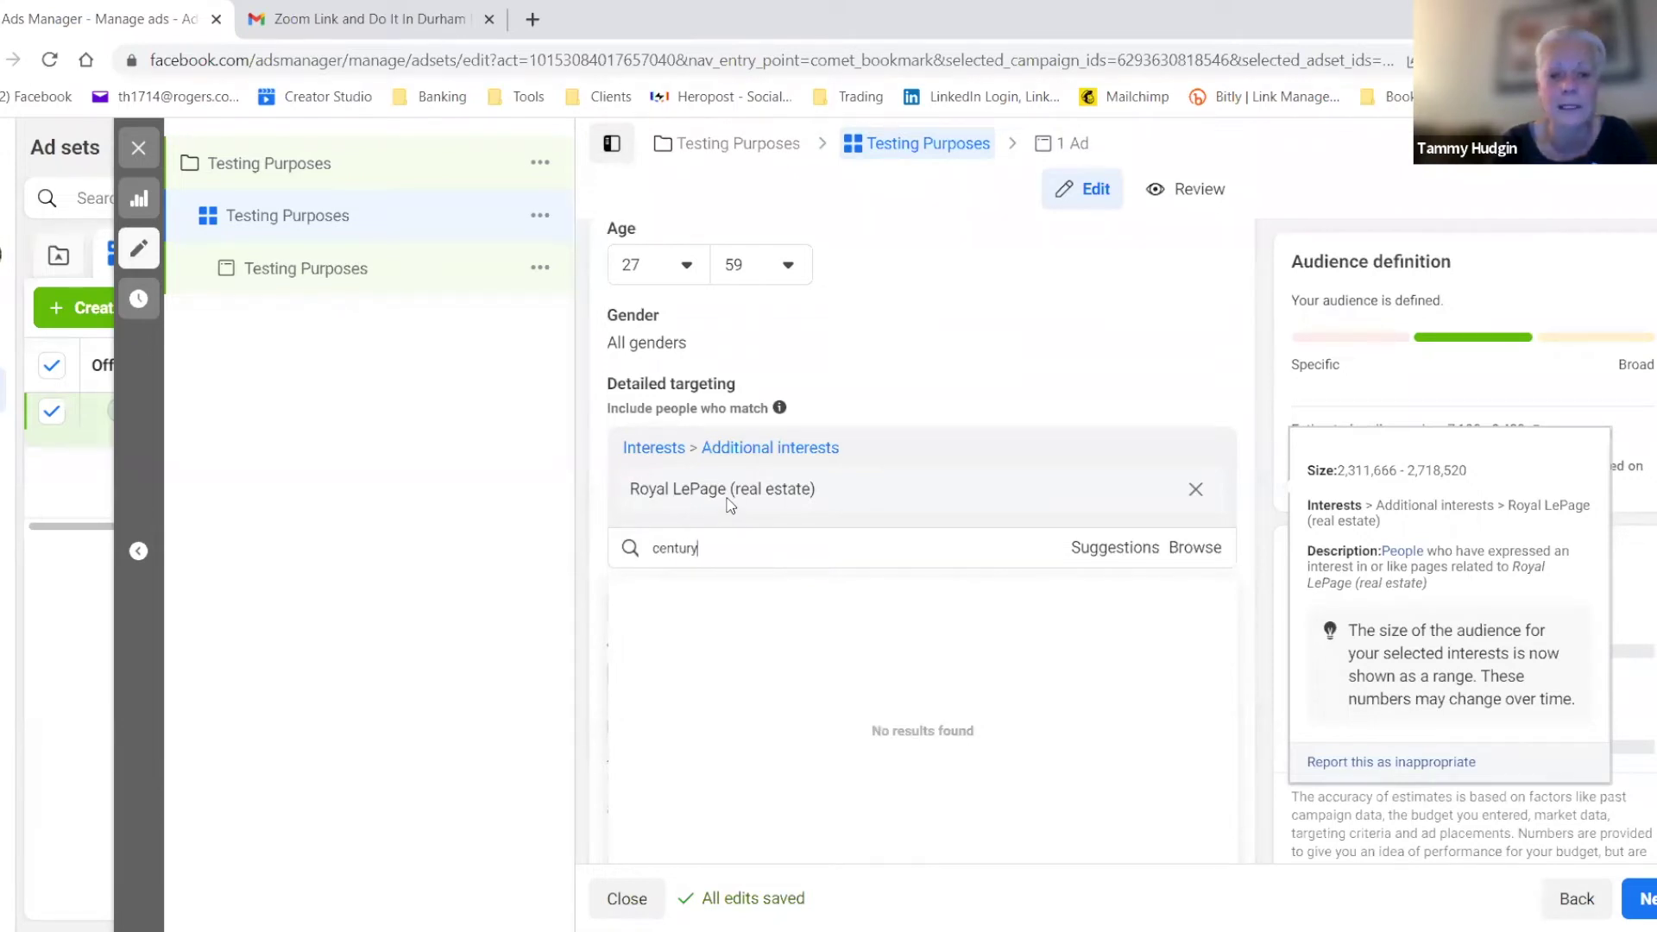
pyautogui.write(' 21')
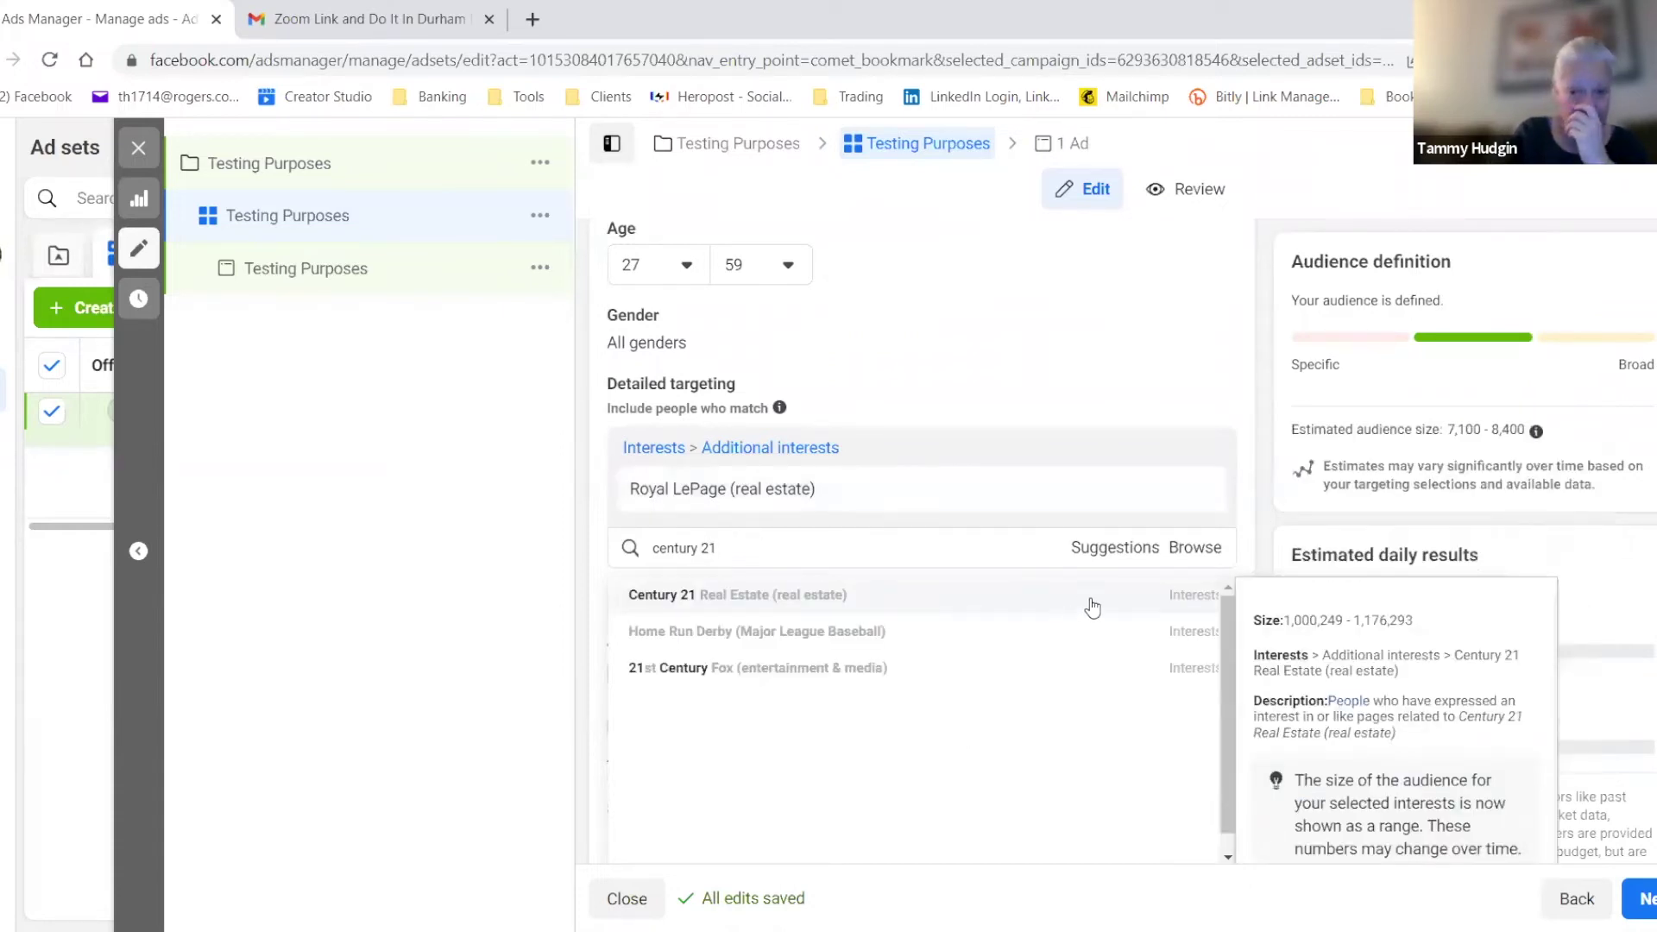
pyautogui.click(873, 604)
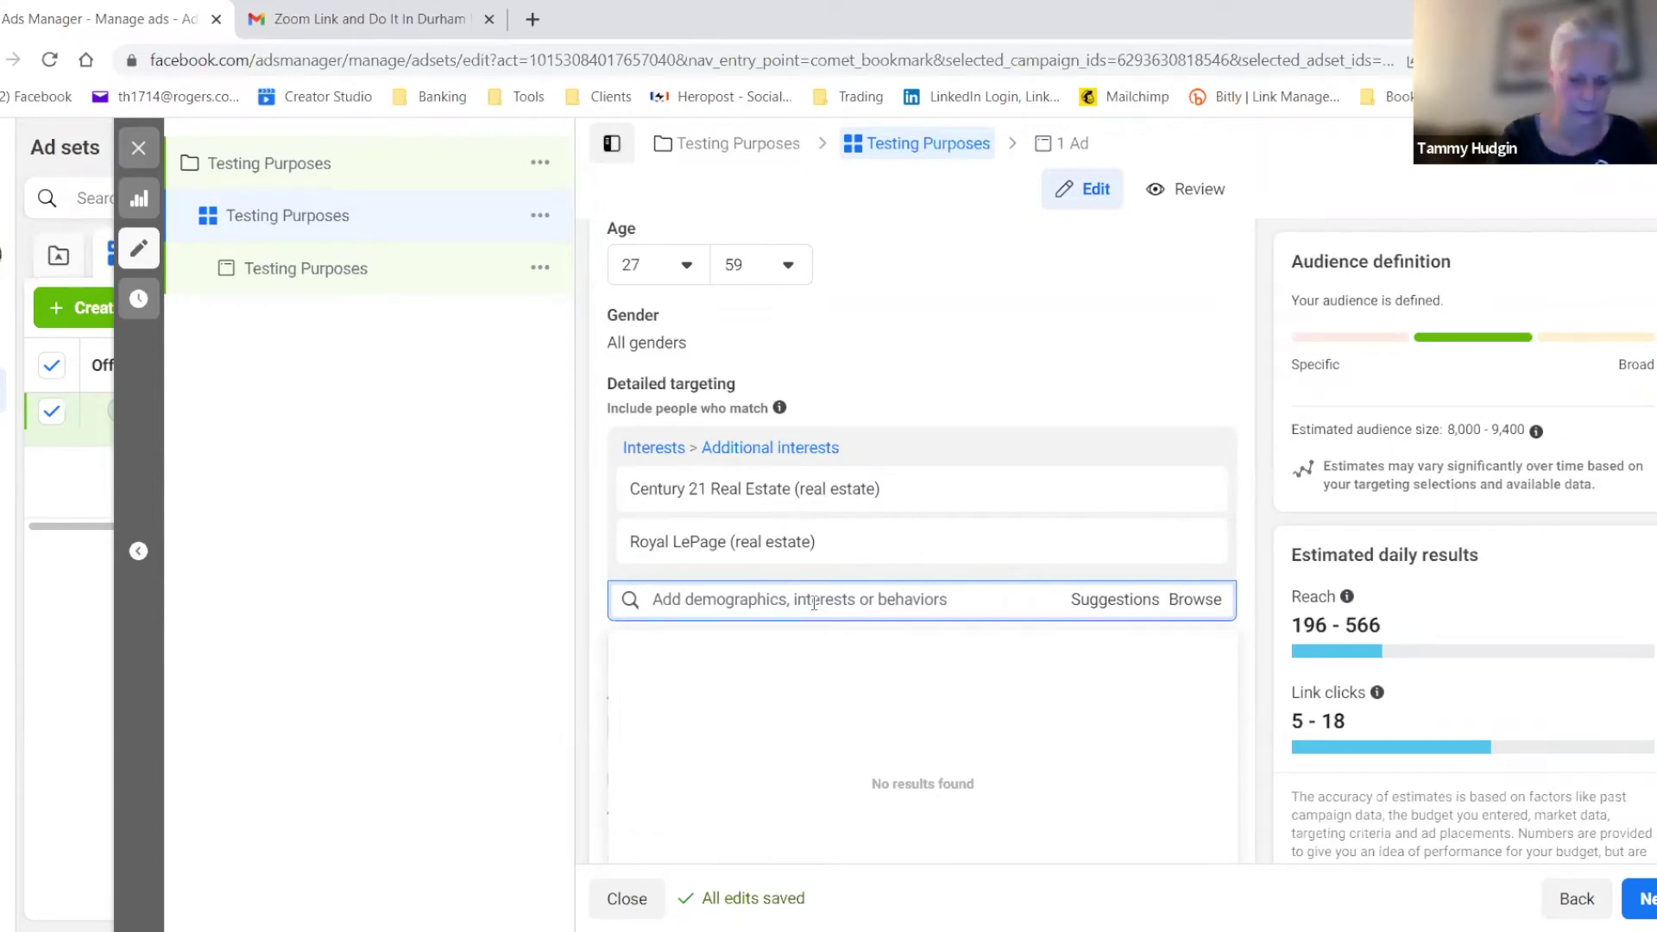
pyautogui.write('walmart')
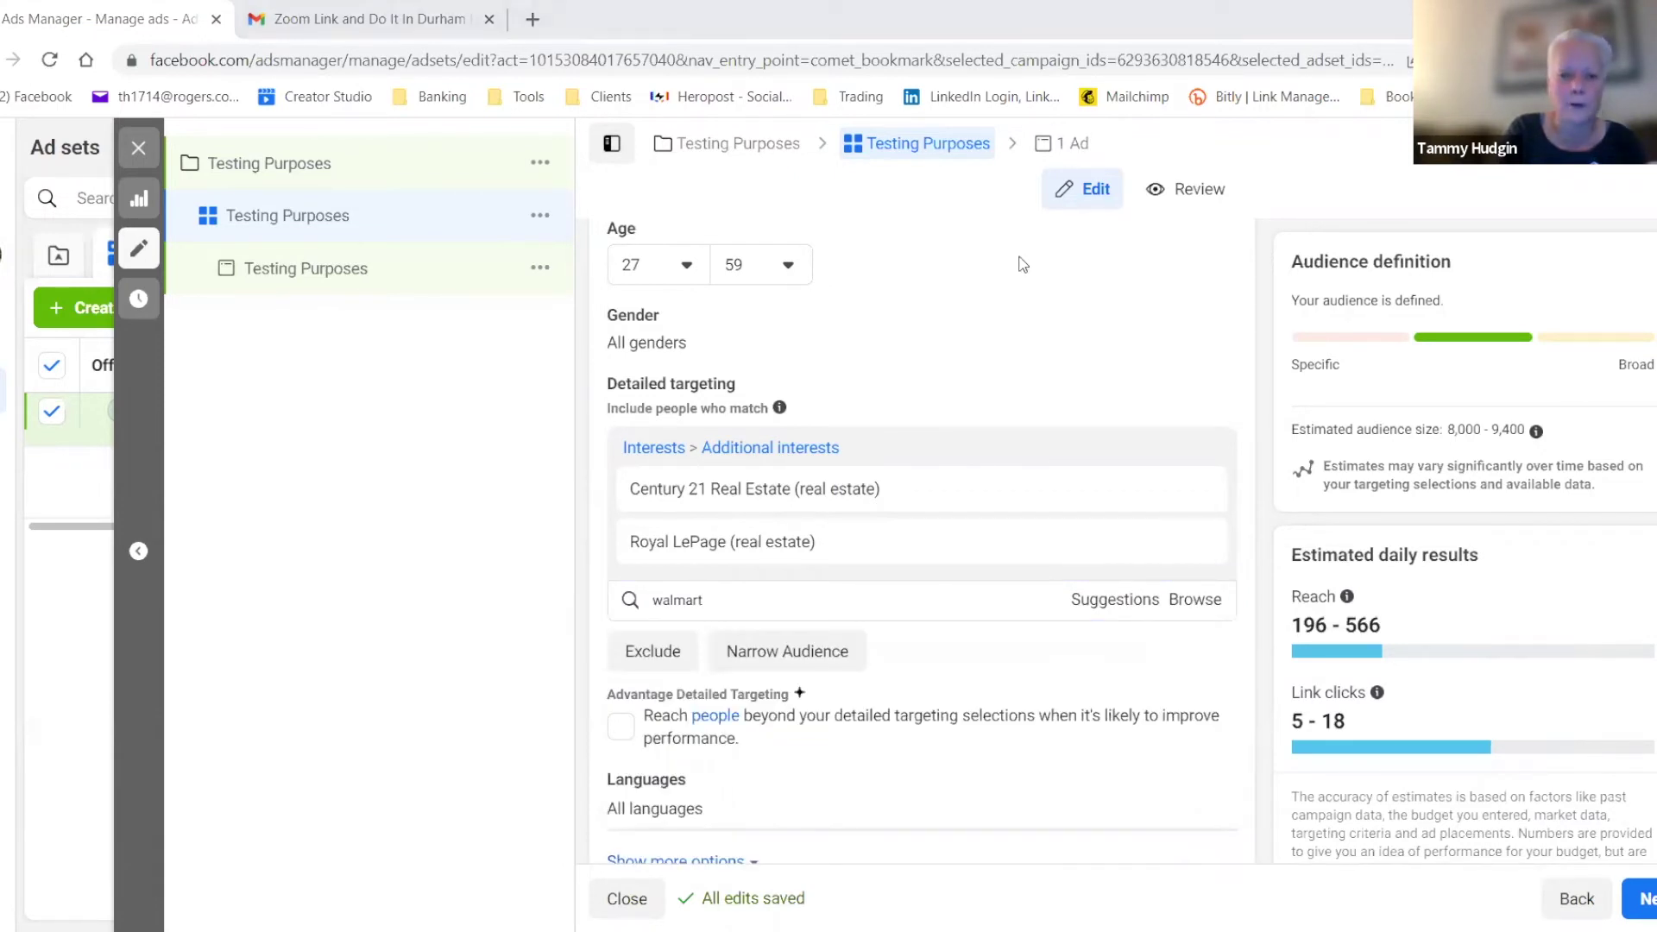
# Clear the 'walmart' search and switch to browsing the Demographics, Interests and Behaviors categories
pyautogui.click(854, 603)
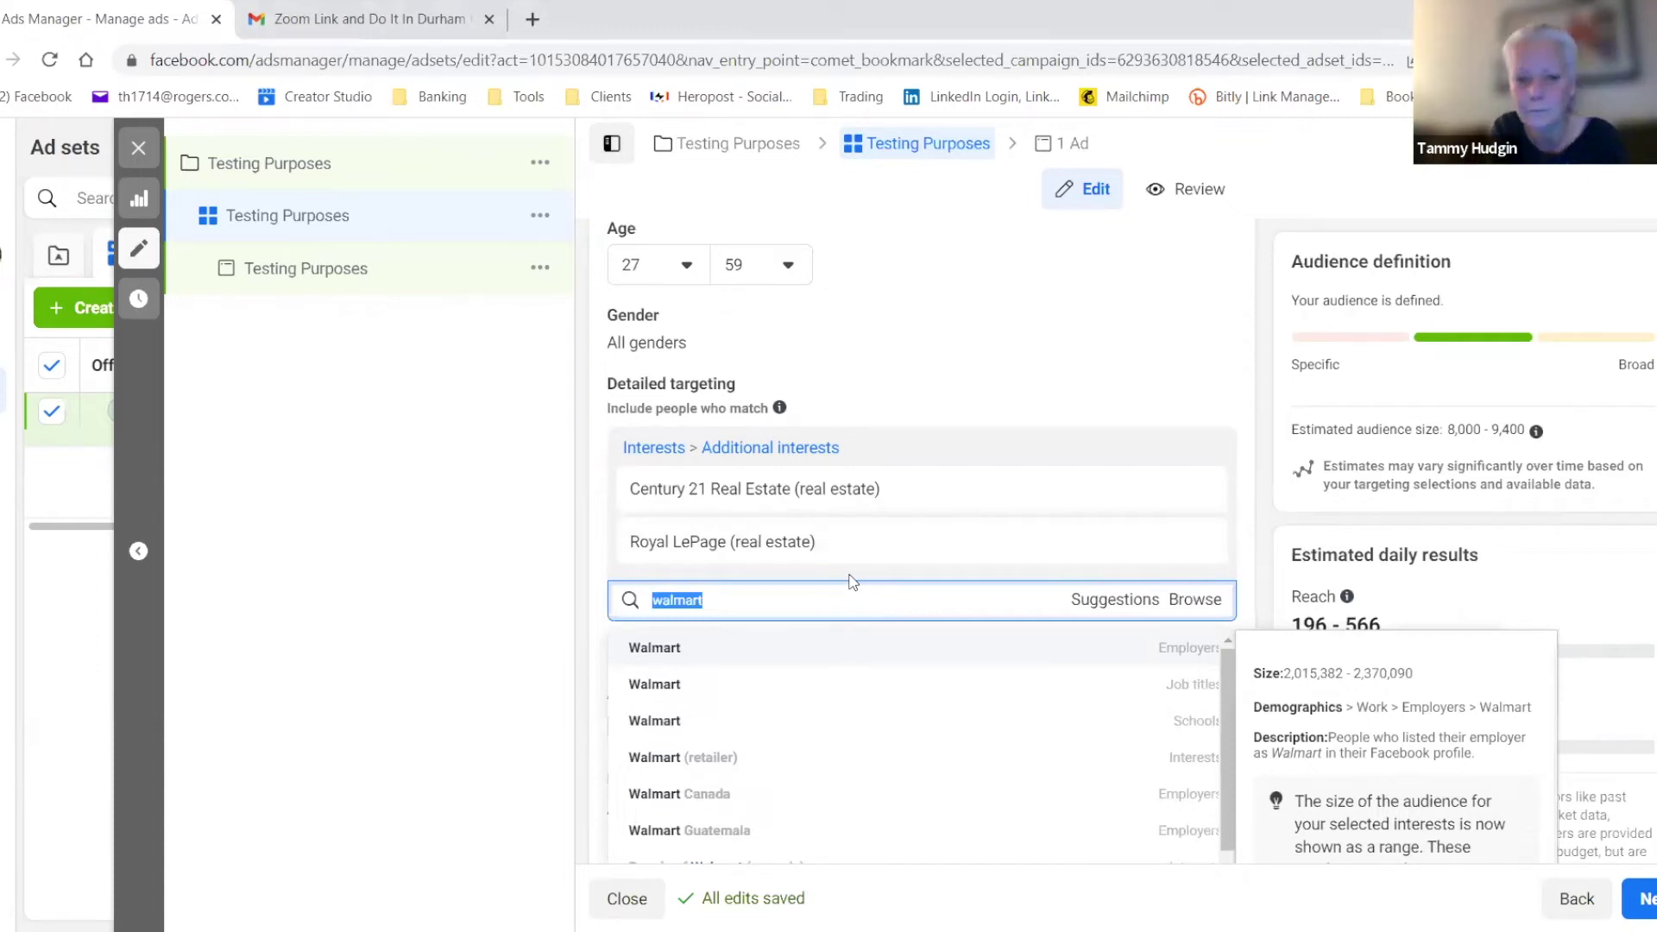
pyautogui.press('BackSpace')
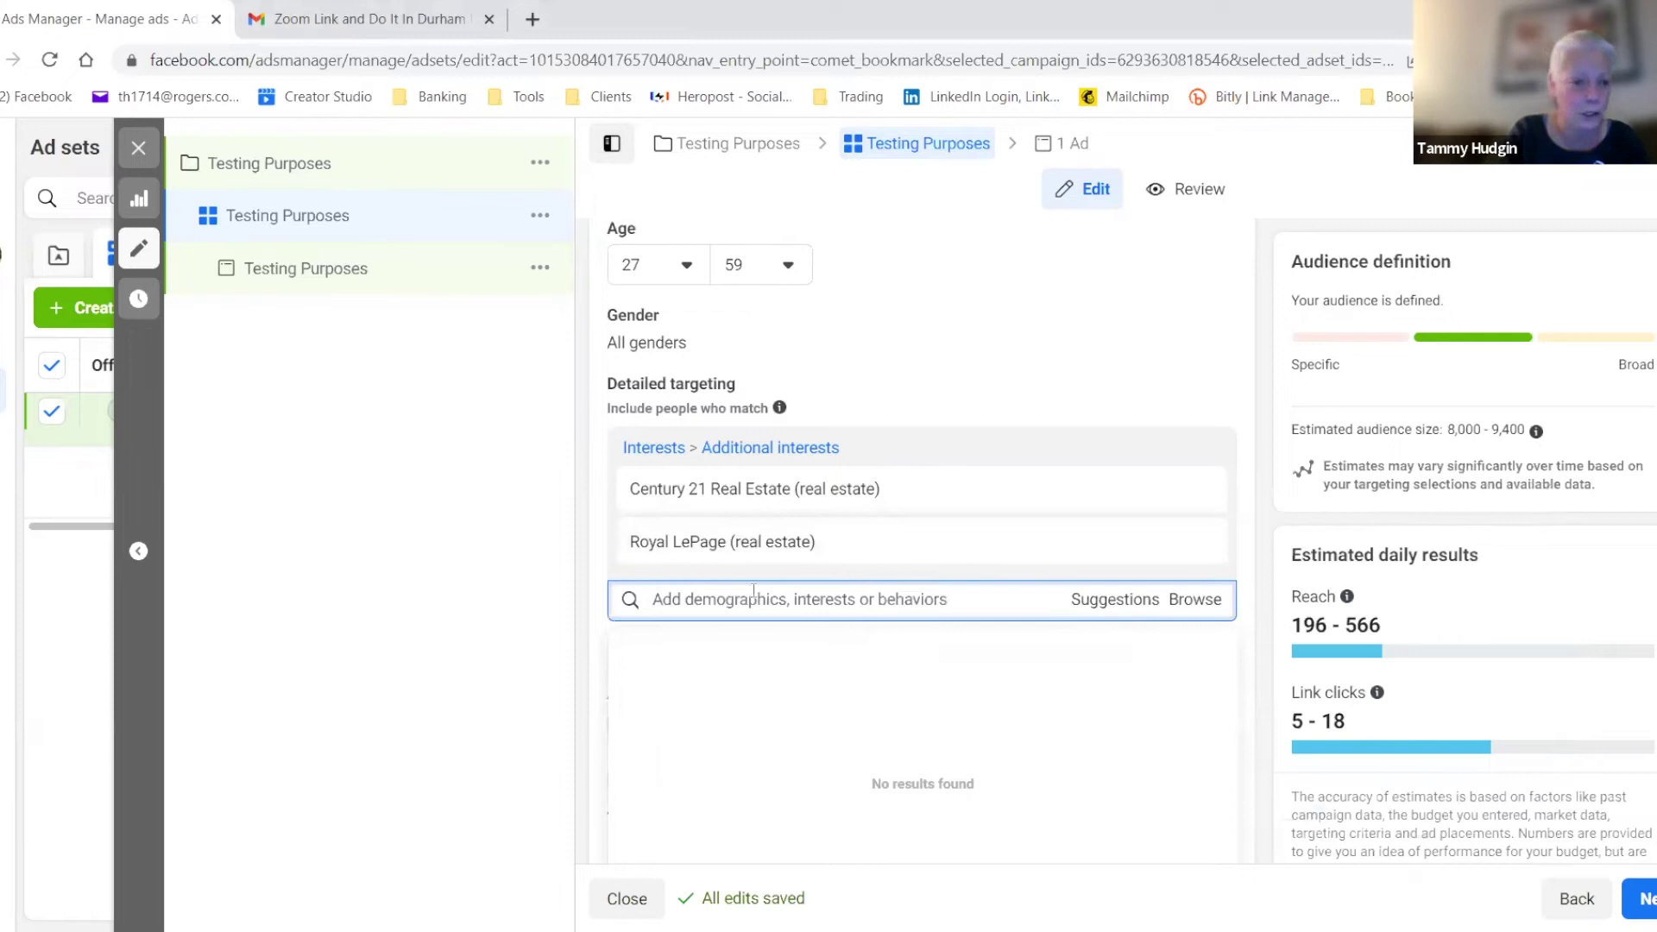
pyautogui.click(1189, 600)
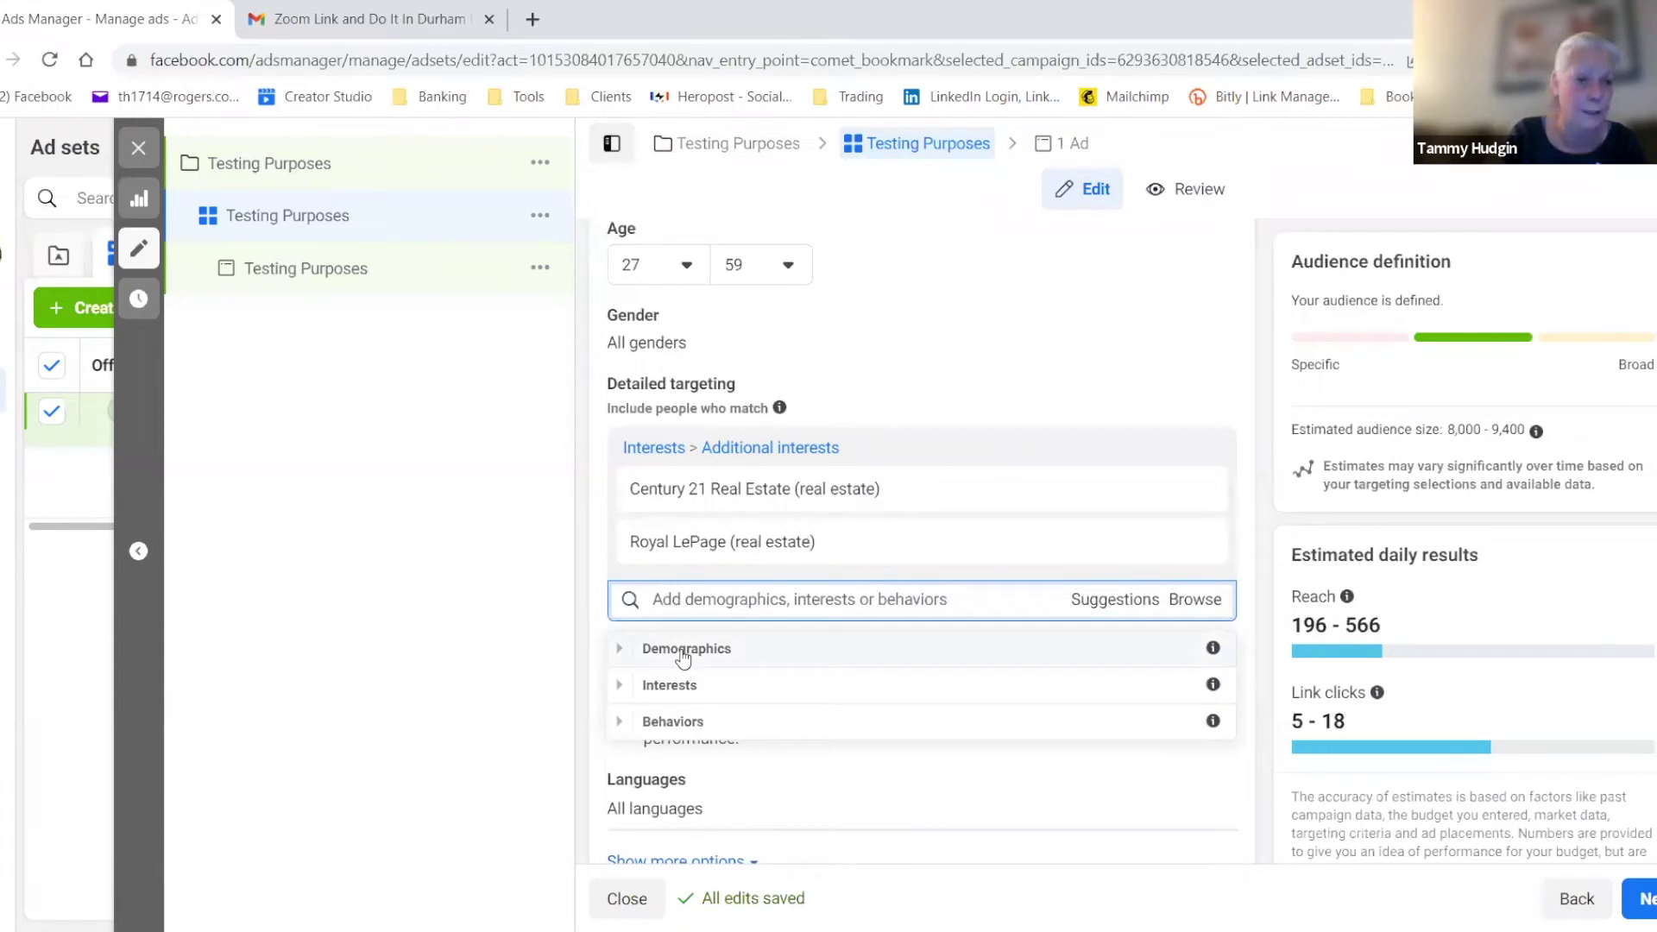
# Expand the Demographics category and scroll through it before dismissing the list
pyautogui.click(850, 649)
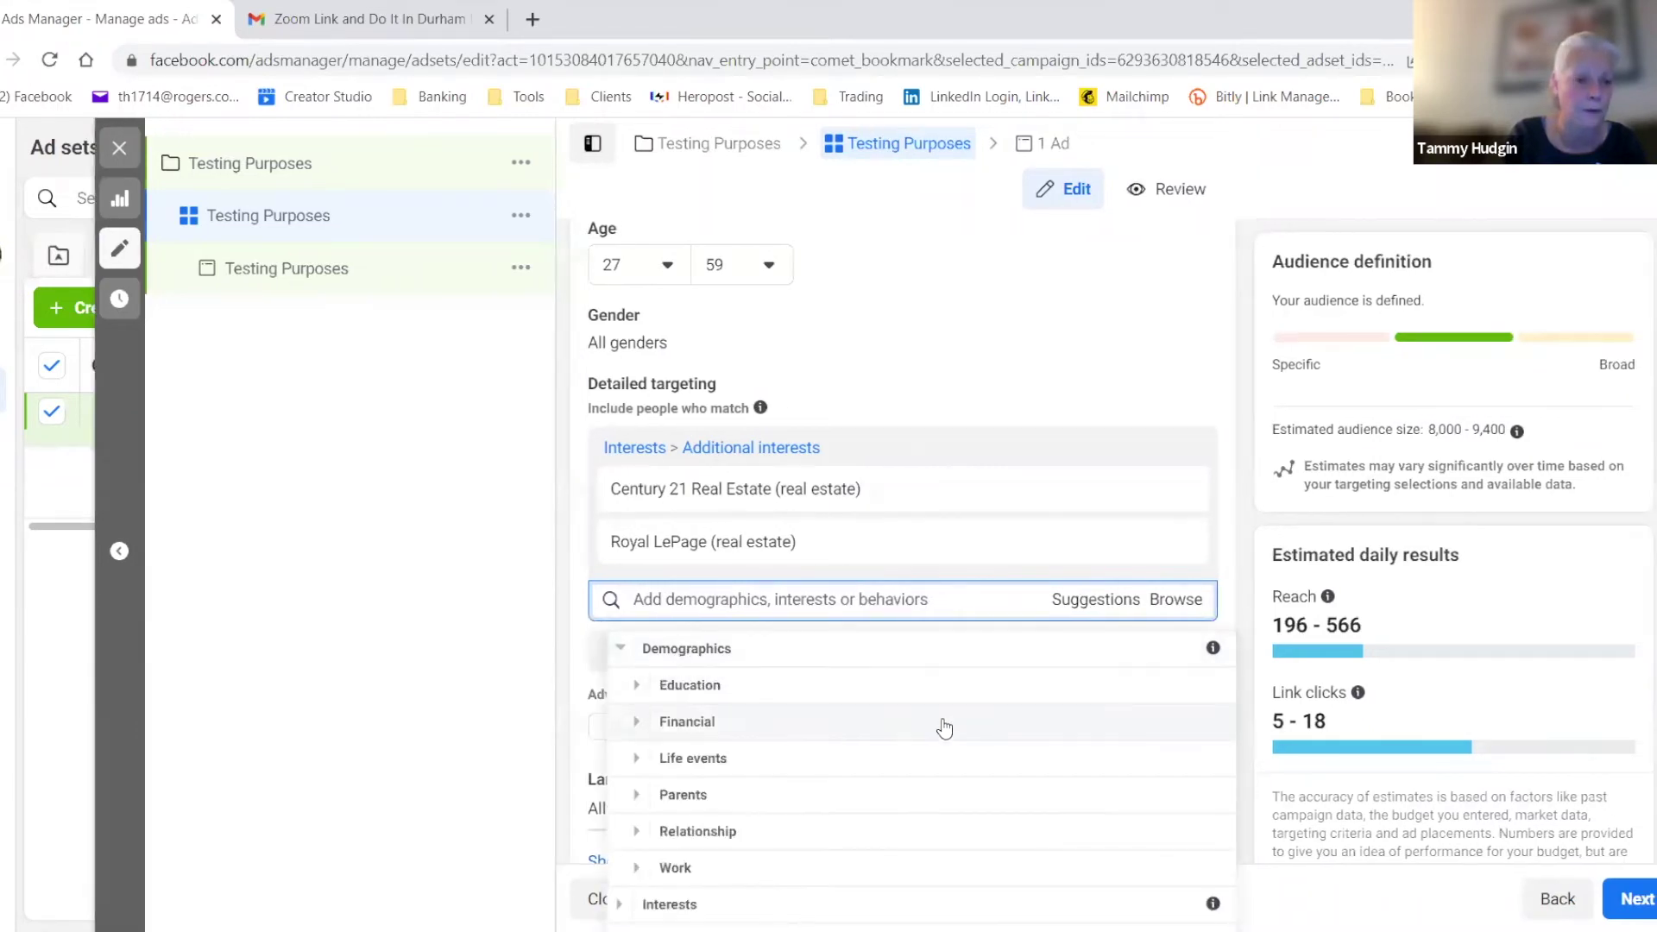
pyautogui.scroll(-3, 1078, 621)
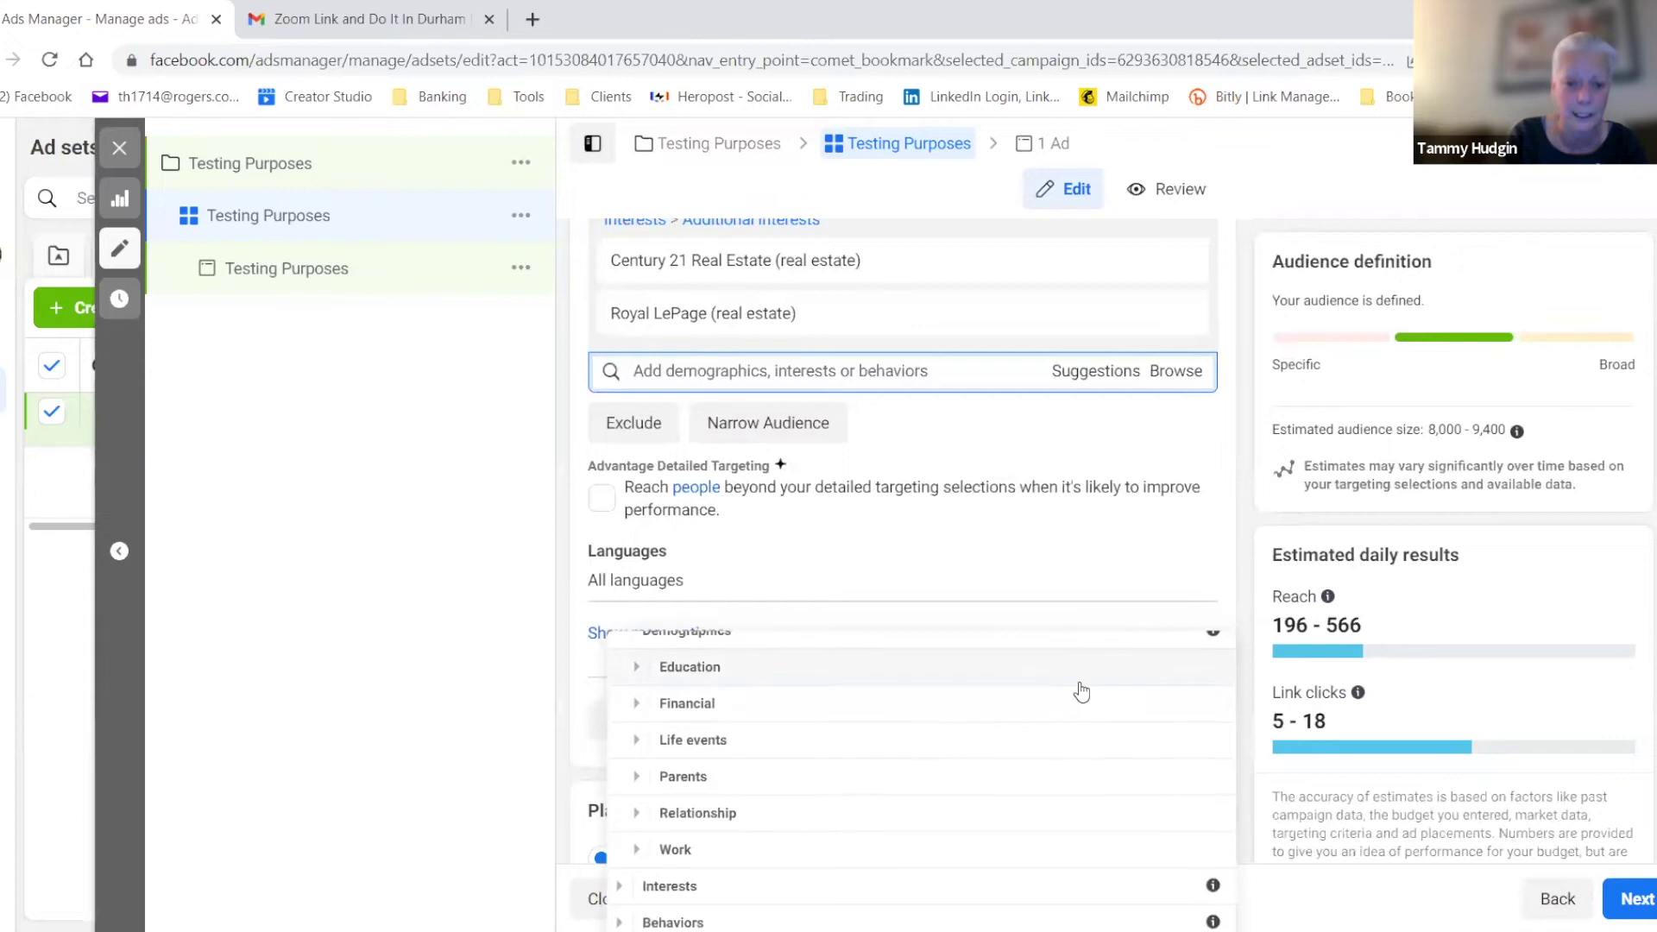
pyautogui.scroll(-5, 902, 431)
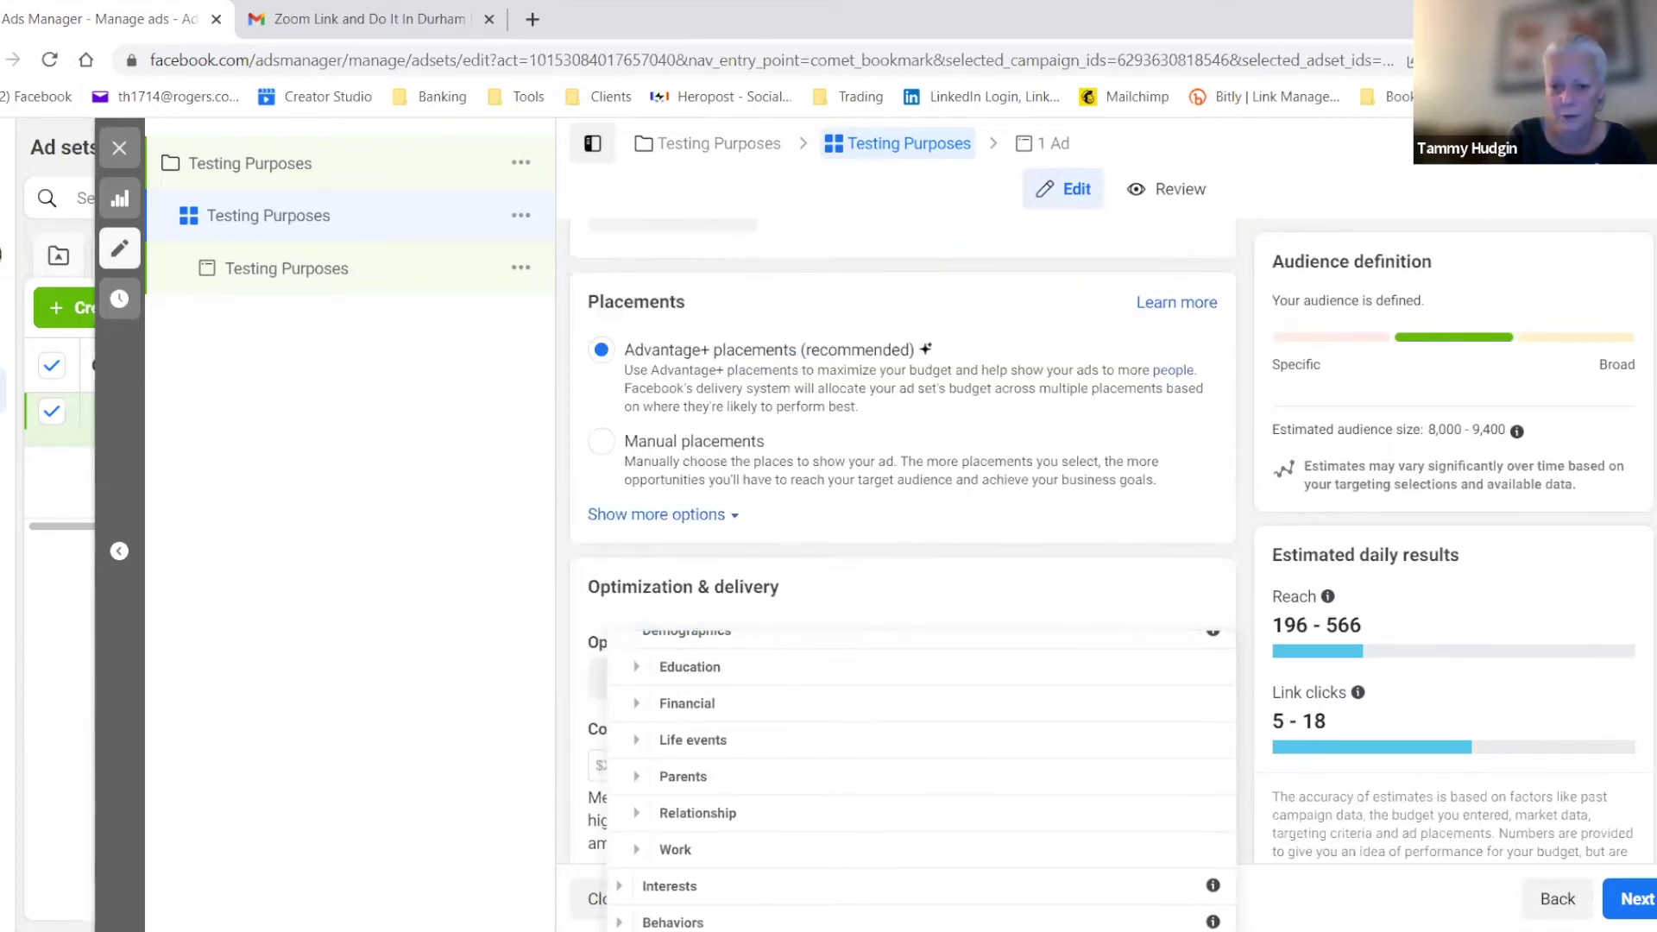
pyautogui.scroll(7, 837, 798)
pyautogui.click(758, 827)
pyautogui.scroll(-2, 949, 604)
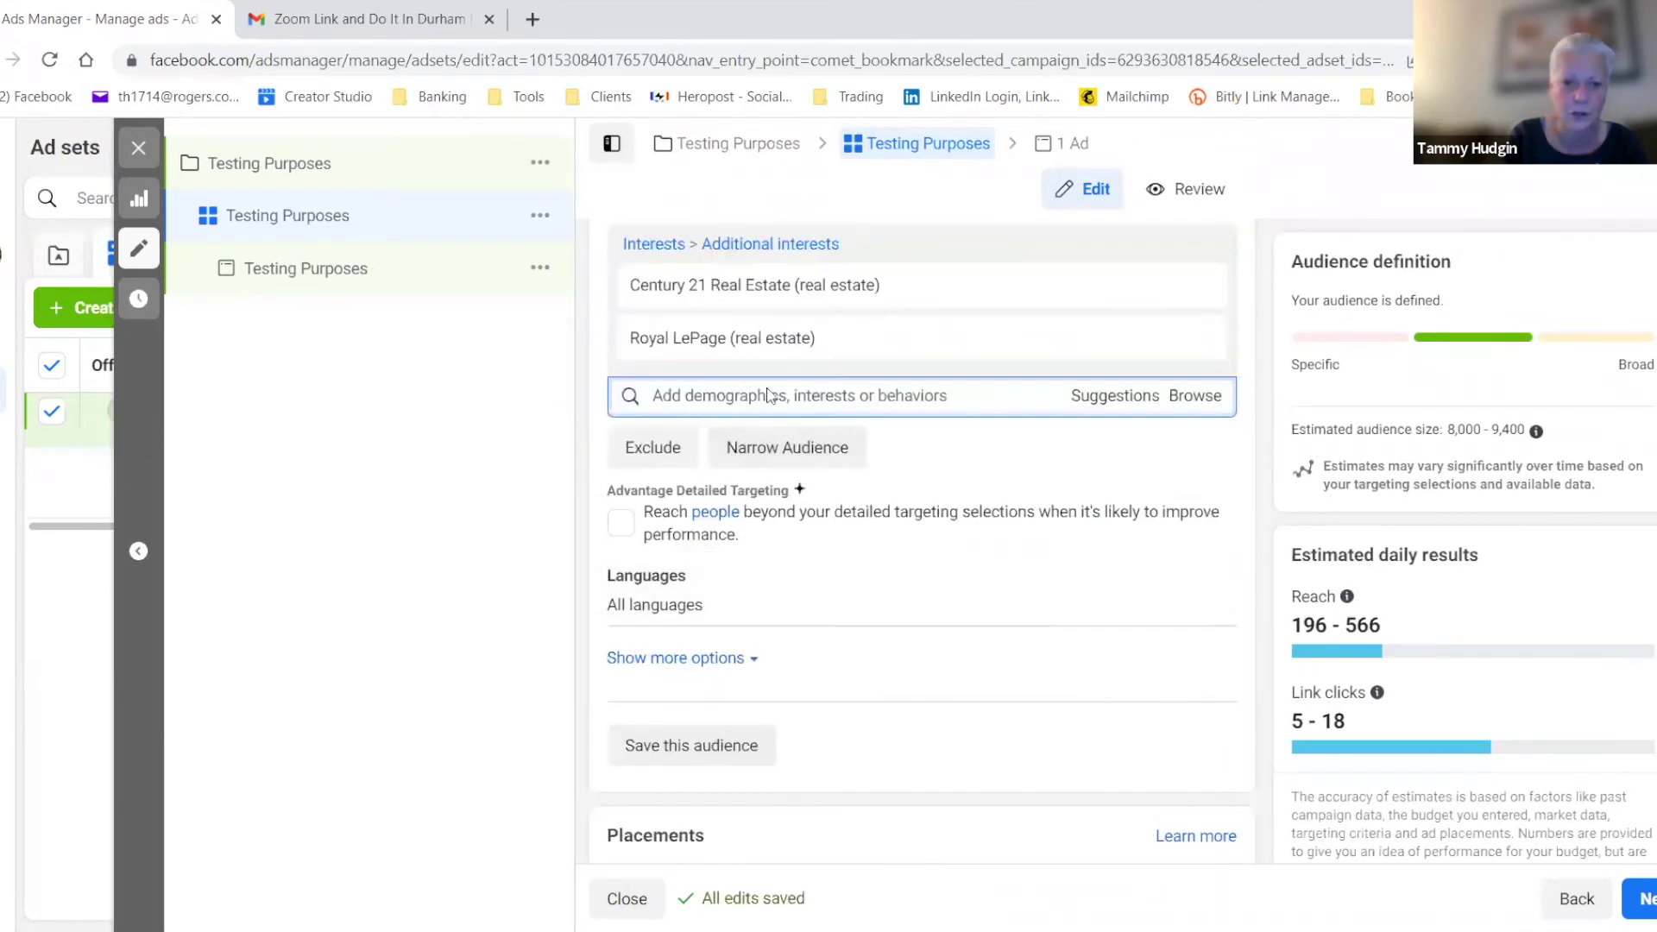
# Reopen Browse and expand Demographics > Education and Financial > Household income
pyautogui.click(1214, 399)
pyautogui.click(739, 446)
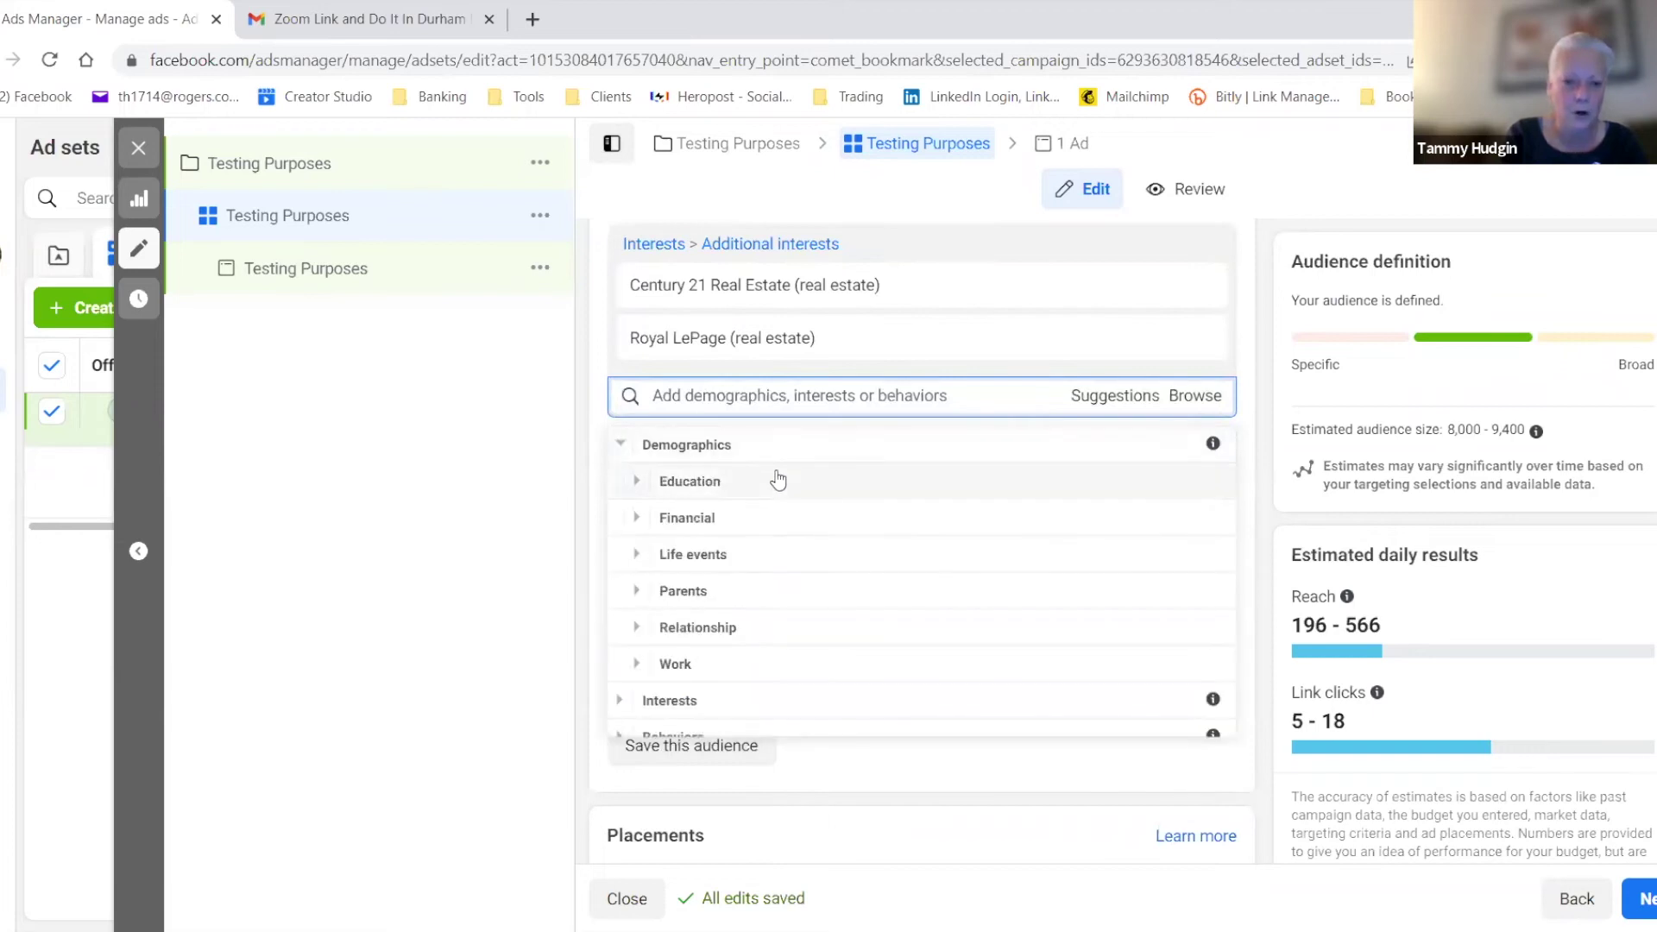
pyautogui.click(703, 485)
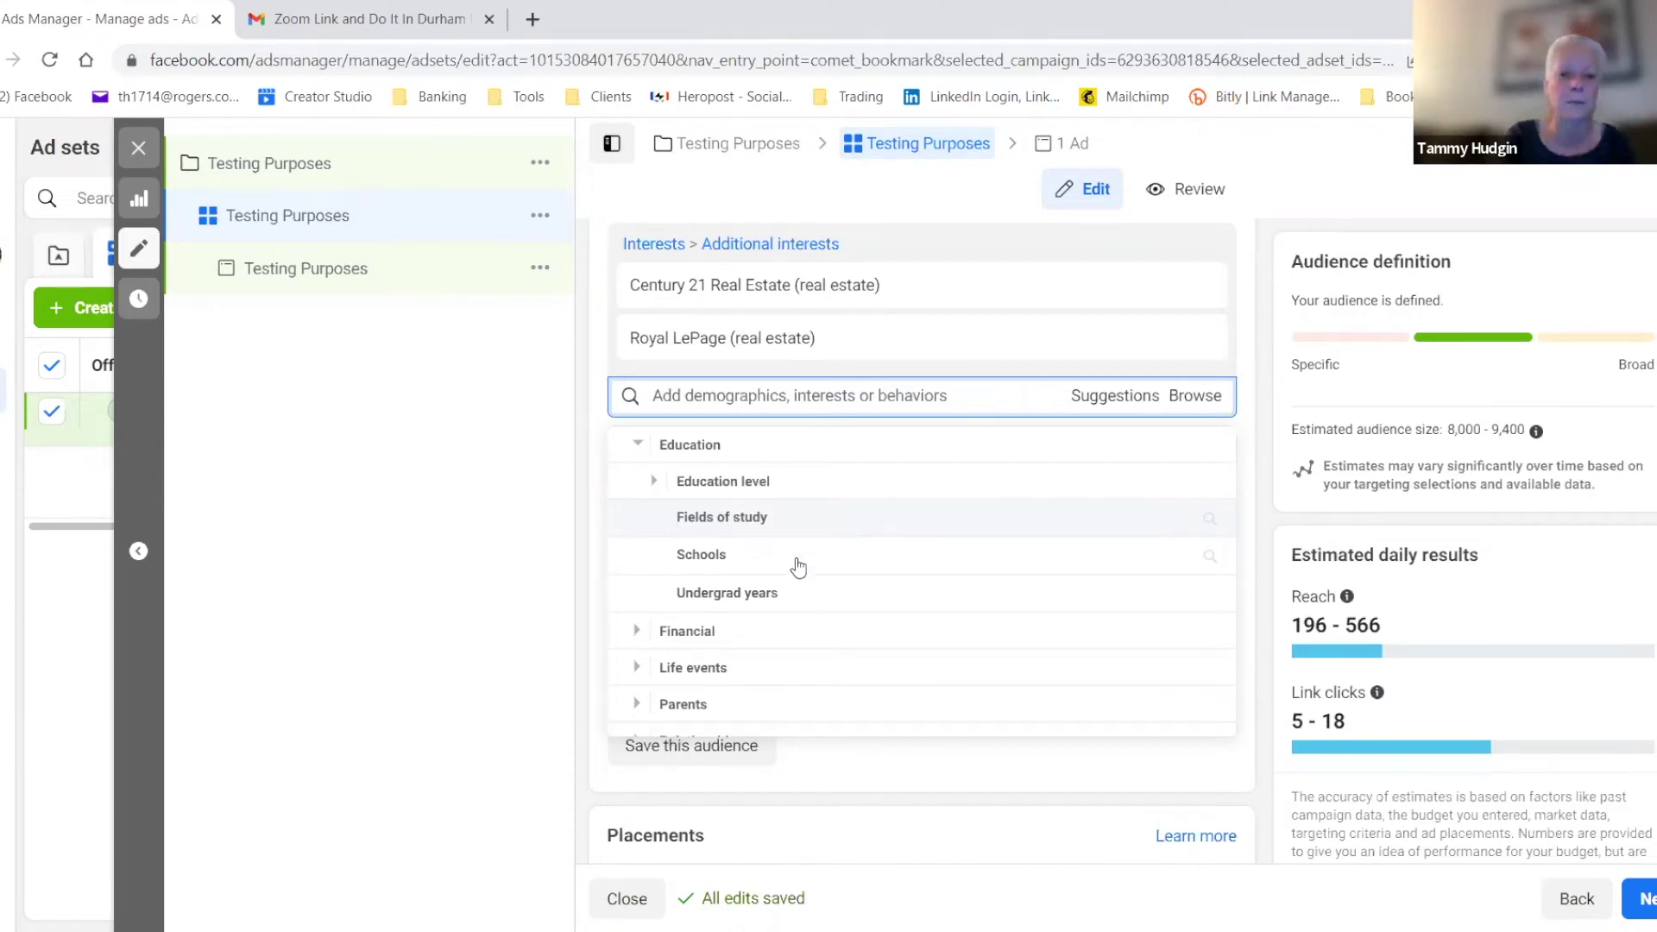
pyautogui.click(742, 634)
pyautogui.scroll(2, 811, 621)
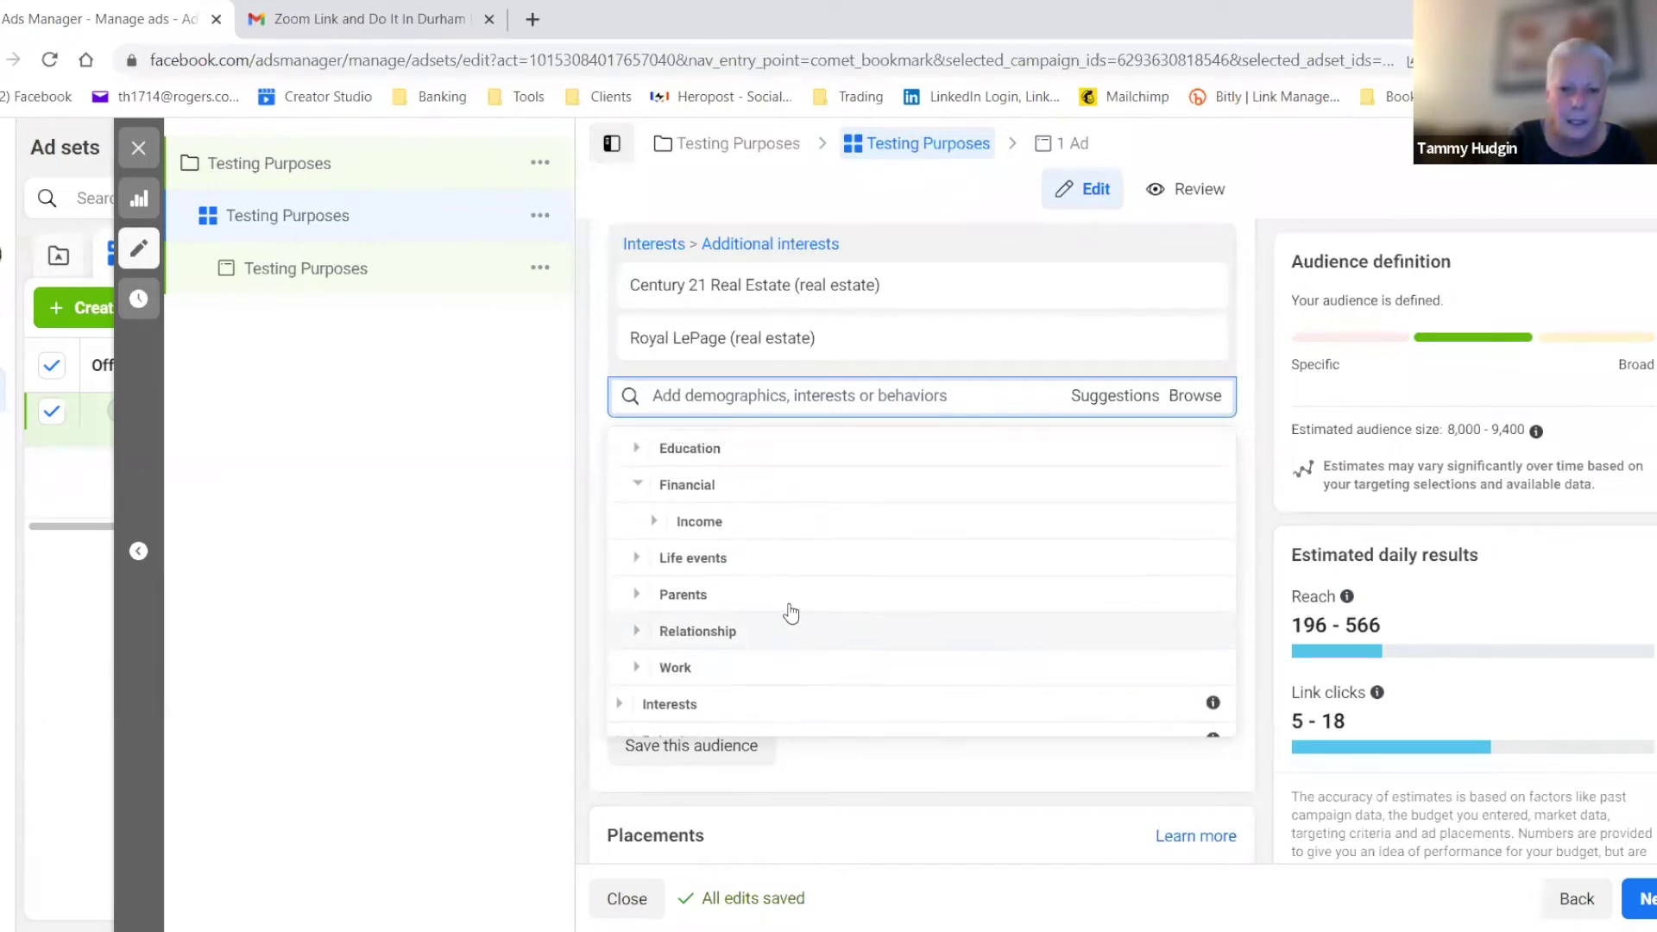
pyautogui.click(759, 555)
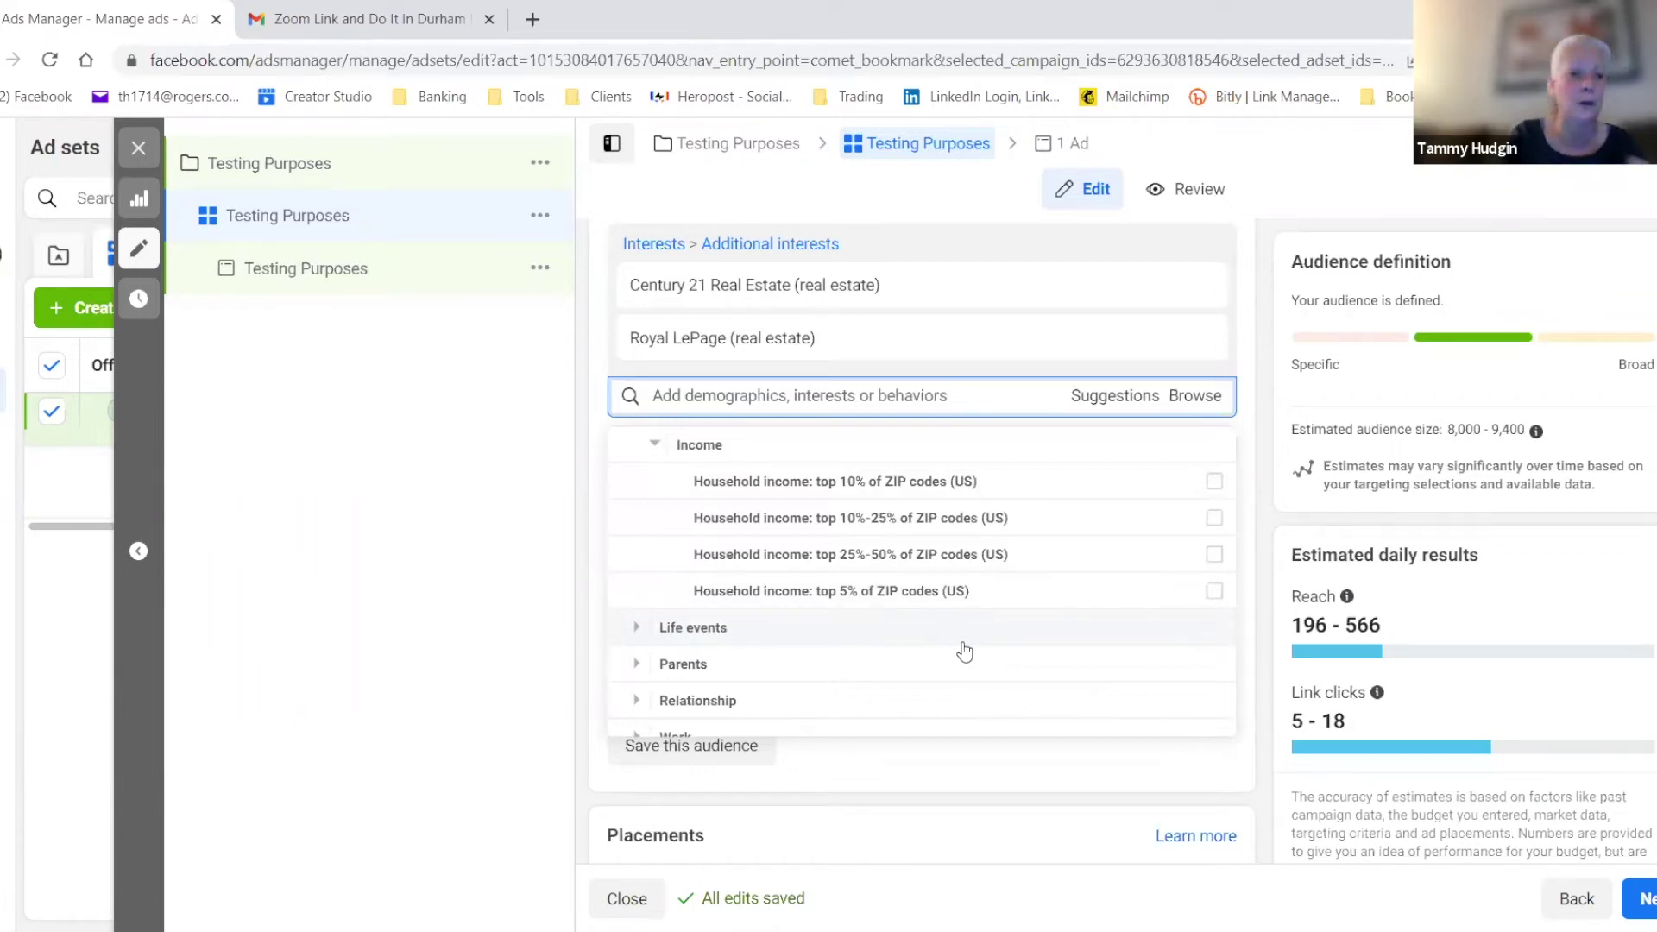
pyautogui.scroll(2, 964, 652)
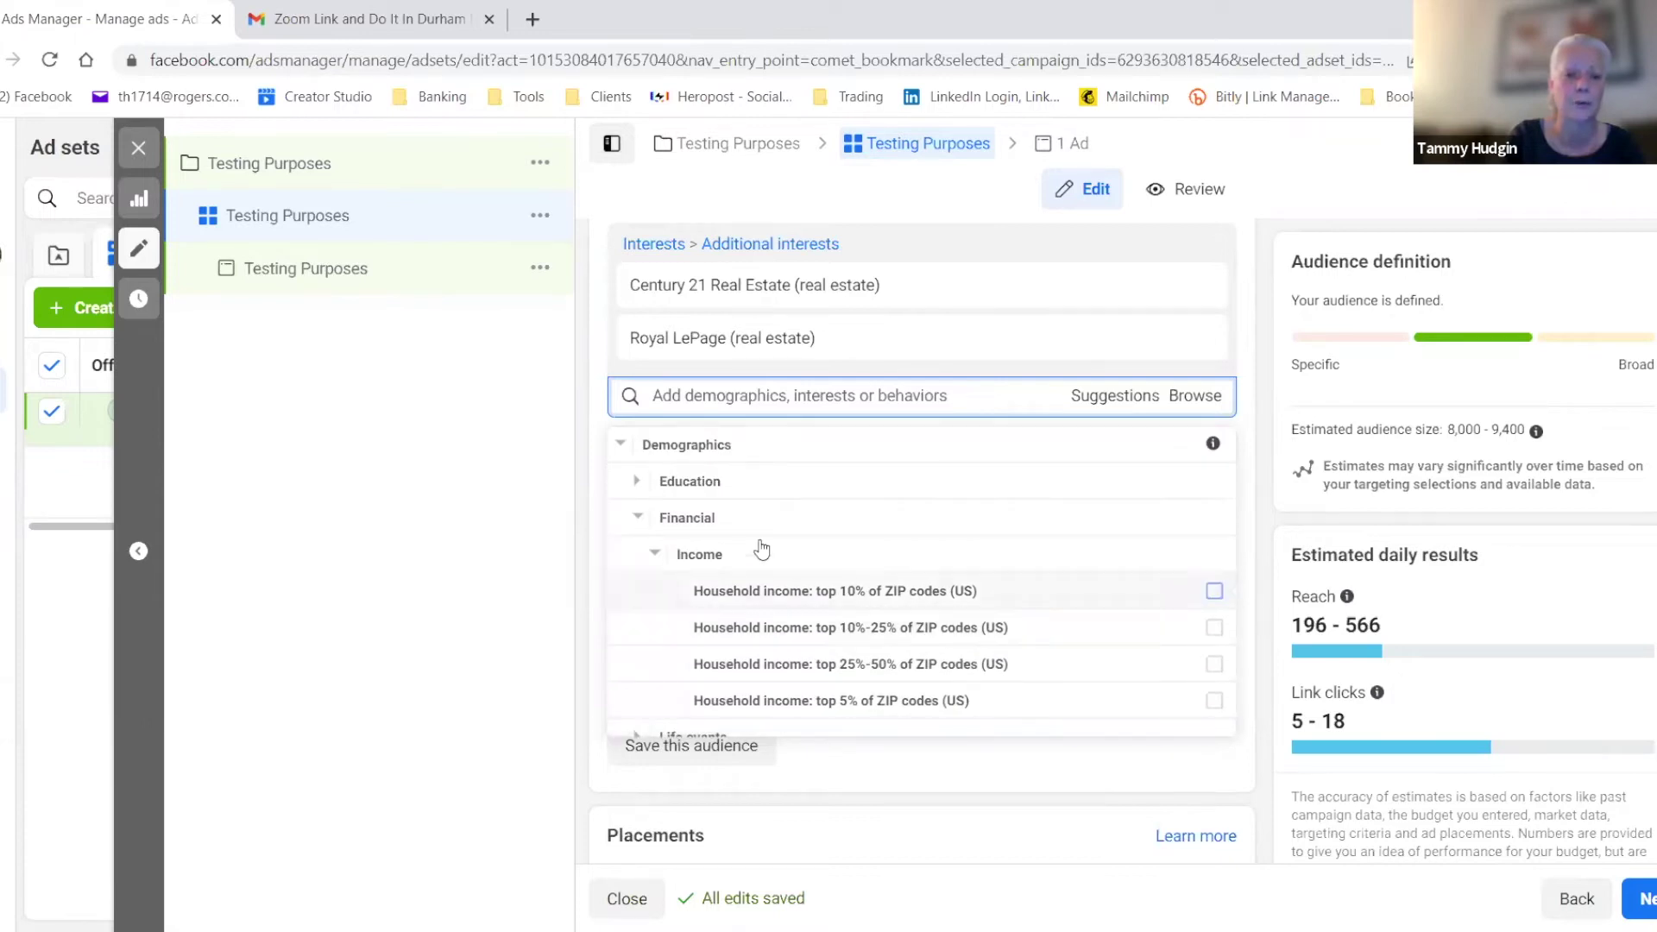
pyautogui.click(699, 494)
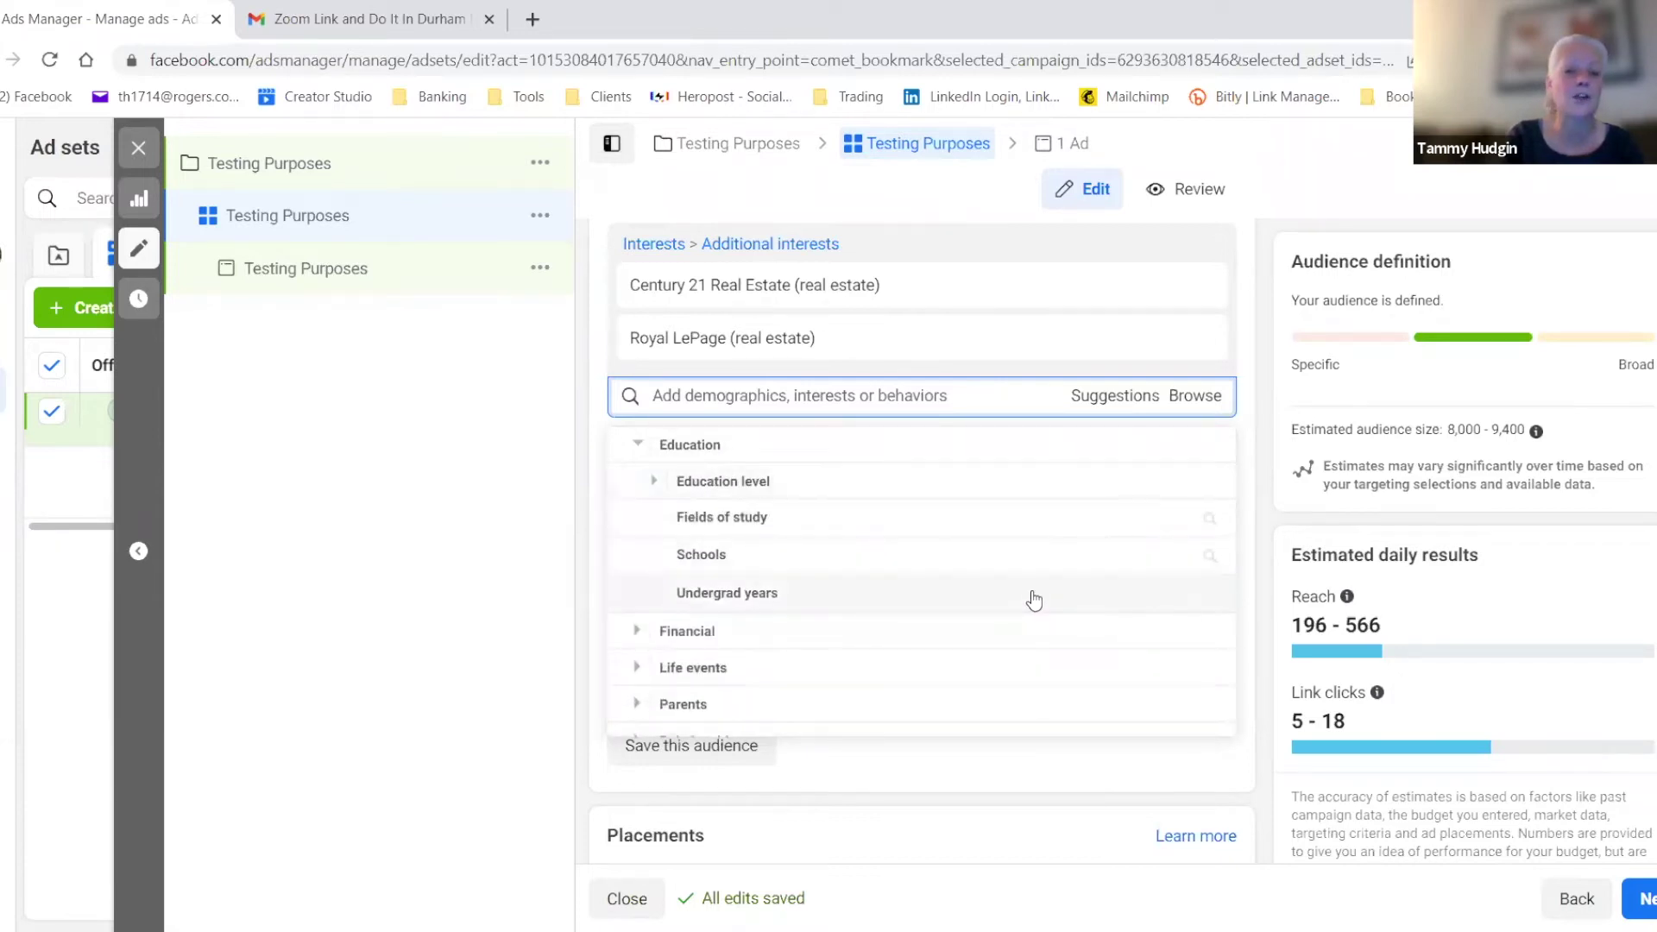
# In Fields of study, try 'business' and 'nursing', ending on a 'nurse' search
pyautogui.click(777, 522)
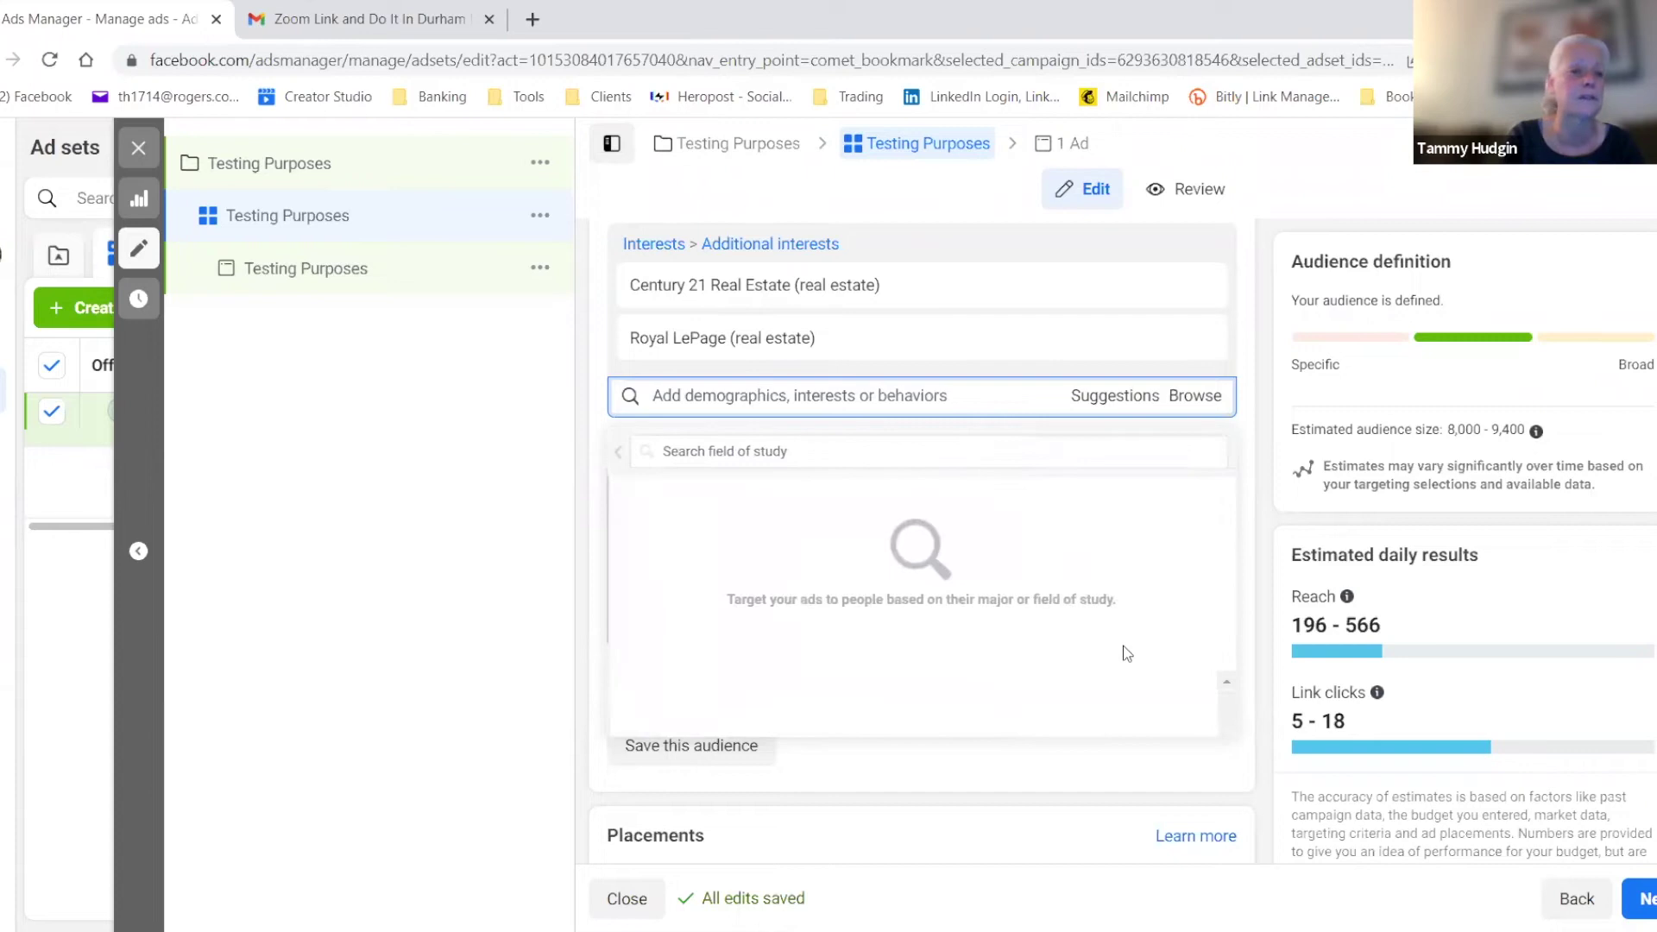
pyautogui.click(806, 447)
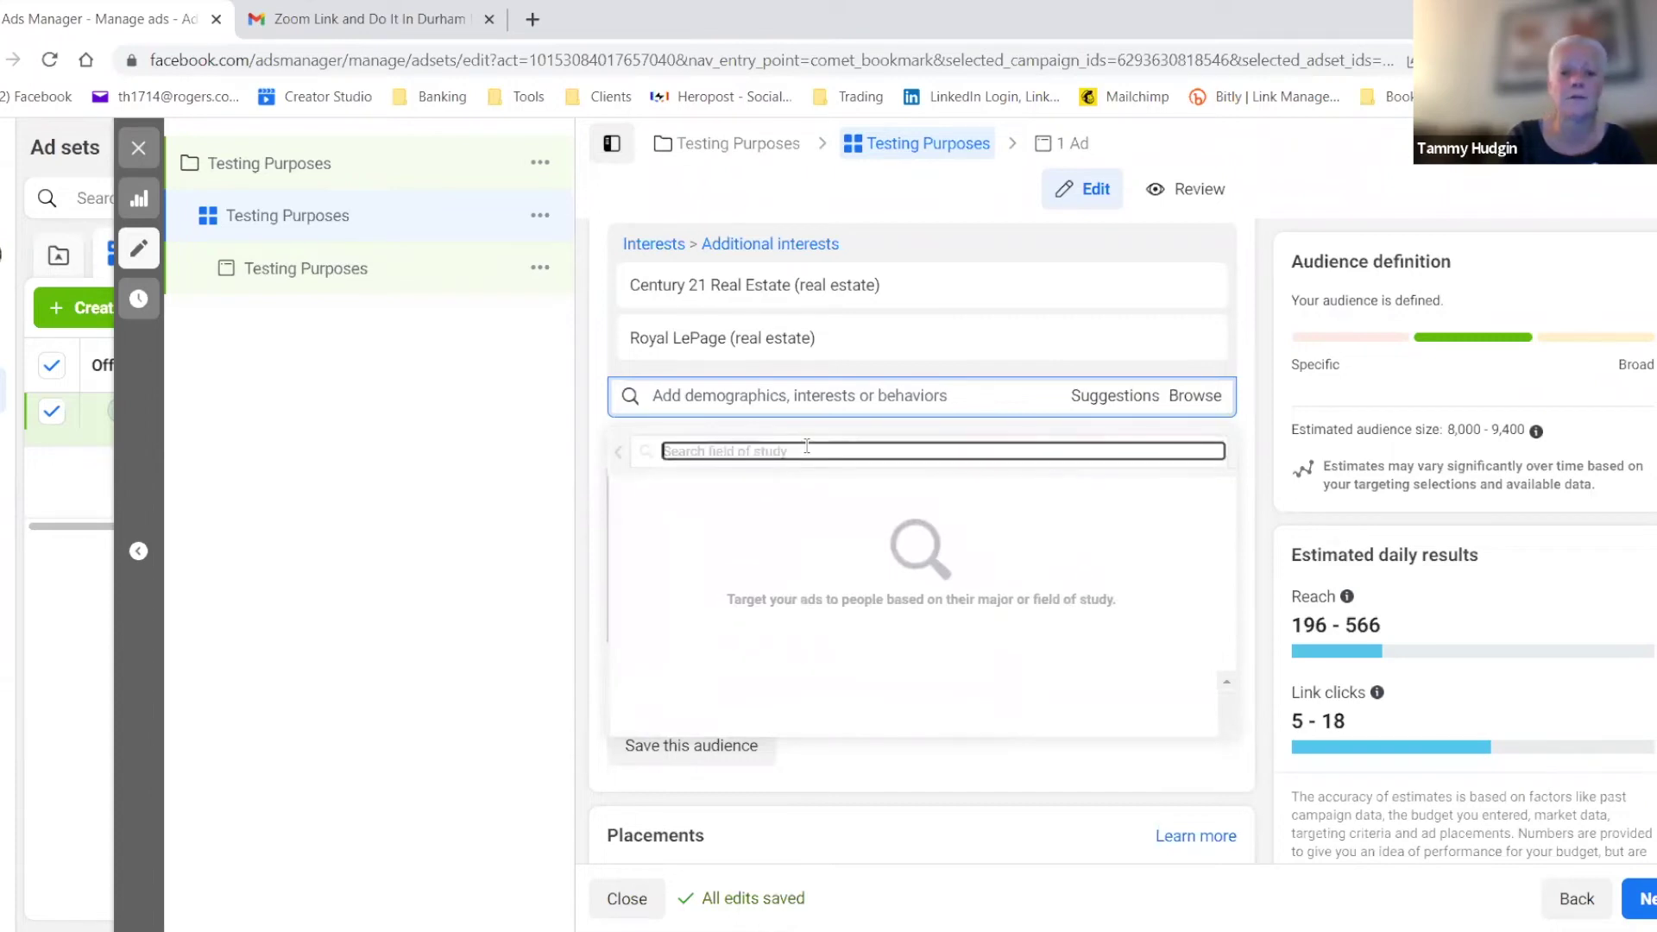
pyautogui.write('business')
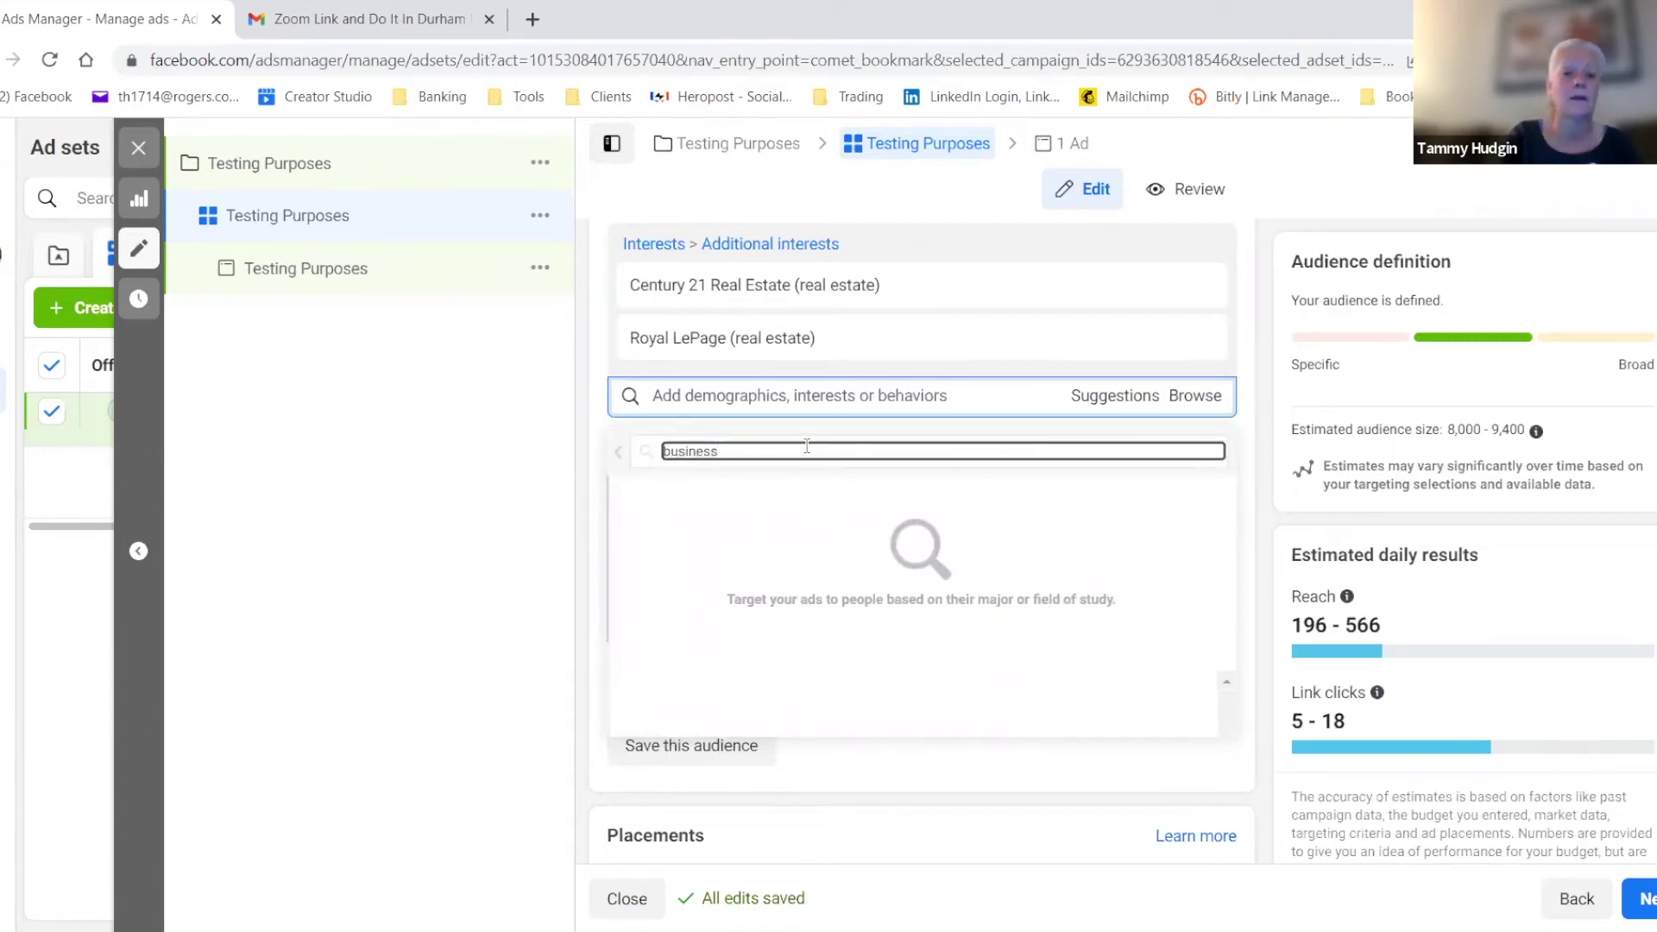
pyautogui.press('BackSpace')
pyautogui.press('BackSpace')
pyautogui.press('BackSpace')
pyautogui.press('BackSpace')
pyautogui.press('BackSpace')
pyautogui.press('BackSpace')
pyautogui.press('BackSpace')
pyautogui.press('BackSpace')
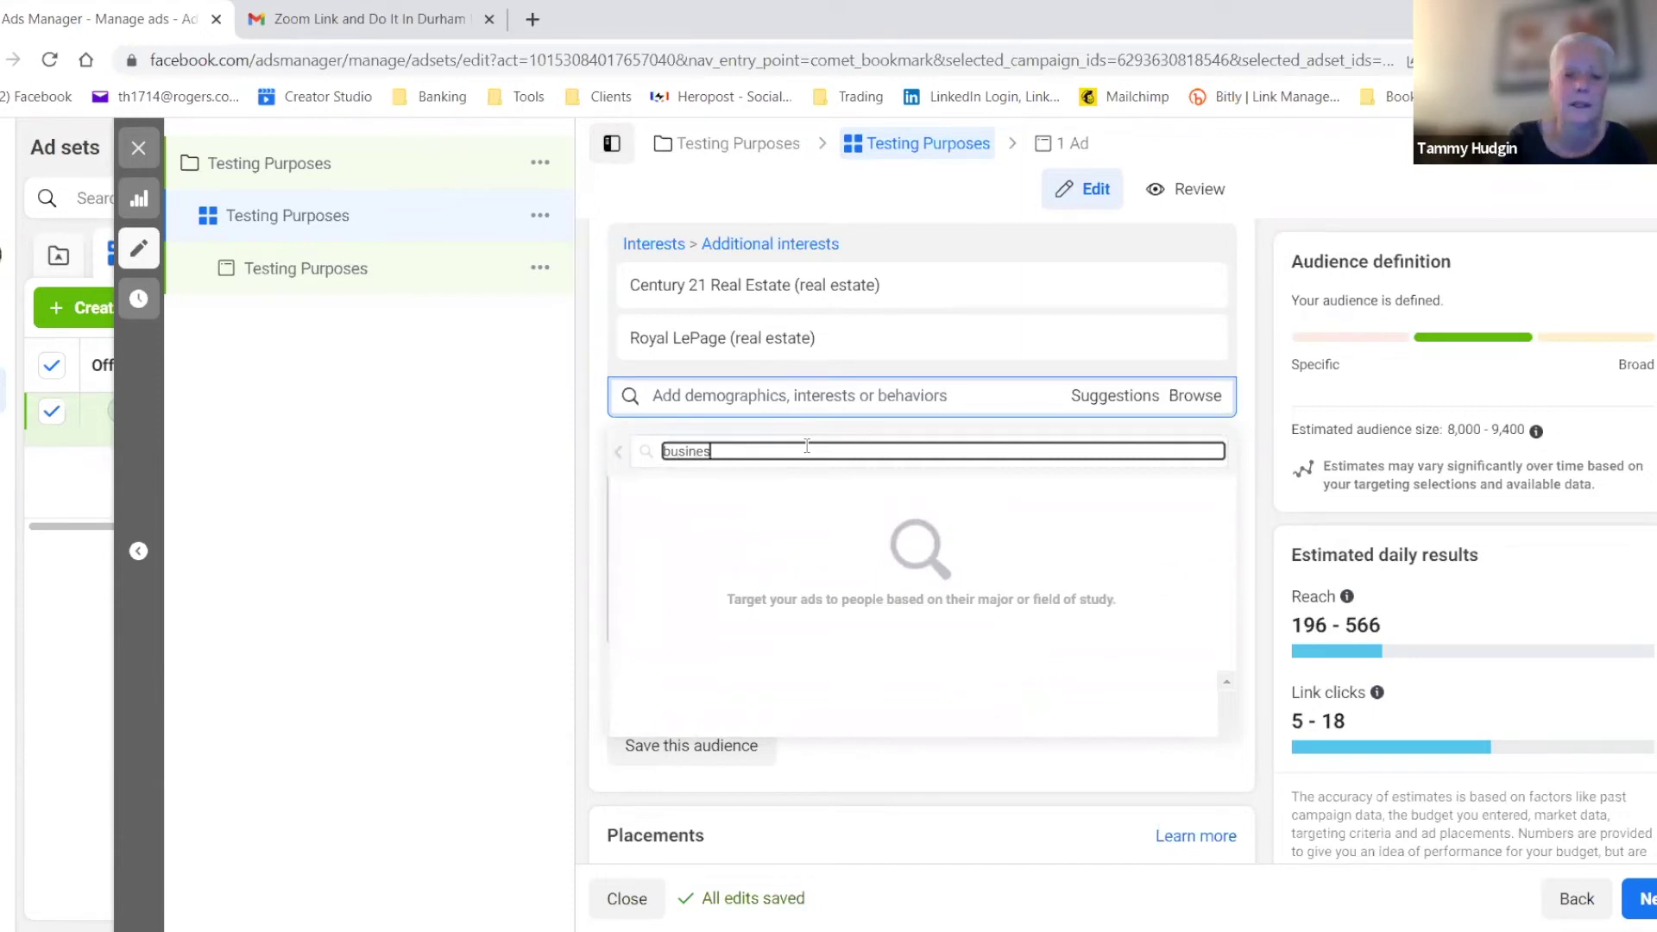
pyautogui.write('nursing')
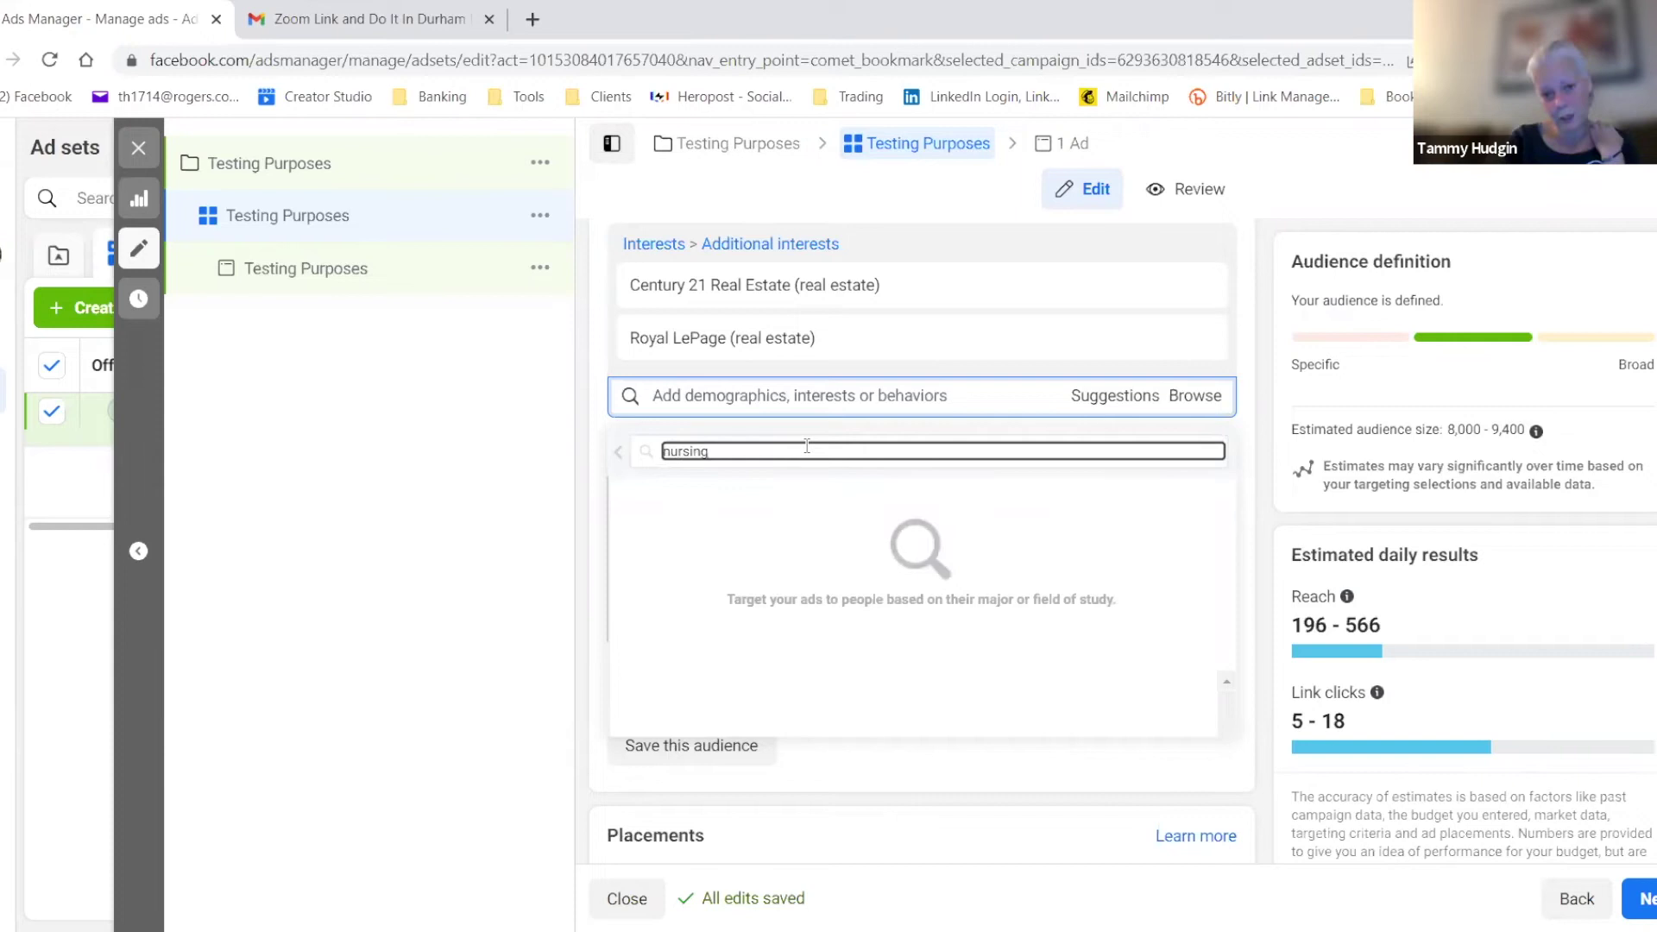
pyautogui.press('BackSpace')
pyautogui.press('BackSpace')
pyautogui.press('BackSpace')
pyautogui.write('e')
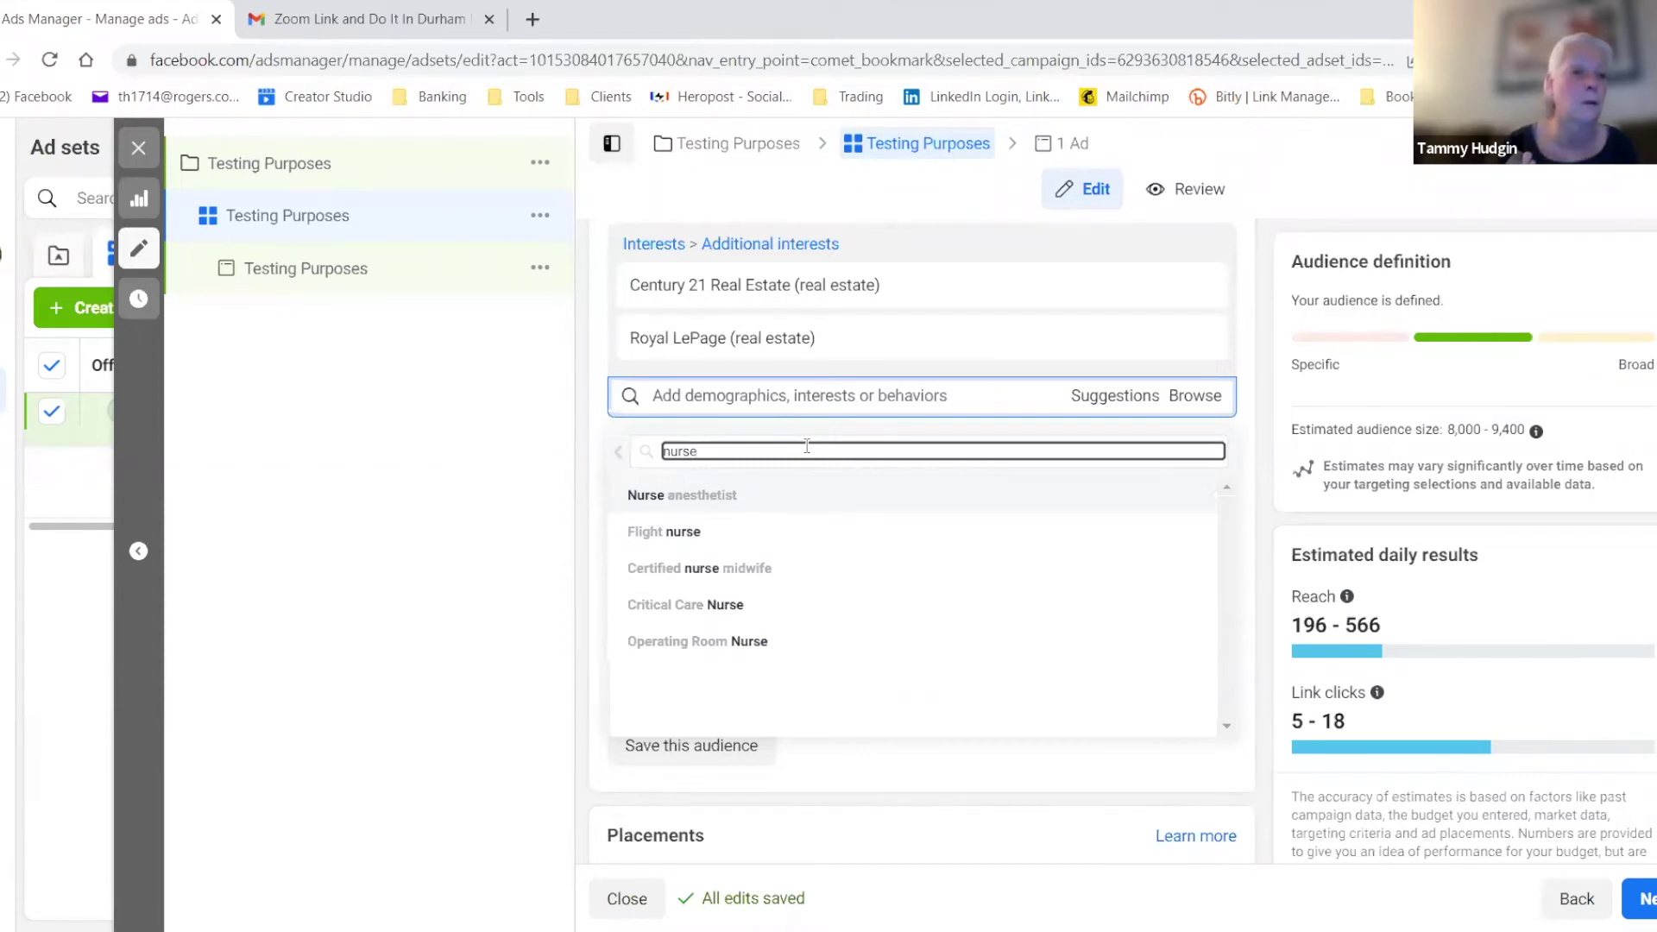
pyautogui.click(620, 452)
pyautogui.scroll(-3, 810, 577)
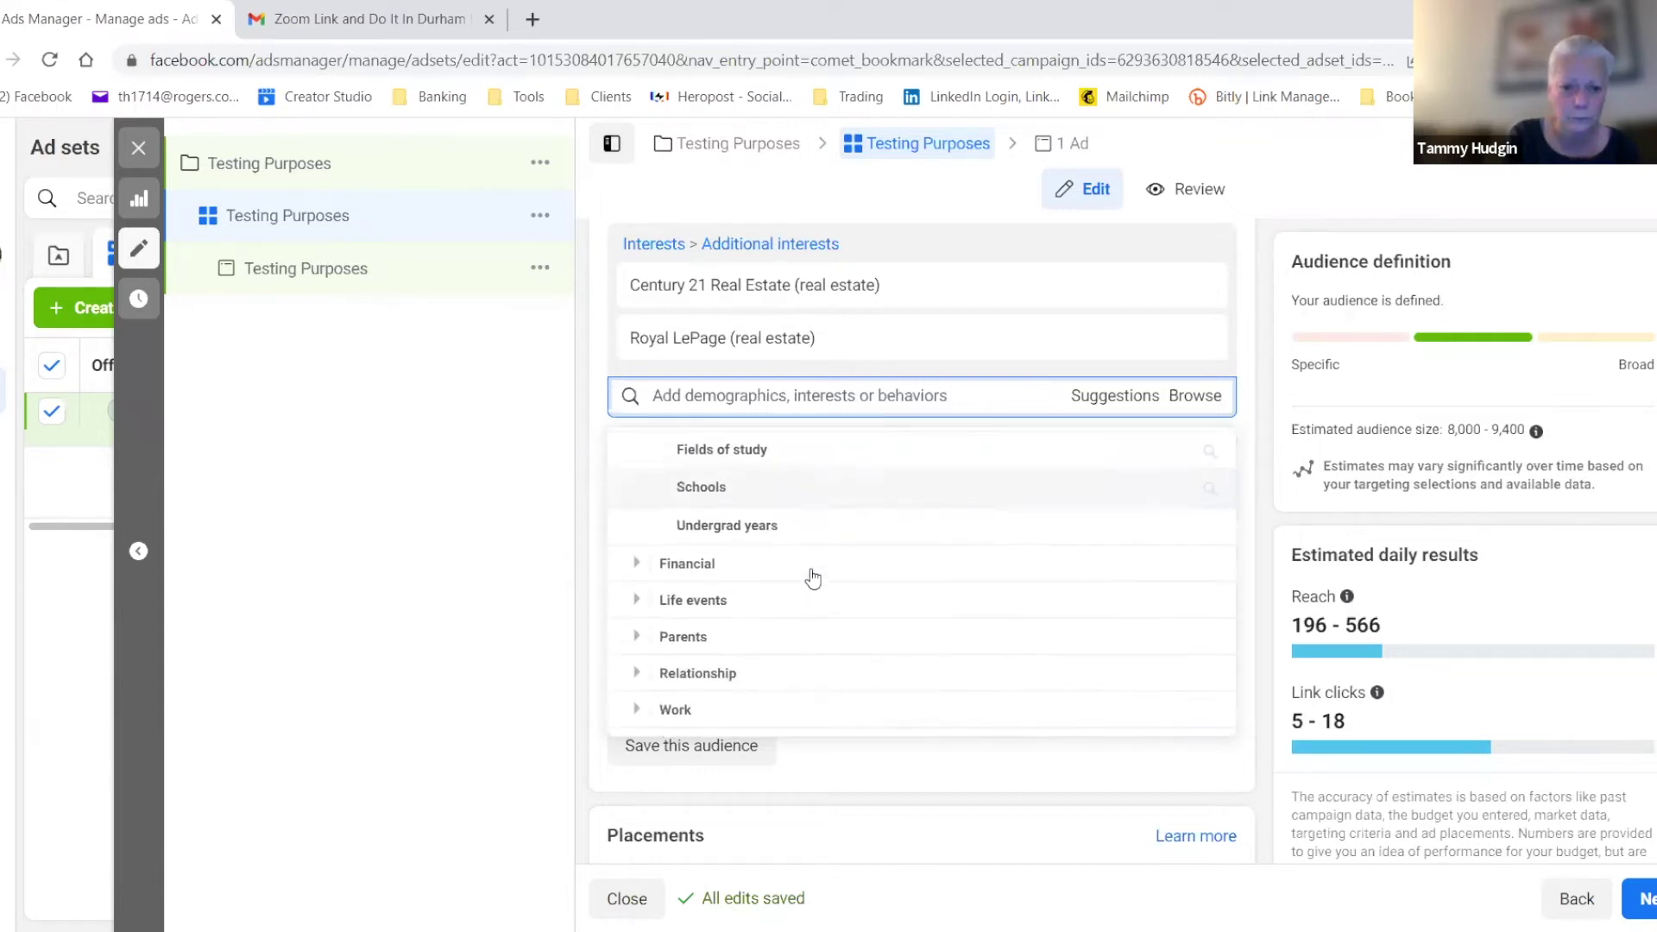
pyautogui.click(761, 578)
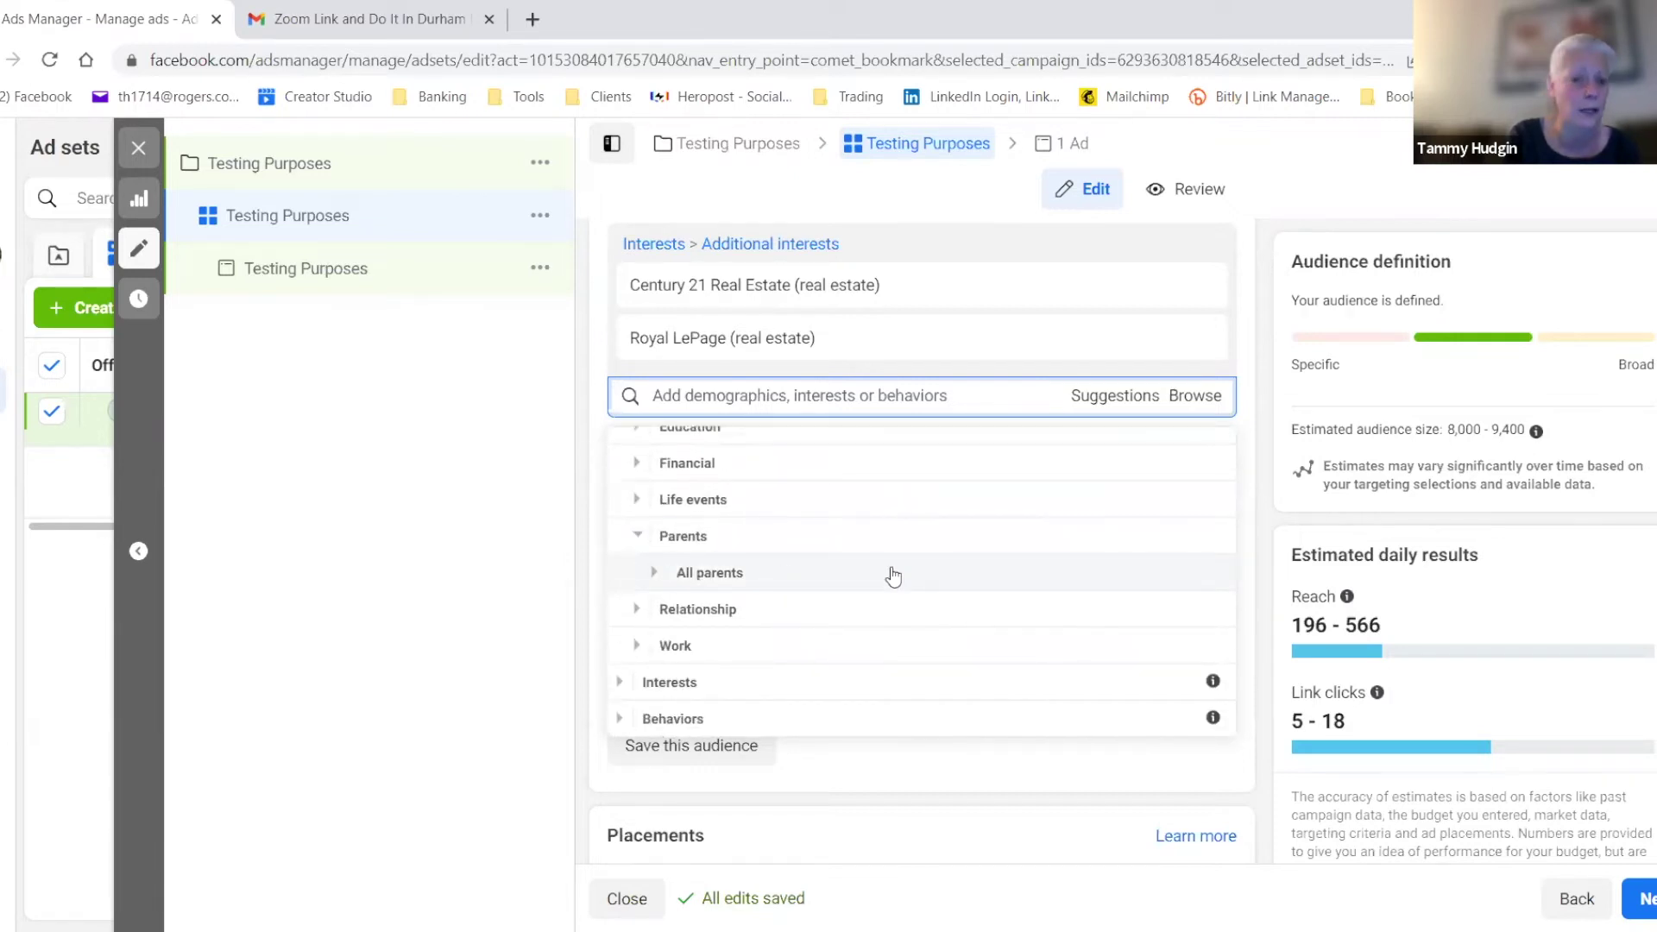
pyautogui.click(757, 576)
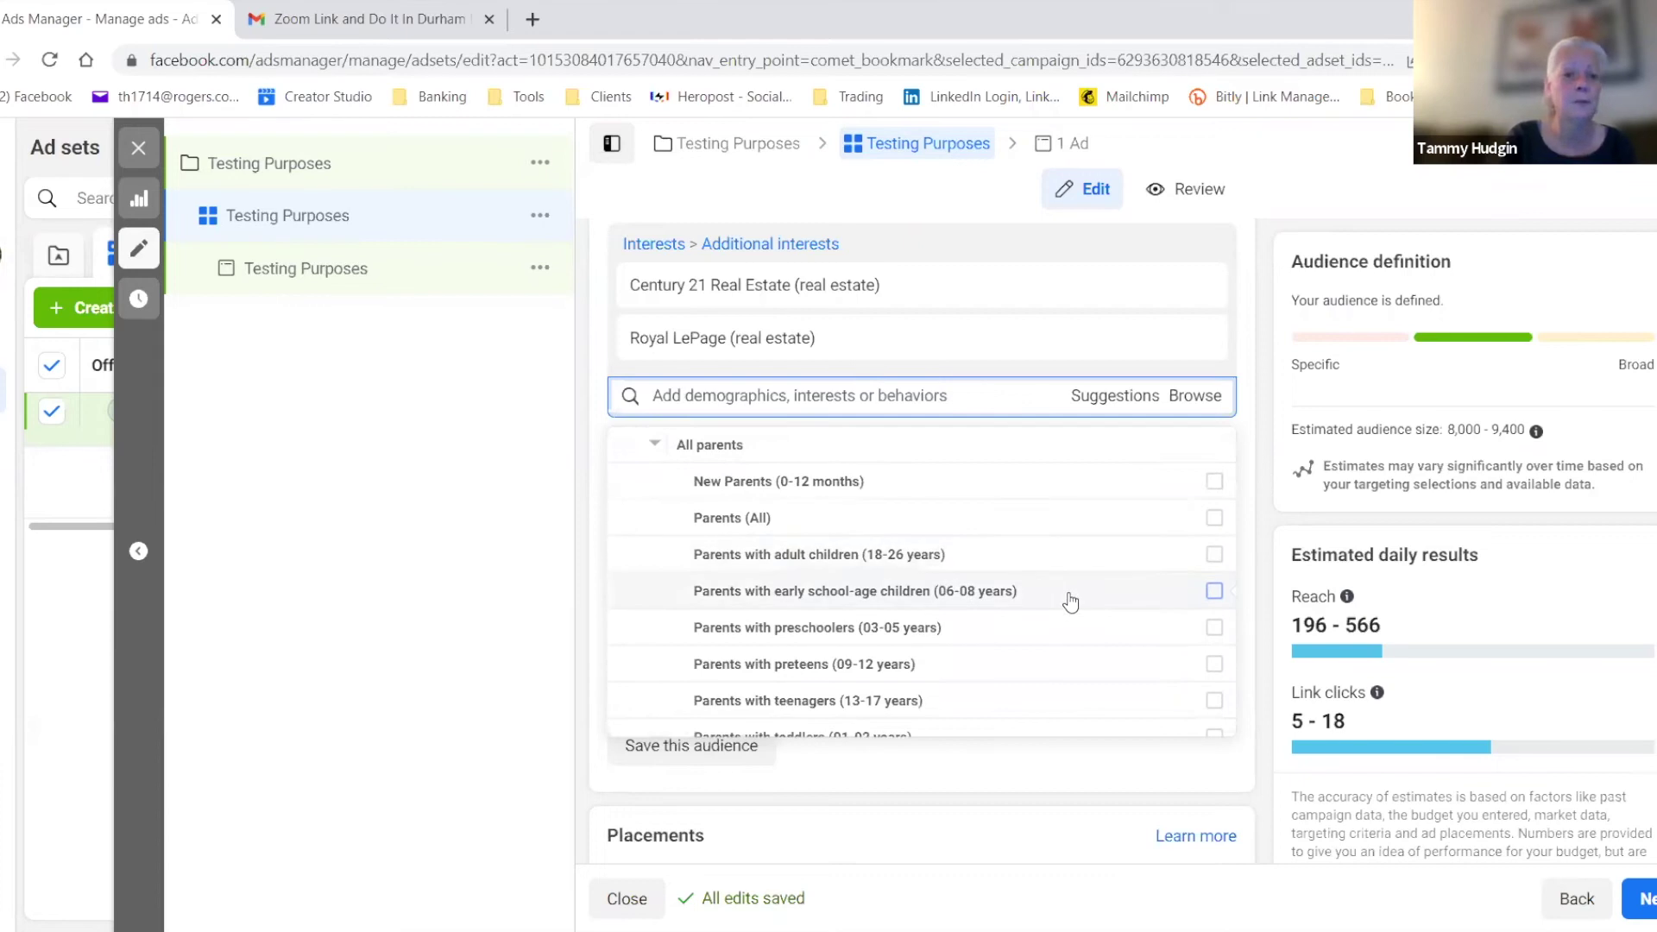
pyautogui.moveTo(1070, 602)
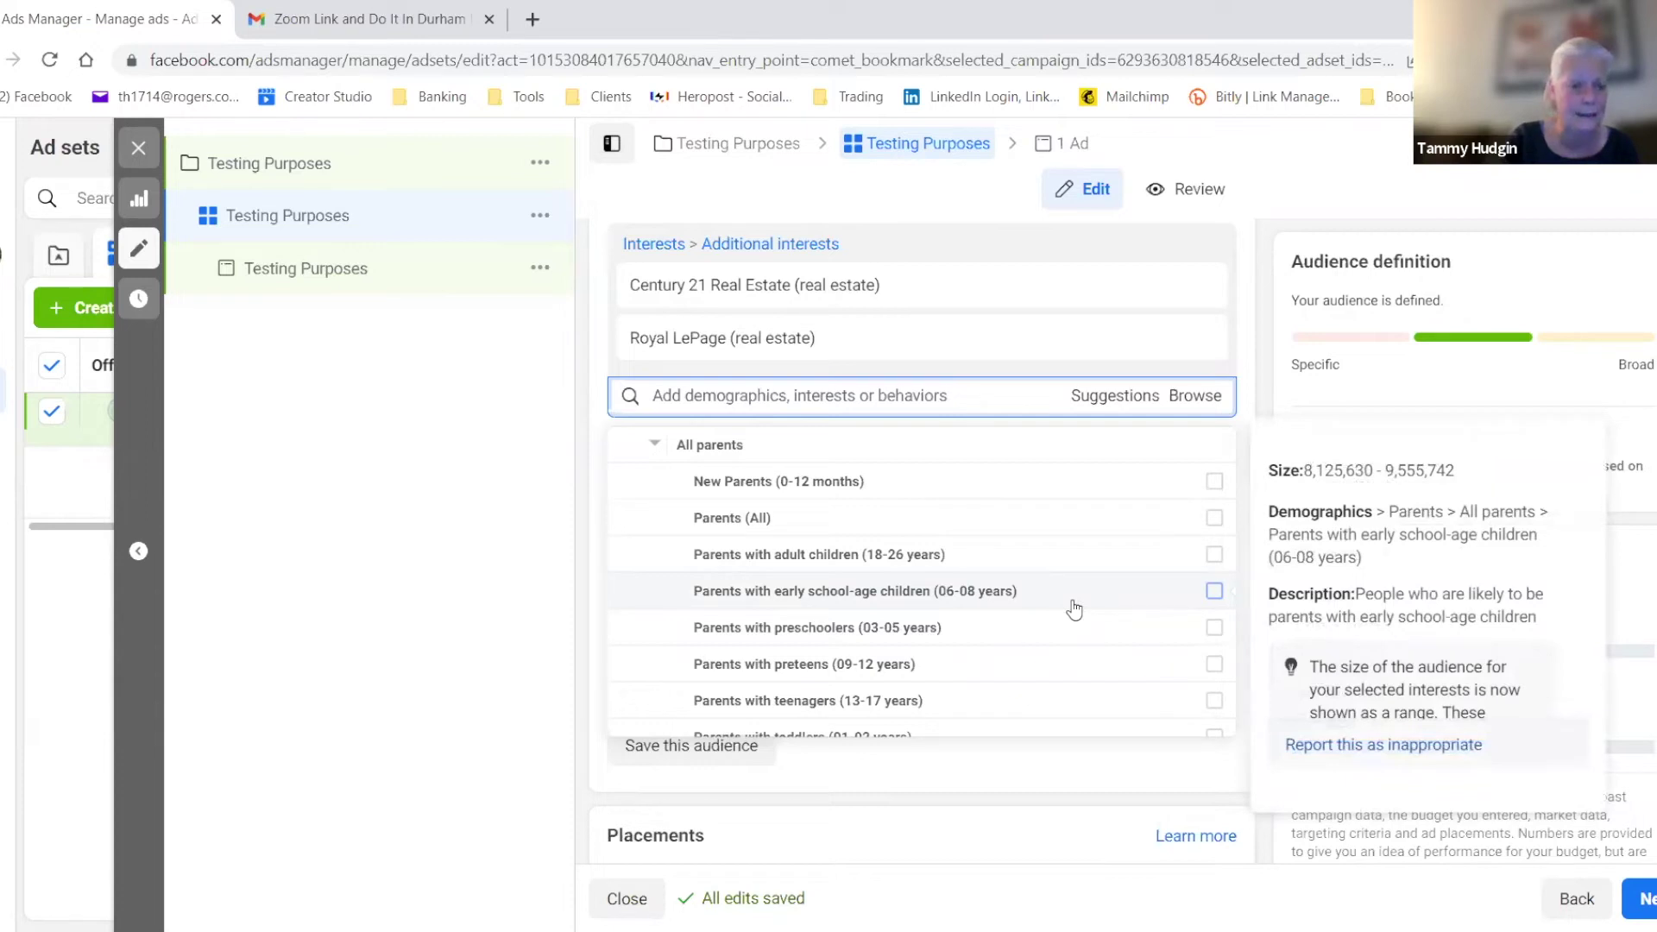
pyautogui.scroll(-2, 1074, 609)
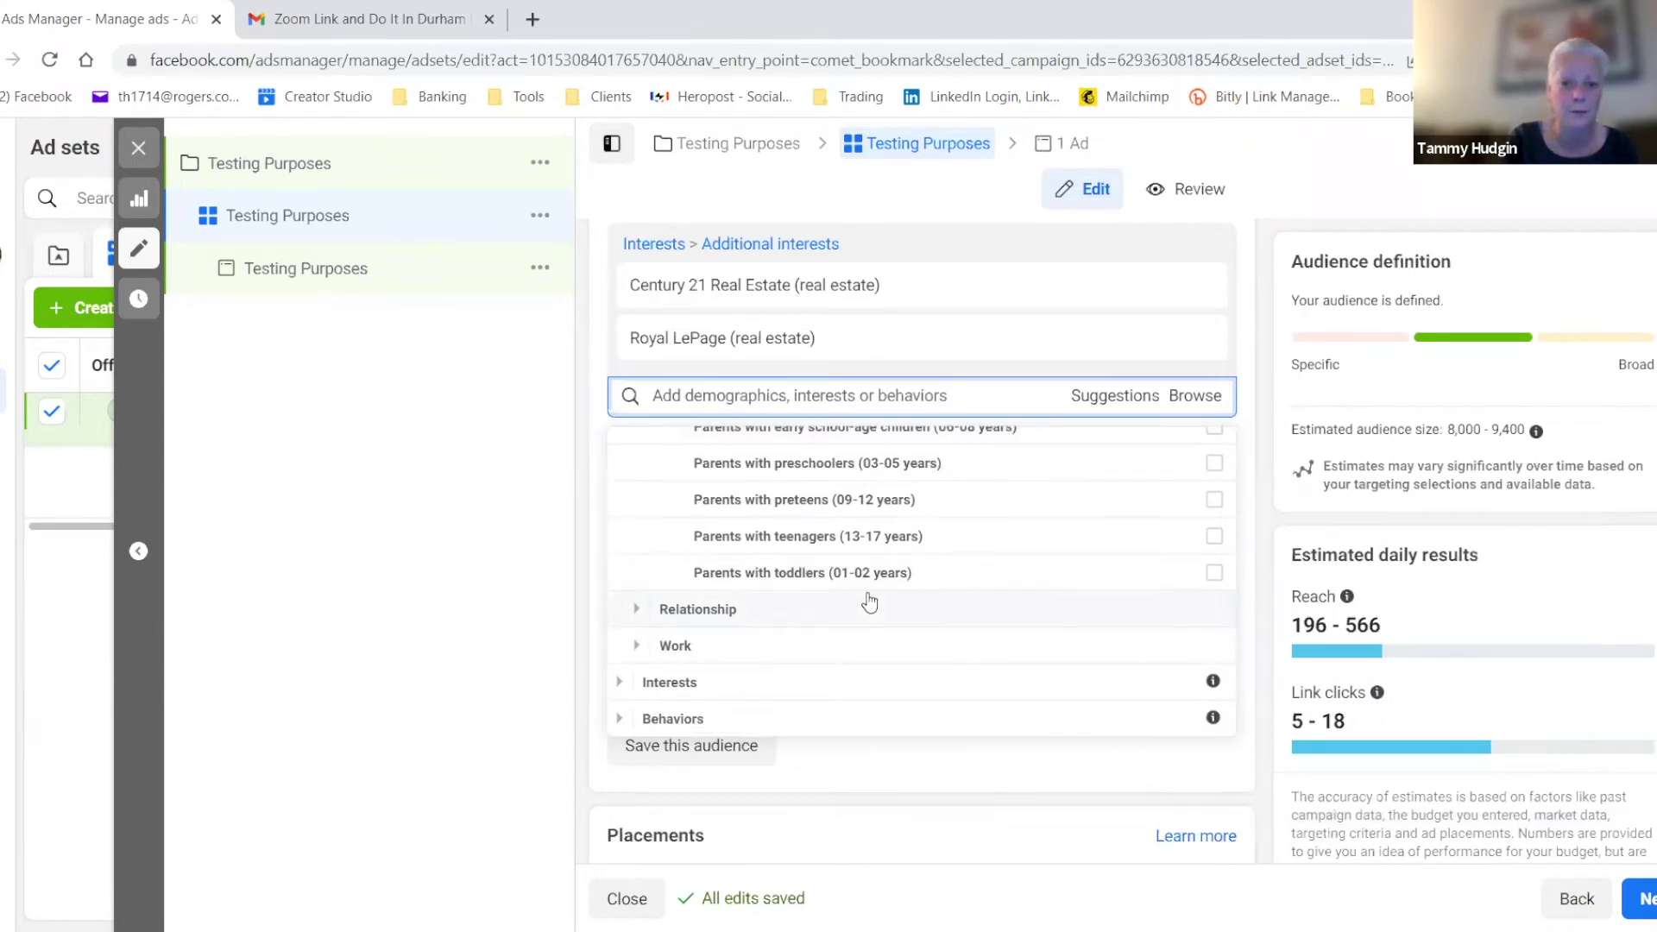
pyautogui.scroll(1, 869, 602)
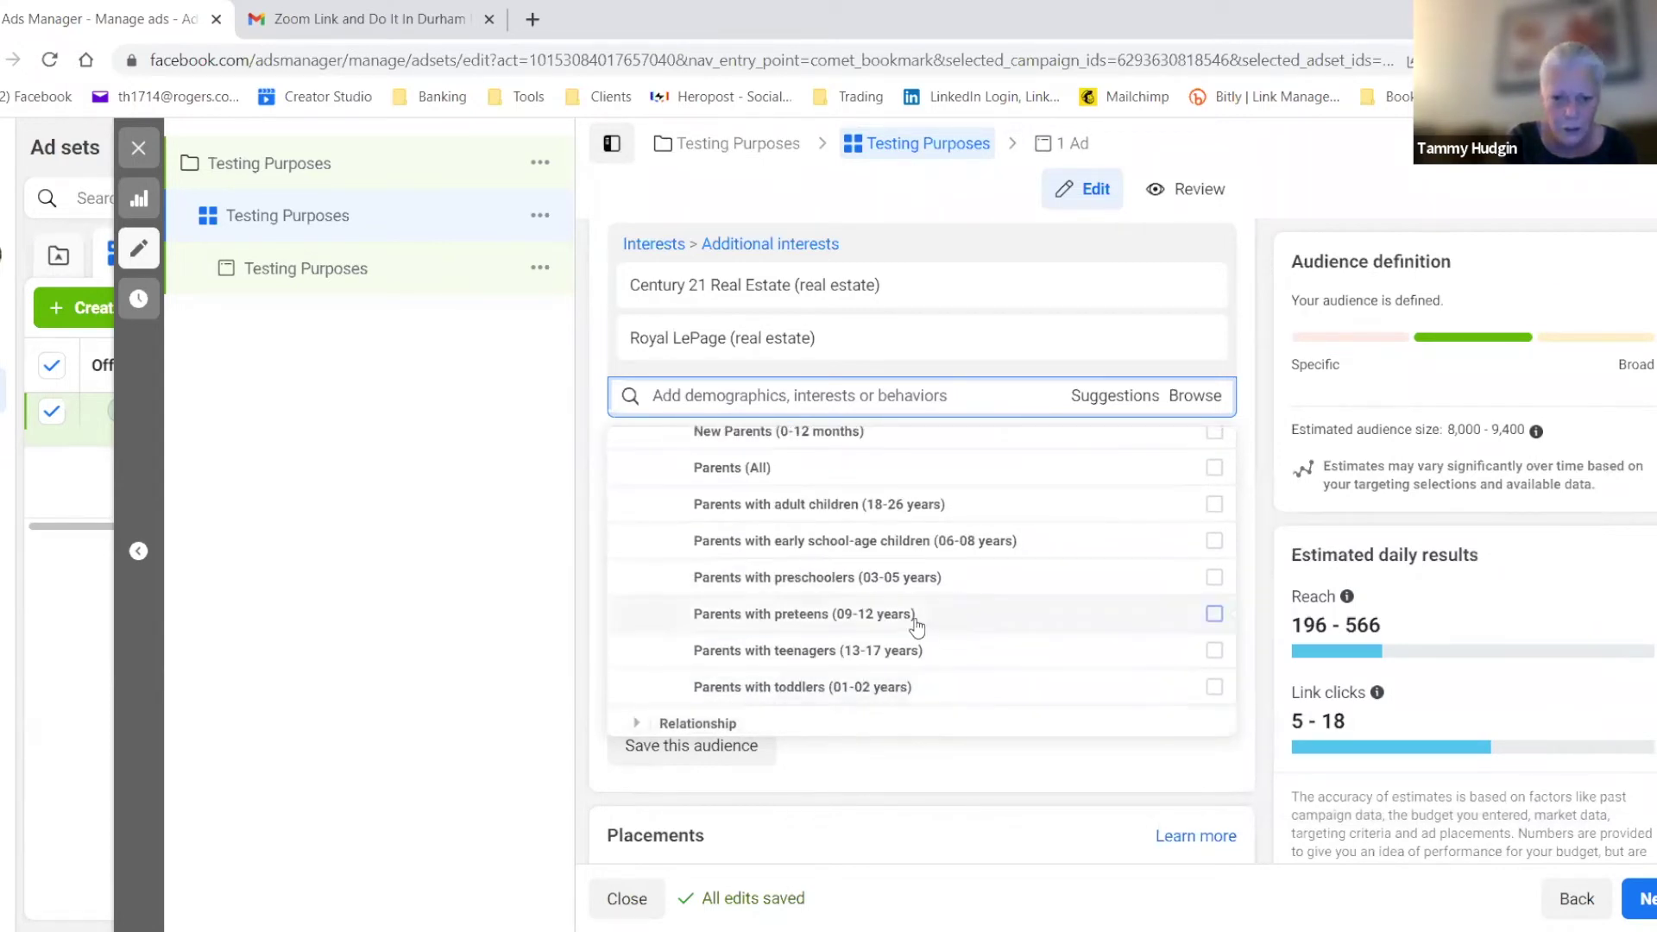
pyautogui.scroll(1, 884, 595)
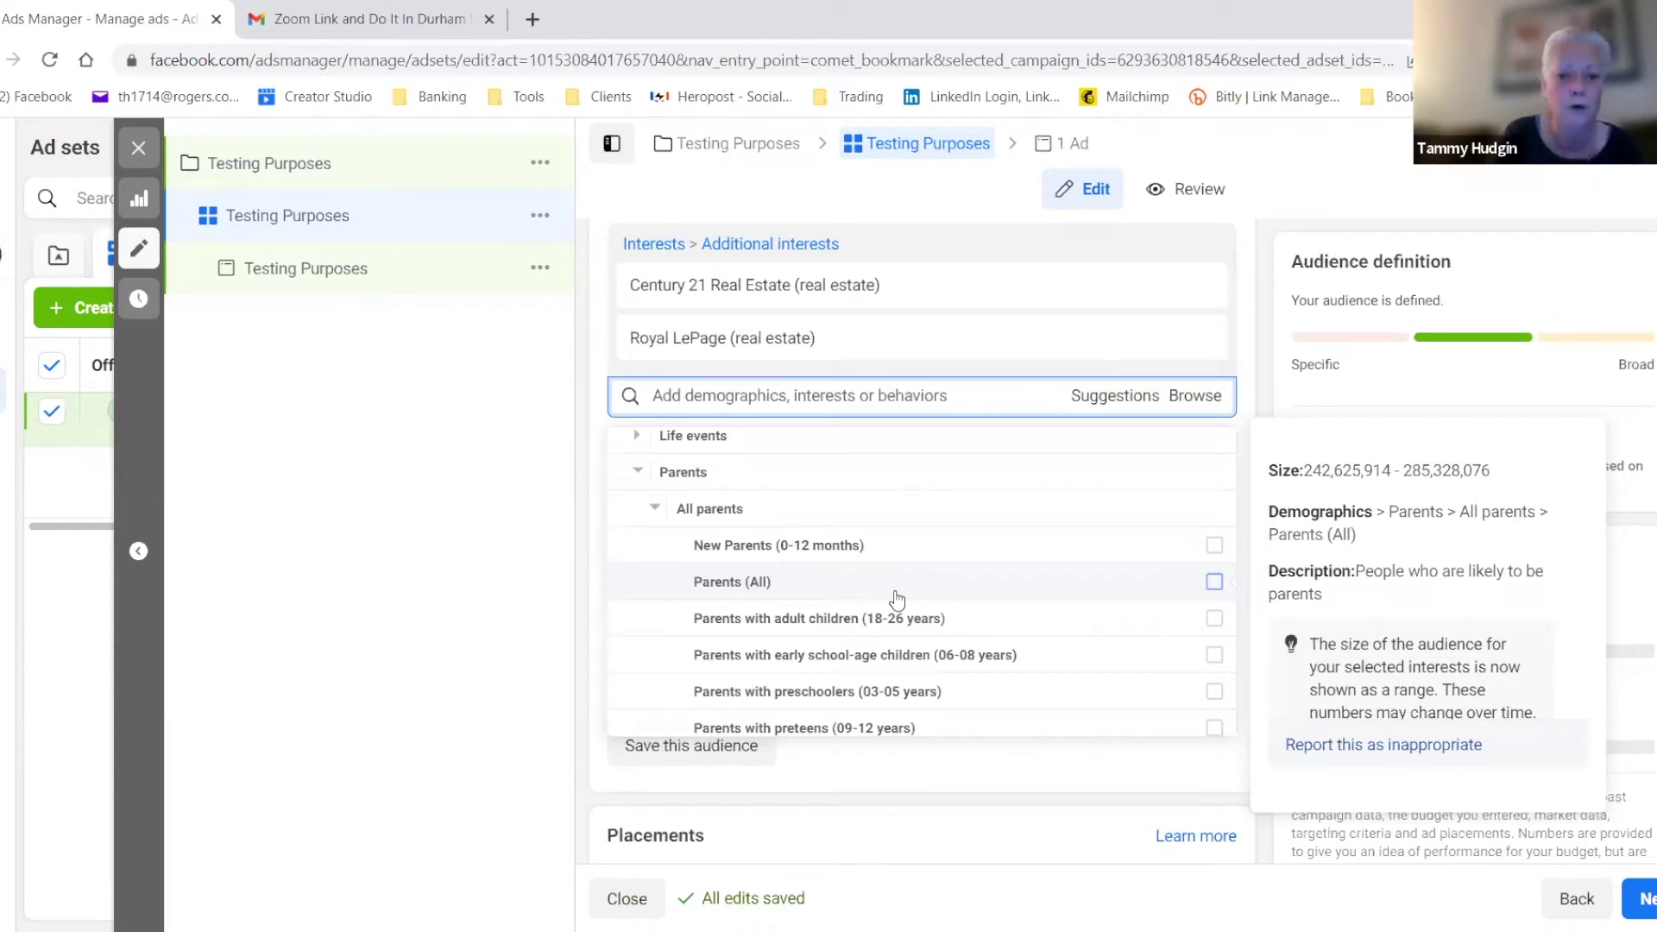
pyautogui.scroll(-3, 954, 564)
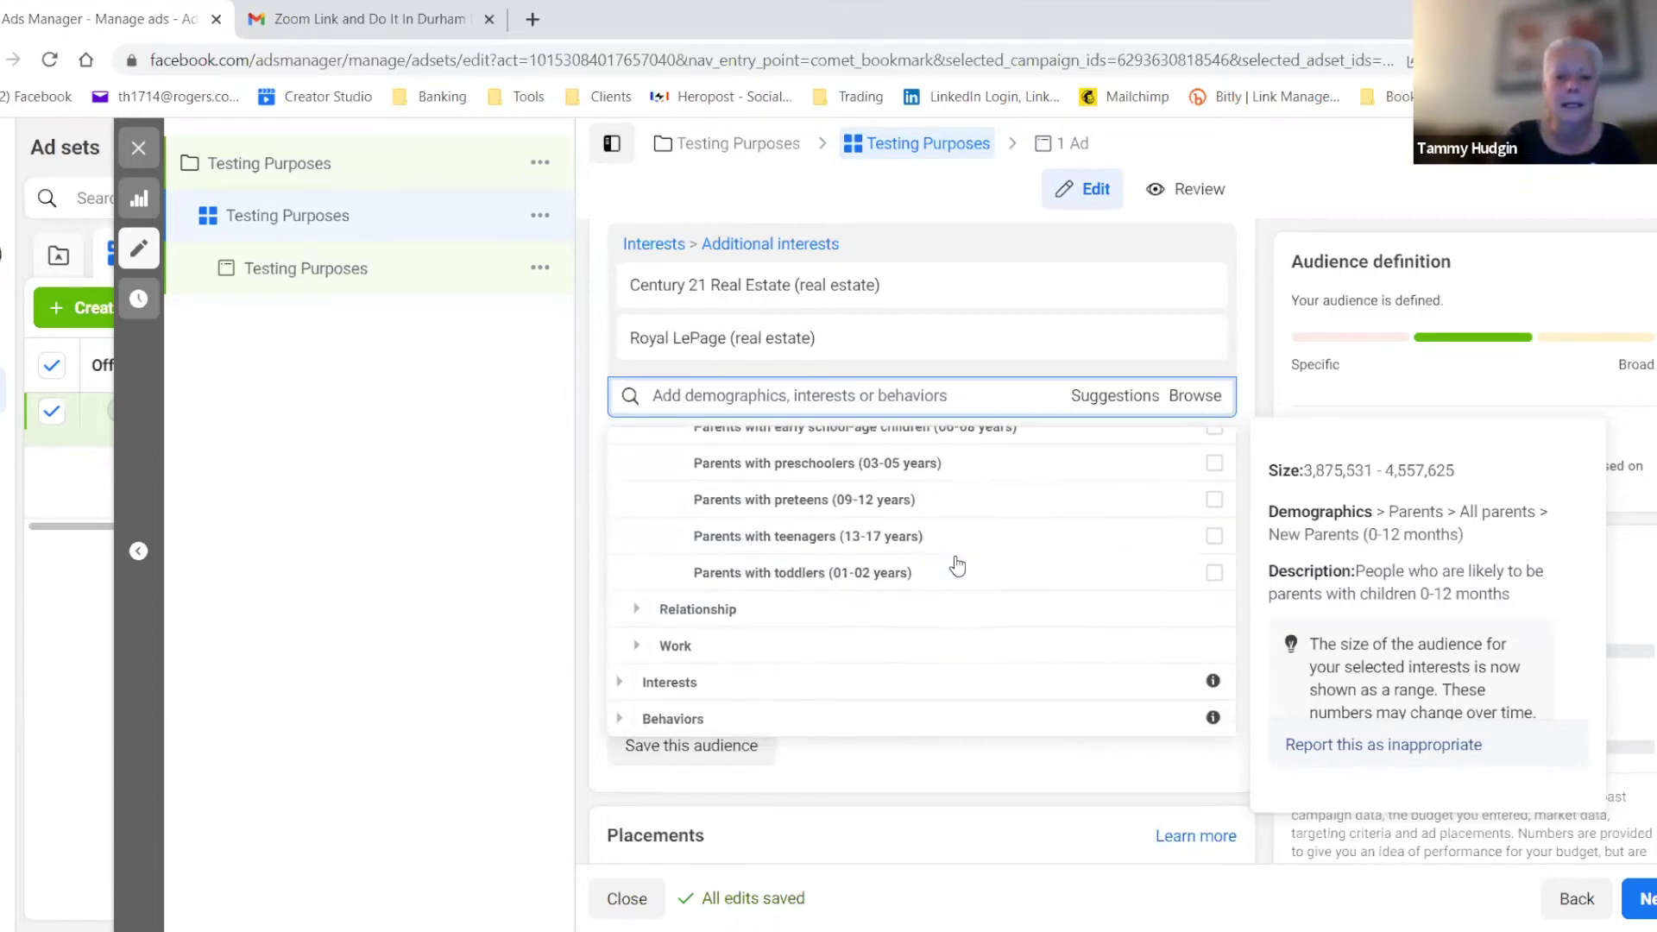
# Expand Interests > Shopping and fashion to view its interest options
pyautogui.click(735, 685)
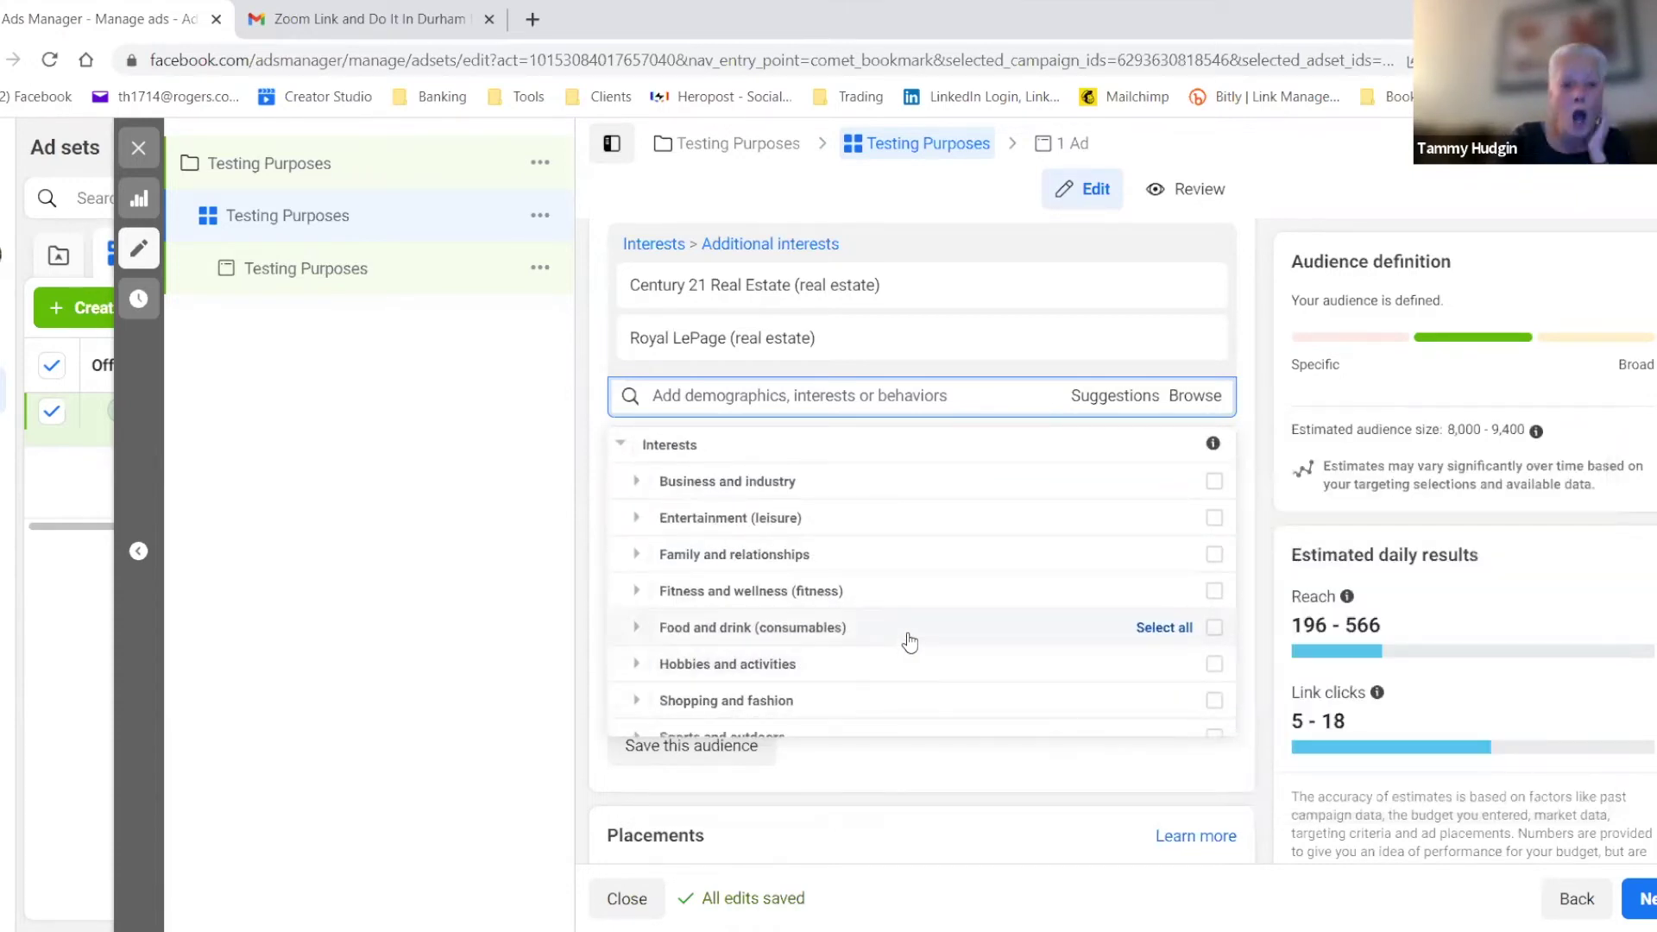
pyautogui.click(772, 704)
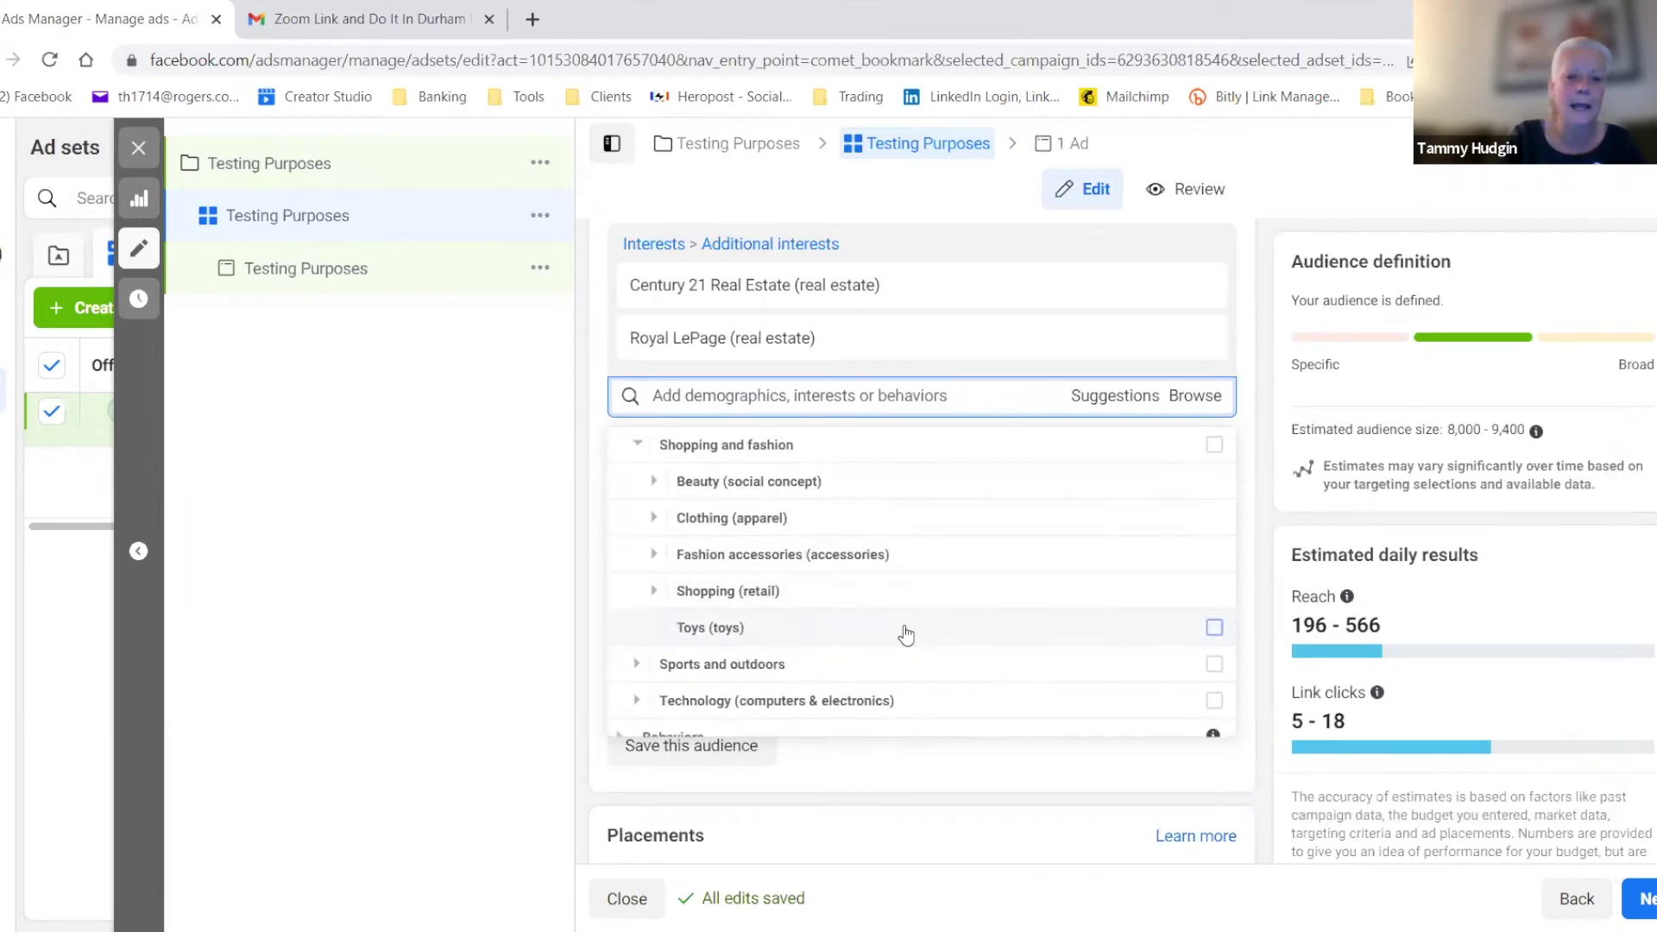
pyautogui.moveTo(907, 631)
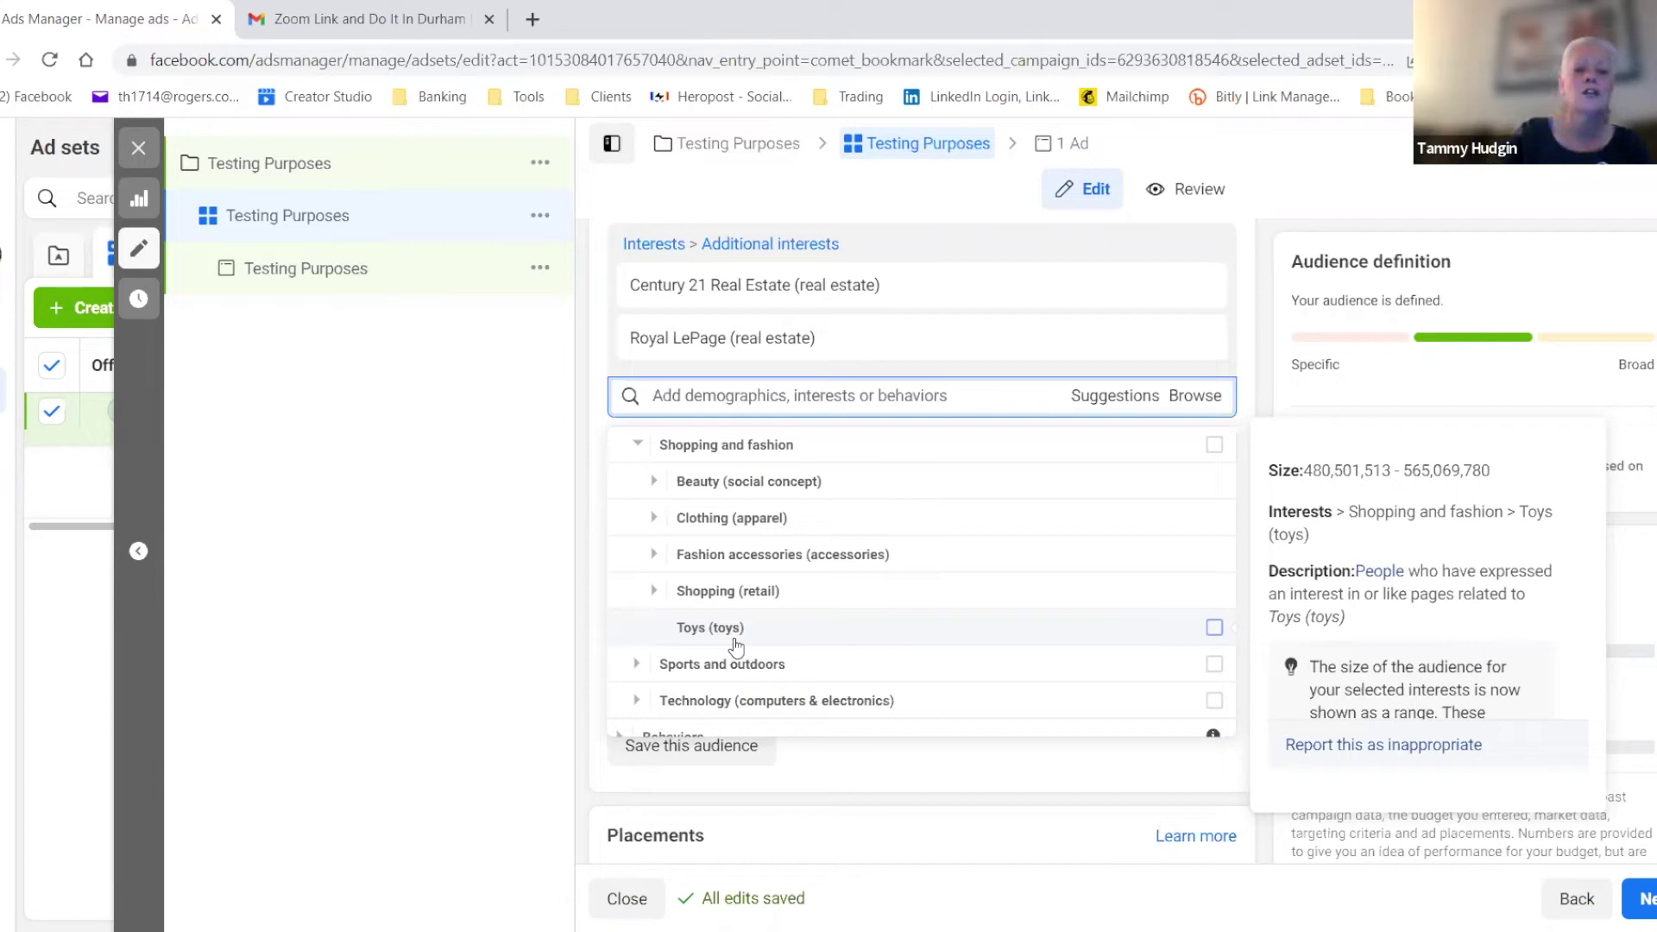
pyautogui.scroll(-2, 888, 596)
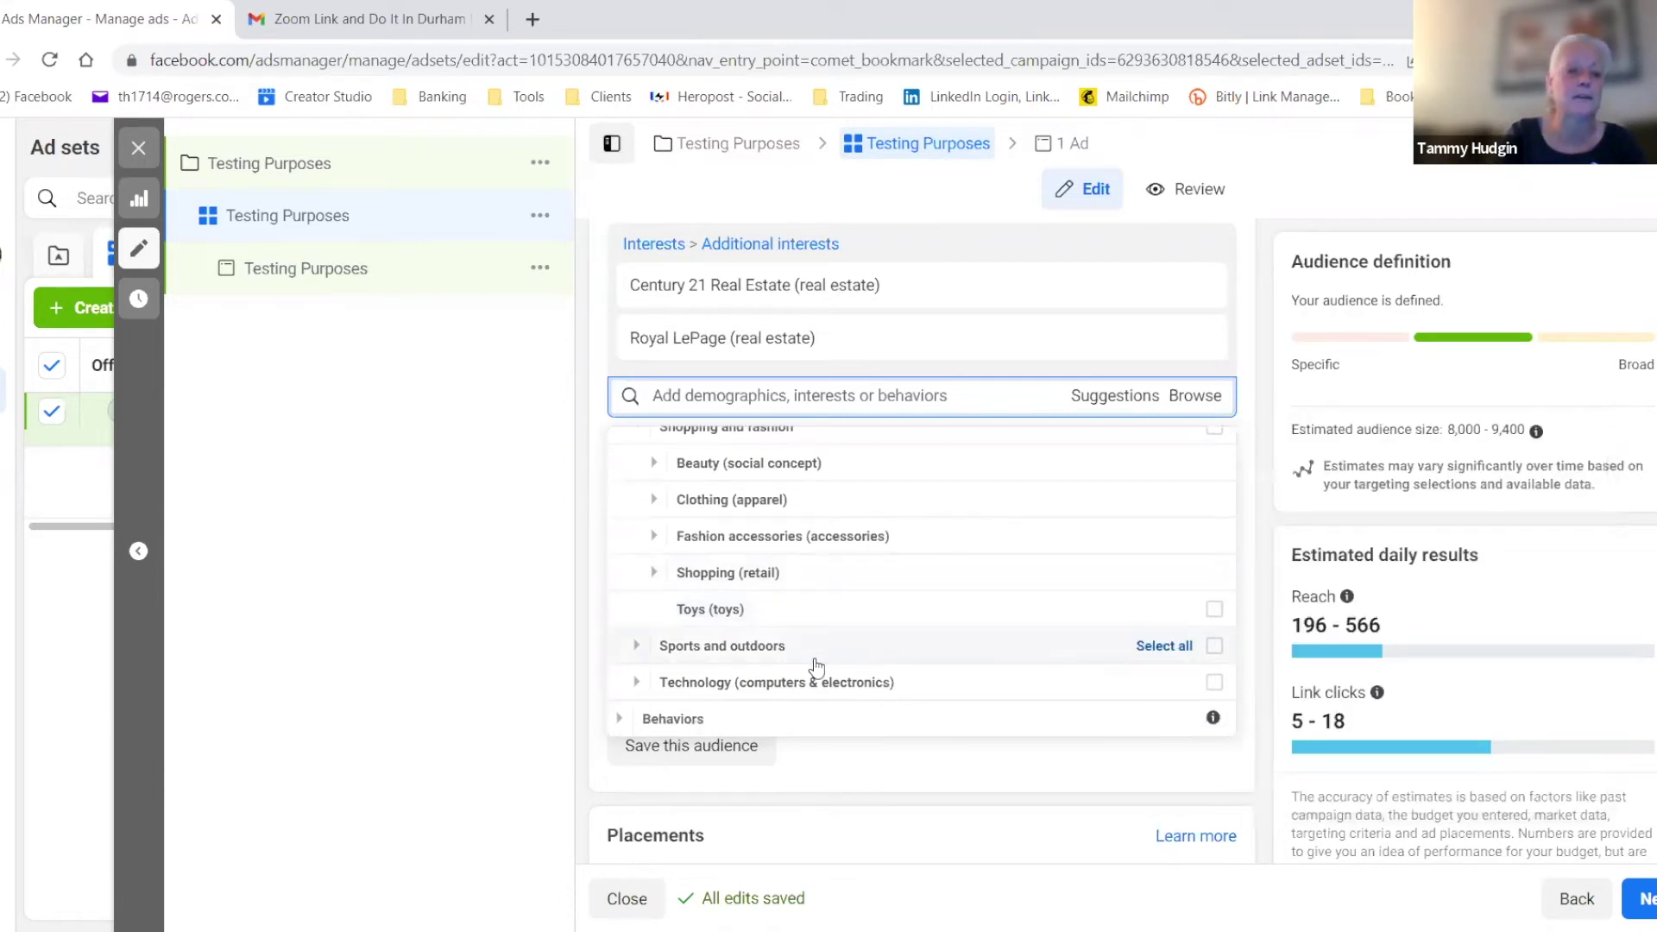
# Expand Behaviors > Purchase behavior to view Engaged Shoppers, then close the category list
pyautogui.click(766, 716)
pyautogui.scroll(-2, 824, 640)
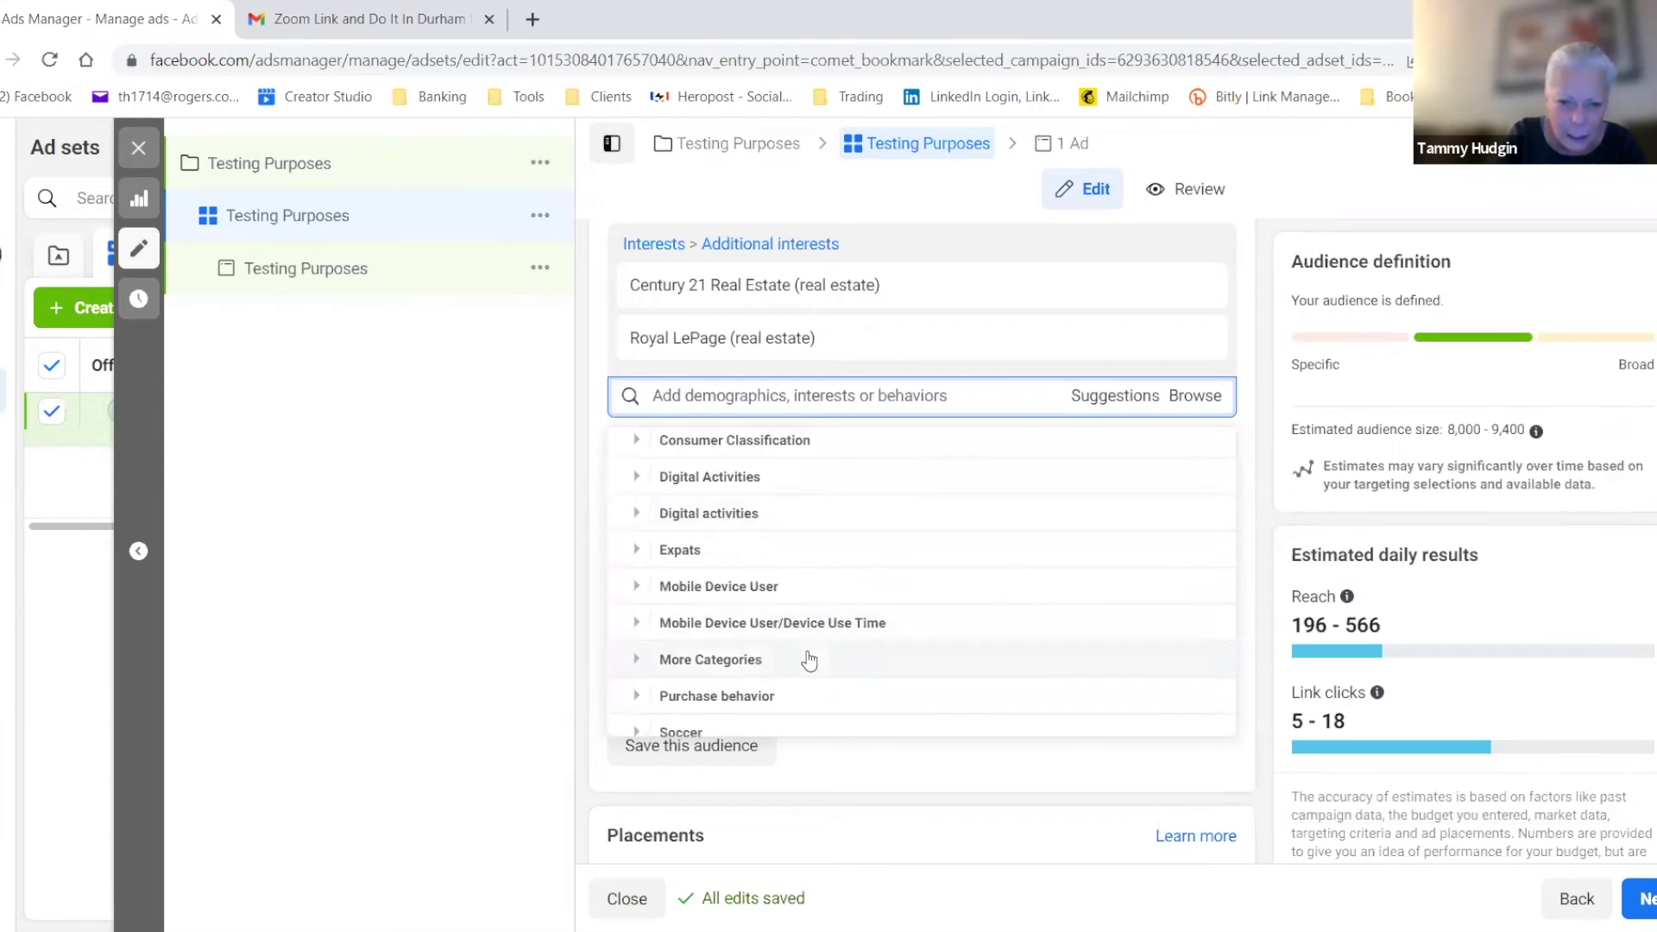
pyautogui.scroll(-2, 806, 658)
pyautogui.click(772, 652)
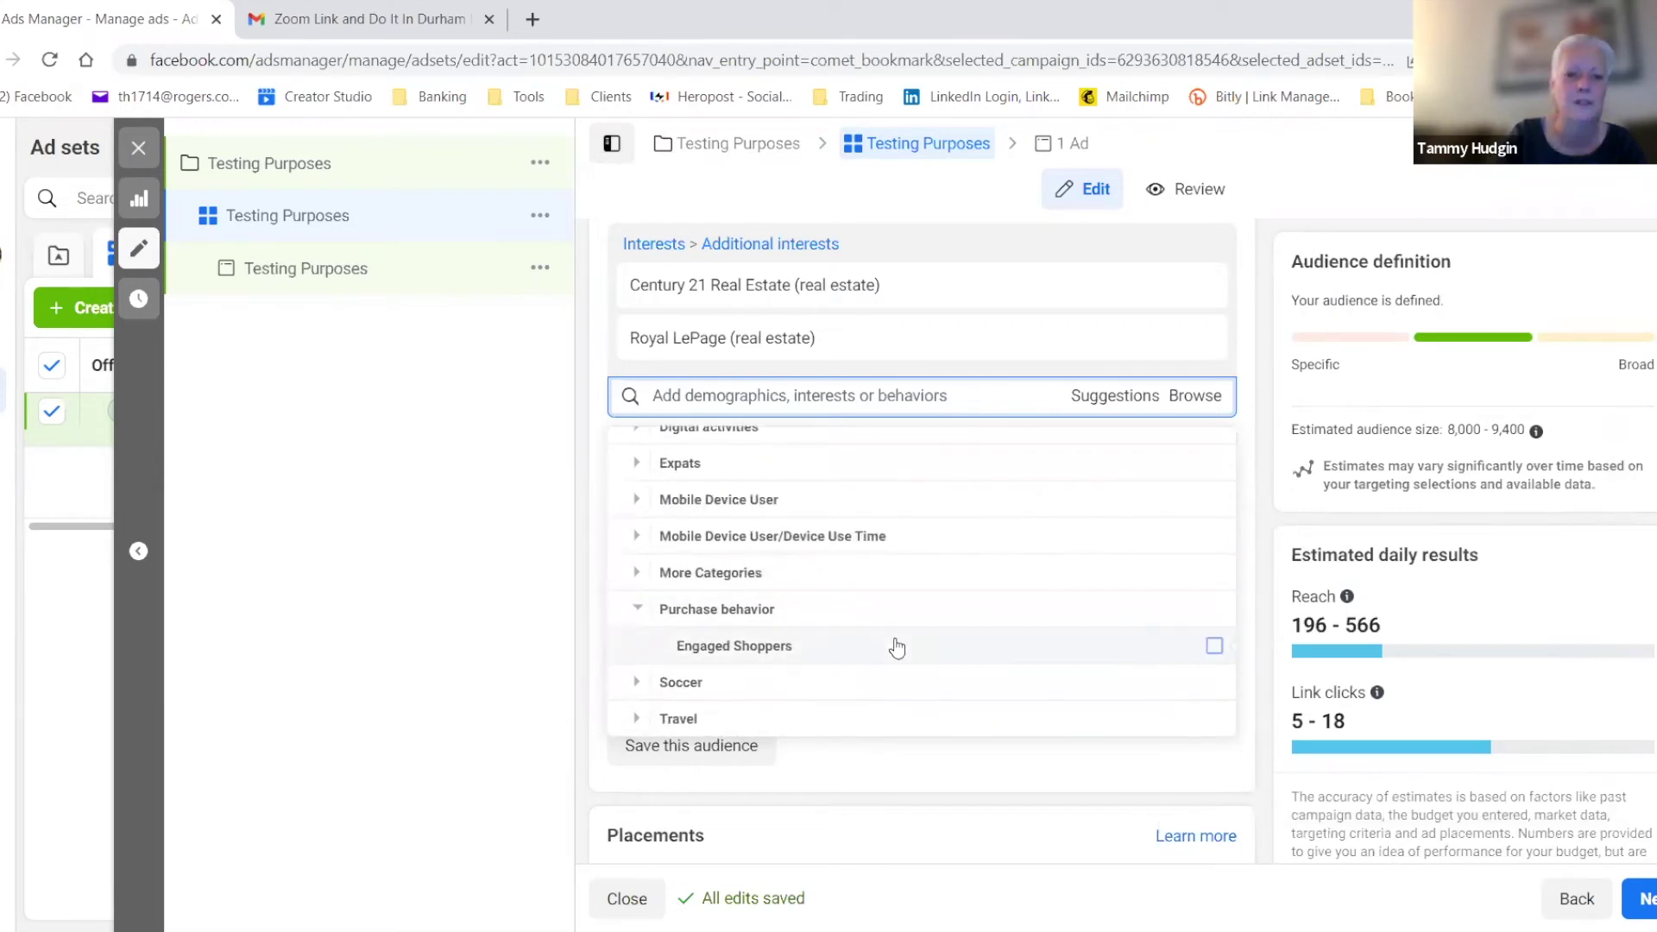
pyautogui.moveTo(863, 652)
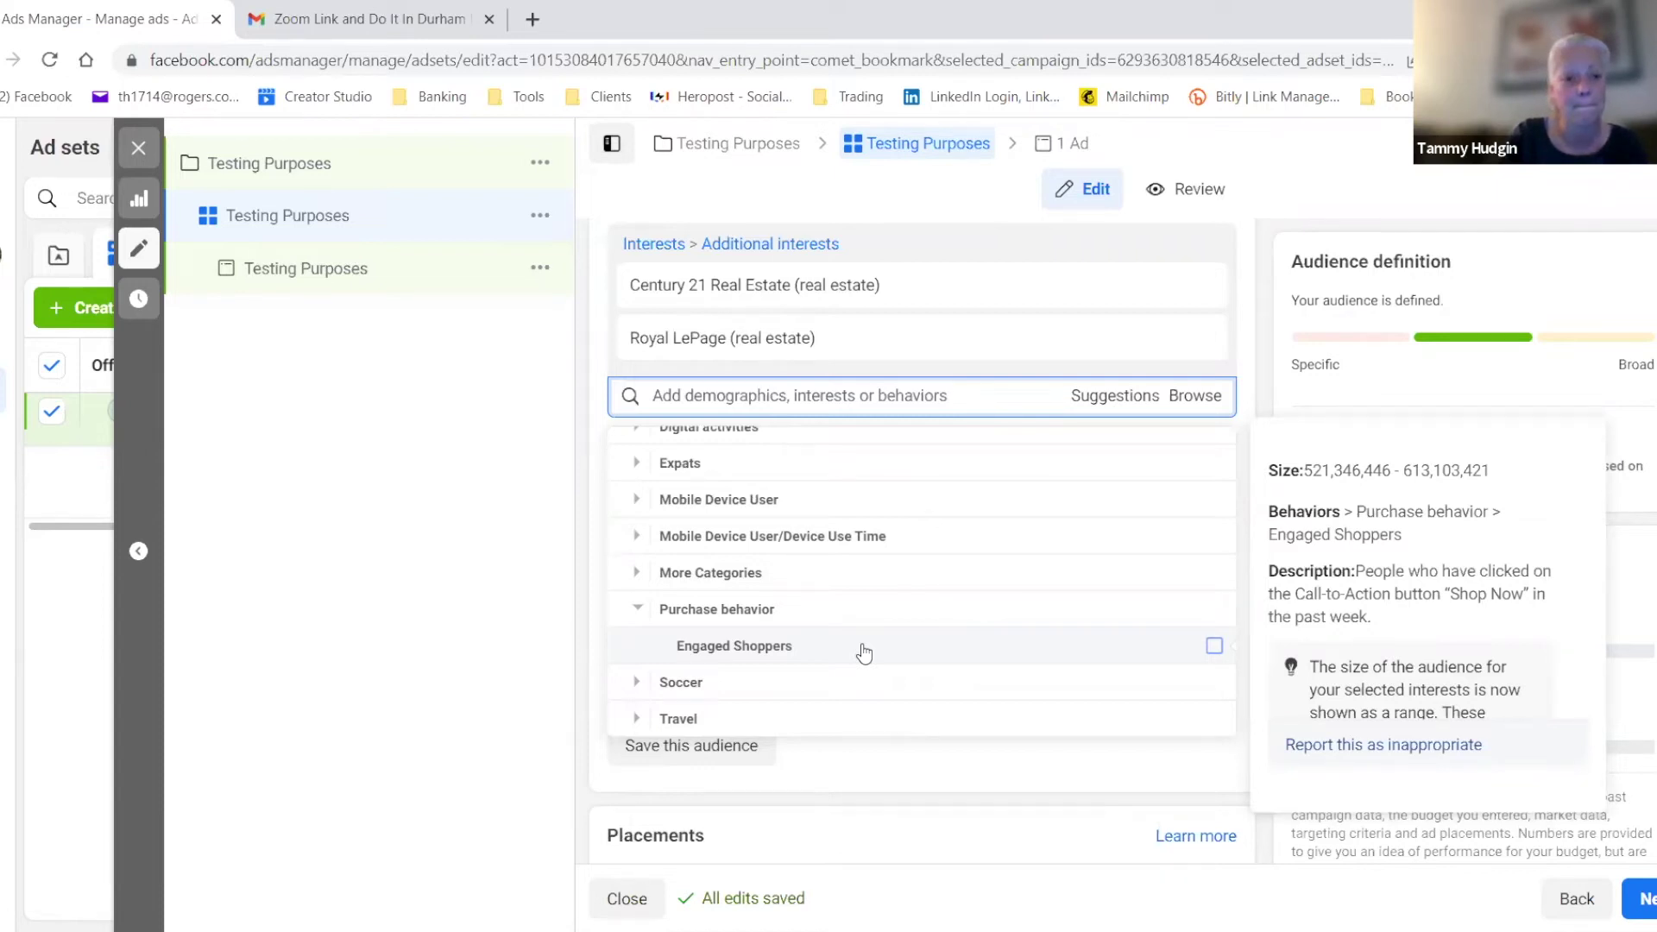
pyautogui.click(763, 393)
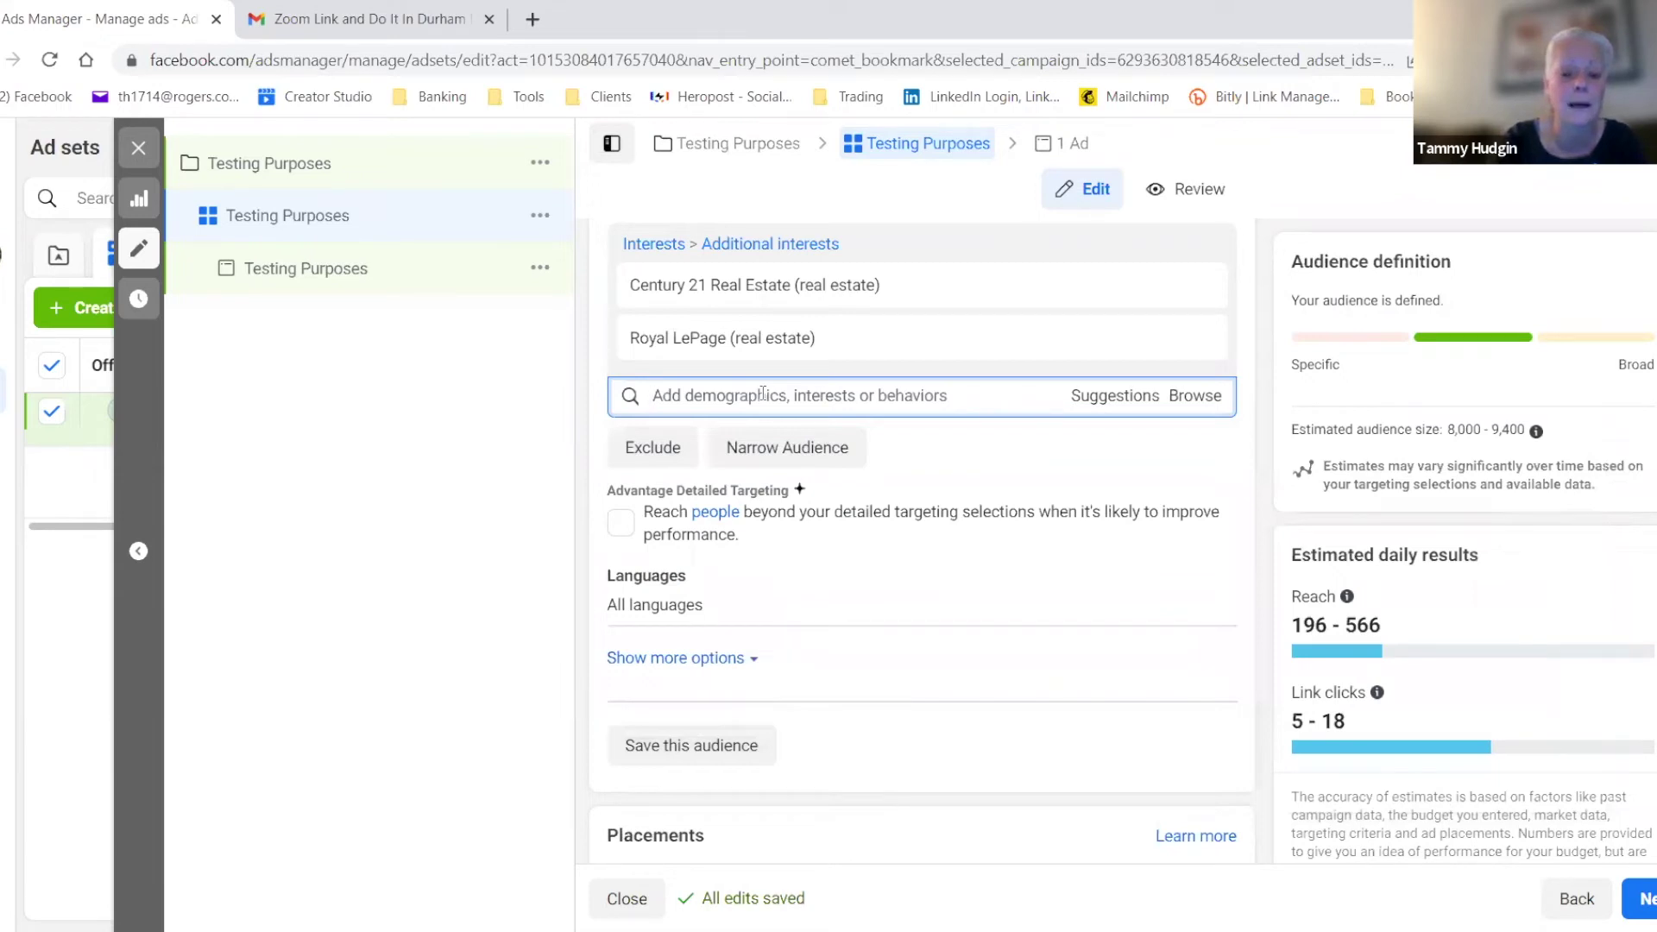
pyautogui.write('haird')
pyautogui.press('BackSpace')
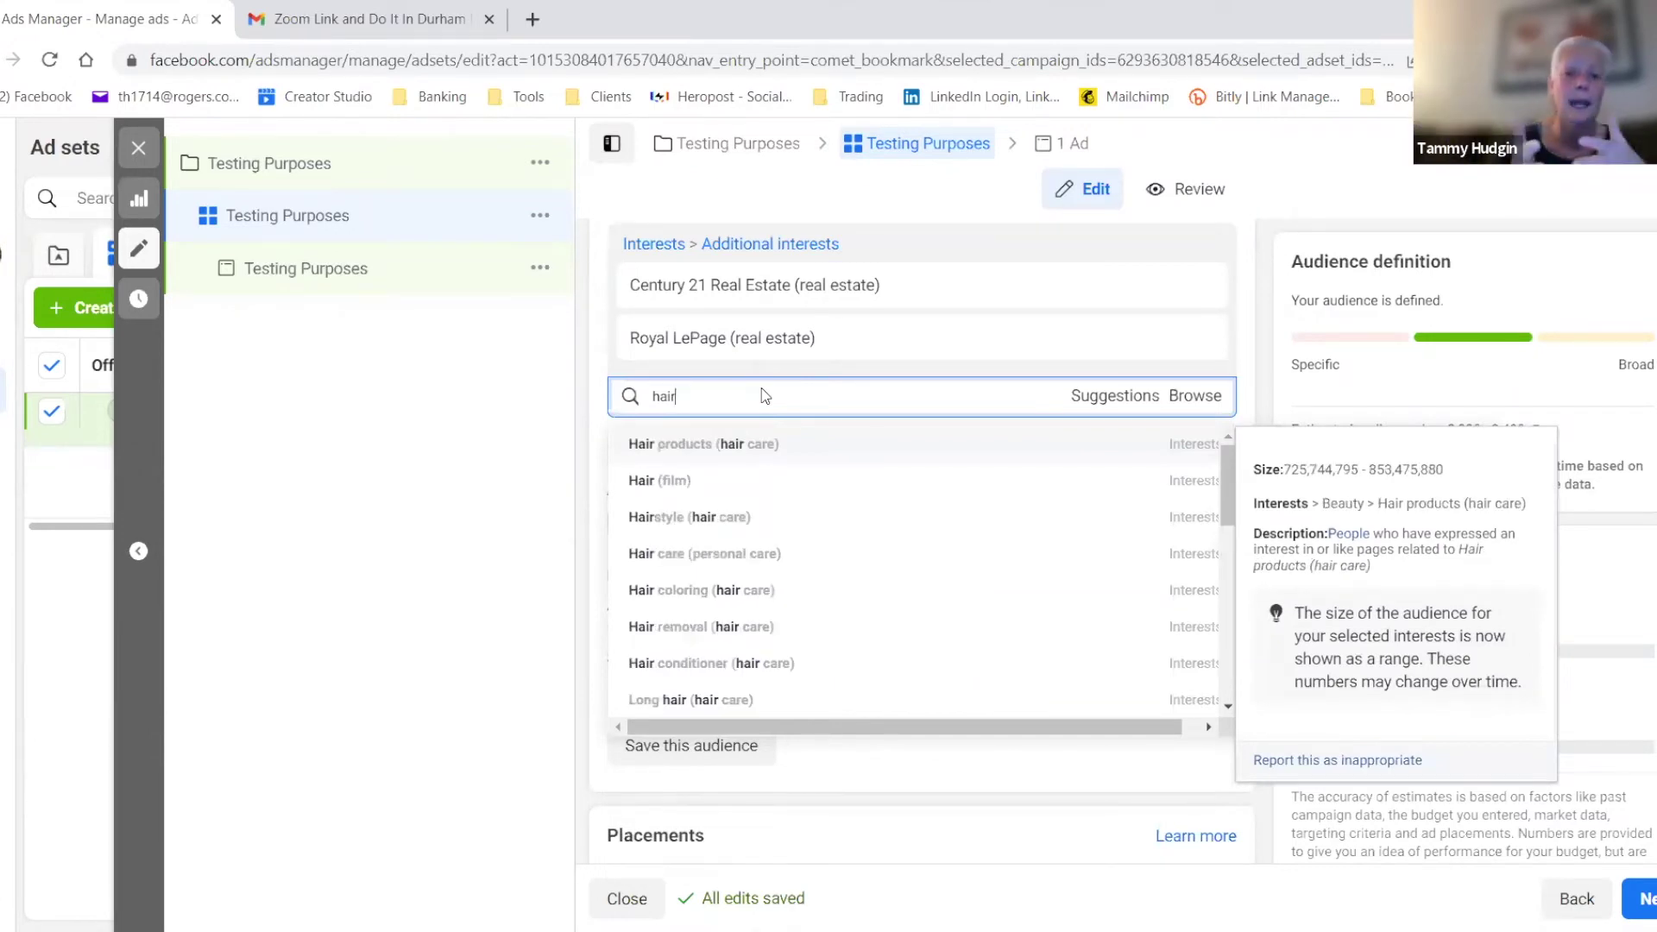
pyautogui.scroll(-5, 763, 594)
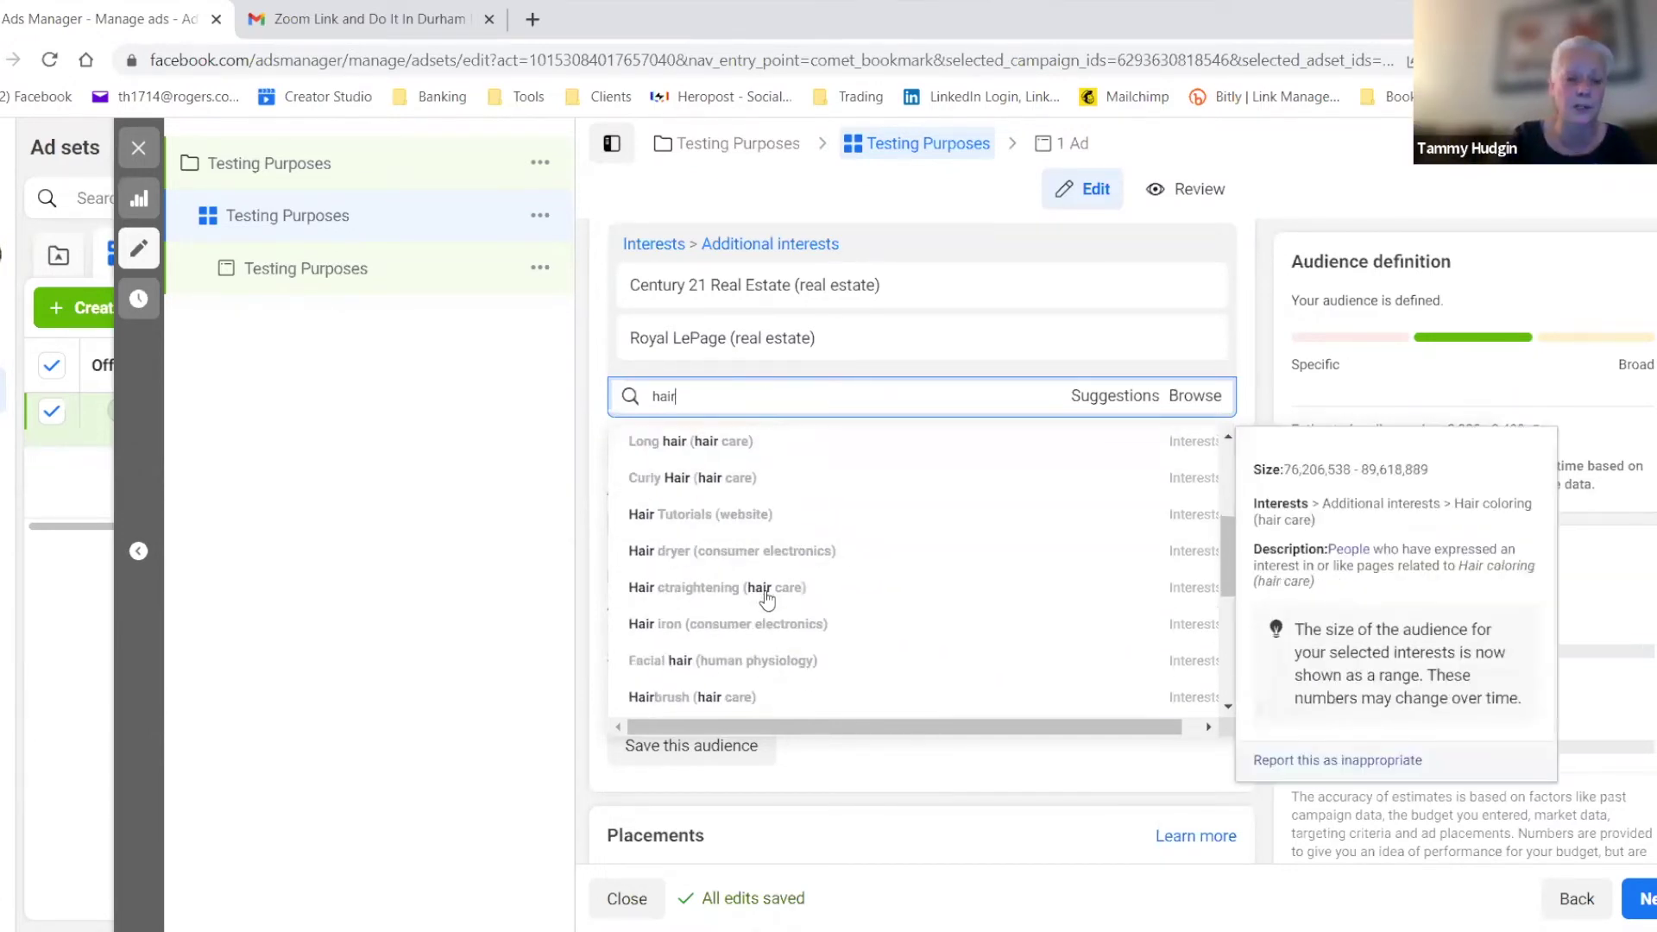
pyautogui.scroll(-8, 767, 597)
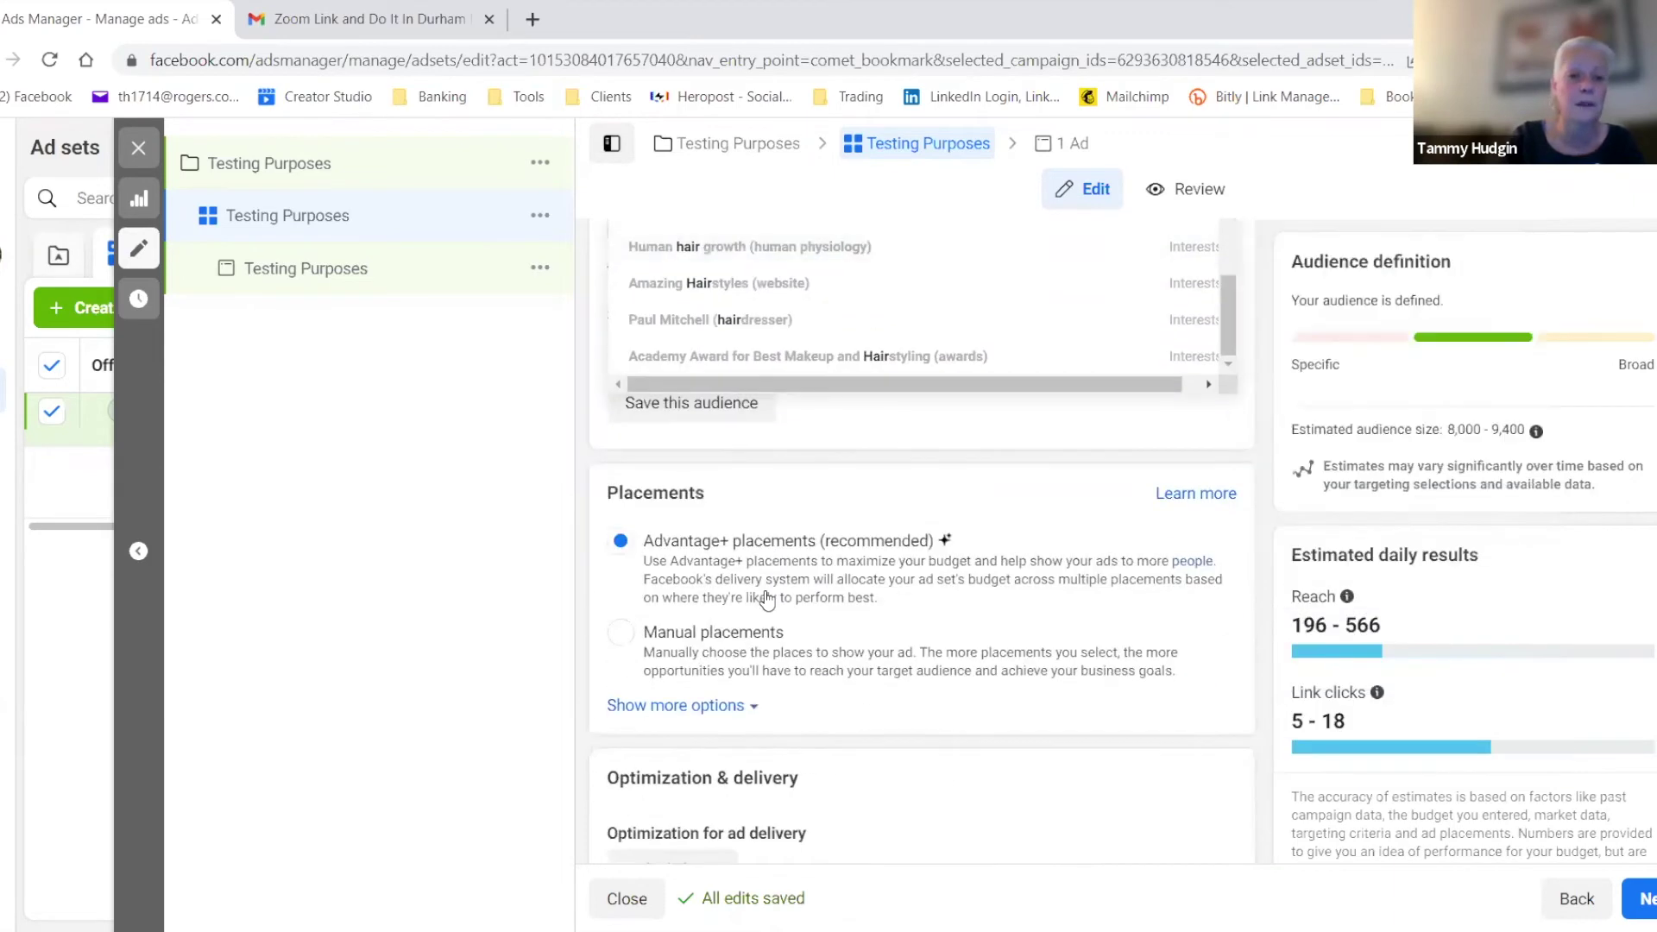
pyautogui.scroll(4, 665, 496)
pyautogui.scroll(10, 784, 579)
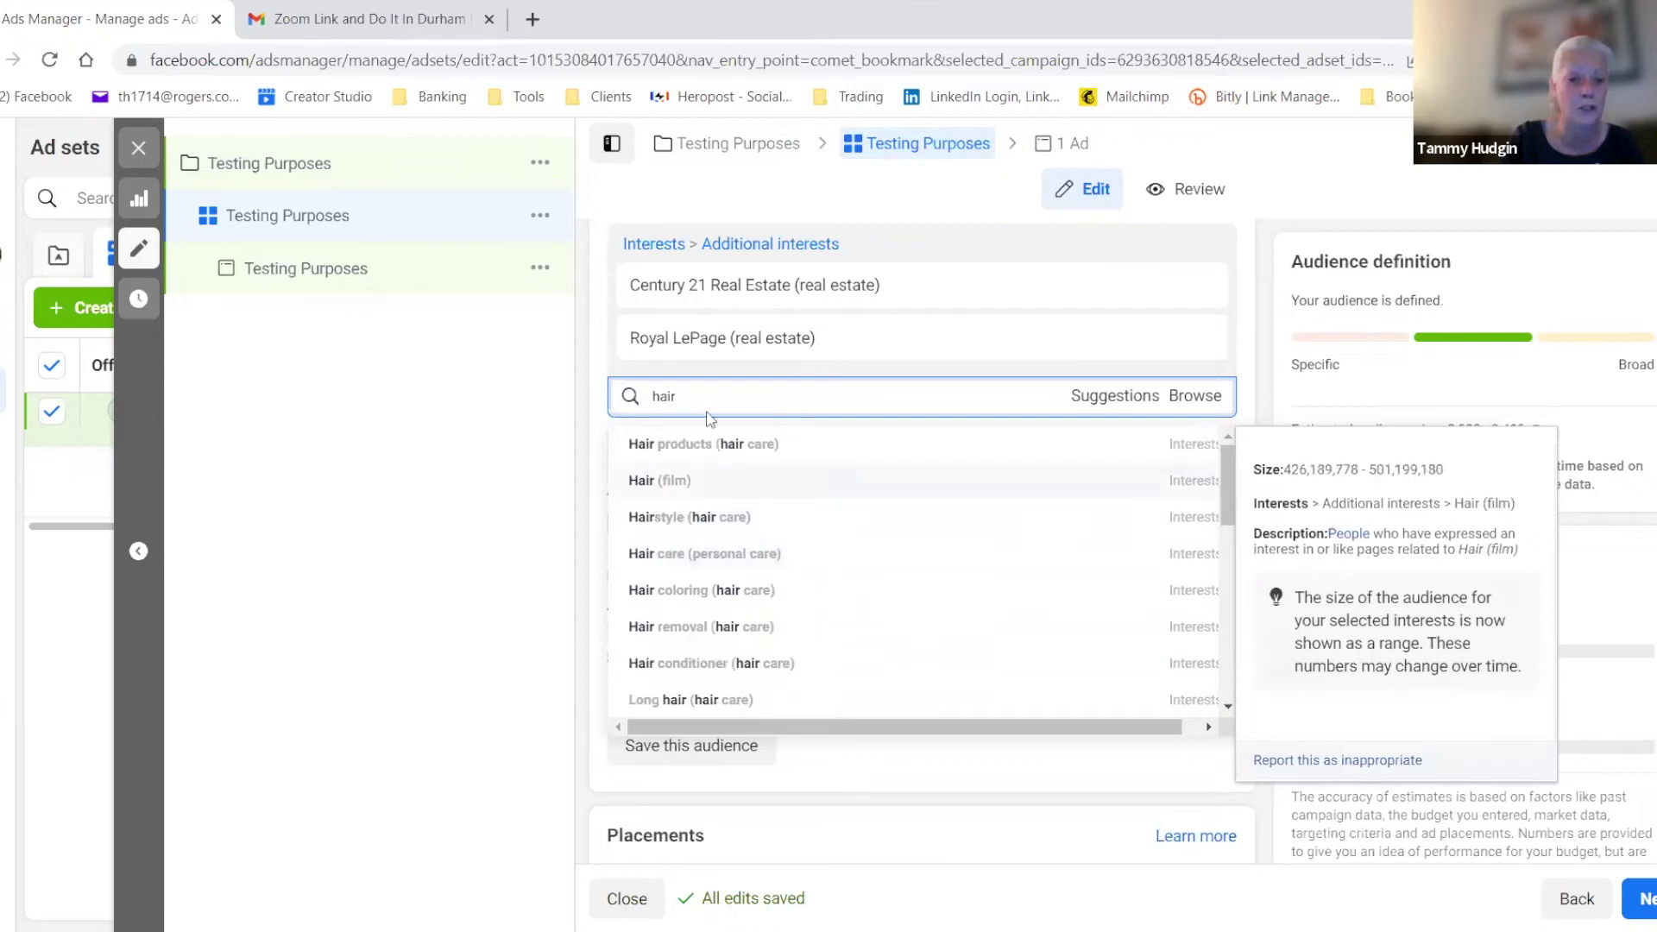
pyautogui.click(592, 399)
pyautogui.write('mortgage')
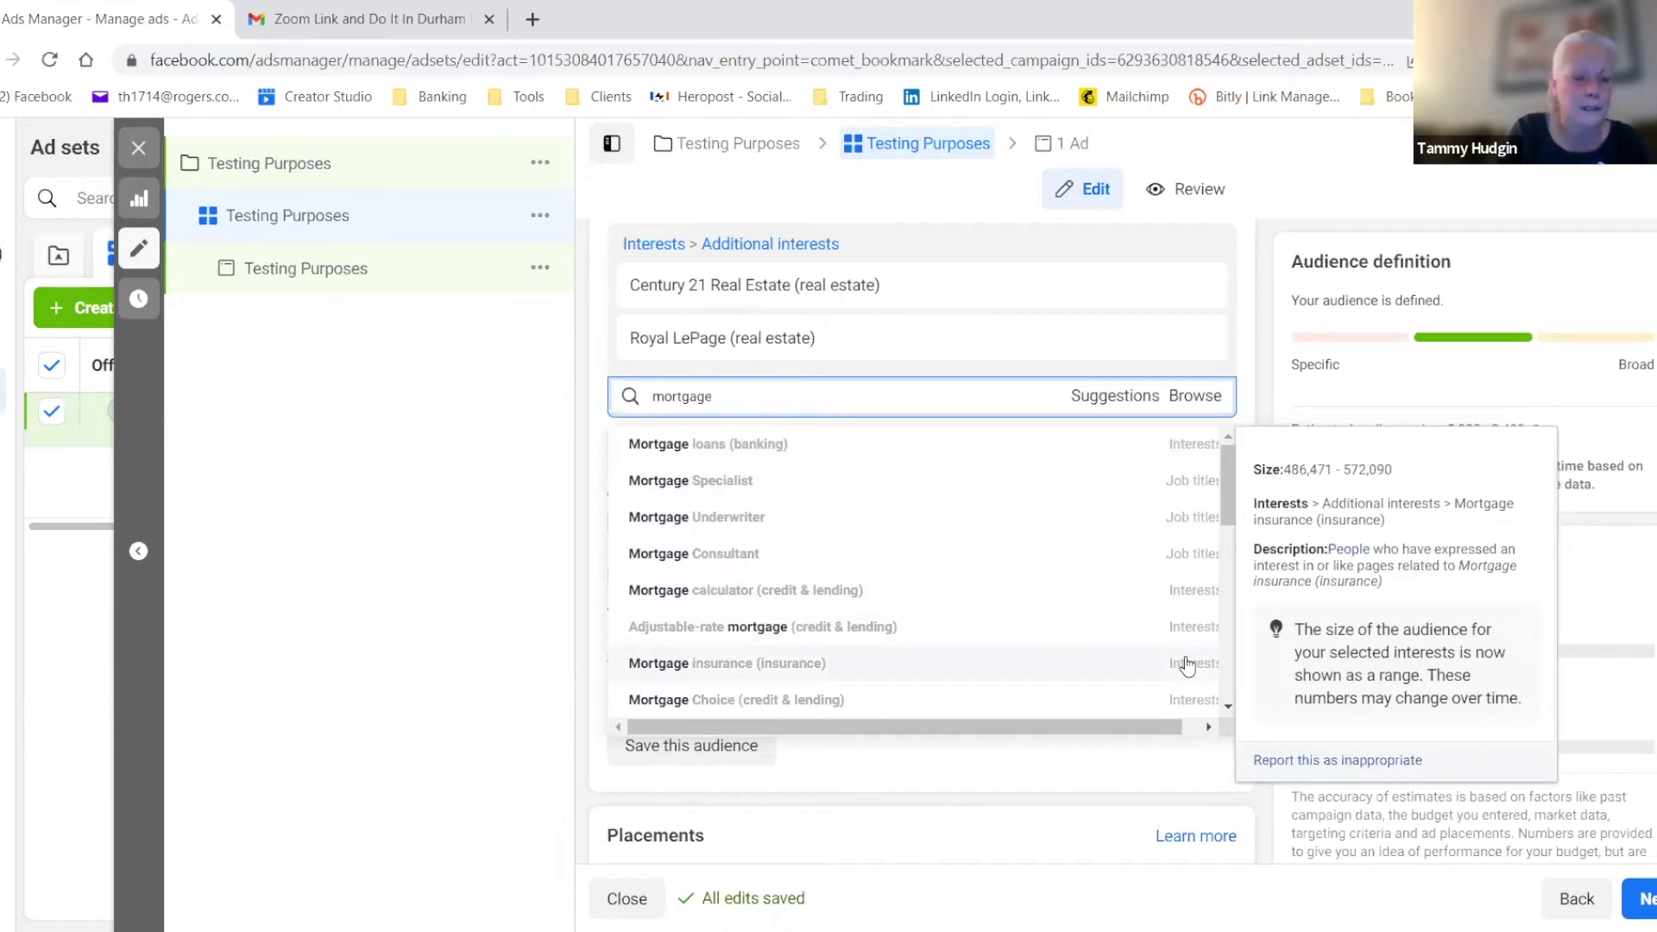
pyautogui.press('BackSpace')
pyautogui.press('BackSpace')
pyautogui.press('BackSpace')
pyautogui.press('BackSpace')
pyautogui.press('BackSpace')
pyautogui.press('BackSpace')
pyautogui.press('BackSpace')
pyautogui.press('BackSpace')
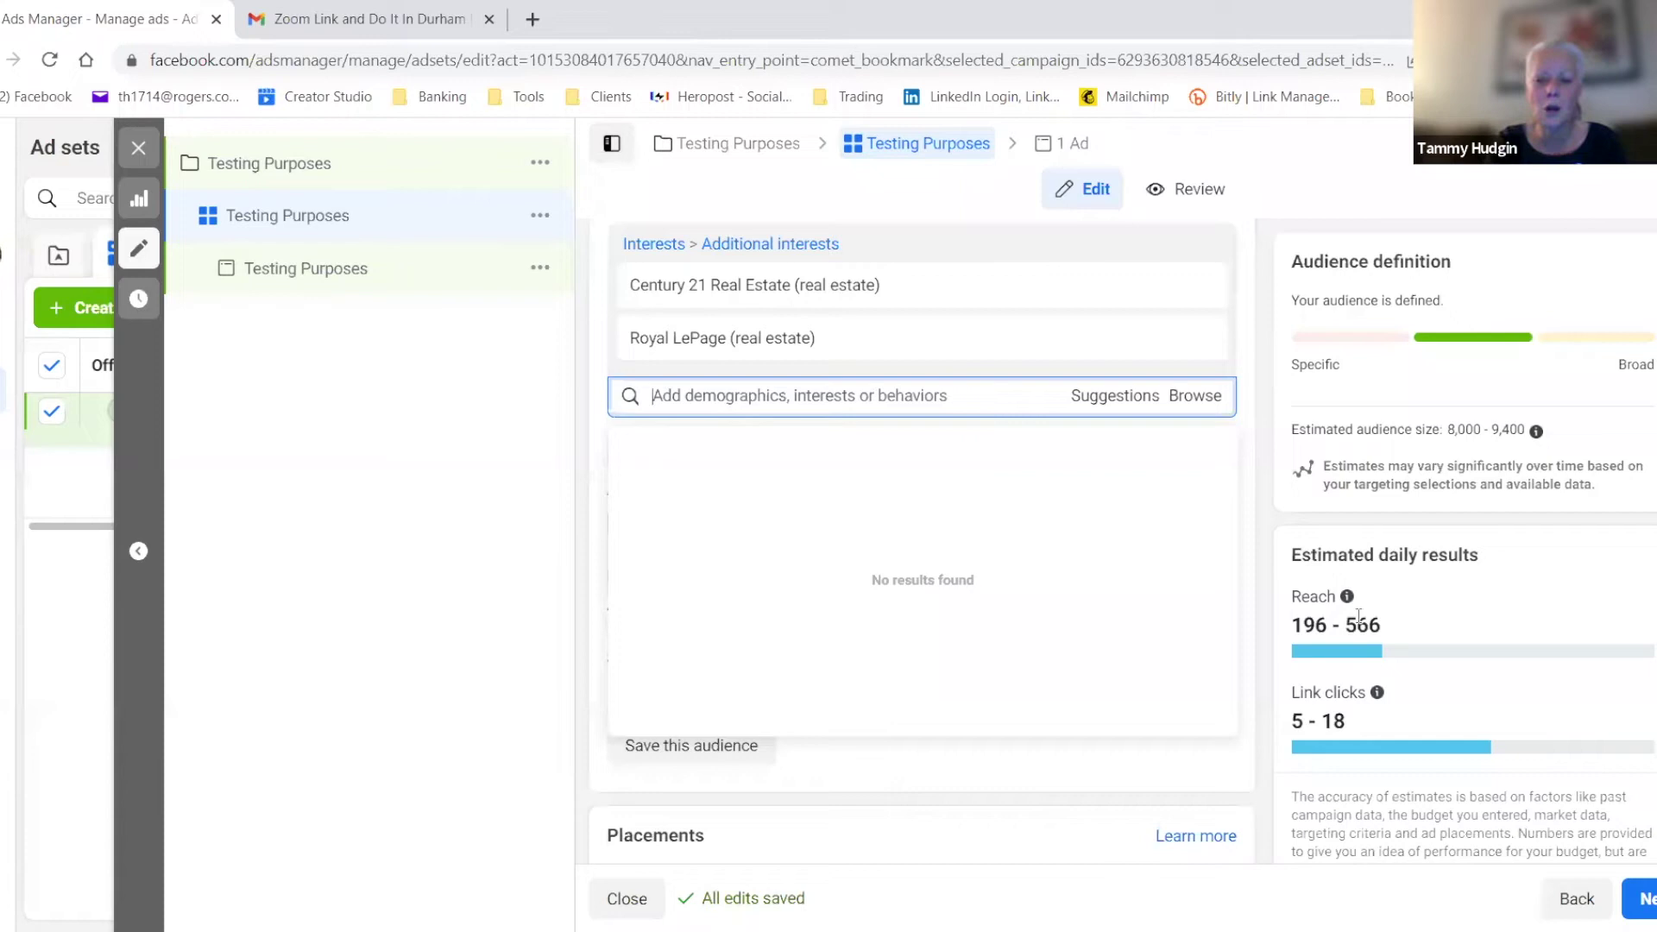
# Highlight the estimated daily reach of 196–566 and link clicks of 5–18
pyautogui.moveTo(1296, 626); pyautogui.dragTo(1408, 628)
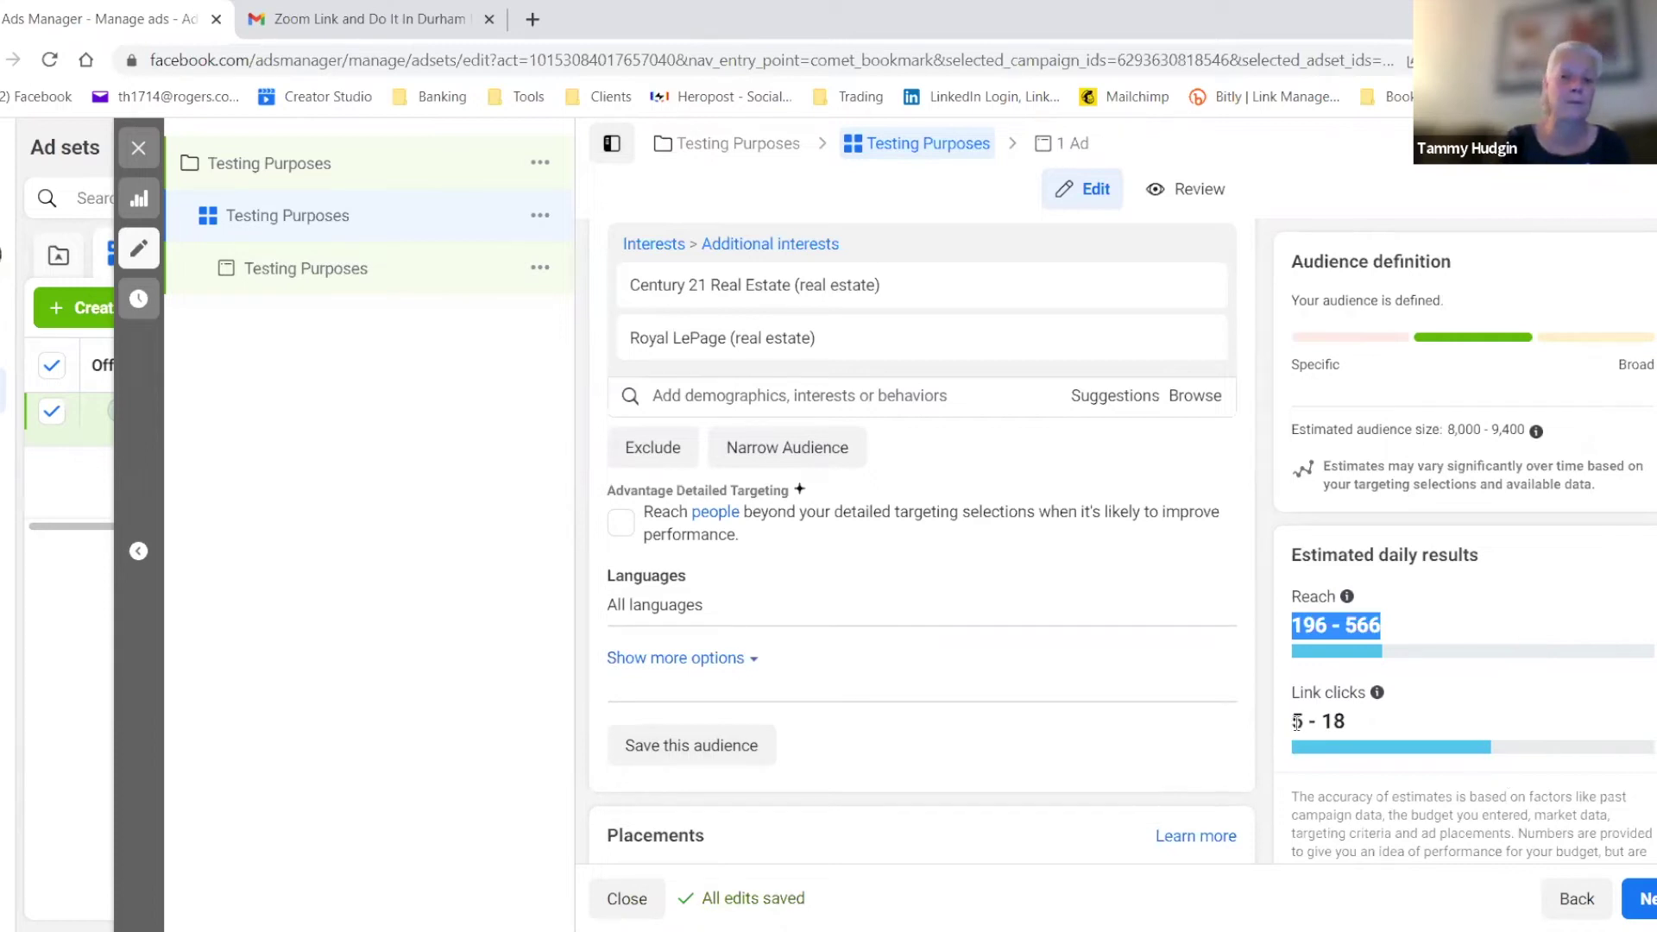
pyautogui.moveTo(1293, 722); pyautogui.dragTo(1393, 727)
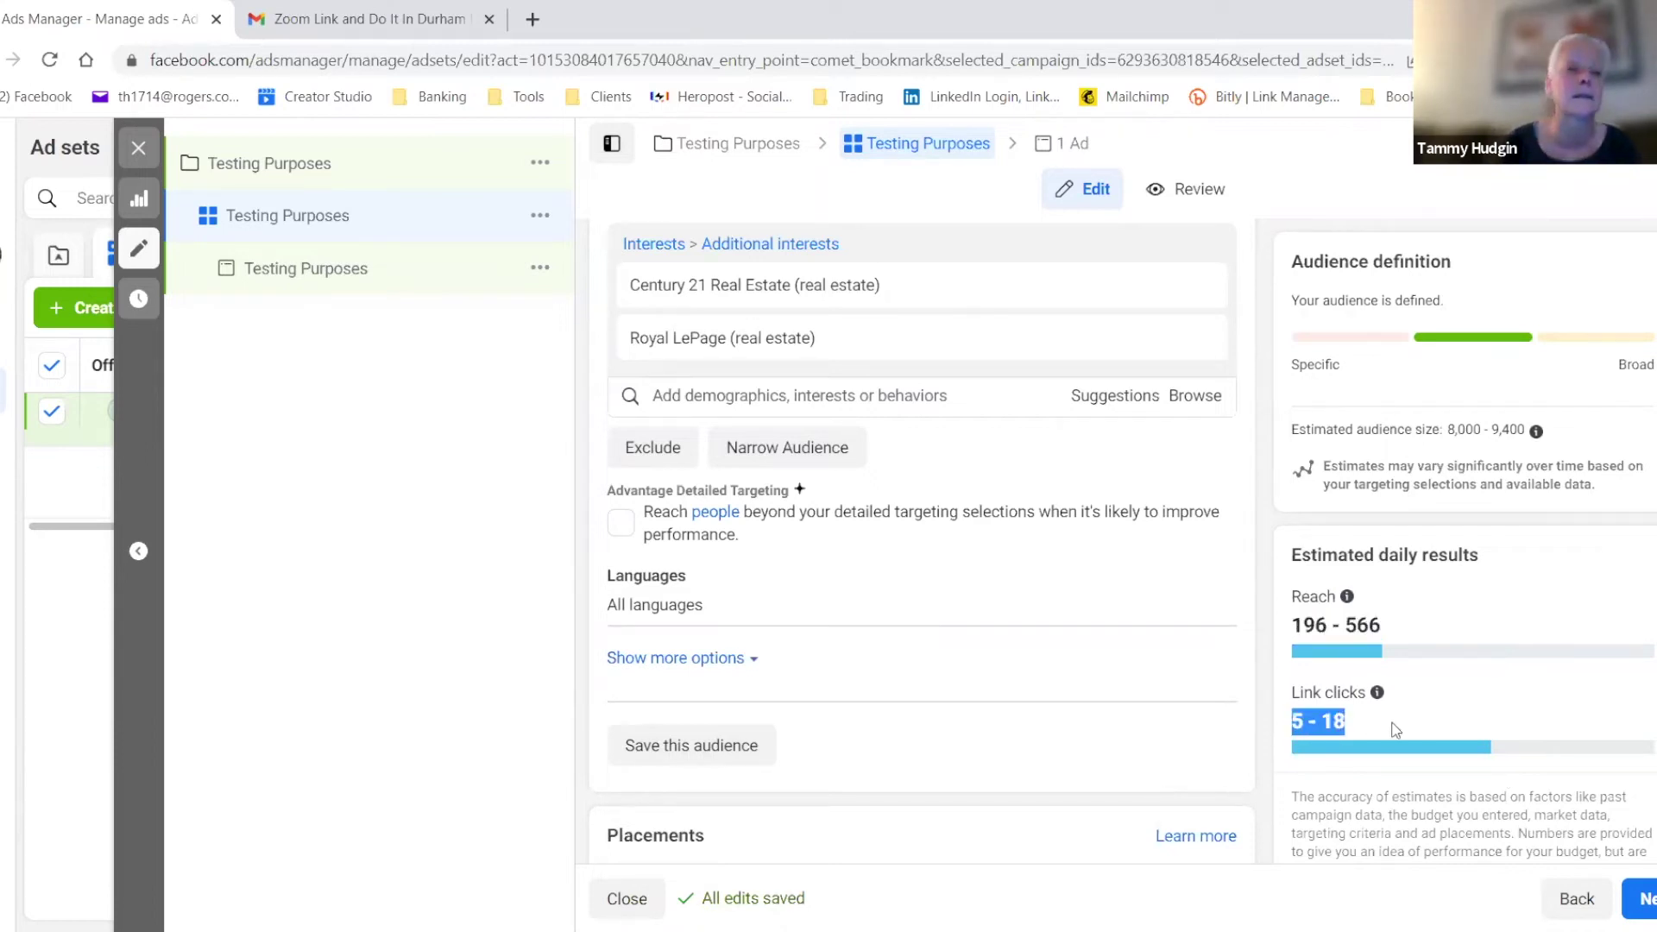
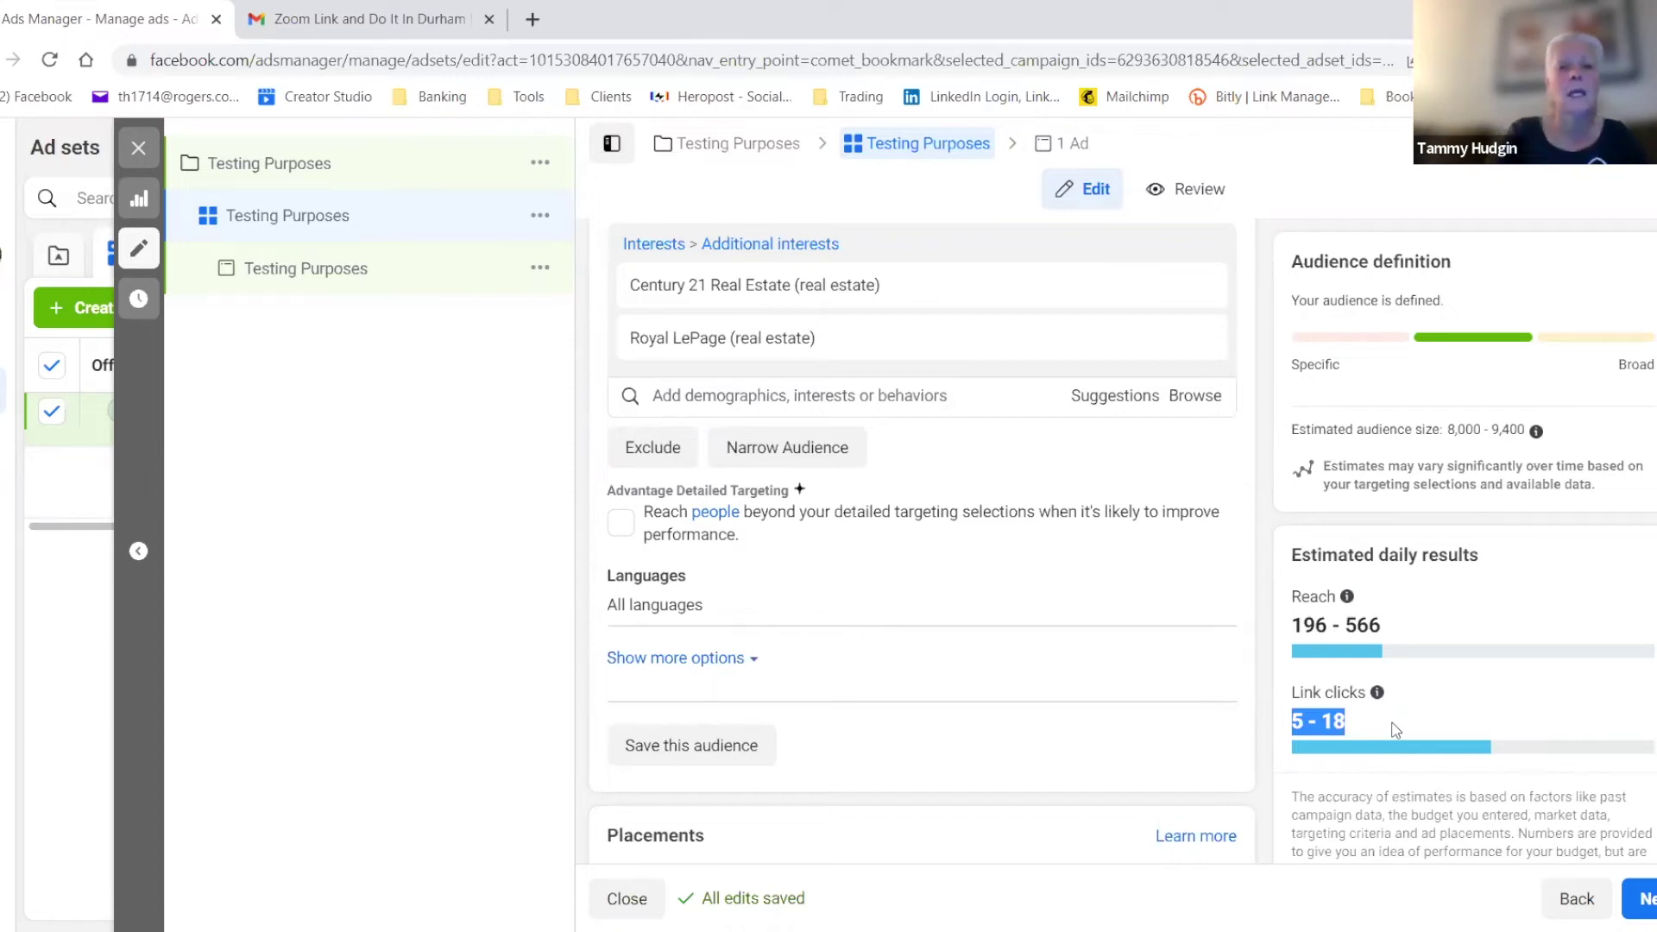
# Search detailed targeting for 'social media examiner' and add it as an Employers target
pyautogui.click(757, 396)
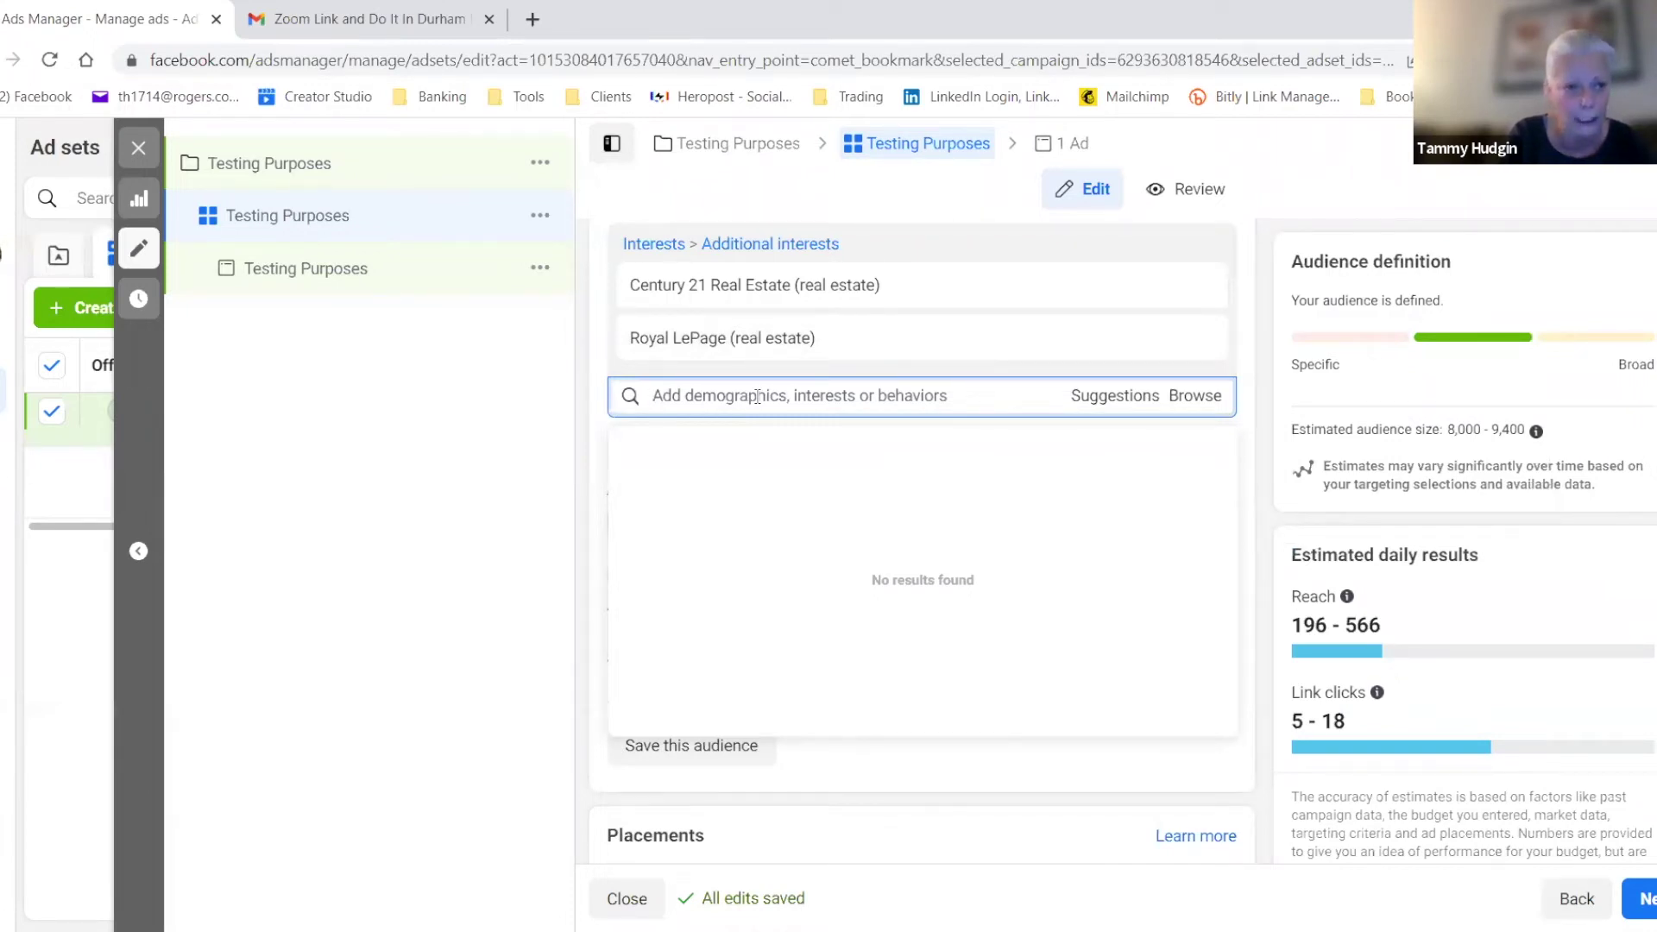
pyautogui.write('soci')
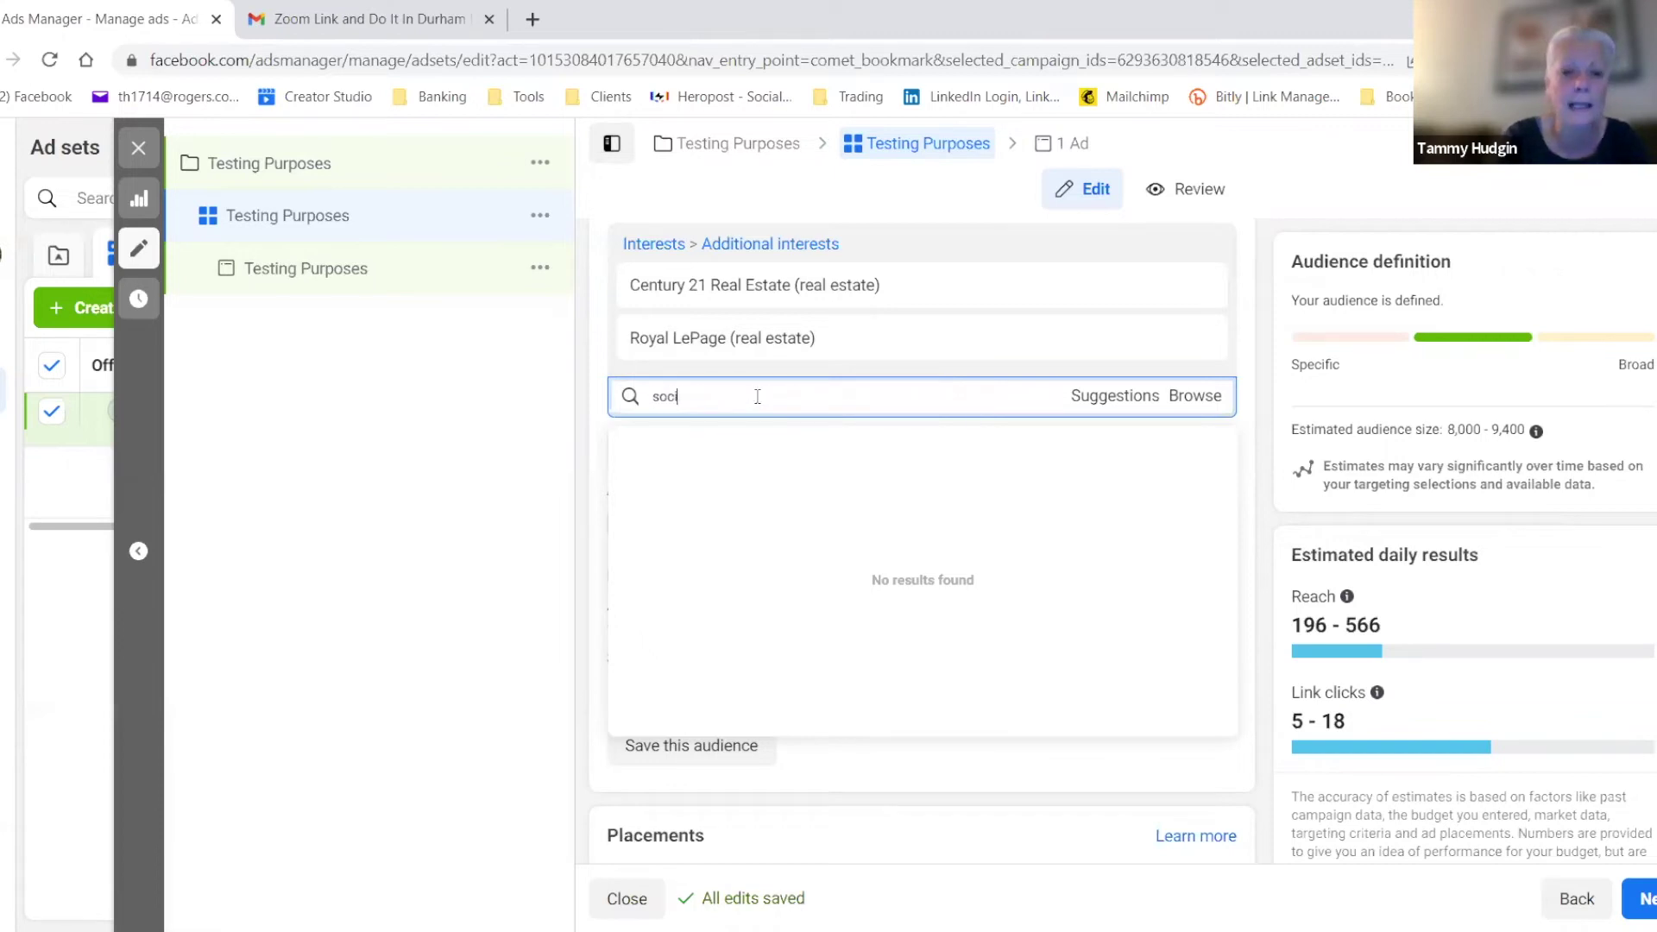
pyautogui.write('al media e')
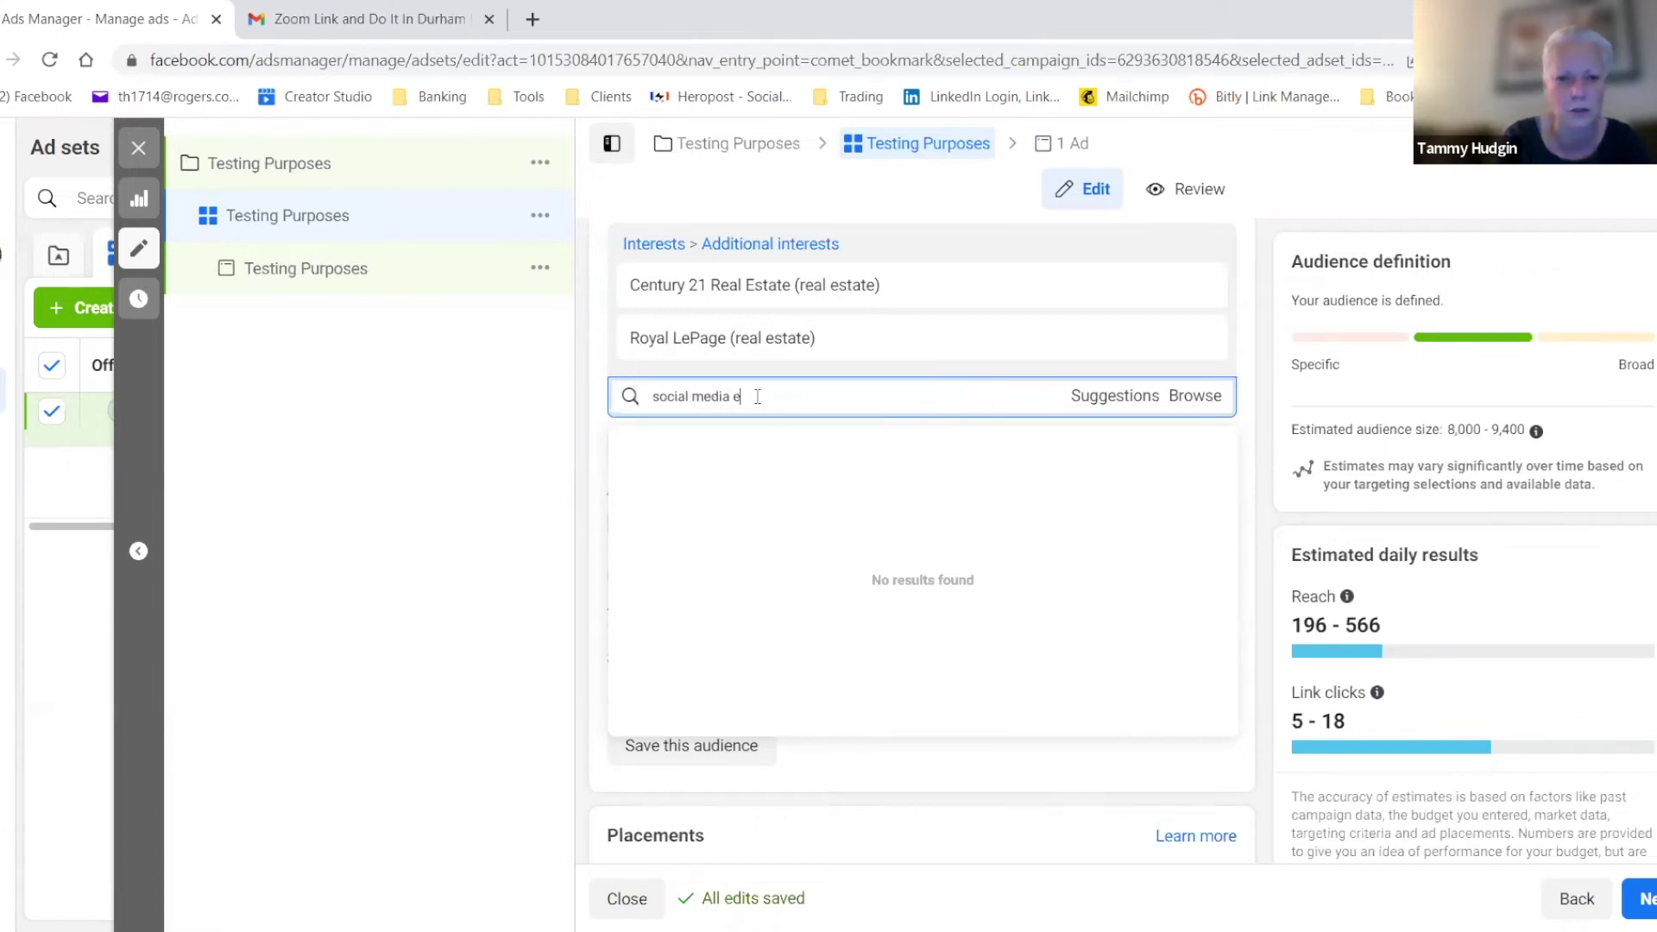
pyautogui.write('xaminer')
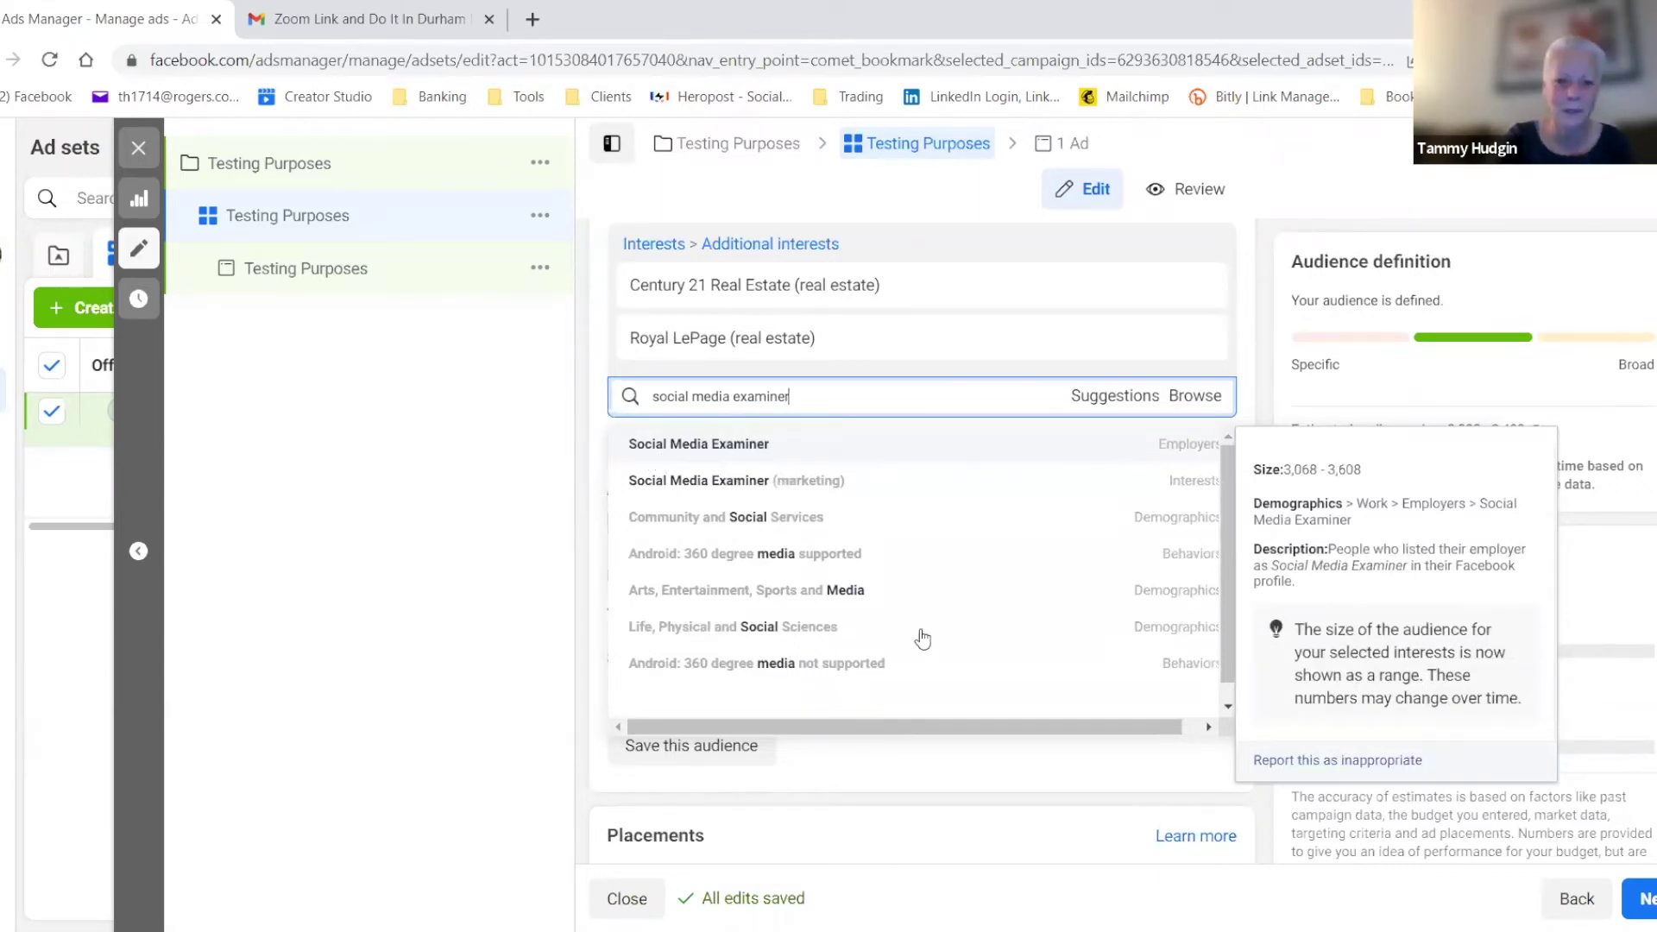
pyautogui.press('Return')
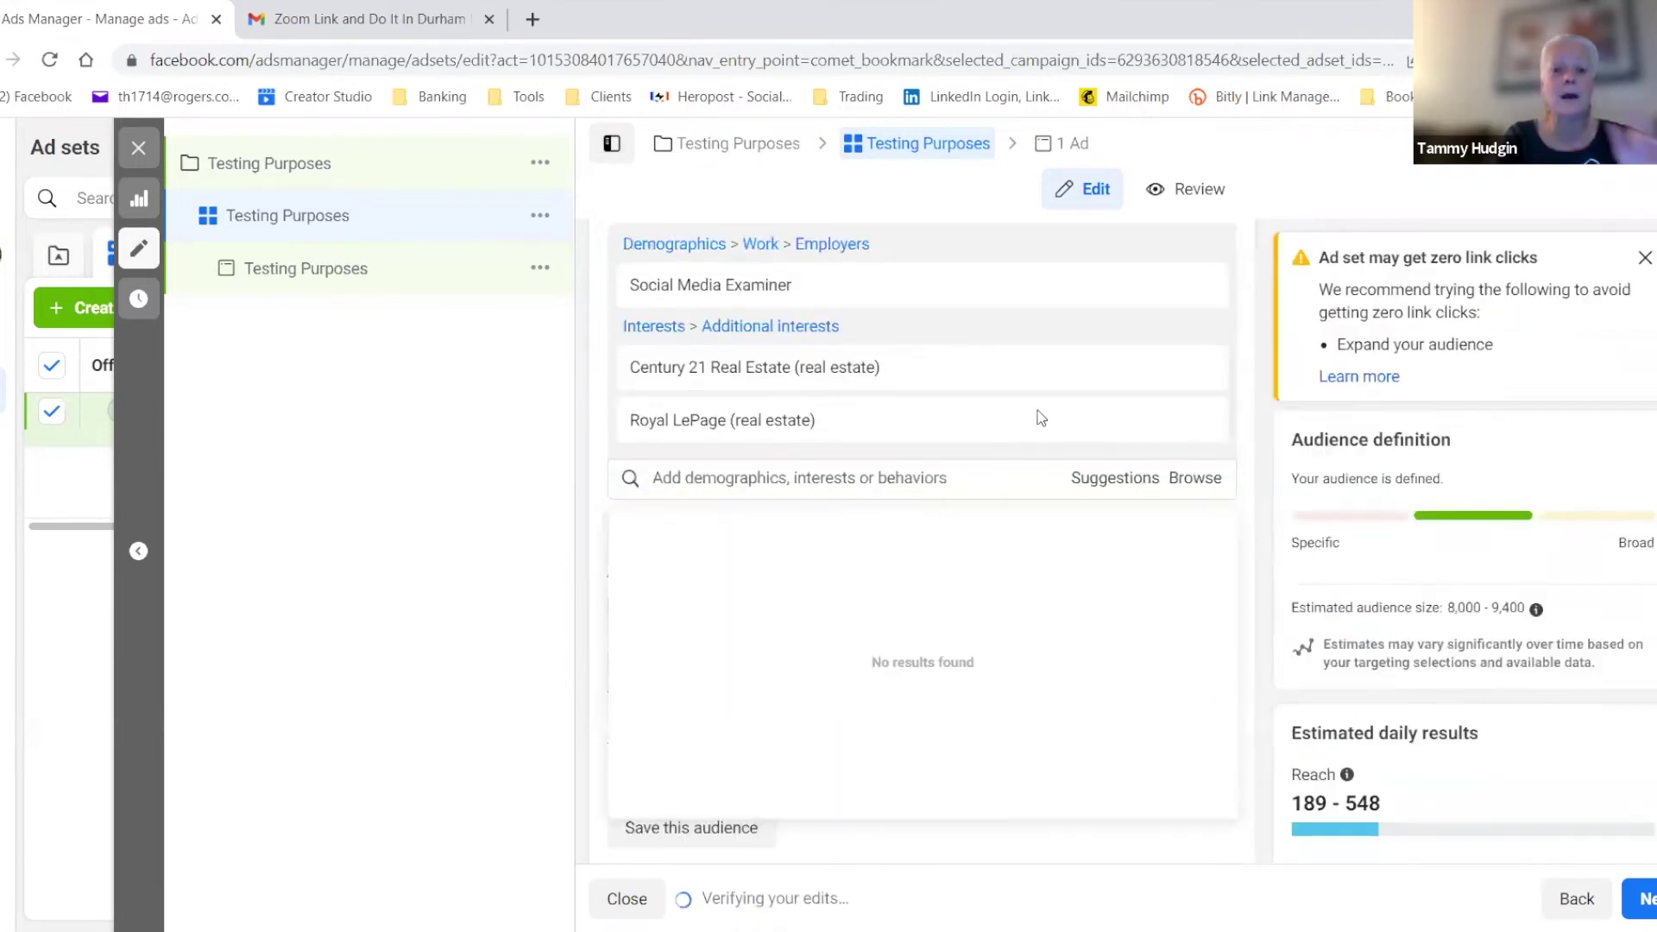
pyautogui.click(501, 738)
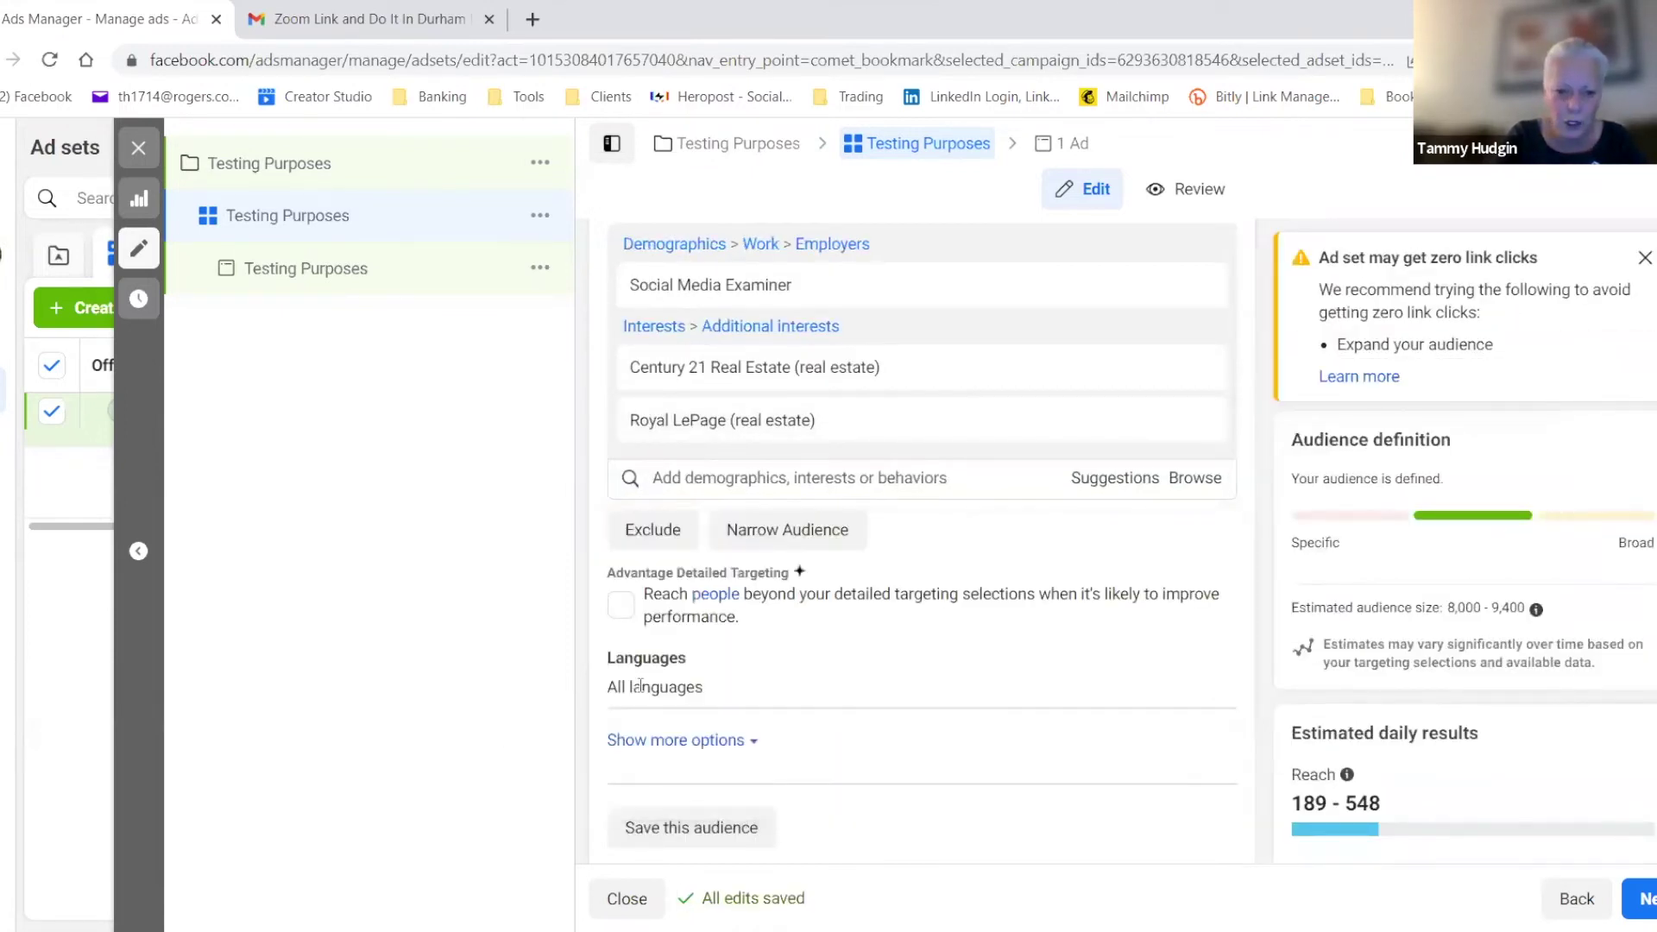
# Enable the Advantage Detailed Targeting checkbox, widening the estimate to 71,900–84,600
pyautogui.moveTo(608, 574); pyautogui.dragTo(851, 584)
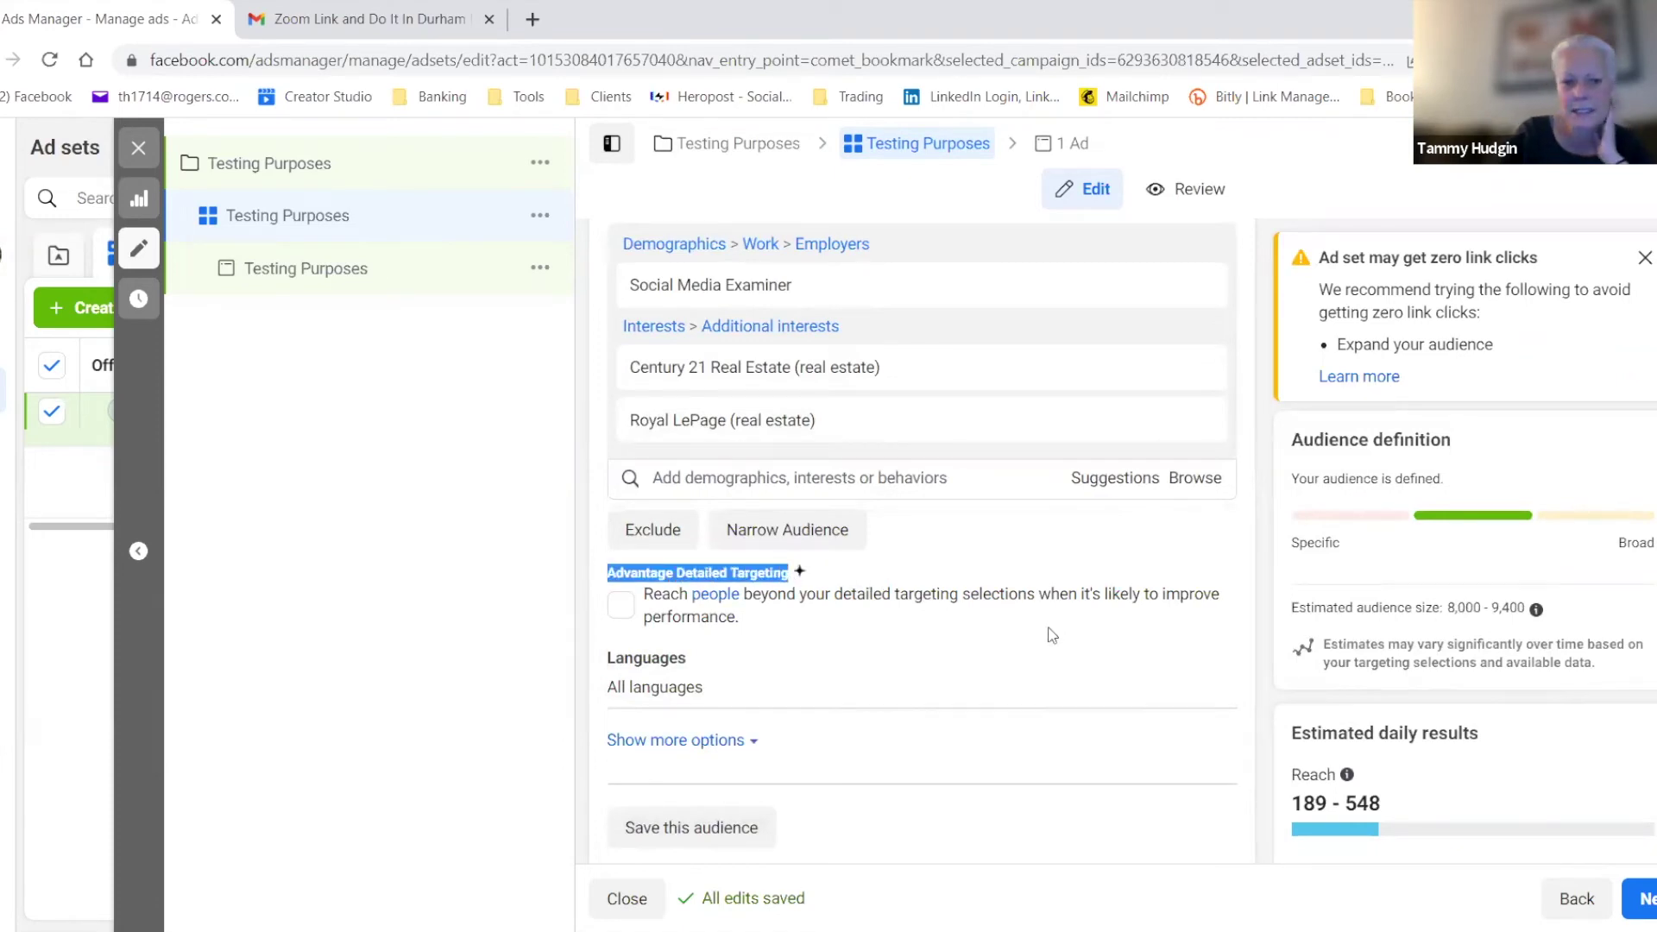
pyautogui.click(620, 606)
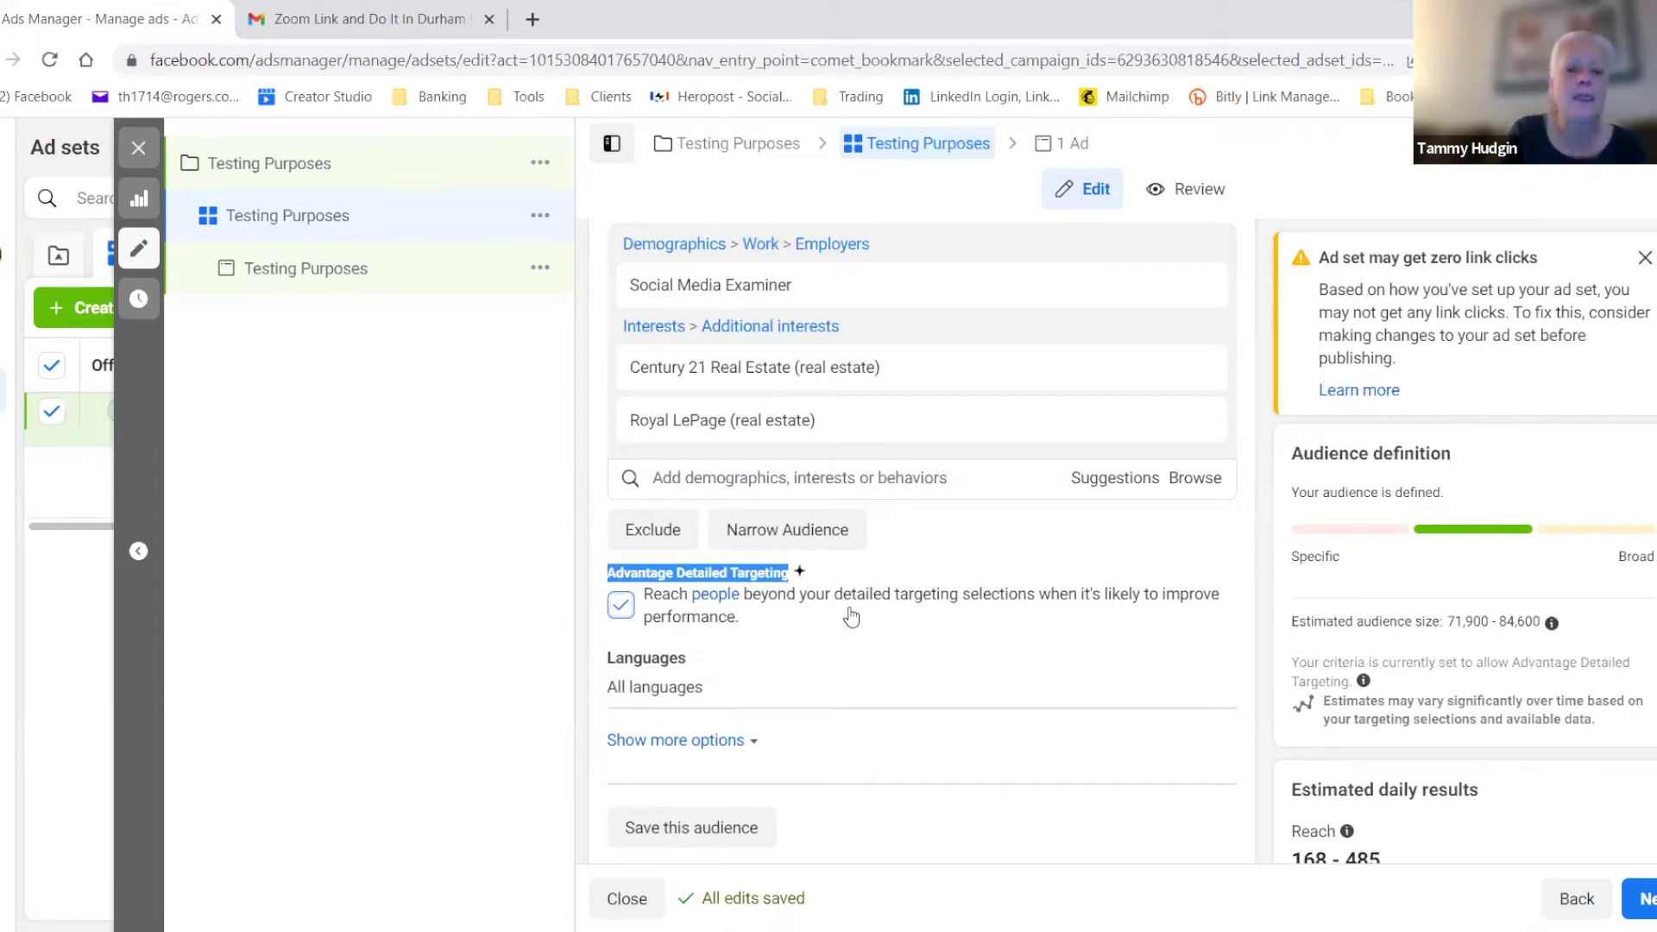
pyautogui.scroll(-4, 850, 614)
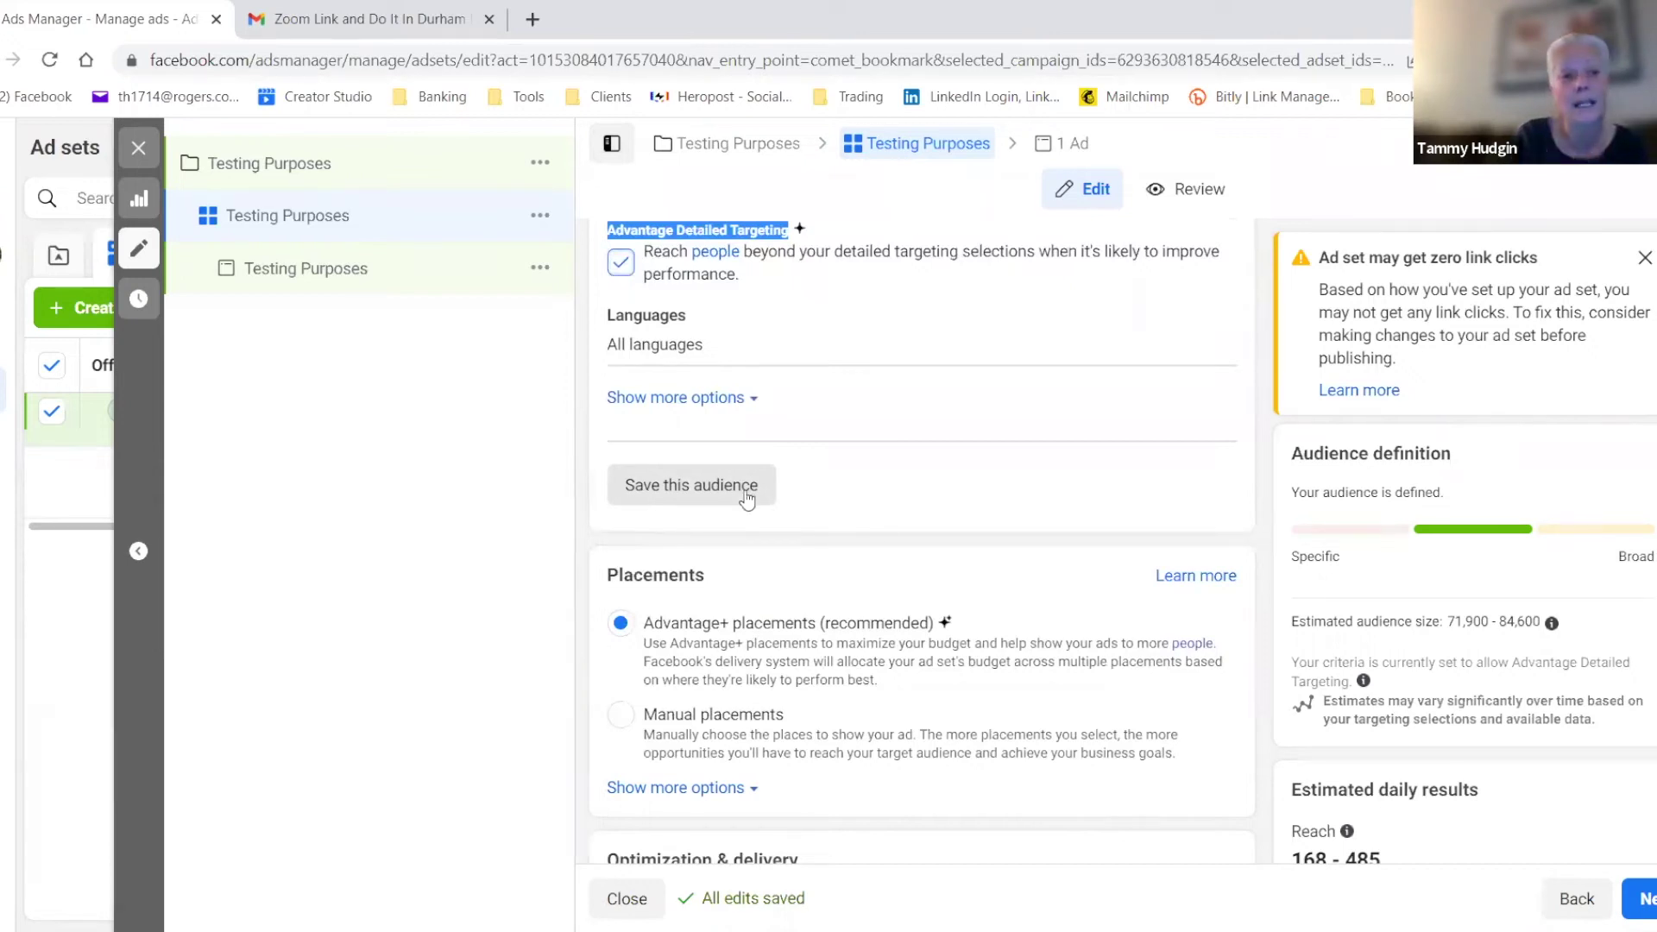
pyautogui.scroll(10, 832, 506)
pyautogui.scroll(10, 966, 466)
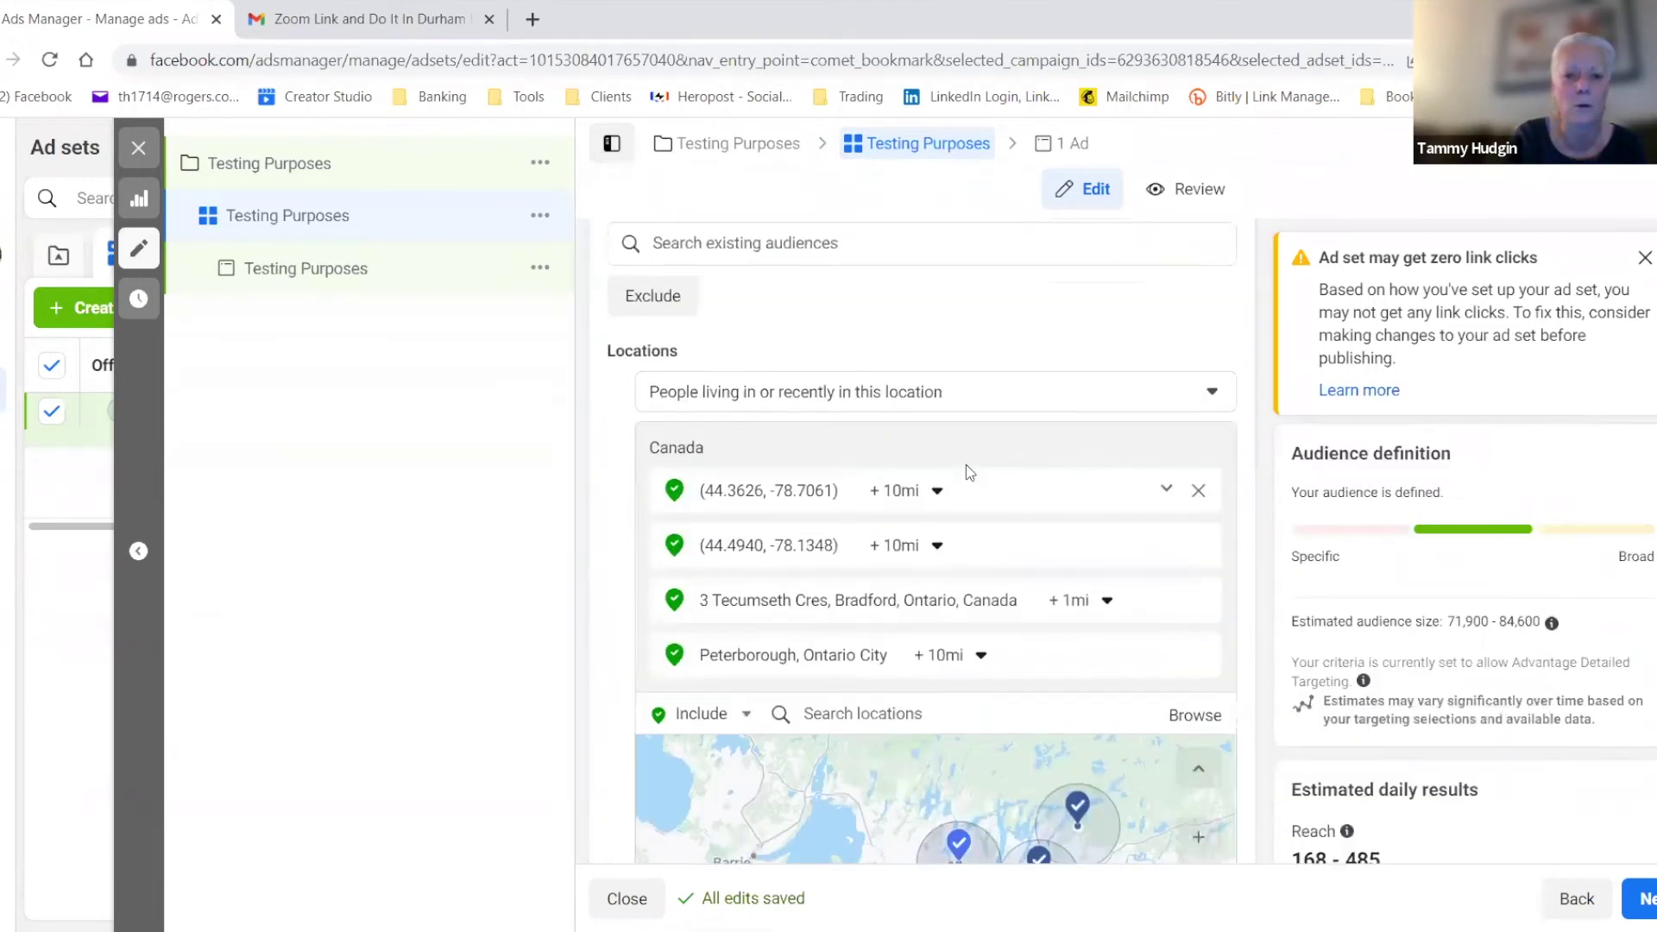
pyautogui.moveTo(612, 401); pyautogui.dragTo(795, 396)
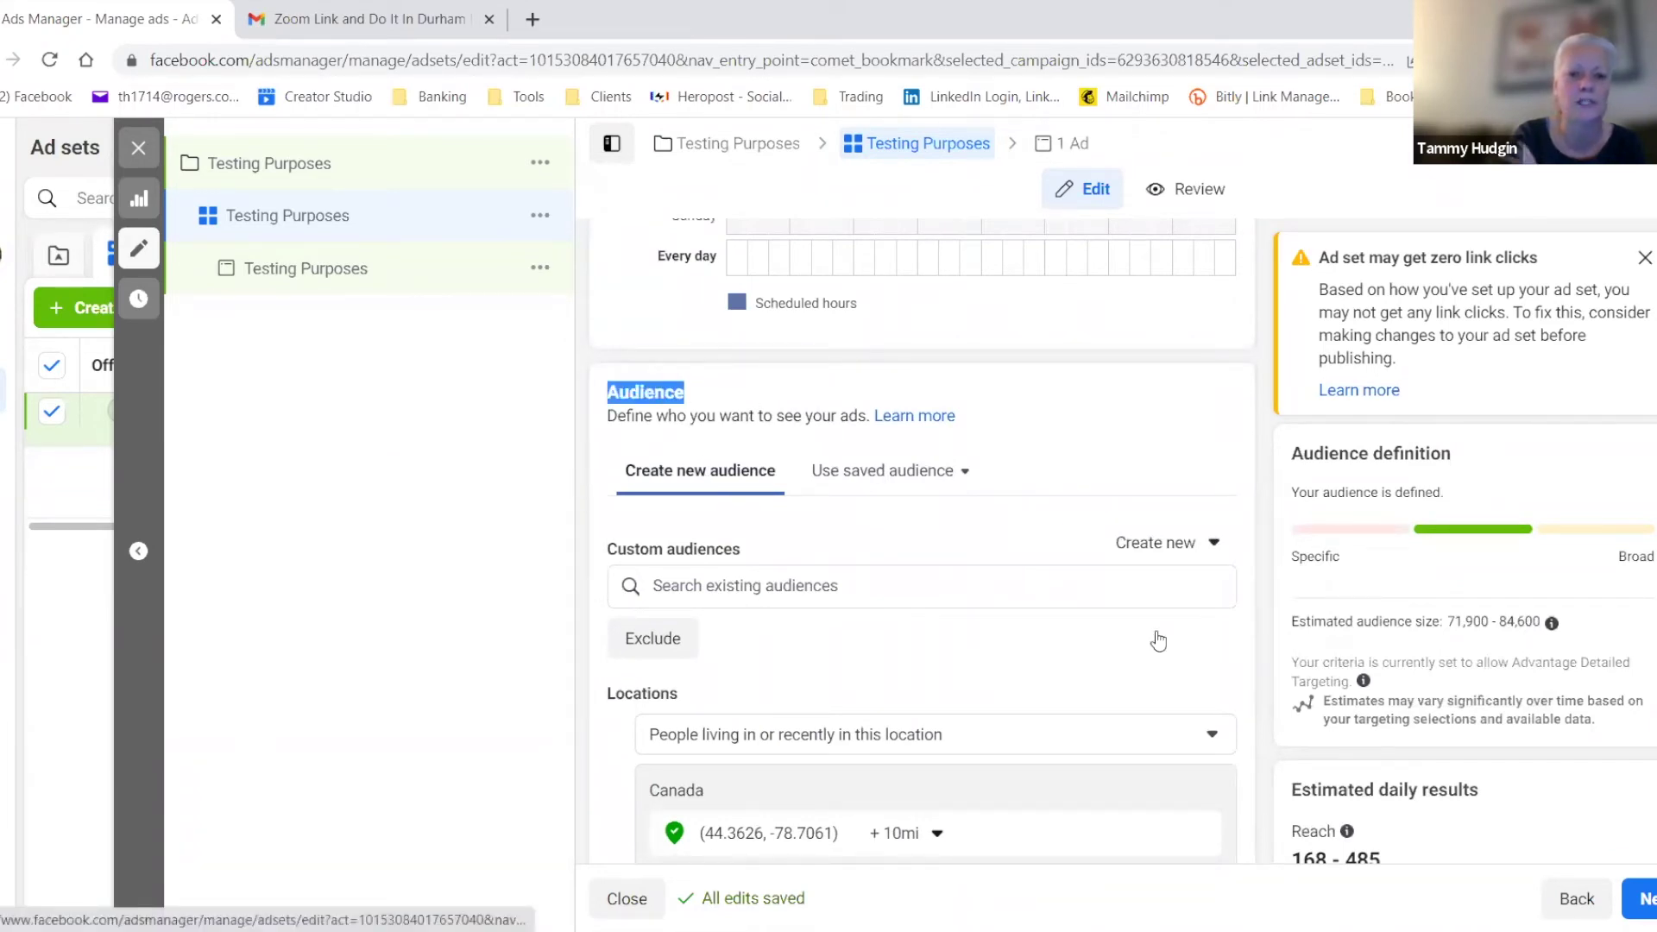
pyautogui.click(889, 470)
pyautogui.scroll(-3, 938, 639)
pyautogui.scroll(-10, 939, 648)
pyautogui.scroll(10, 940, 649)
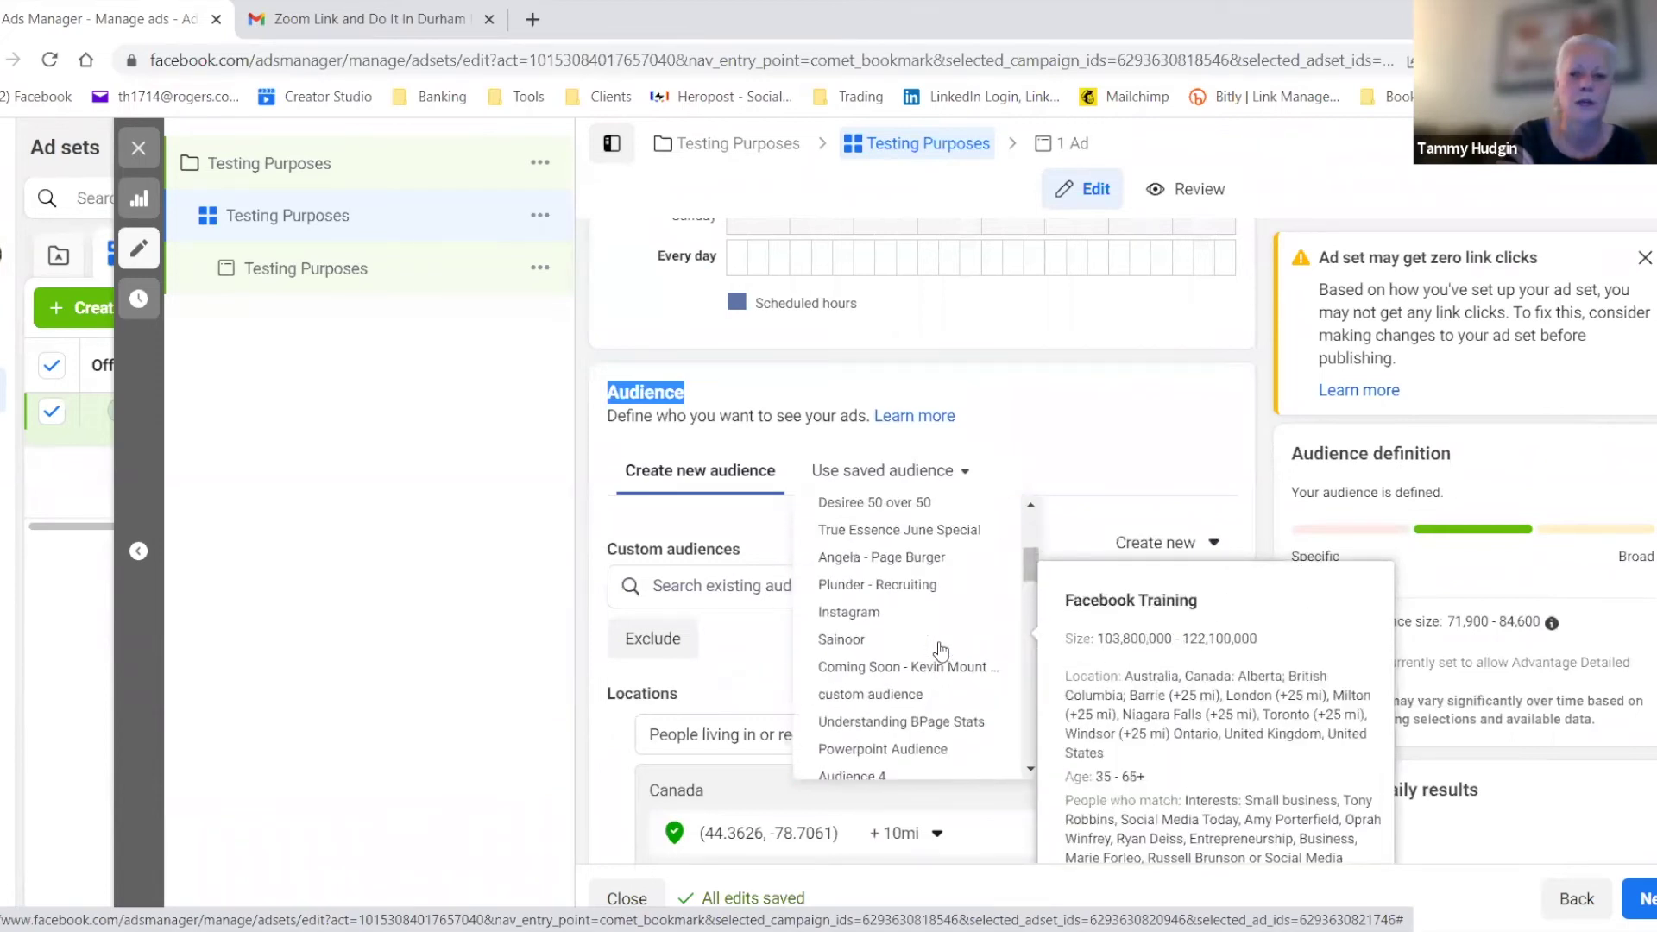
pyautogui.scroll(5, 941, 649)
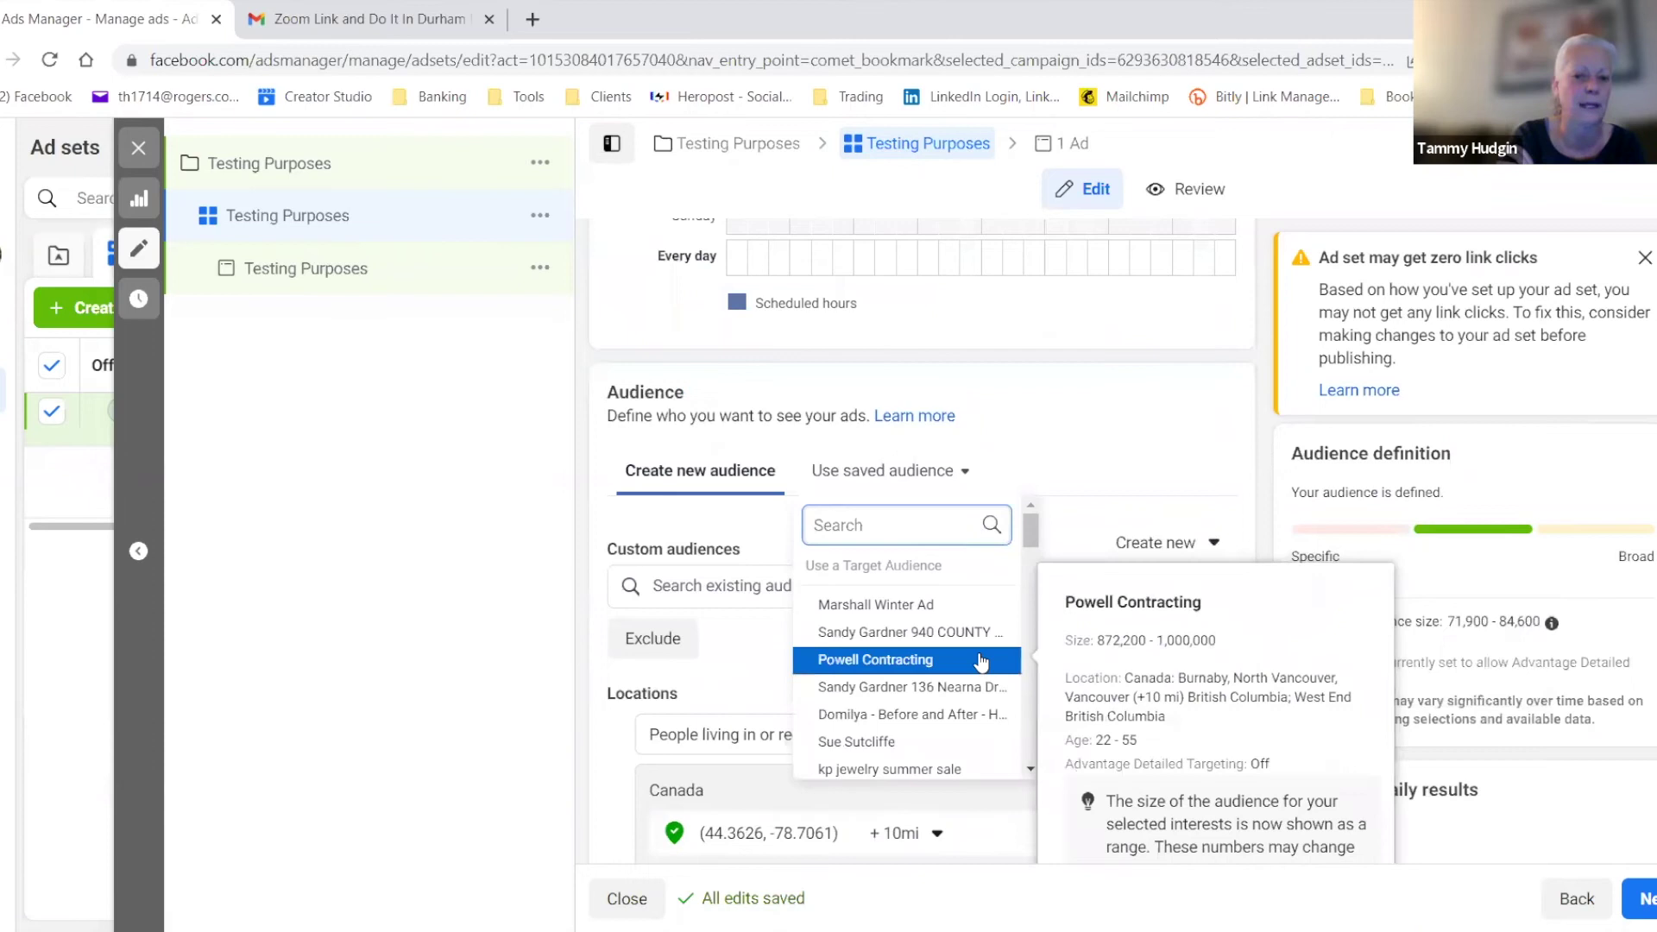
pyautogui.click(1027, 448)
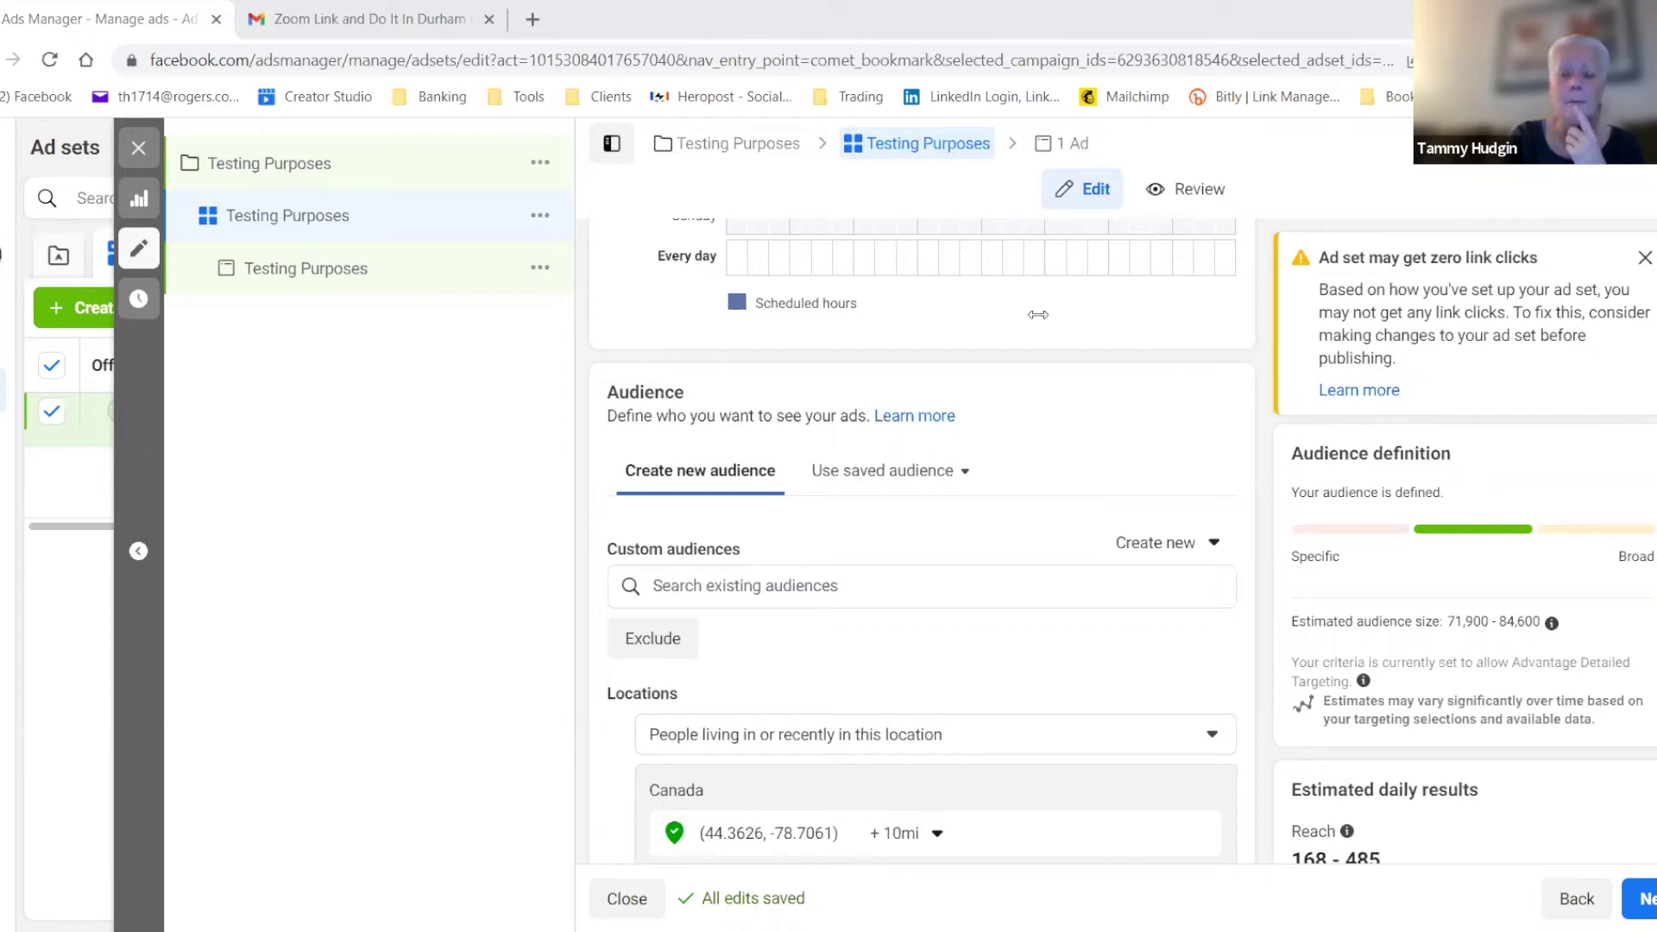
pyautogui.scroll(-3, 1037, 314)
pyautogui.scroll(1, 1038, 317)
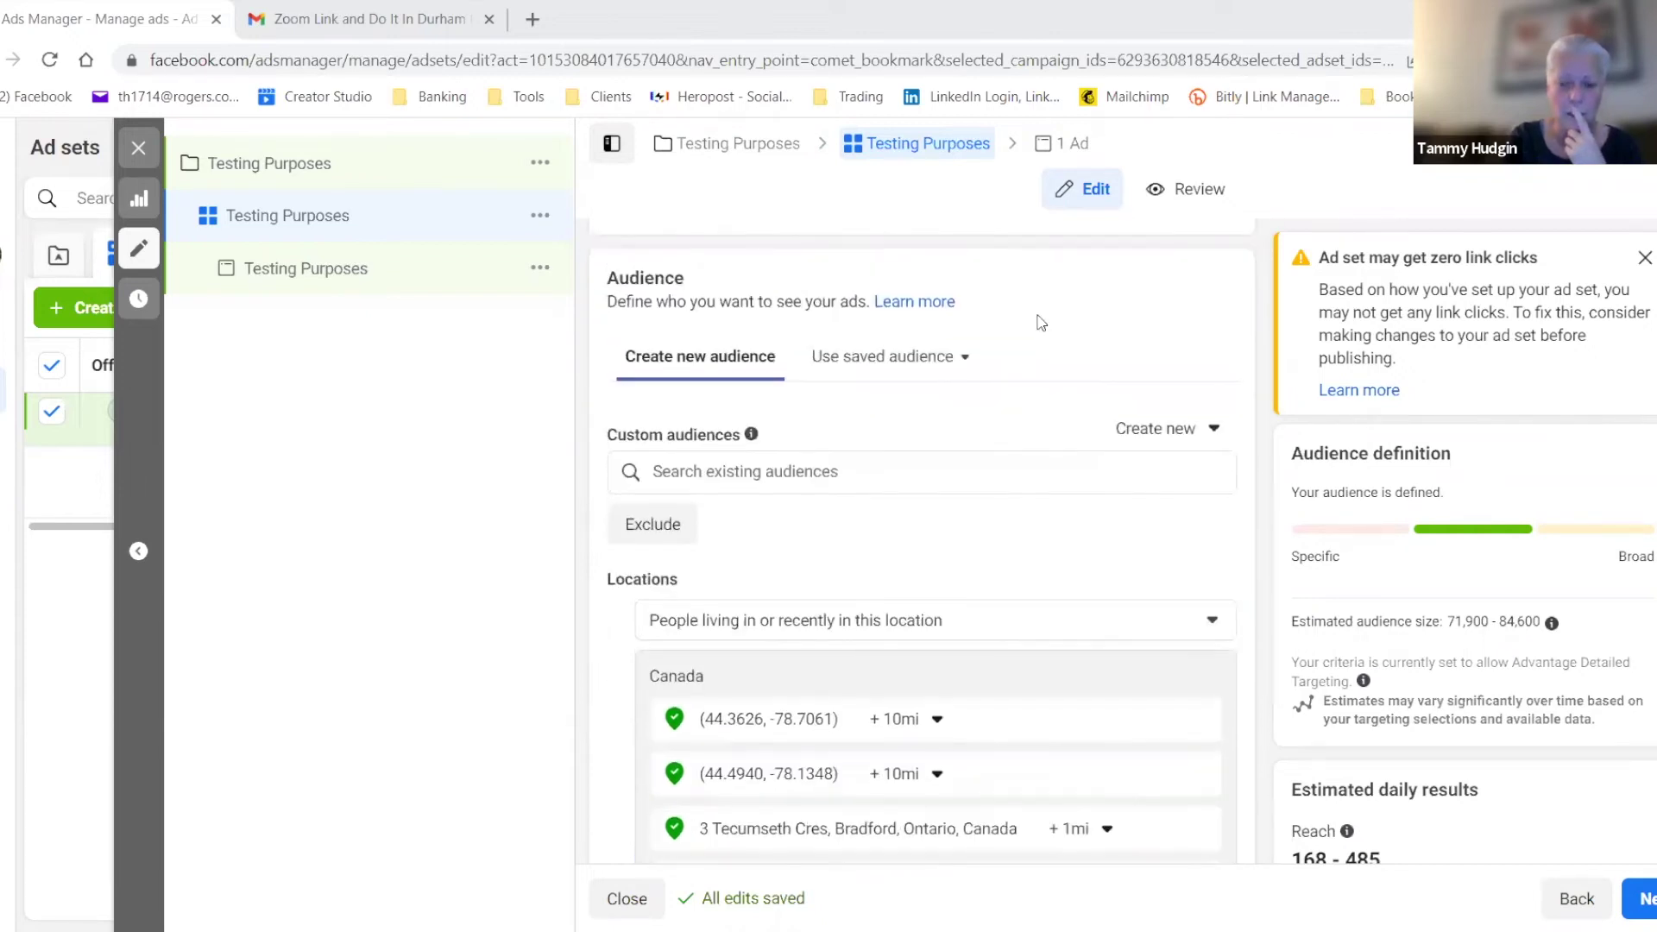
pyautogui.scroll(-3, 1042, 323)
pyautogui.scroll(-6, 977, 713)
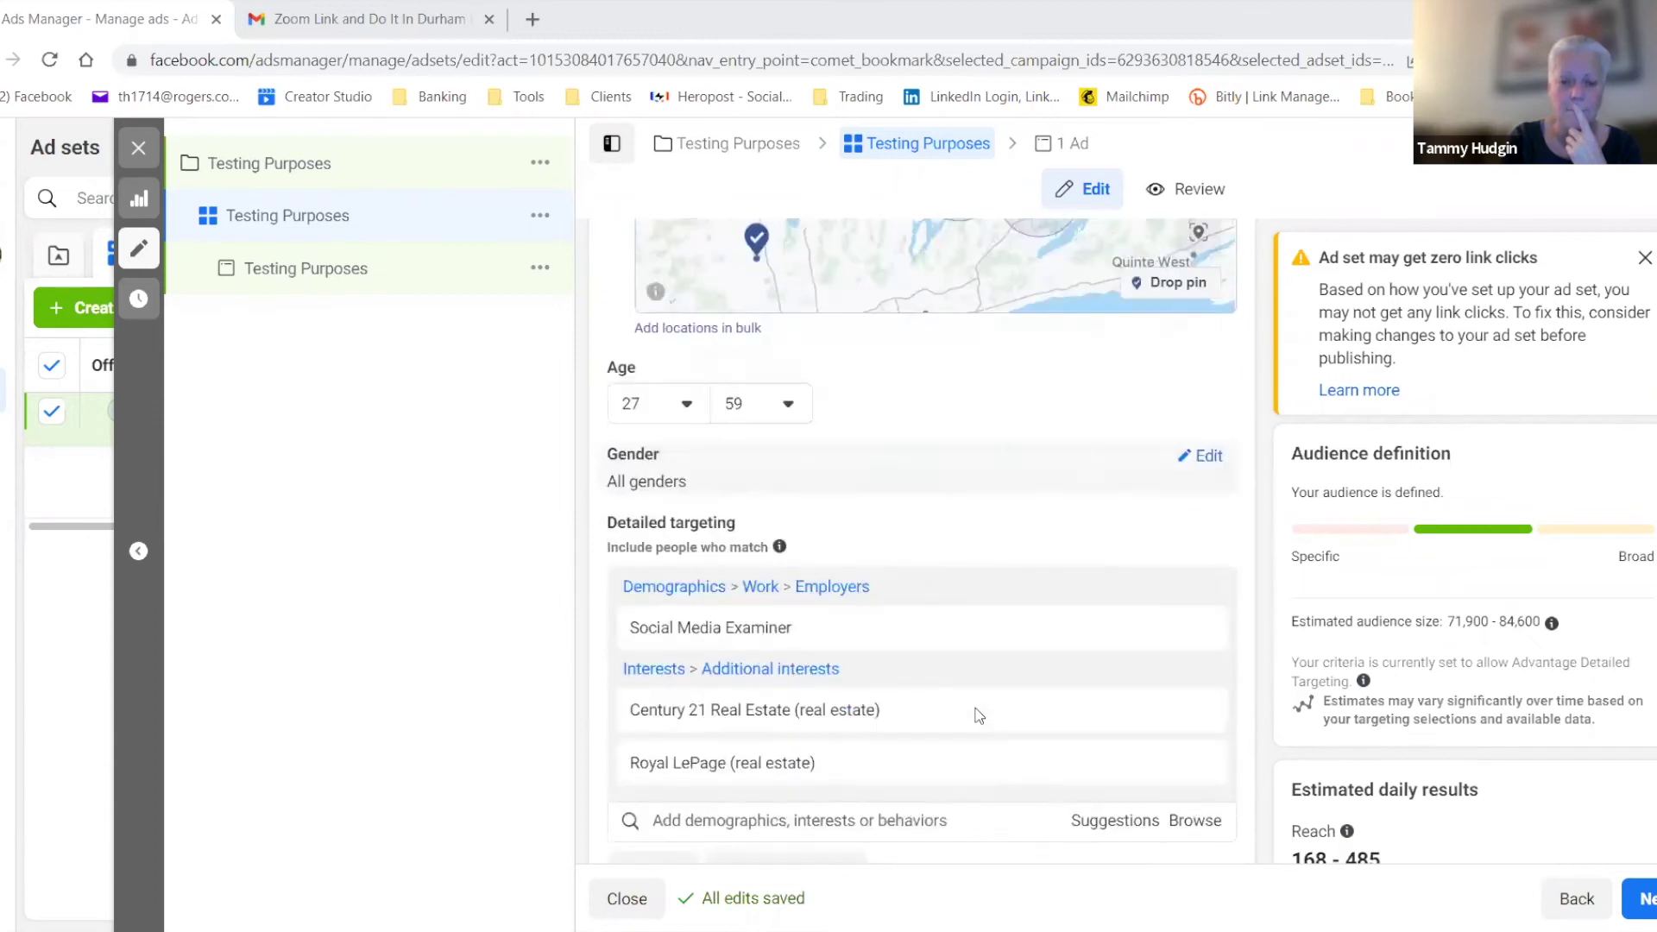
pyautogui.scroll(3, 977, 713)
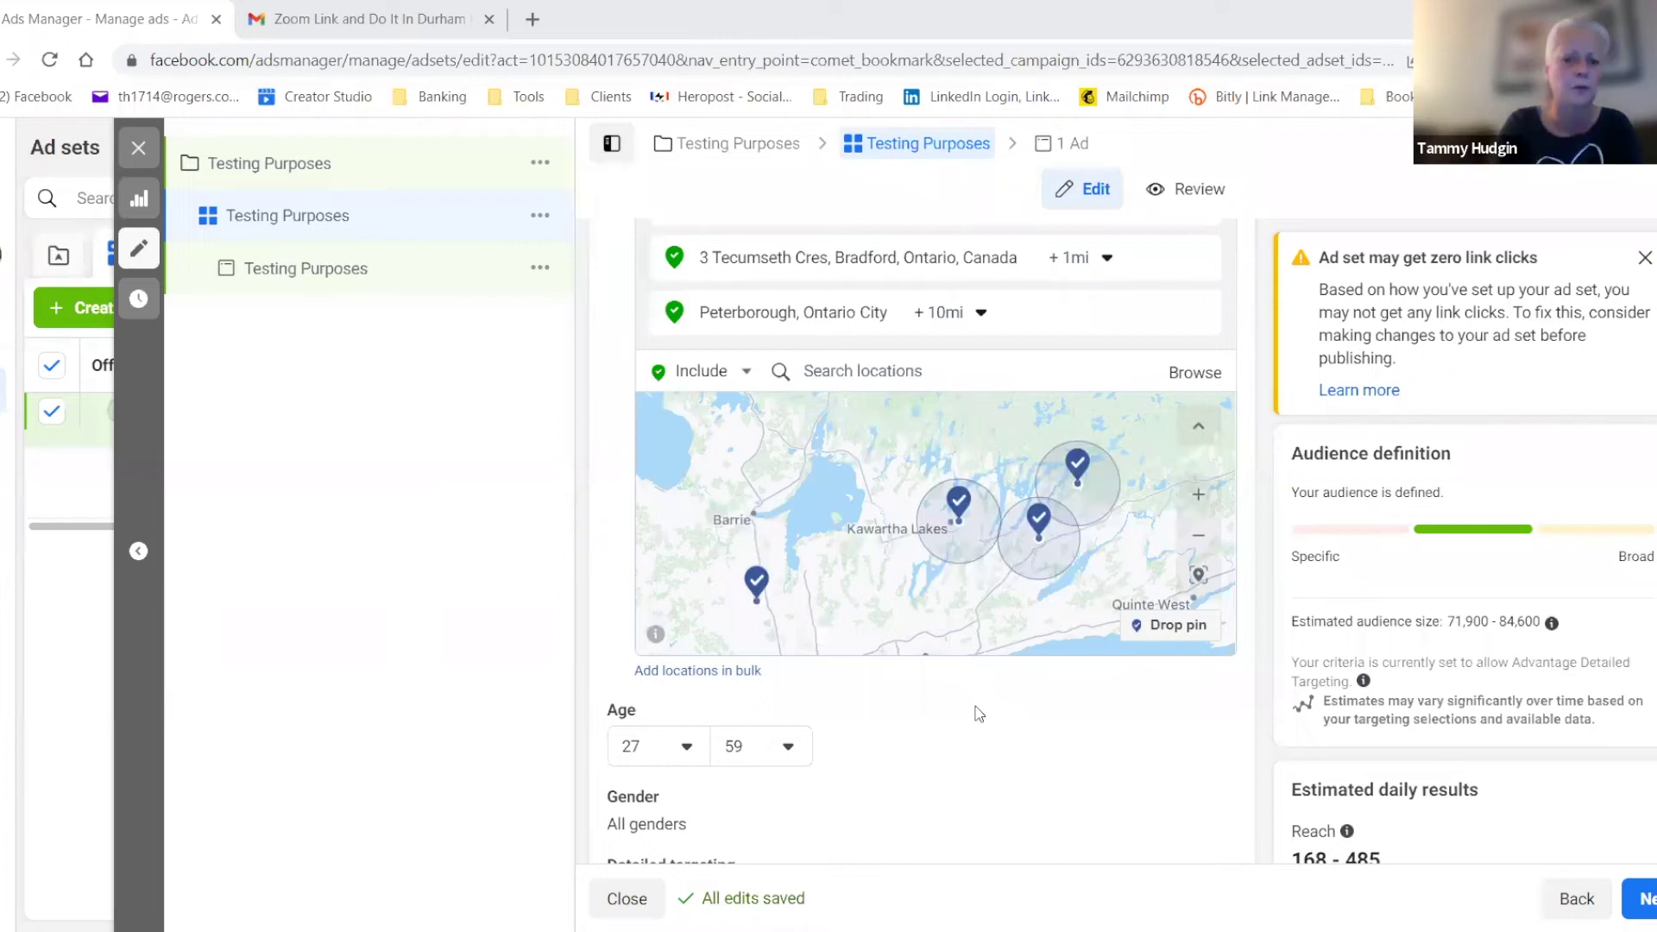
pyautogui.scroll(-10, 802, 702)
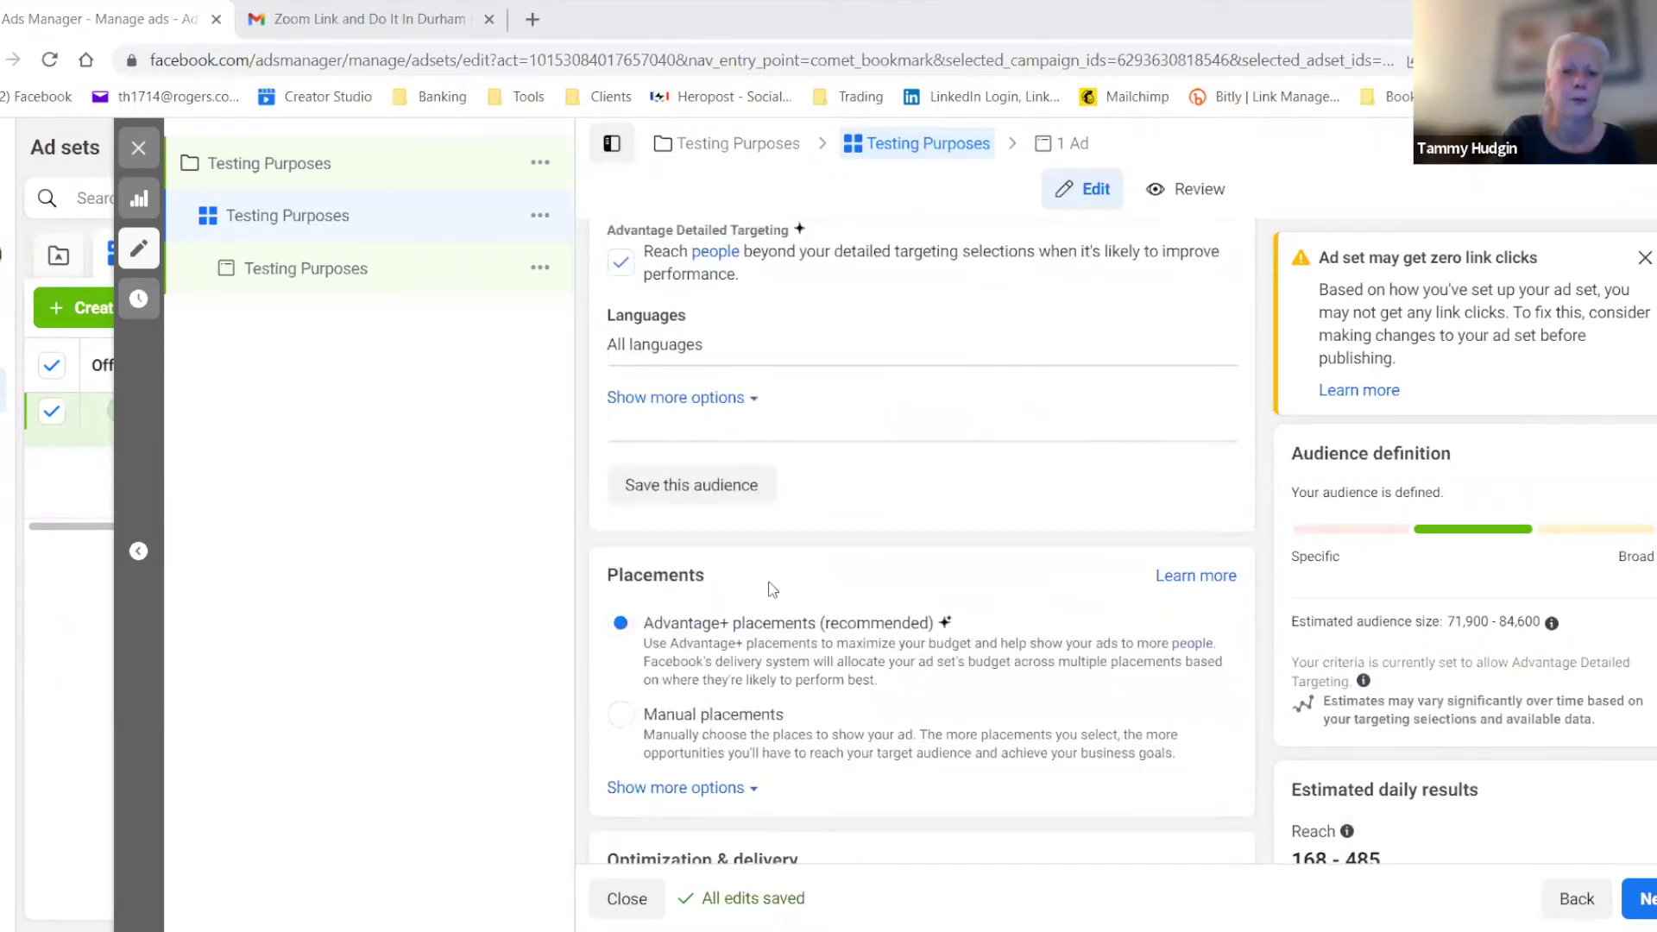
pyautogui.scroll(4, 770, 590)
pyautogui.moveTo(686, 436)
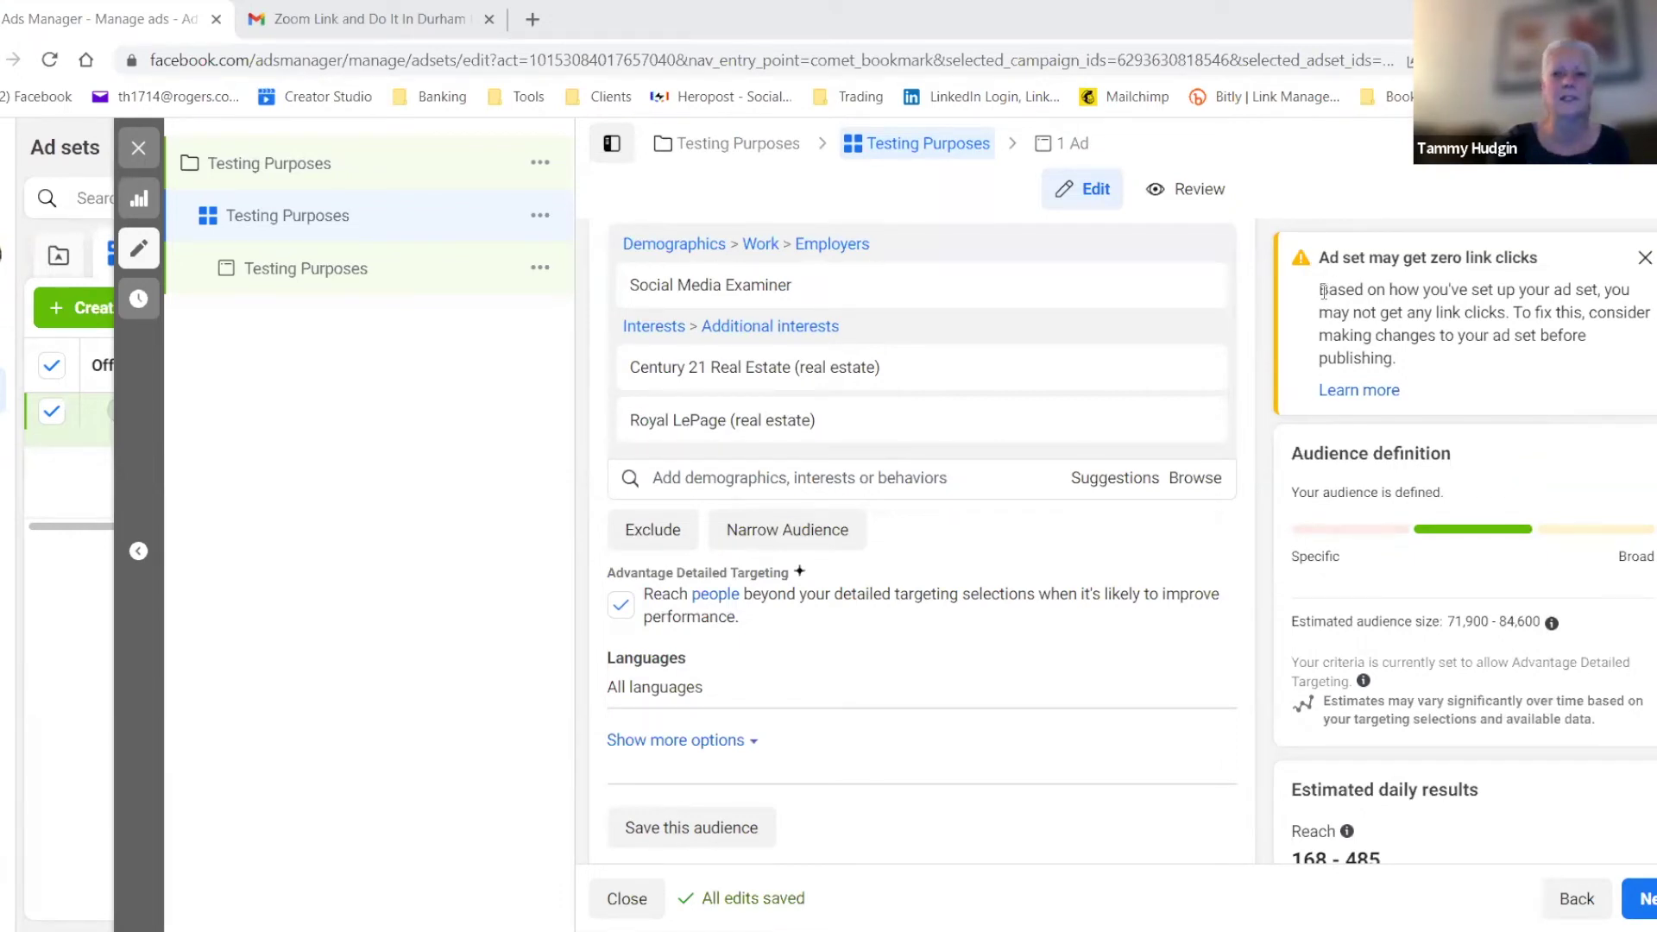
pyautogui.moveTo(1321, 288); pyautogui.dragTo(1587, 371)
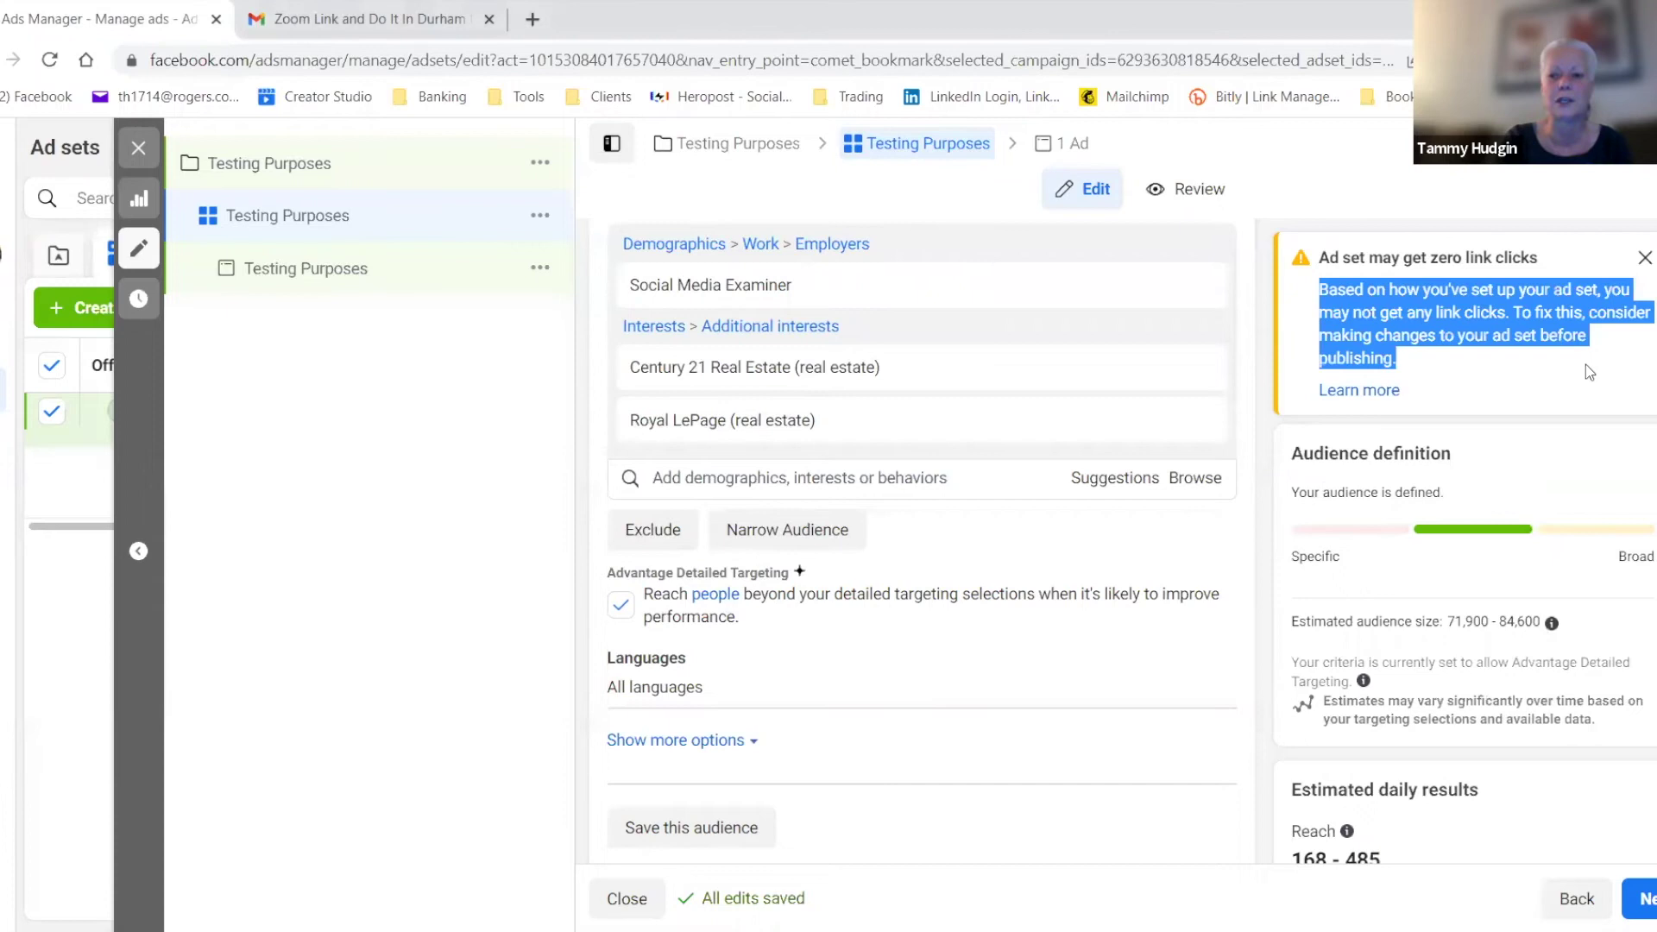
pyautogui.click(1580, 379)
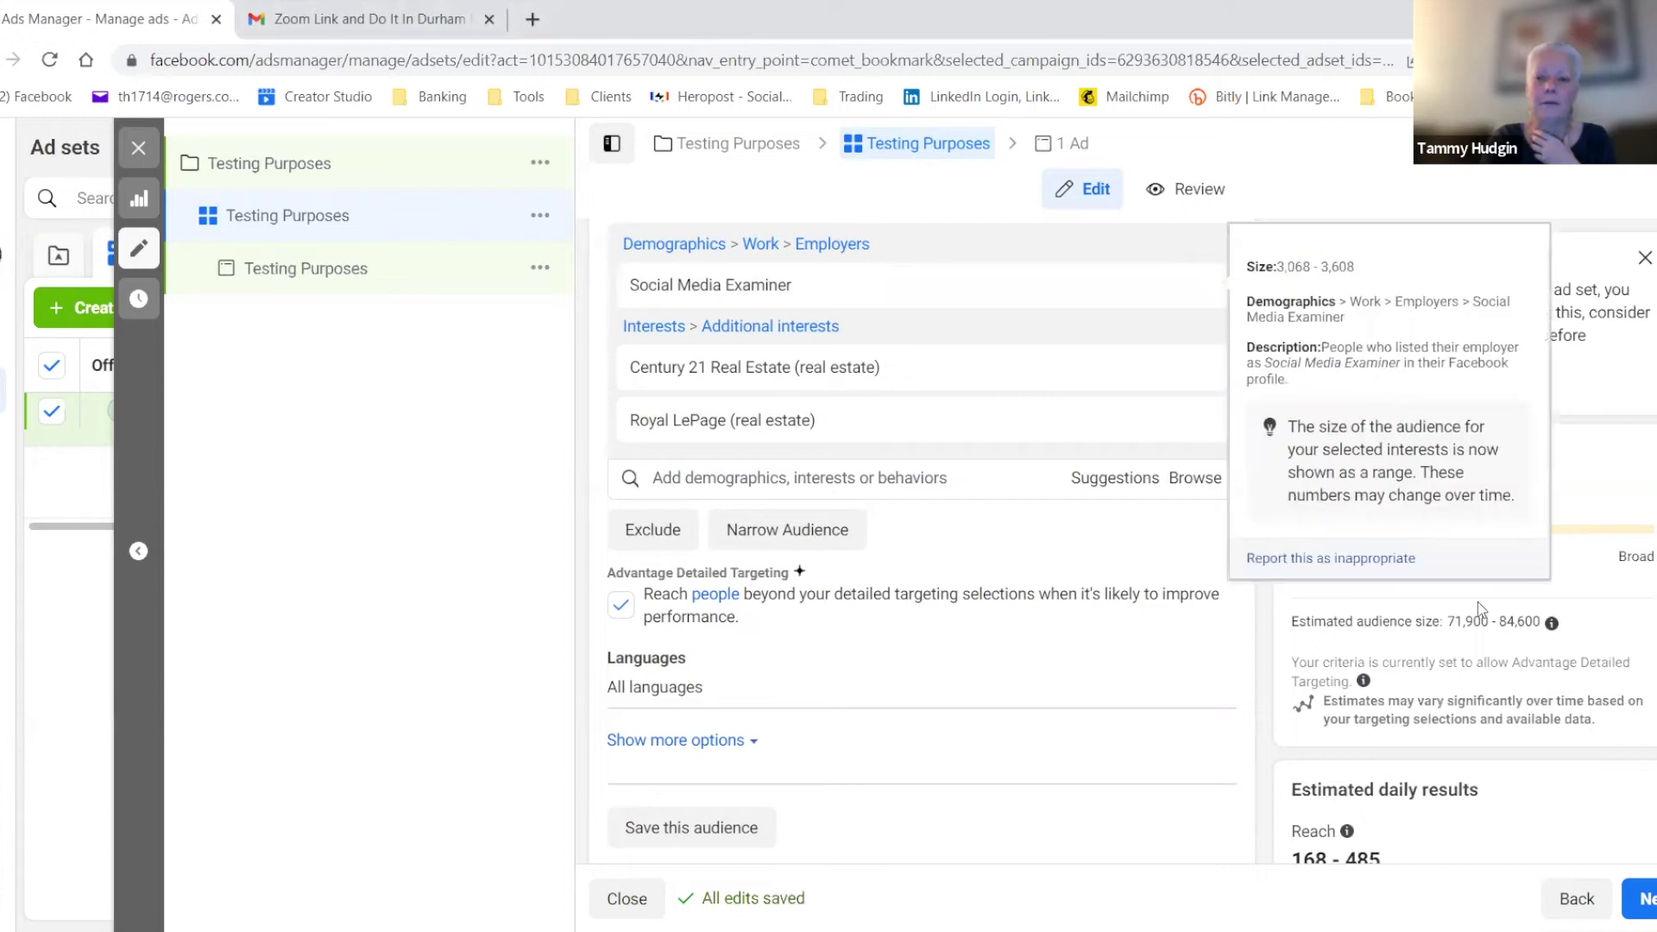
pyautogui.moveTo(1277, 462); pyautogui.dragTo(1630, 636)
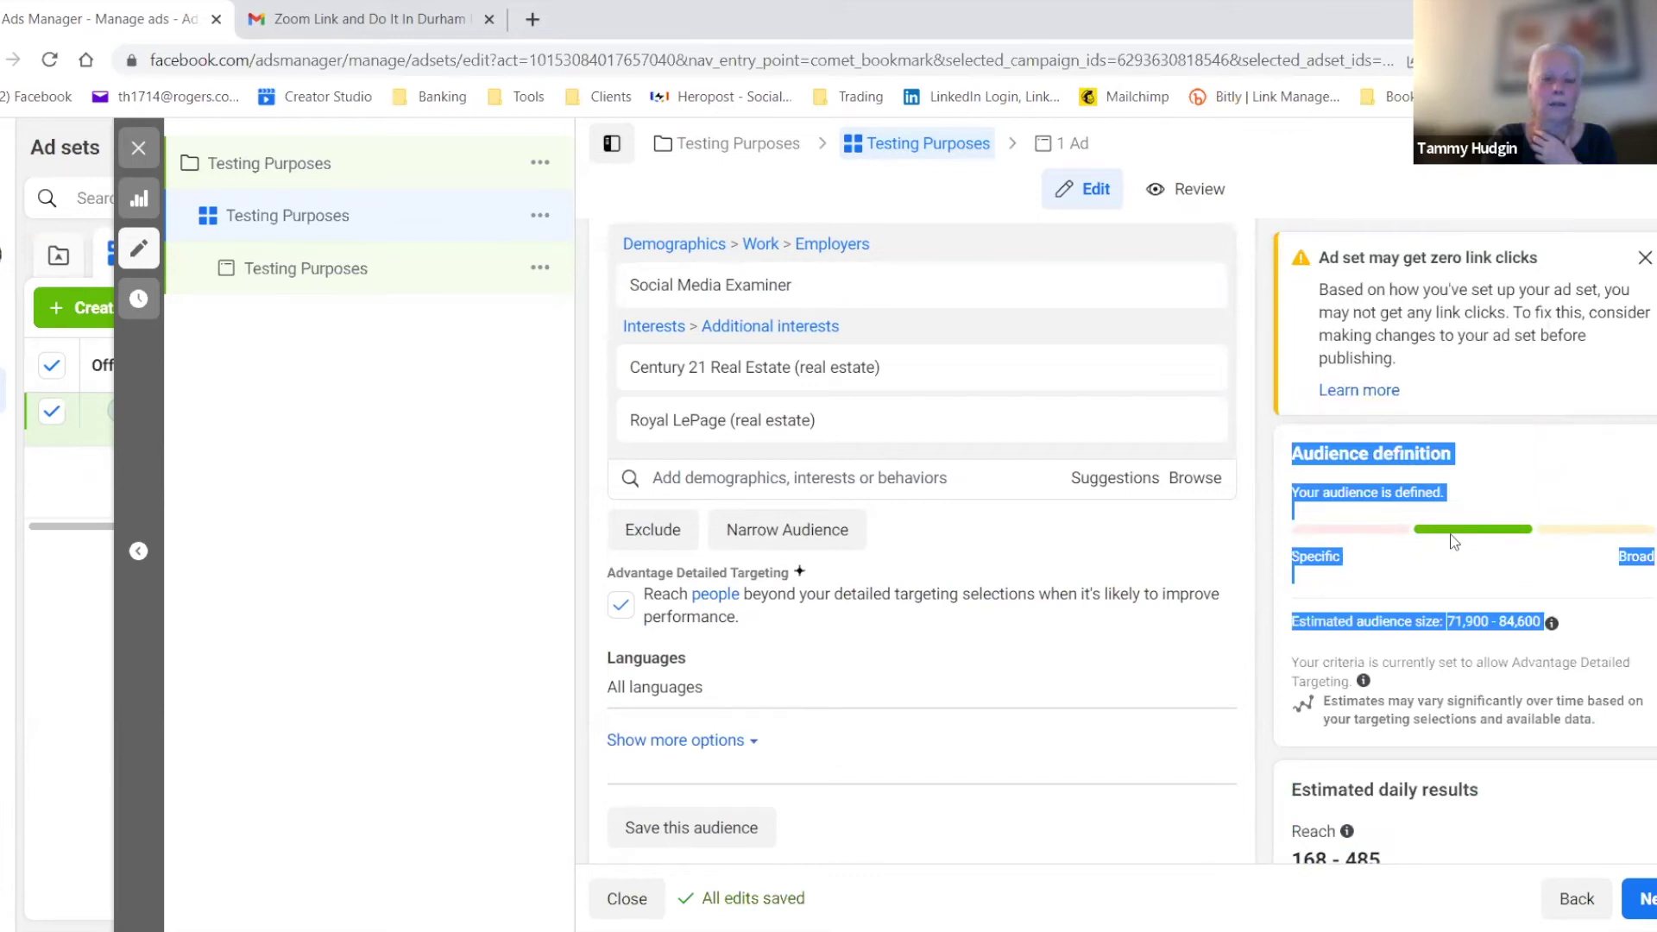
pyautogui.click(1453, 593)
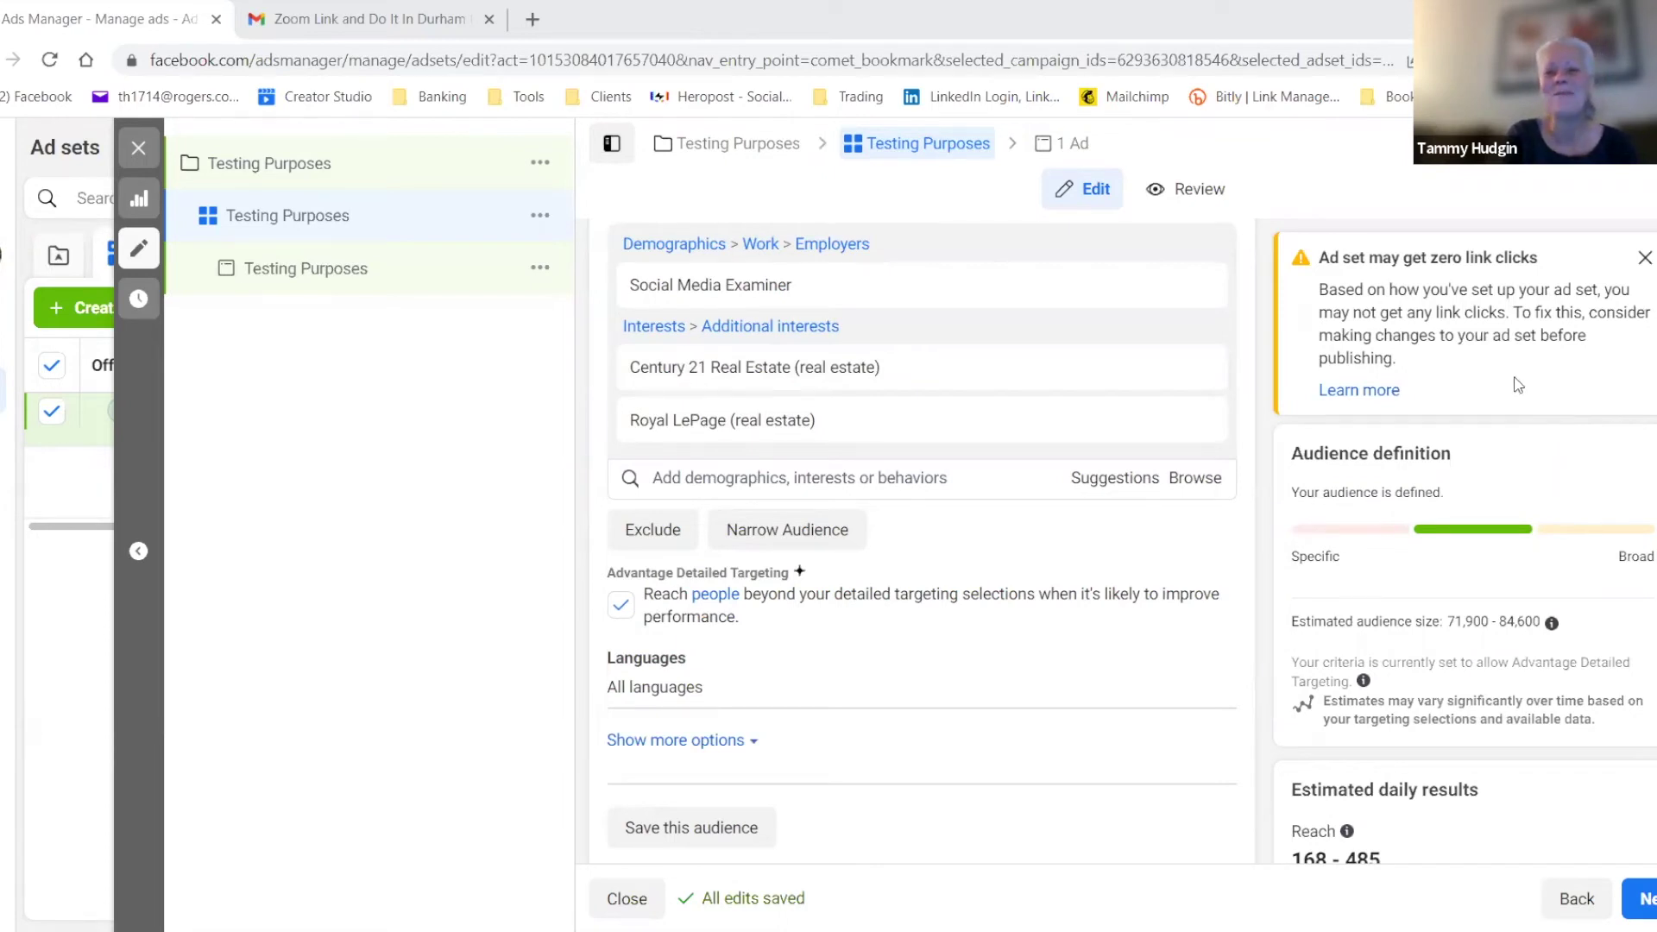
pyautogui.scroll(-9, 1430, 567)
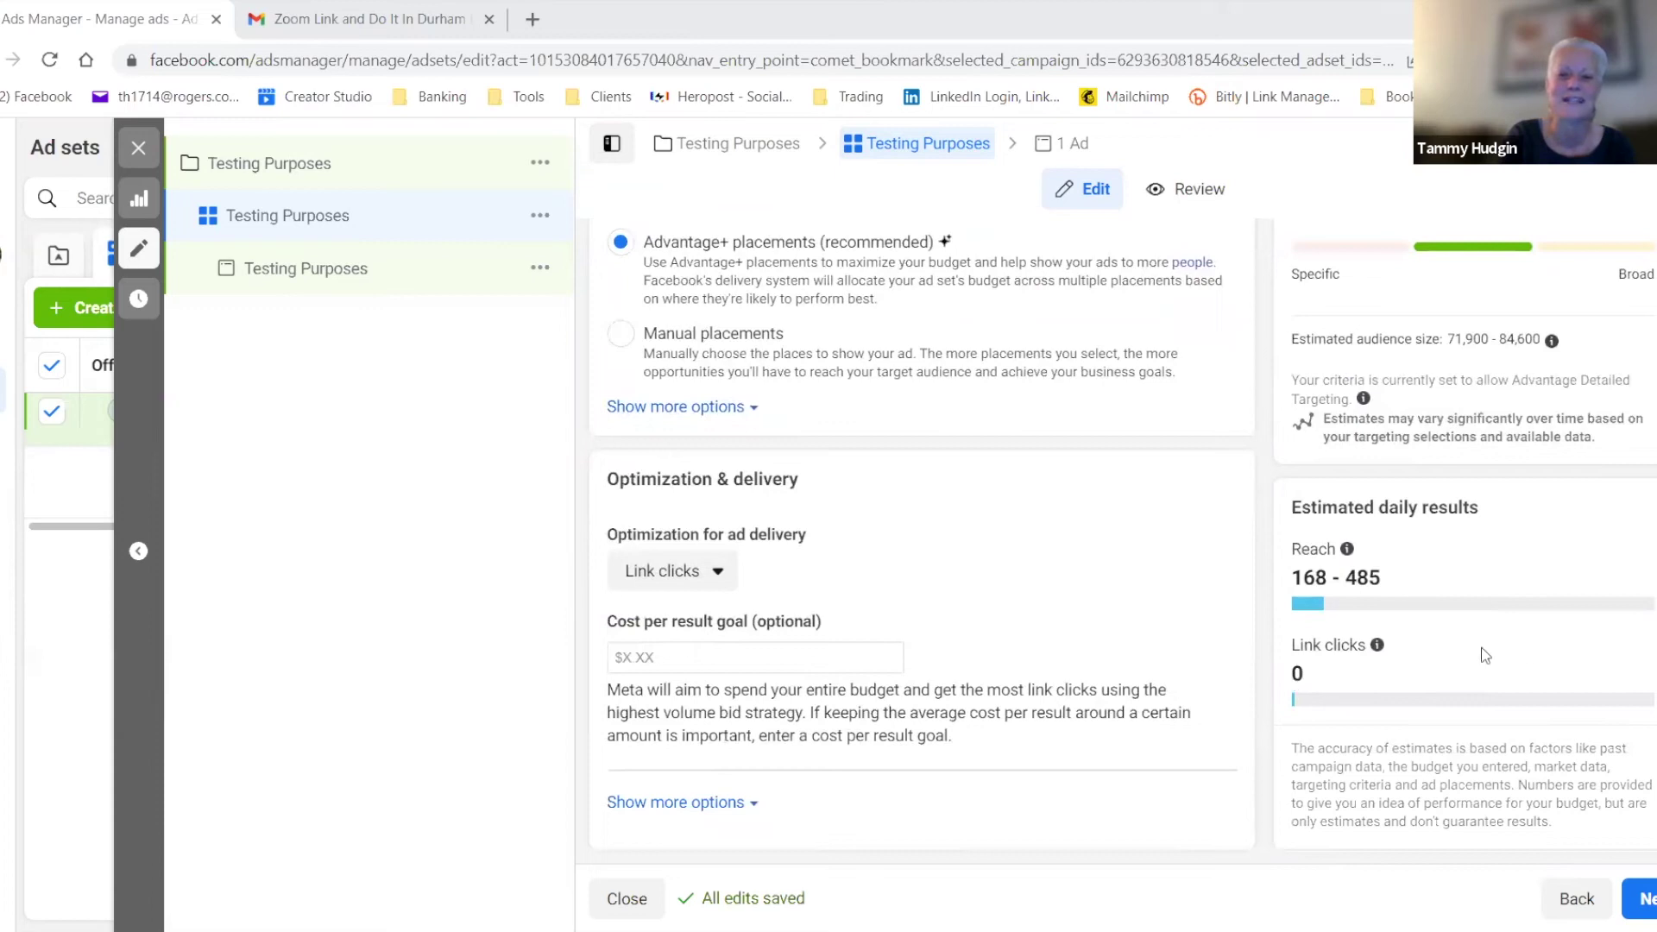
pyautogui.scroll(4, 898, 483)
pyautogui.scroll(6, 930, 509)
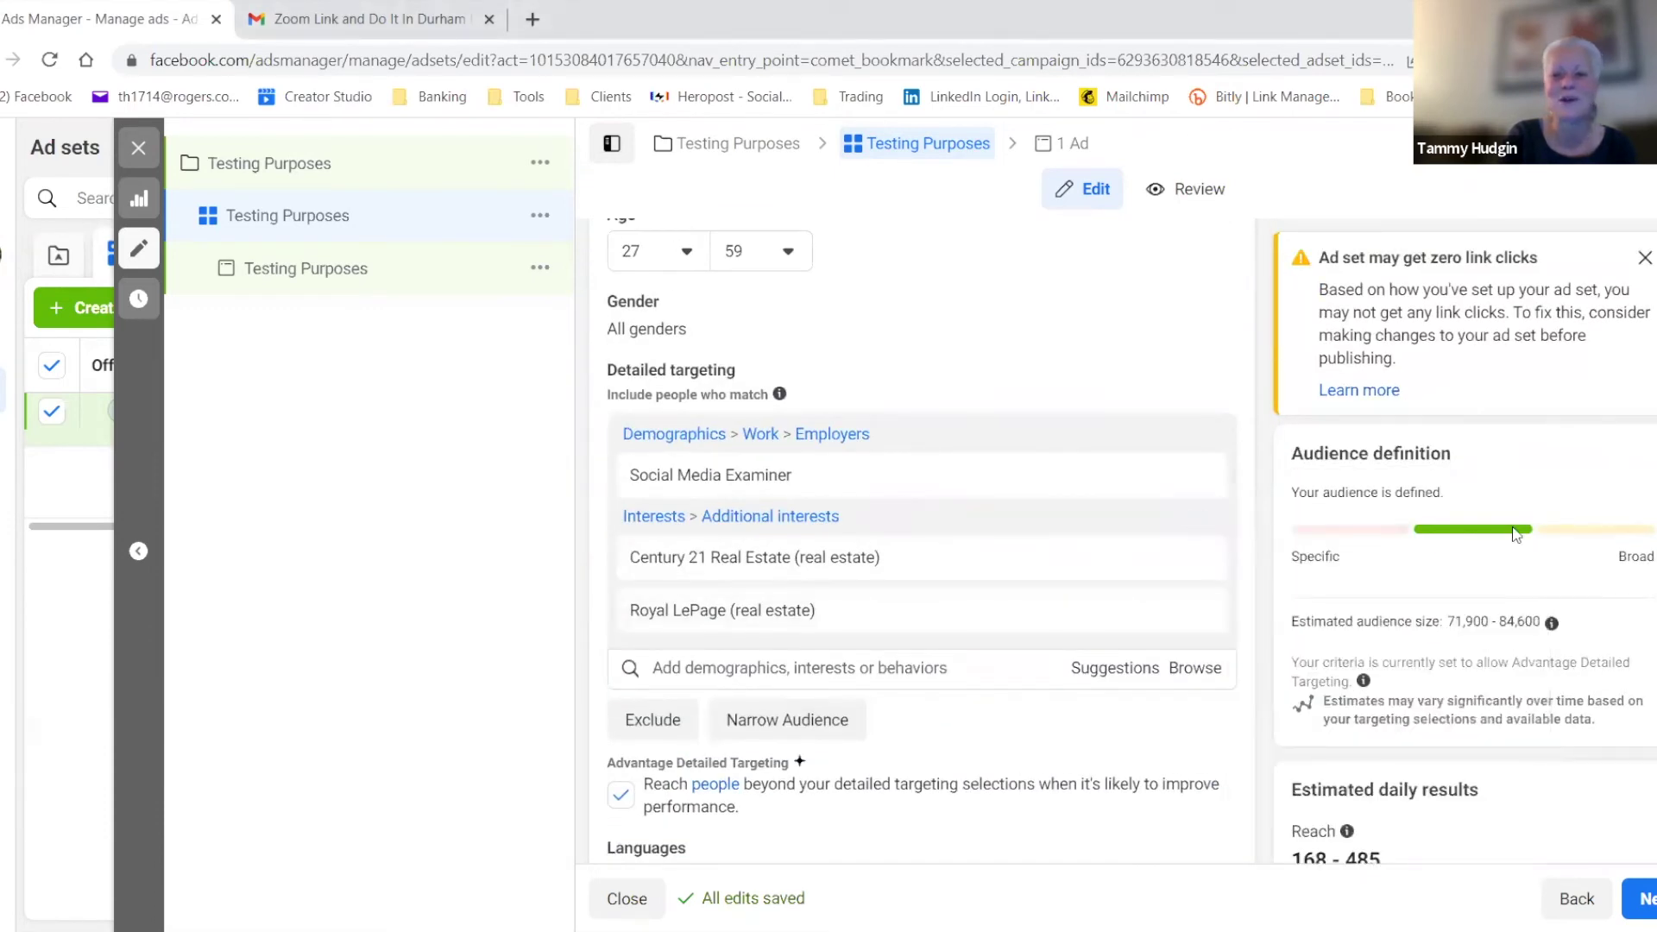
pyautogui.moveTo(1290, 622); pyautogui.dragTo(1610, 624)
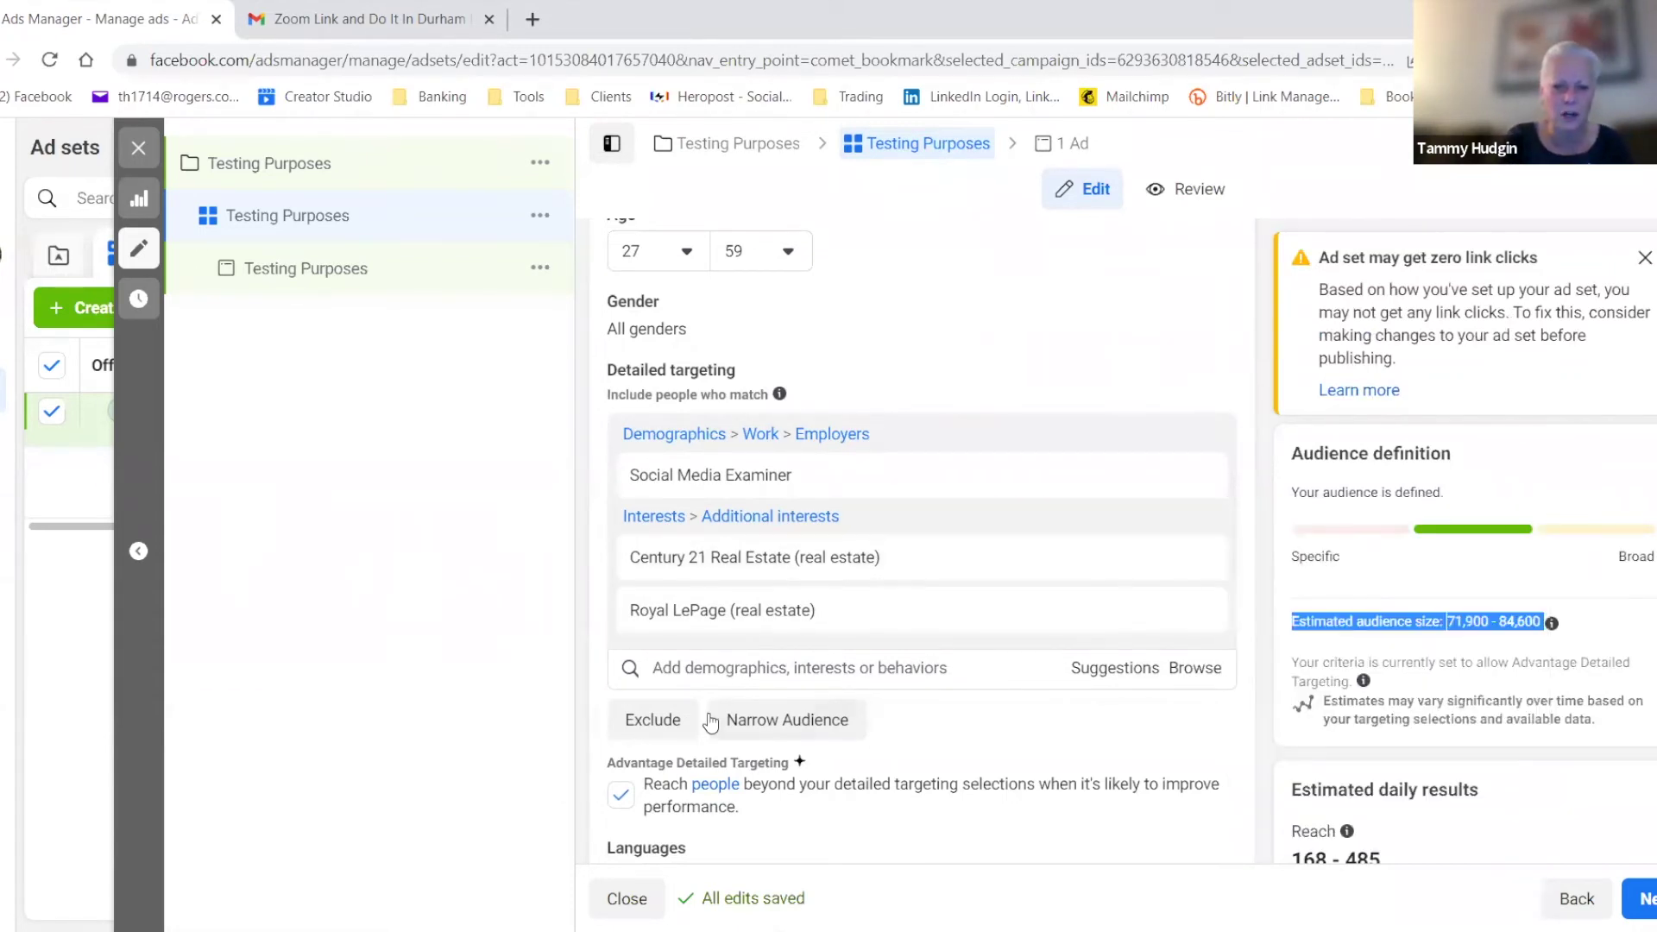
pyautogui.click(1179, 661)
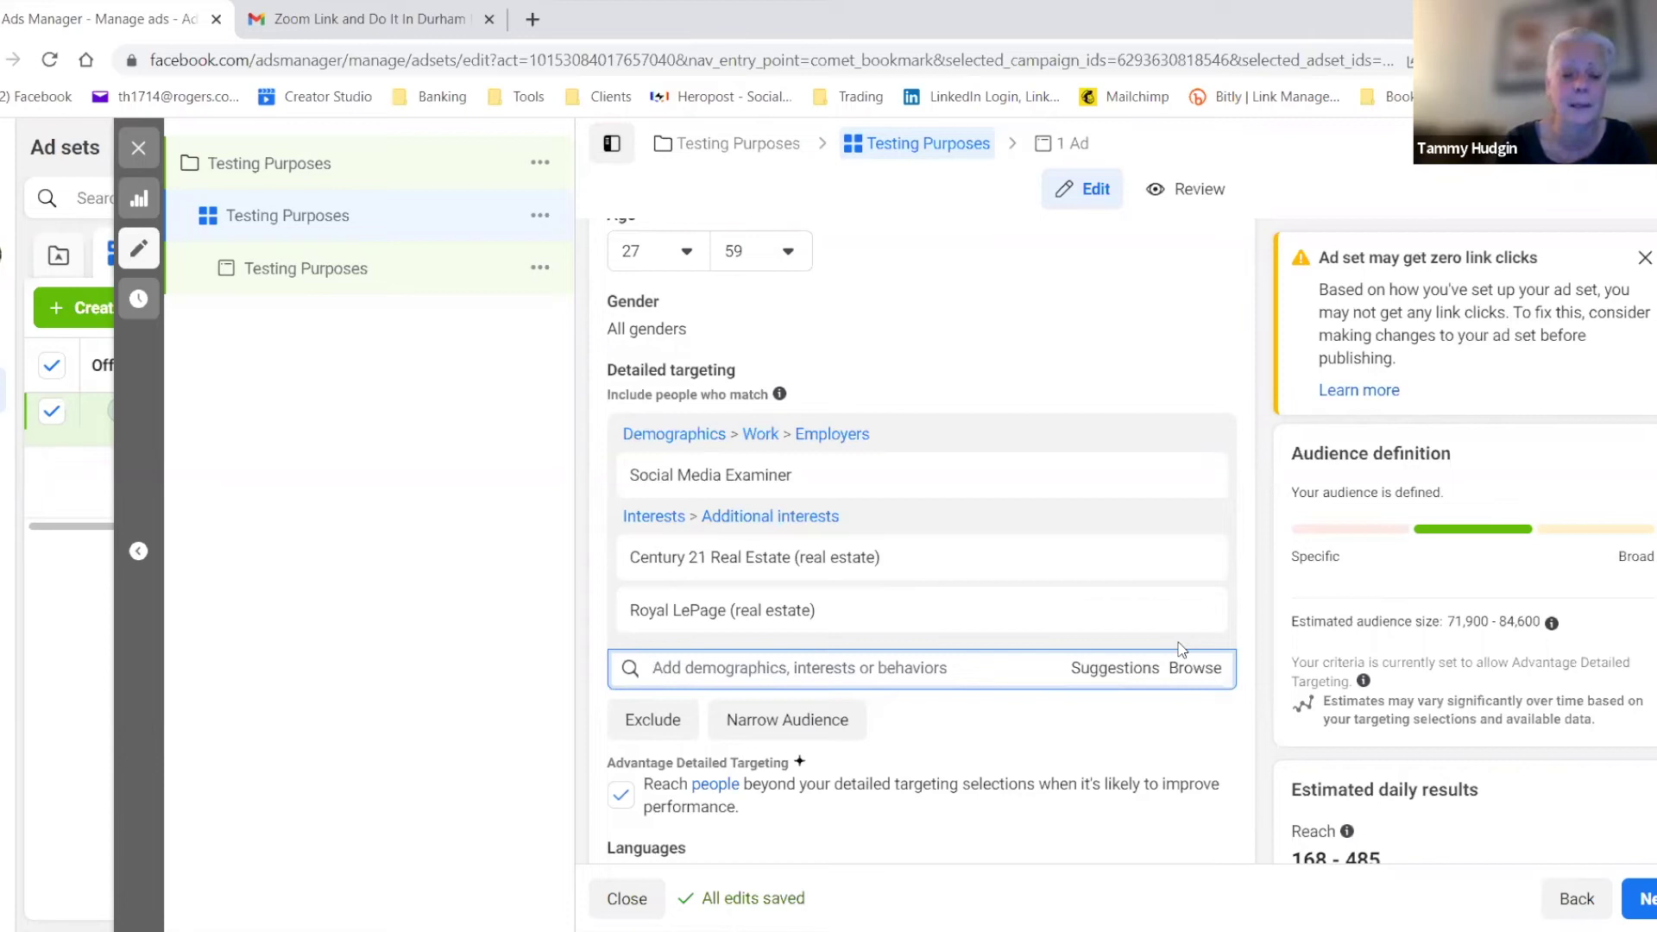
# Search 'fashion' and add the Fashion accessories, Fashion design and Street fashion interests
pyautogui.write('fashion')
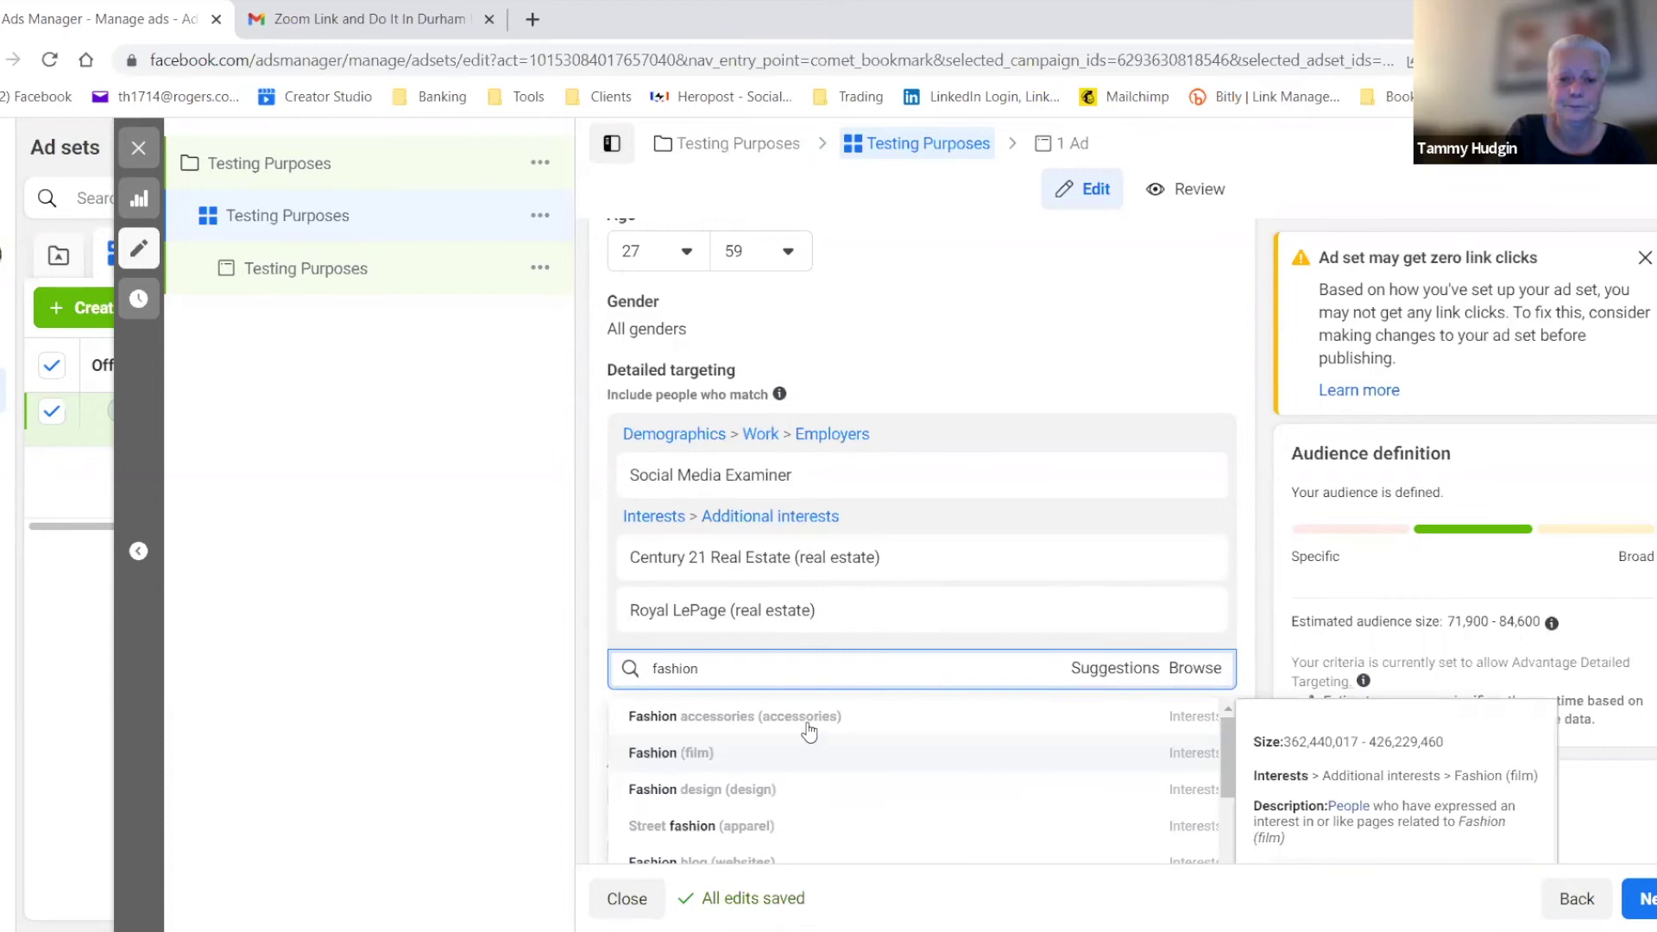
pyautogui.click(956, 715)
pyautogui.write('fashion')
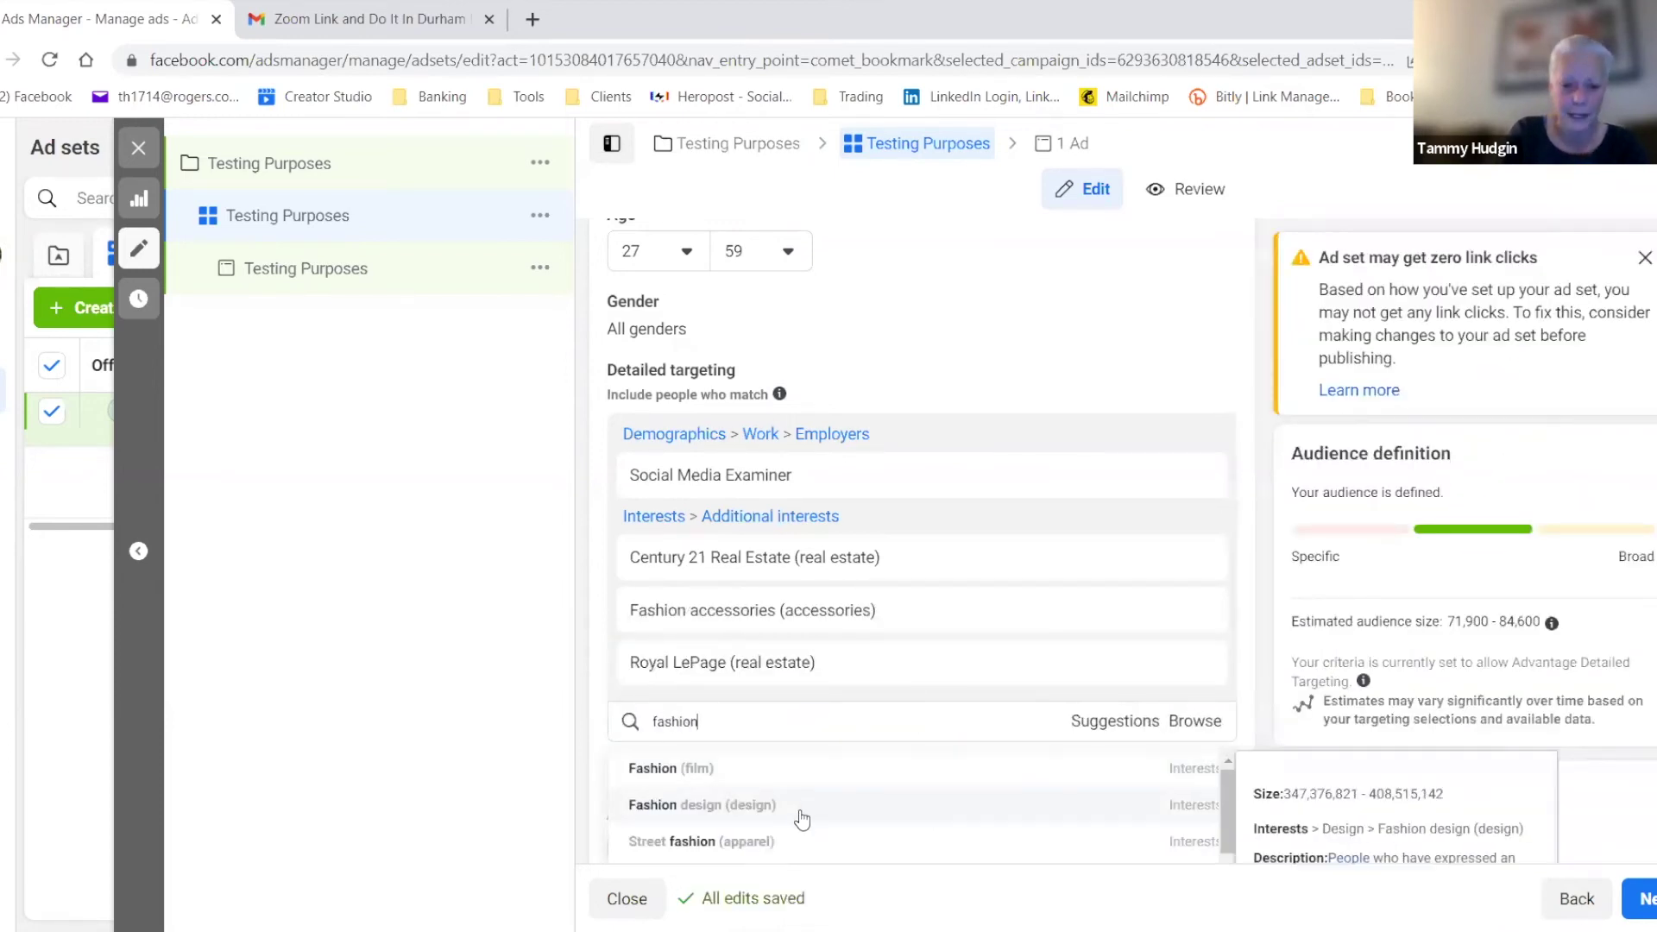
pyautogui.click(795, 816)
pyautogui.write('fashion')
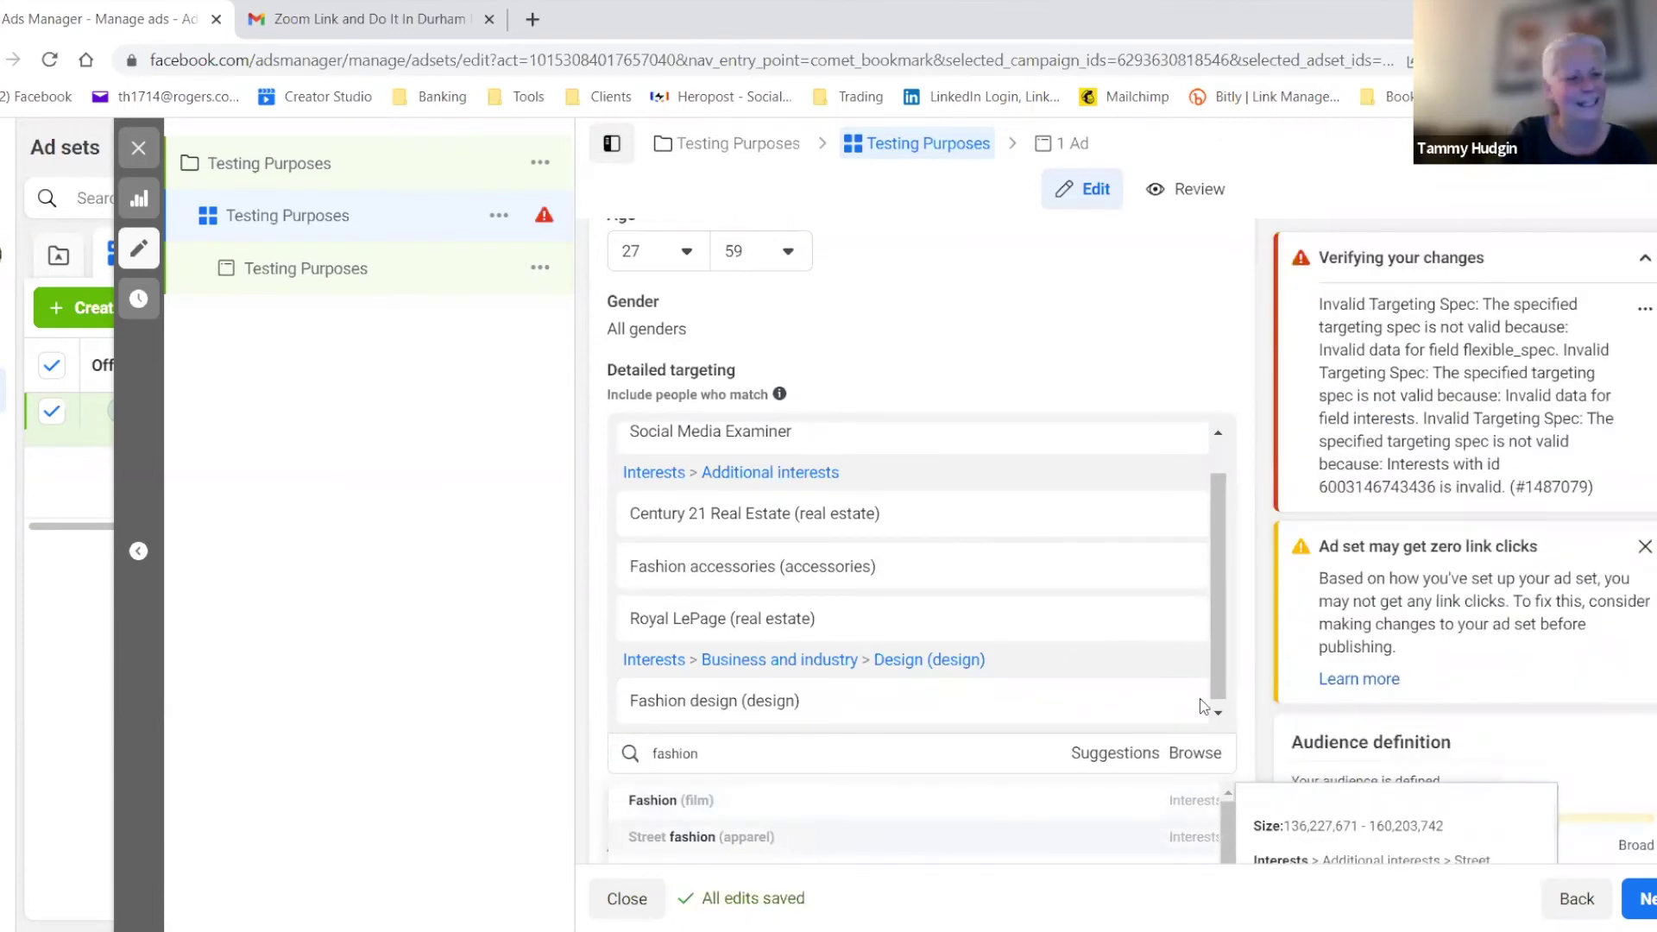
pyautogui.click(795, 836)
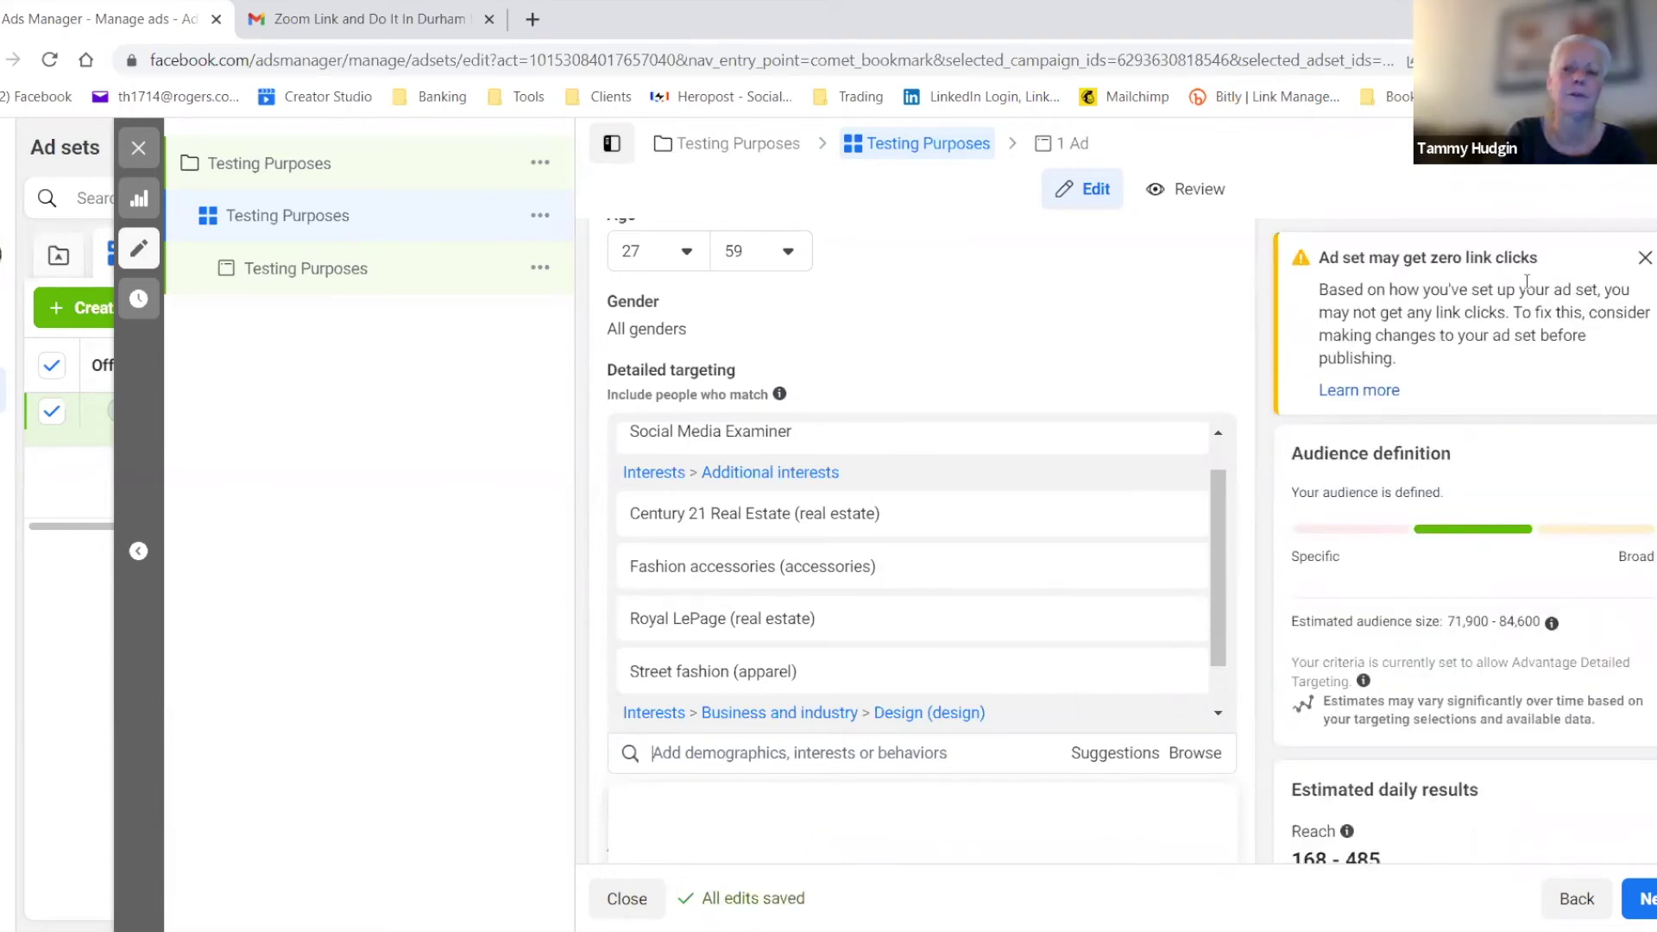
pyautogui.scroll(-1, 1490, 572)
pyautogui.scroll(-6, 1490, 572)
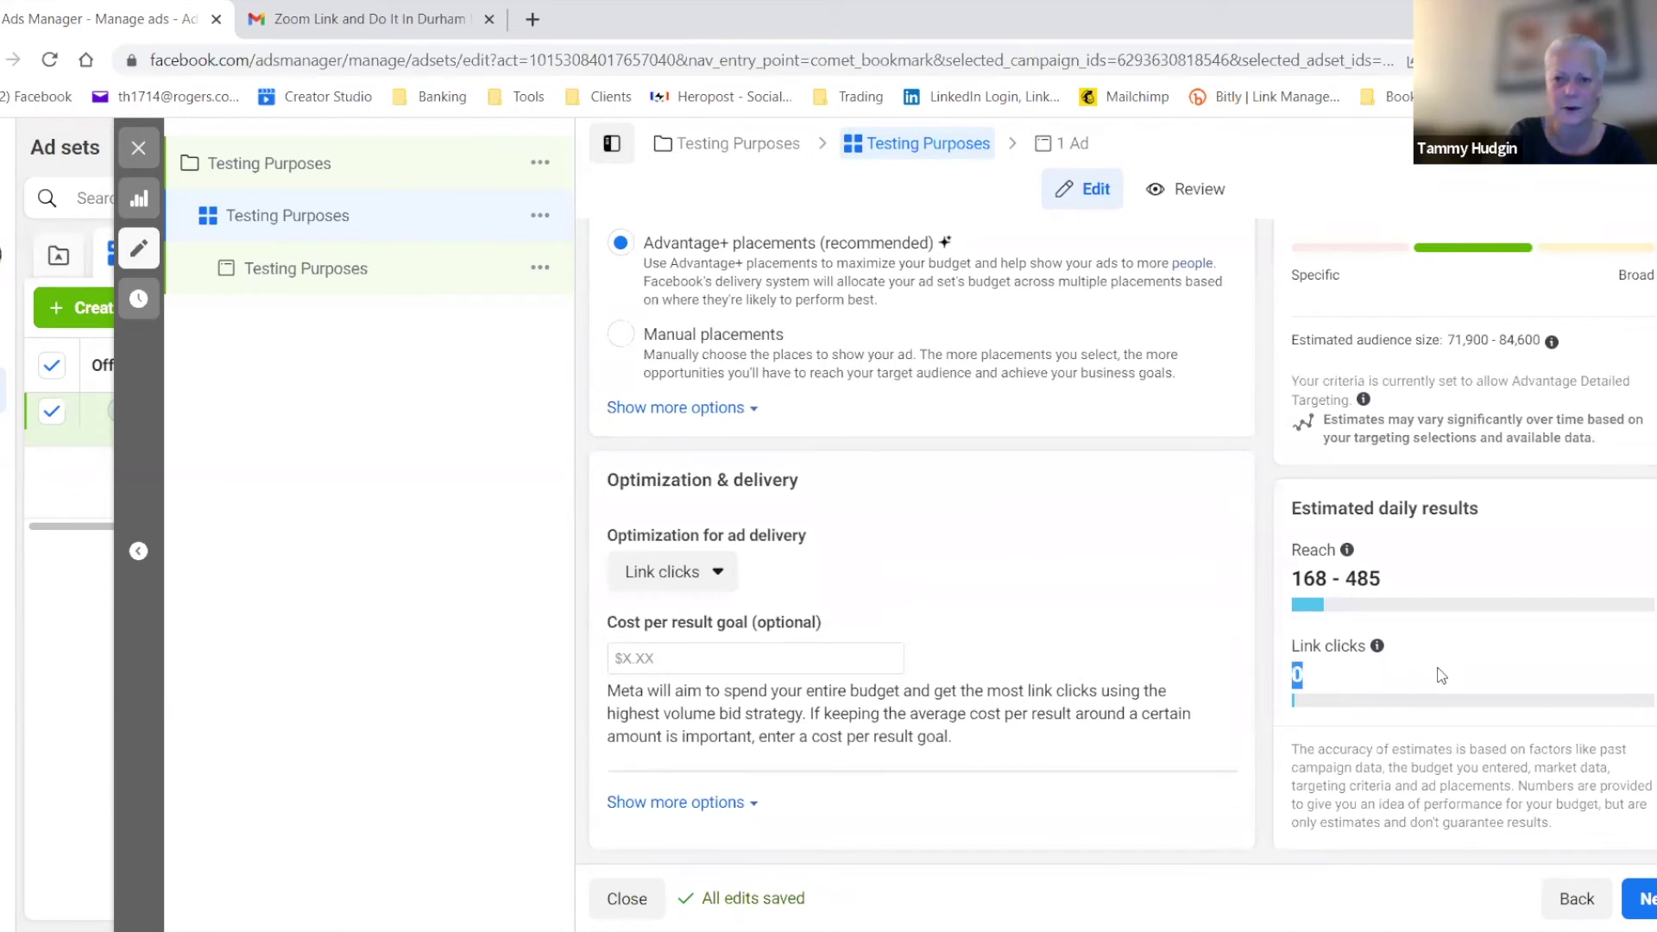
pyautogui.scroll(4, 1442, 676)
pyautogui.moveTo(1447, 622); pyautogui.dragTo(1587, 625)
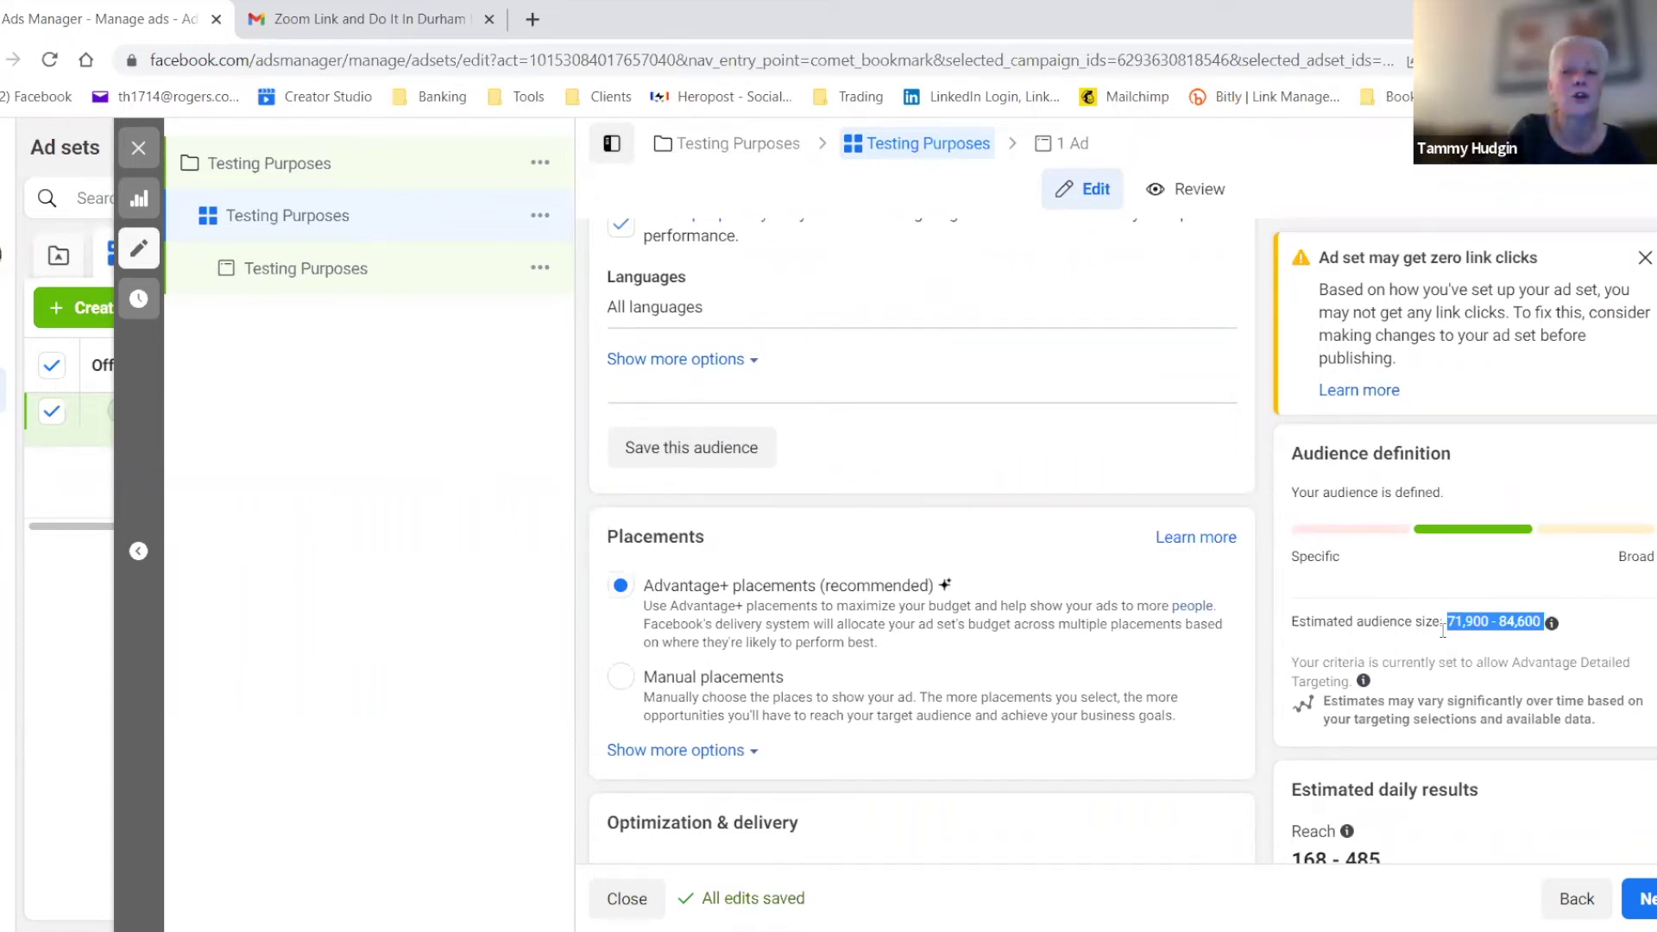
pyautogui.click(1486, 641)
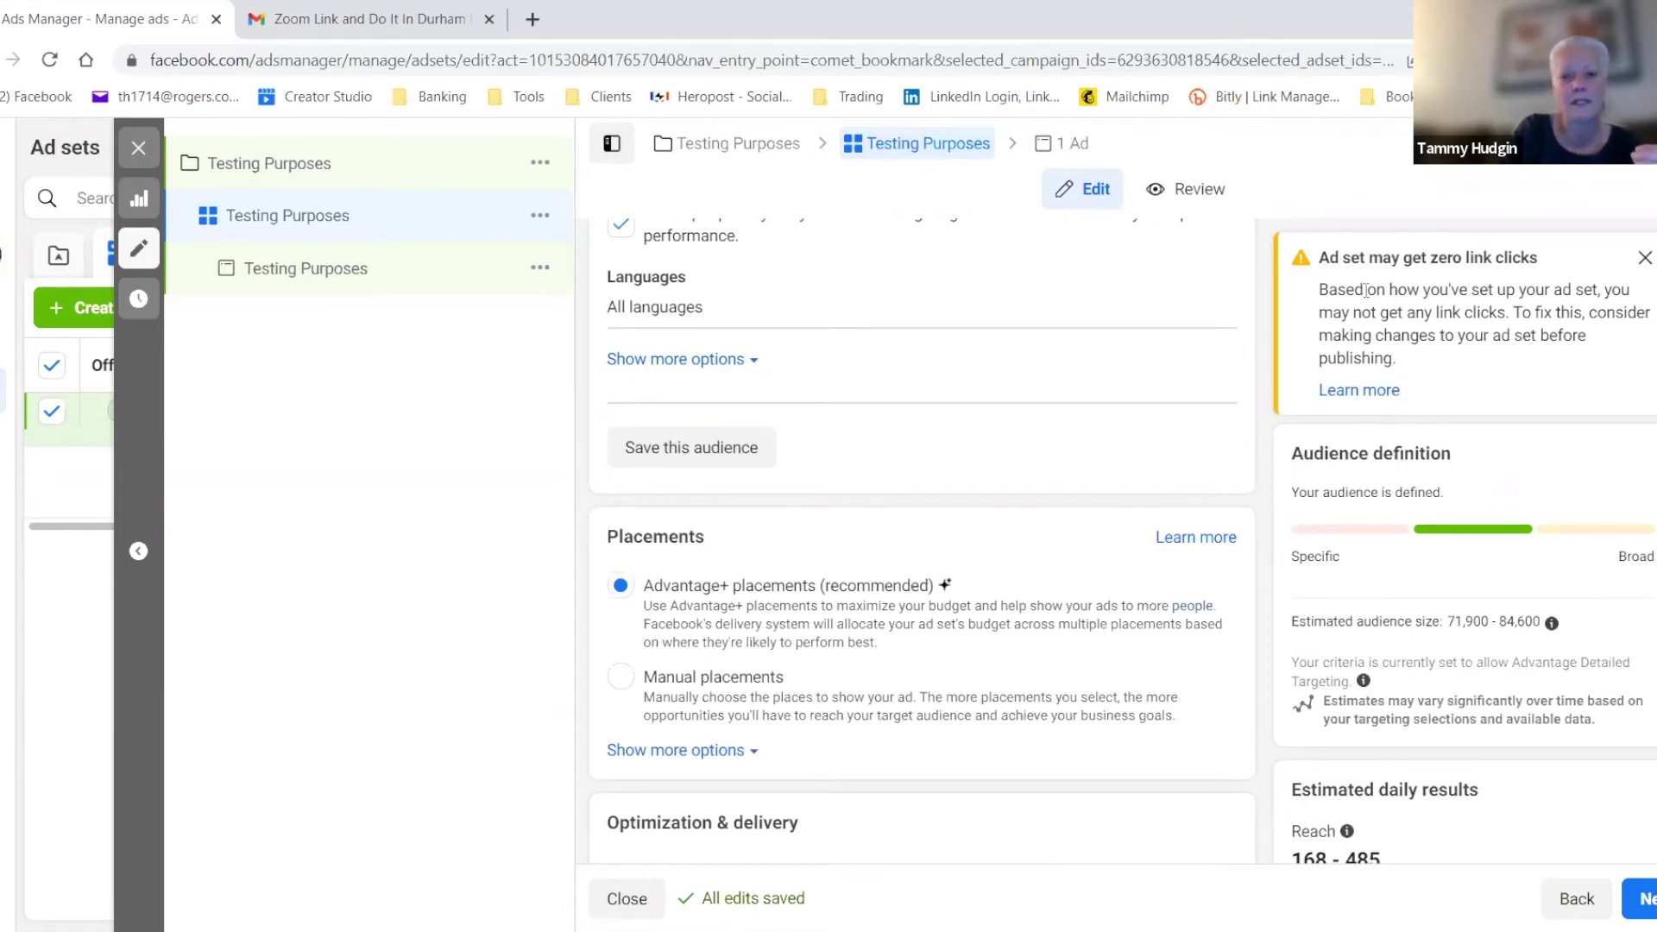
pyautogui.moveTo(1320, 252); pyautogui.dragTo(1485, 389)
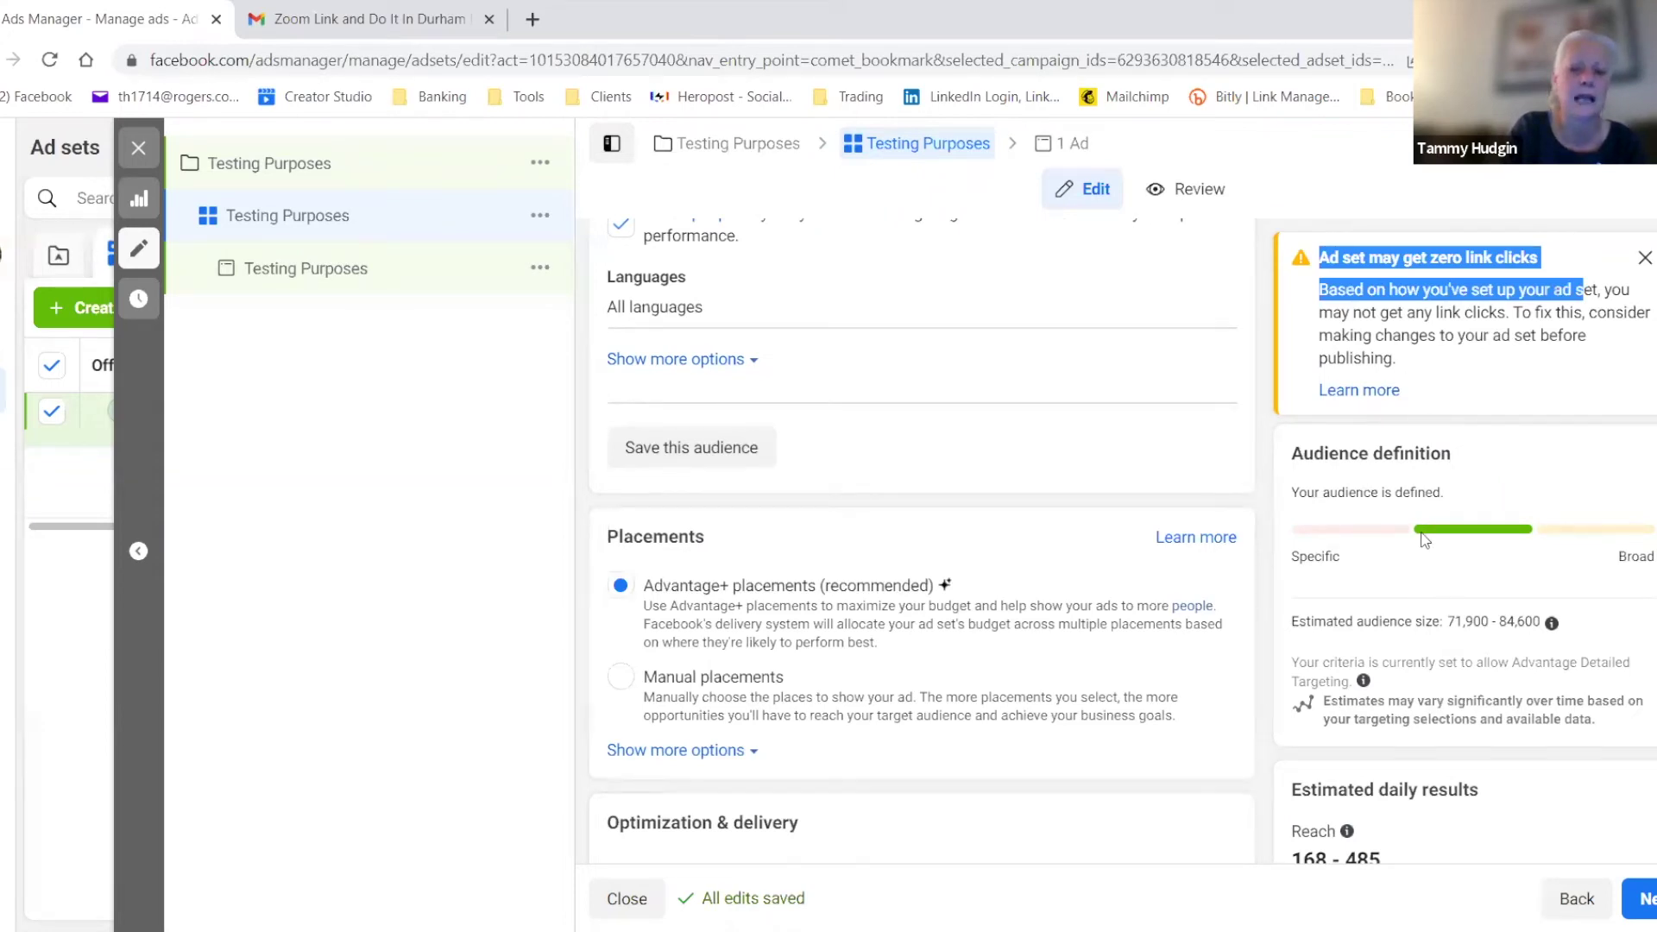
pyautogui.scroll(-3, 1434, 615)
pyautogui.doubleClick(1320, 796)
pyautogui.scroll(5, 1047, 555)
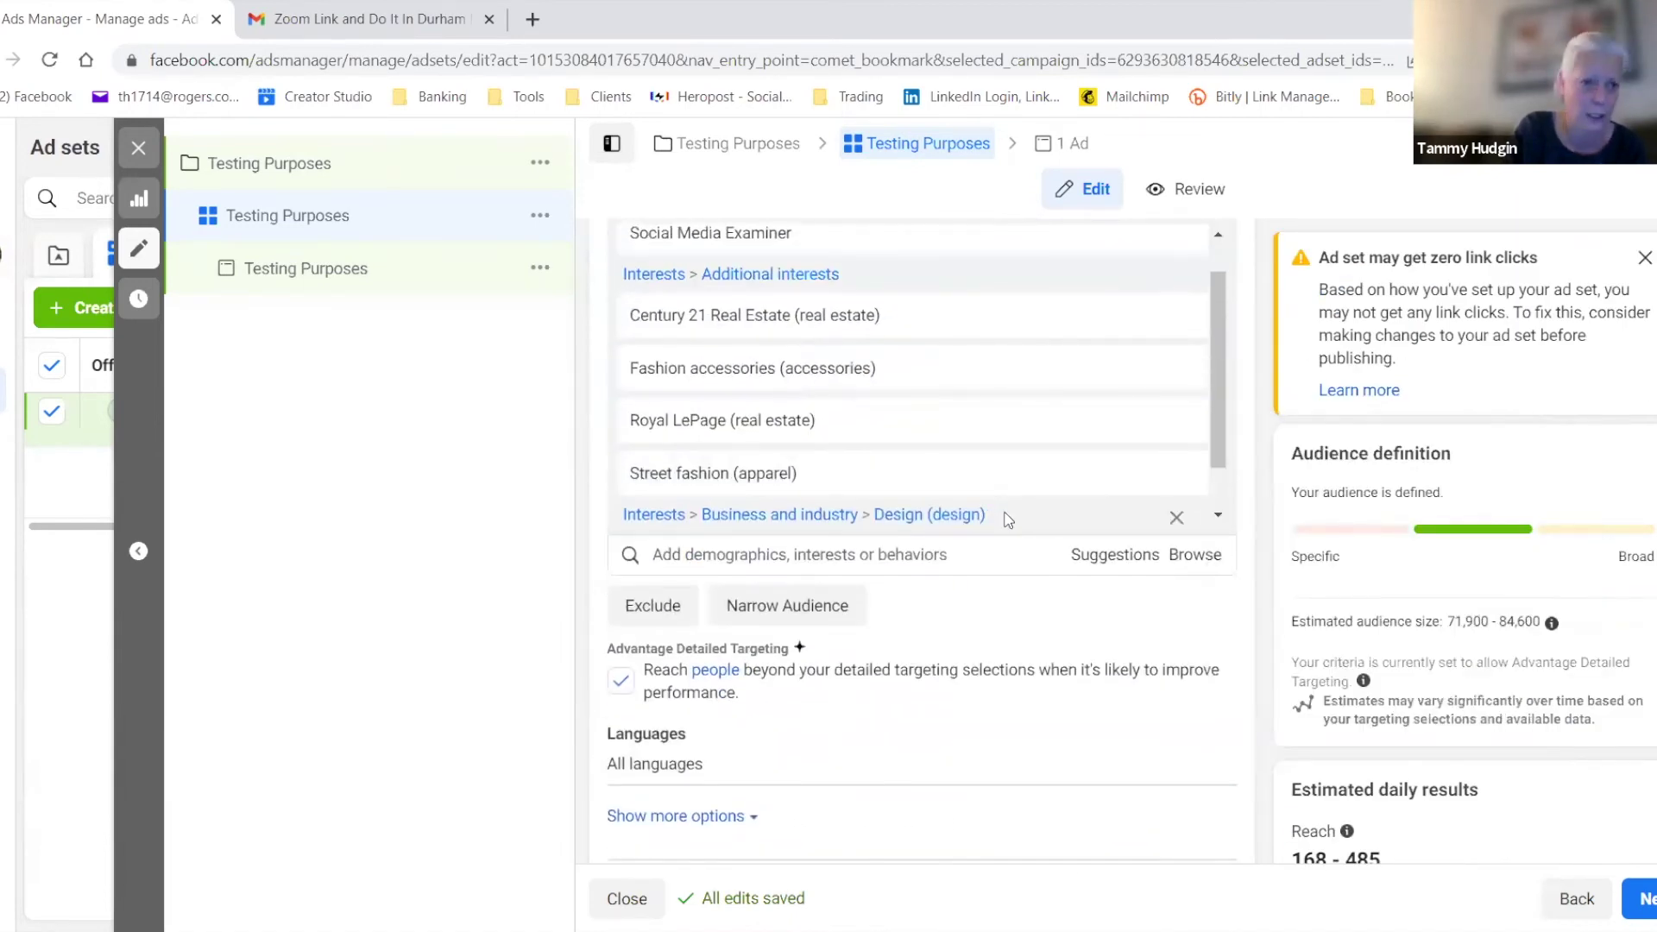
# Search 'sunwing' and add the Sunwing Airlines and Sunwing Vacations interests
pyautogui.moveTo(1010, 499)
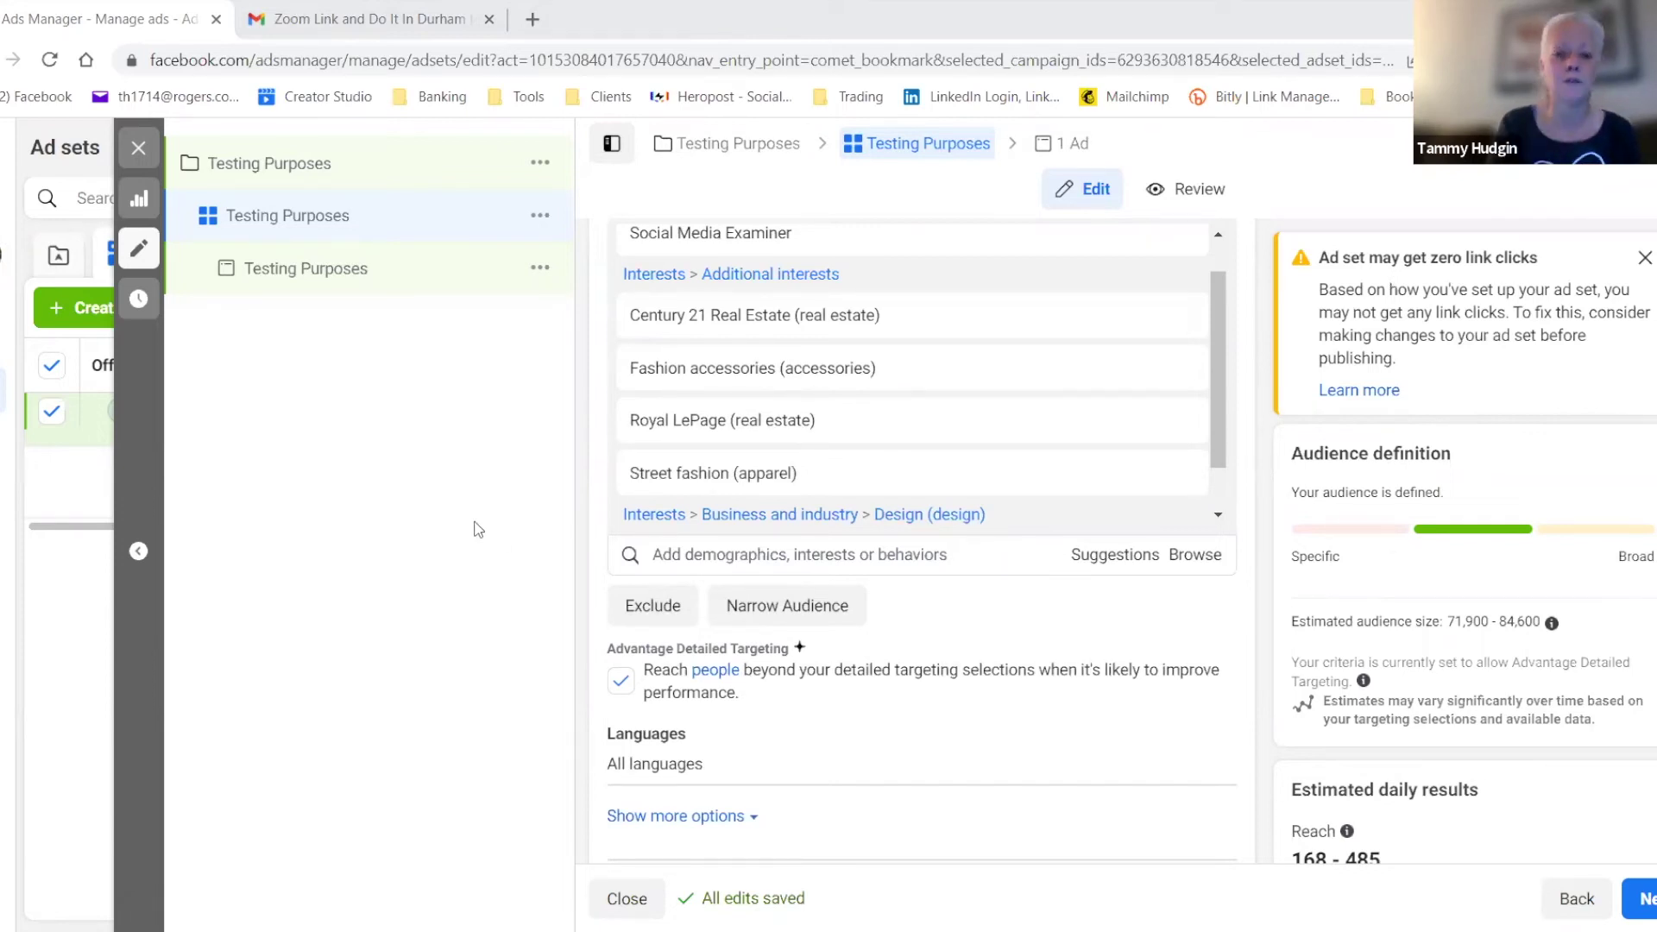
pyautogui.click(674, 553)
pyautogui.write('sunwing')
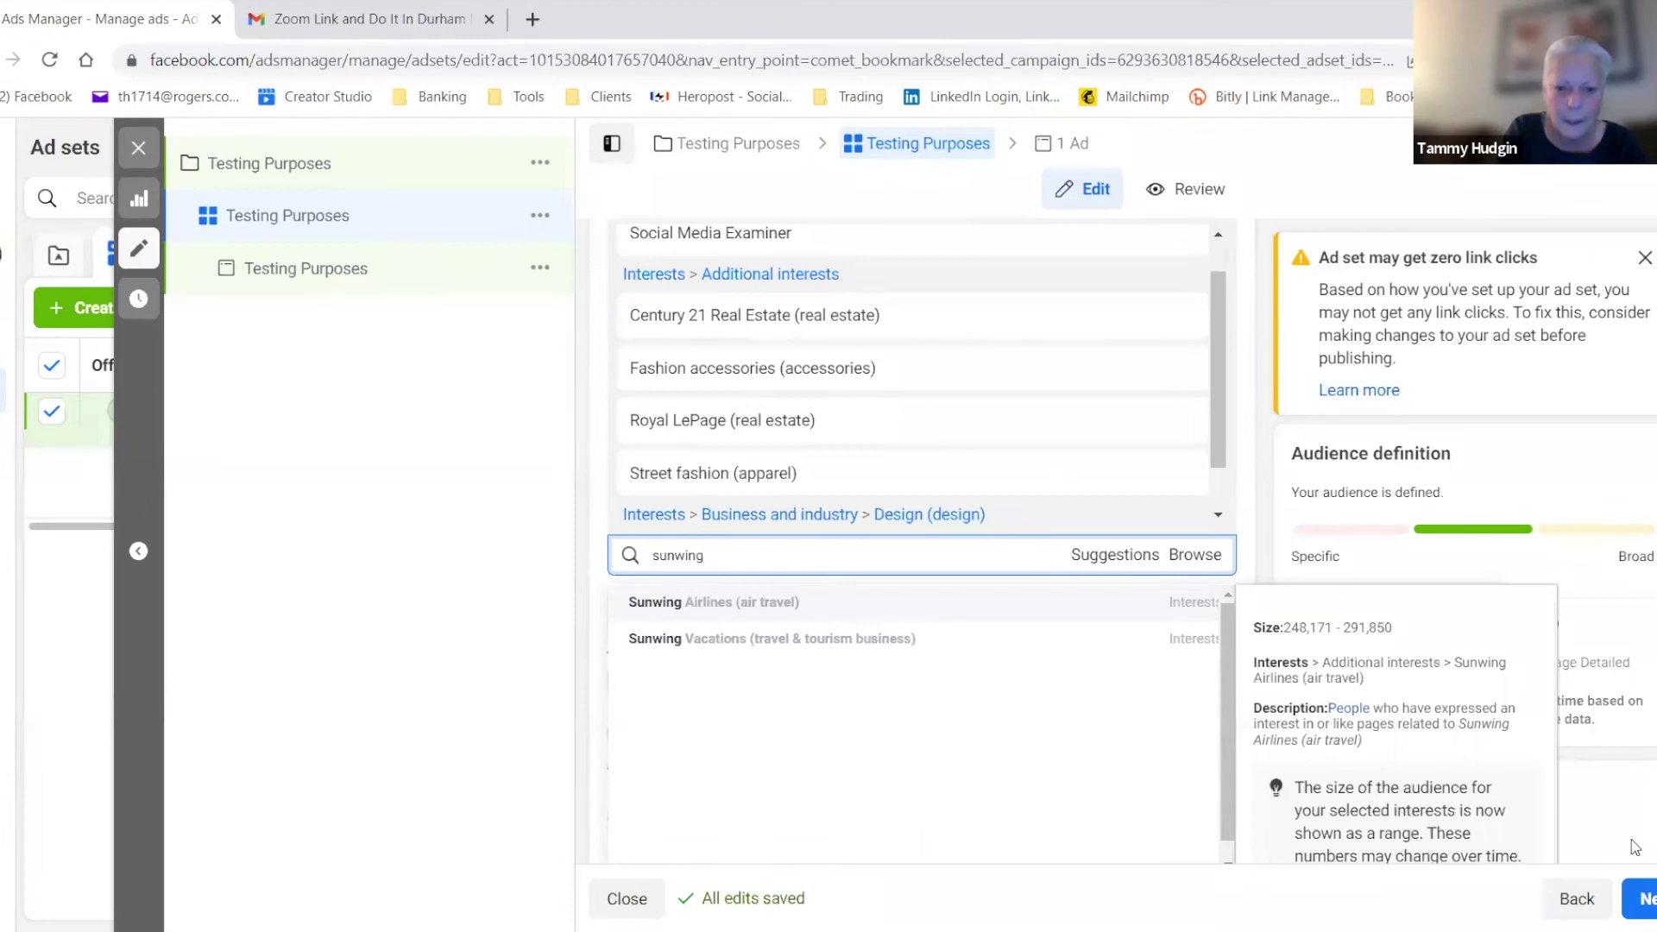
pyautogui.click(738, 620)
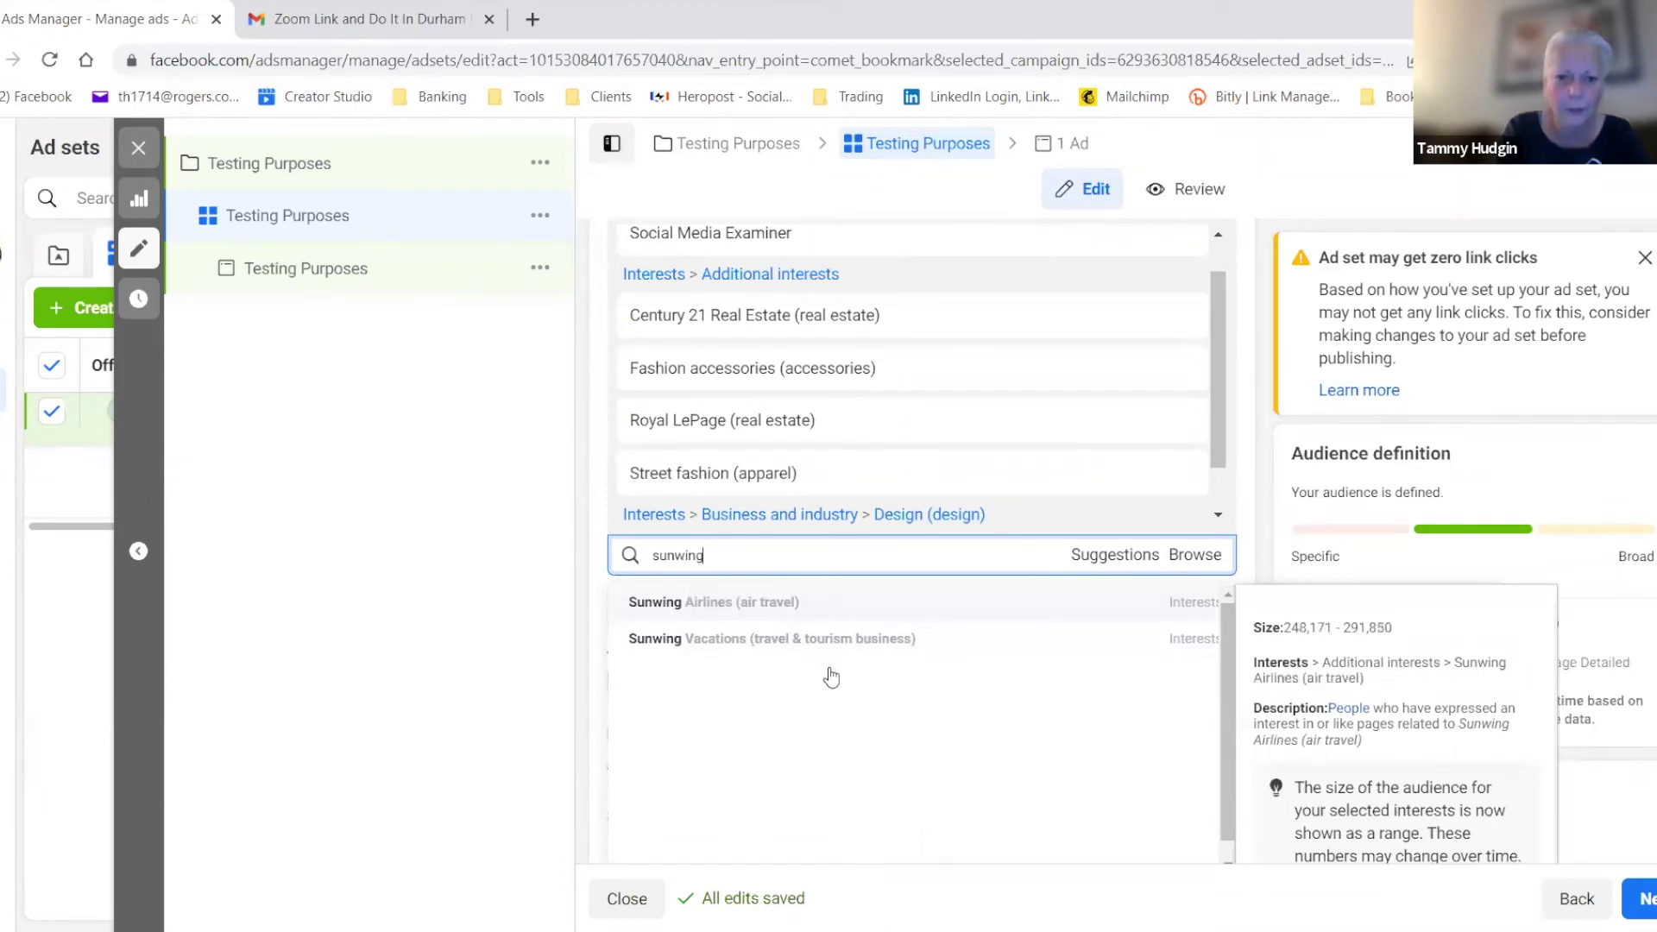
pyautogui.write('sunwing')
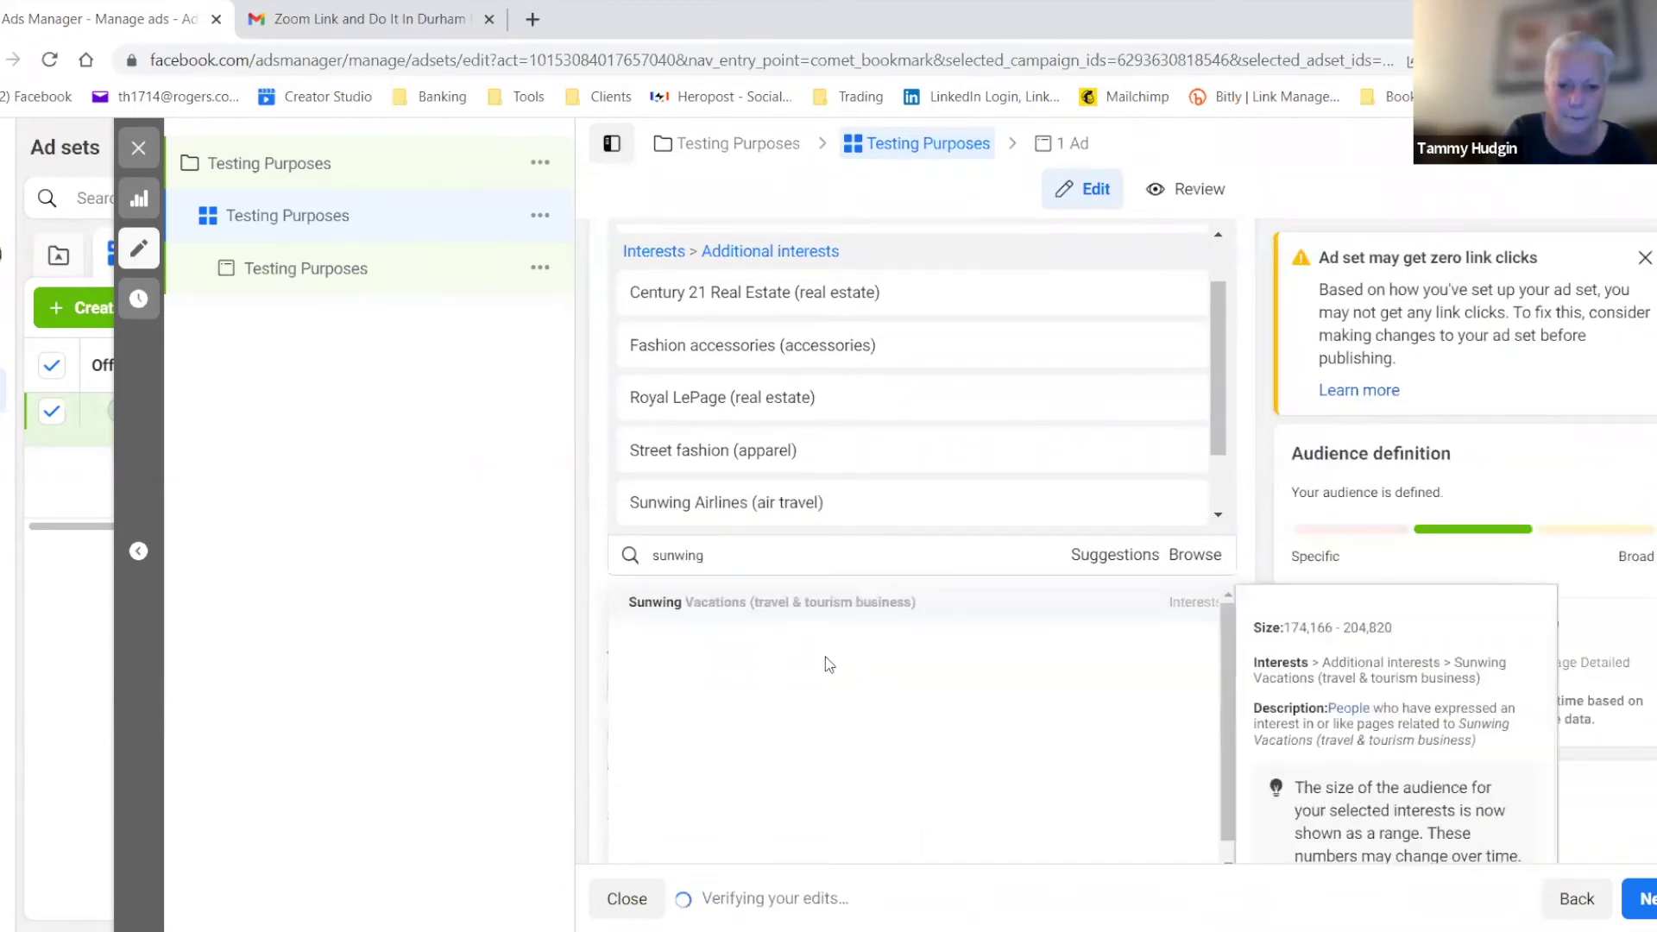
pyautogui.press('Return')
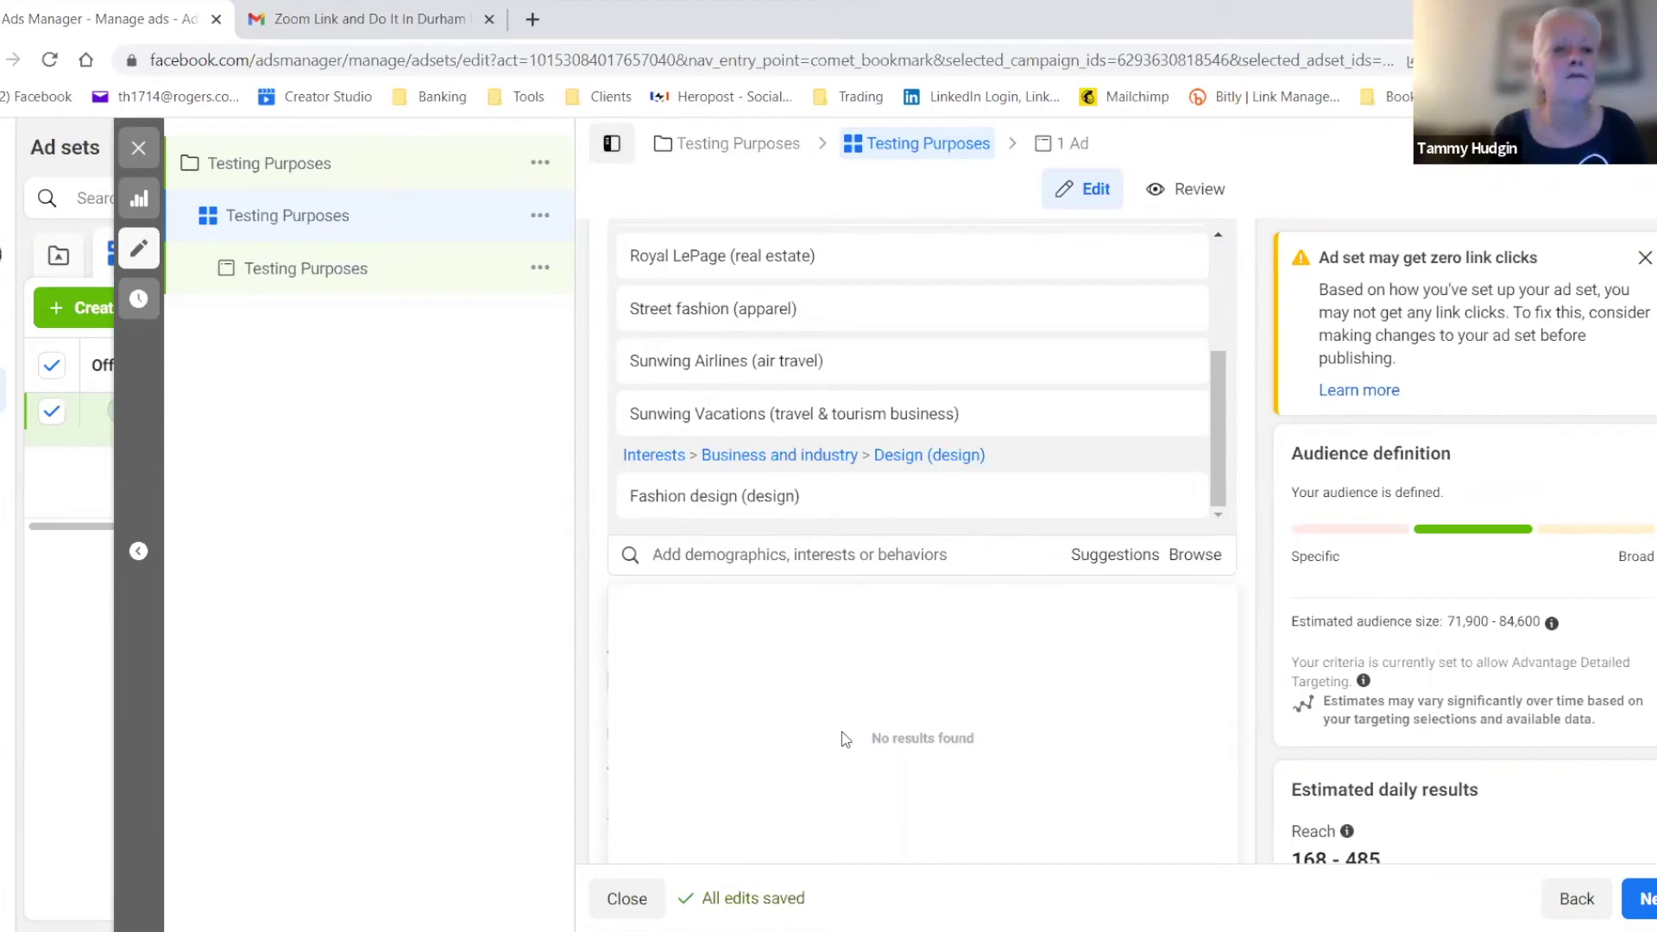
pyautogui.scroll(5, 770, 377)
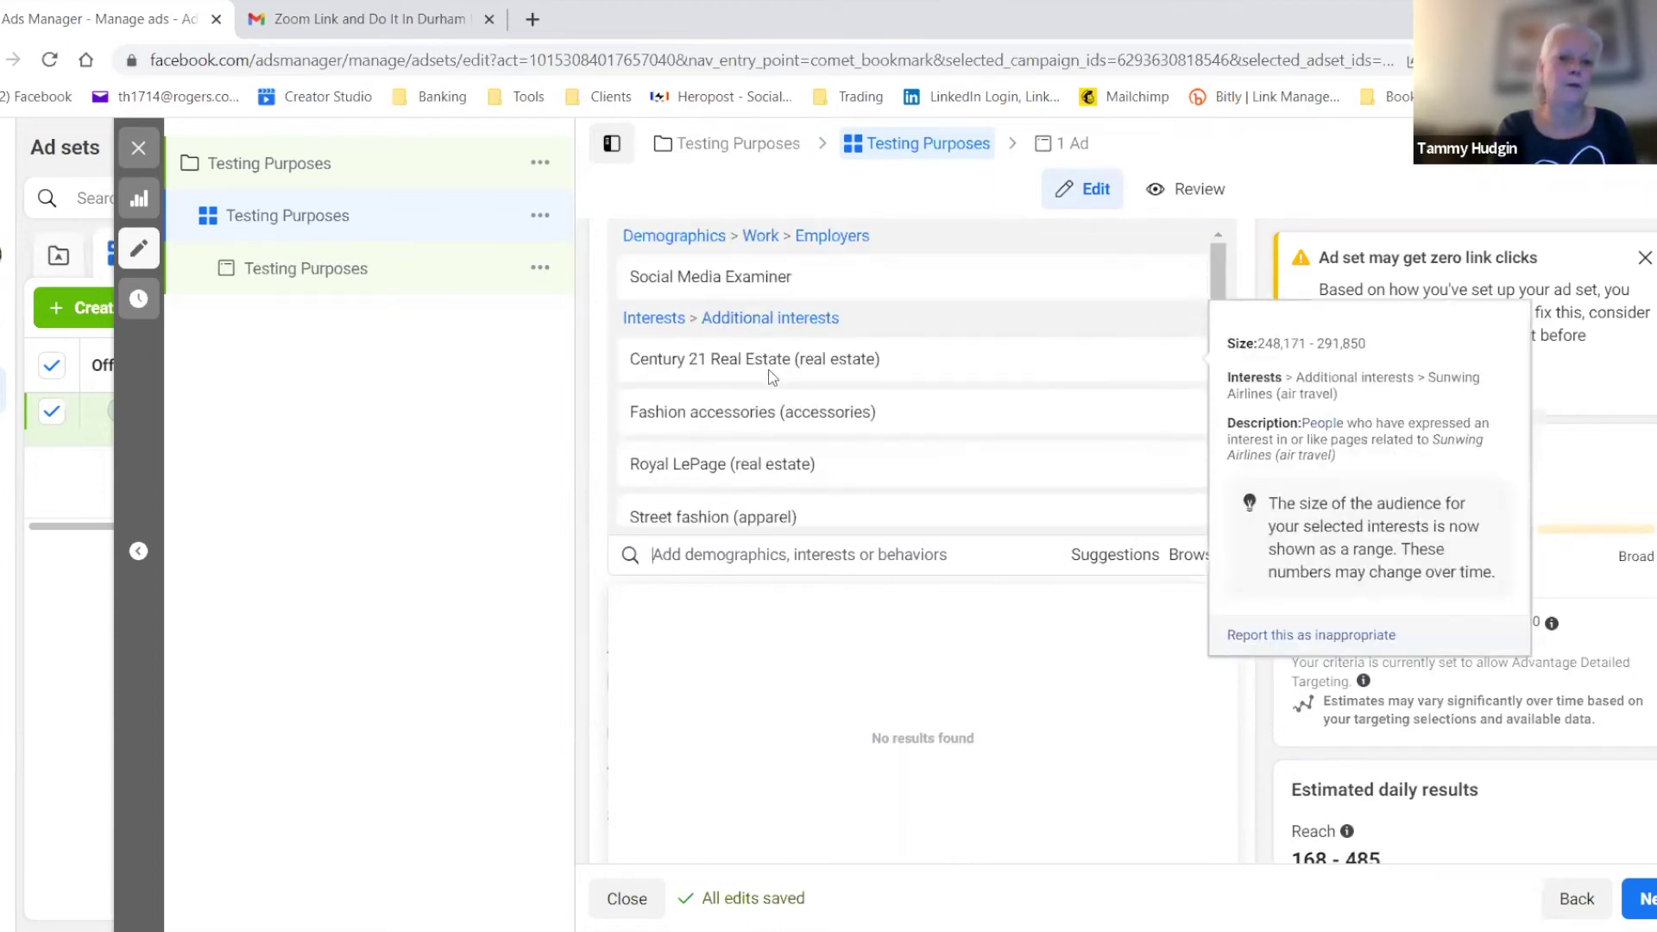
pyautogui.moveTo(835, 418)
pyautogui.scroll(-2, 824, 466)
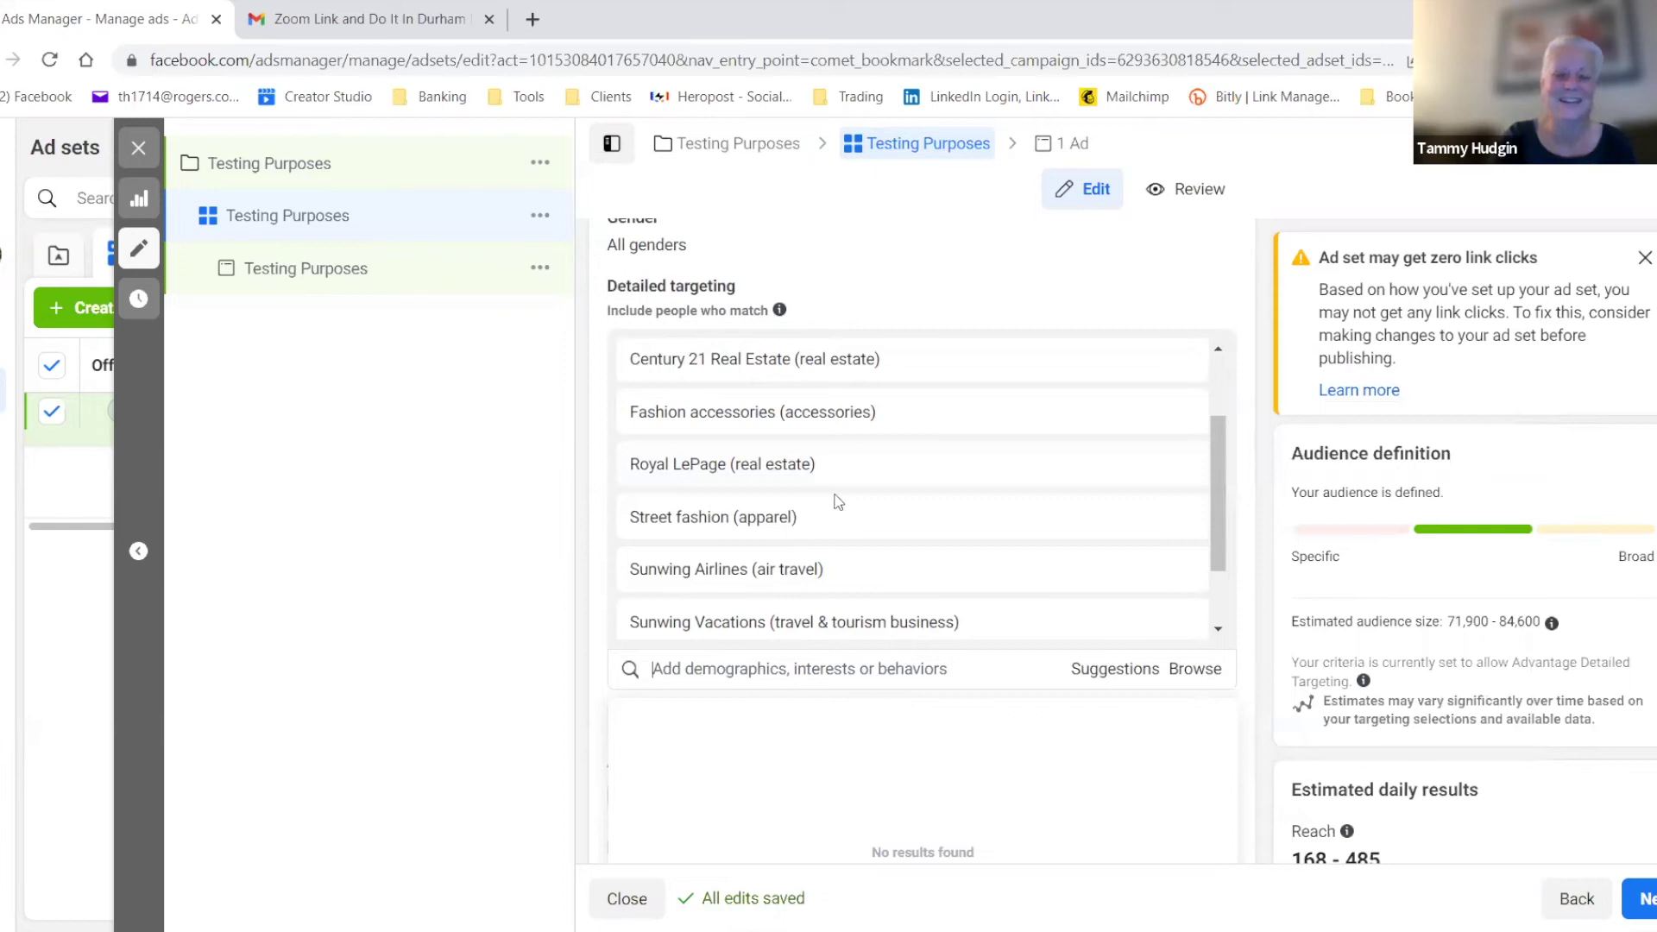
# Edit the Languages targeting and place the cursor in the Search Languages box
pyautogui.scroll(-2, 837, 500)
pyautogui.scroll(-6, 1035, 647)
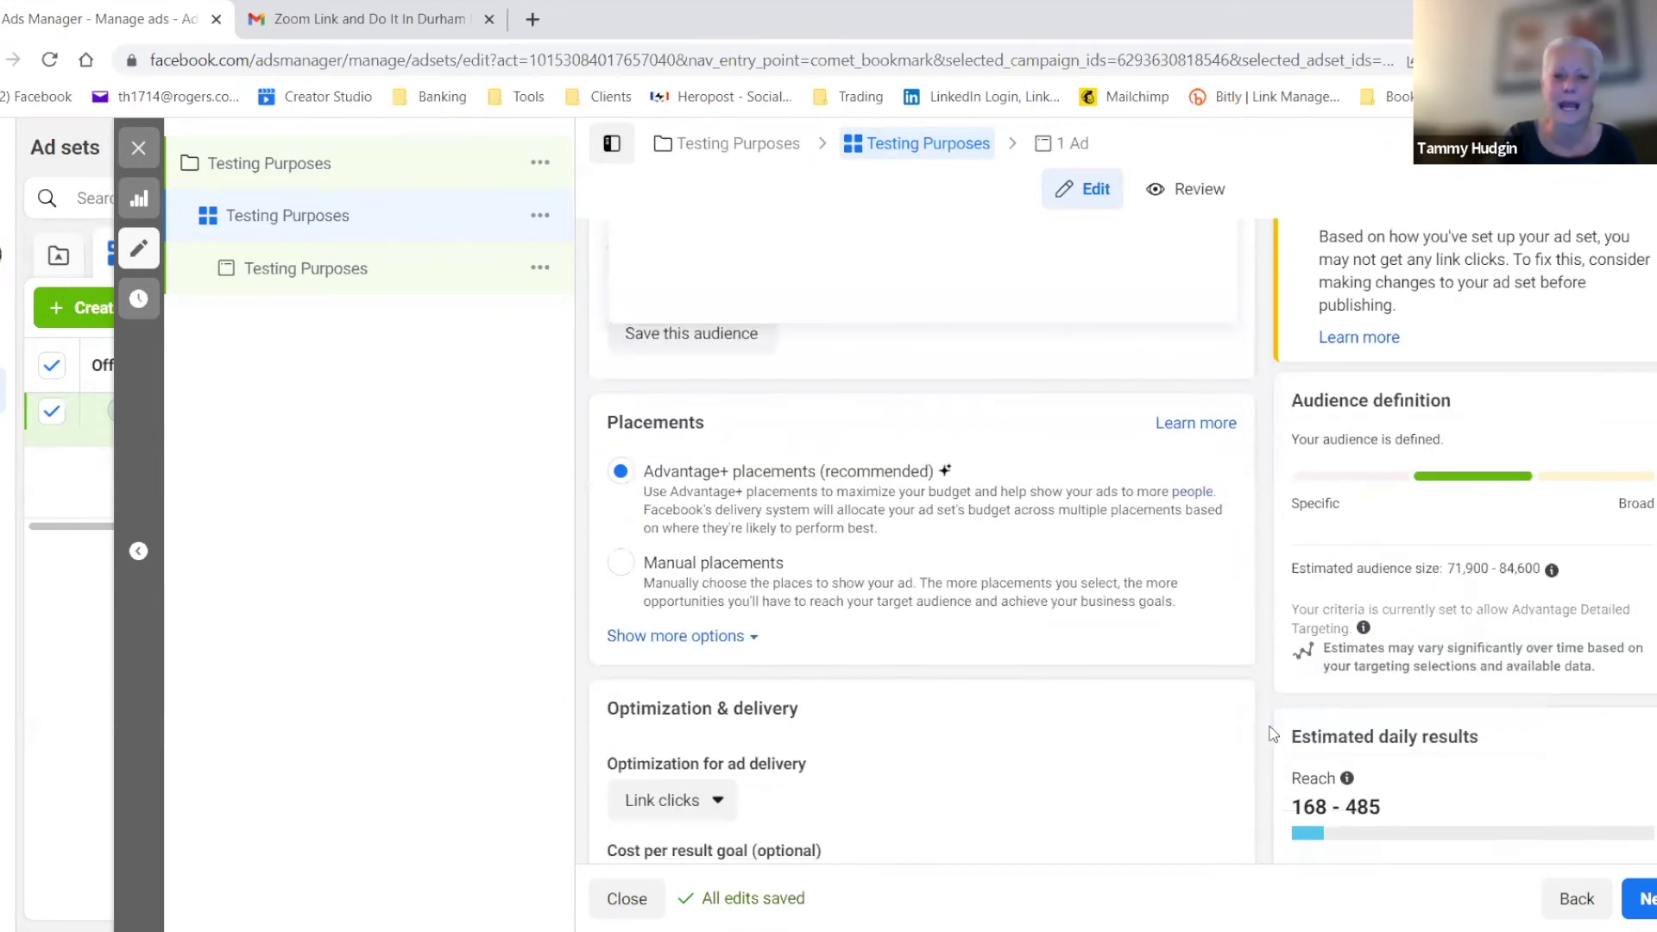
pyautogui.scroll(3, 1068, 474)
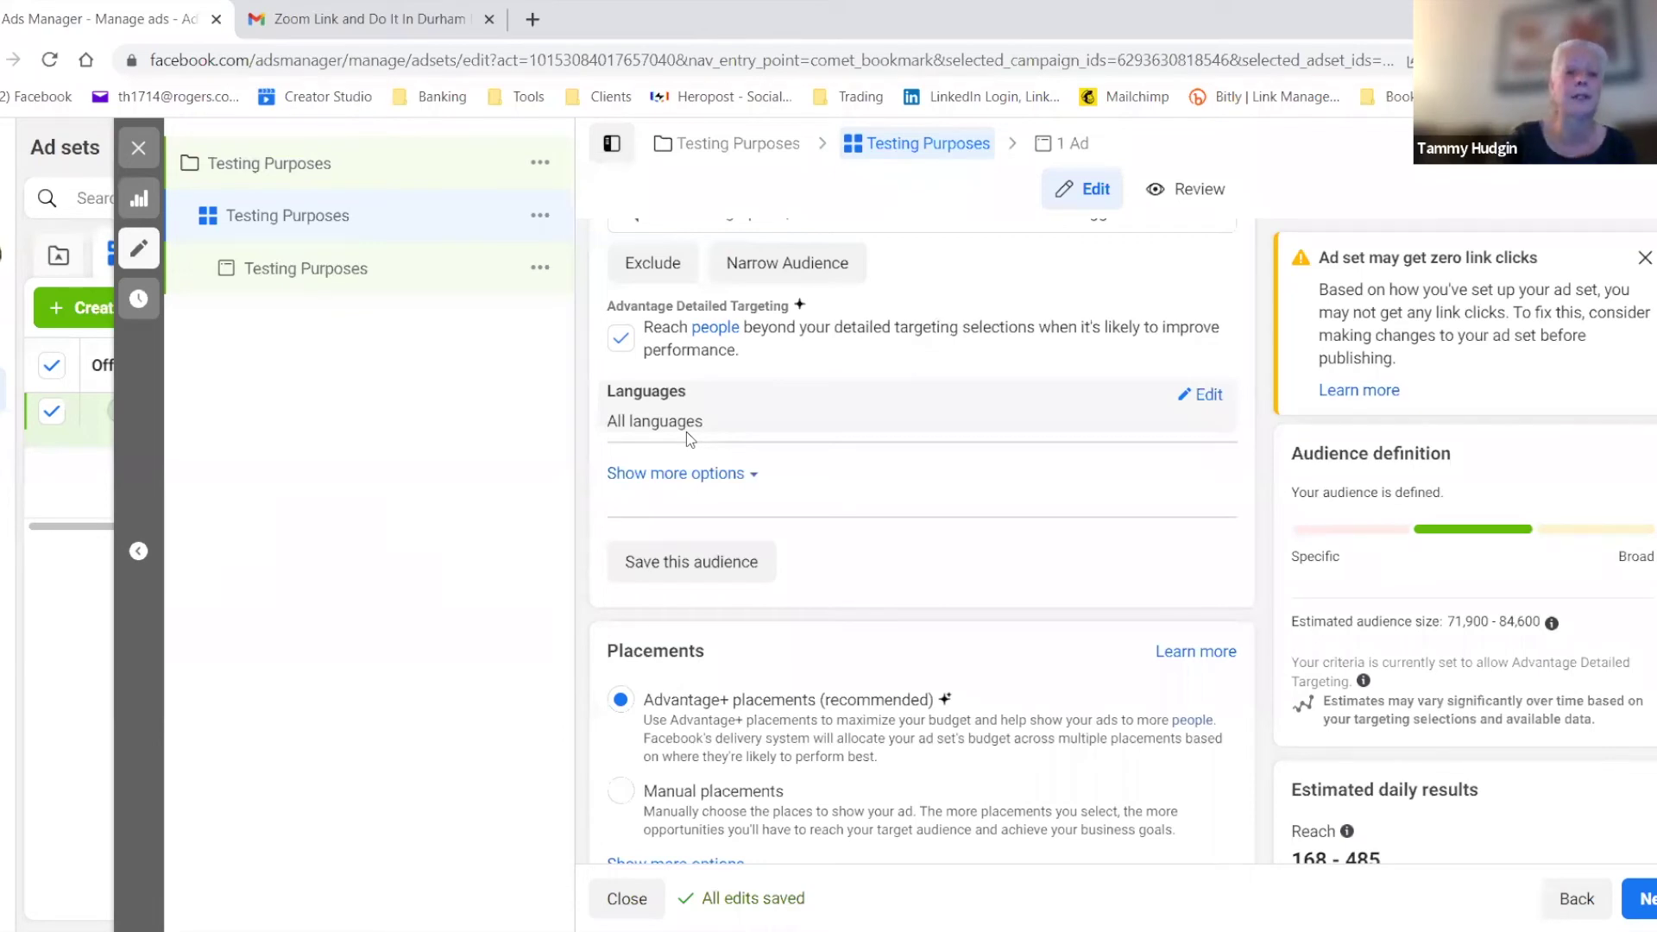
pyautogui.click(1203, 394)
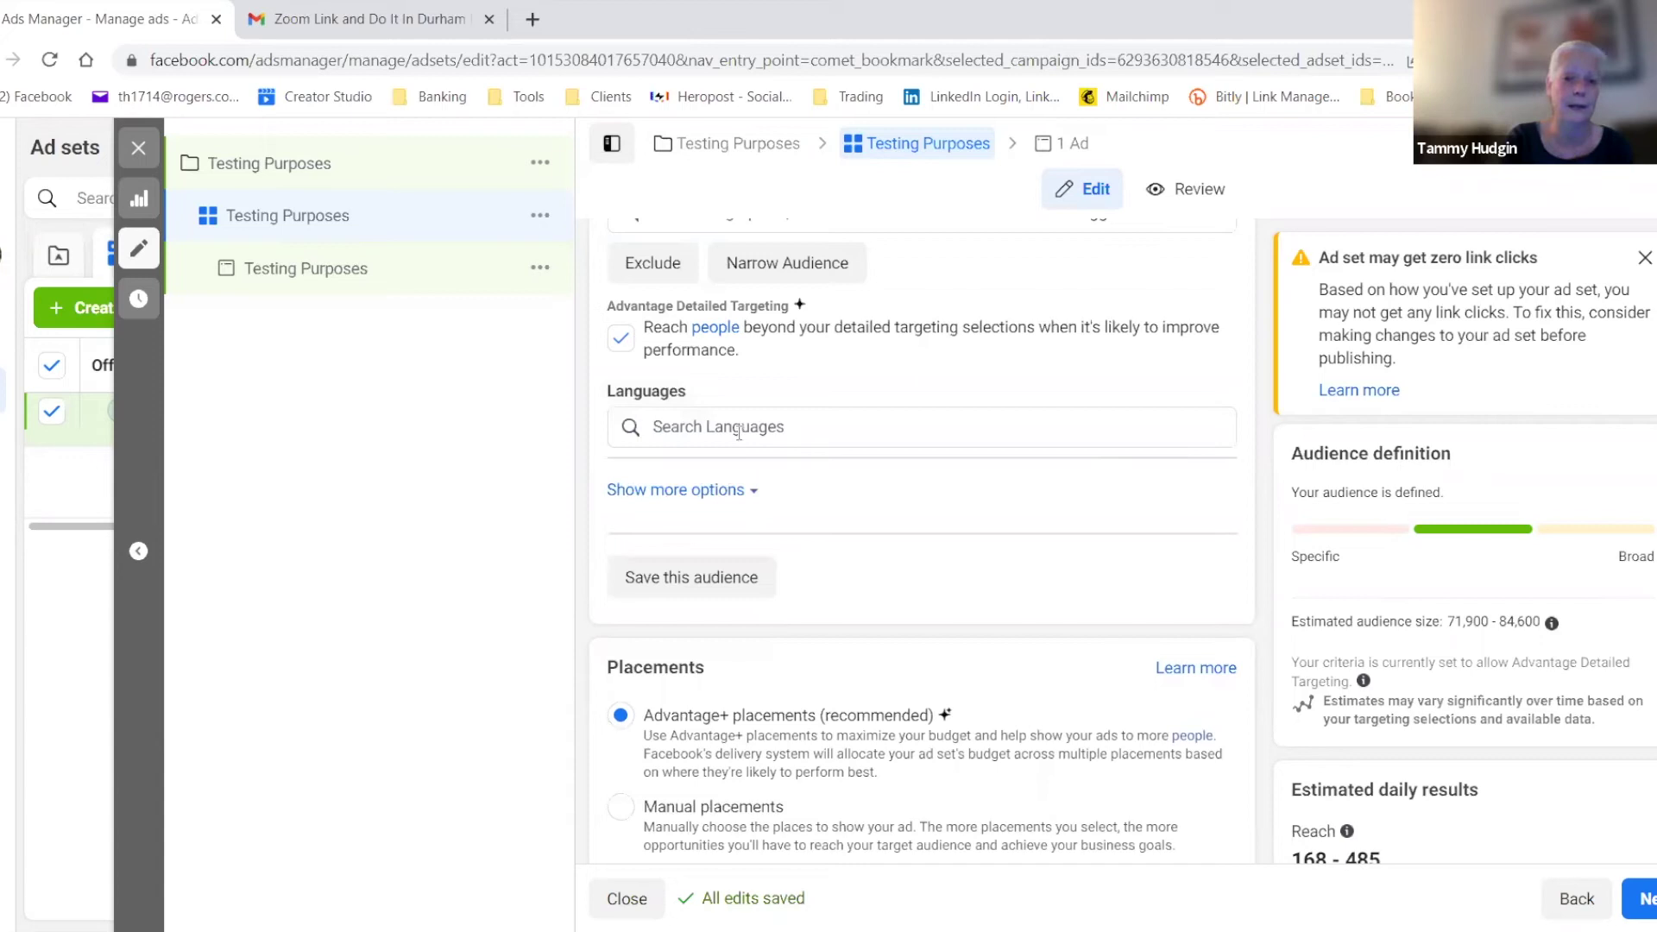
pyautogui.click(686, 429)
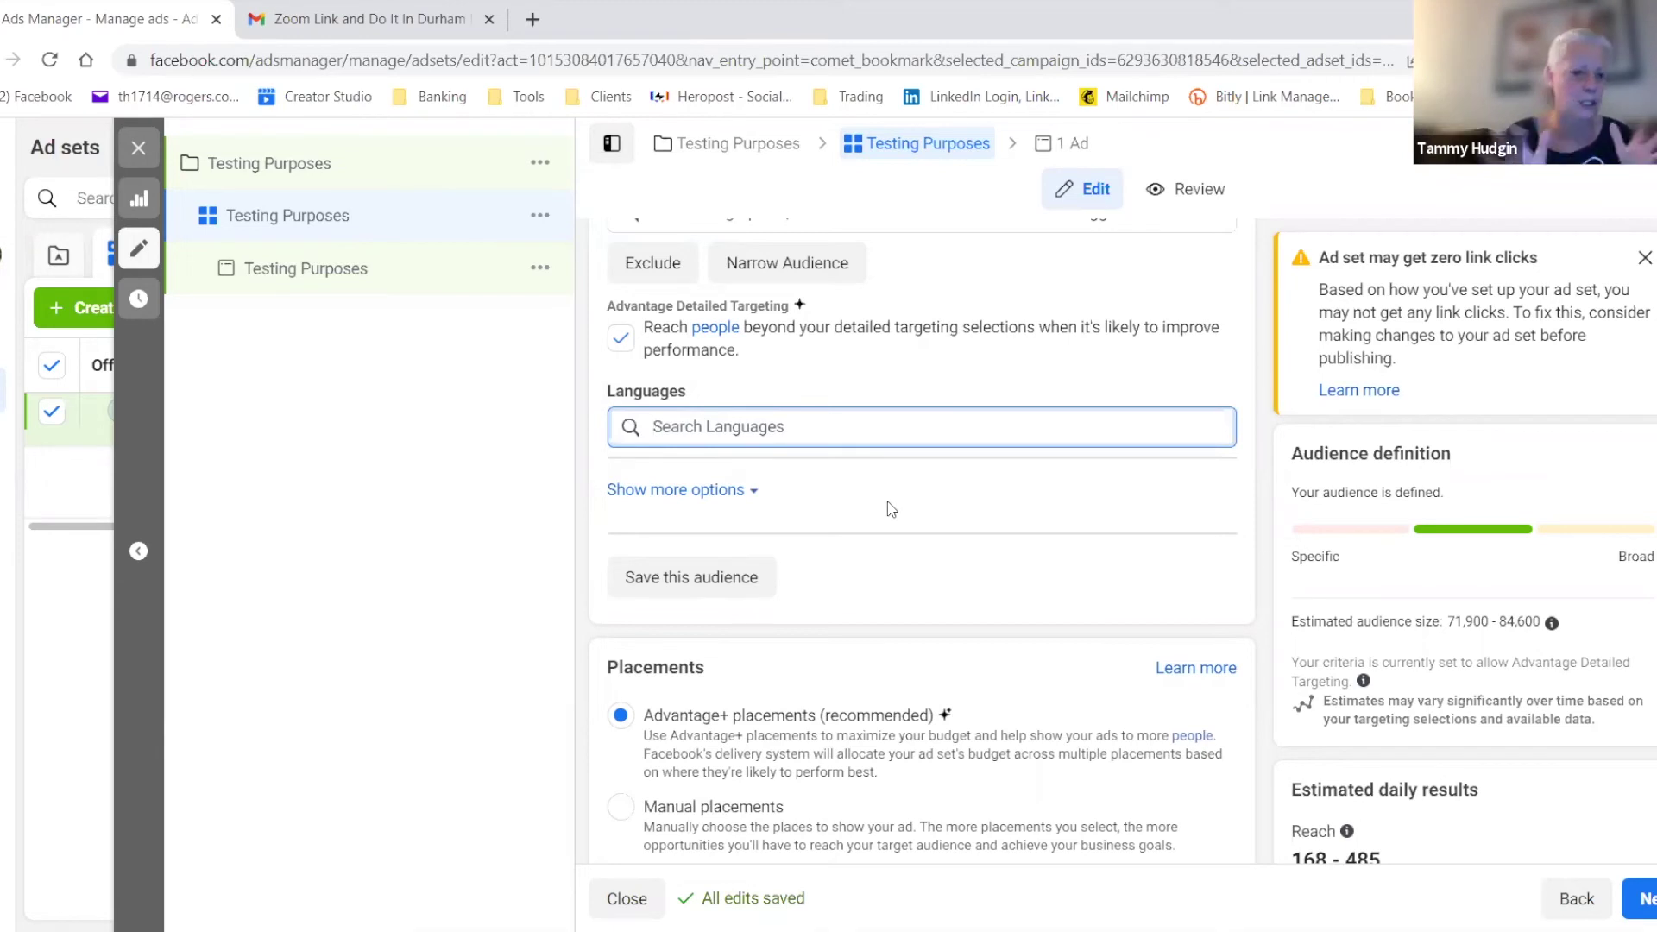
pyautogui.scroll(-4, 916, 516)
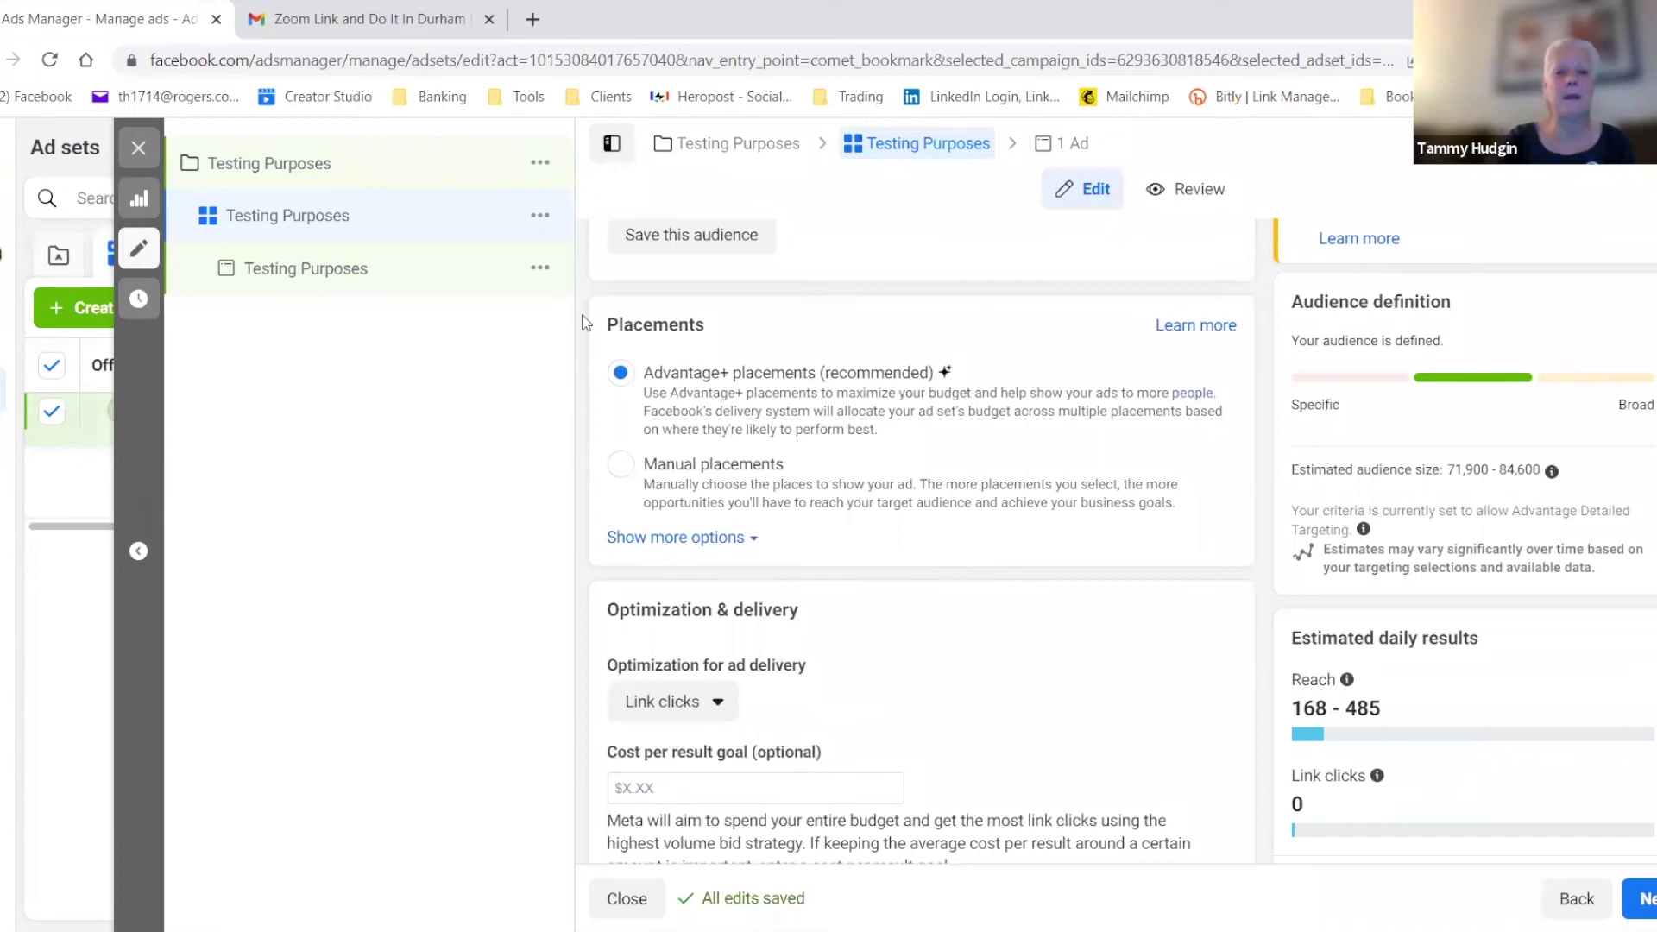
# Review the Placements section and continue to the ad-level editor for Testing Purposes
pyautogui.doubleClick(680, 327)
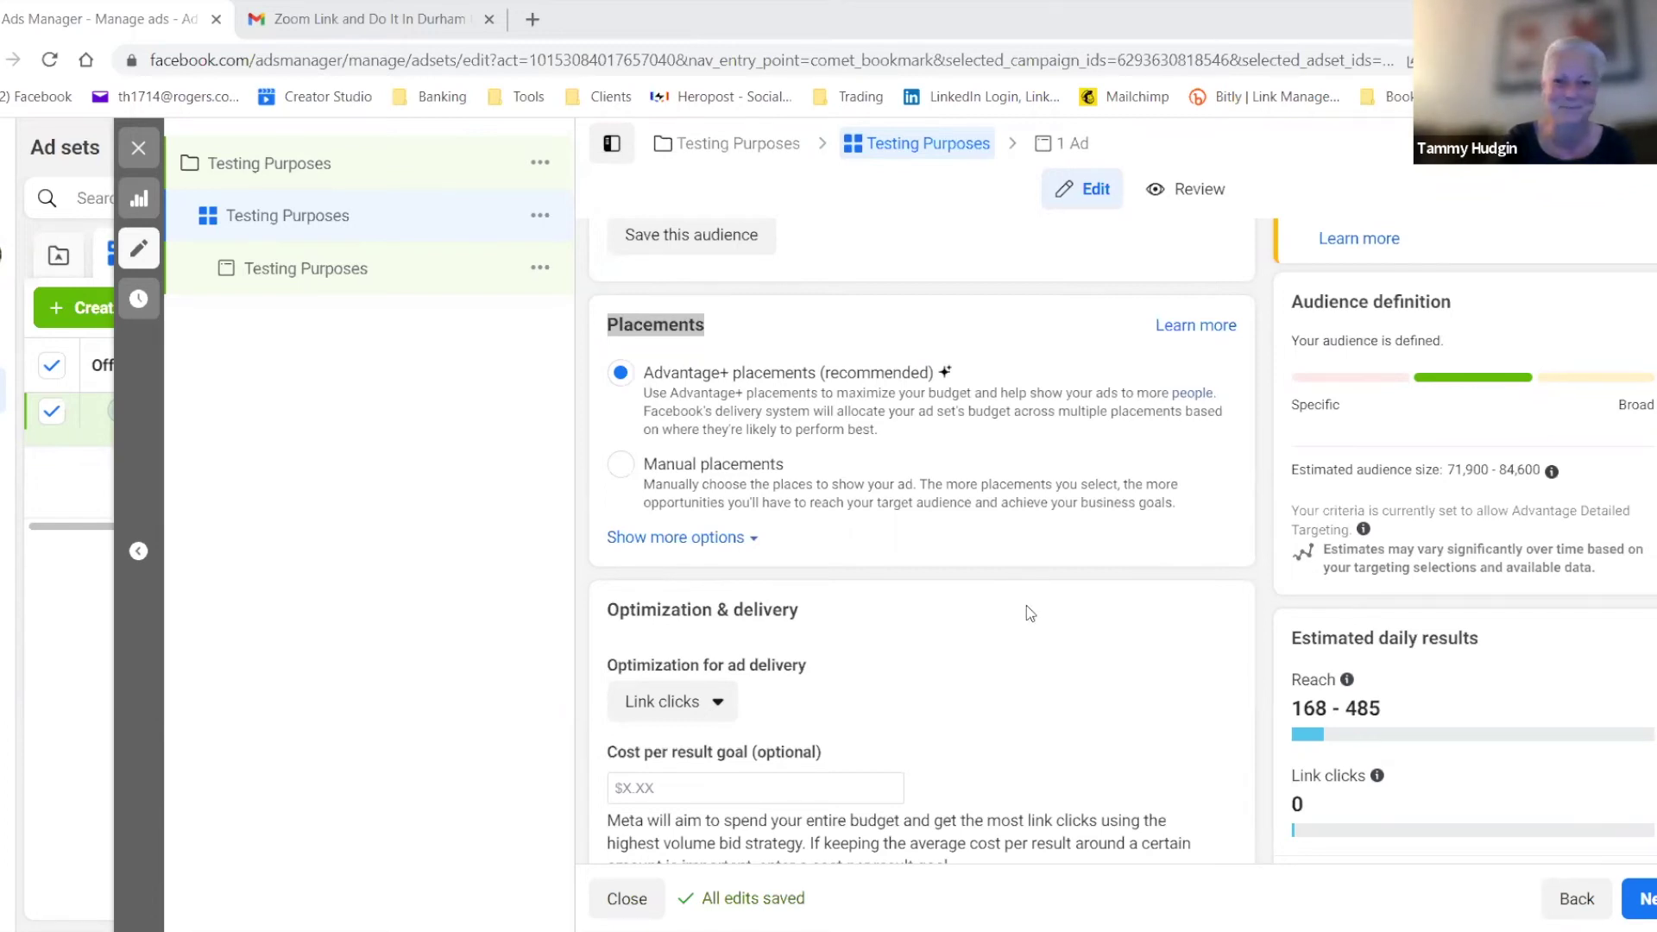
pyautogui.scroll(-2, 1027, 604)
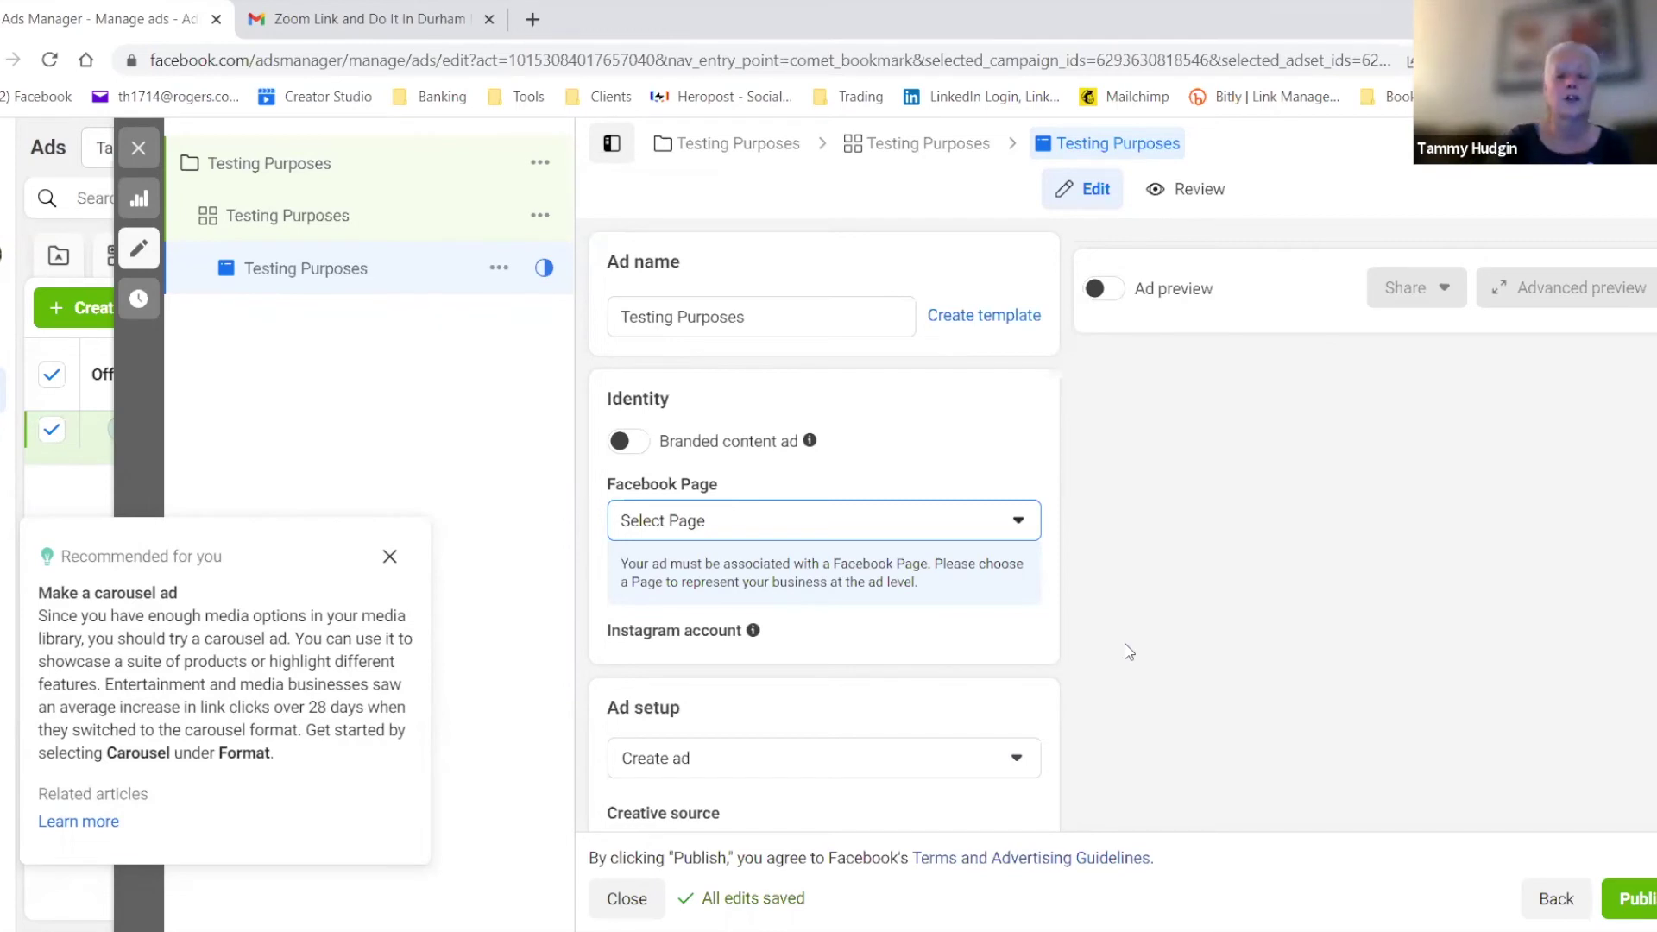
# Search the Page dropdown and select the presenter's business Facebook Page for the ad
pyautogui.scroll(-2, 983, 513)
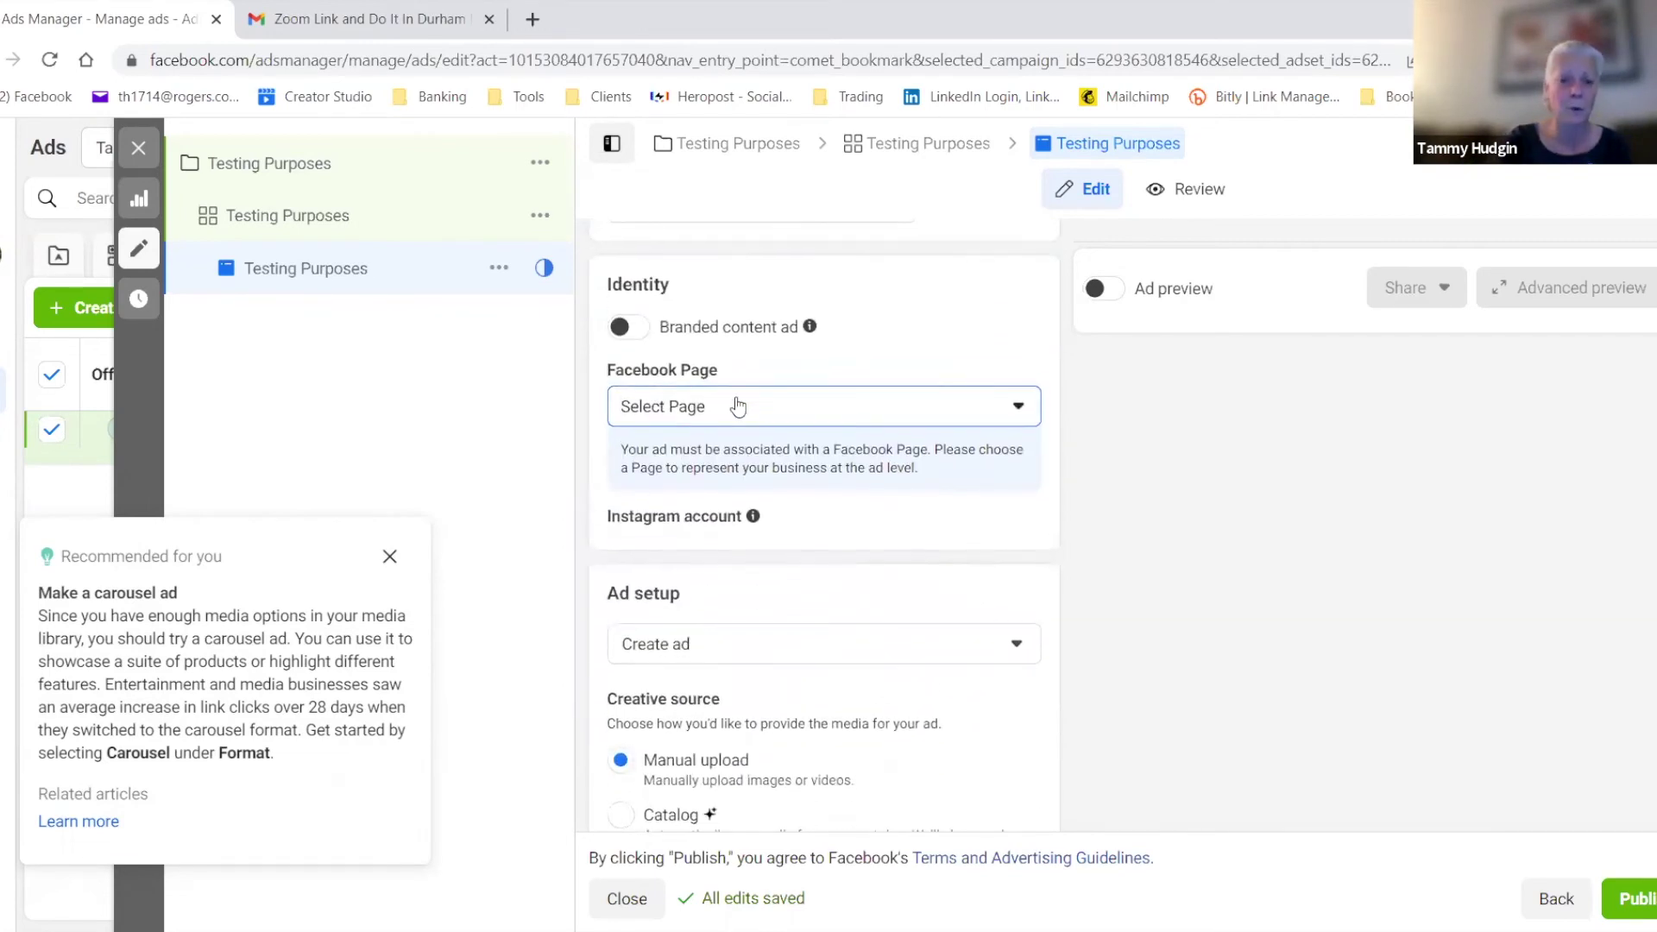
pyautogui.click(719, 412)
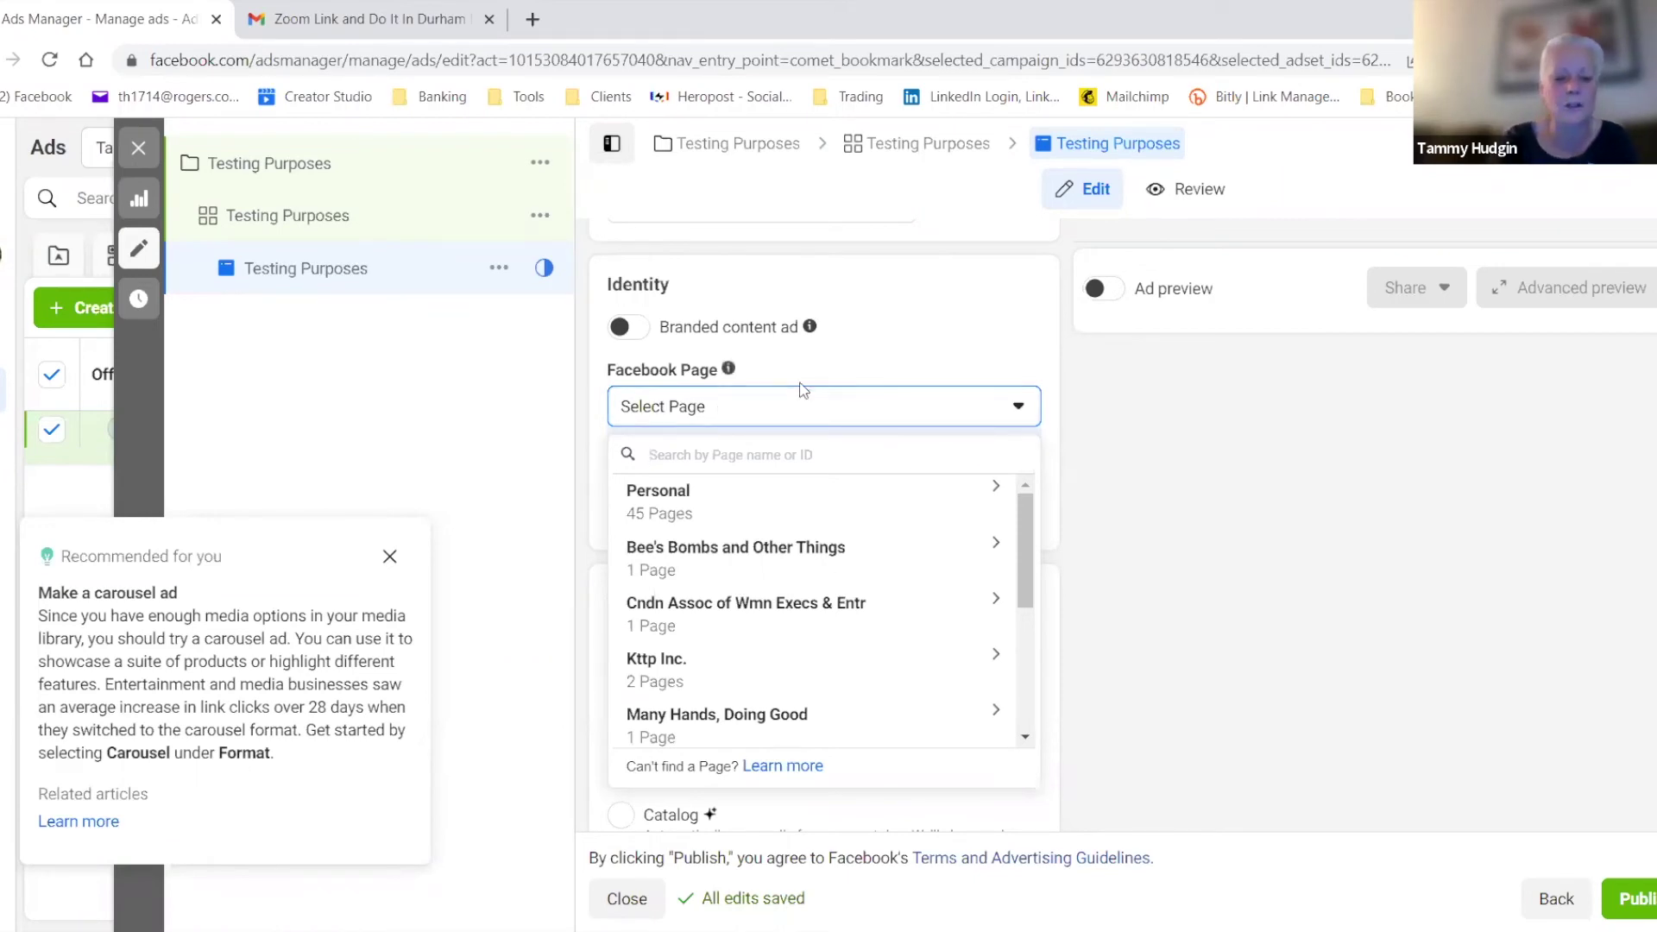
pyautogui.write('tamm')
pyautogui.click(858, 557)
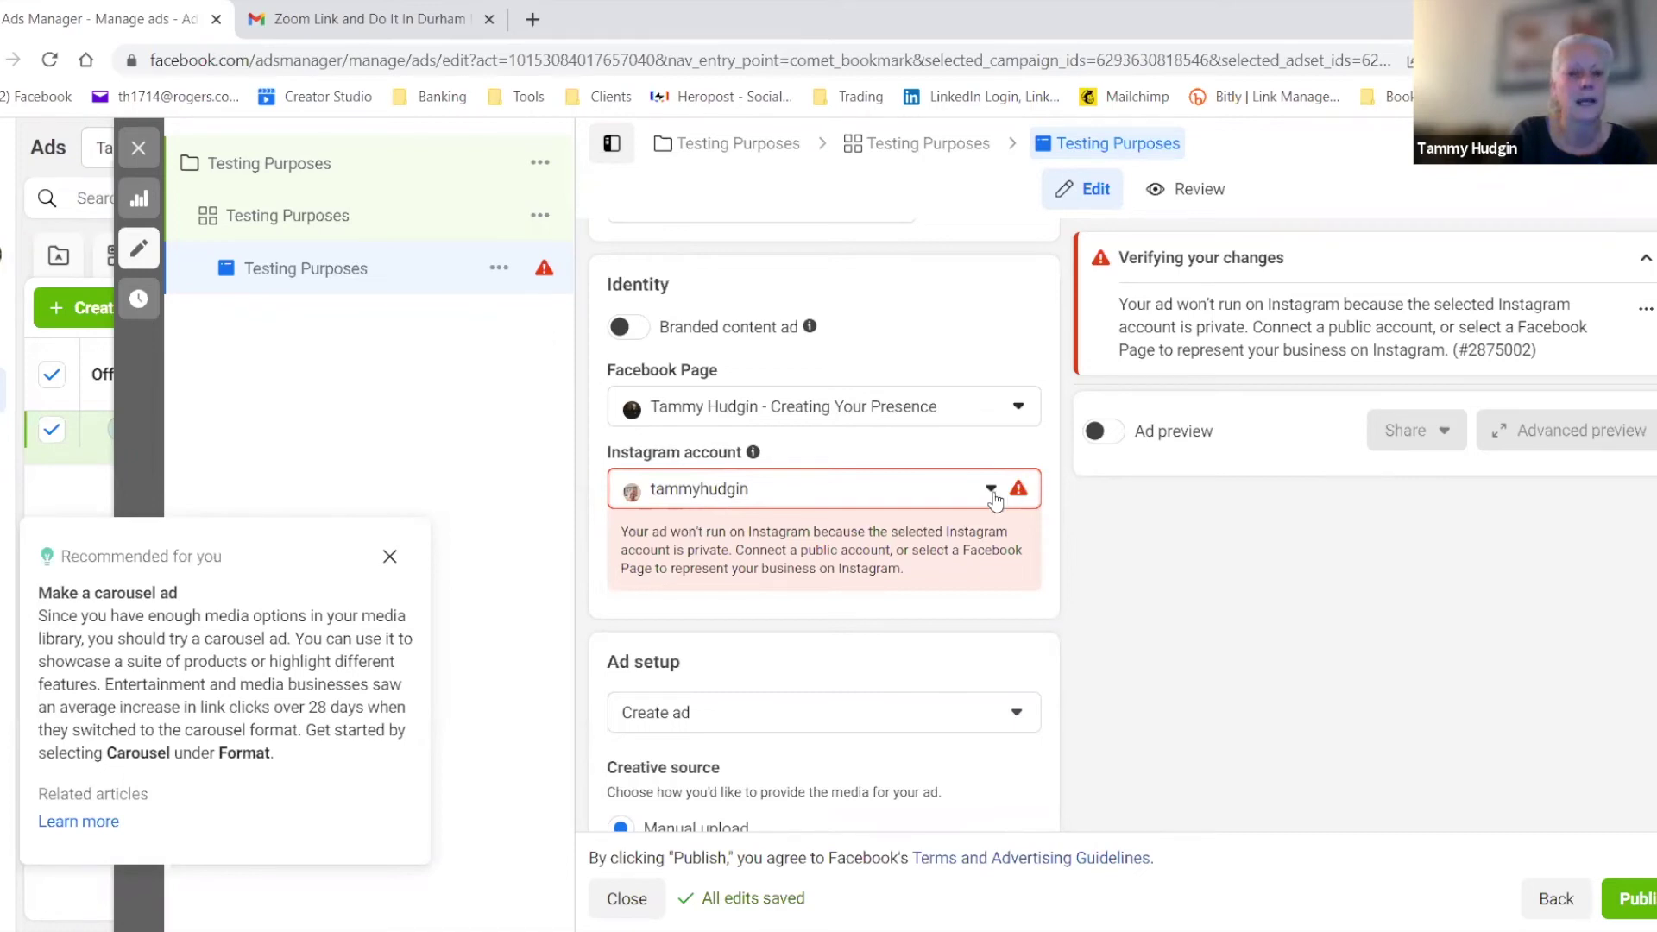
pyautogui.click(993, 492)
pyautogui.click(992, 492)
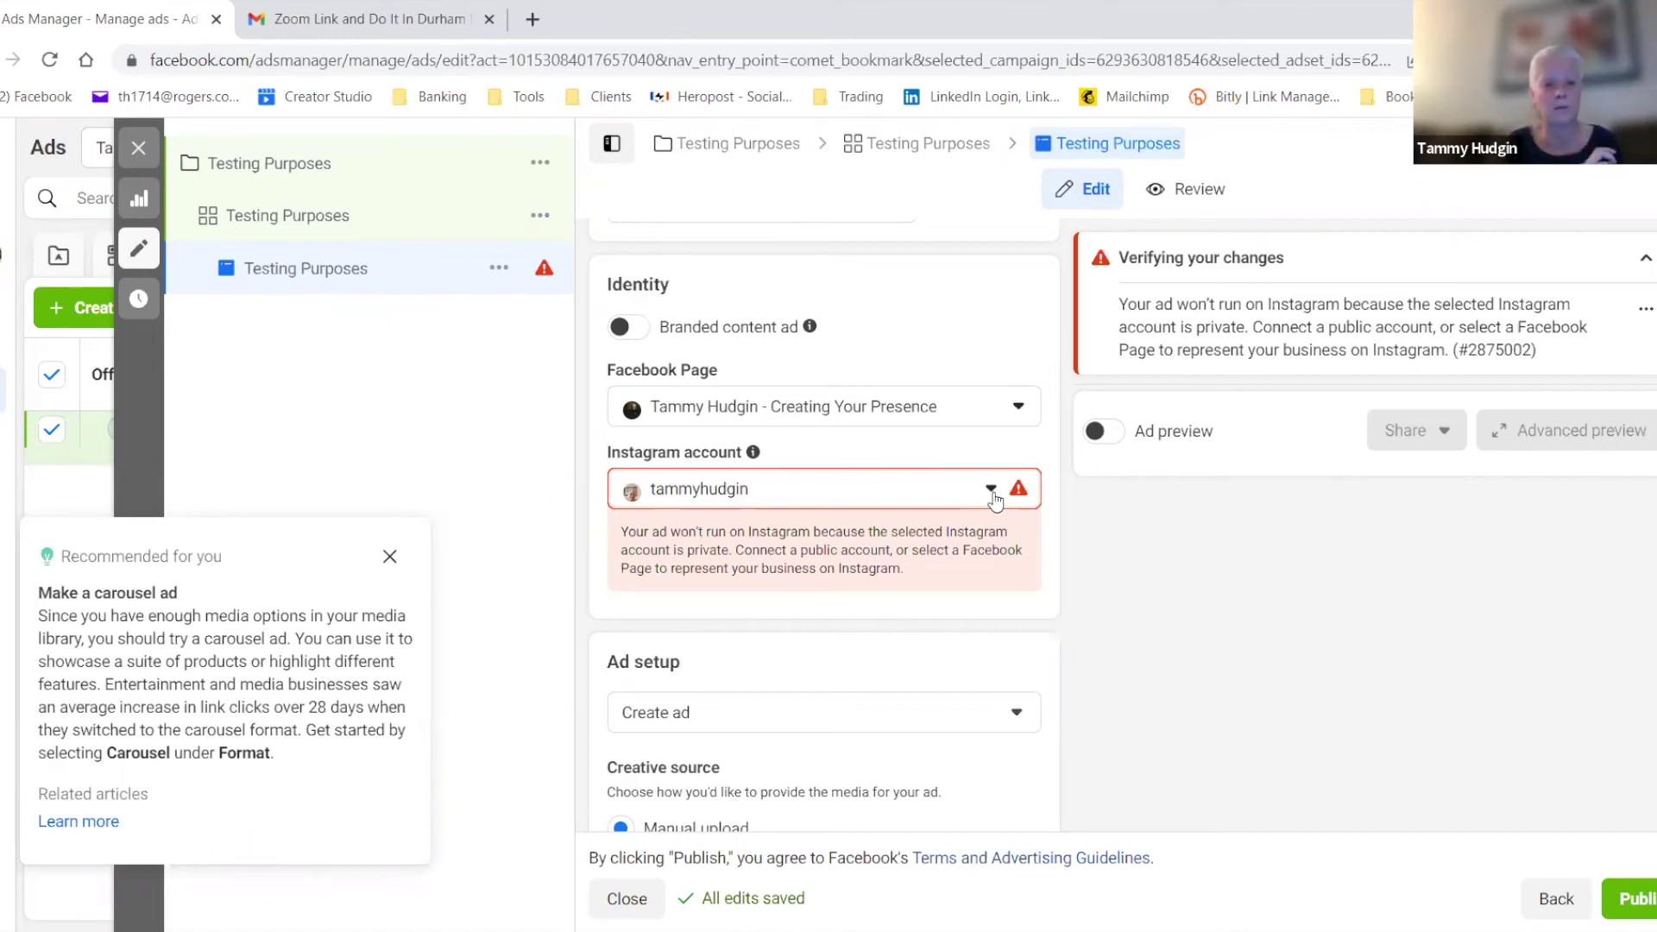
pyautogui.click(954, 415)
pyautogui.click(1029, 420)
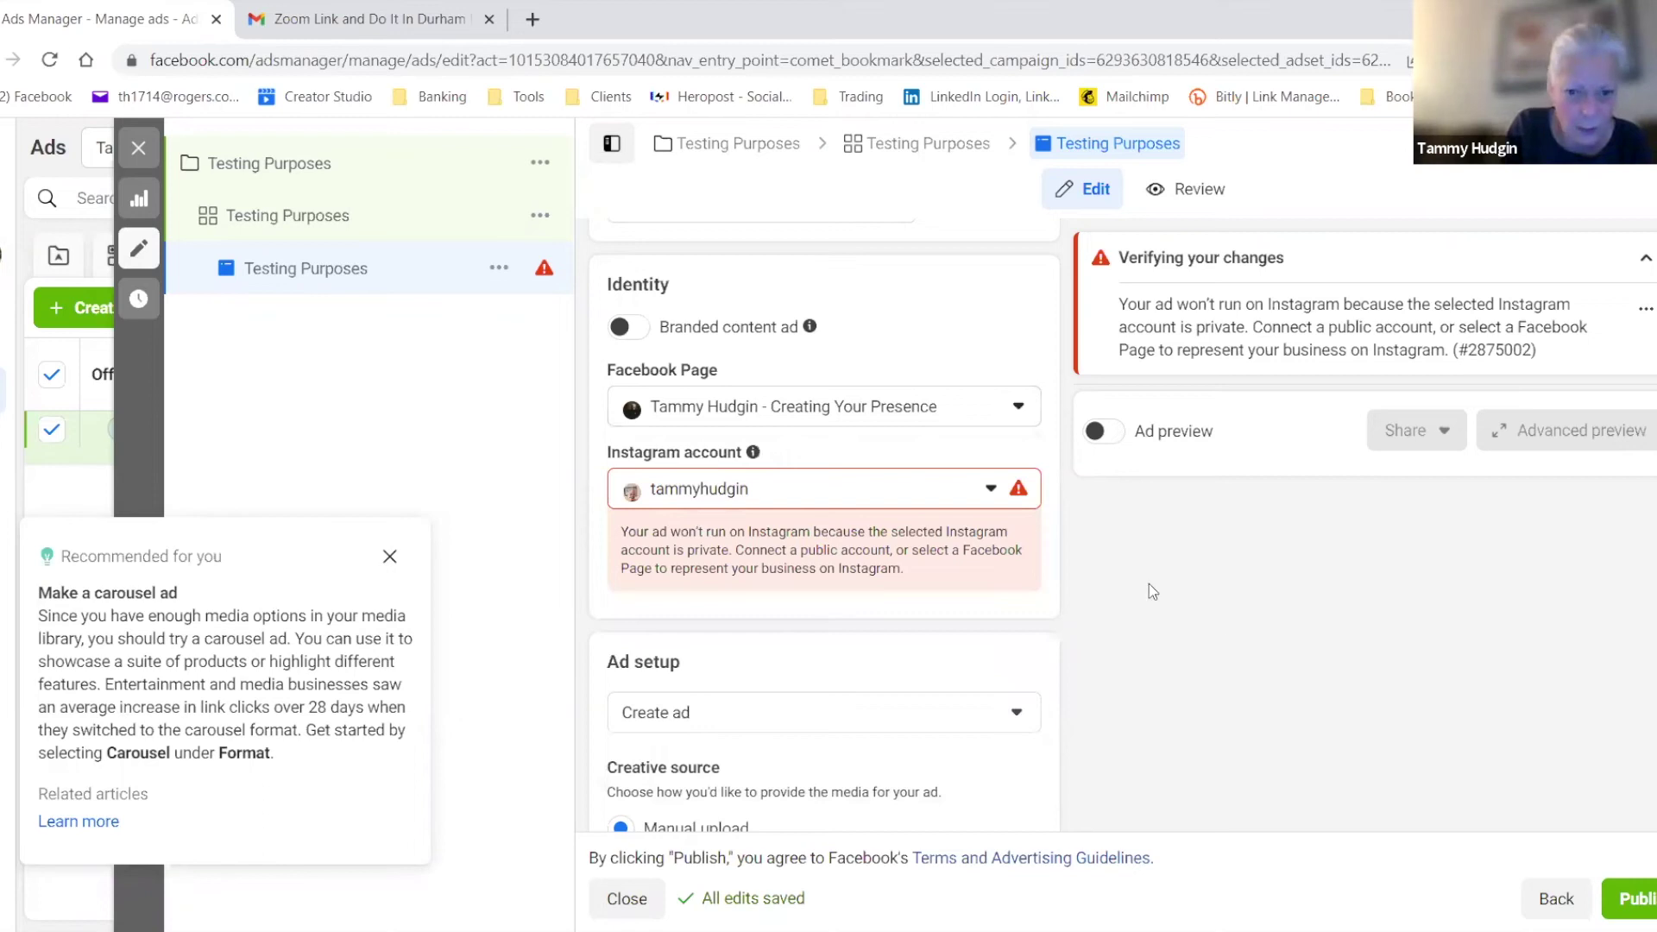
pyautogui.scroll(-4, 1202, 619)
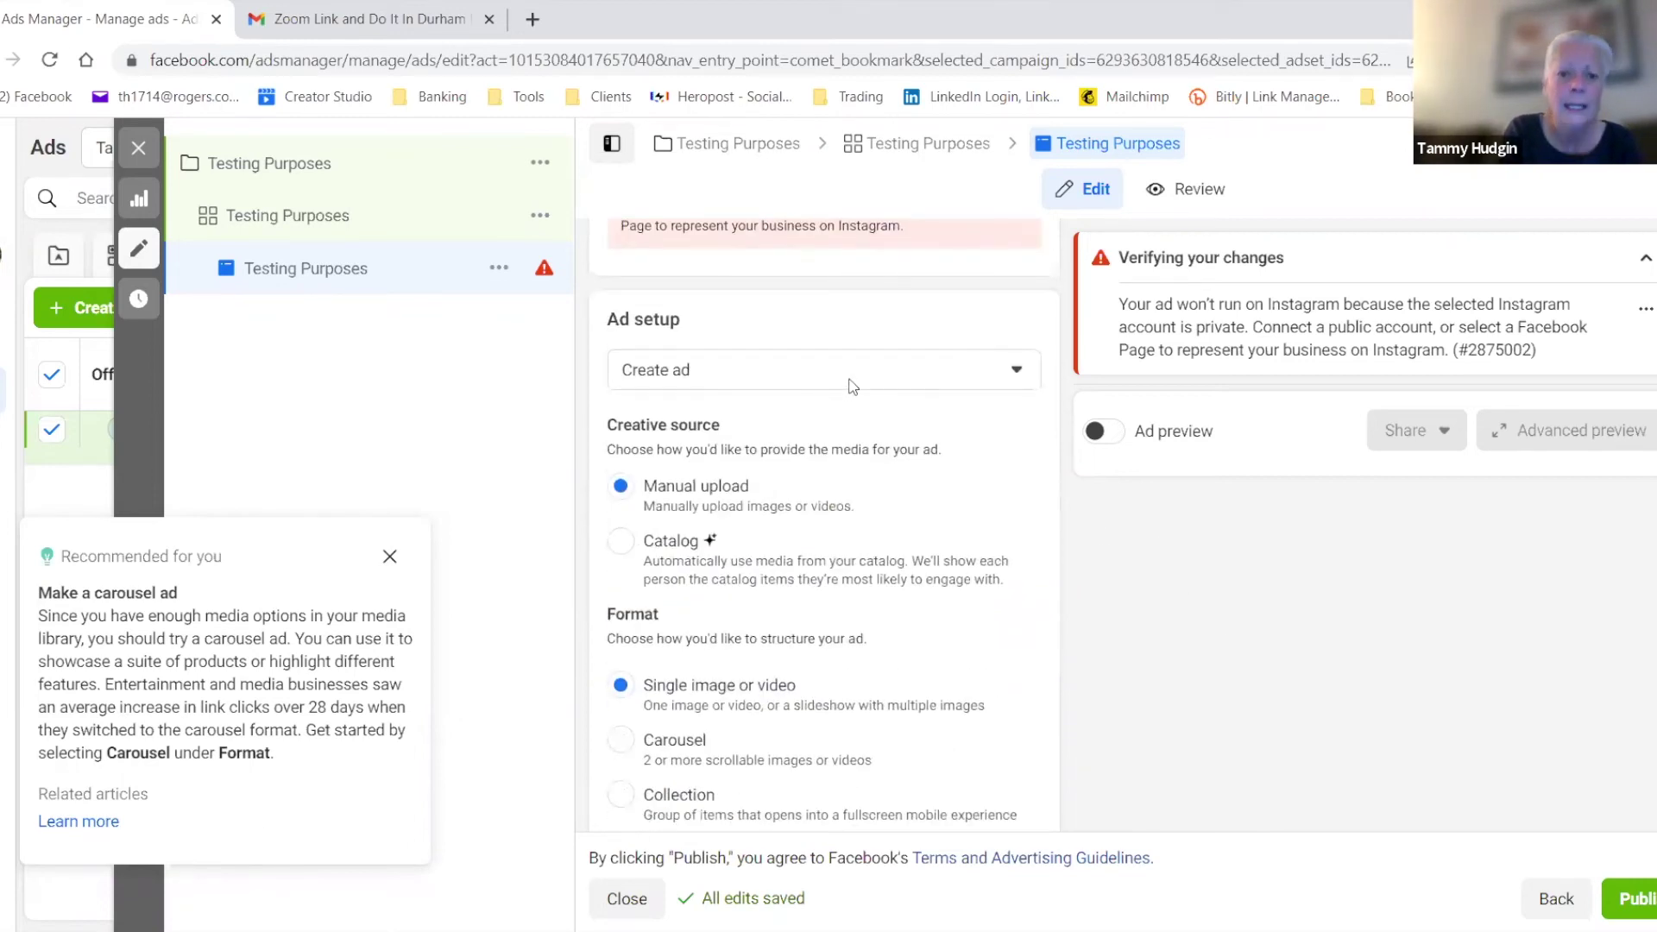
pyautogui.scroll(-1, 1060, 612)
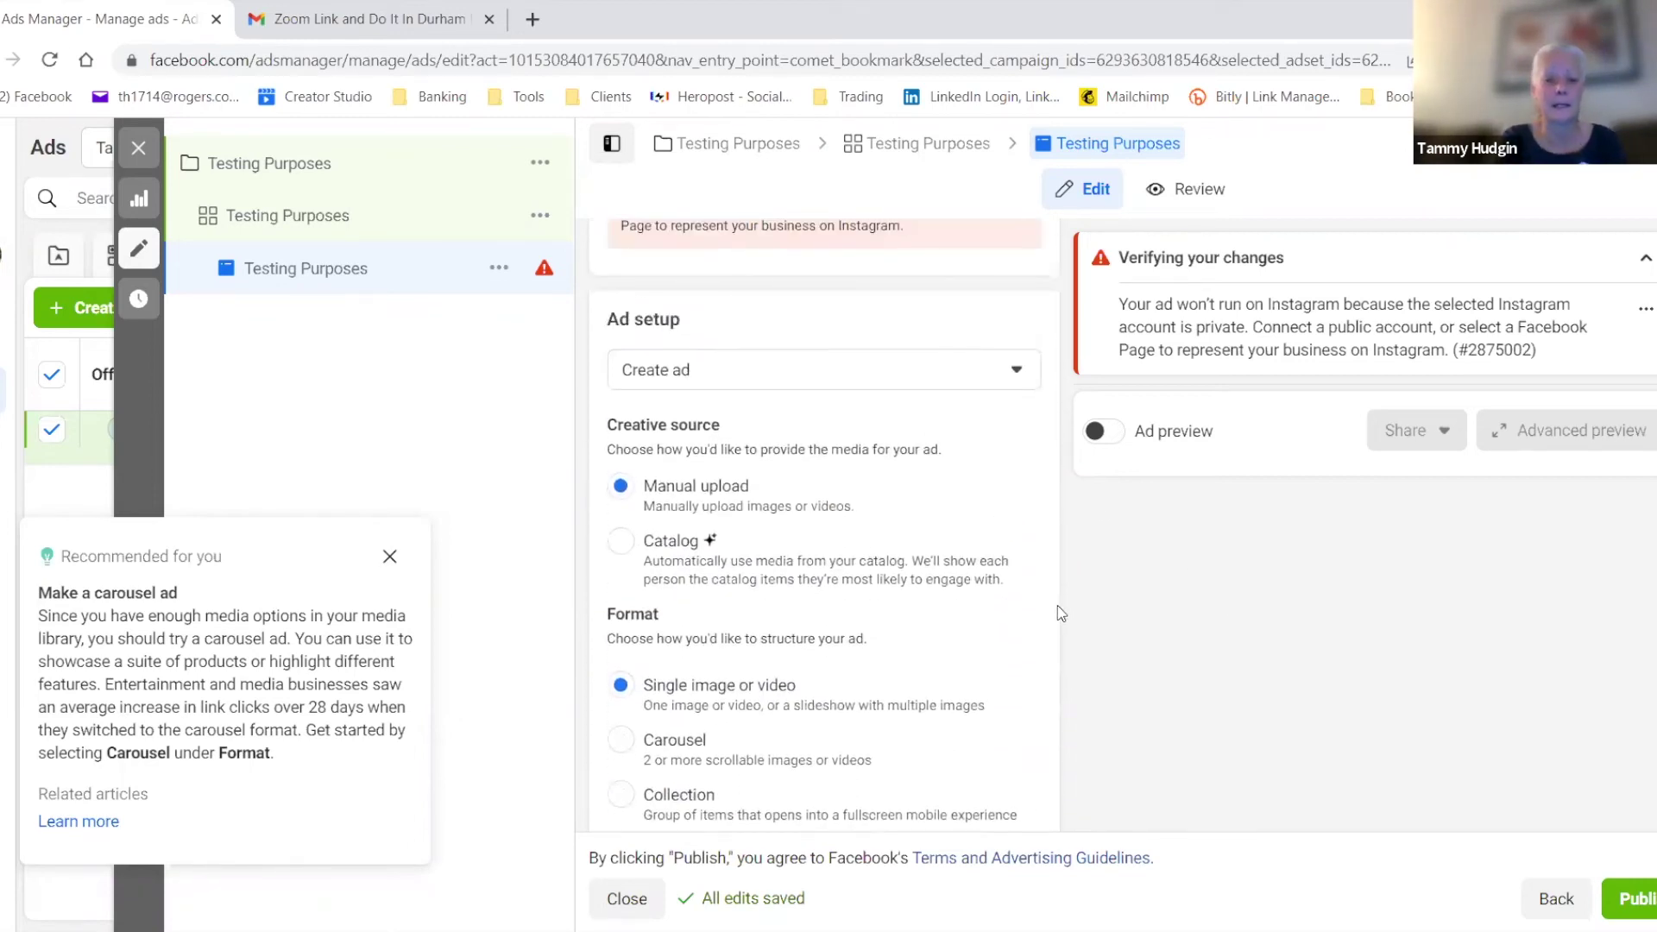
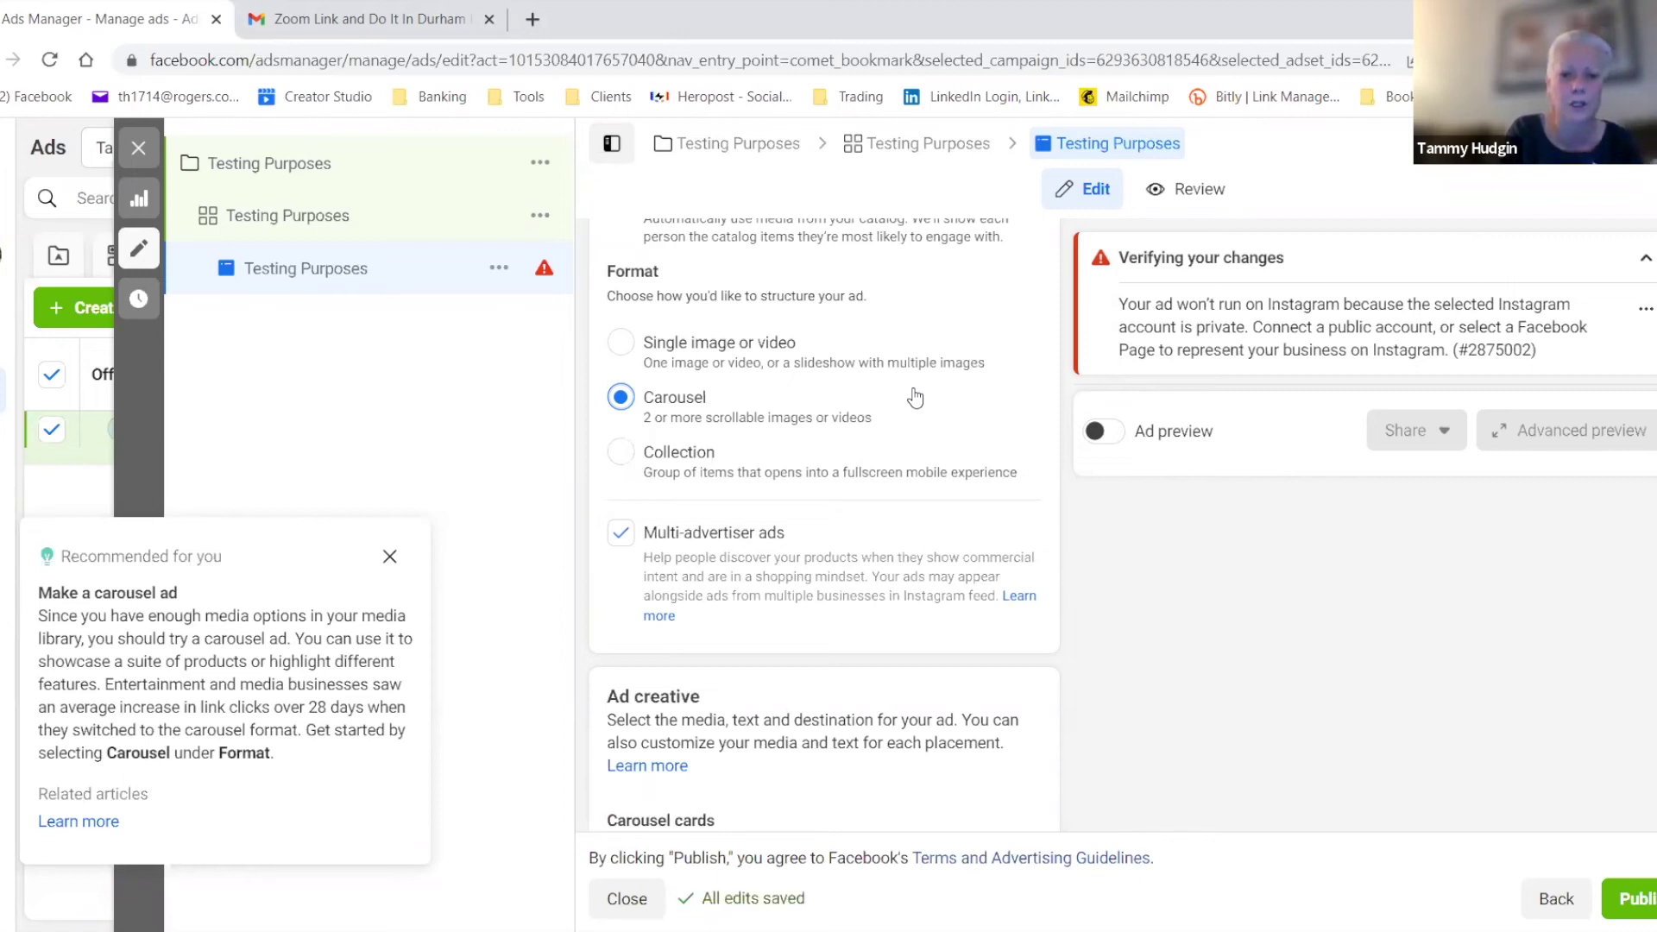
# Open the image picker for adding image cards to the carousel, which still has 0 of 10 cards
pyautogui.scroll(-4, 915, 398)
pyautogui.scroll(3, 876, 374)
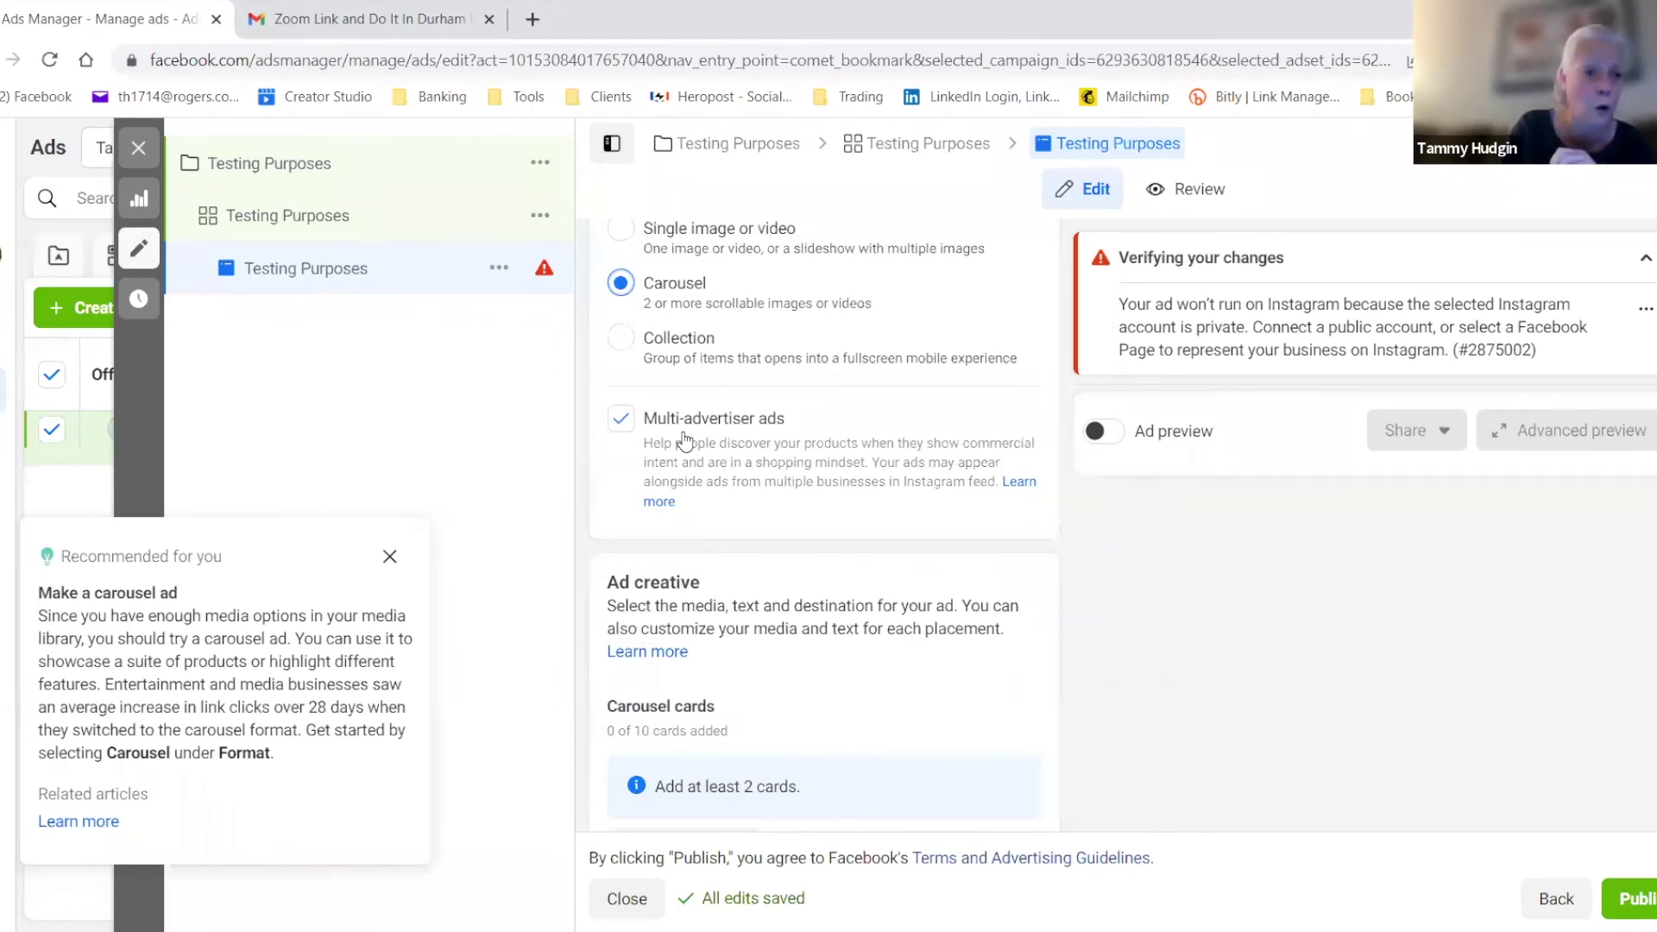
pyautogui.scroll(-1, 785, 432)
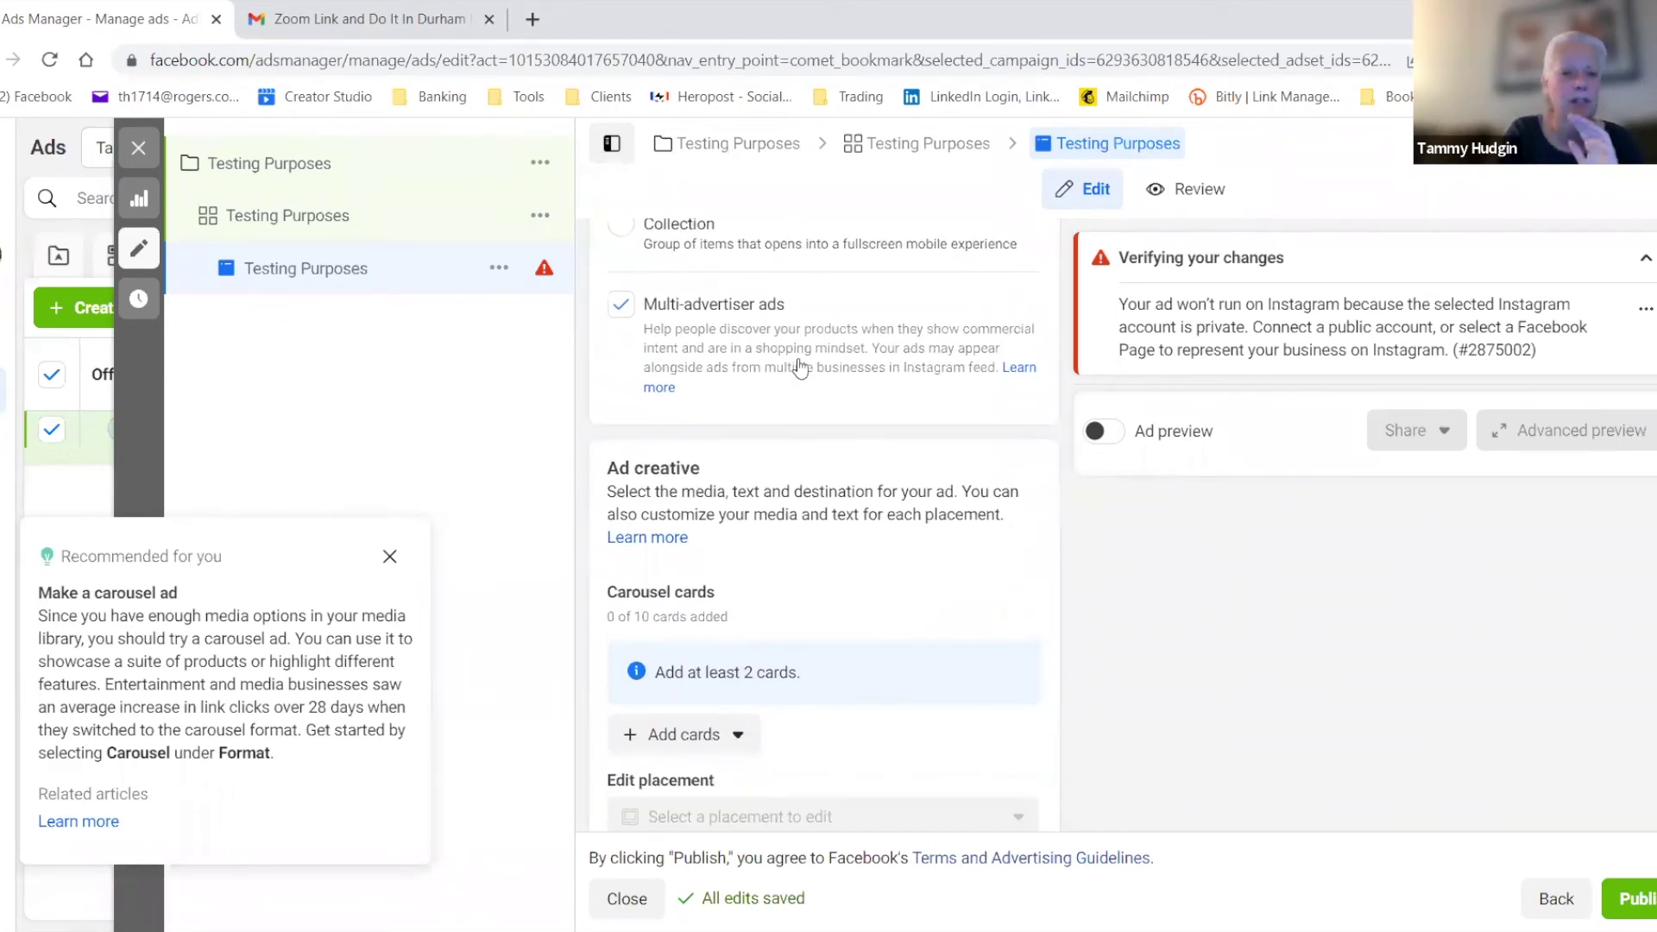
pyautogui.scroll(-4, 802, 418)
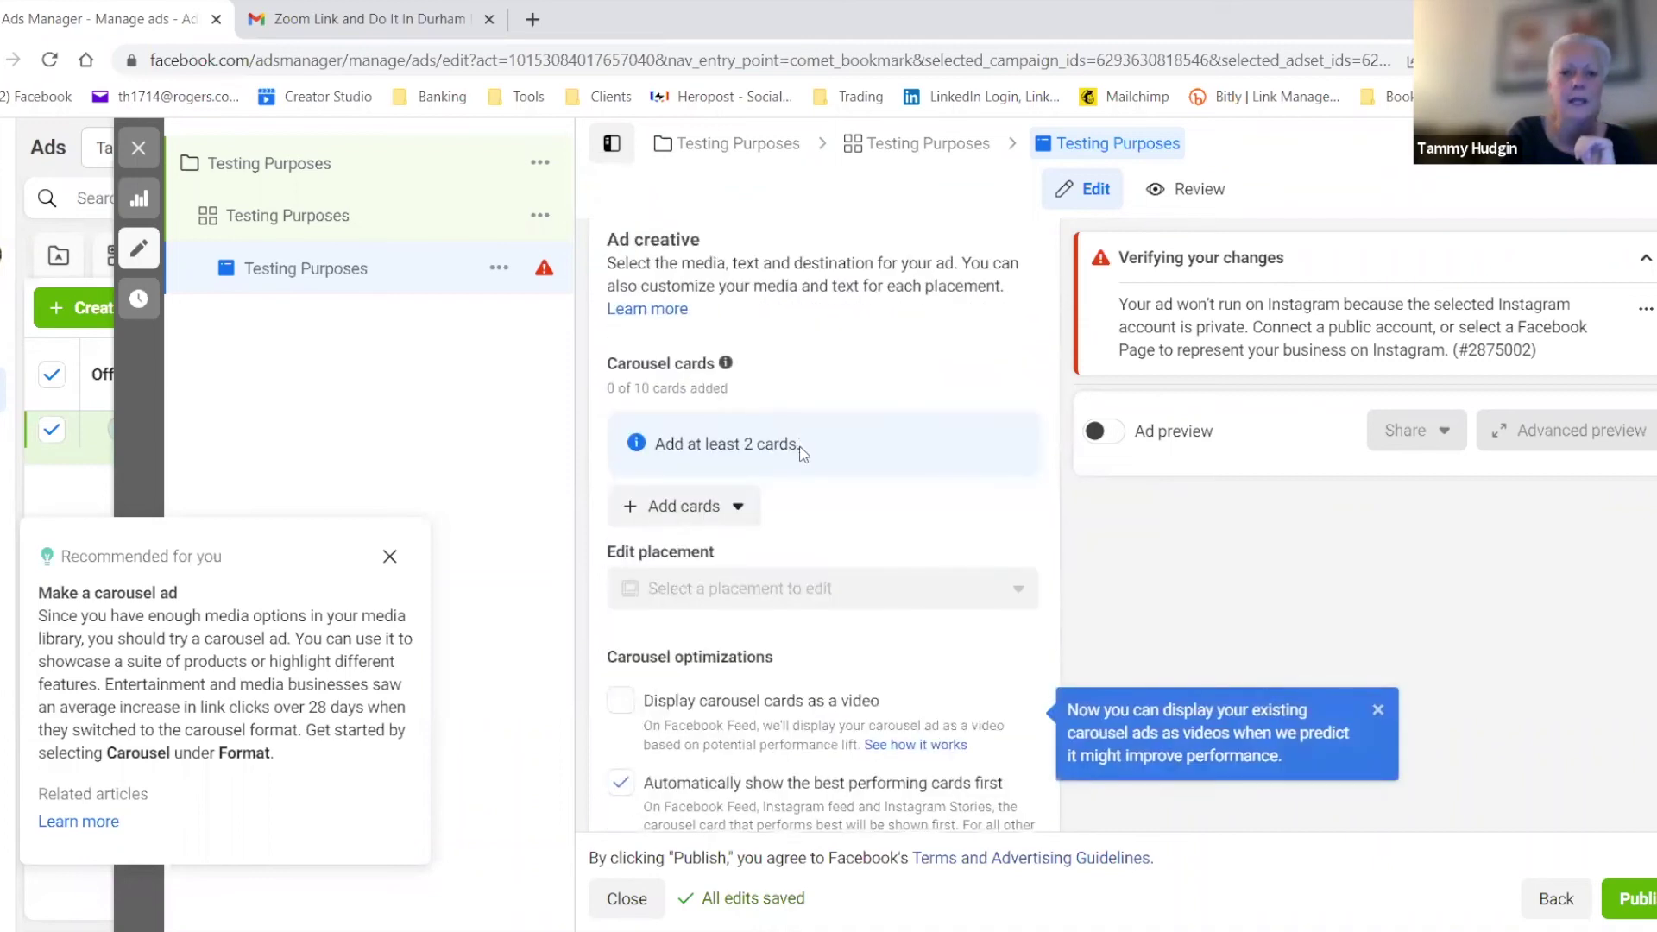
pyautogui.moveTo(607, 250); pyautogui.dragTo(789, 272)
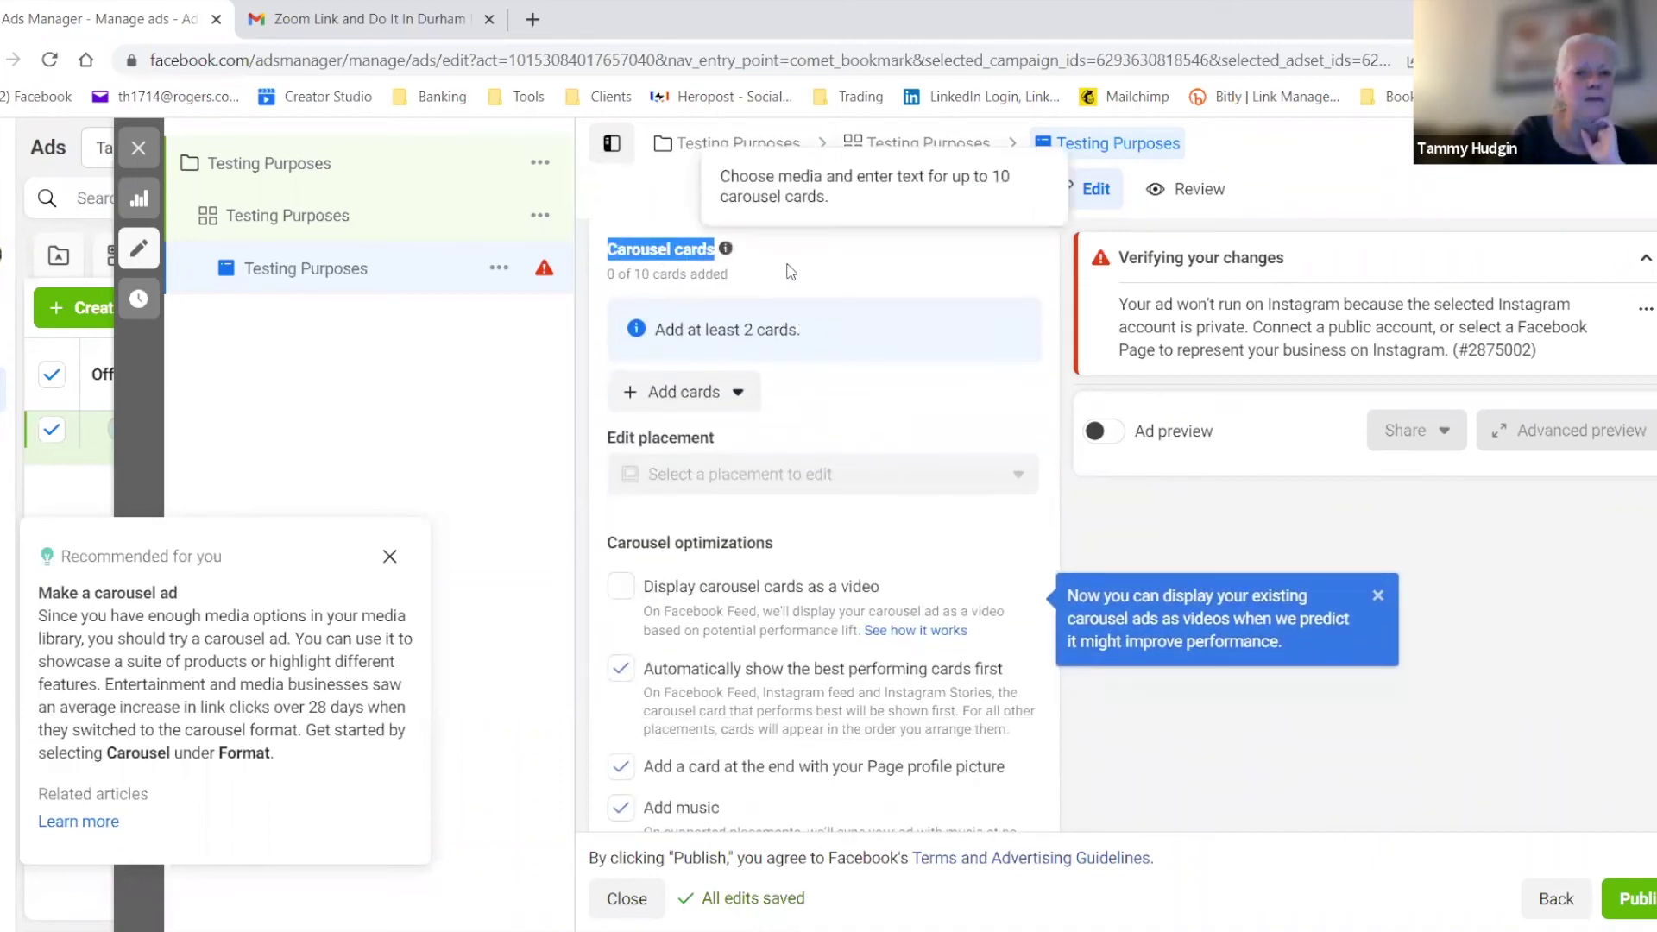
pyautogui.click(696, 397)
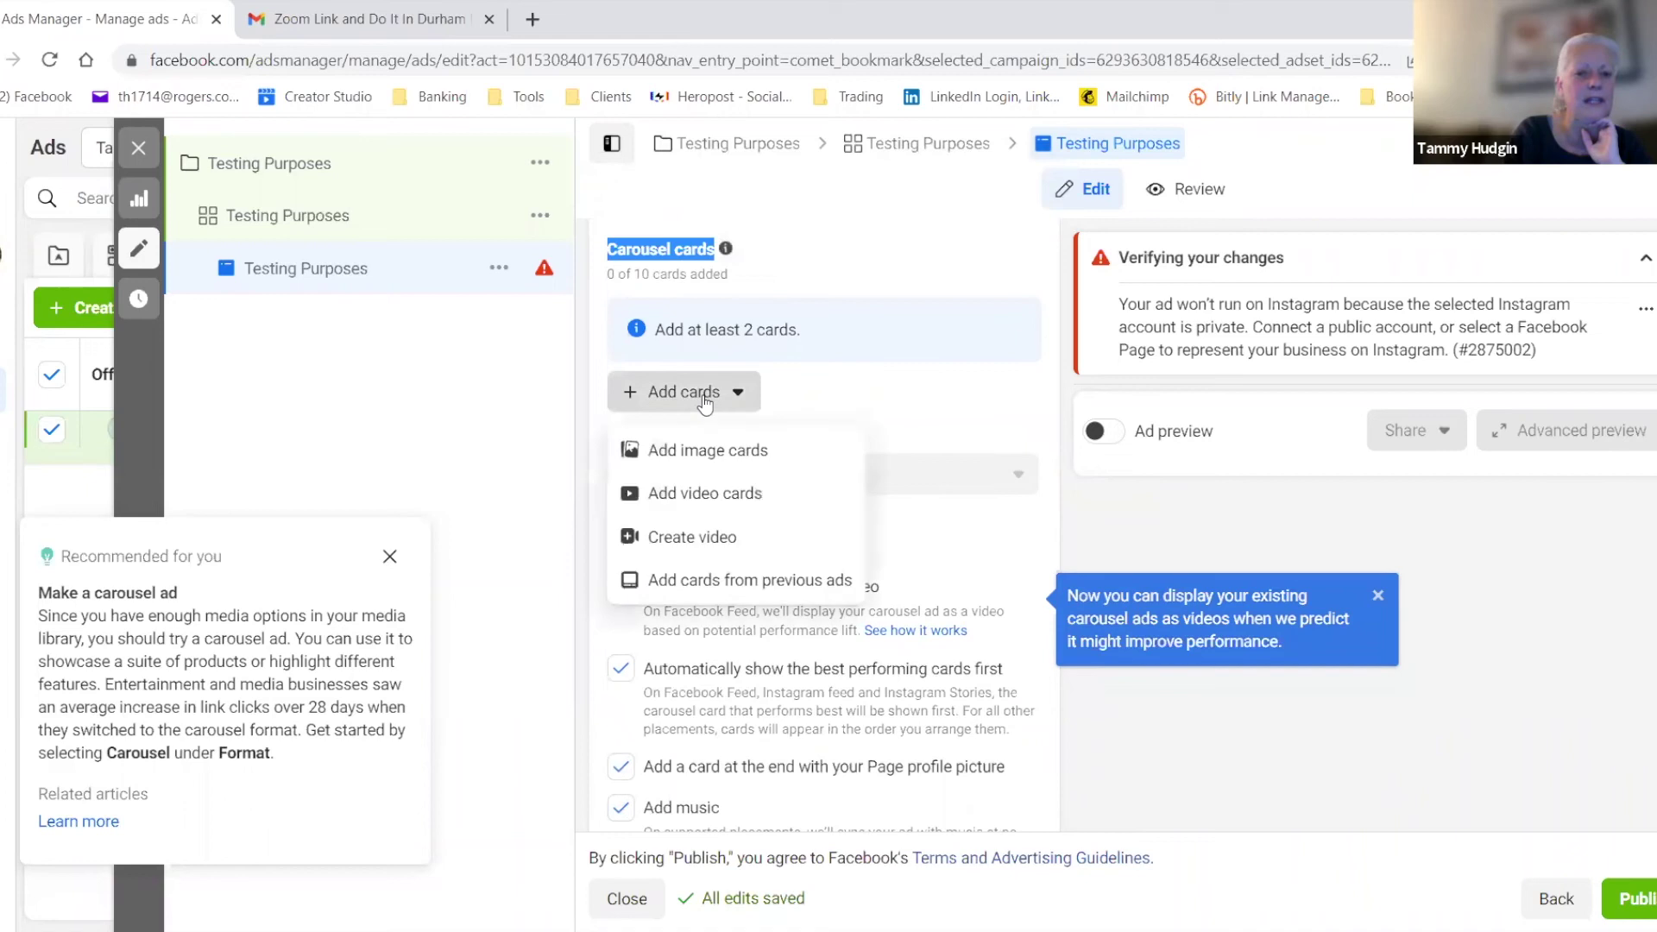
pyautogui.click(709, 452)
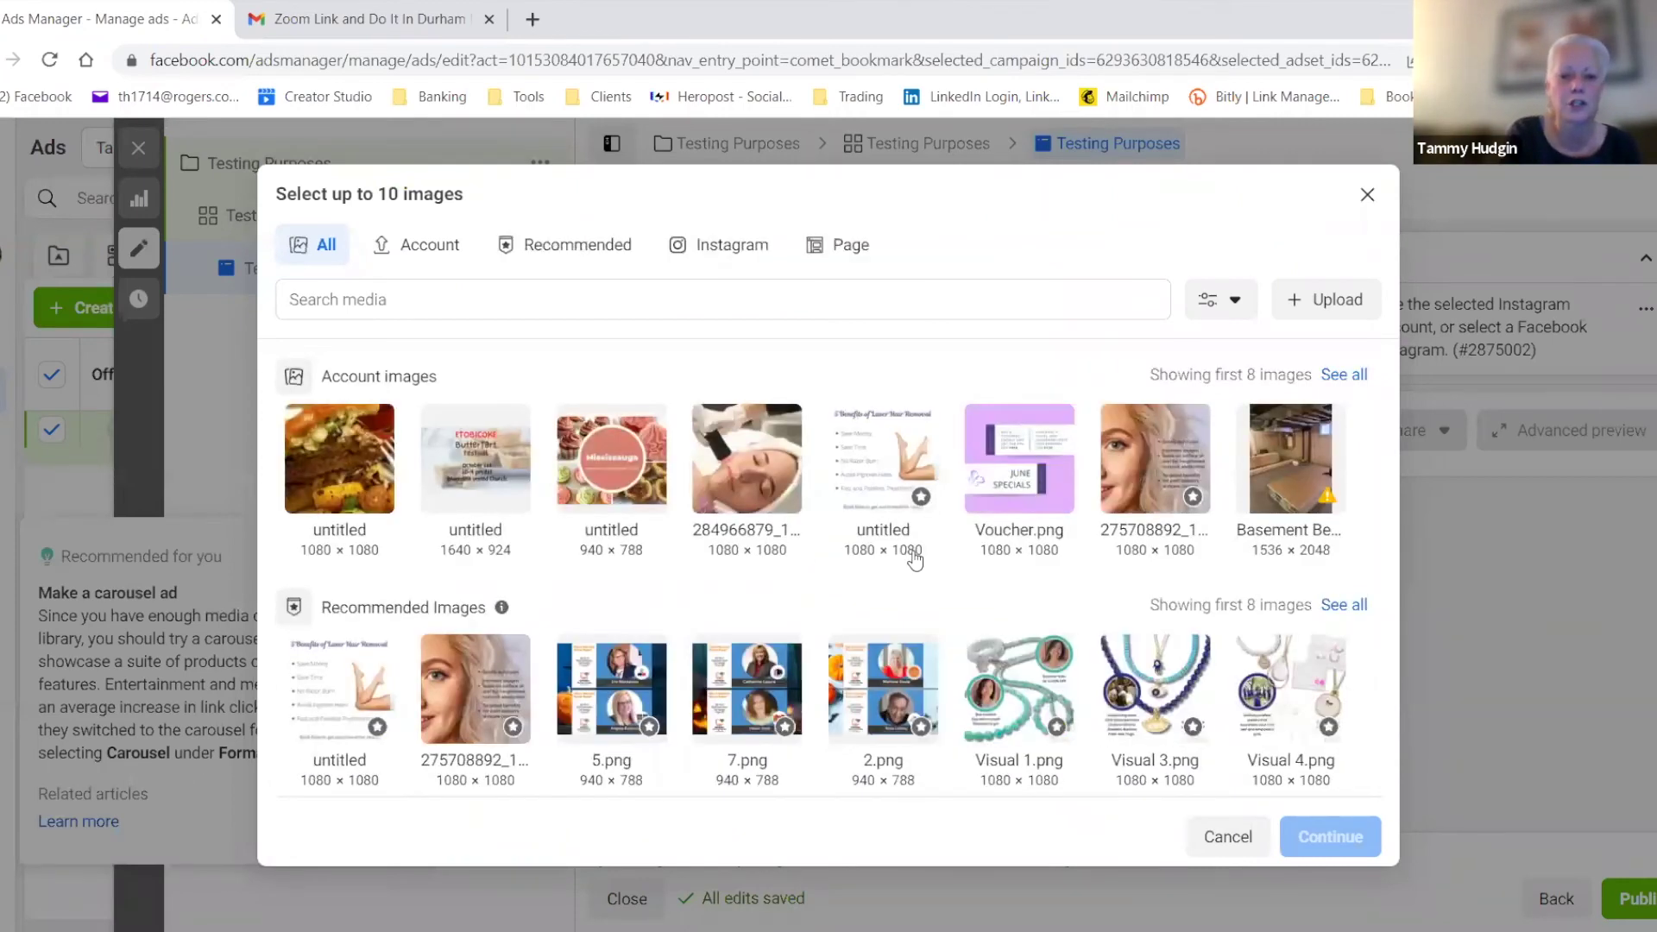
# Add the Page's 1080×1080 collage image as the first carousel card
pyautogui.scroll(-3, 915, 561)
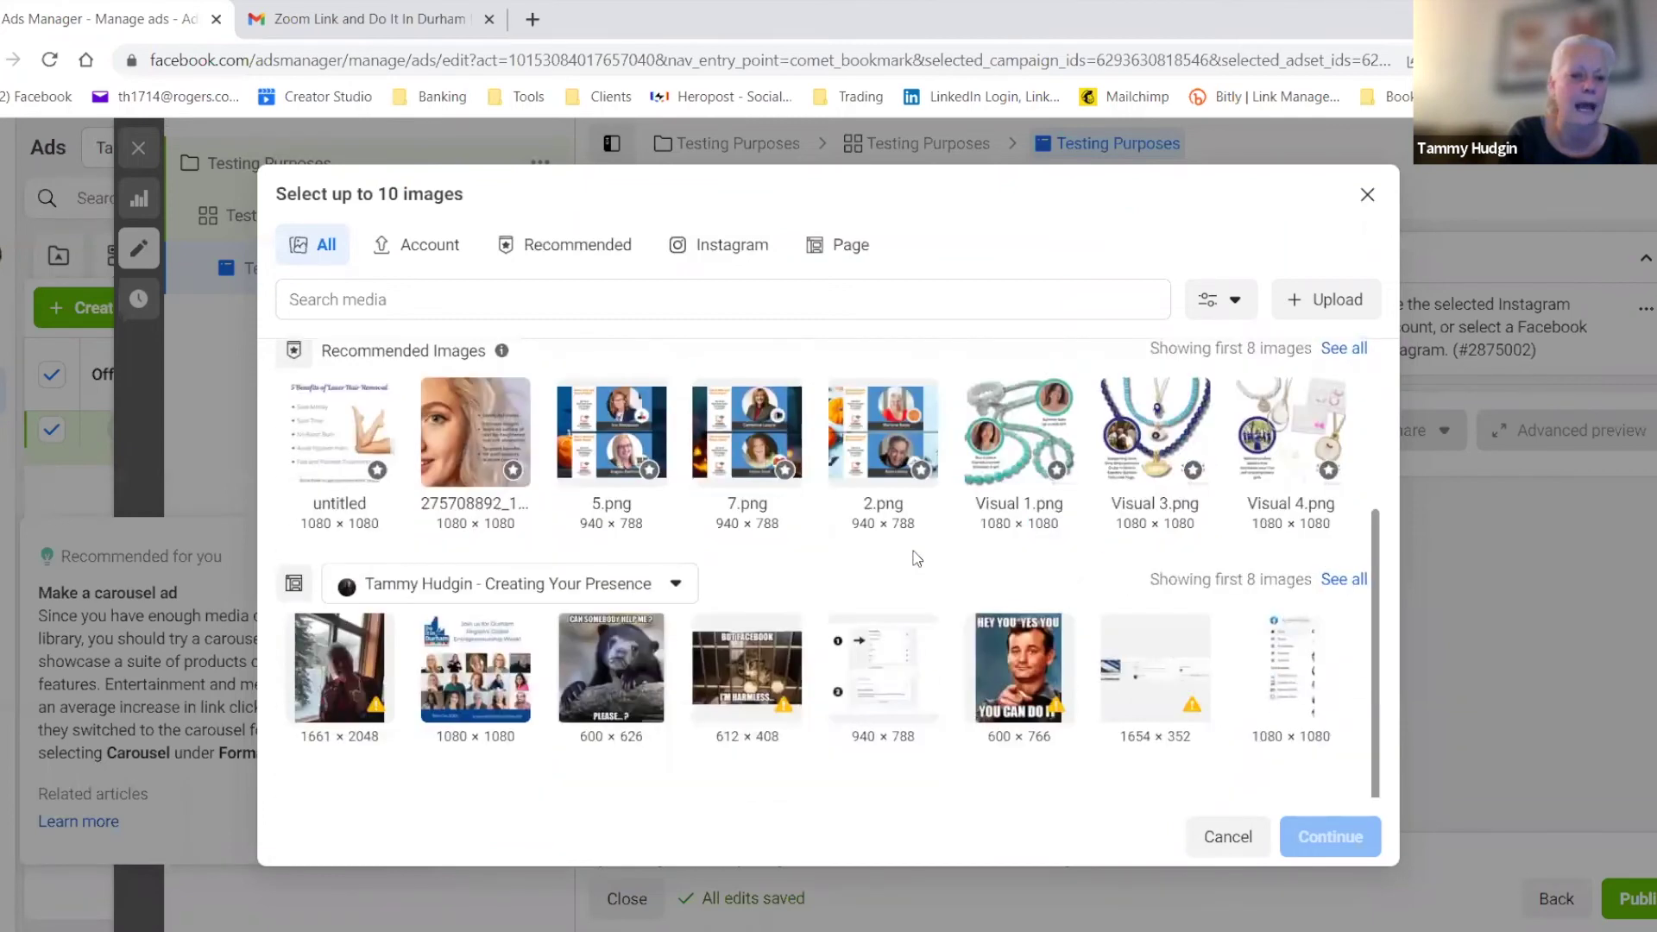
pyautogui.scroll(3, 716, 665)
pyautogui.scroll(-3, 716, 664)
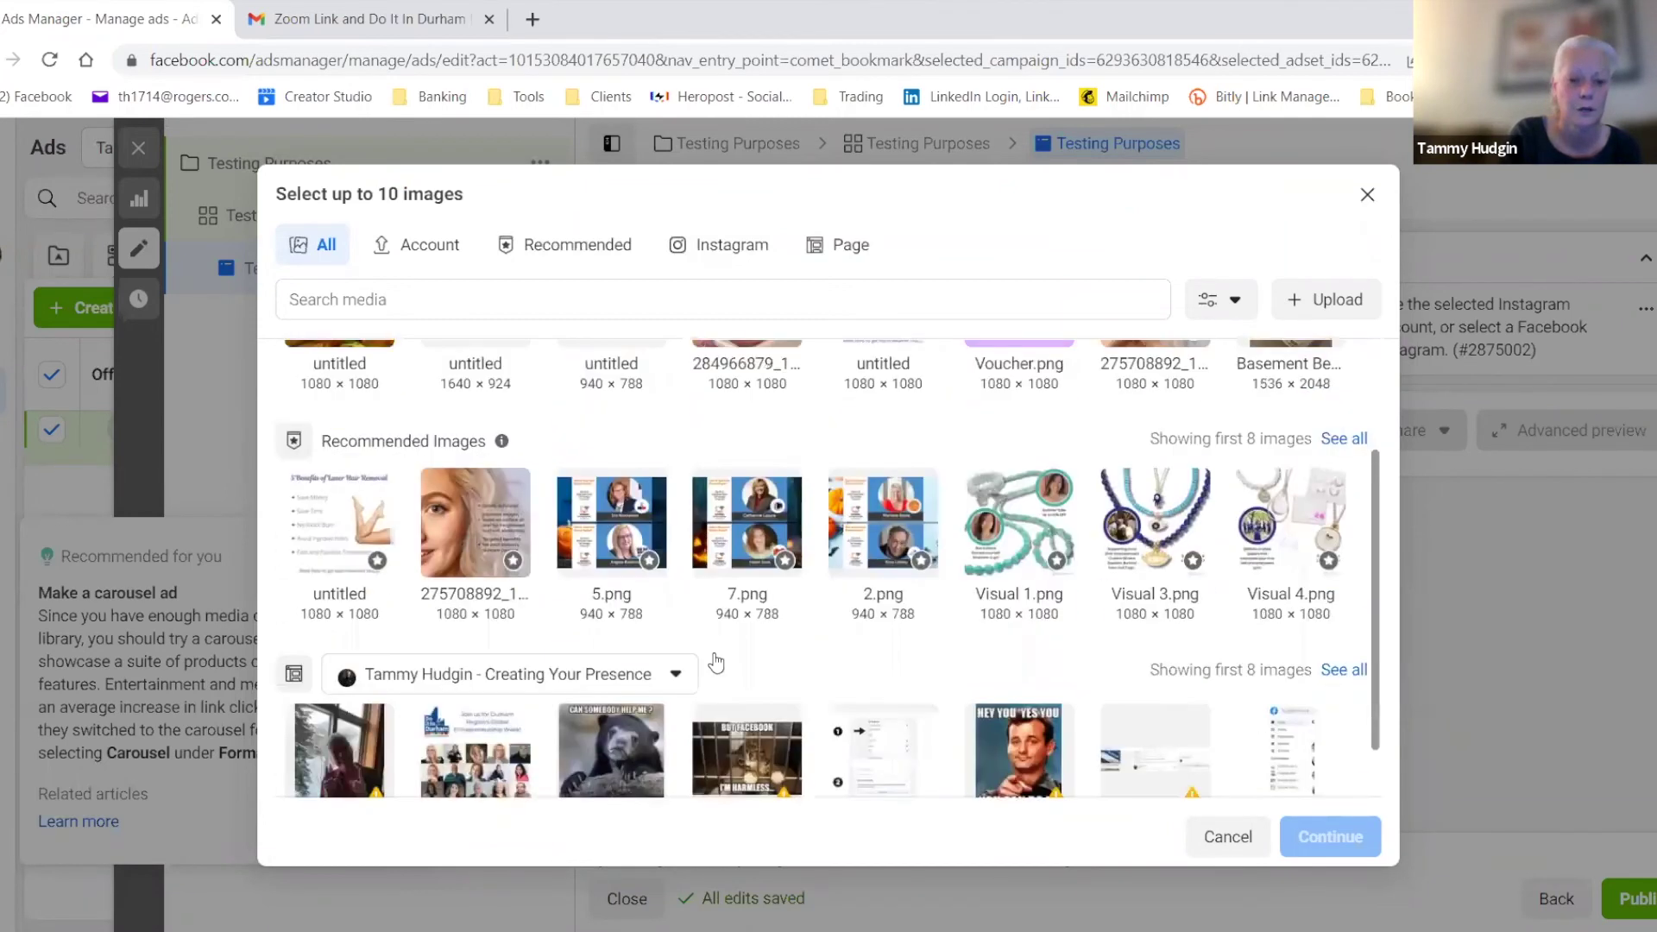
pyautogui.click(461, 697)
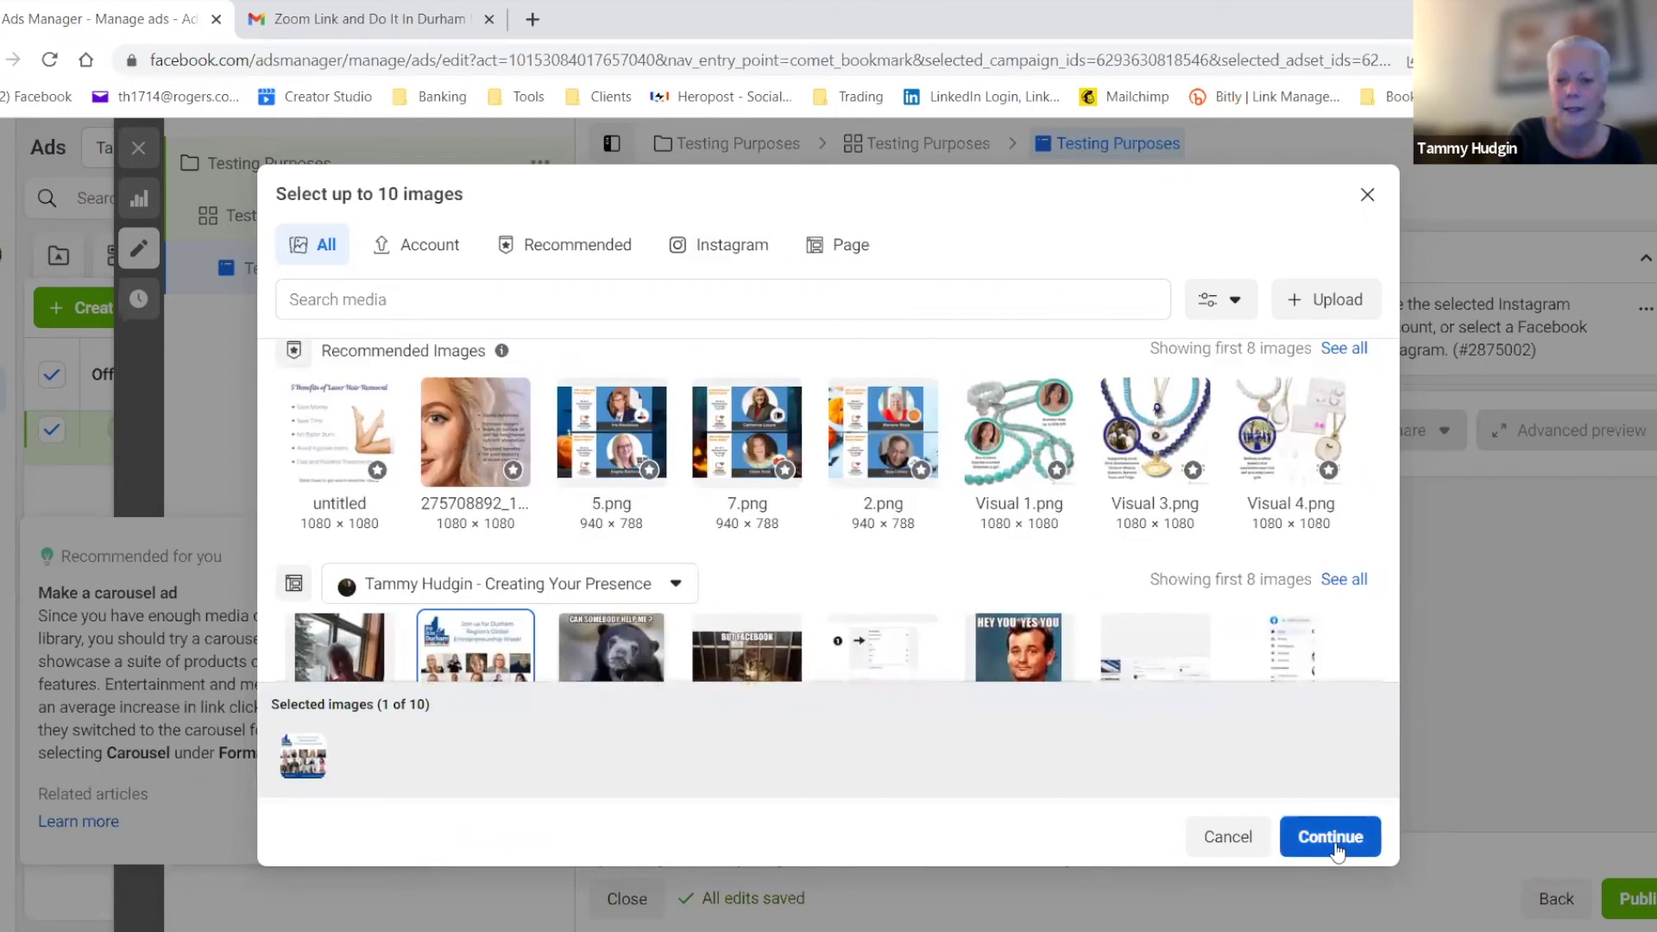
pyautogui.press('Return')
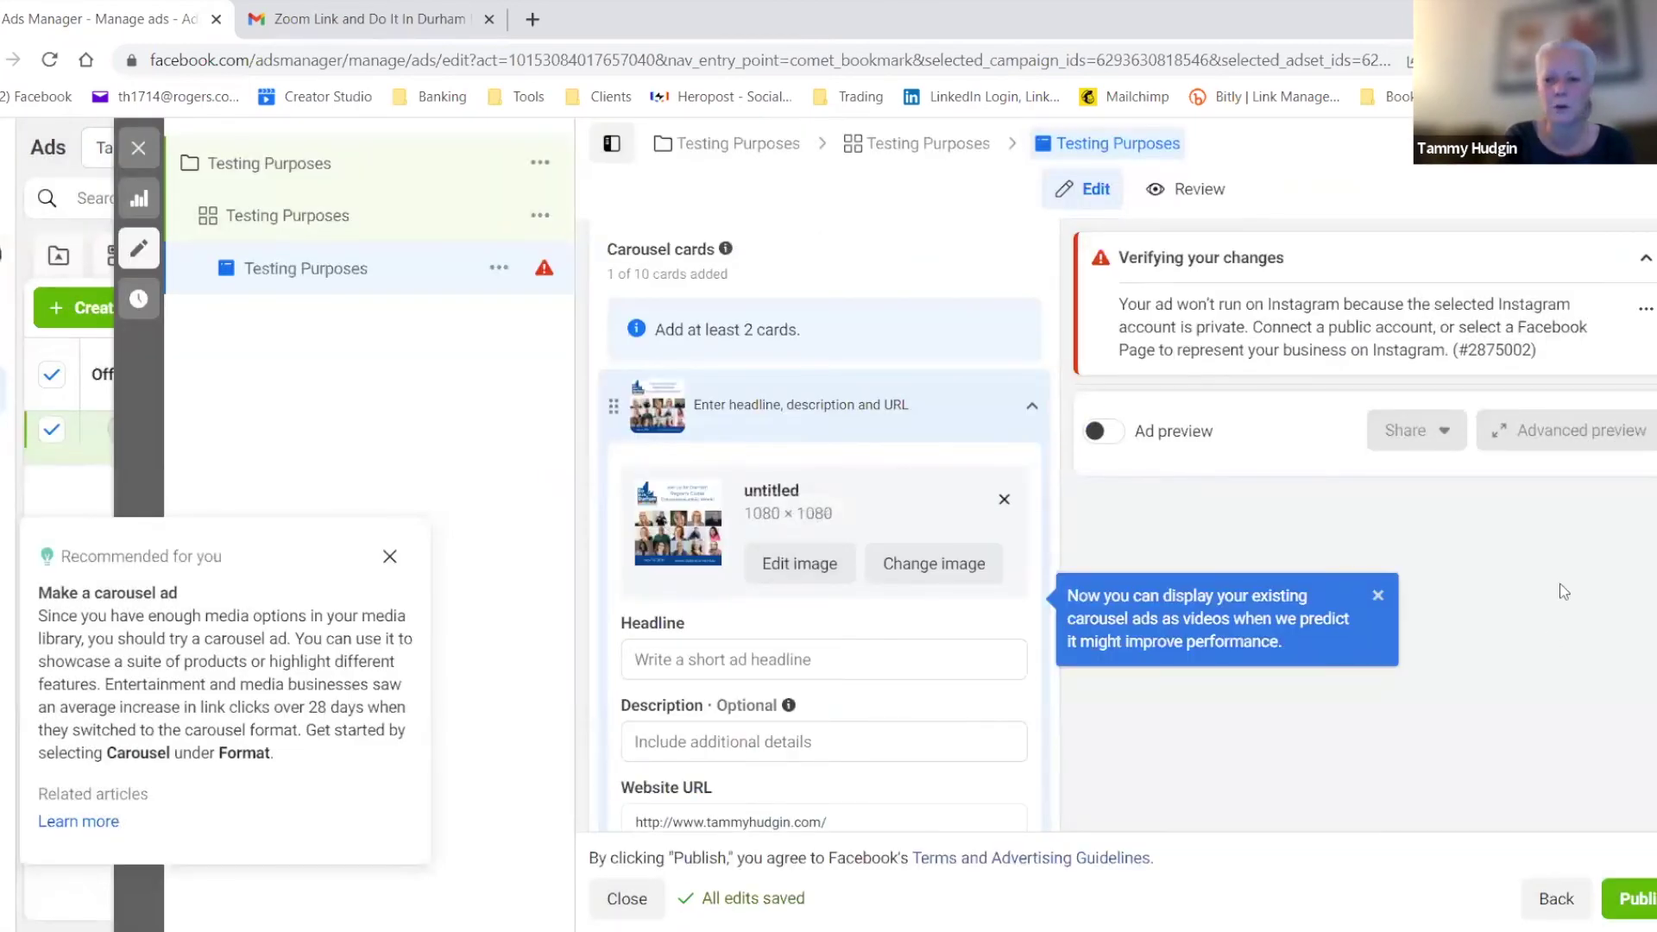
# Dismiss the carousel-as-video tip and give the first card the headline 'Learn FB Ads'
pyautogui.click(1377, 596)
pyautogui.scroll(-8, 893, 635)
pyautogui.scroll(-3, 893, 634)
pyautogui.scroll(7, 893, 634)
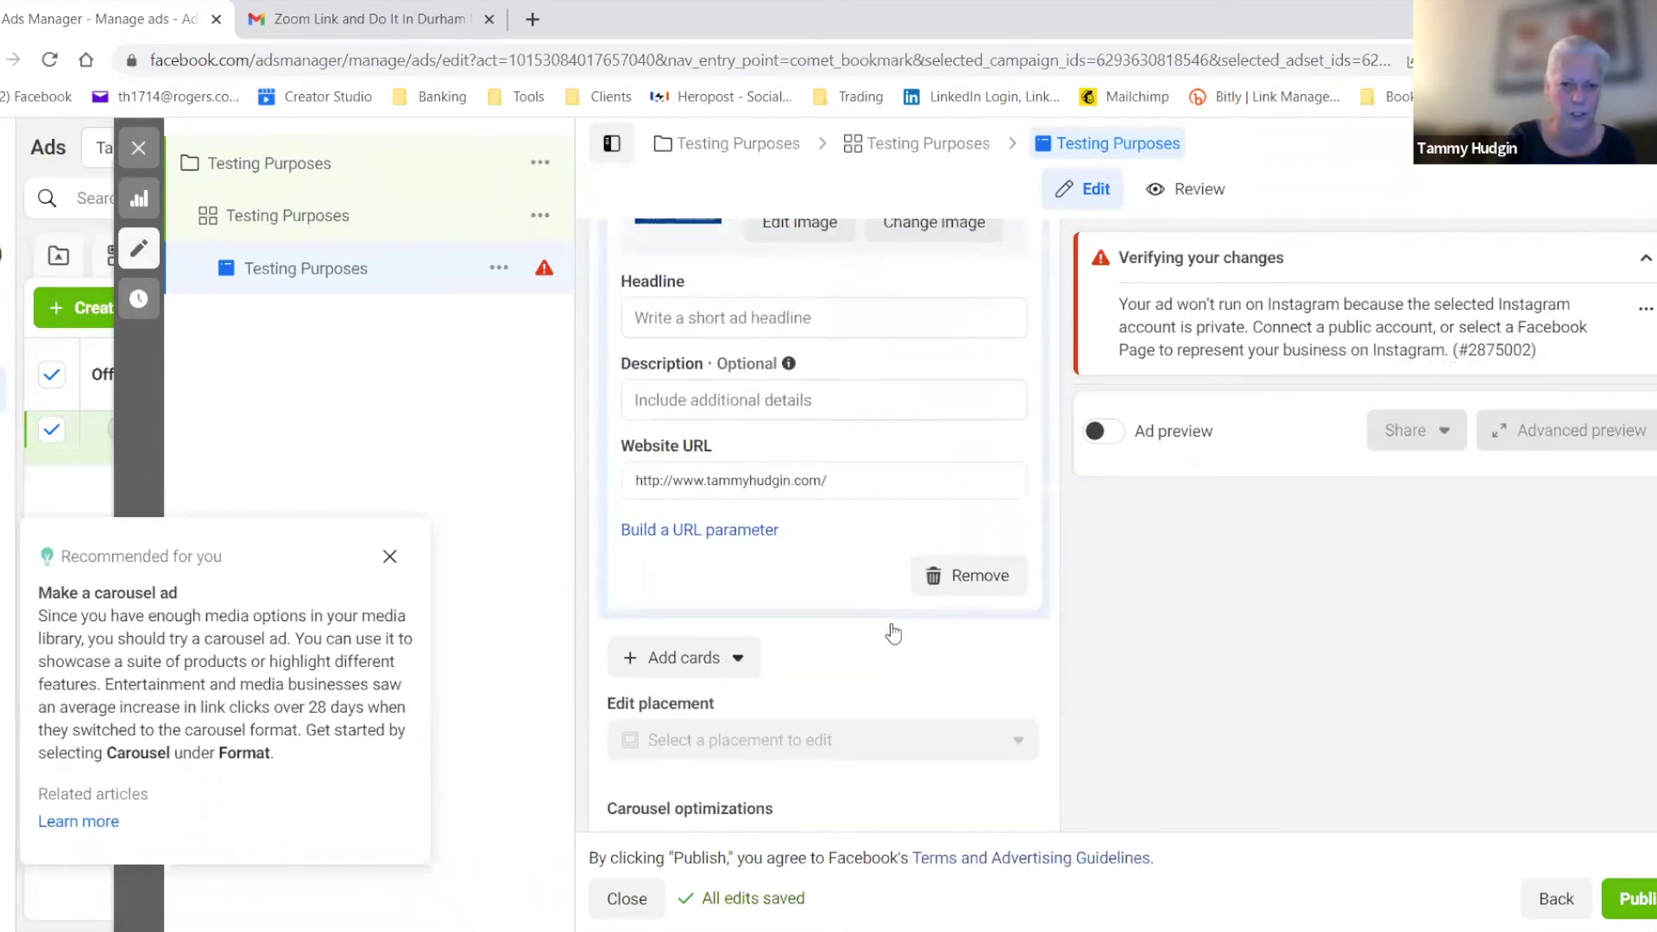
pyautogui.scroll(5, 893, 635)
pyautogui.scroll(-2, 746, 517)
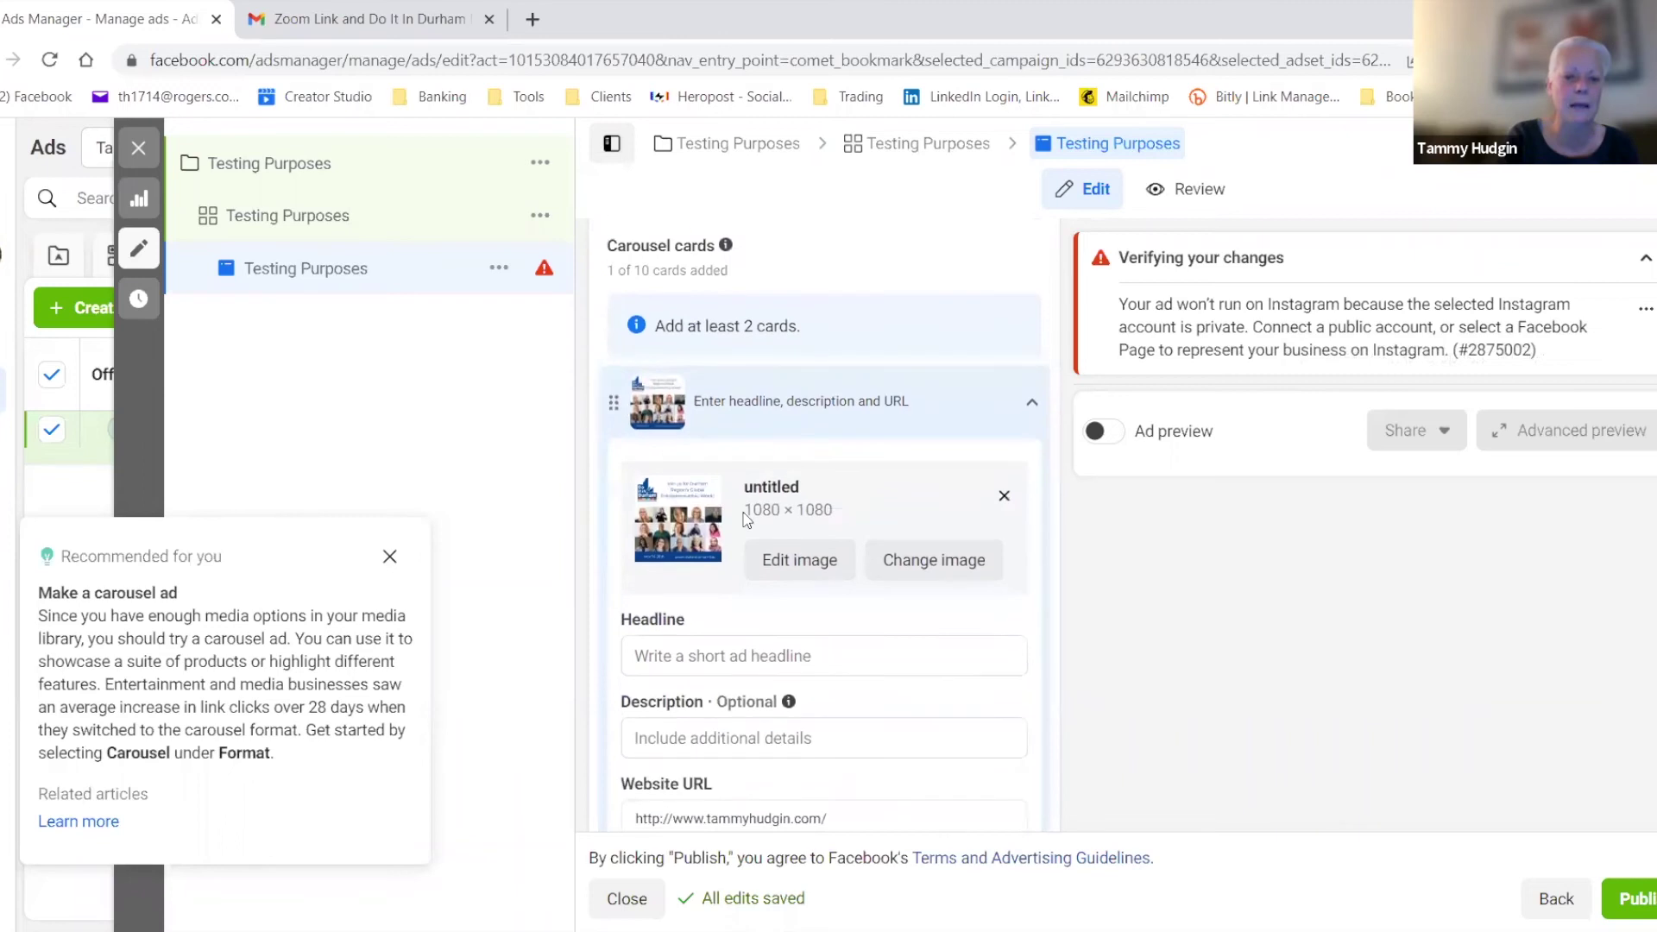
pyautogui.scroll(-1, 649, 526)
pyautogui.click(900, 557)
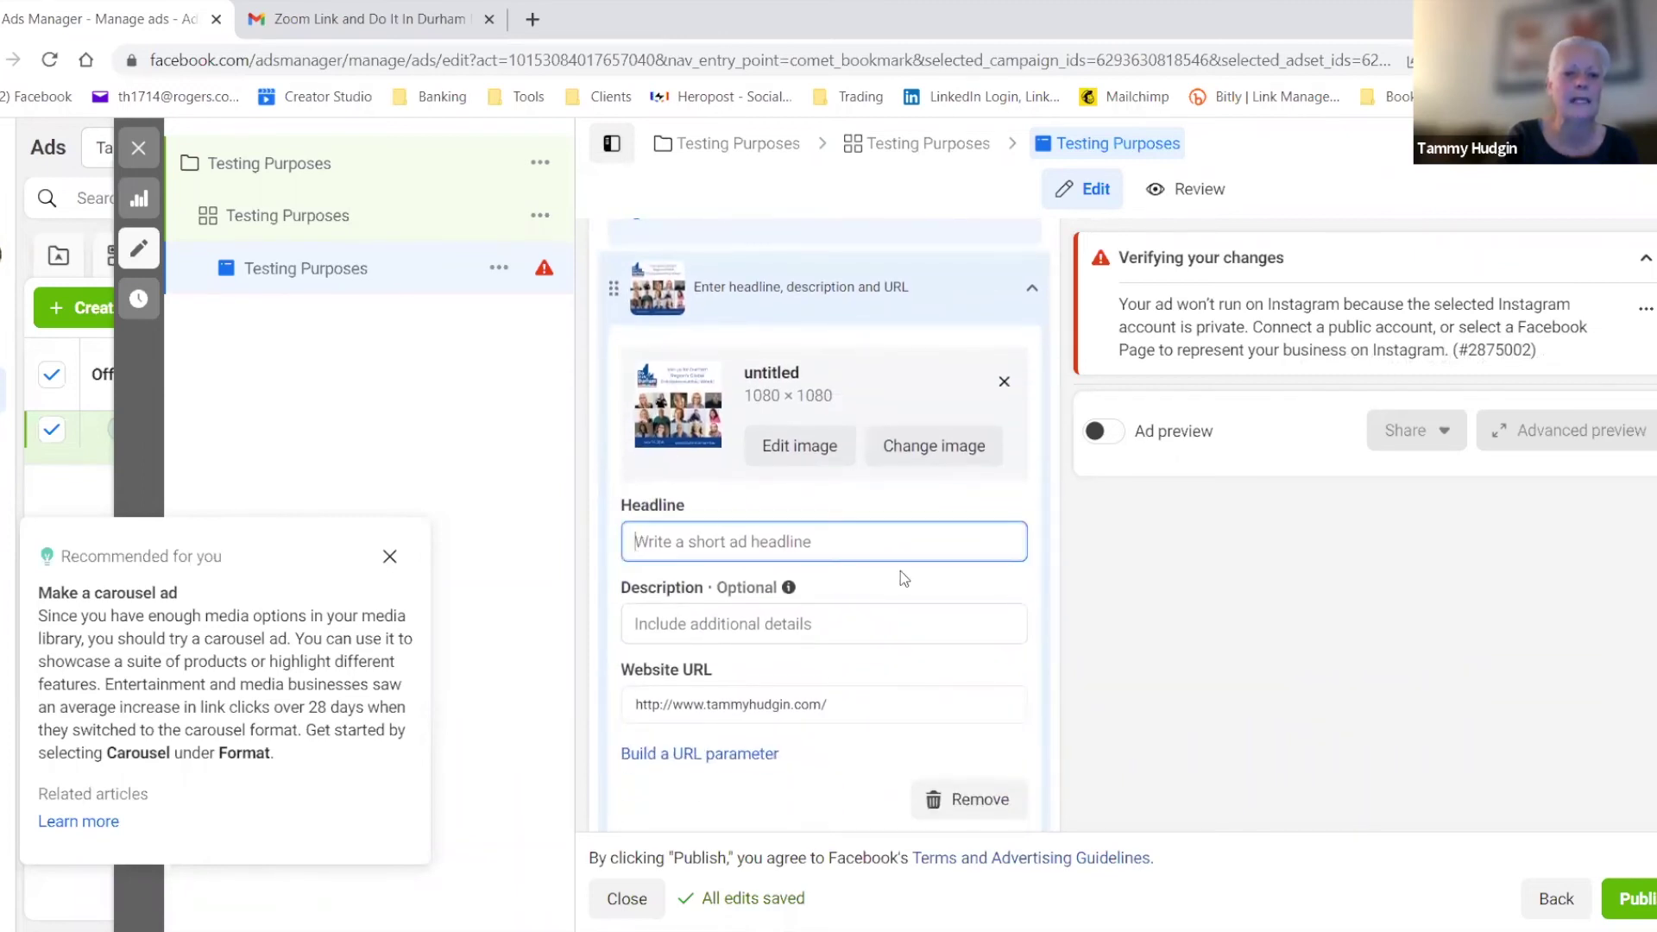
pyautogui.write('Ler')
pyautogui.write('arn FB Ads')
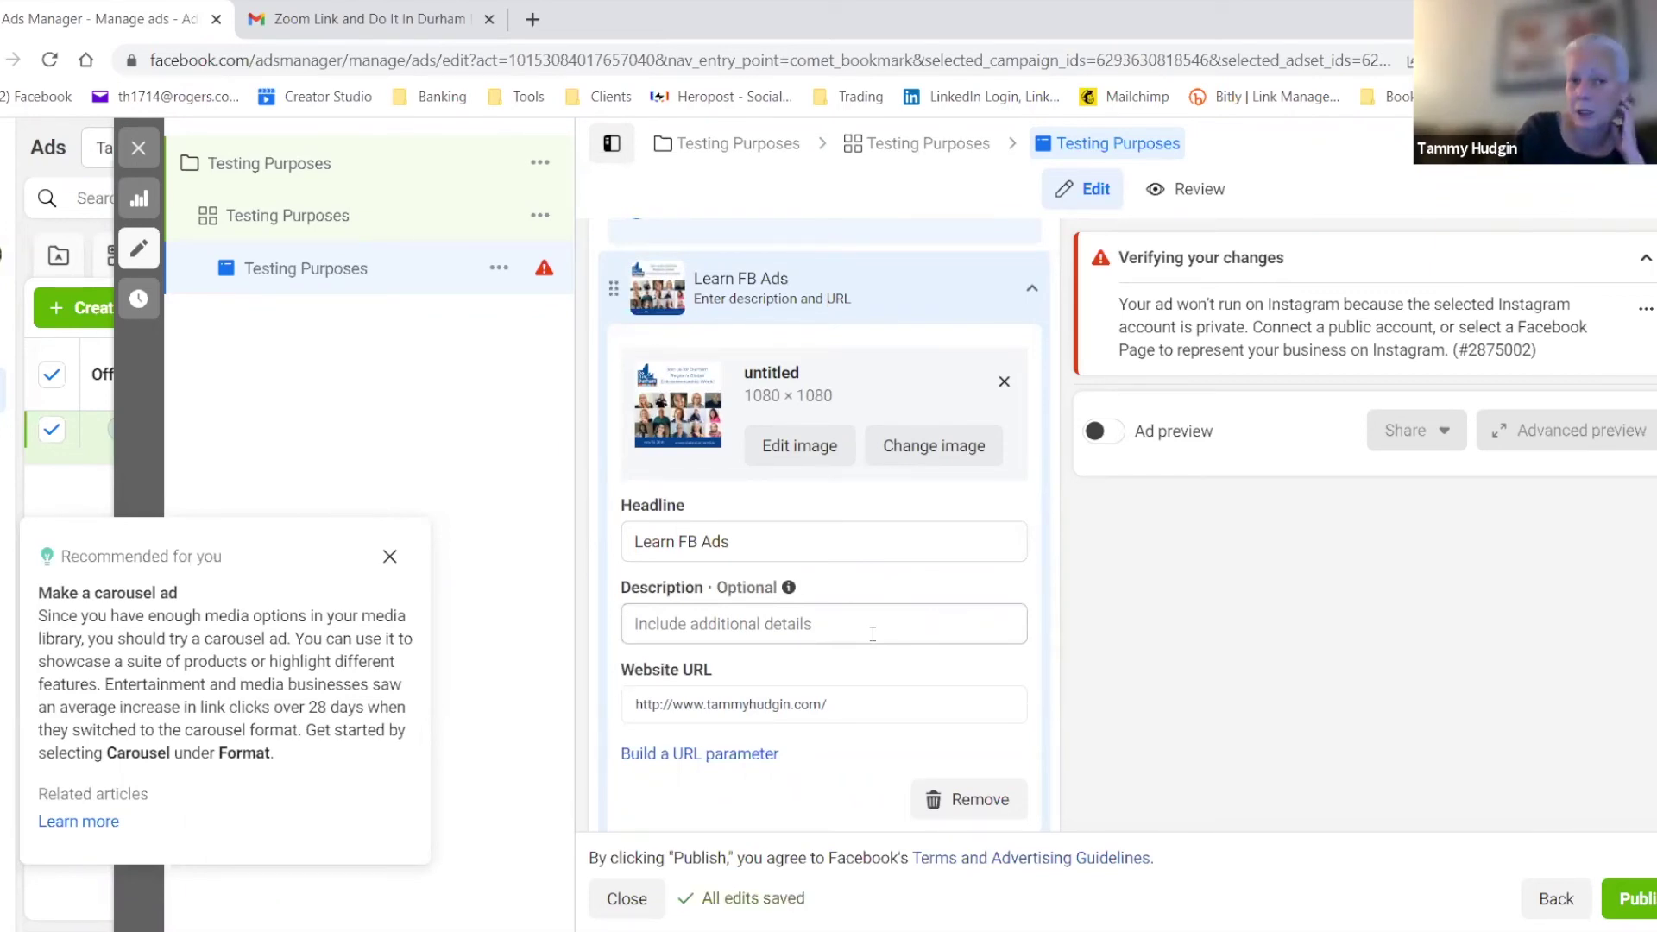
pyautogui.click(832, 700)
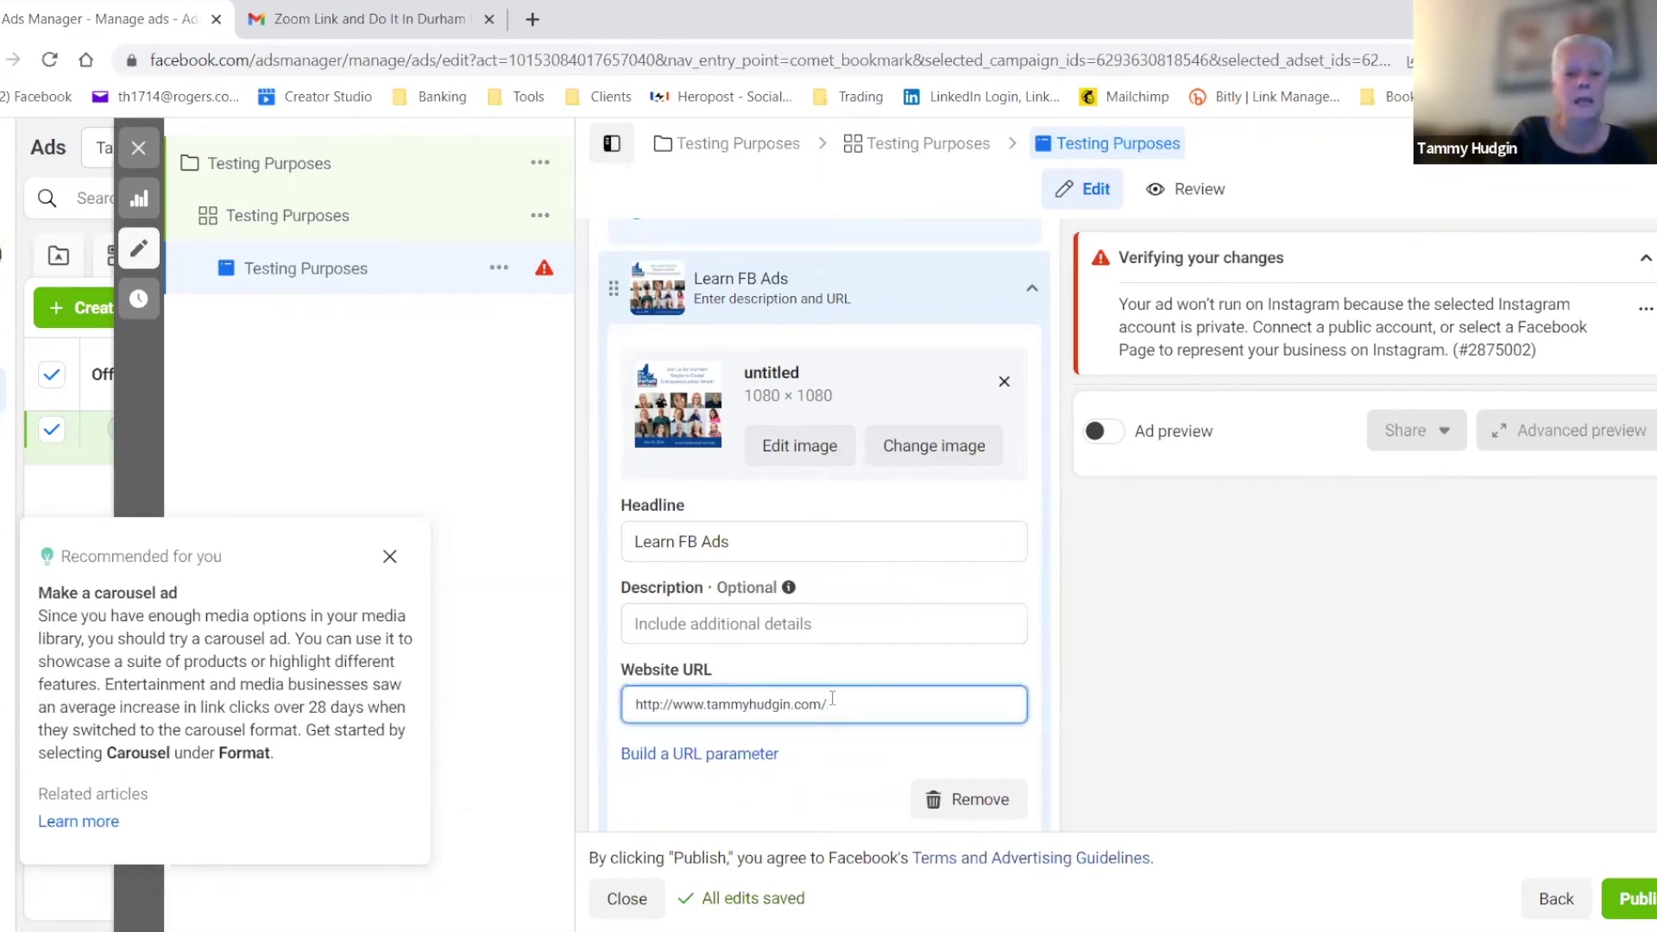
pyautogui.moveTo(832, 701); pyautogui.dragTo(540, 720)
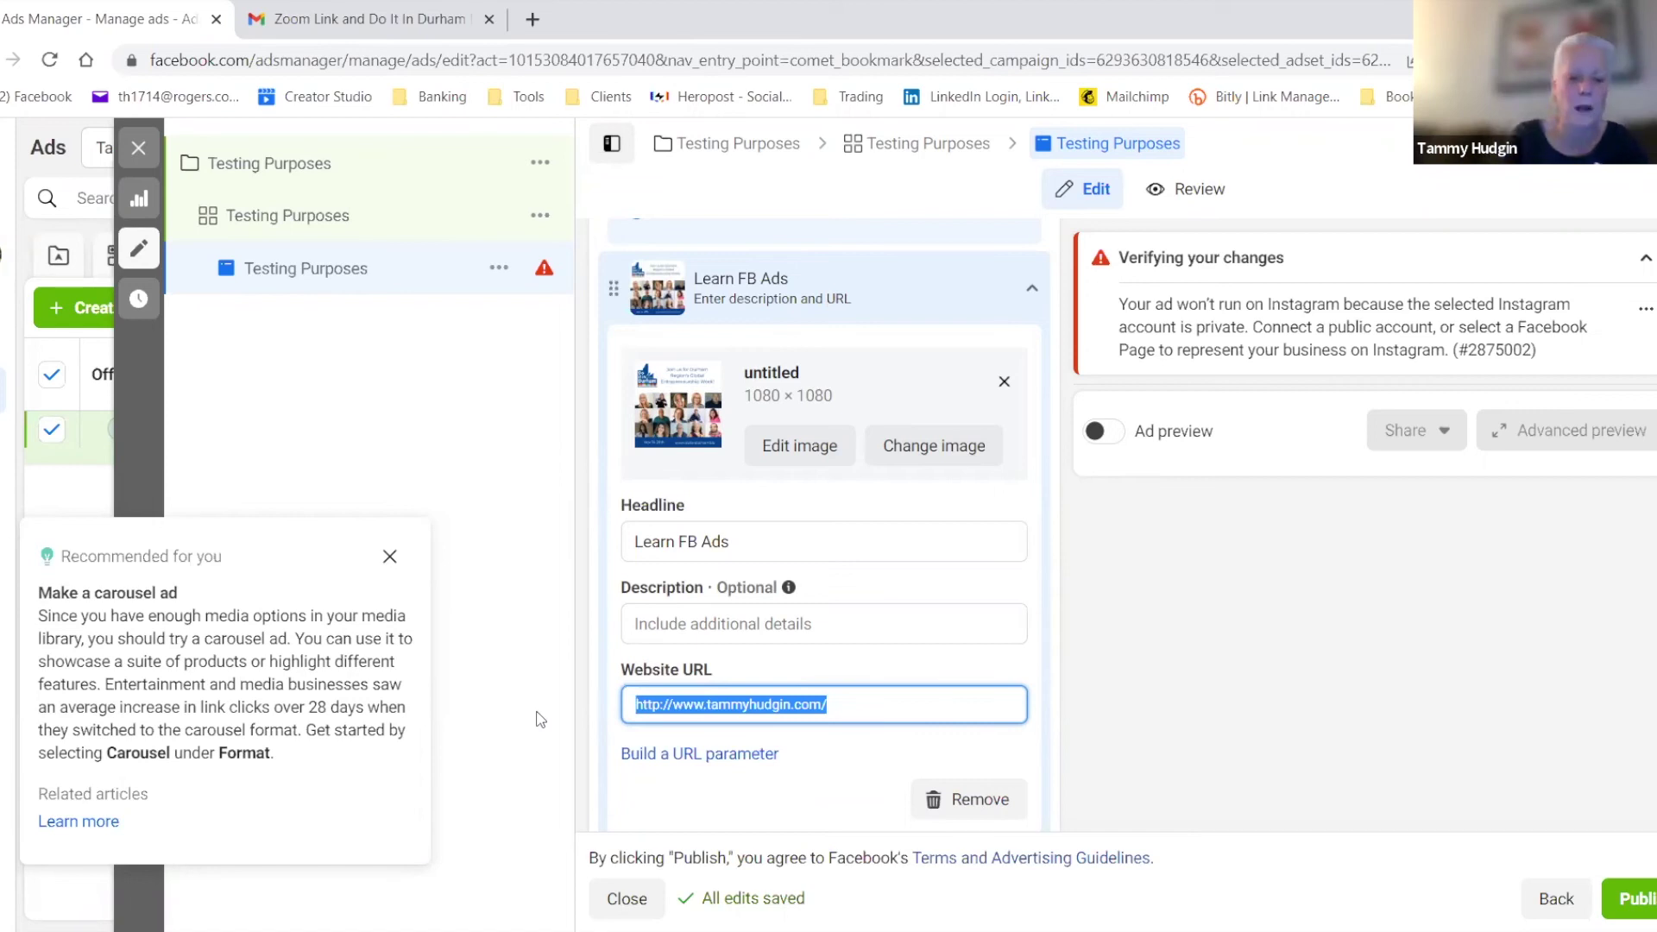
pyautogui.write('www.bacd.com')
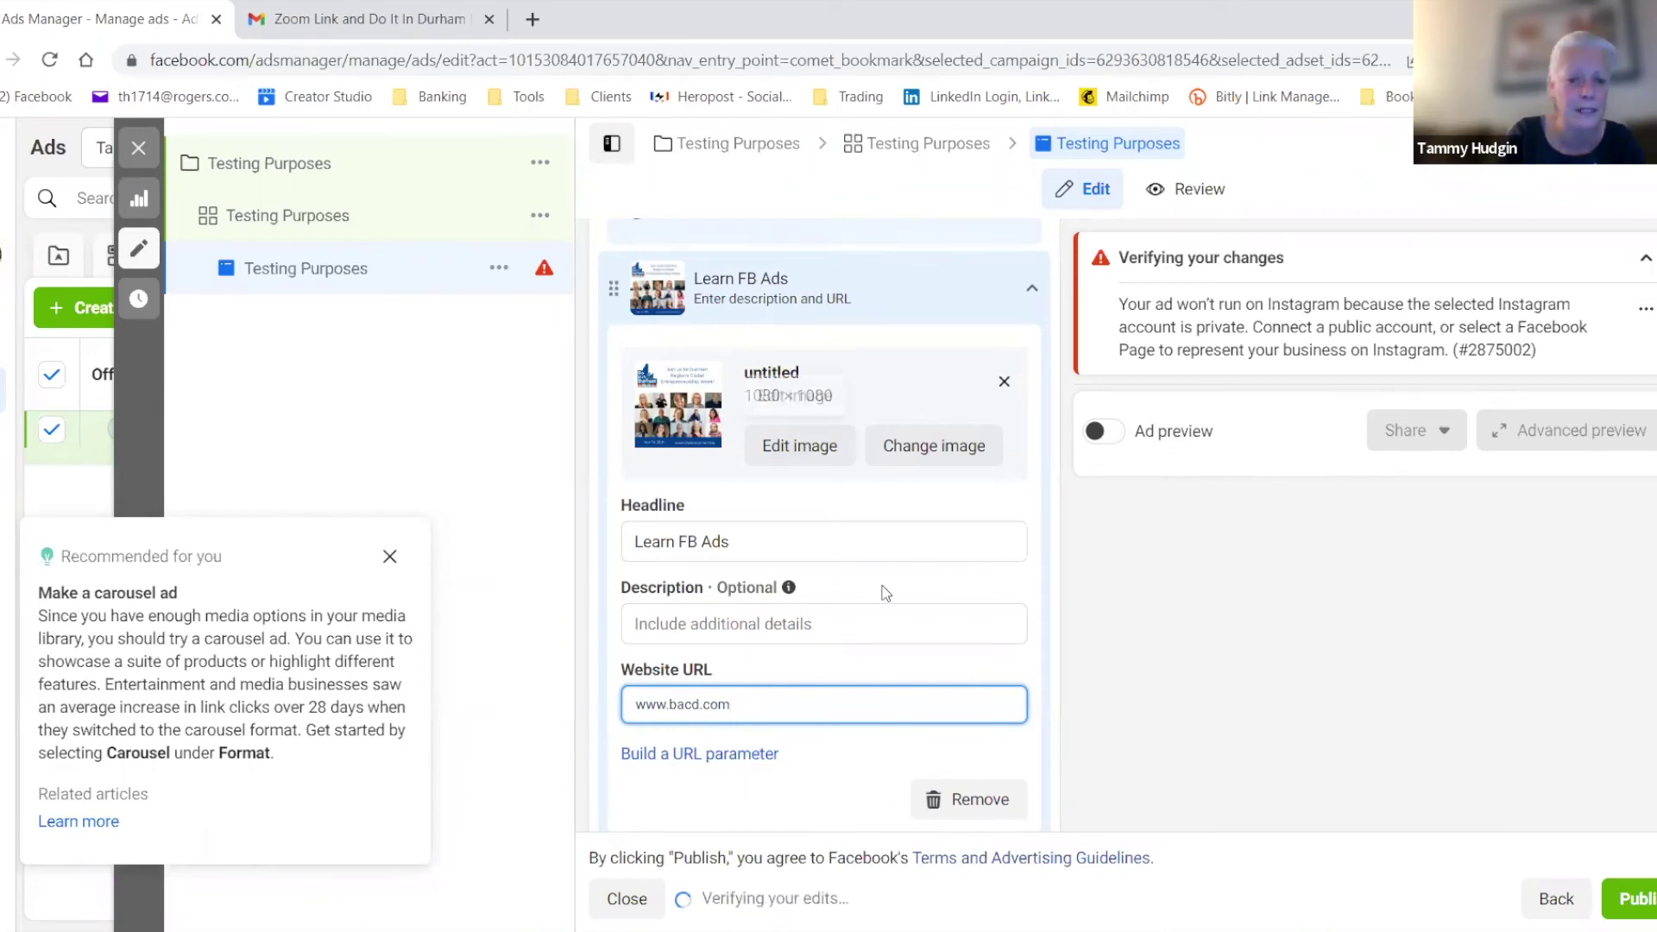
pyautogui.click(854, 664)
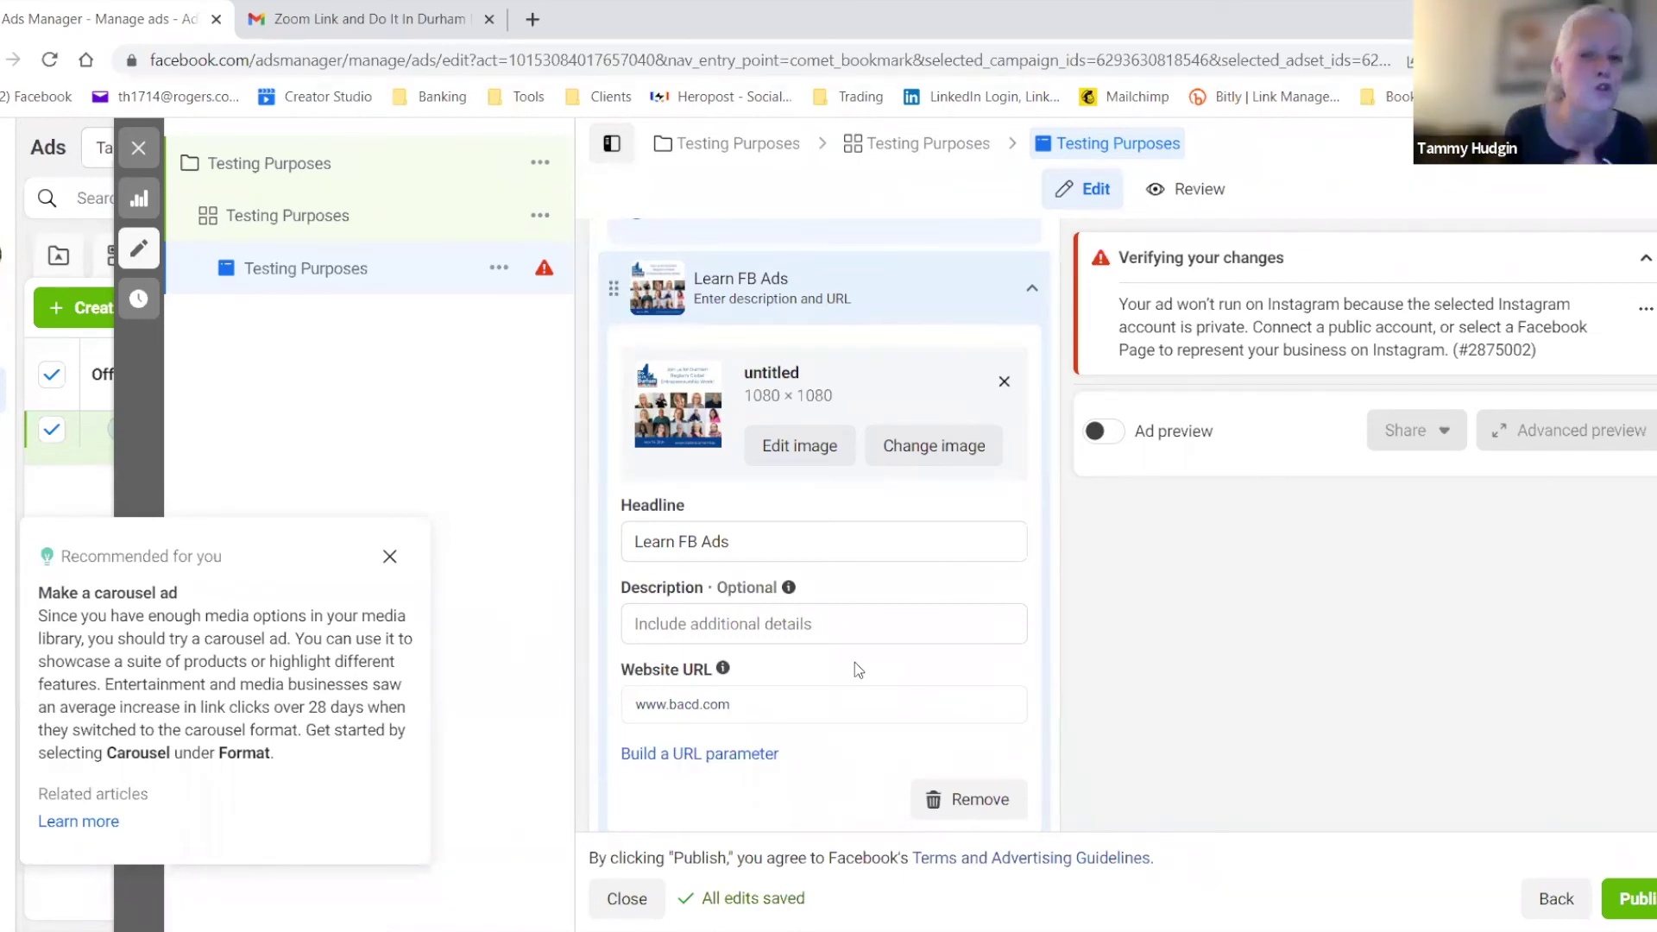
# Turn on the ad preview and add the facial-treatment photo as a second image card
pyautogui.click(1113, 436)
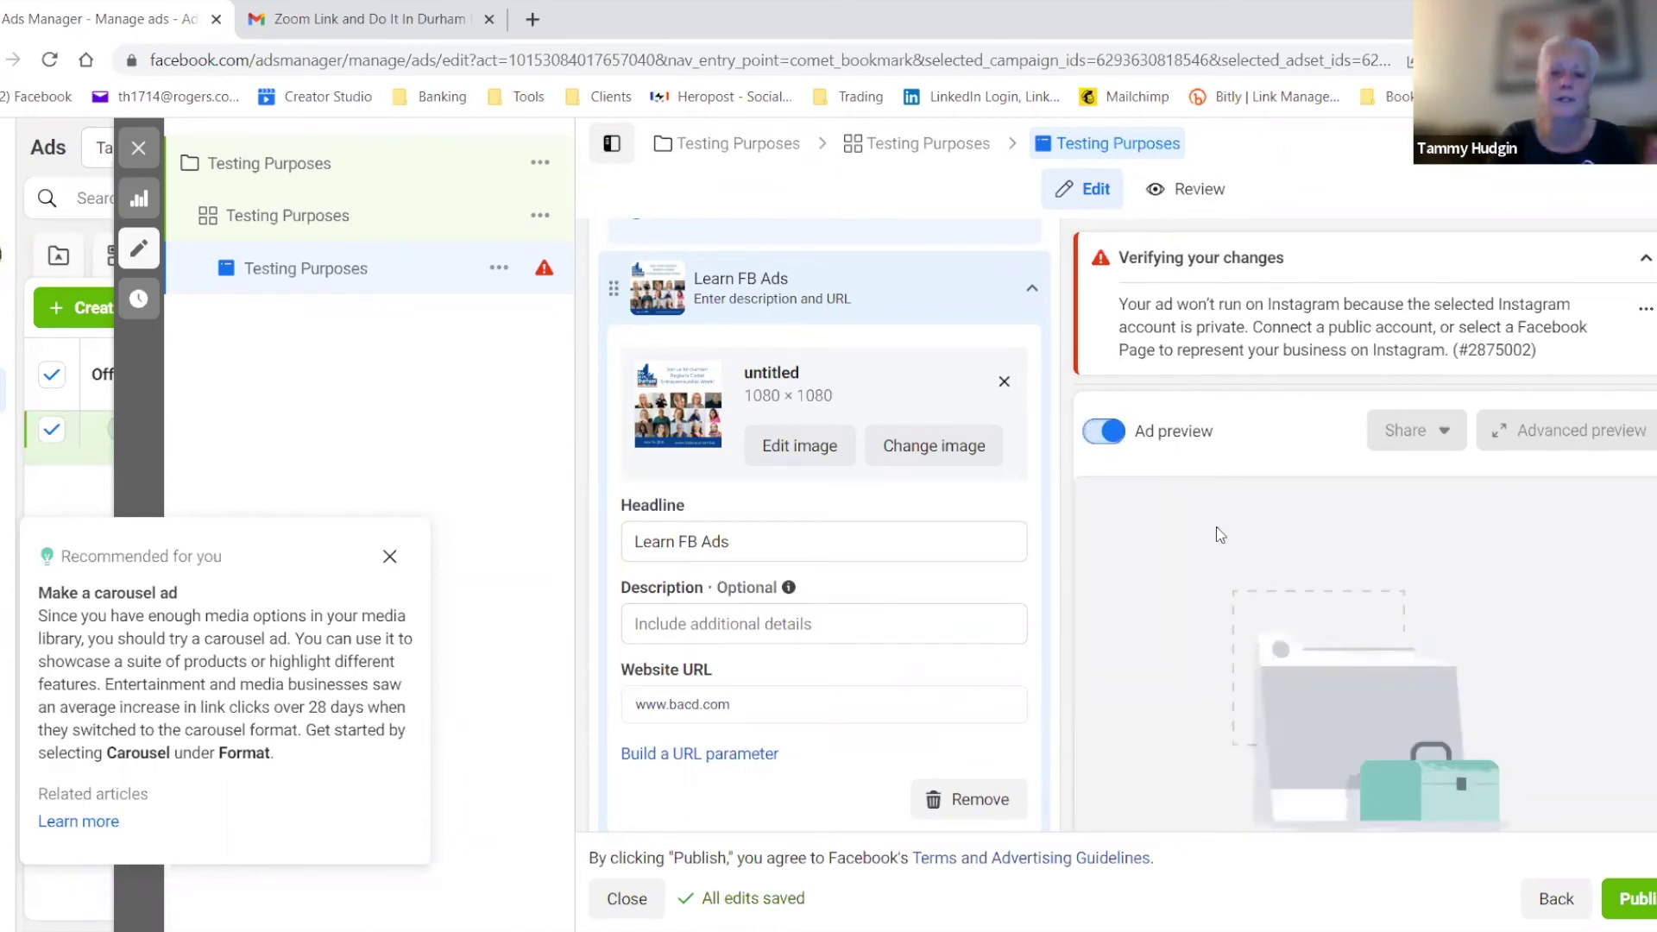
pyautogui.scroll(-4, 854, 599)
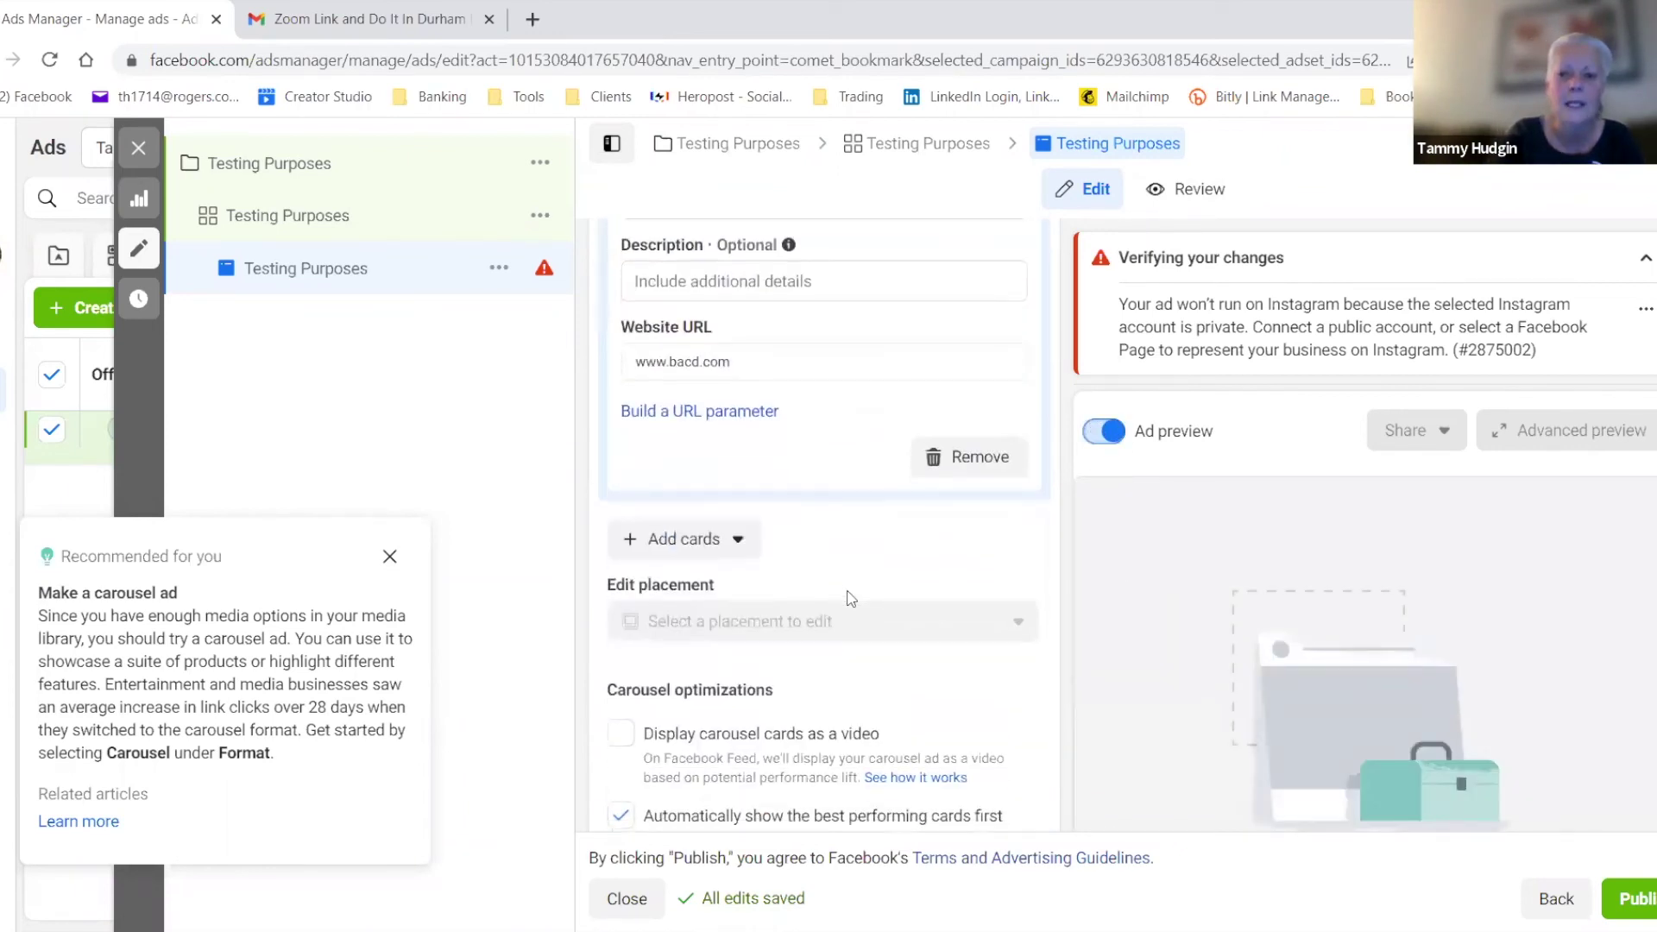
pyautogui.scroll(-3, 949, 630)
pyautogui.scroll(10, 889, 545)
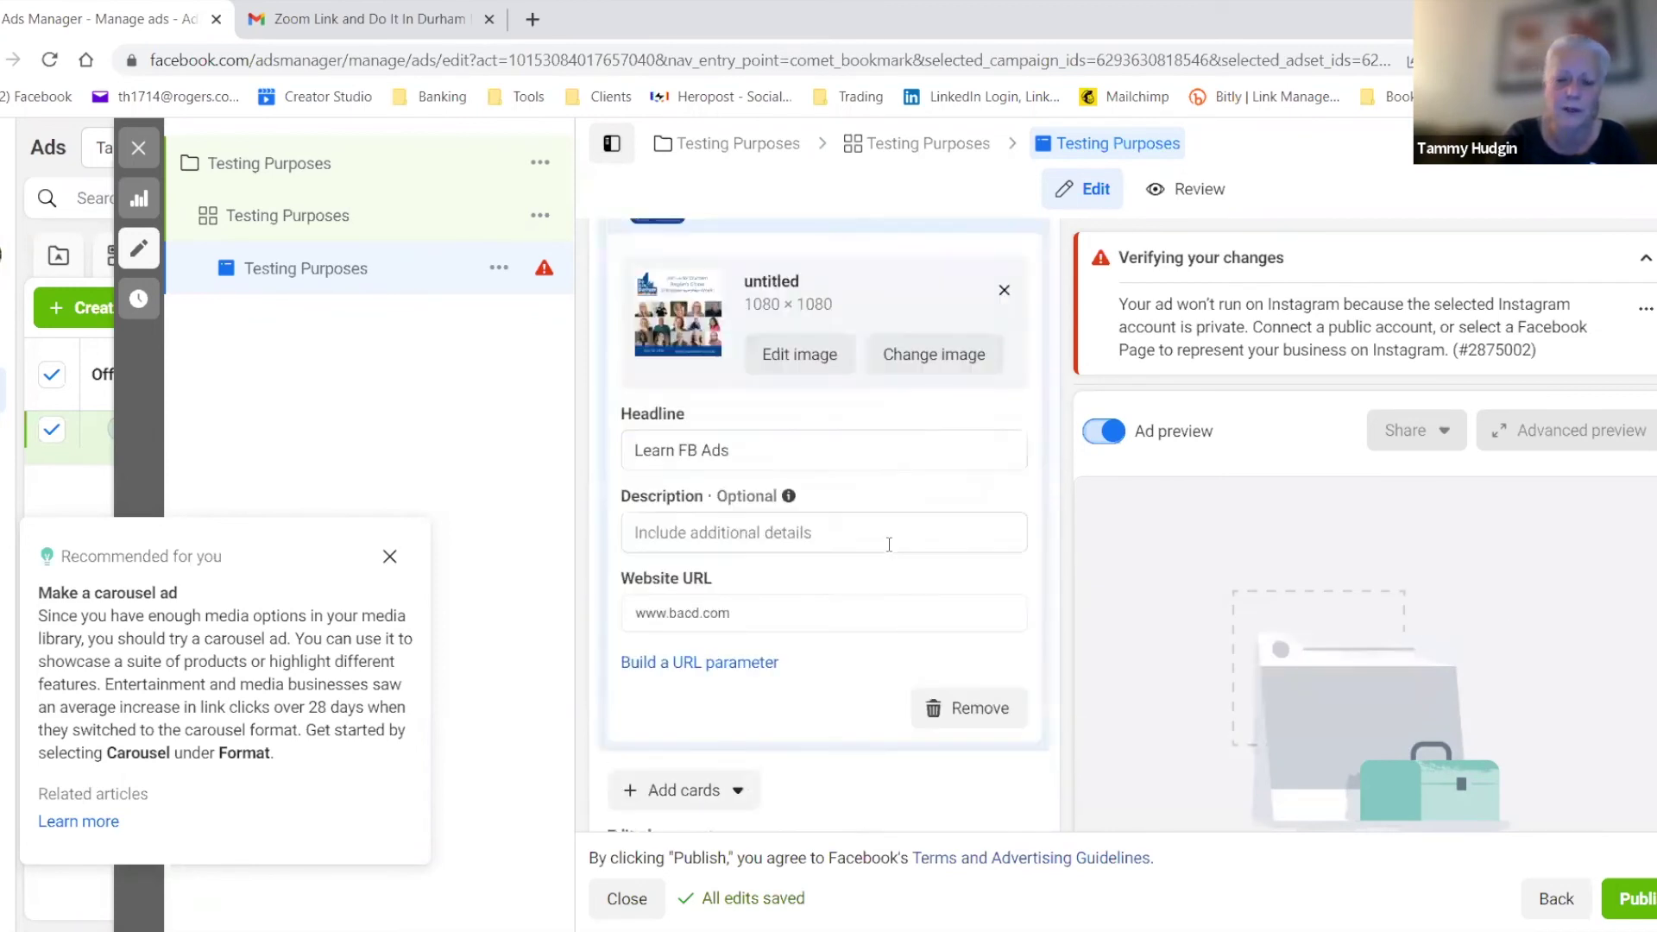
pyautogui.scroll(-4, 889, 545)
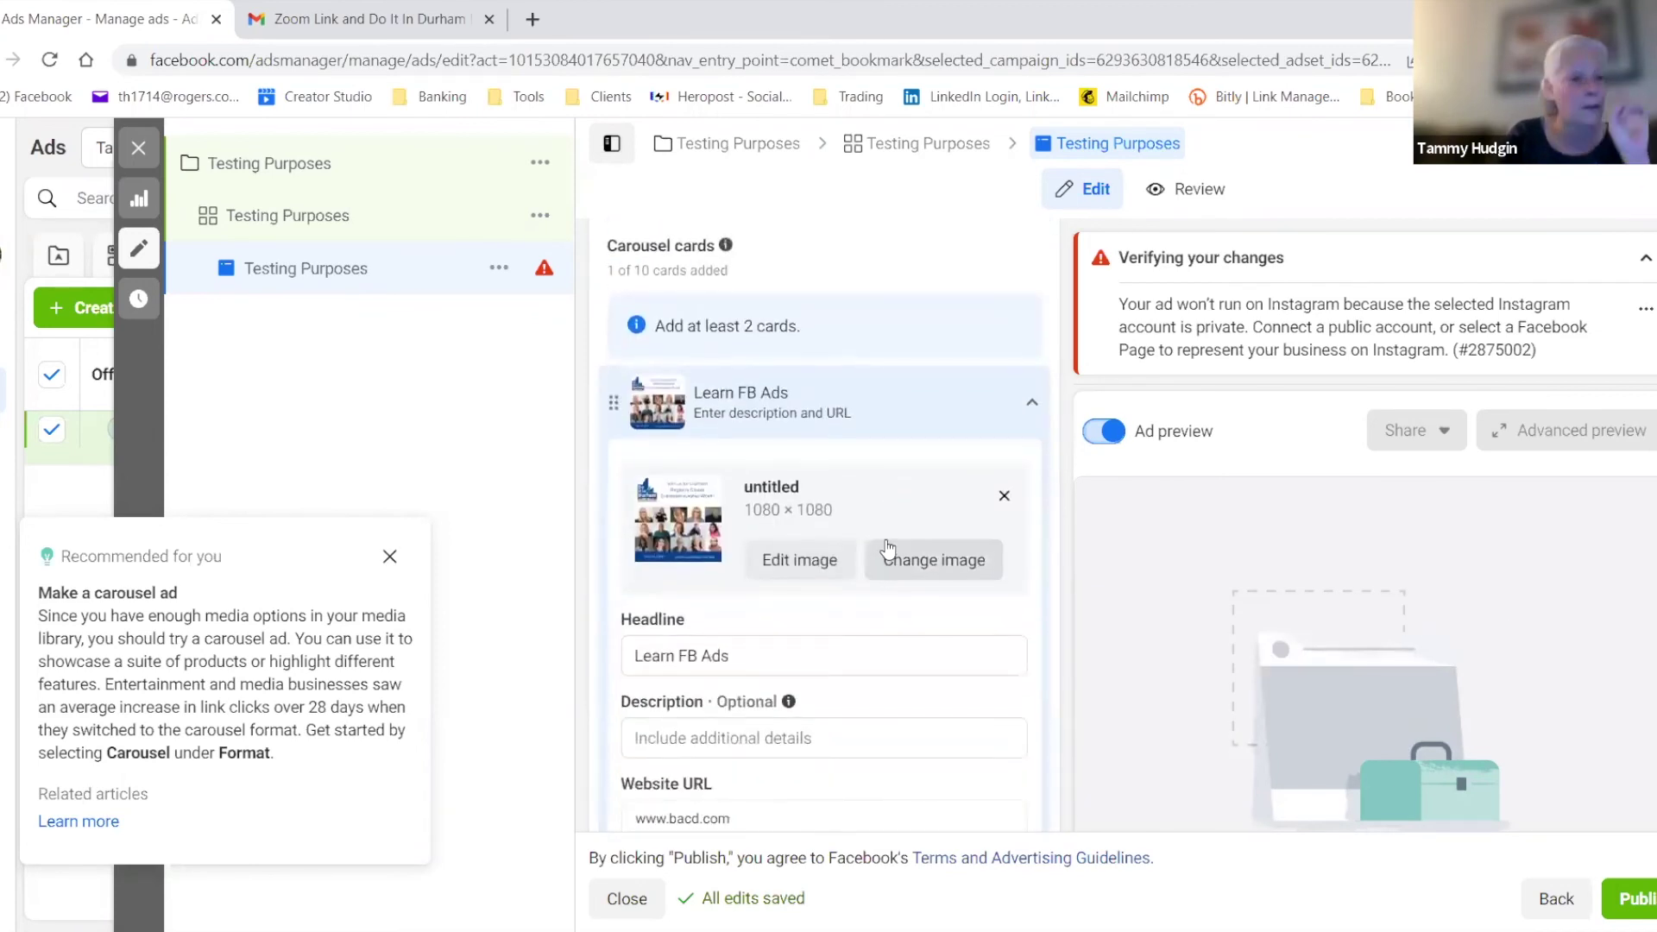
pyautogui.scroll(-6, 884, 535)
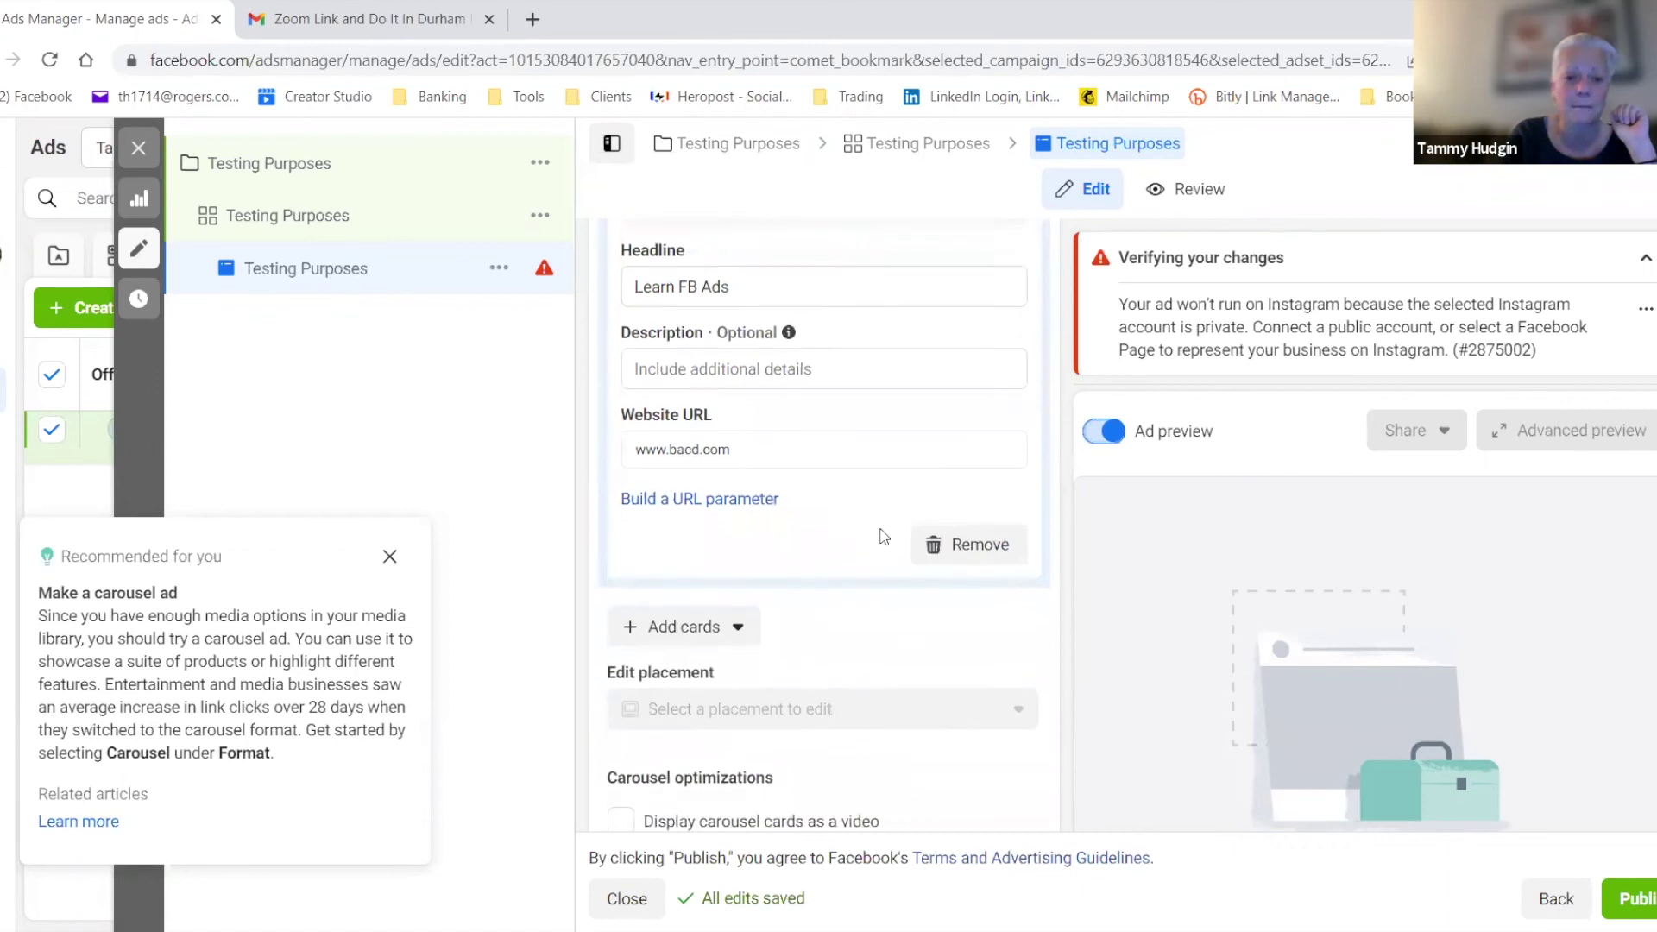
pyautogui.click(699, 437)
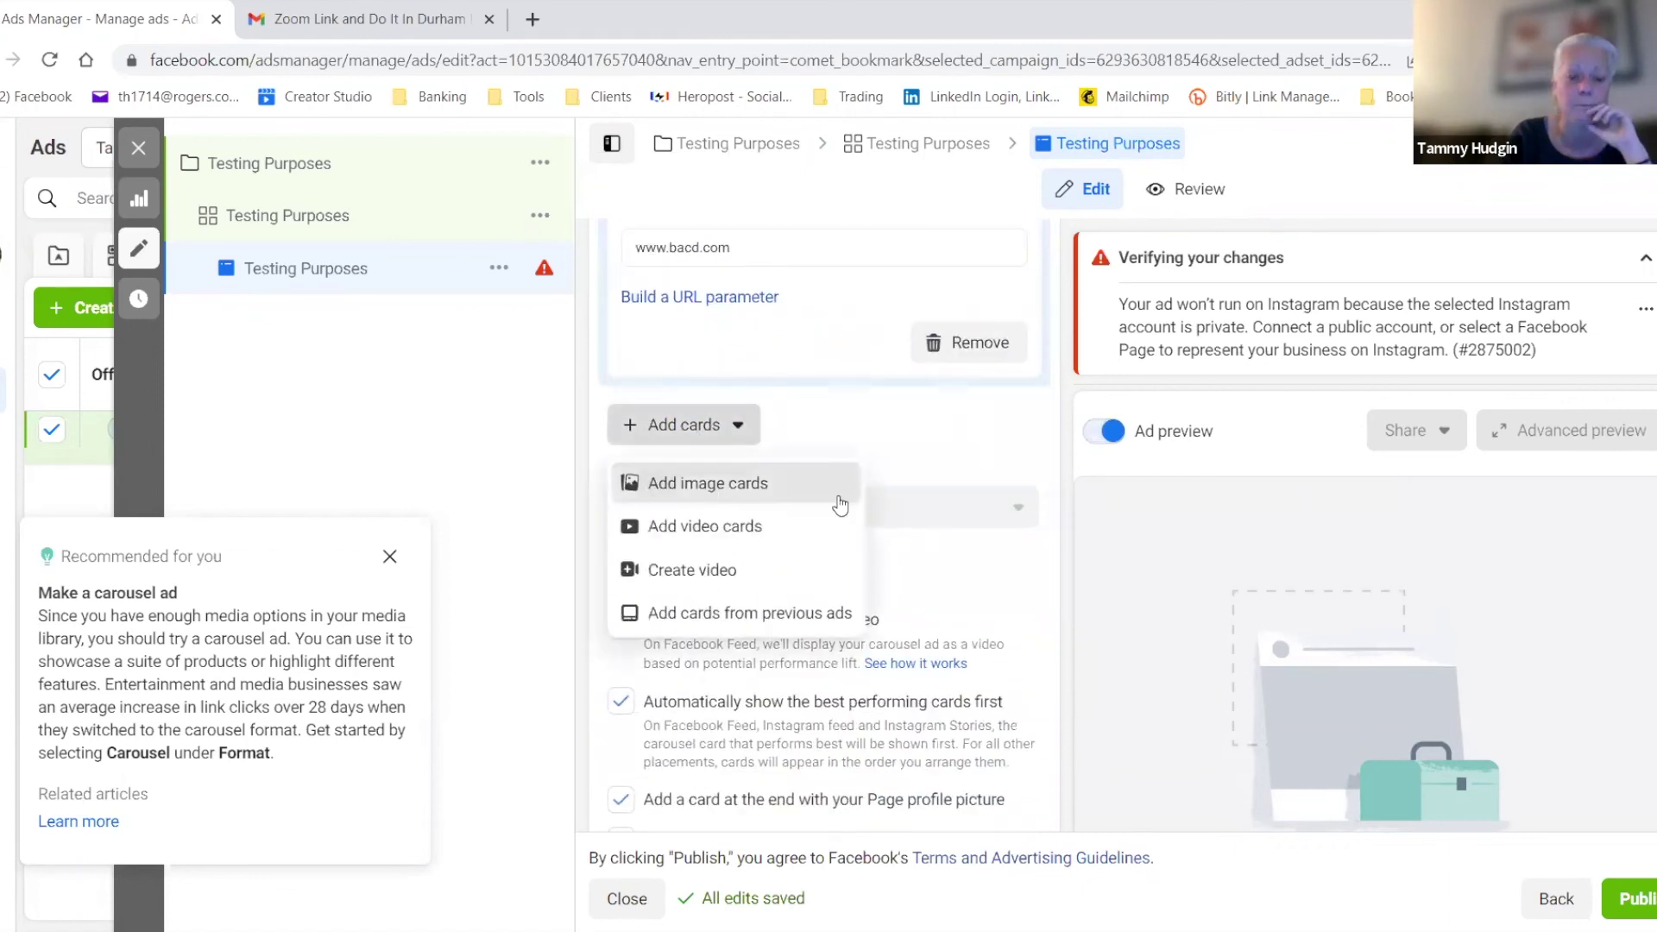
pyautogui.click(834, 506)
pyautogui.click(726, 469)
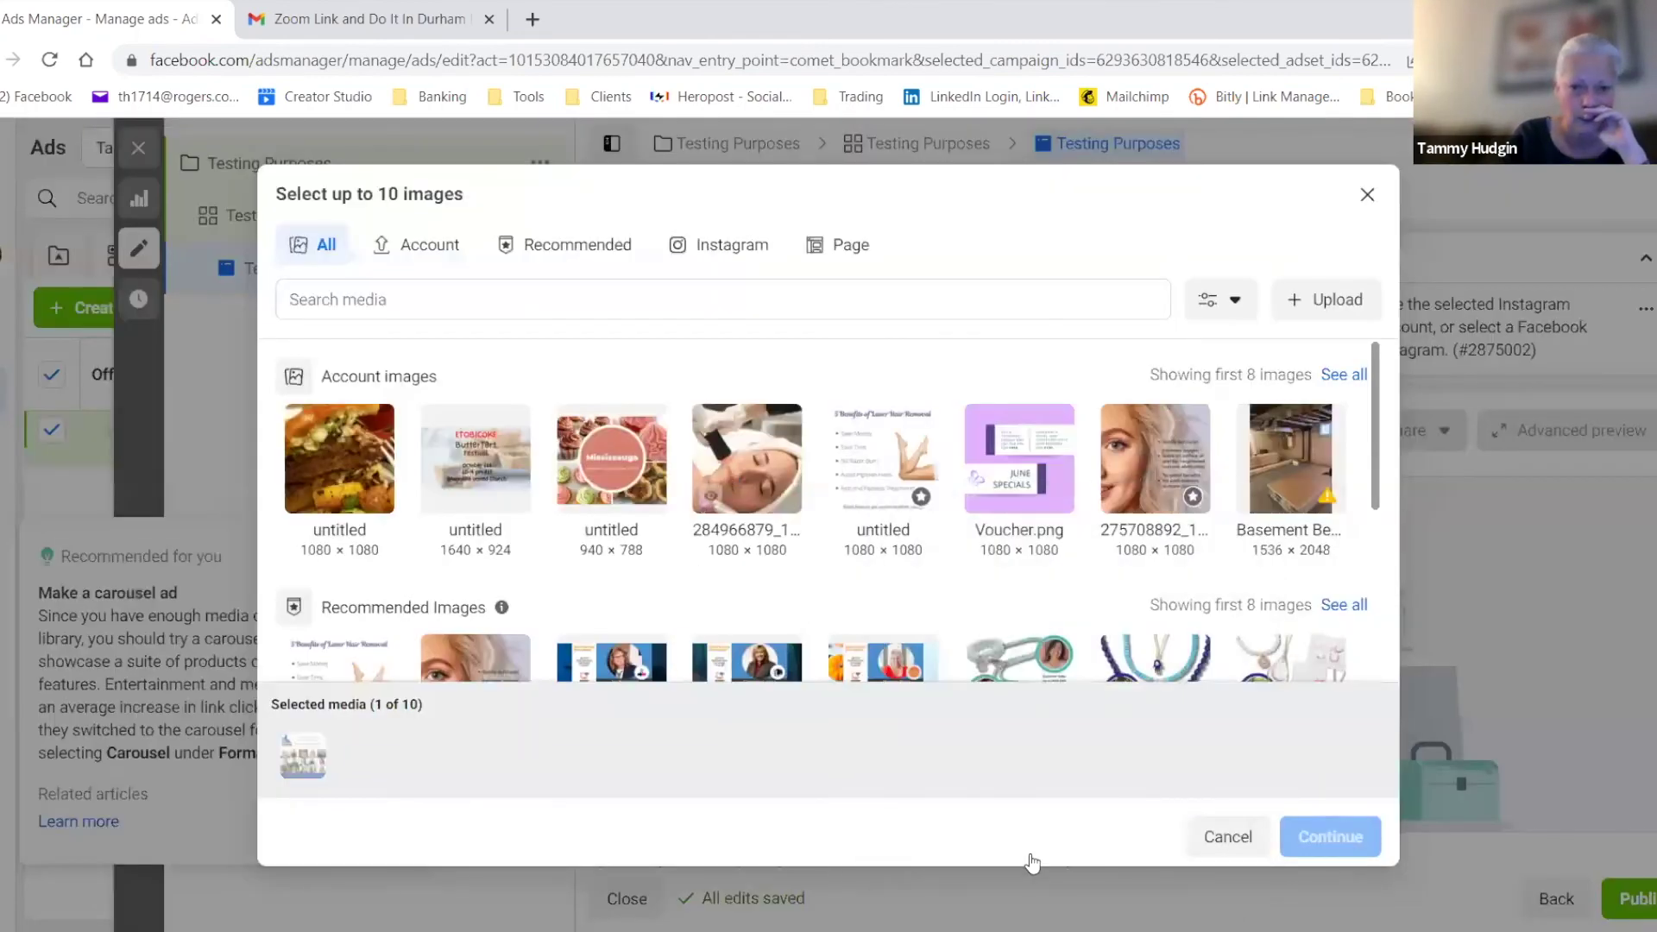
pyautogui.click(1306, 848)
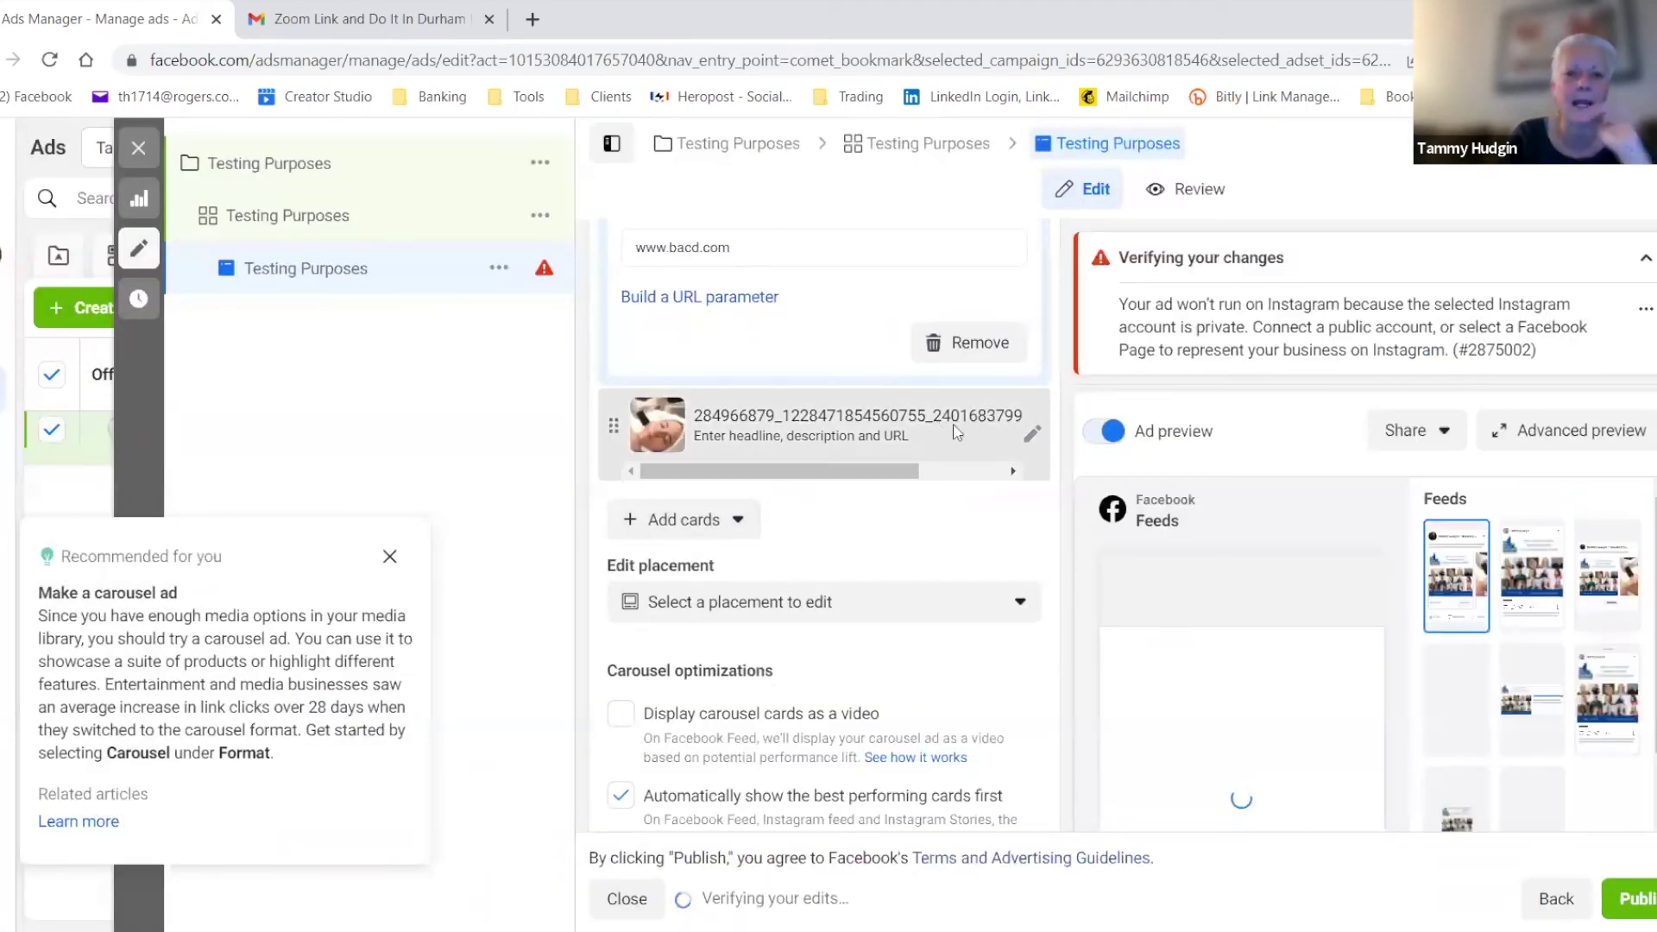
# Give the second carousel card the headline 'Release some stress'
pyautogui.click(1032, 435)
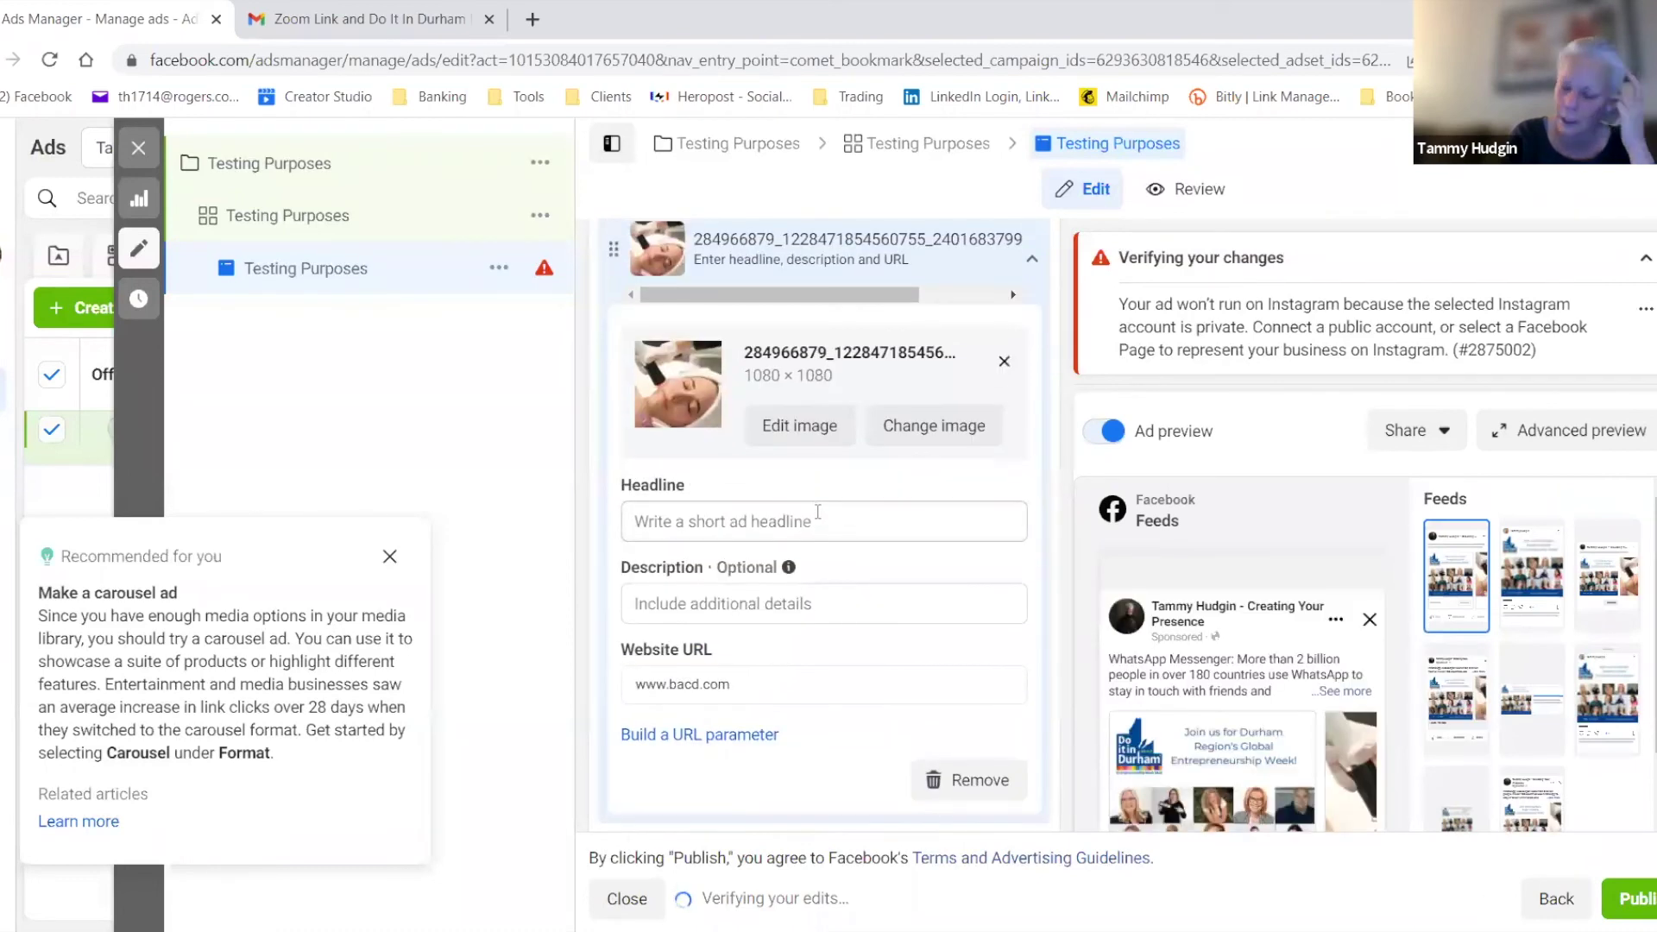
pyautogui.click(787, 525)
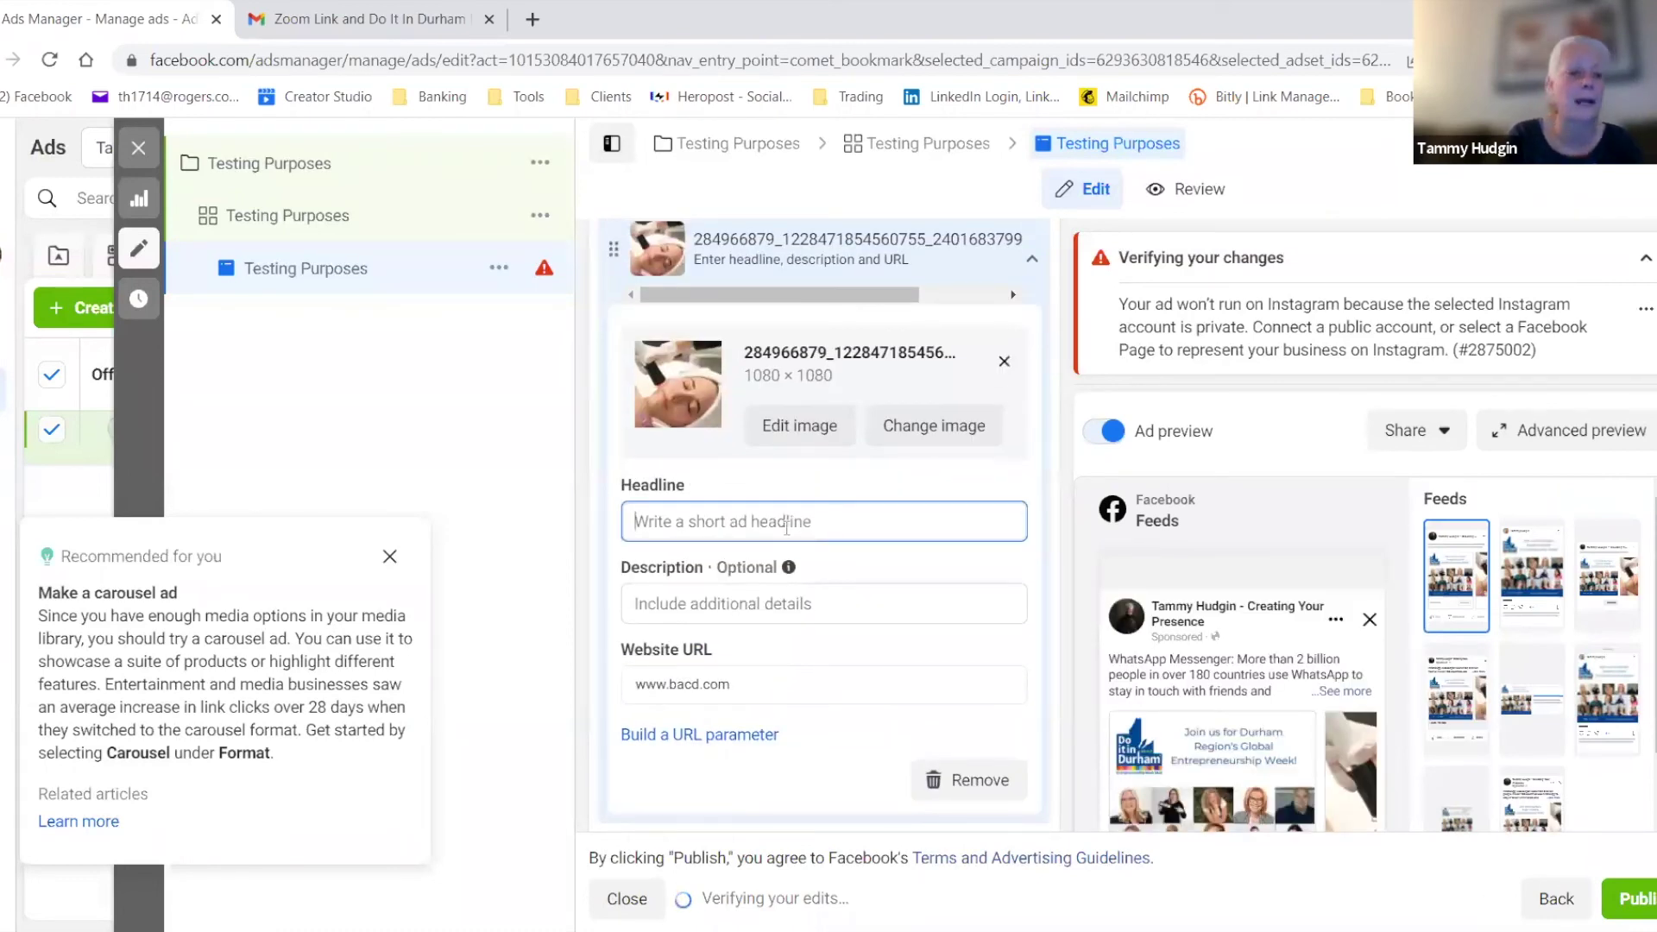
pyautogui.write('R')
pyautogui.press('BackSpace')
pyautogui.write('REI')
pyautogui.press('BackSpace')
pyautogui.press('BackSpace')
pyautogui.press('BackSpace')
pyautogui.write('elease some stress')
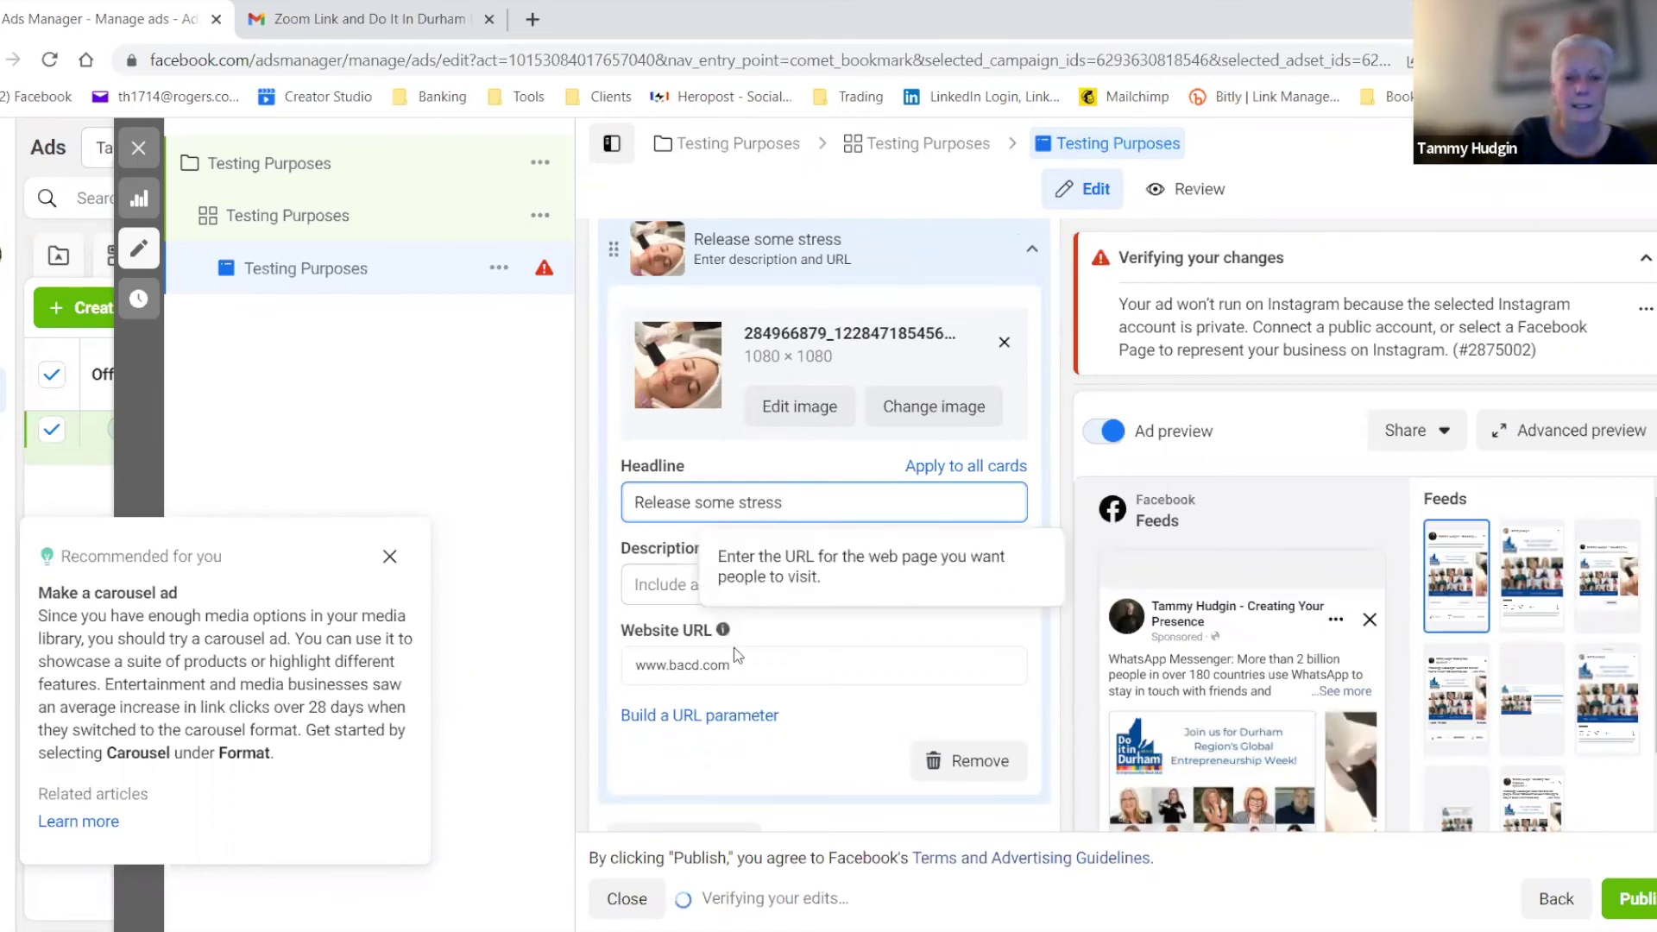
# Enter 'Testing' as the second card's description and view that card in the preview
pyautogui.click(682, 580)
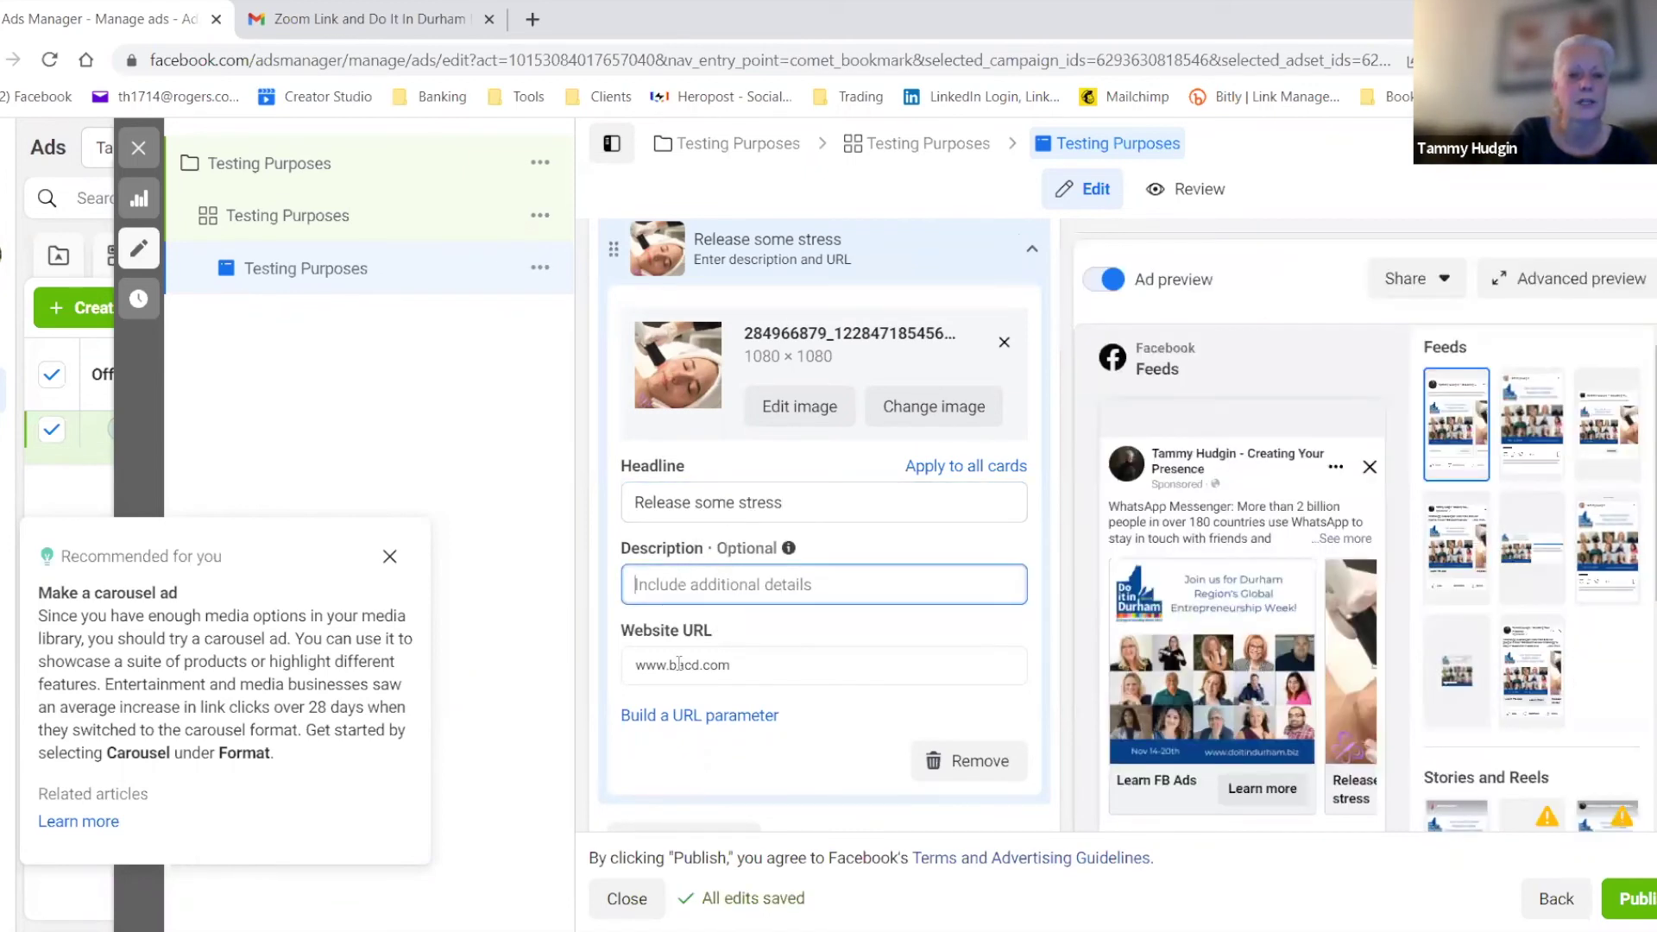
pyautogui.scroll(-5, 1563, 664)
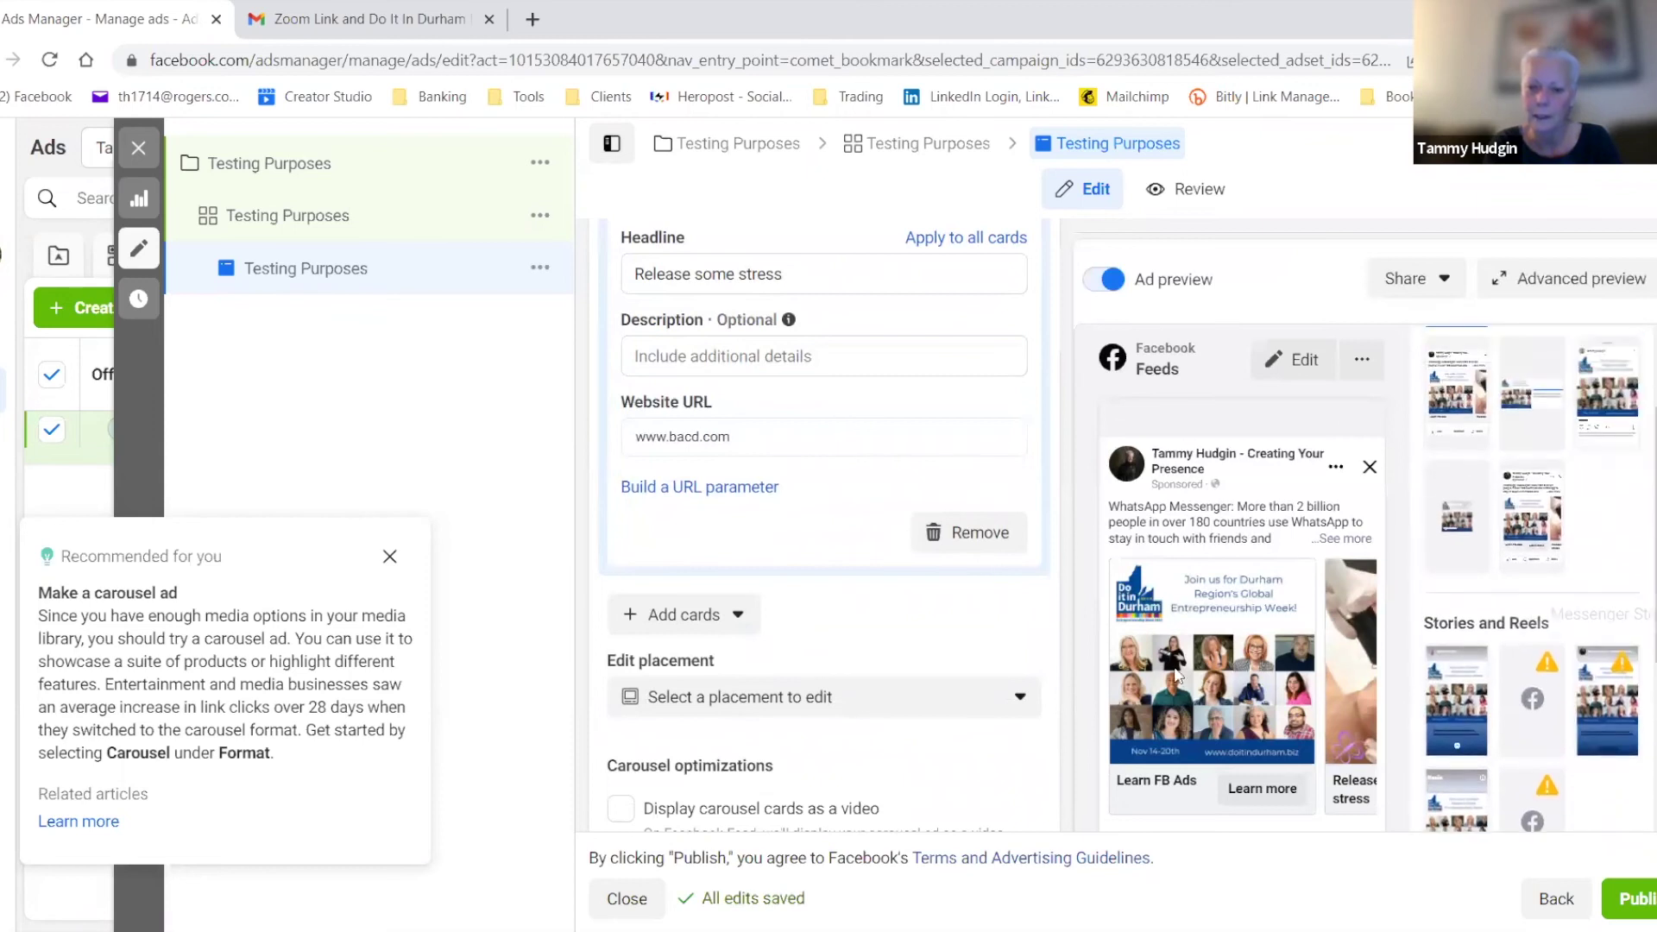
pyautogui.scroll(-1, 1241, 664)
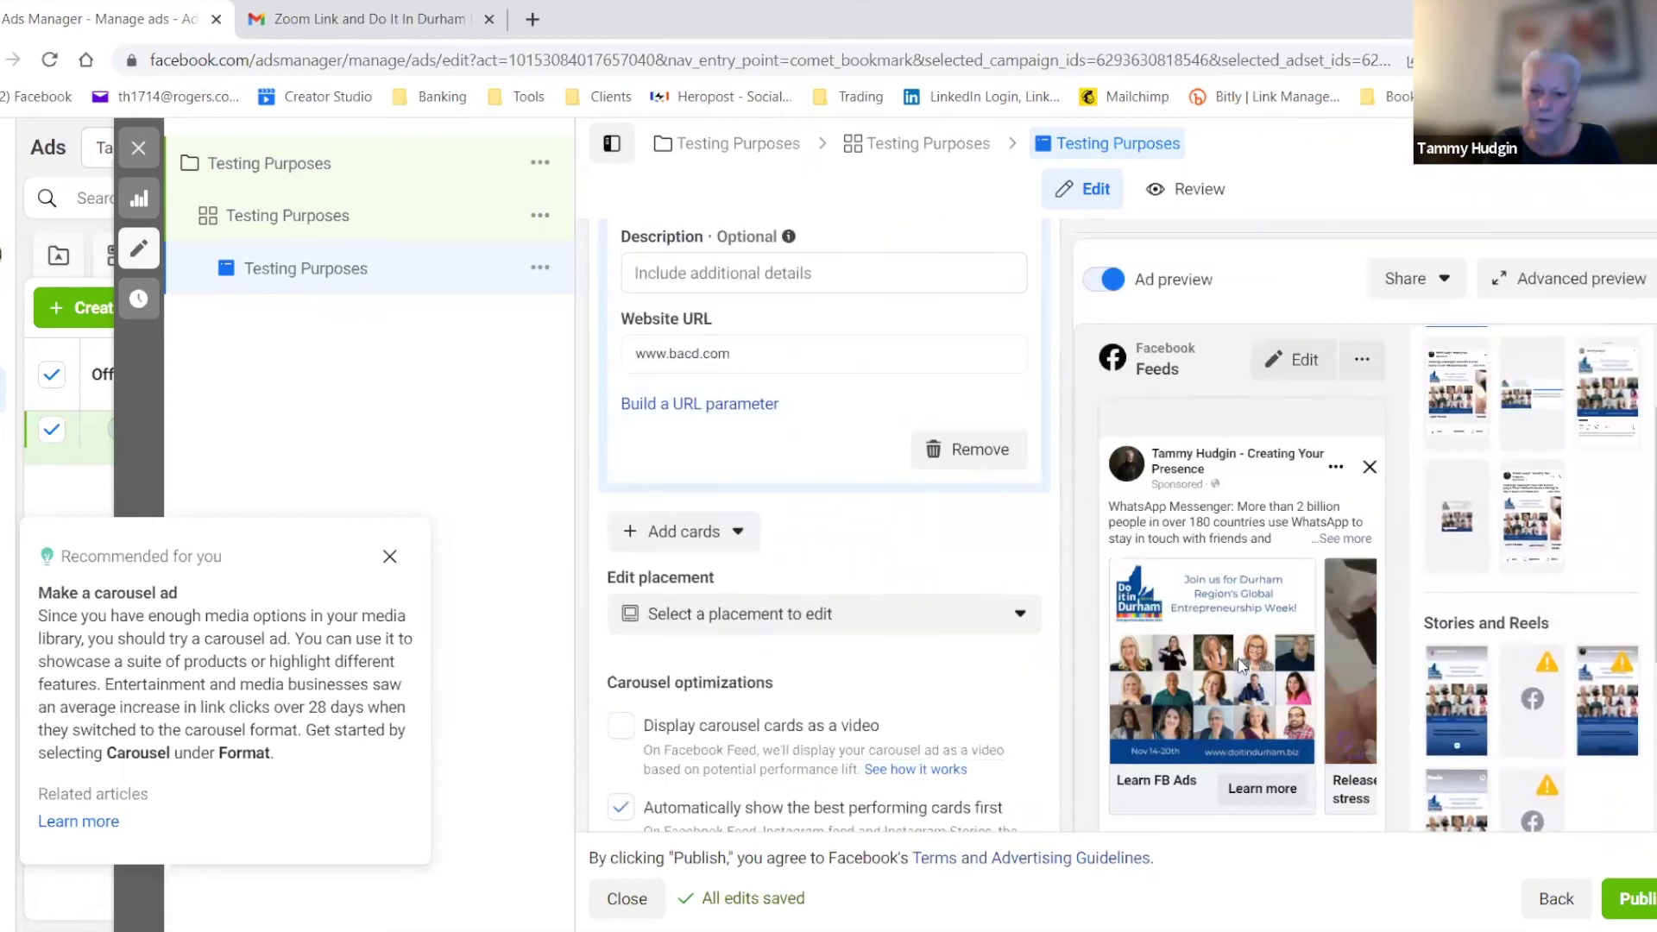
pyautogui.click(1349, 672)
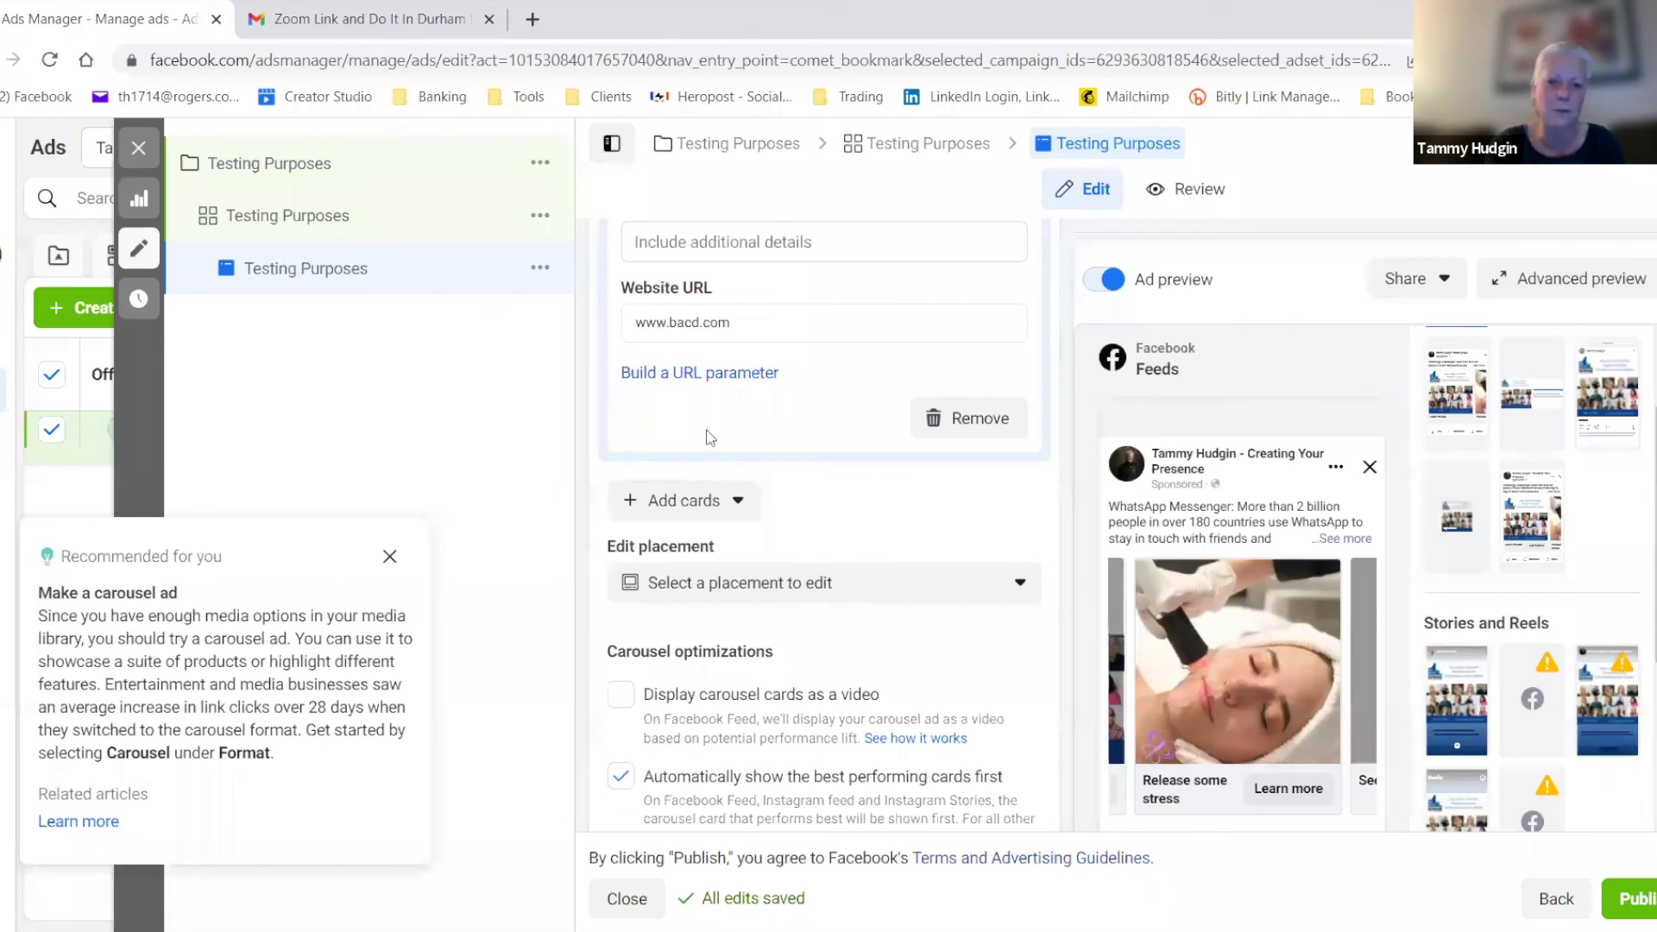
pyautogui.scroll(2, 703, 457)
pyautogui.click(685, 354)
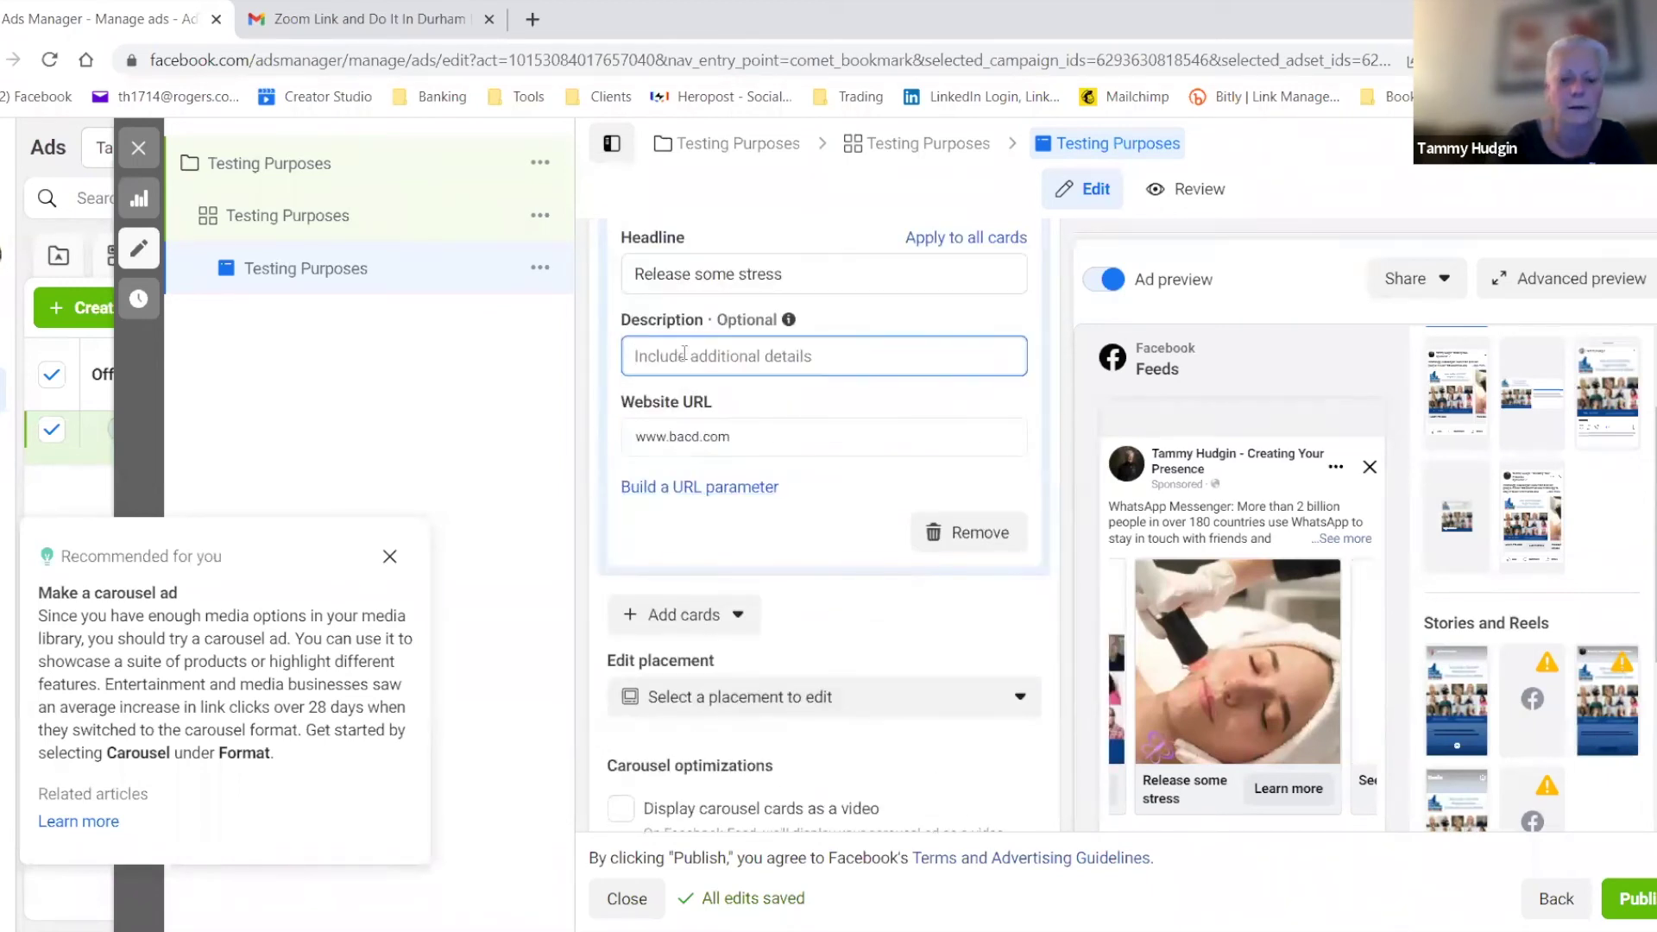
pyautogui.write('Testing')
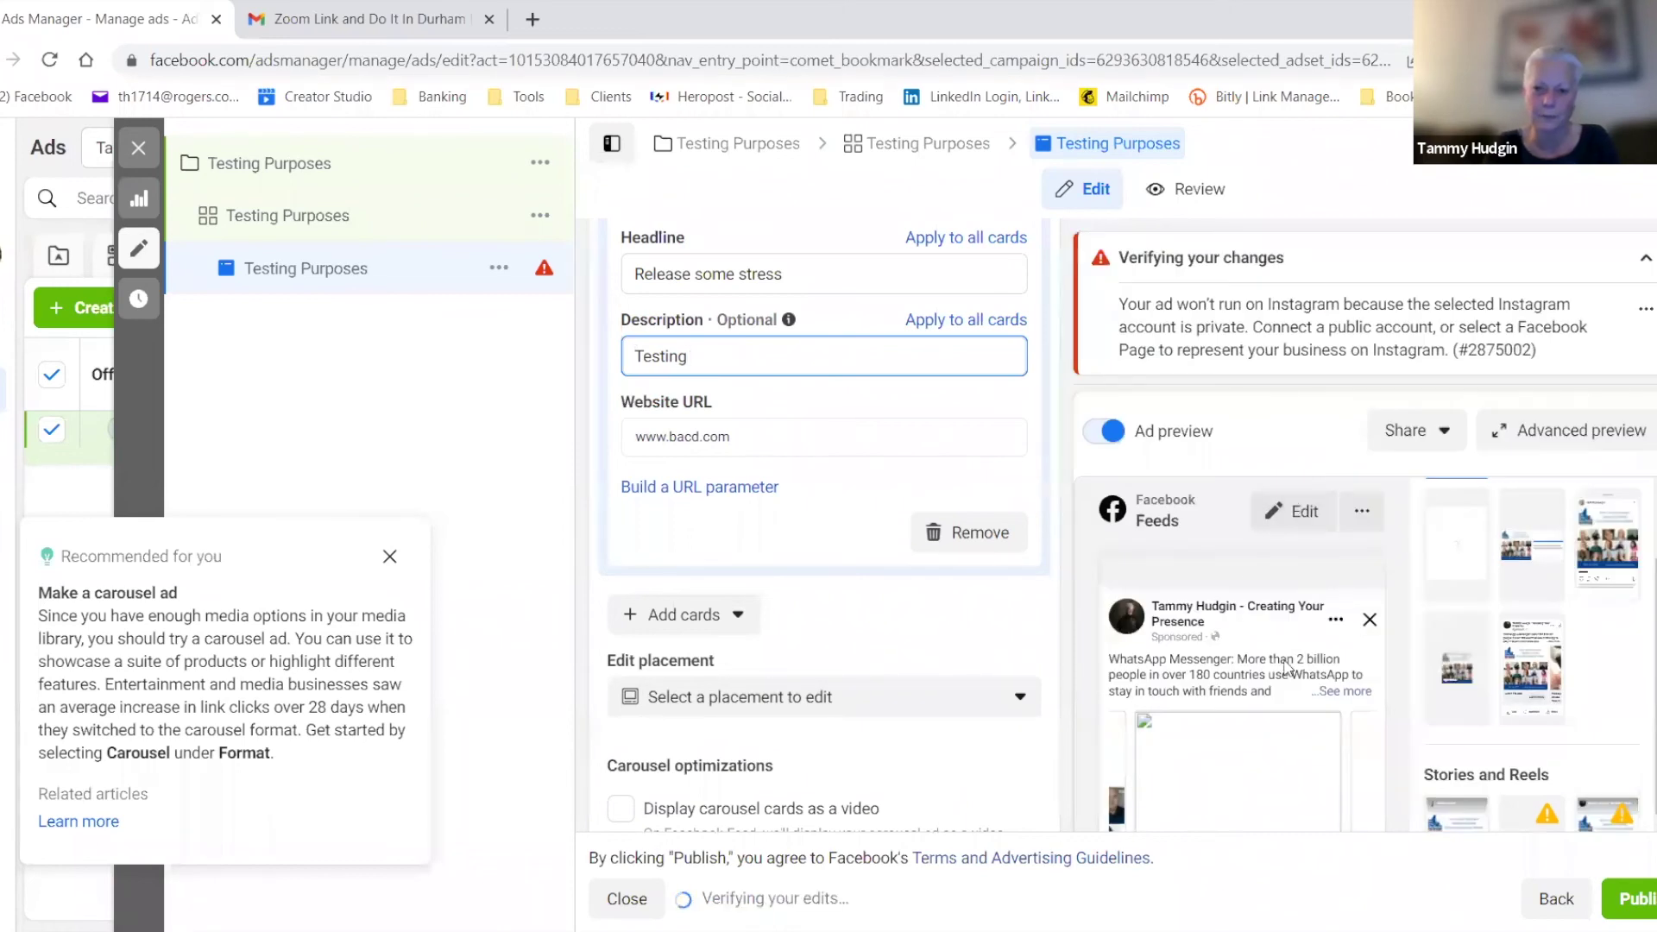
pyautogui.scroll(-3, 1294, 690)
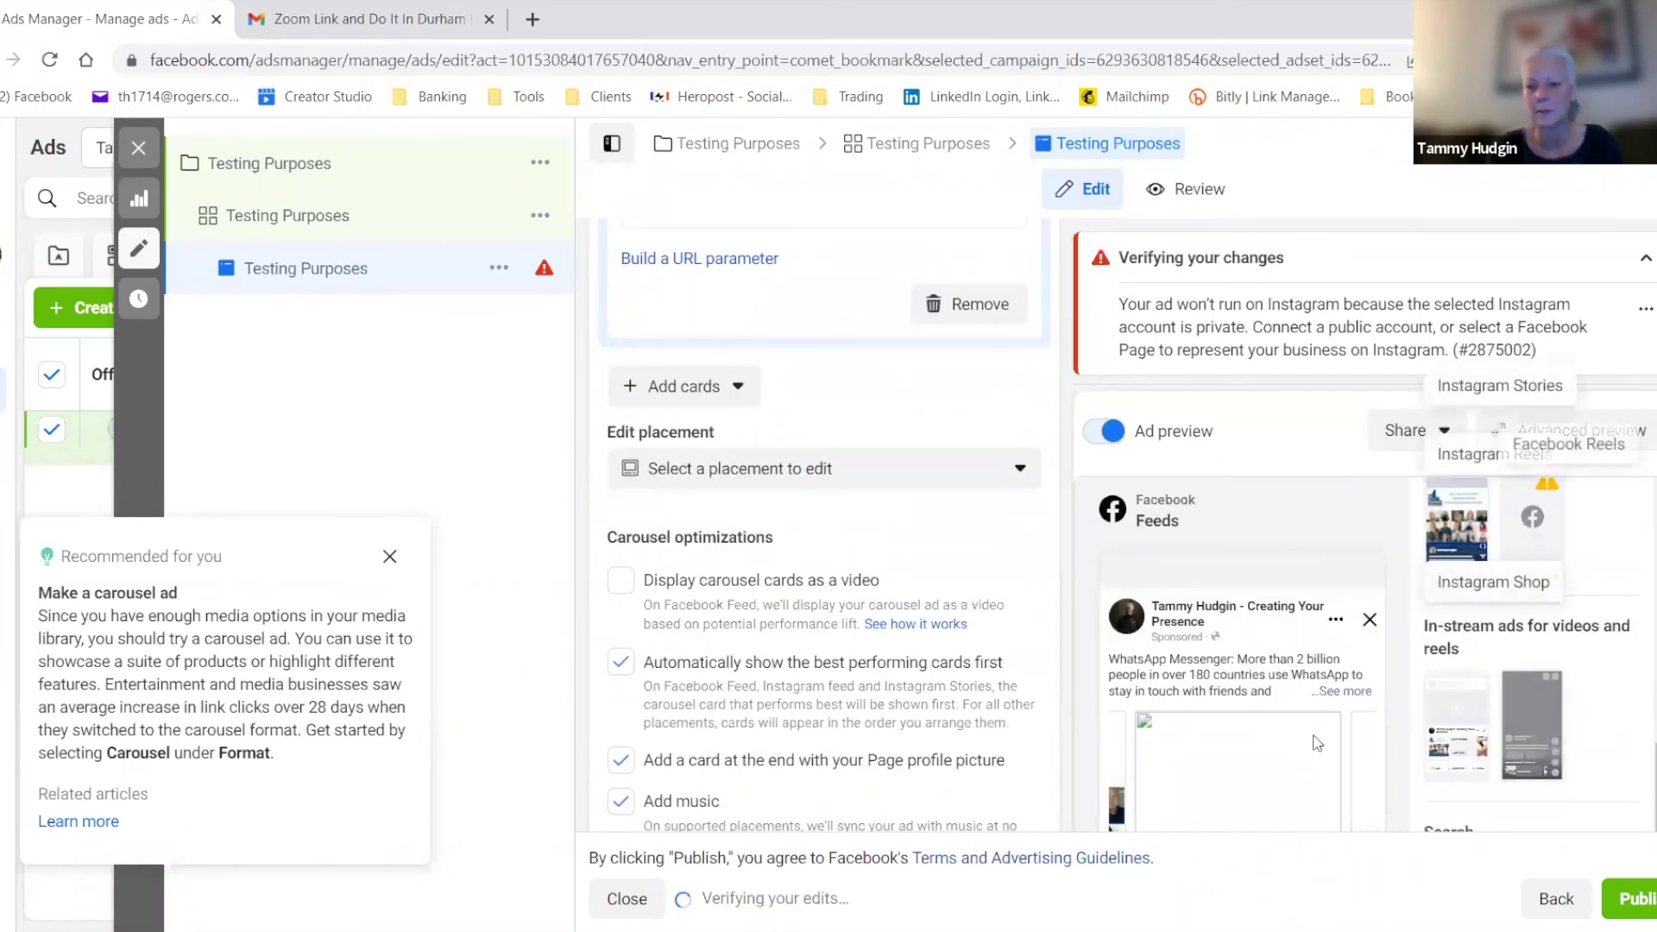
pyautogui.scroll(-5, 1316, 744)
pyautogui.scroll(-4, 1321, 805)
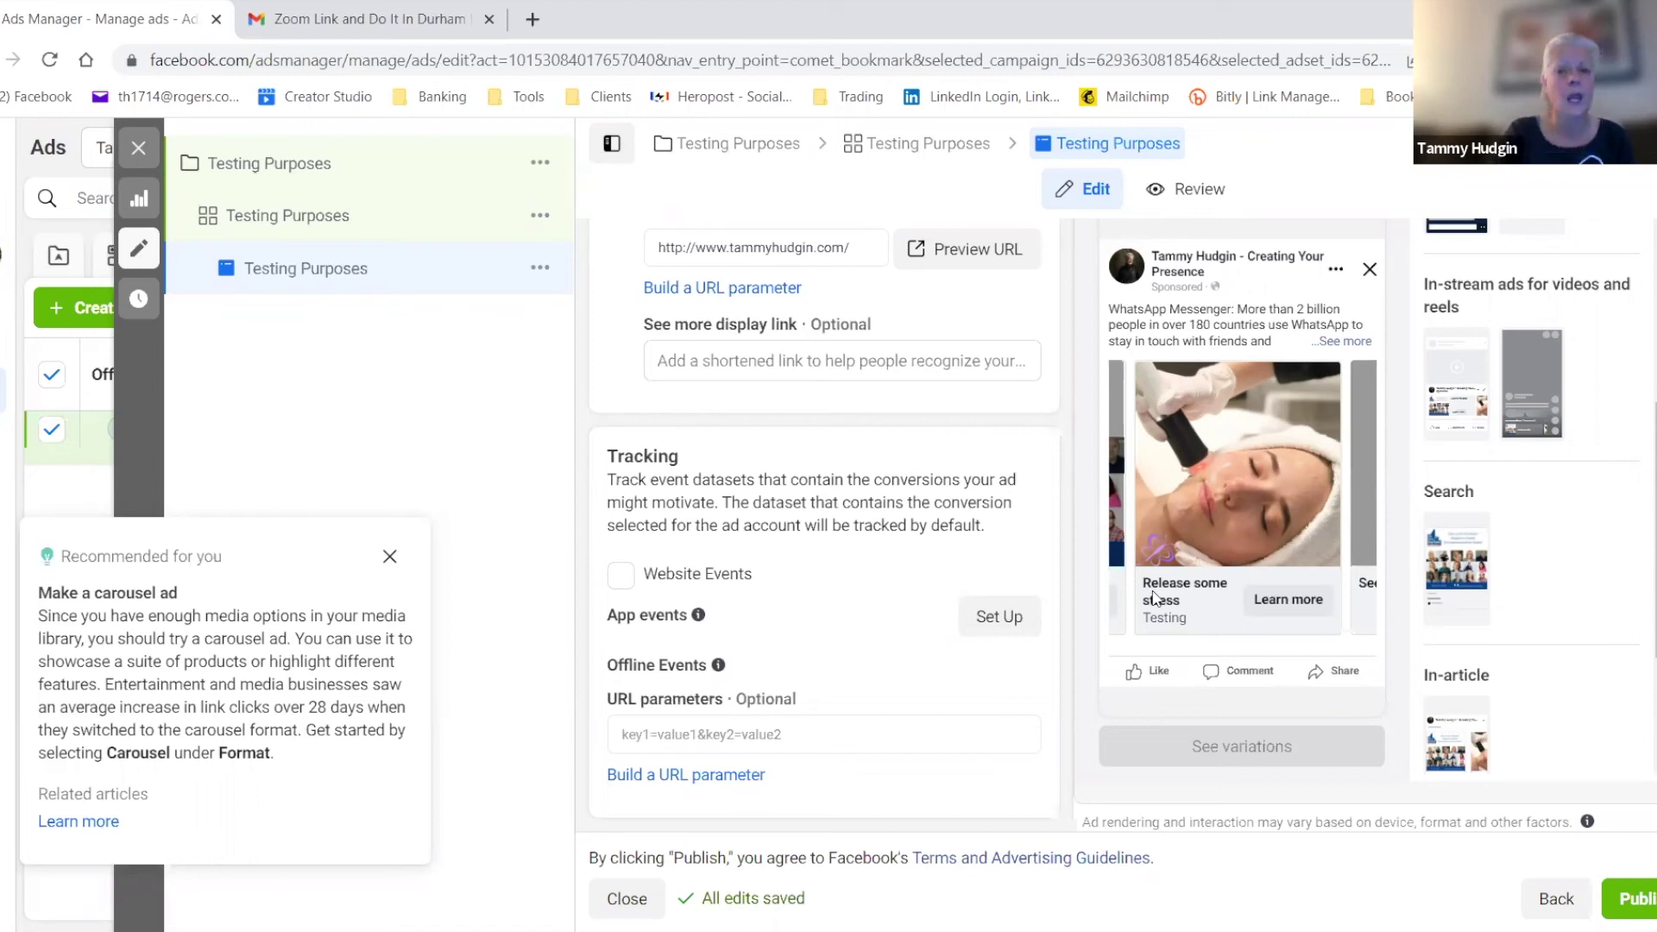
pyautogui.scroll(7, 872, 429)
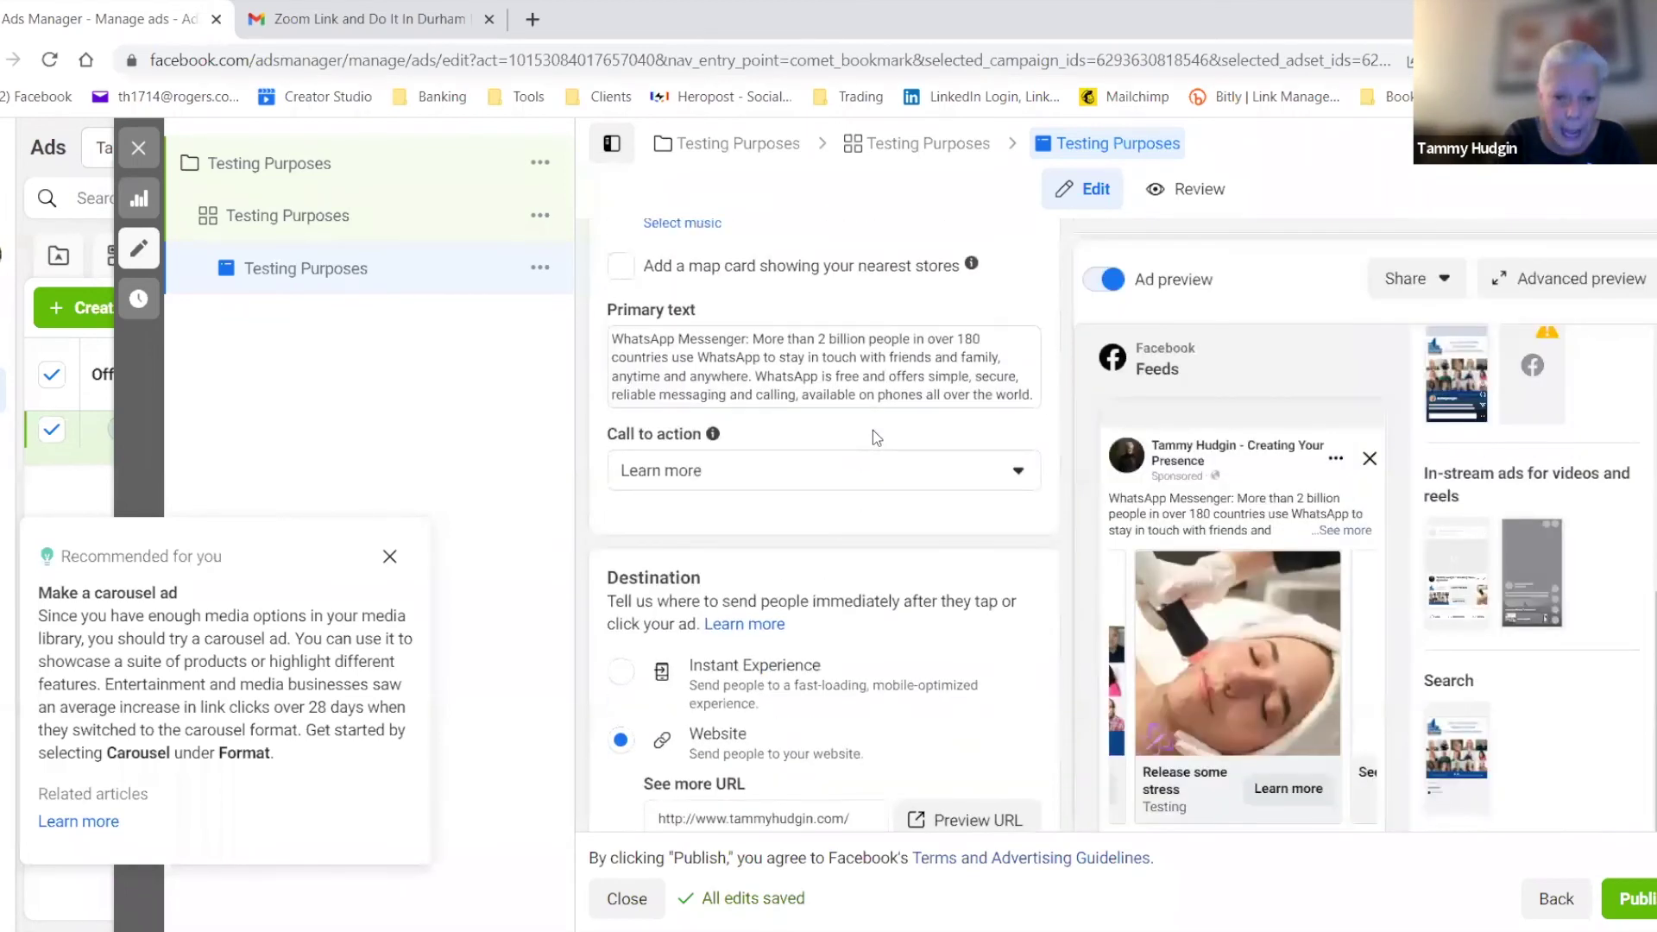
pyautogui.scroll(10, 872, 430)
pyautogui.scroll(6, 848, 350)
pyautogui.scroll(-9, 783, 428)
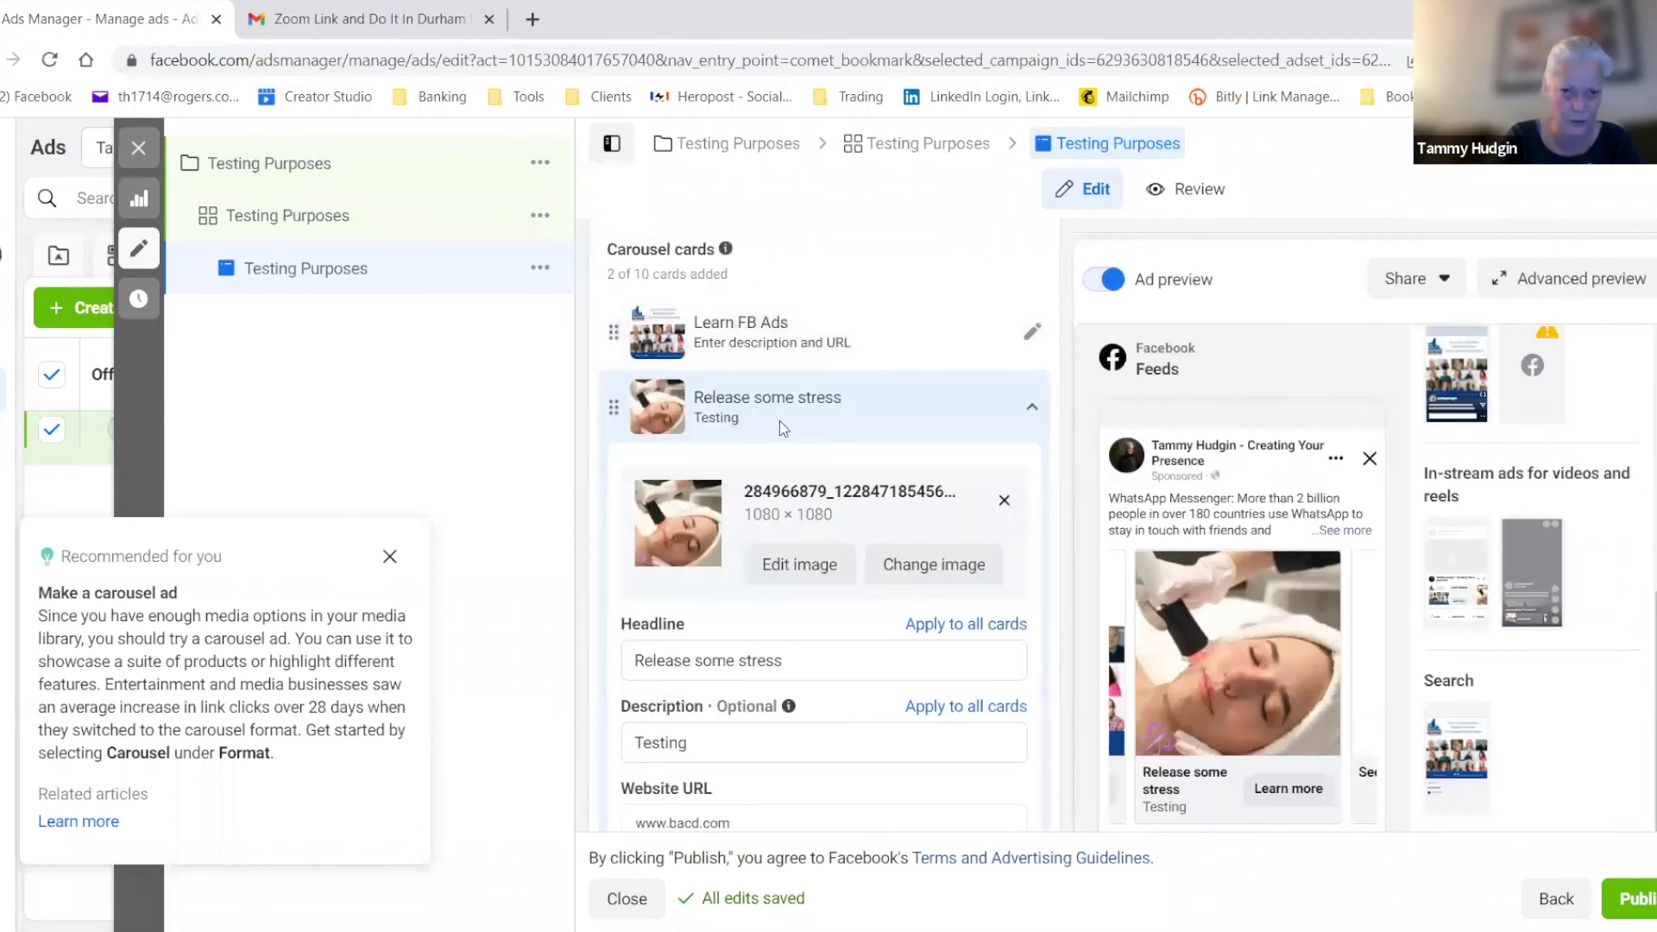
pyautogui.scroll(-5, 779, 421)
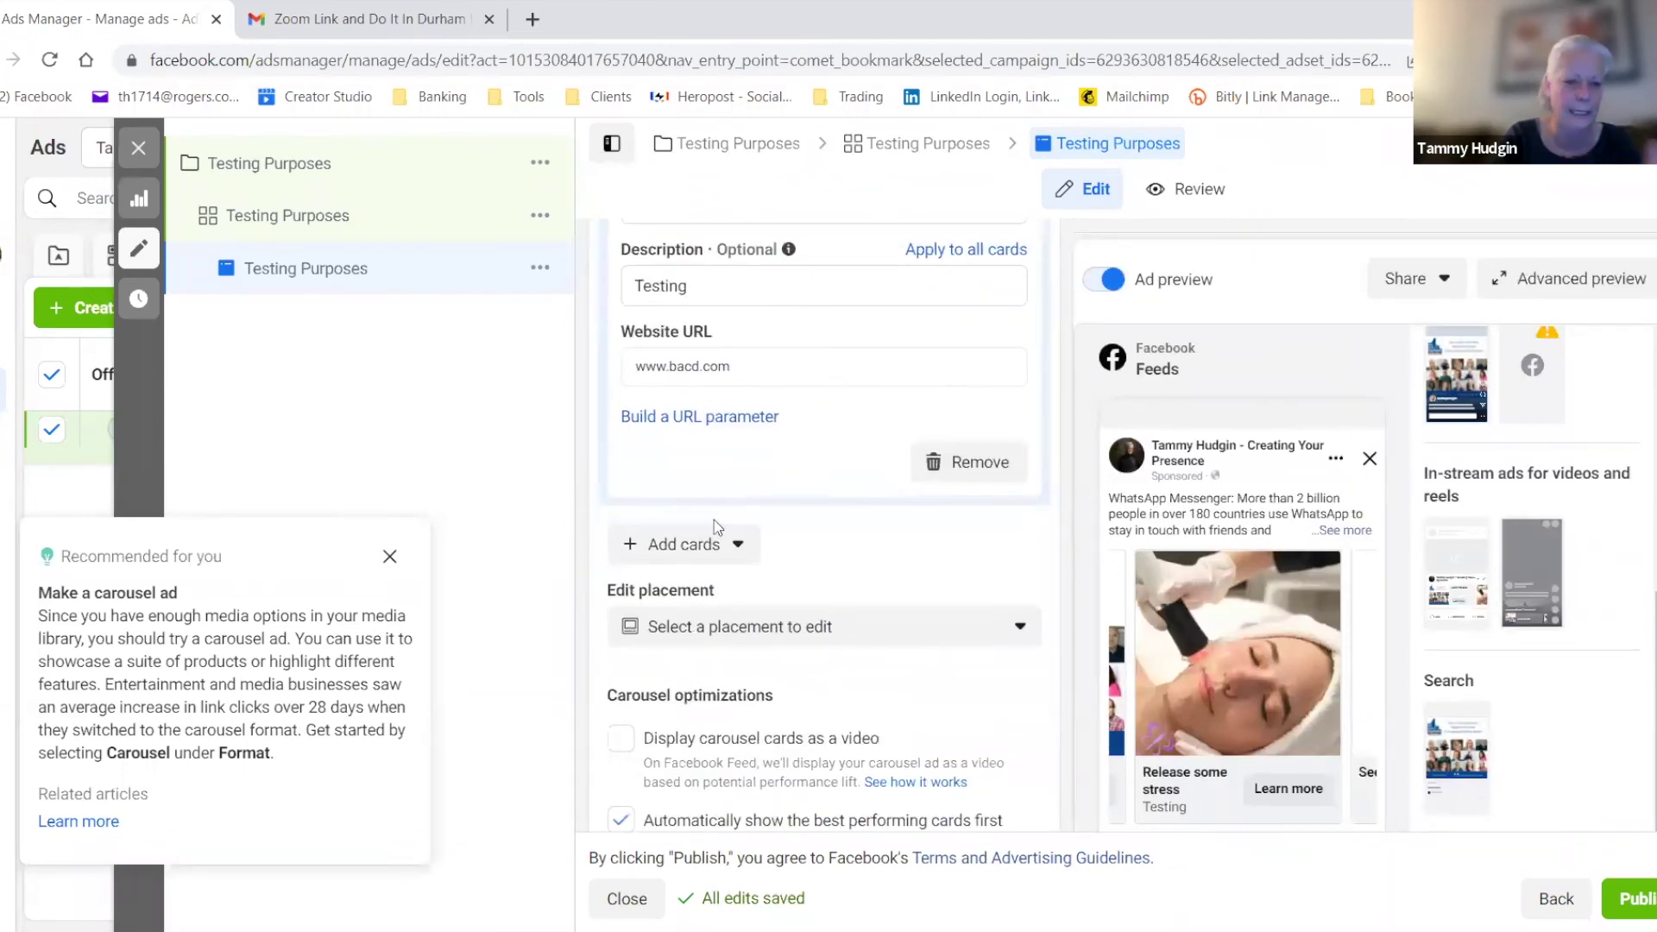
pyautogui.scroll(-5, 712, 571)
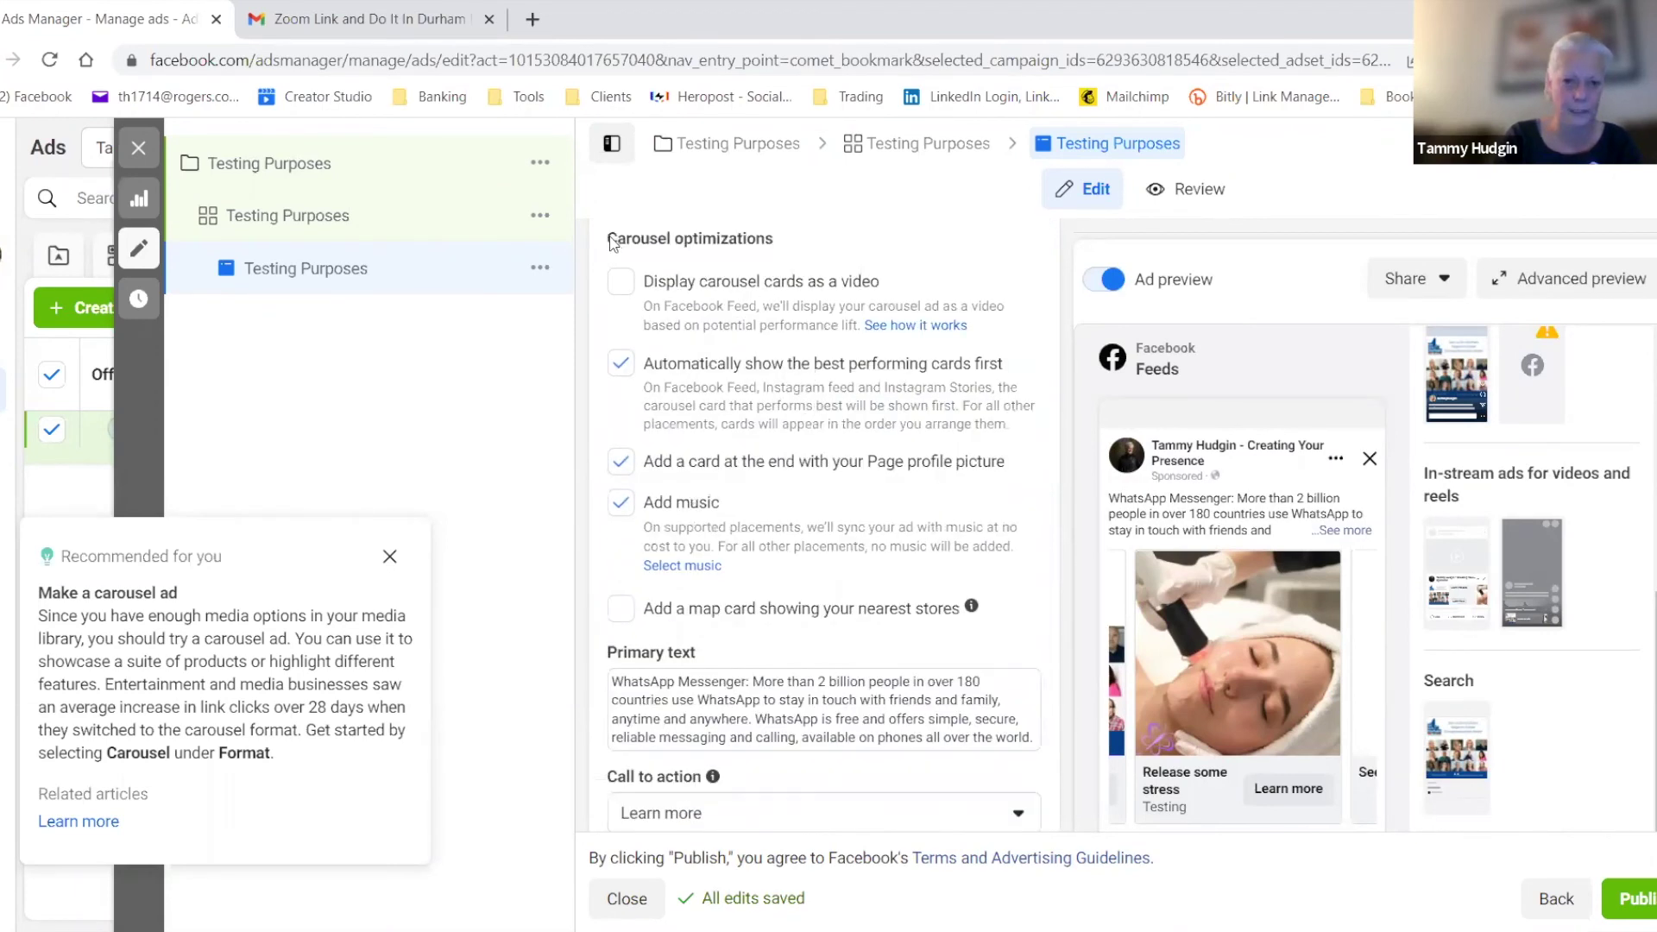
pyautogui.scroll(3, 806, 373)
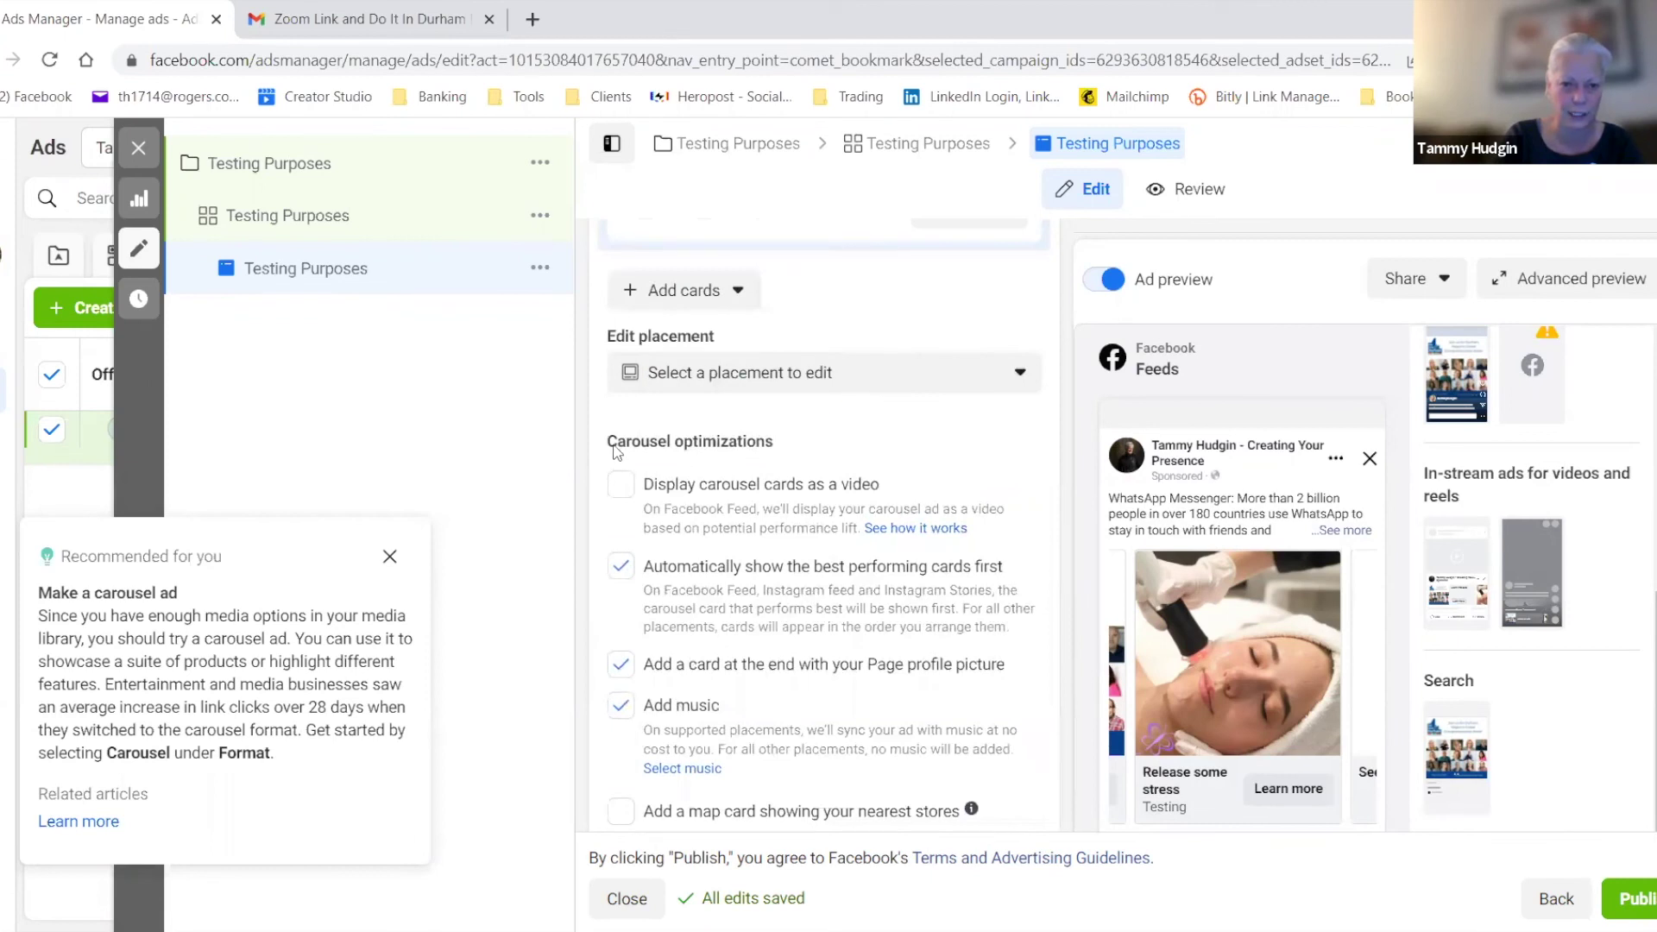
pyautogui.moveTo(616, 442); pyautogui.dragTo(806, 442)
pyautogui.scroll(-1, 881, 468)
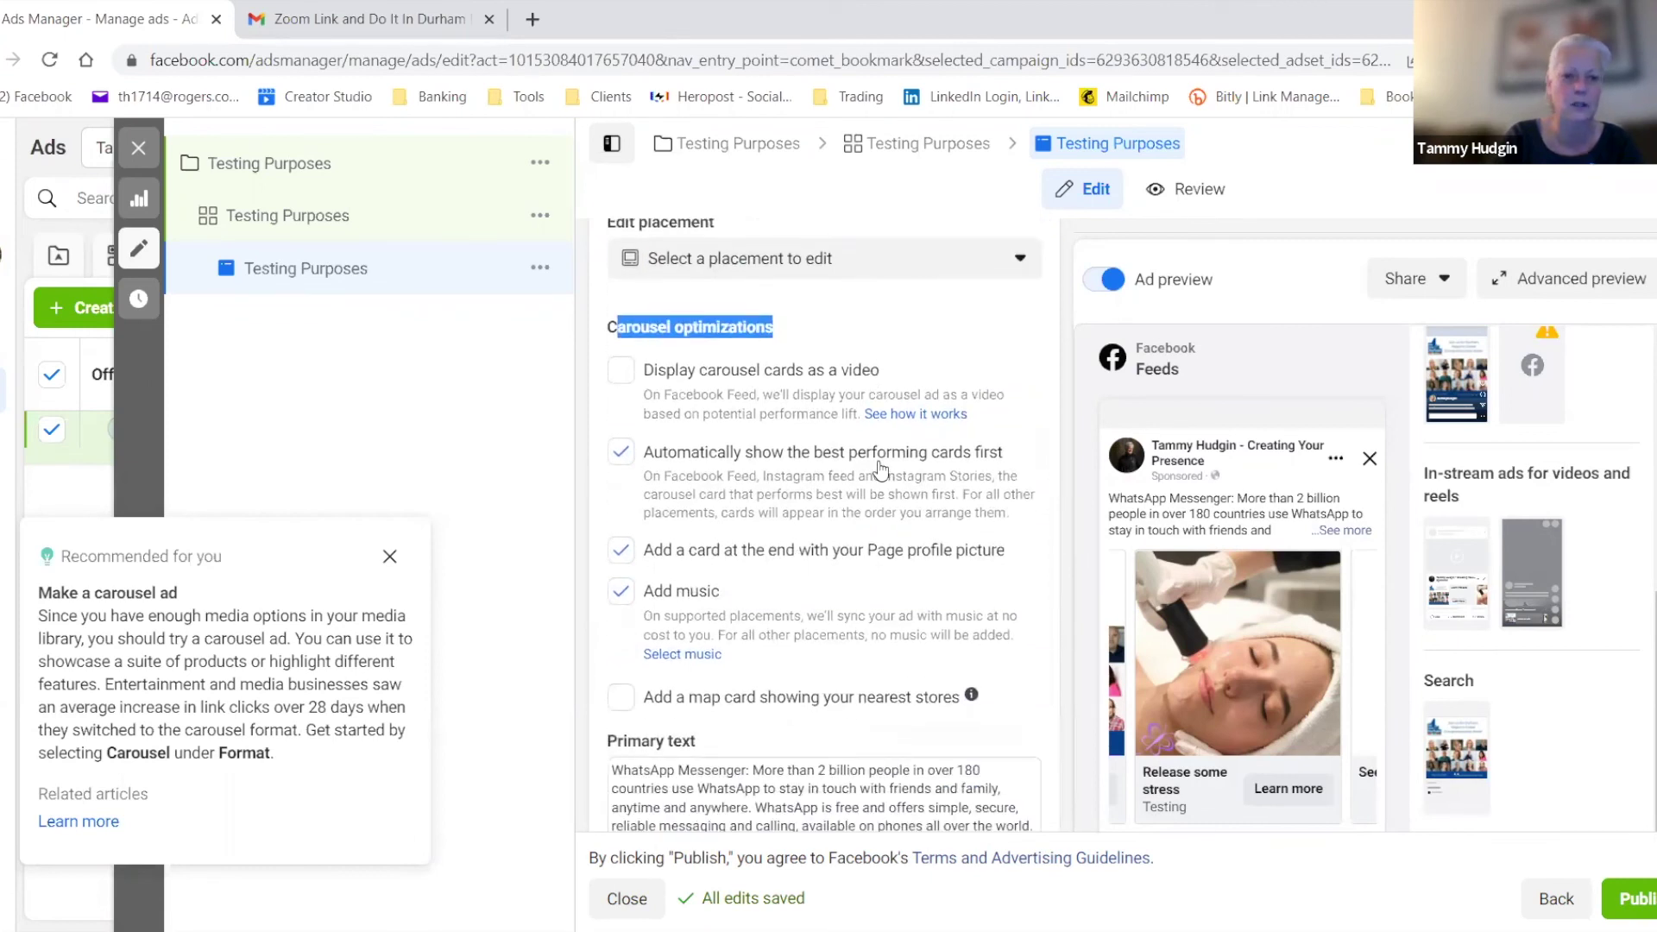
pyautogui.scroll(-1, 880, 473)
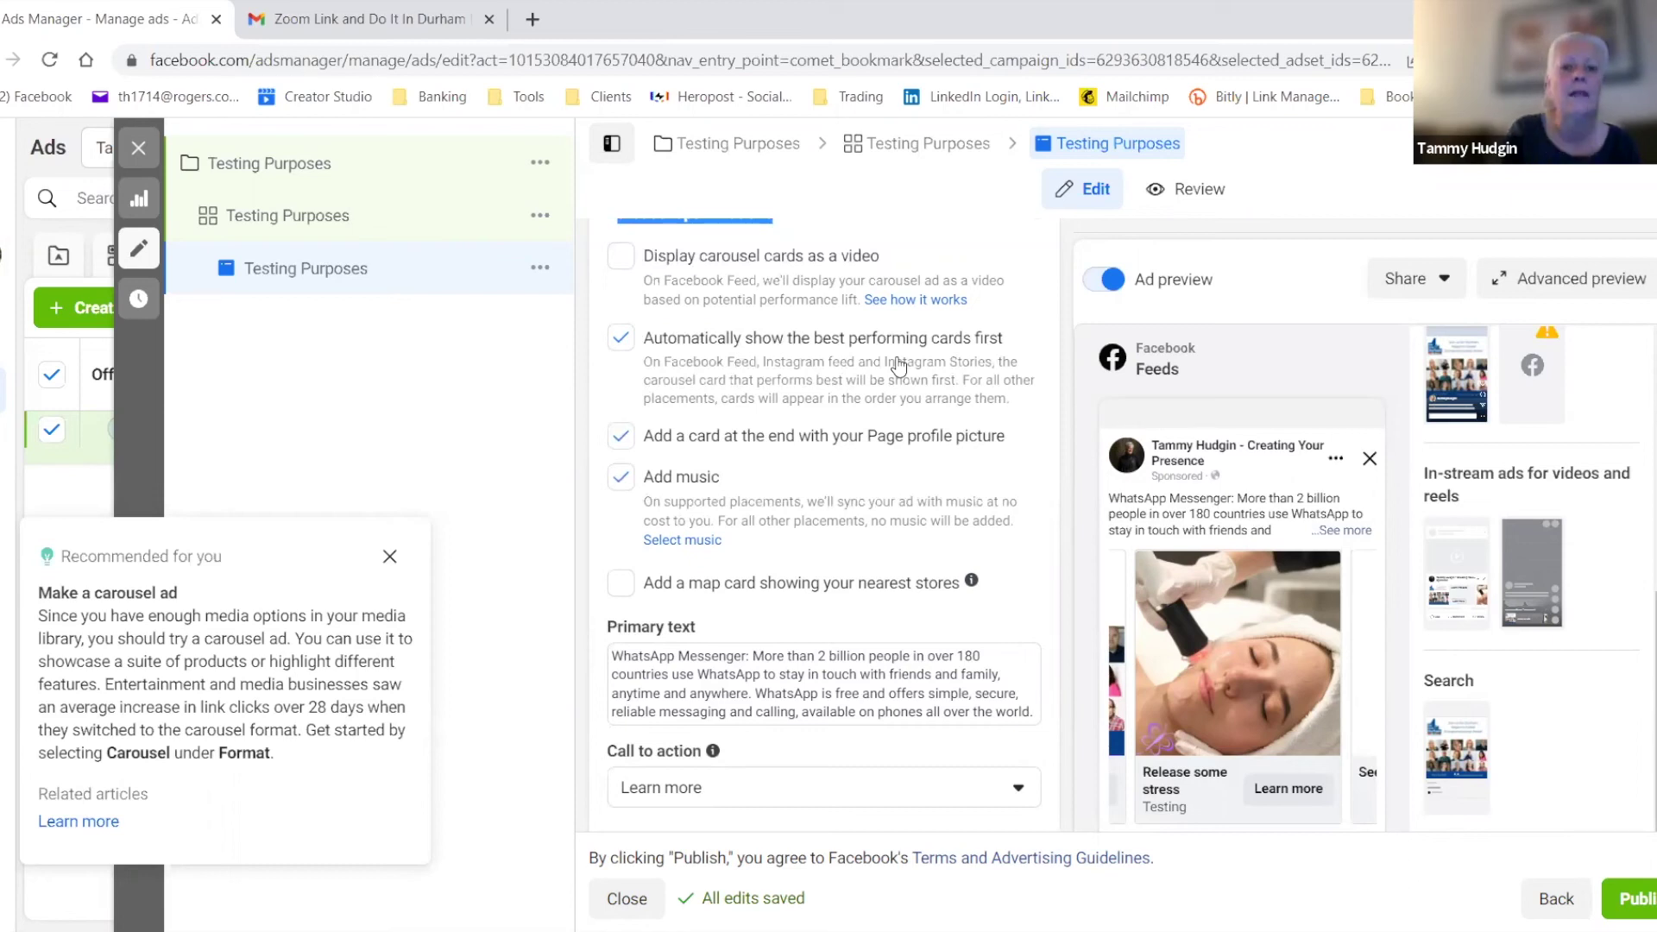
# Turn off best-performing-cards-first, the profile picture end card, music and the nearest-stores map card
pyautogui.click(620, 337)
pyautogui.click(620, 337)
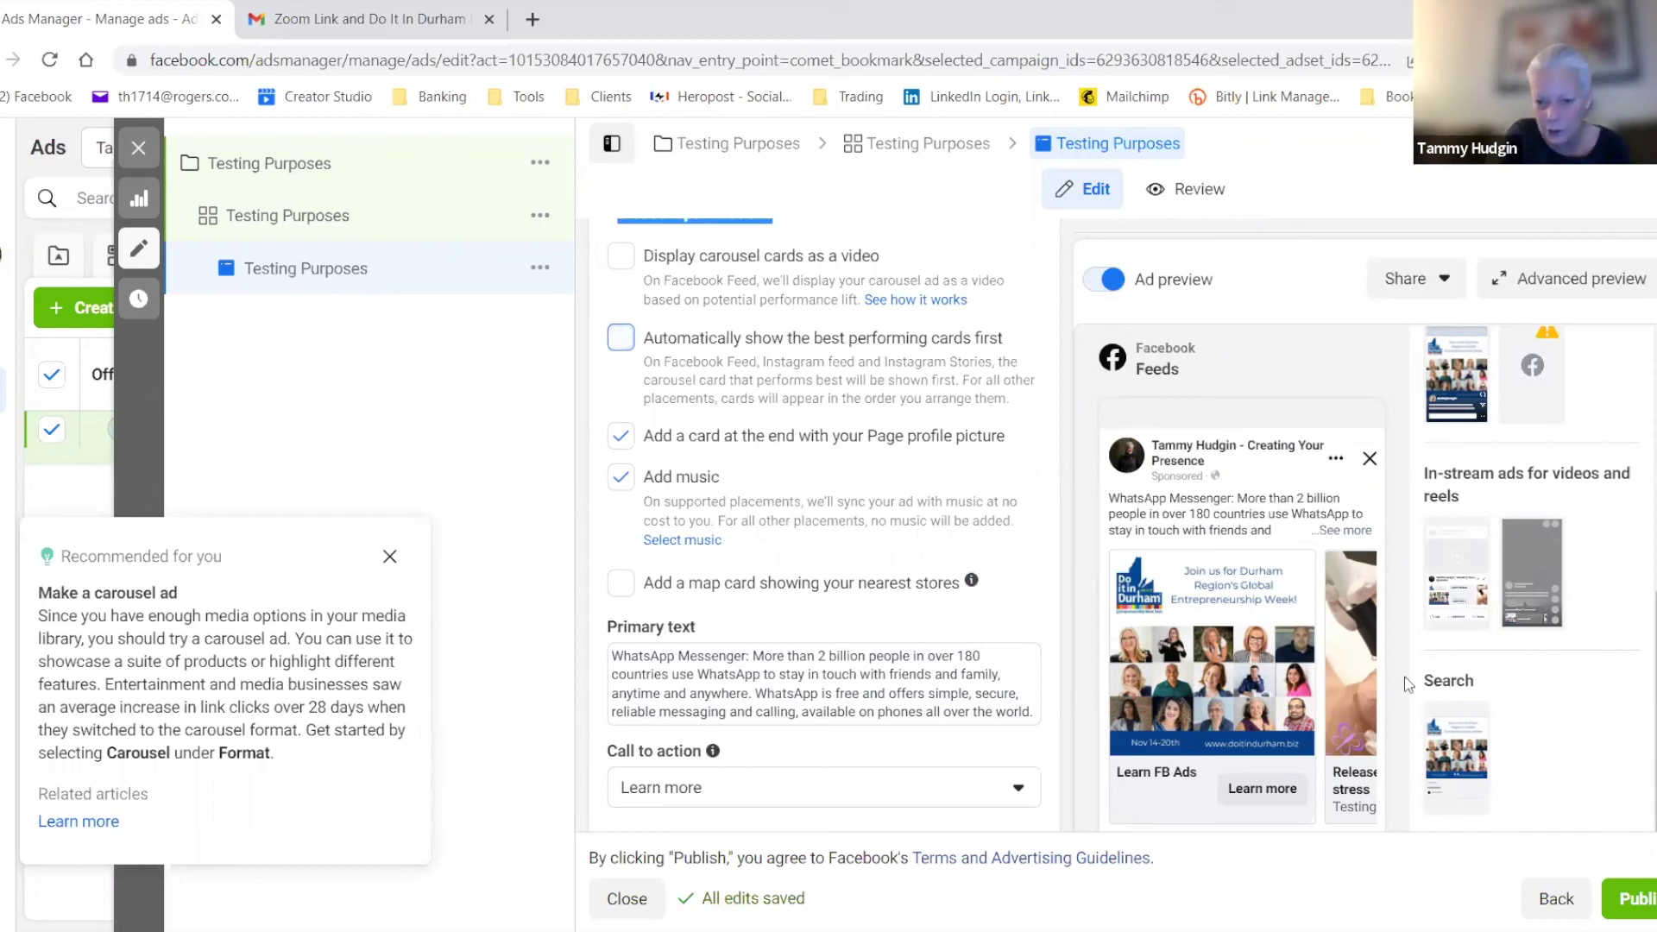
pyautogui.click(1364, 710)
pyautogui.click(1363, 709)
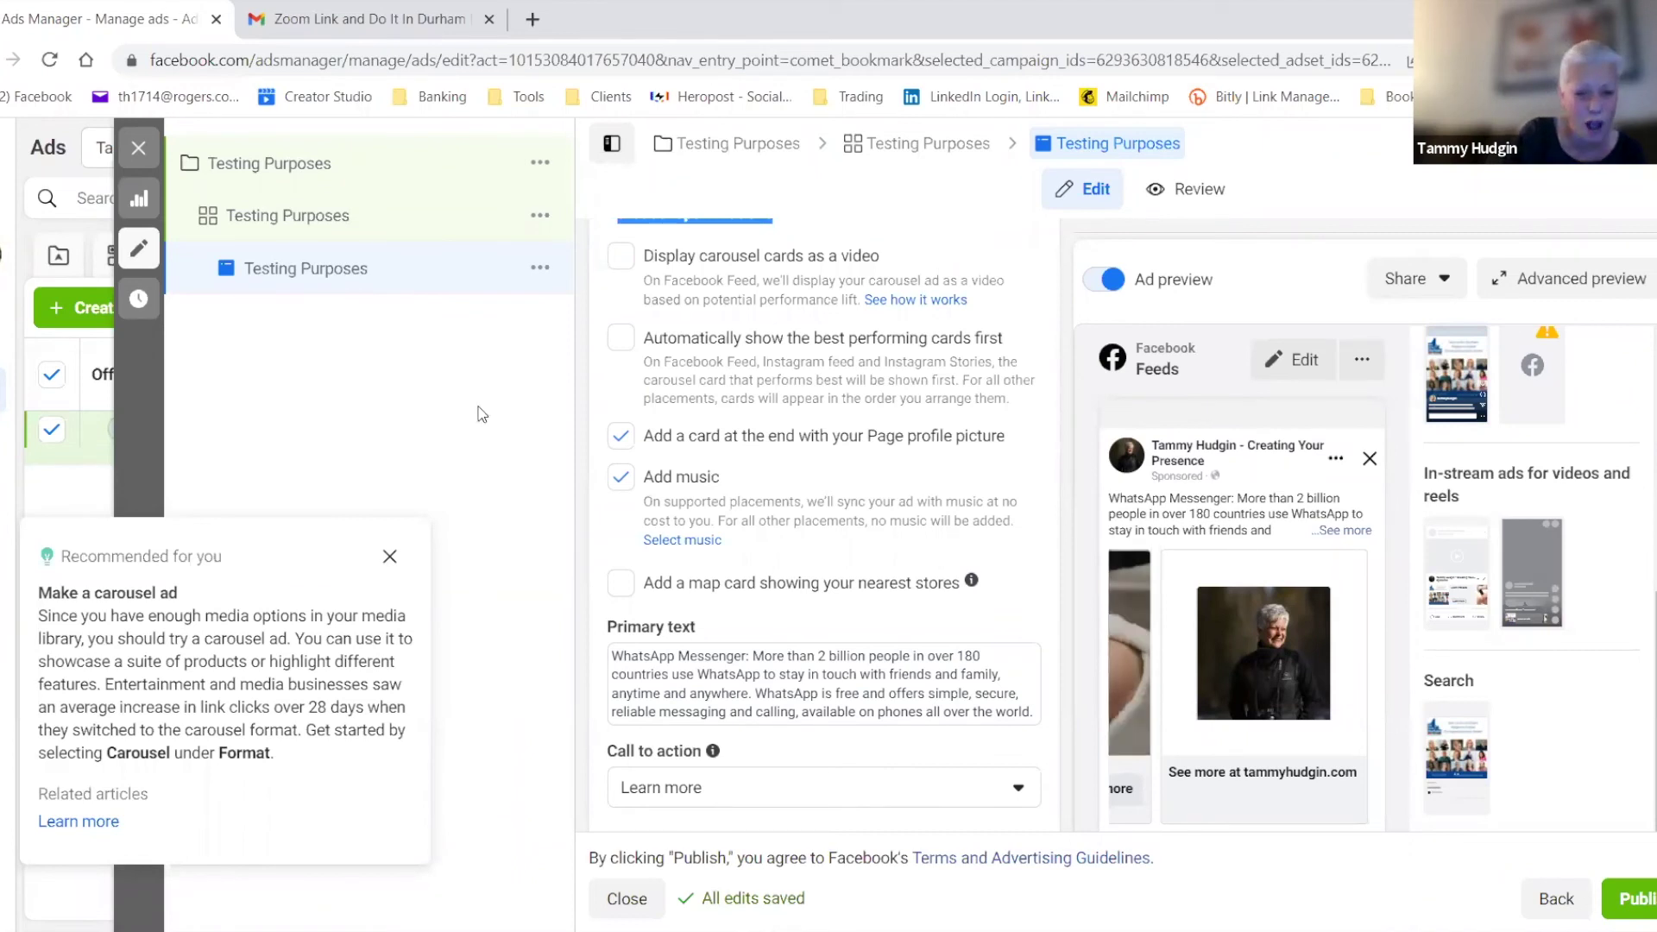
pyautogui.click(621, 436)
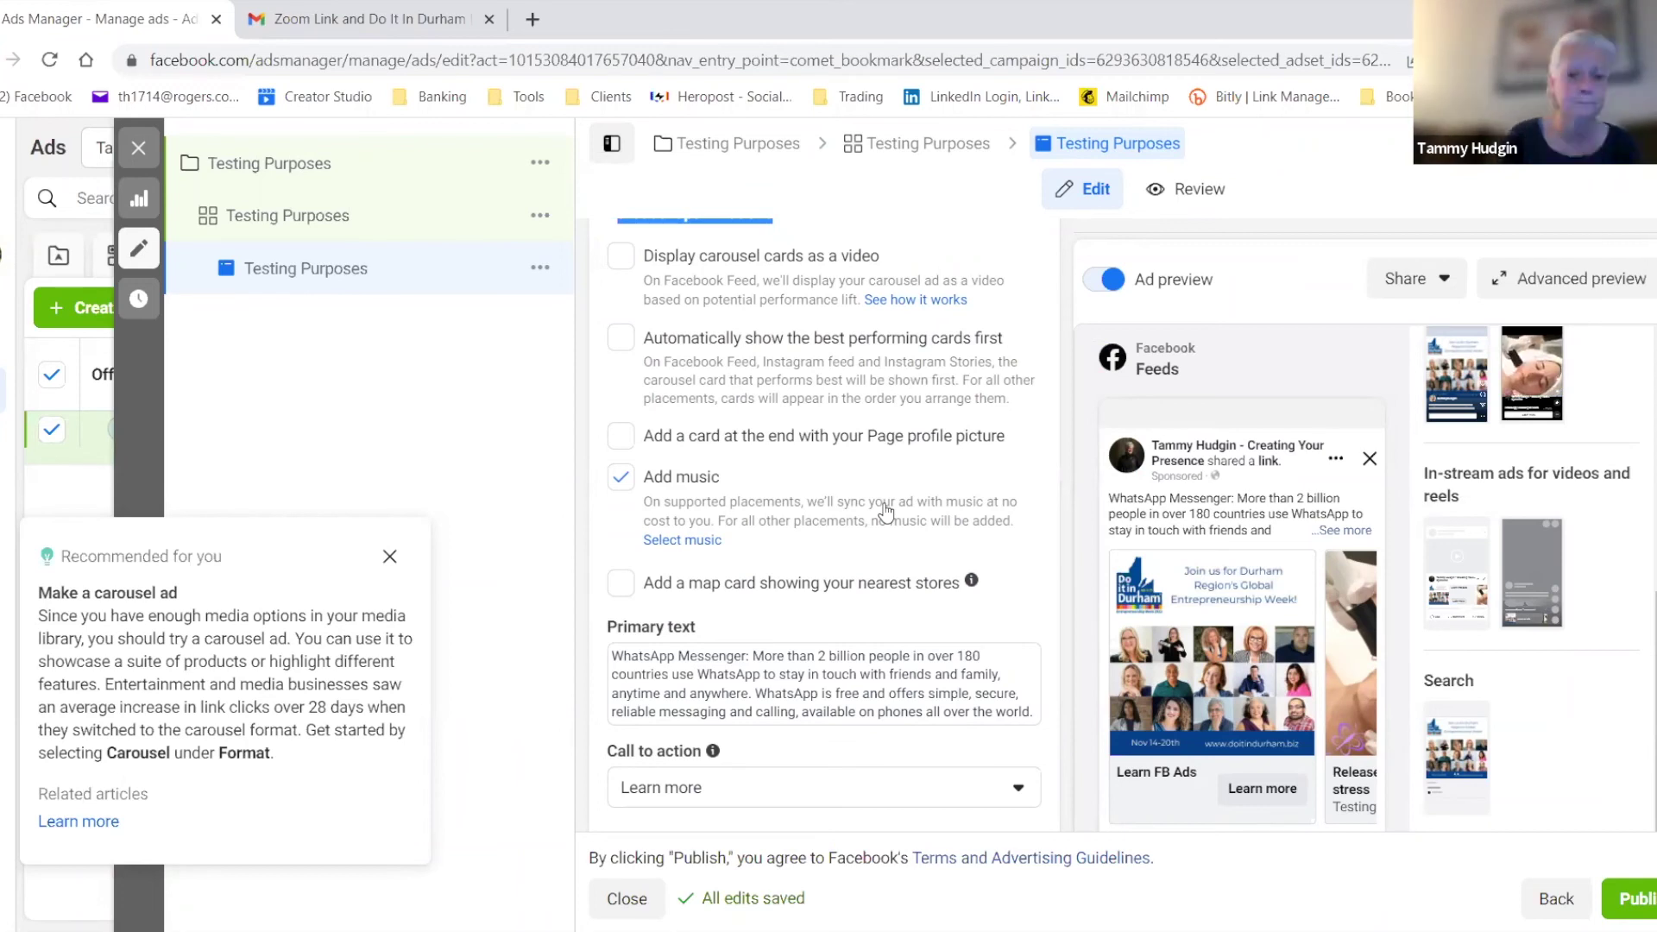
pyautogui.click(621, 477)
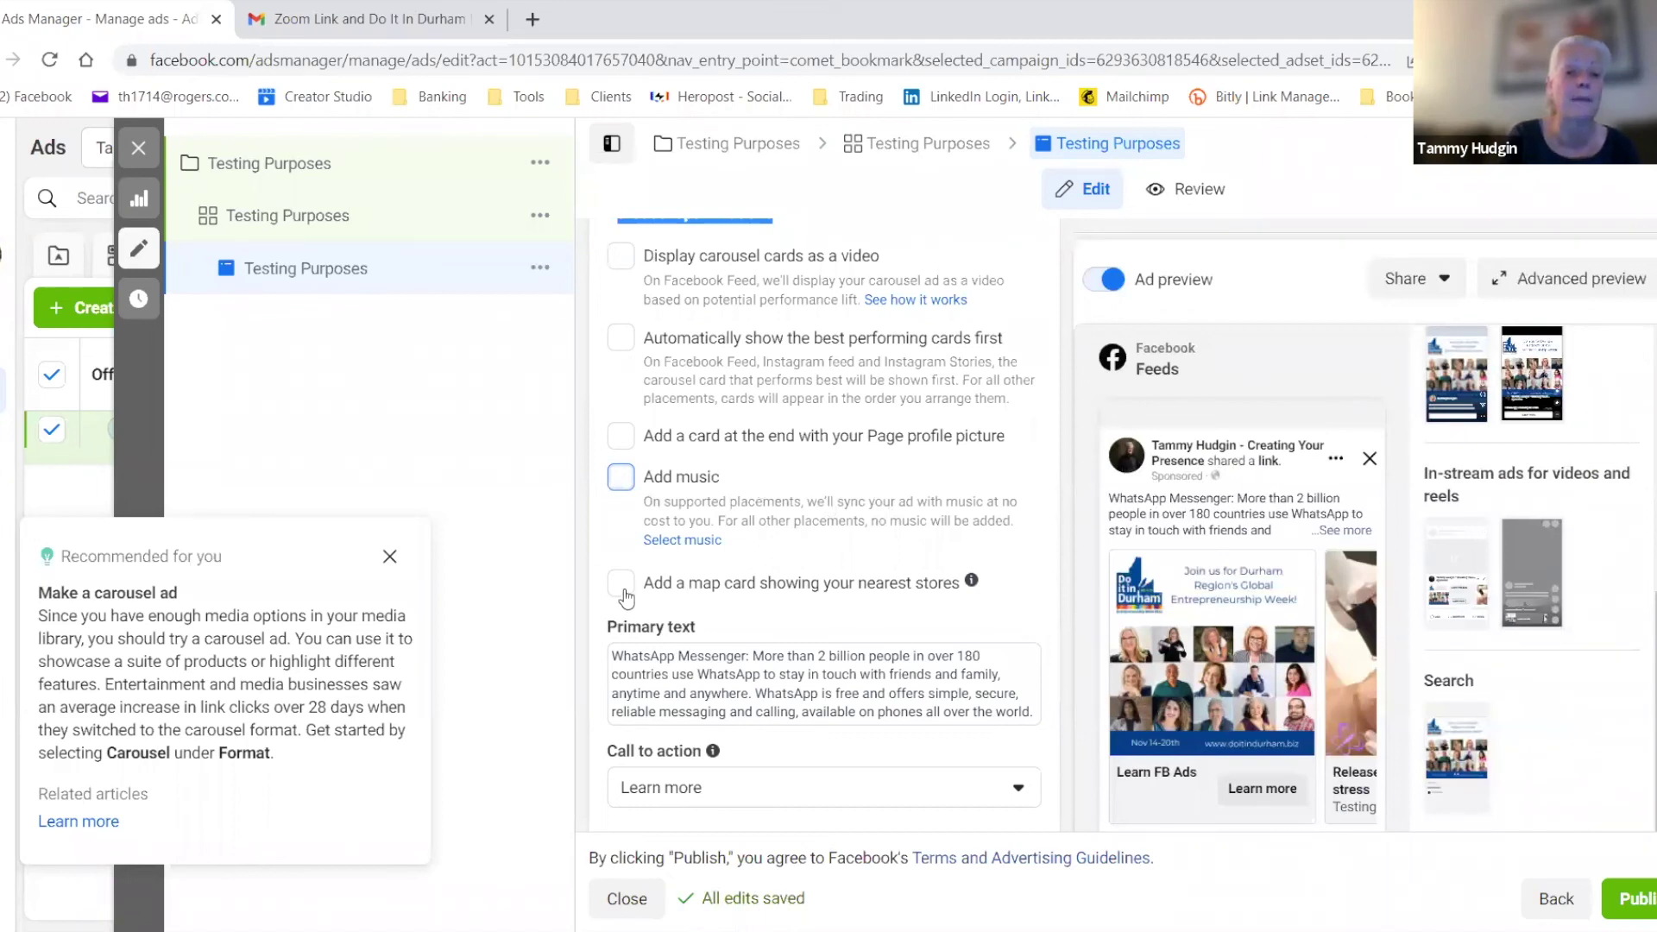
pyautogui.click(756, 586)
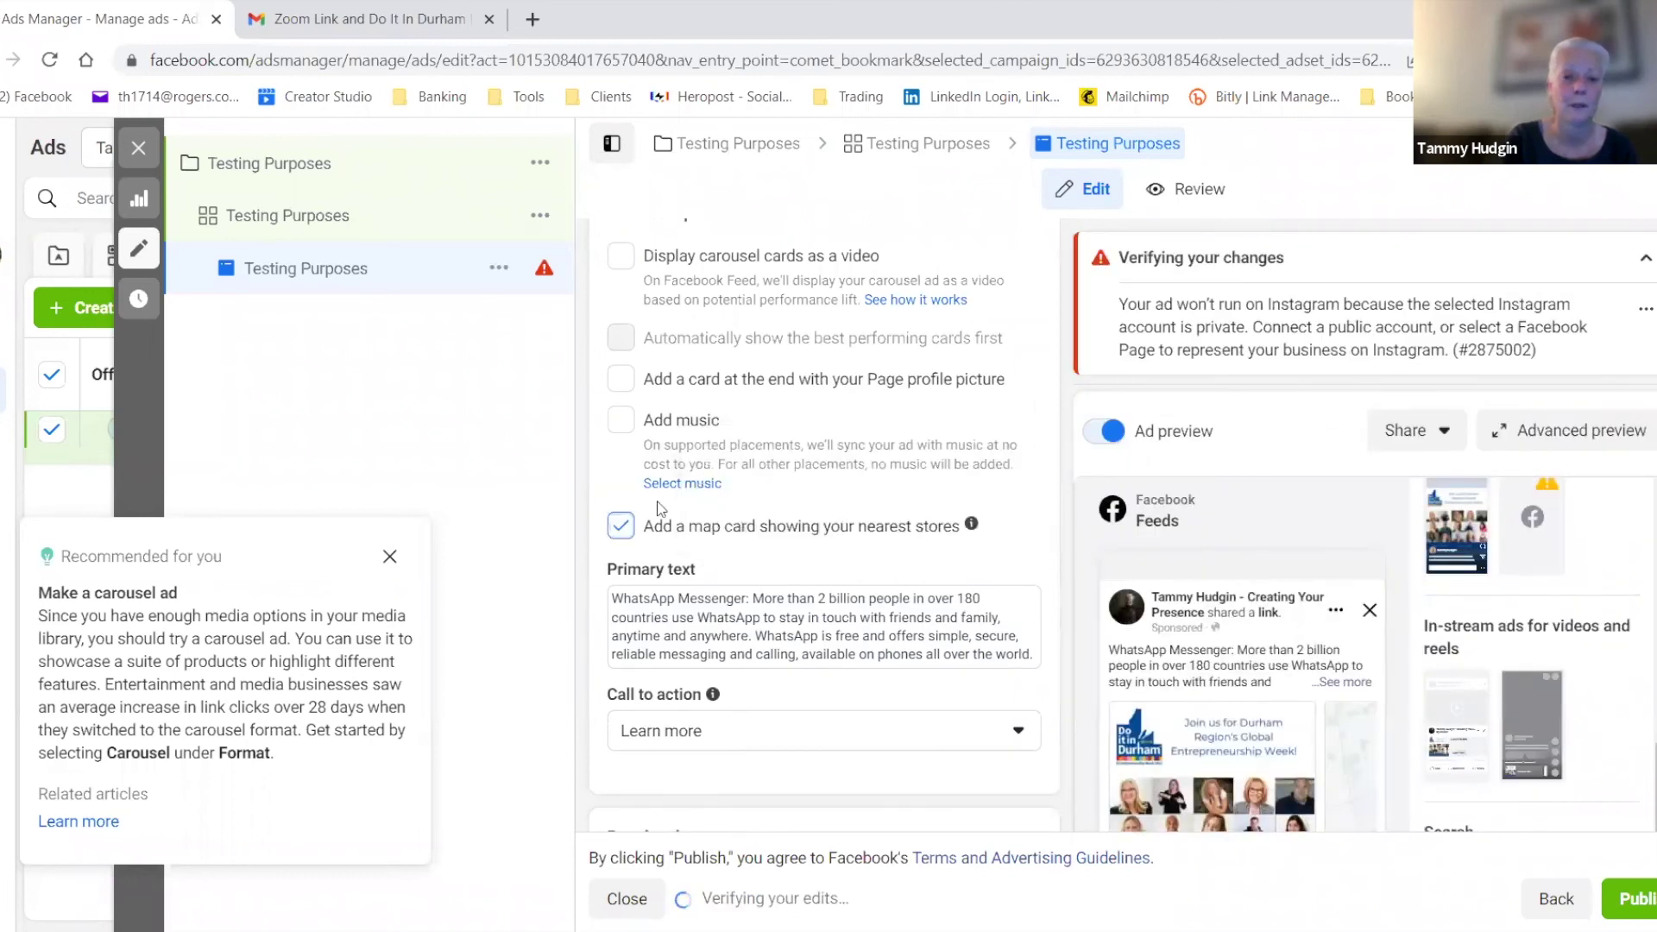
pyautogui.click(751, 535)
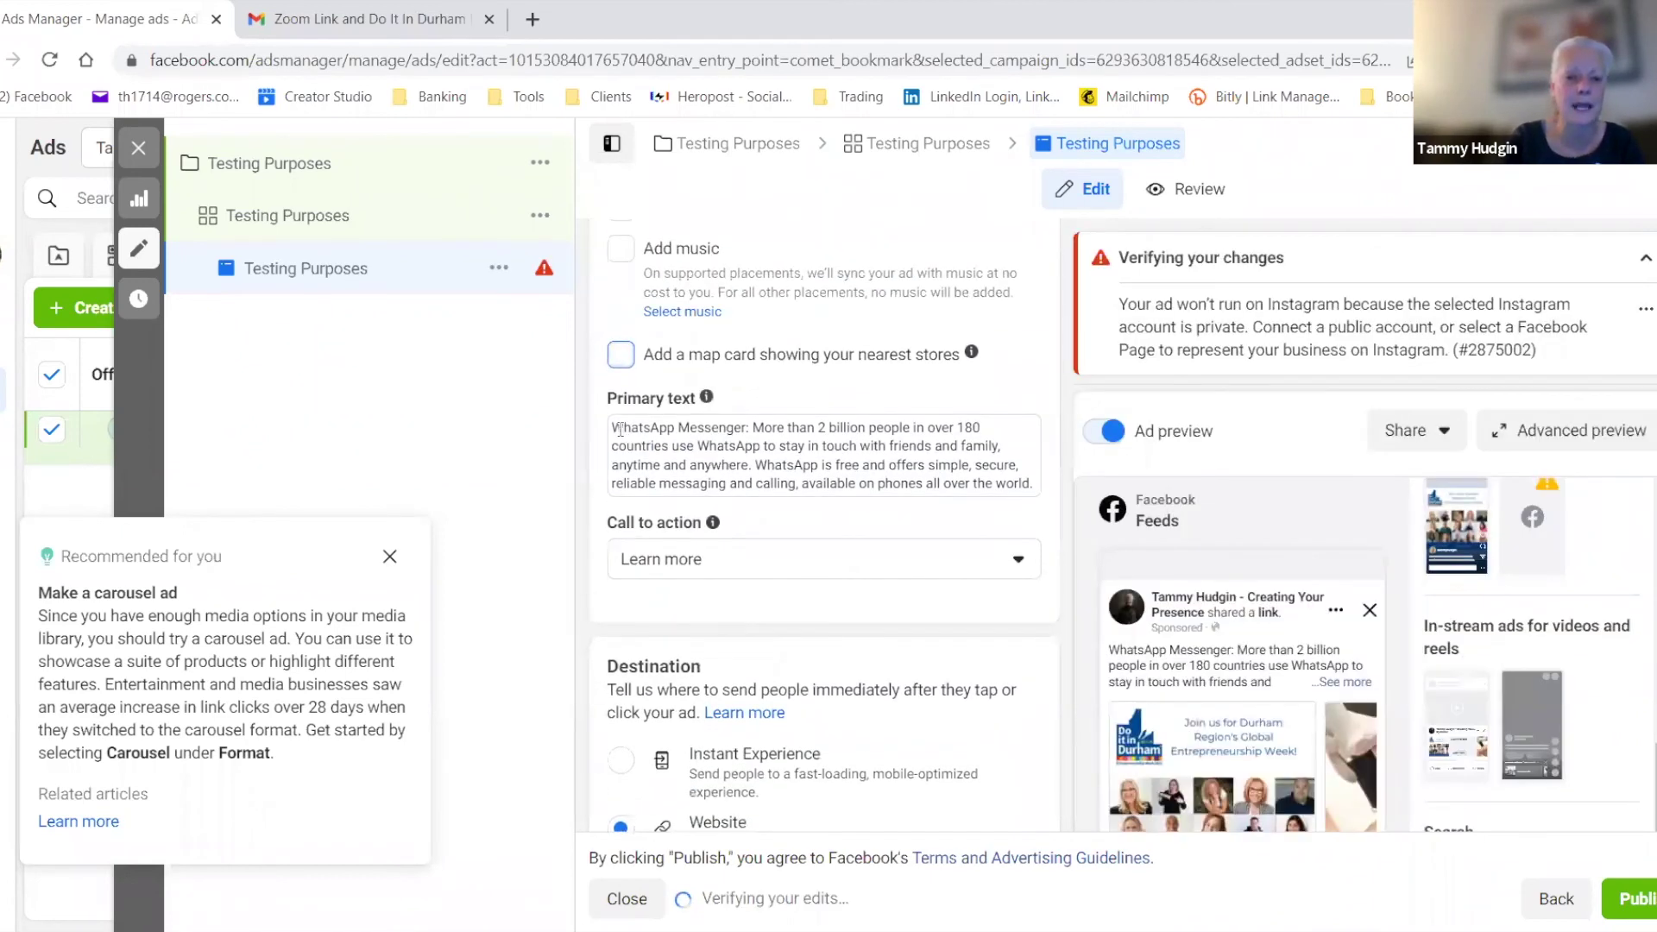
# Clear the existing primary text and type six lines of placeholder text in its place
pyautogui.tripleClick(906, 470)
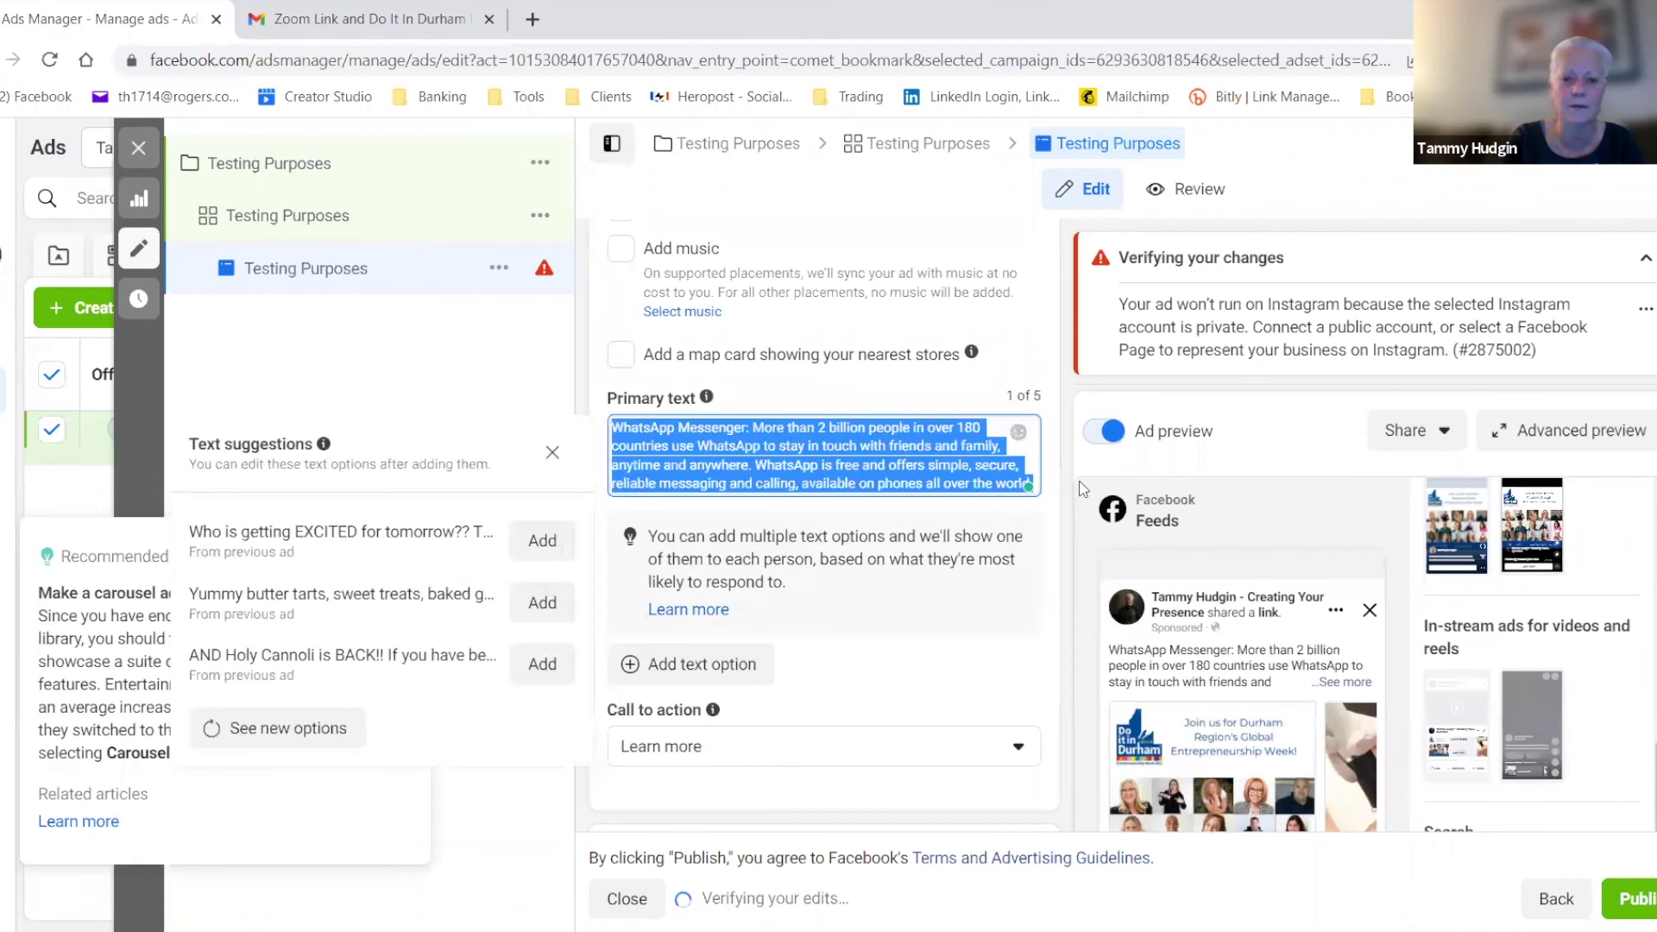
pyautogui.press('BackSpace')
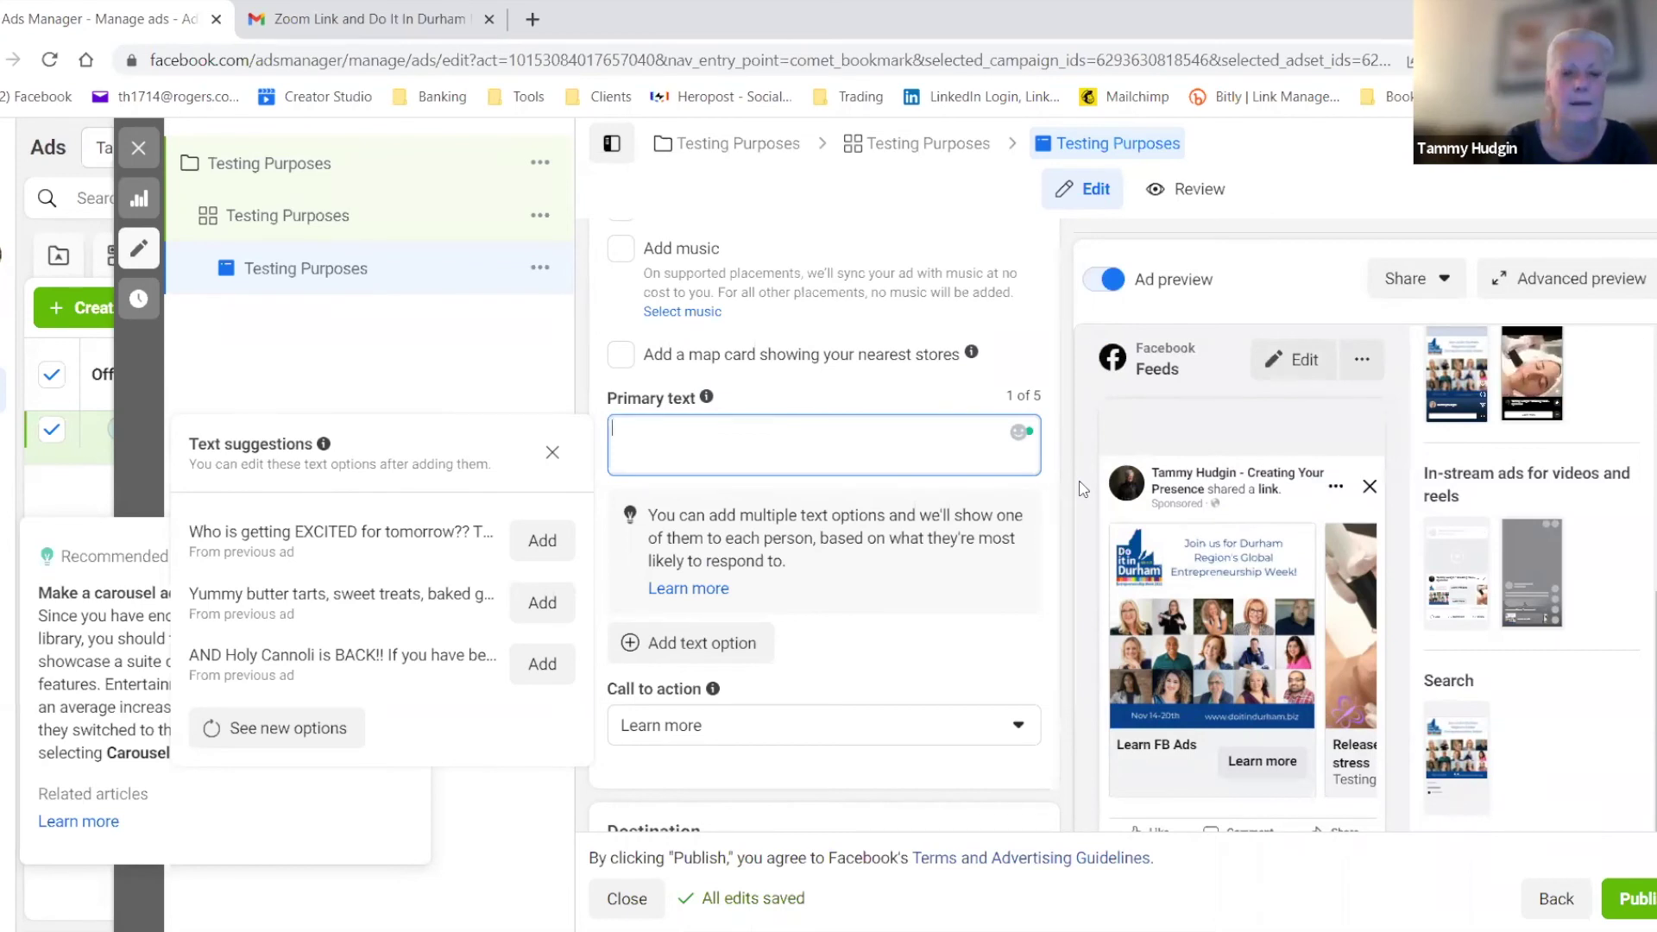
pyautogui.write('teatkdlfja;lksdjf;laksdjf;l')
pyautogui.press('Return')
pyautogui.write('flkajf;laksdjfl;asdkjf;la')
pyautogui.press('Return')
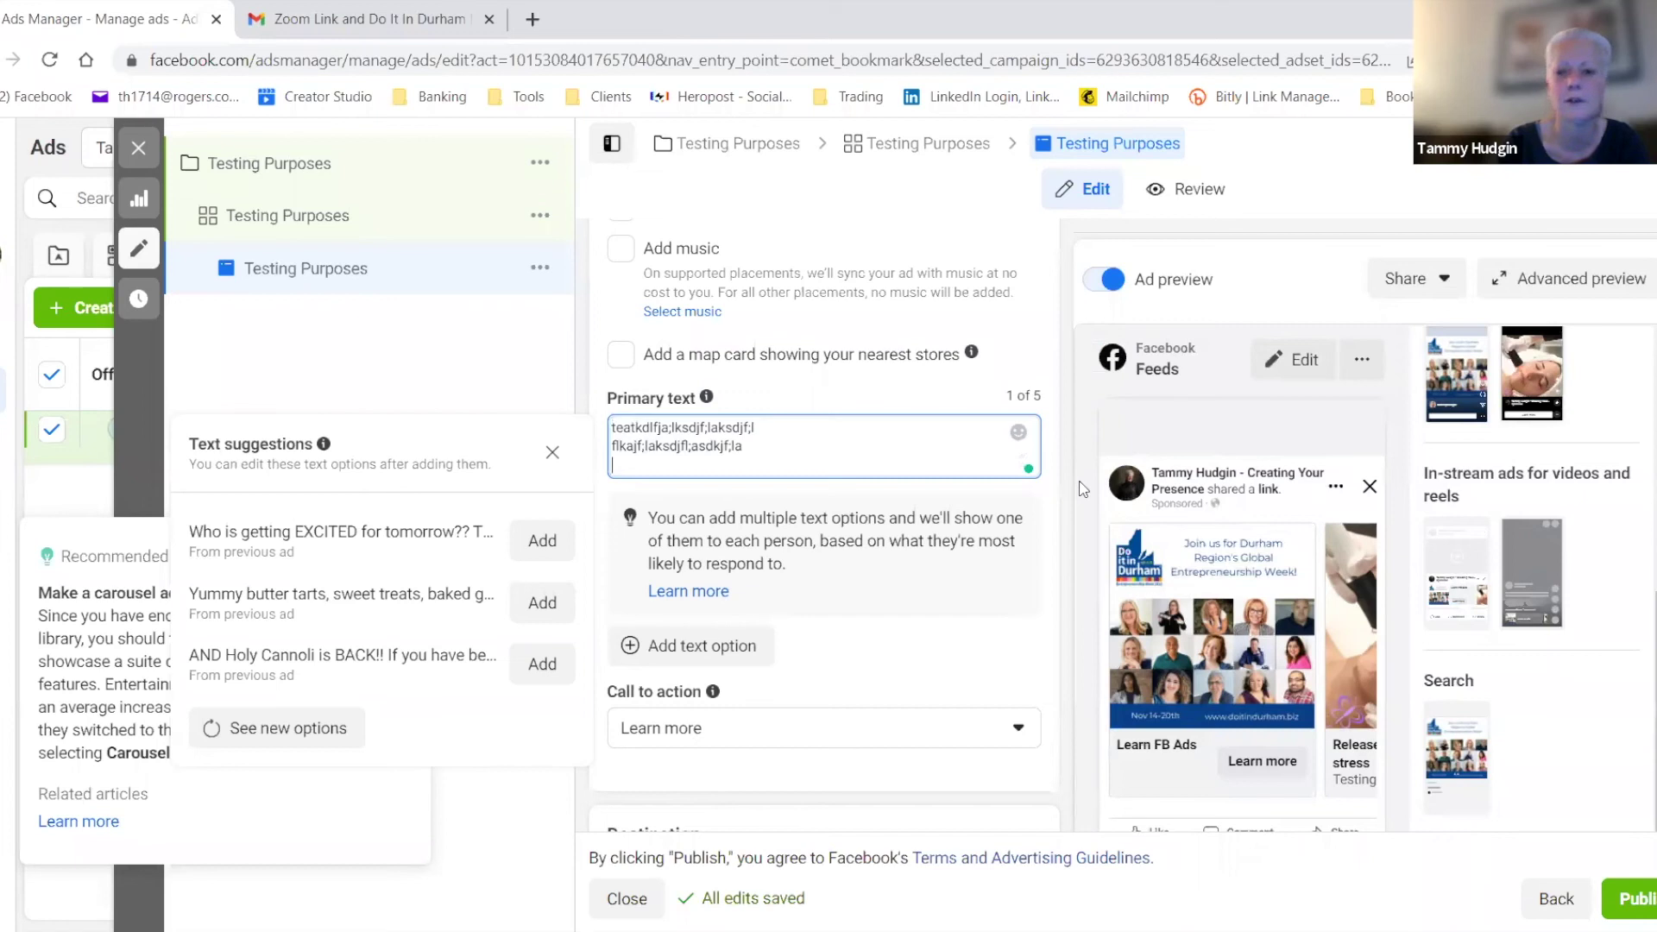
pyautogui.write('alskdfj;ladskj;laskdjf;lasdj')
pyautogui.press('Return')
pyautogui.write('dfj;ladskjf;laksjdfl;asjdf;')
pyautogui.press('Return')
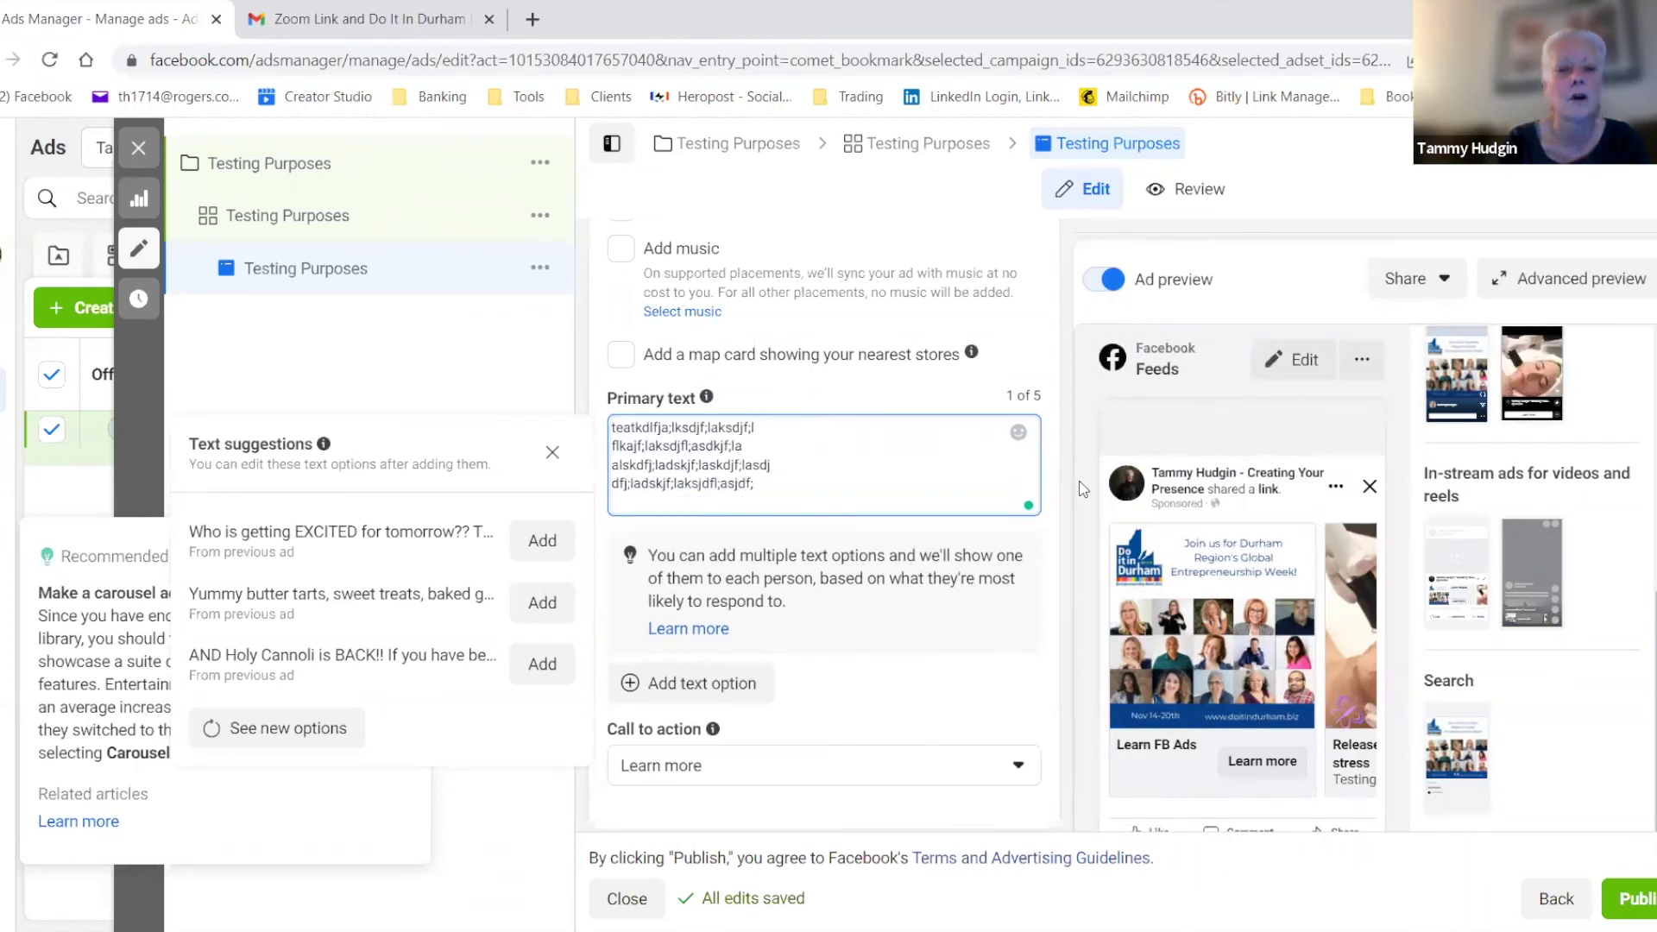
pyautogui.write('lkafsdjflaskjdflasdjf;lskjd')
pyautogui.press('Return')
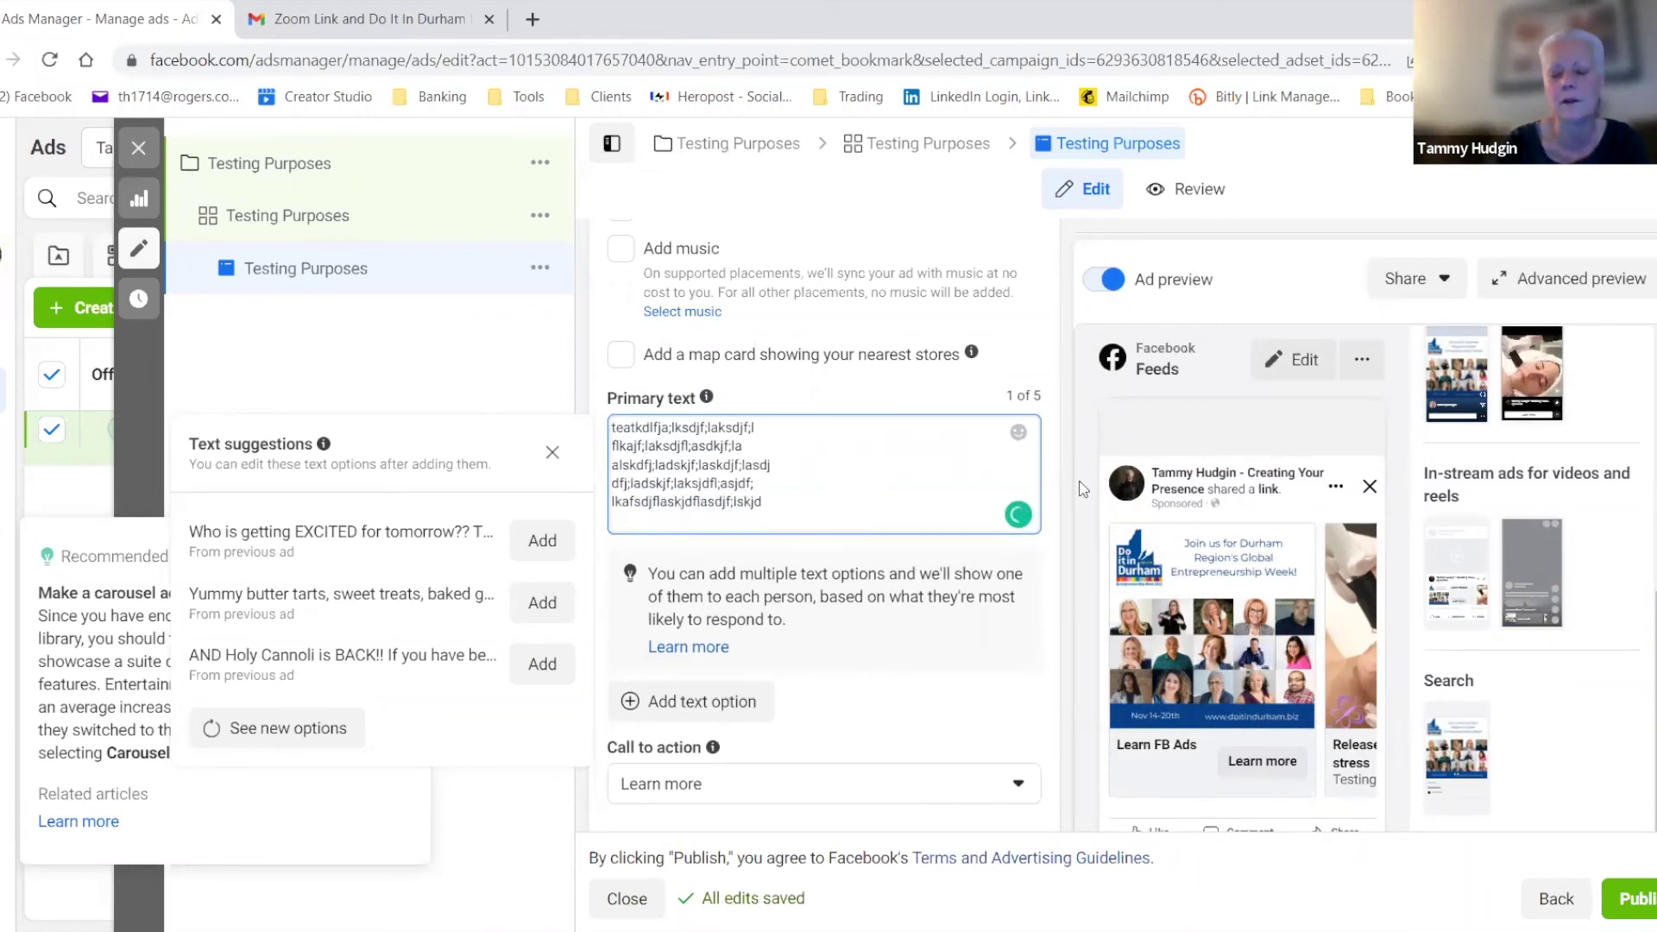
pyautogui.write('jlkajdfljas;klsdaf')
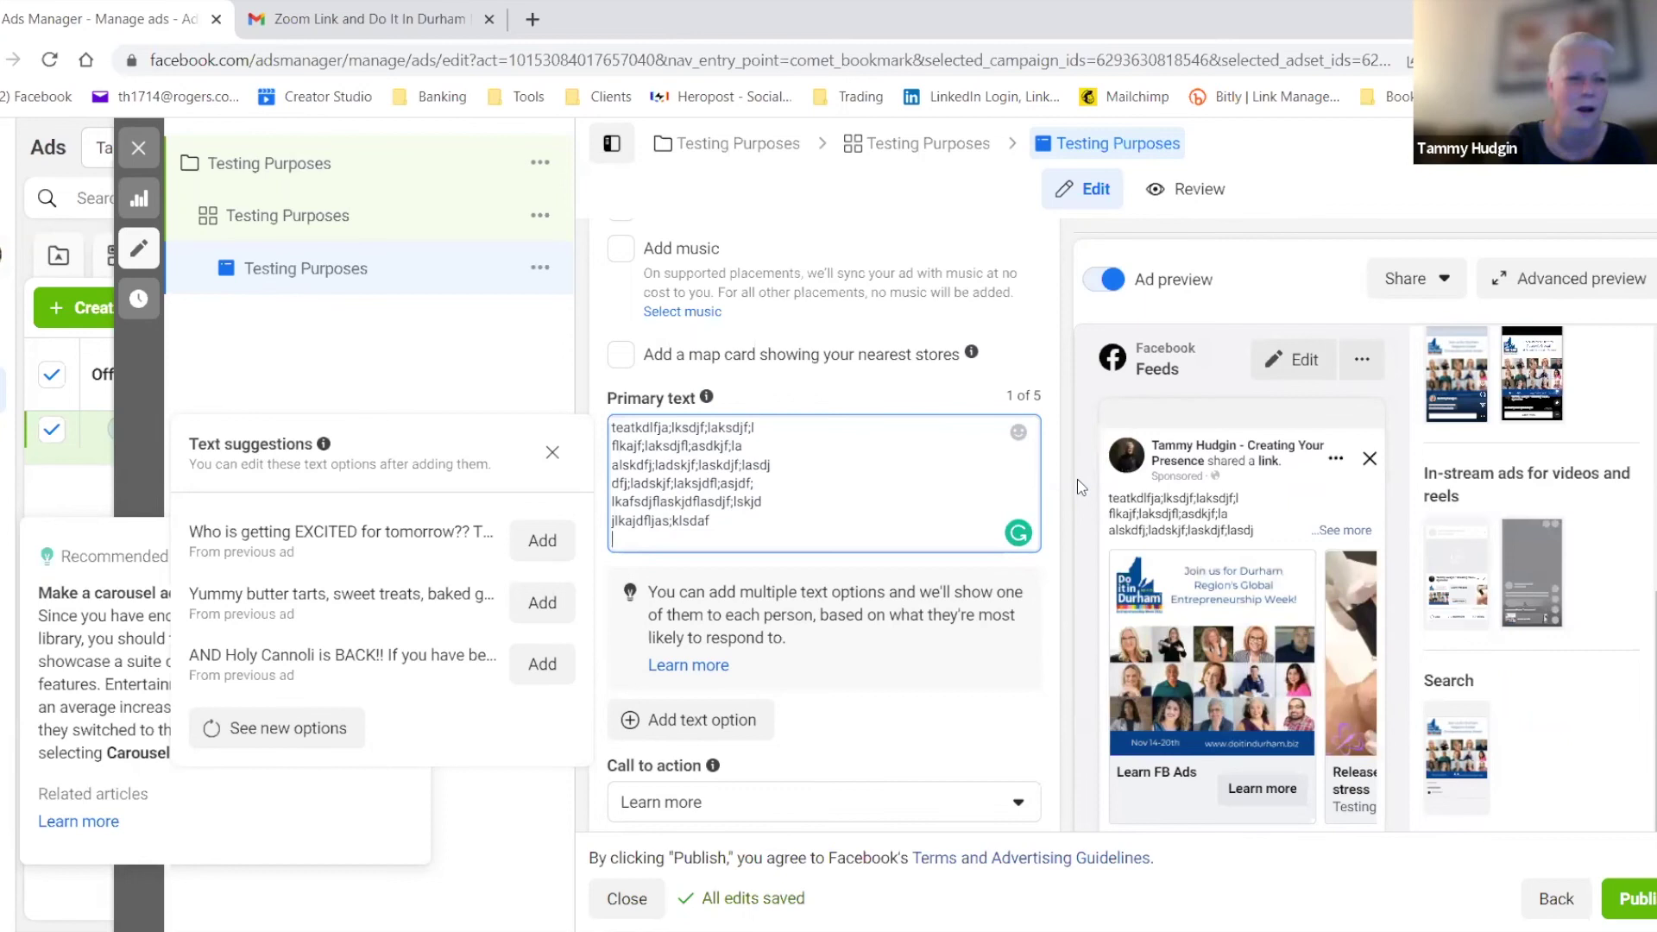
# Add a blank line after the placeholder text and highlight most of the primary text
pyautogui.press('Return')
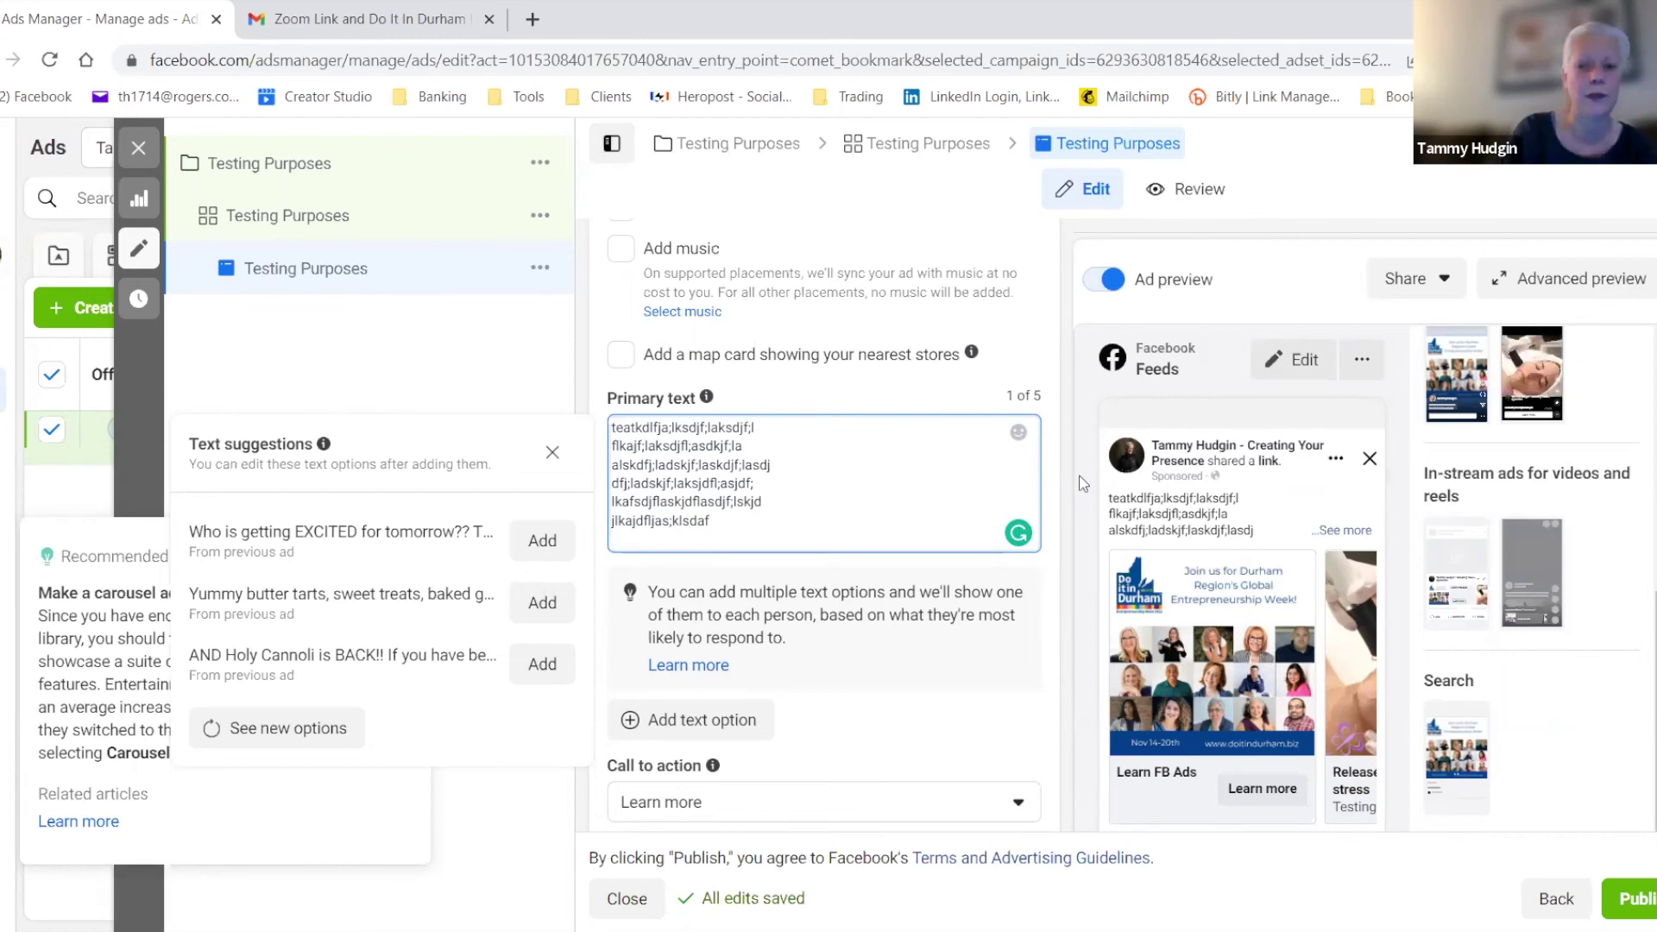
pyautogui.moveTo(701, 426); pyautogui.dragTo(688, 520)
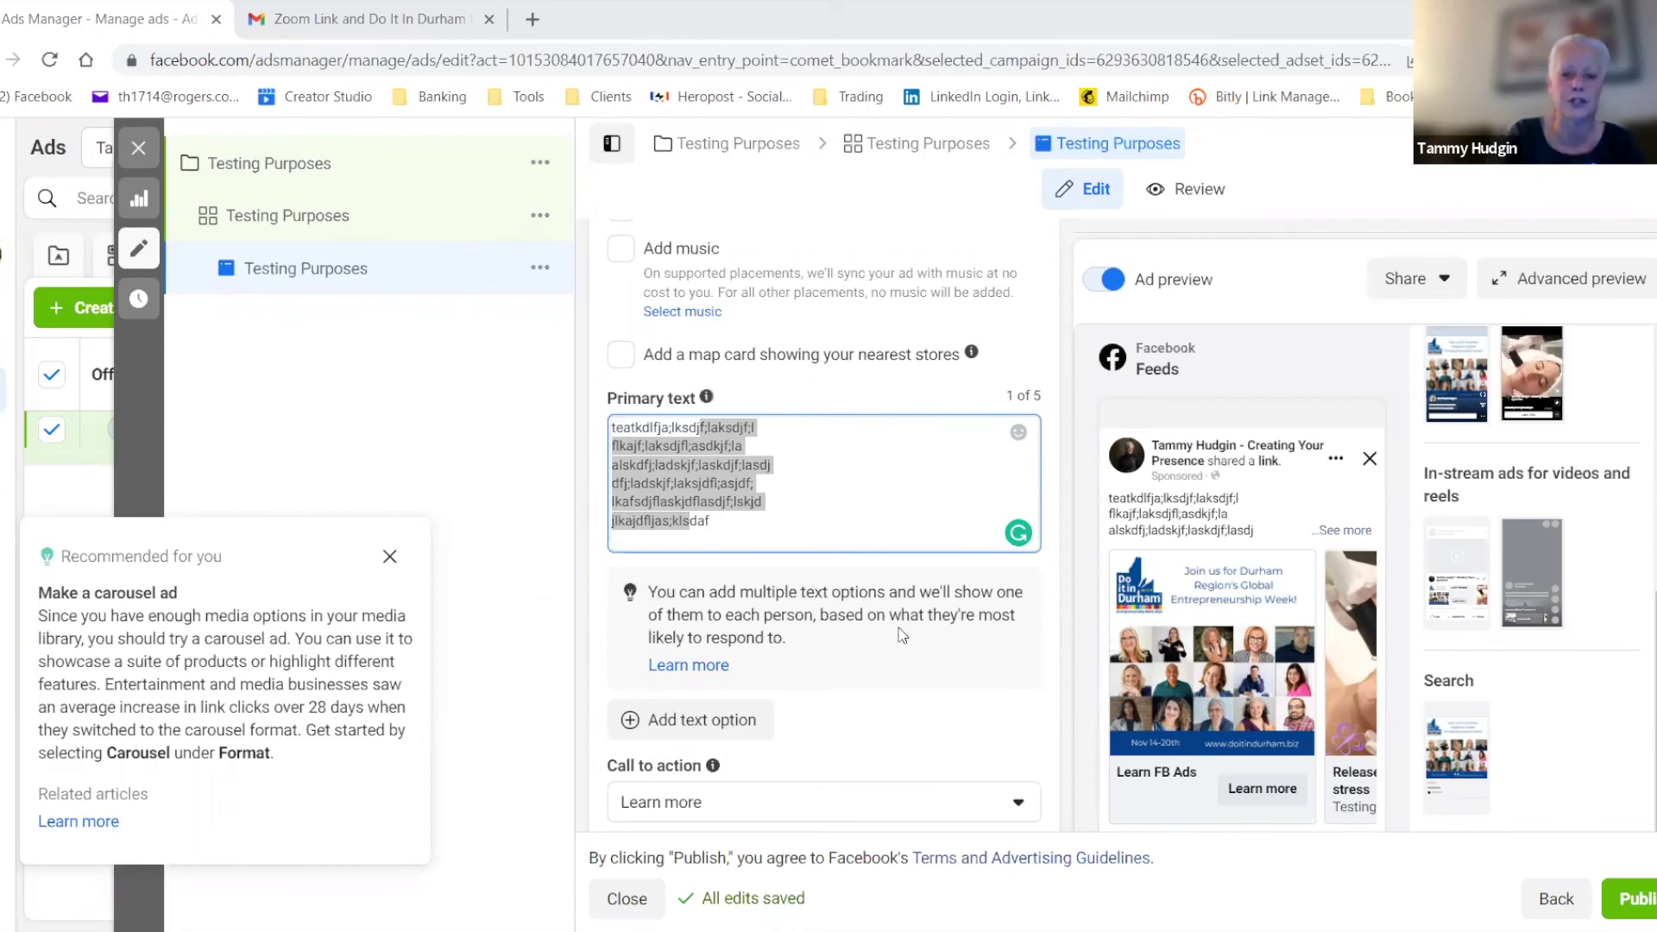
pyautogui.scroll(10, 901, 636)
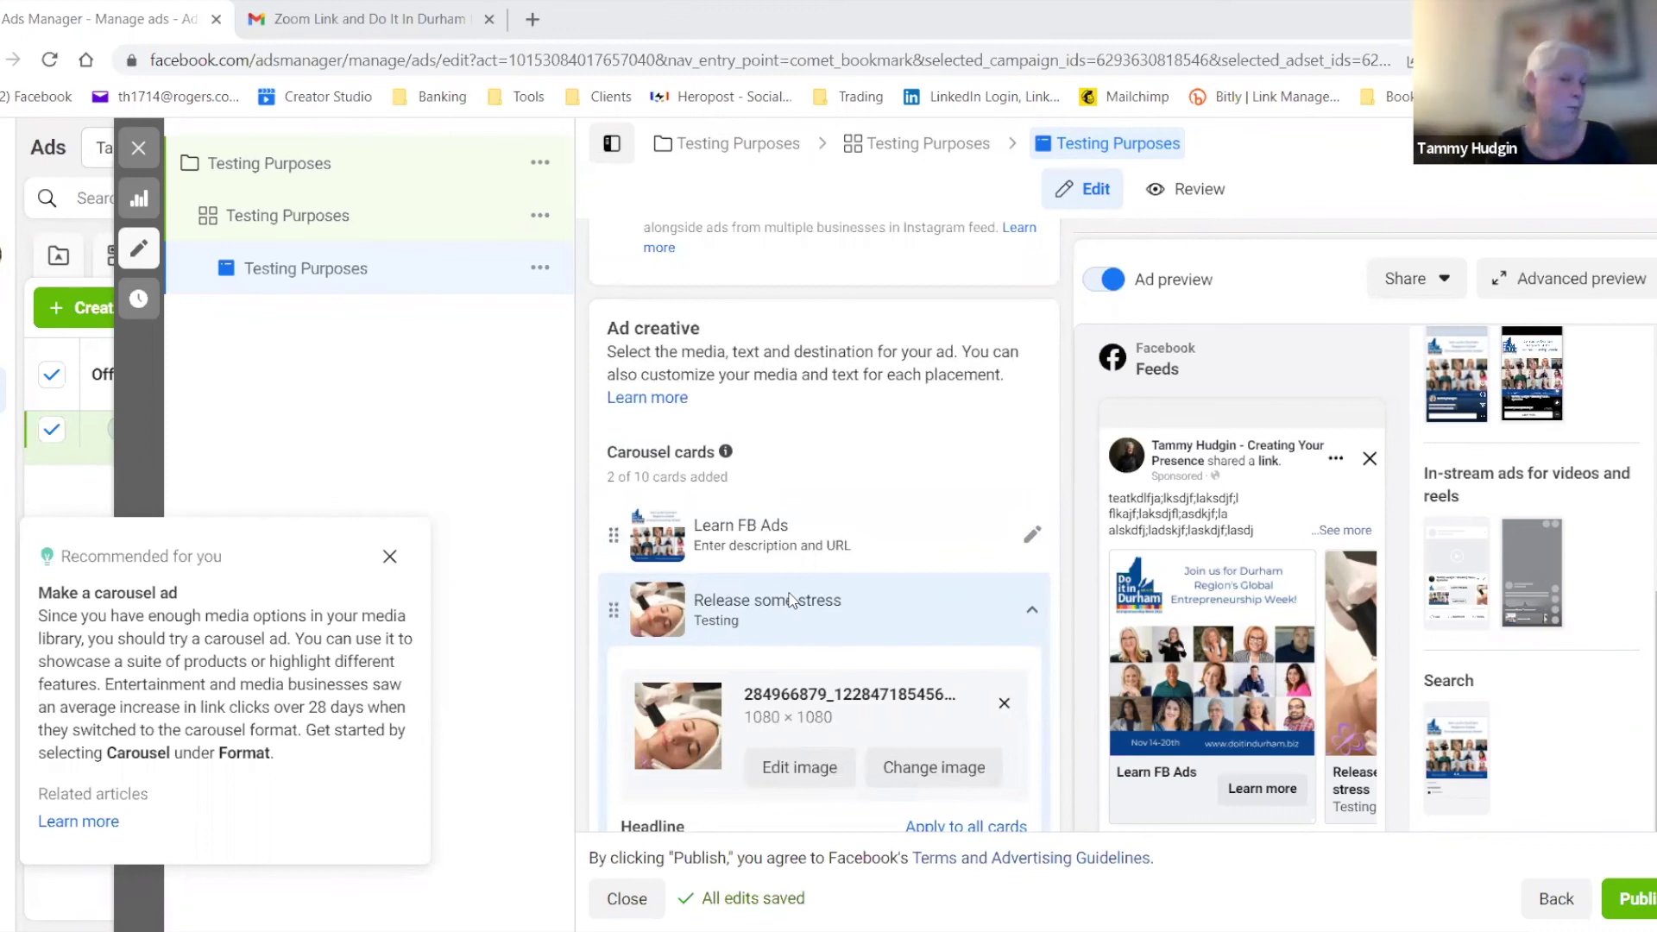
pyautogui.scroll(-4, 1057, 496)
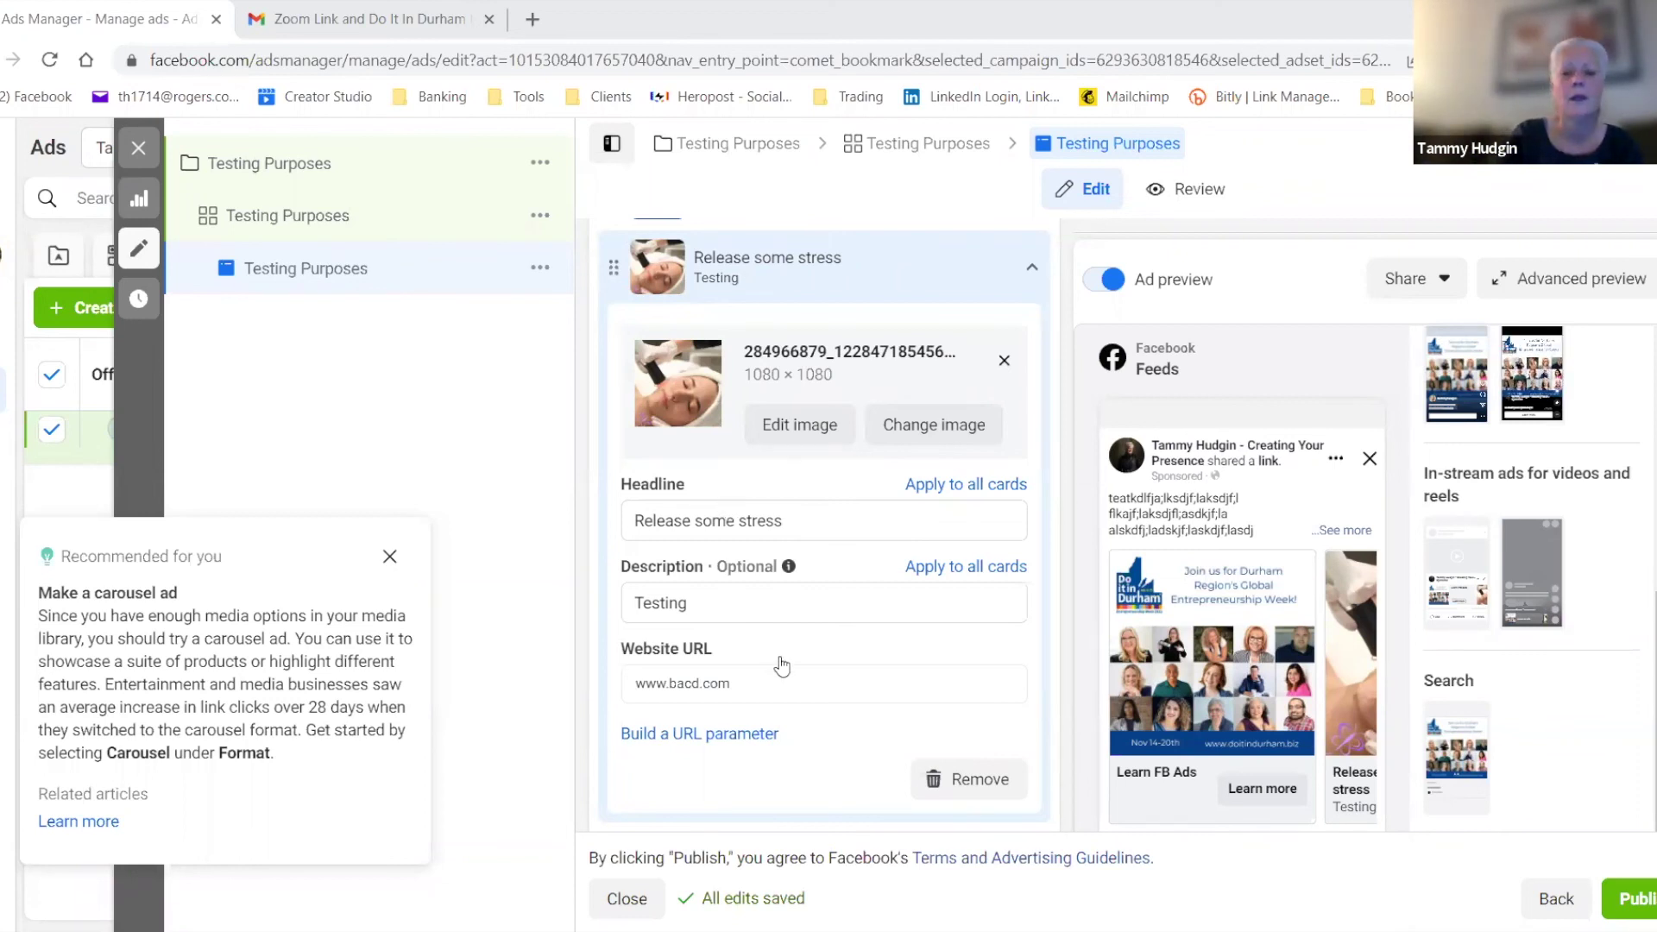
pyautogui.scroll(-4, 779, 747)
pyautogui.scroll(-2, 780, 748)
pyautogui.scroll(4, 774, 664)
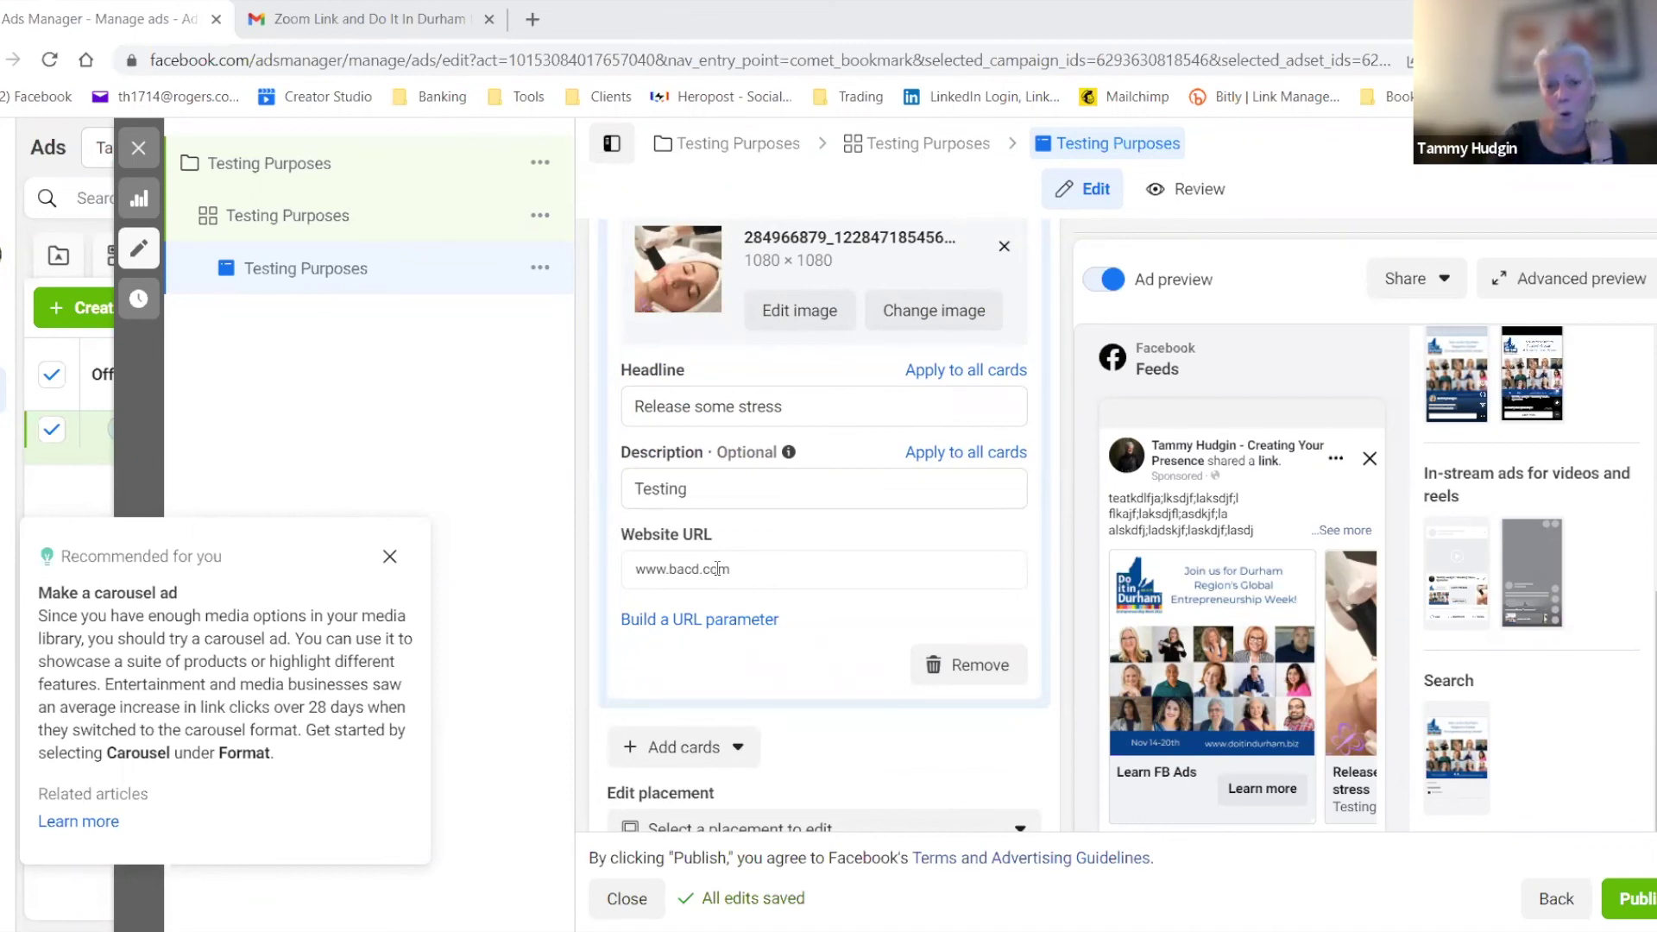
pyautogui.scroll(-4, 780, 634)
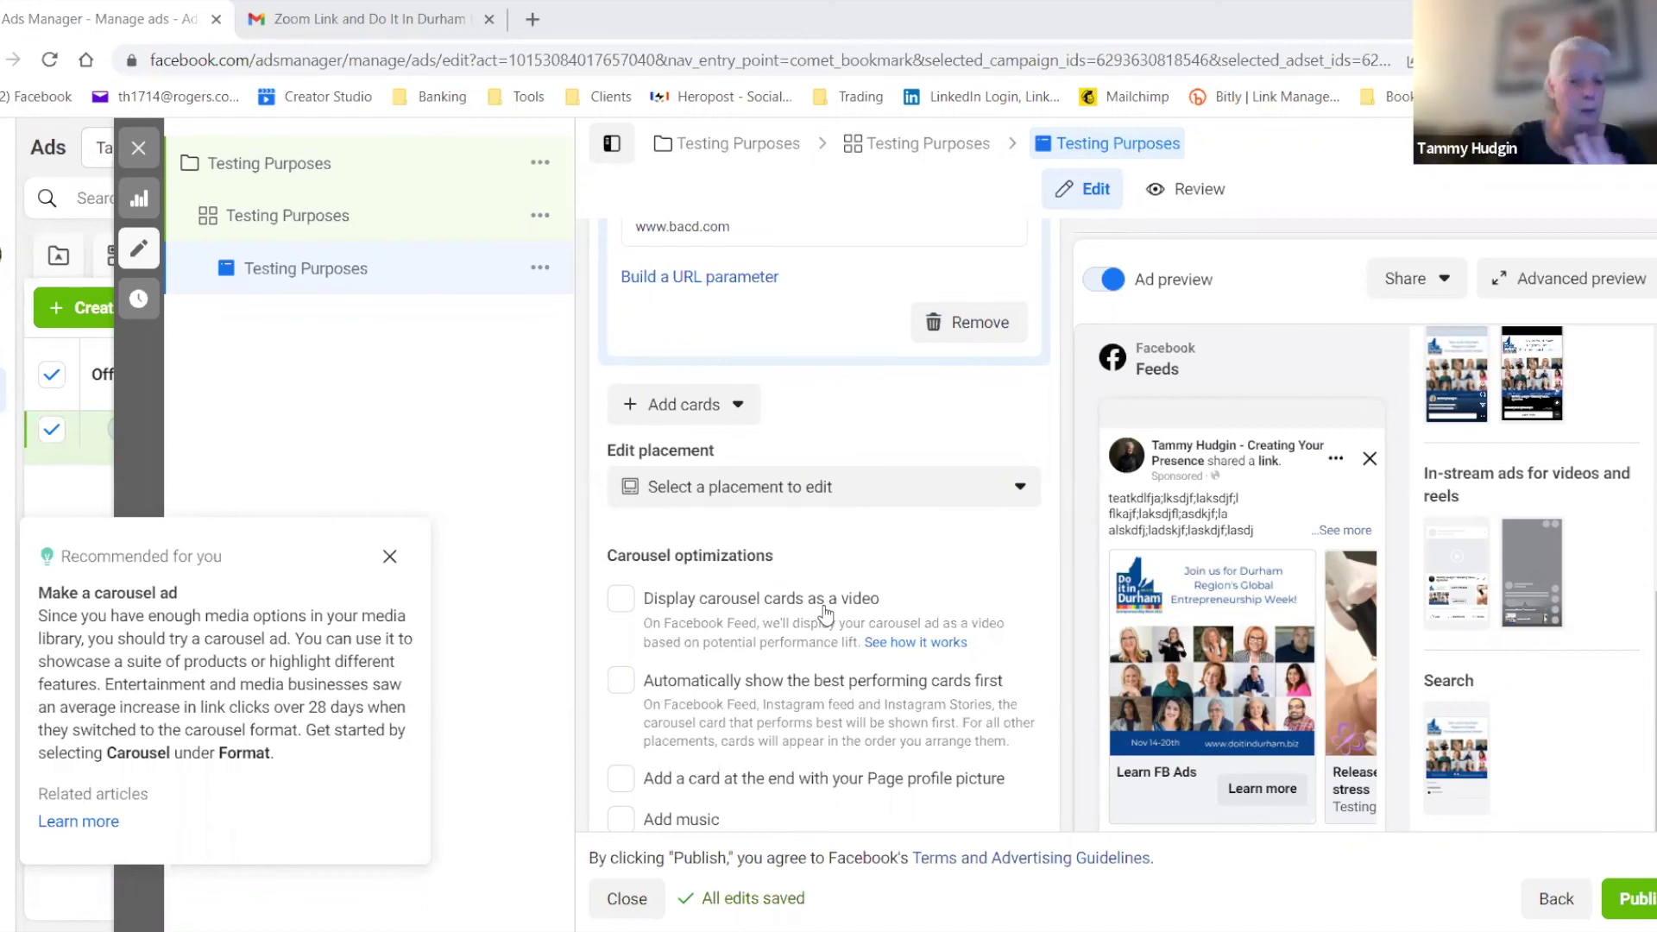
pyautogui.scroll(-1, 900, 595)
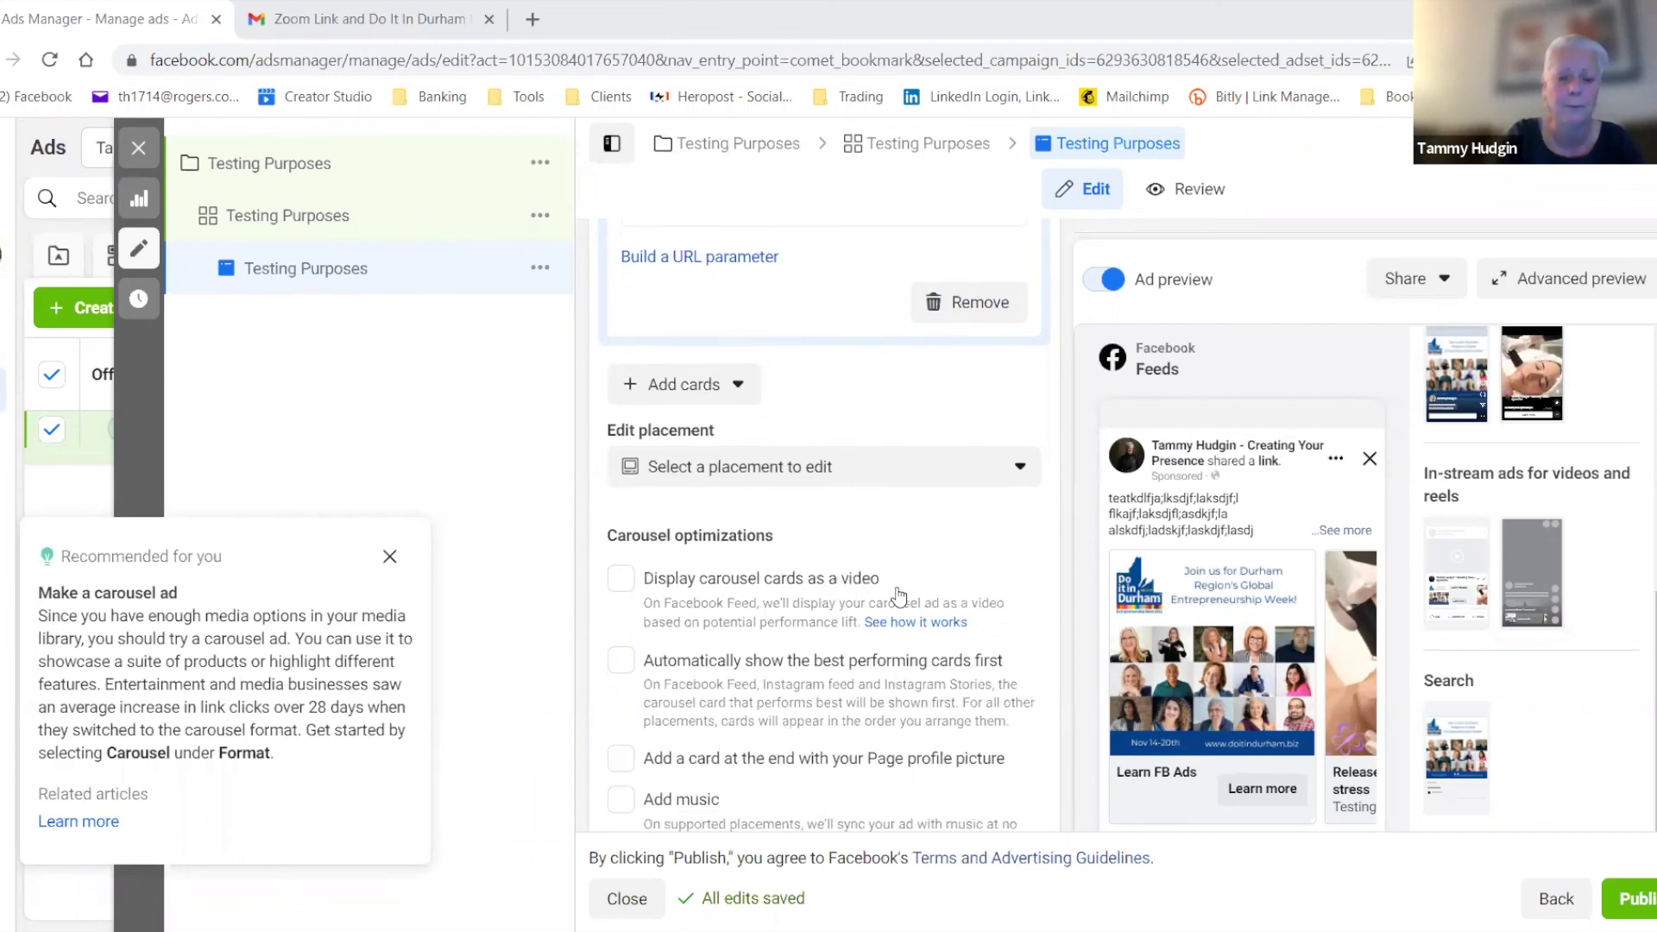
pyautogui.scroll(-8, 900, 595)
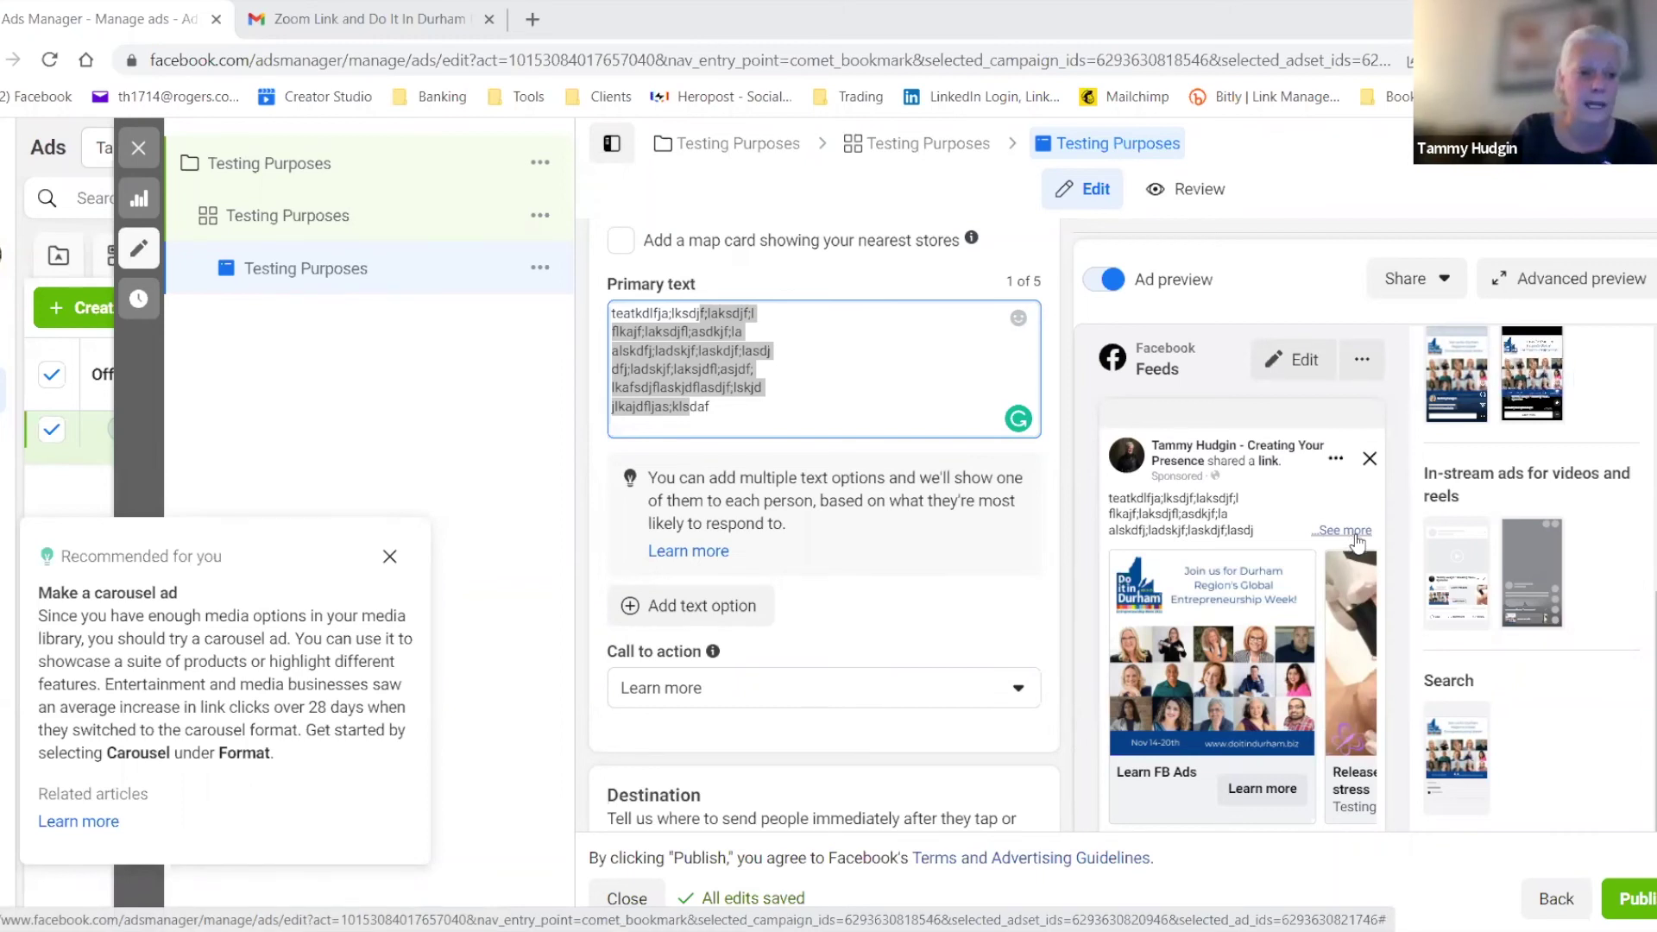
pyautogui.scroll(-1, 1021, 574)
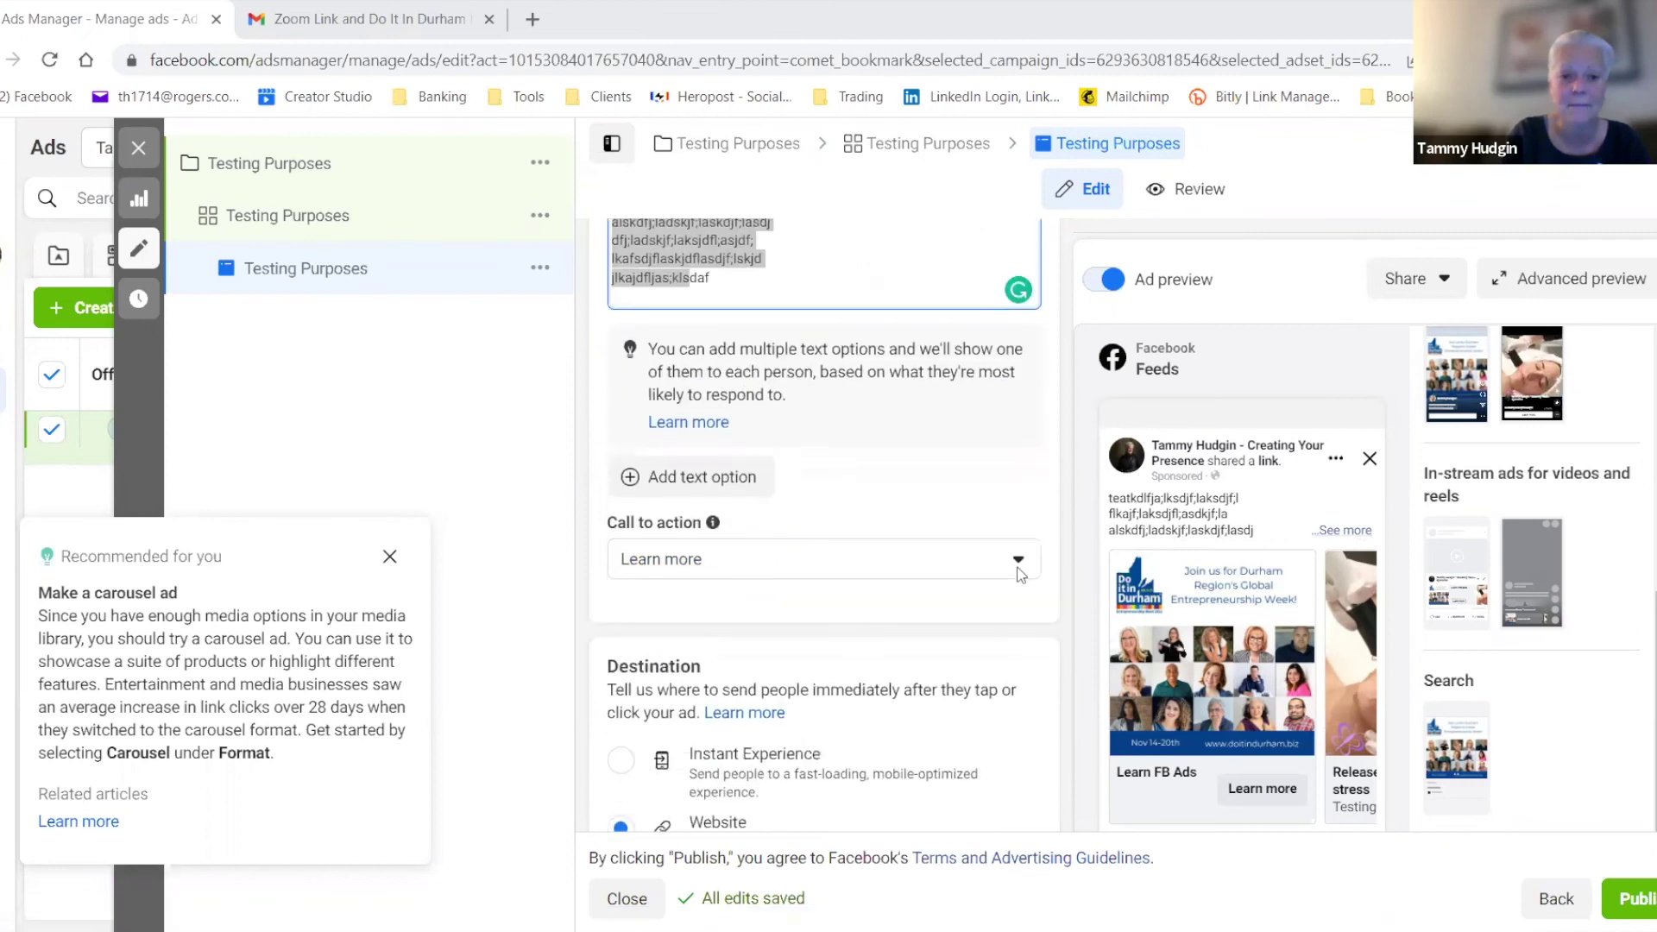
pyautogui.scroll(-1, 1021, 576)
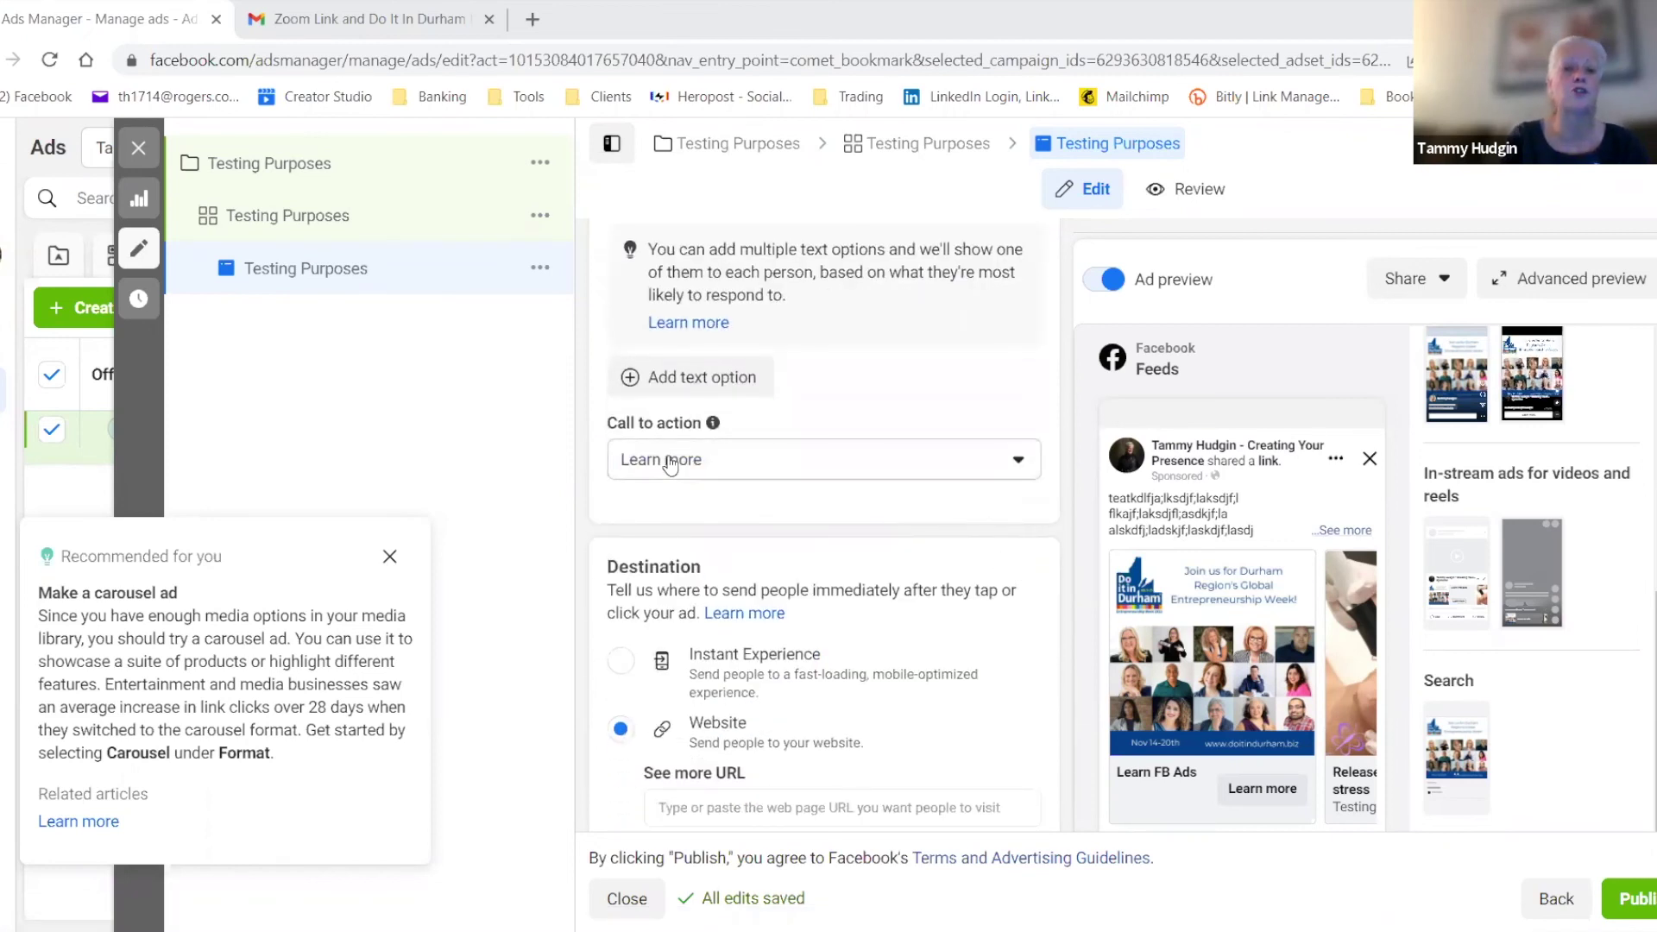
# Review the call to action options and keep Learn more, with Website as the destination
pyautogui.click(671, 461)
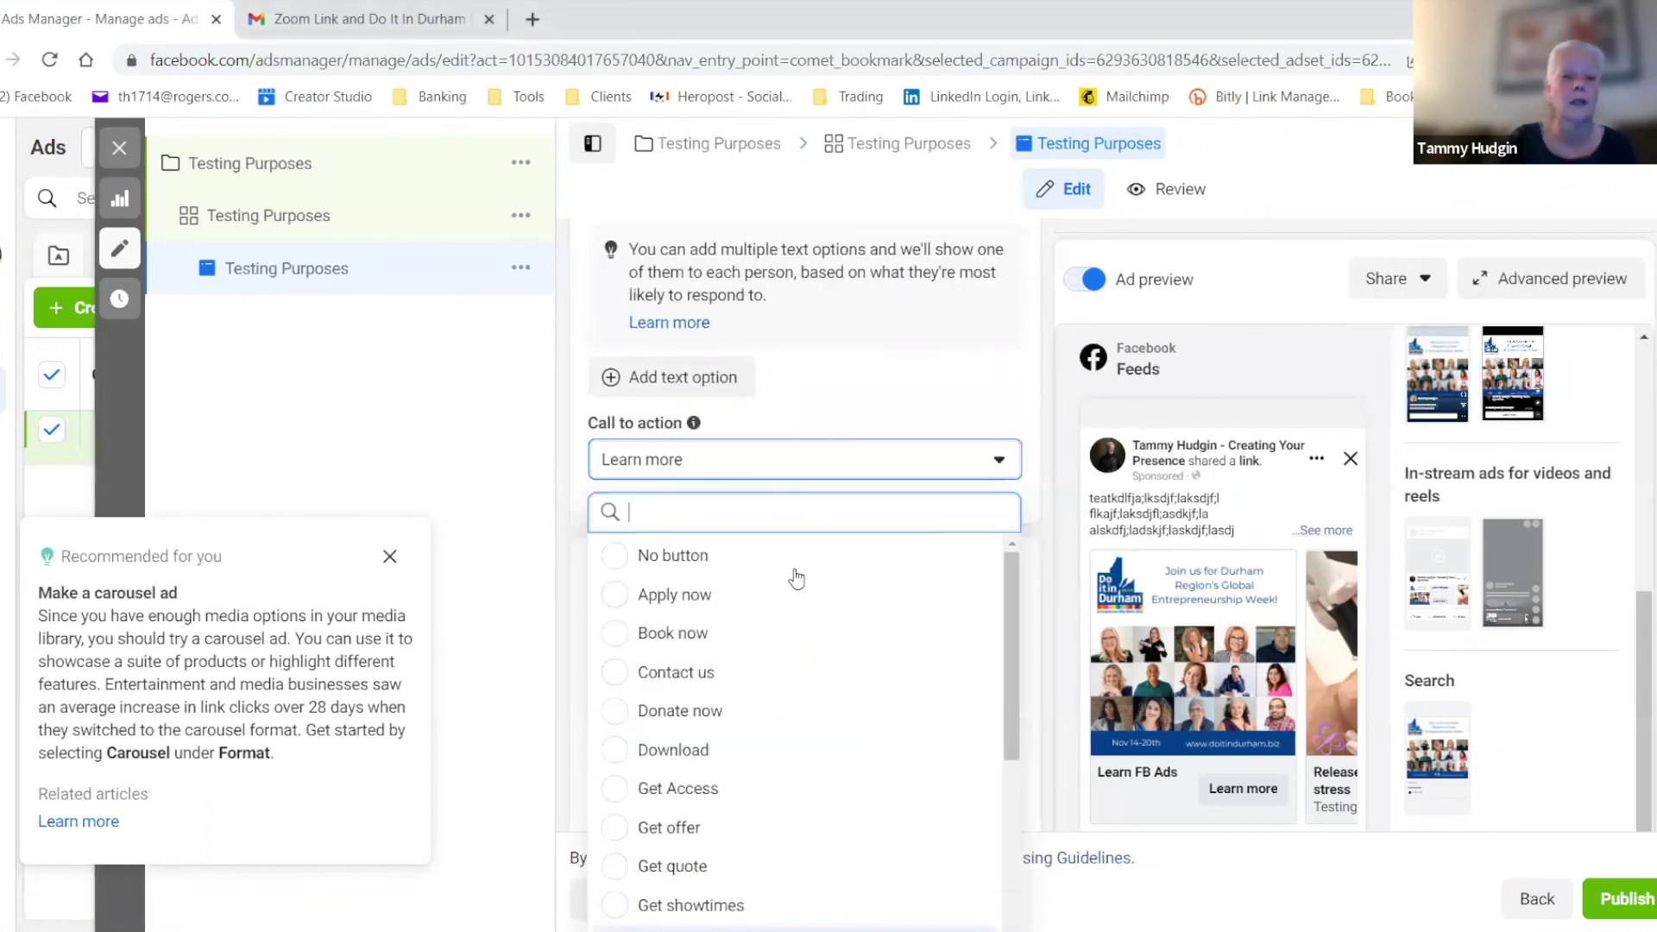
pyautogui.scroll(-2, 857, 573)
pyautogui.scroll(-3, 1001, 561)
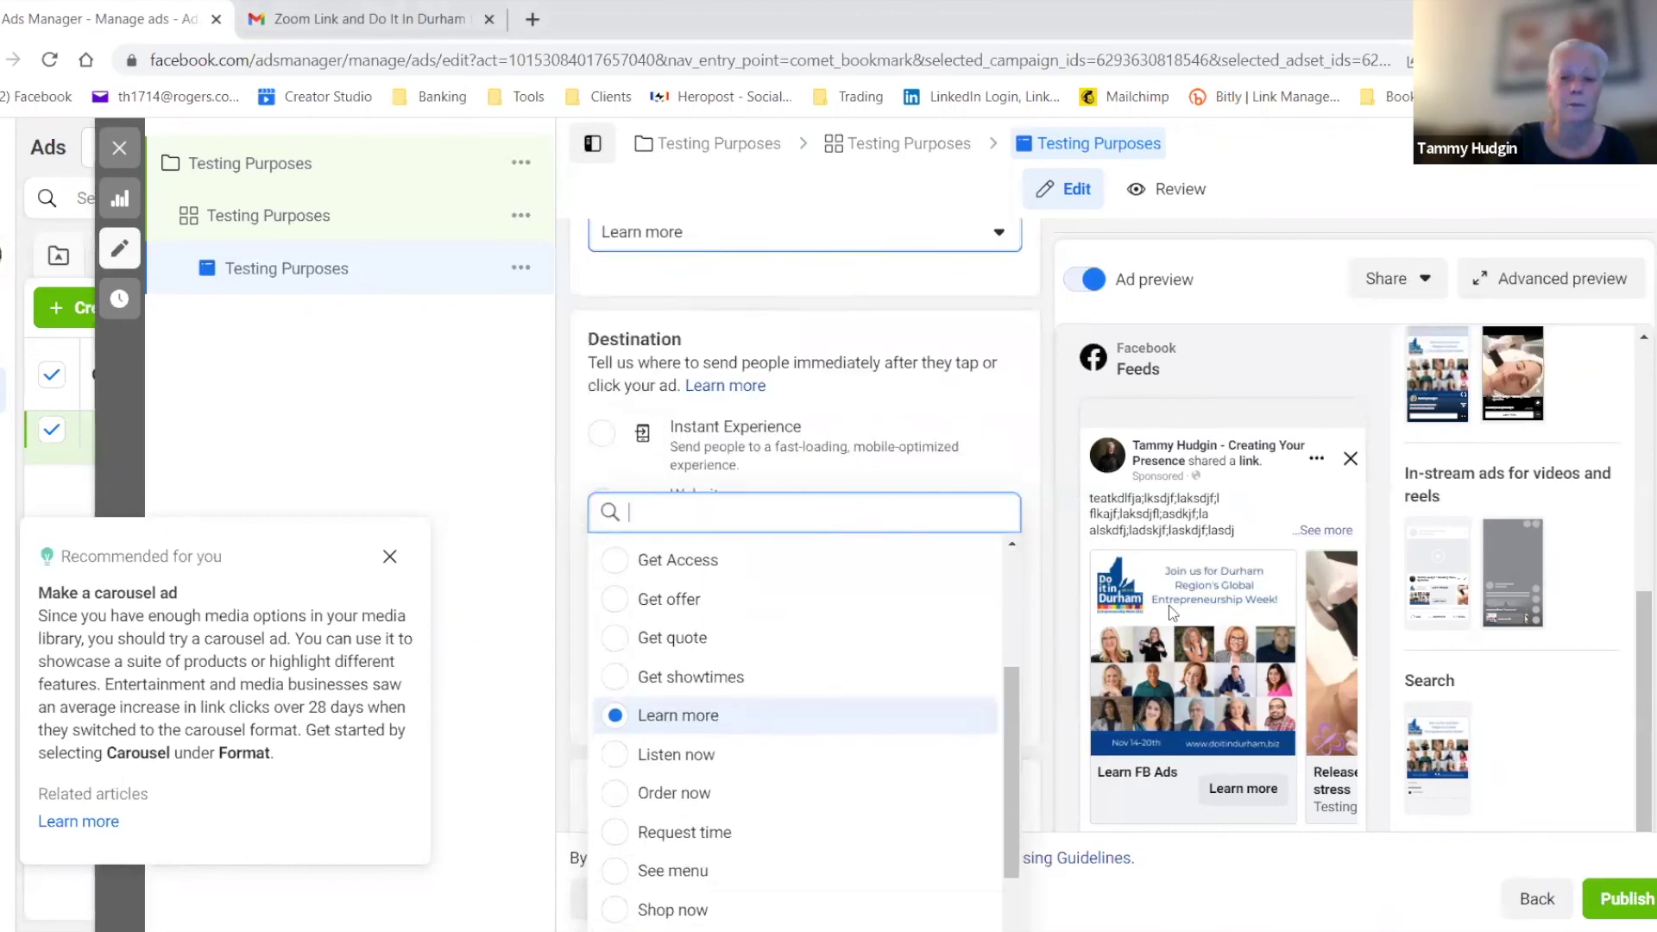
pyautogui.scroll(-5, 877, 629)
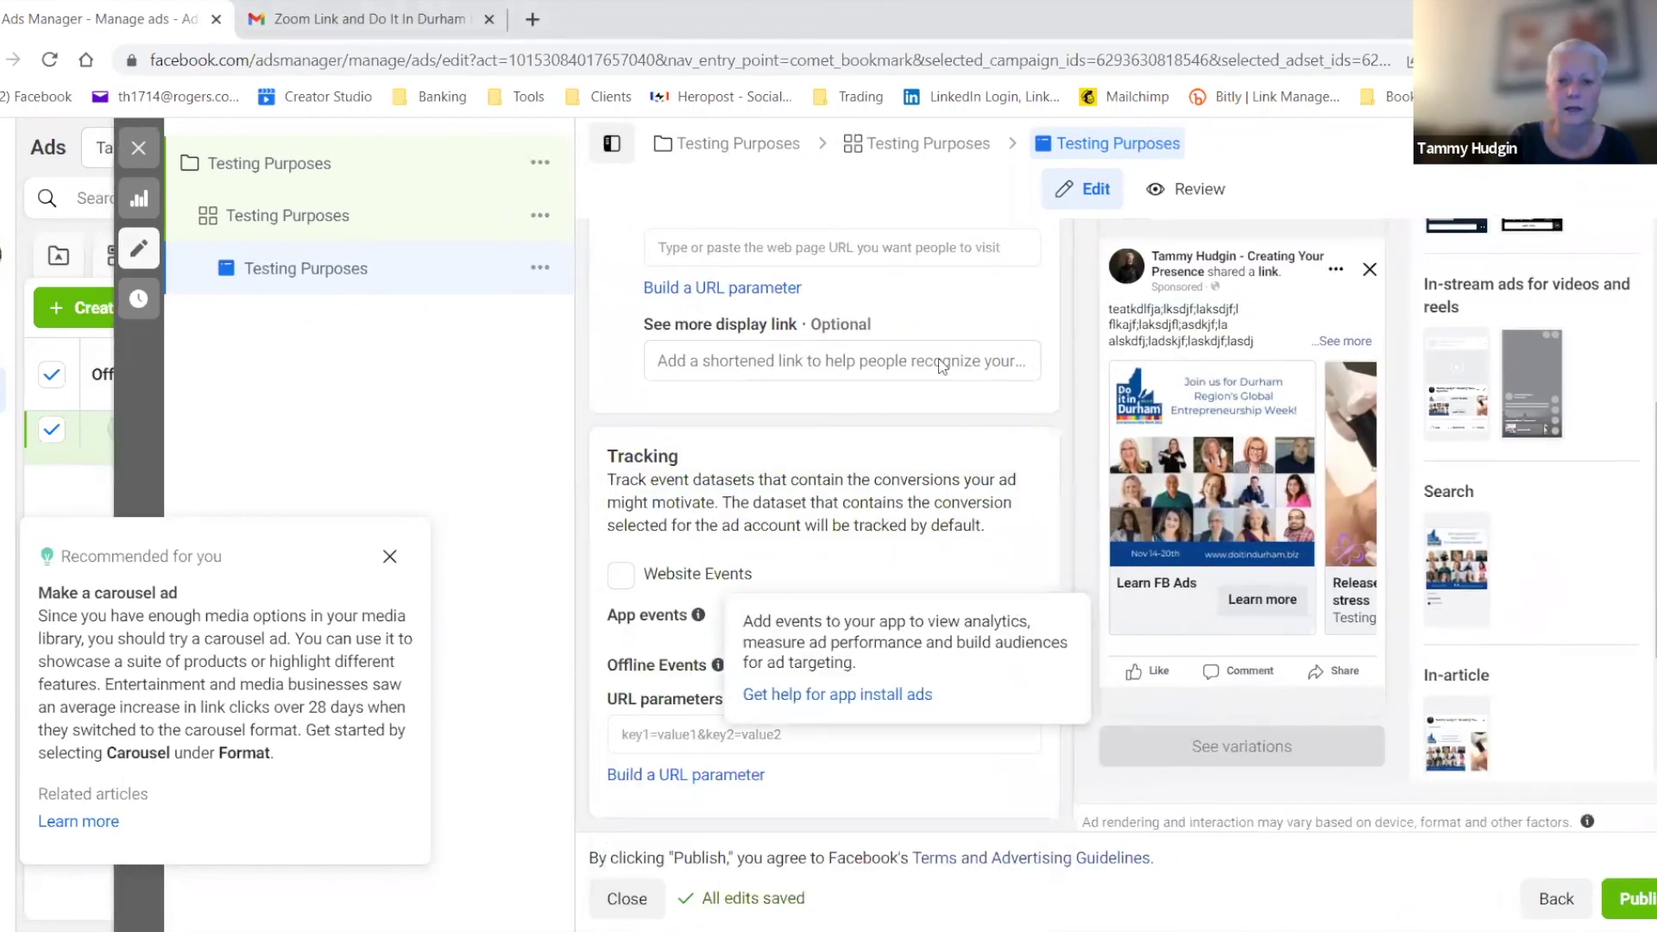
pyautogui.scroll(5, 981, 406)
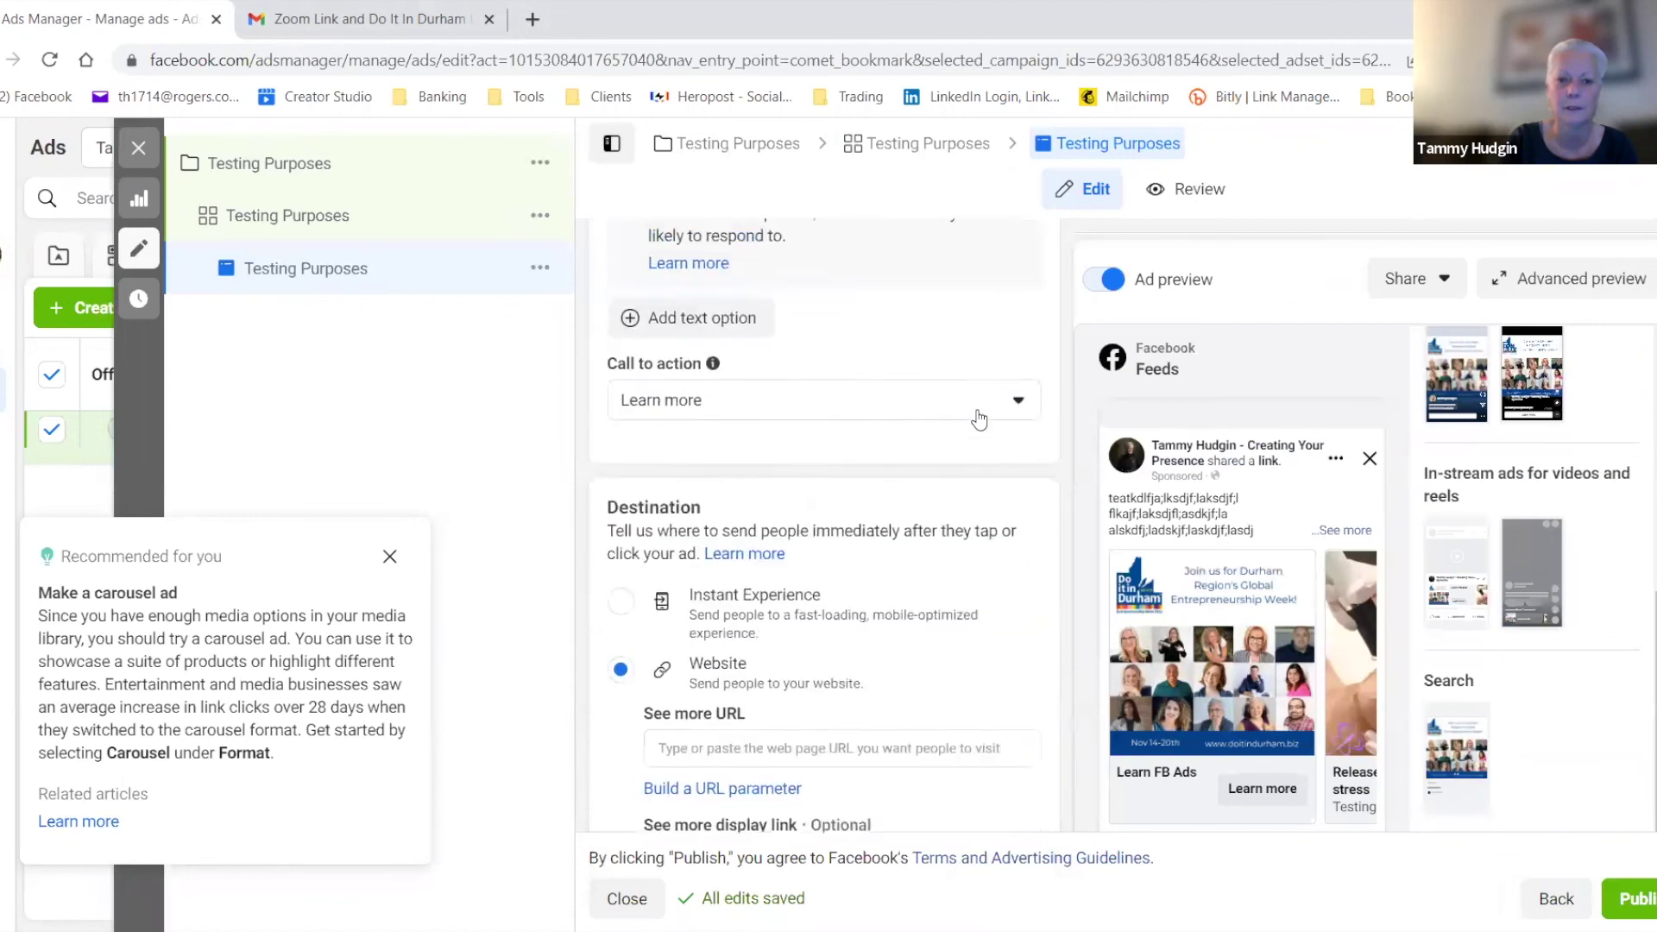
pyautogui.scroll(1, 1001, 457)
pyautogui.scroll(-2, 1035, 492)
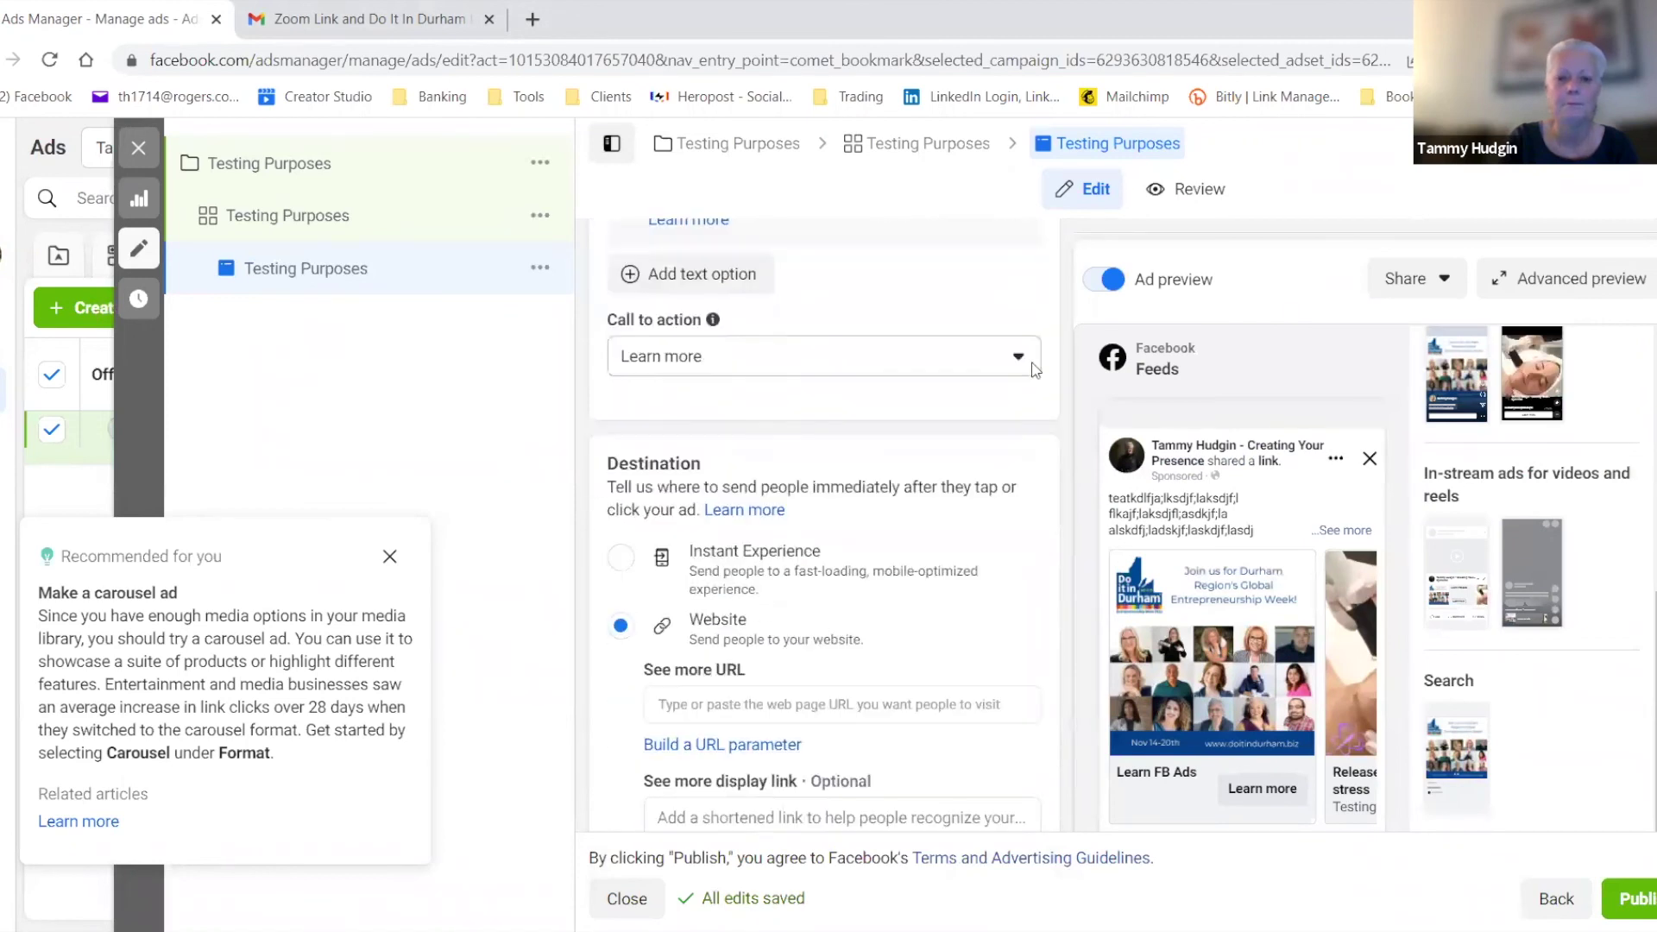
pyautogui.click(1018, 357)
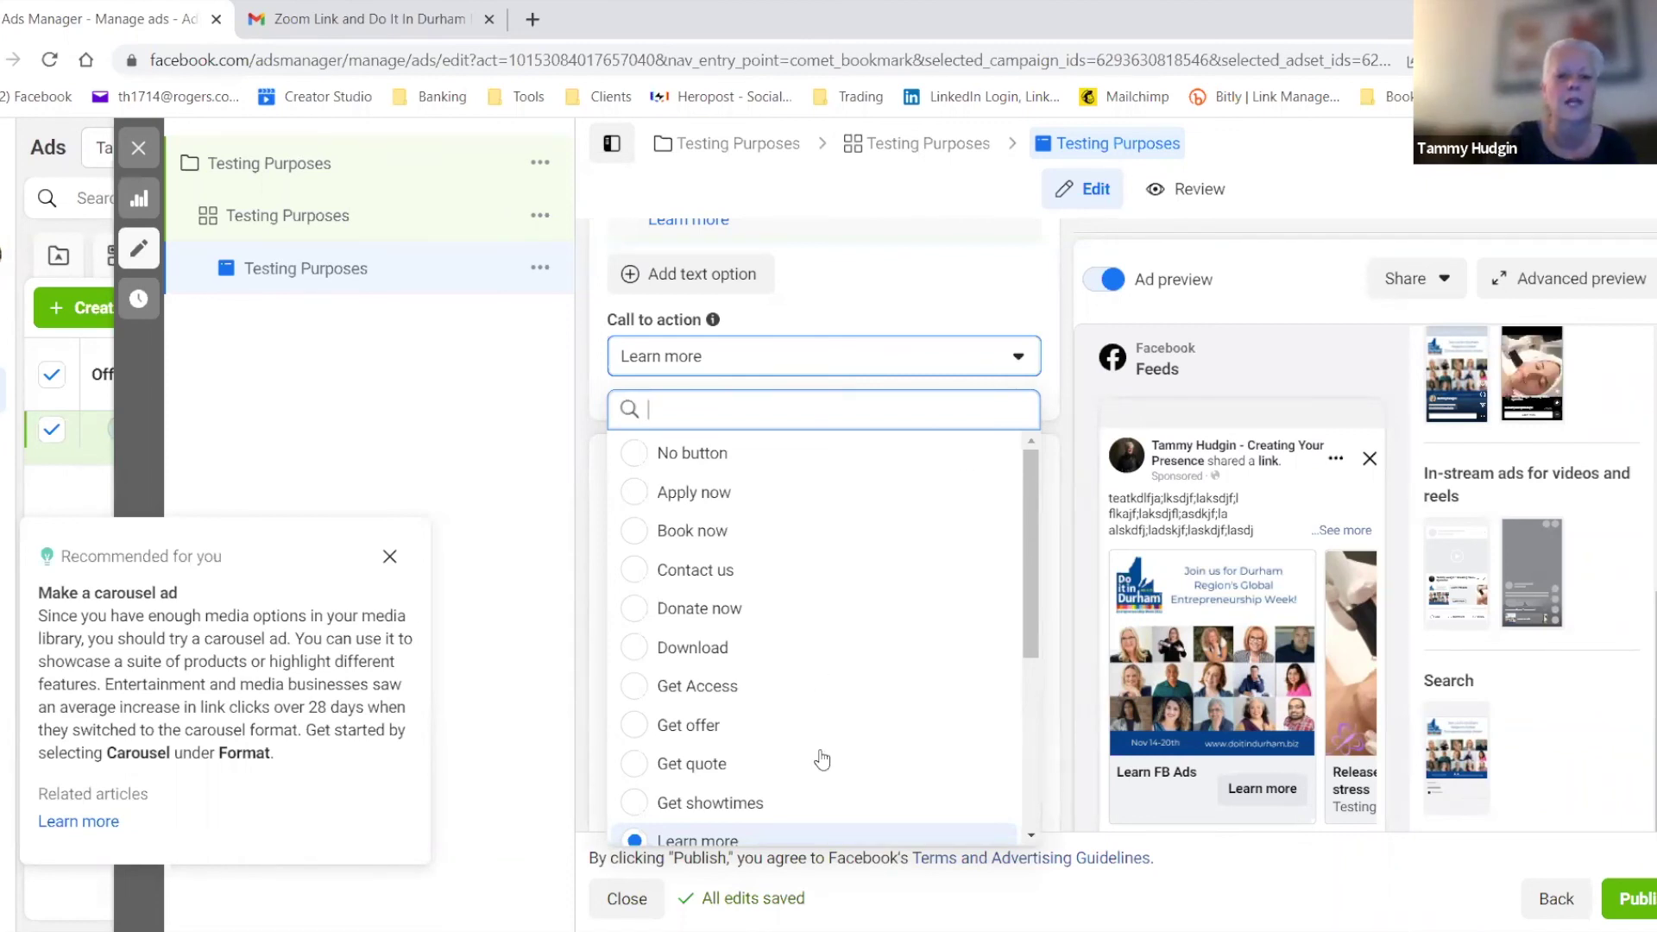
pyautogui.scroll(-4, 754, 681)
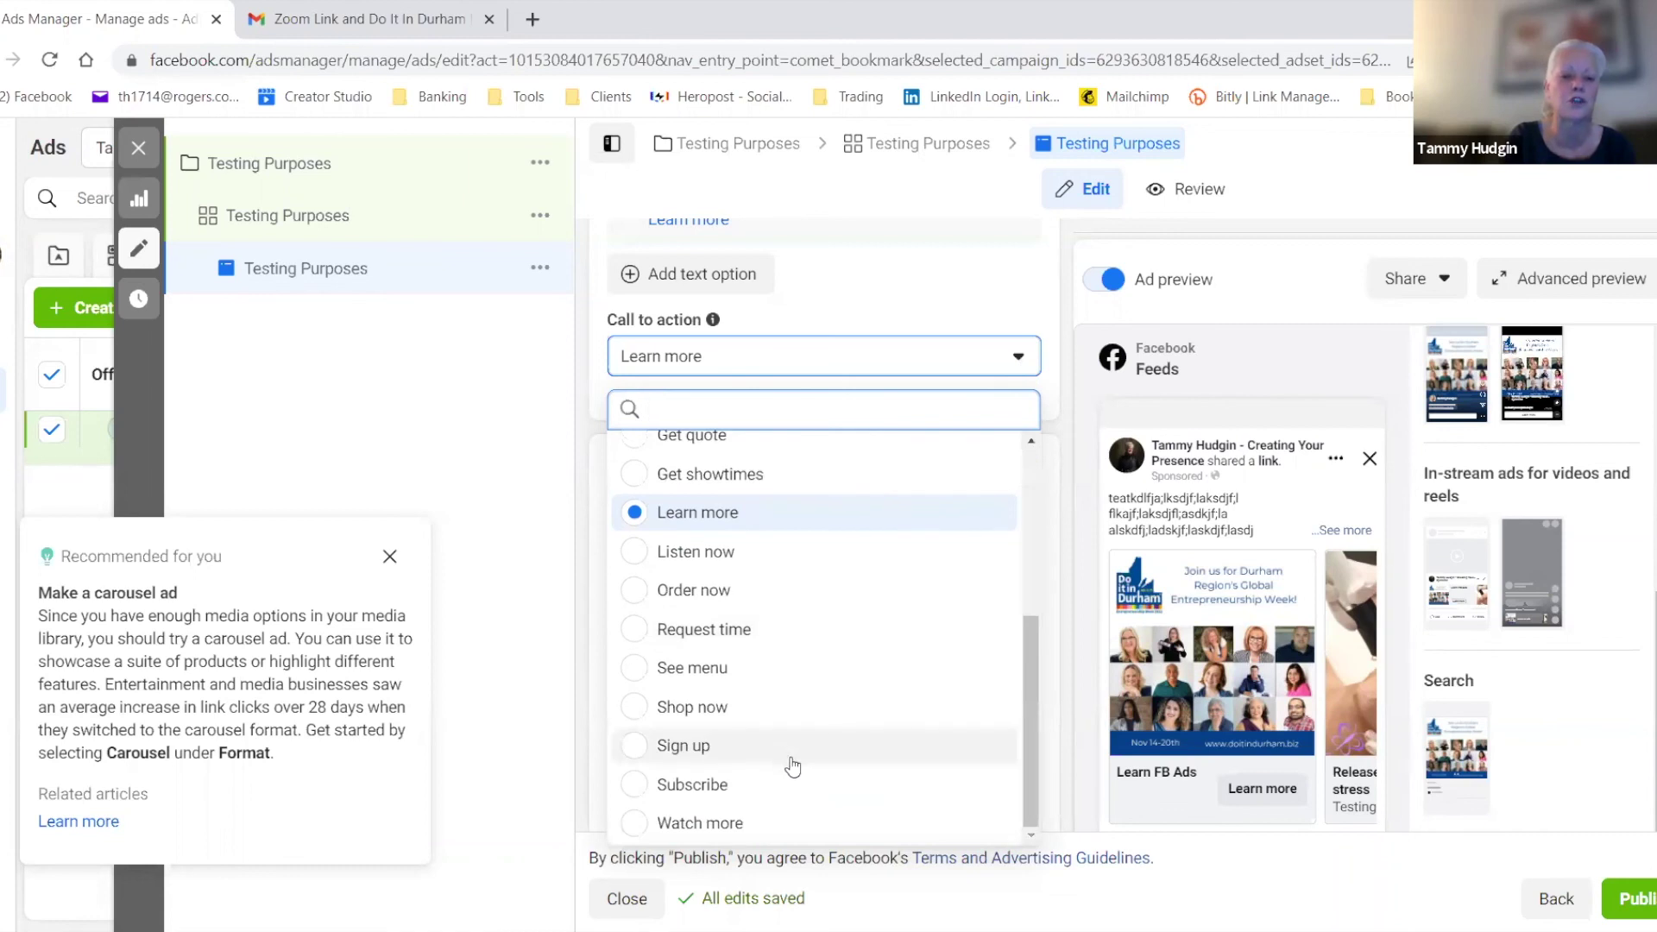
pyautogui.scroll(4, 826, 662)
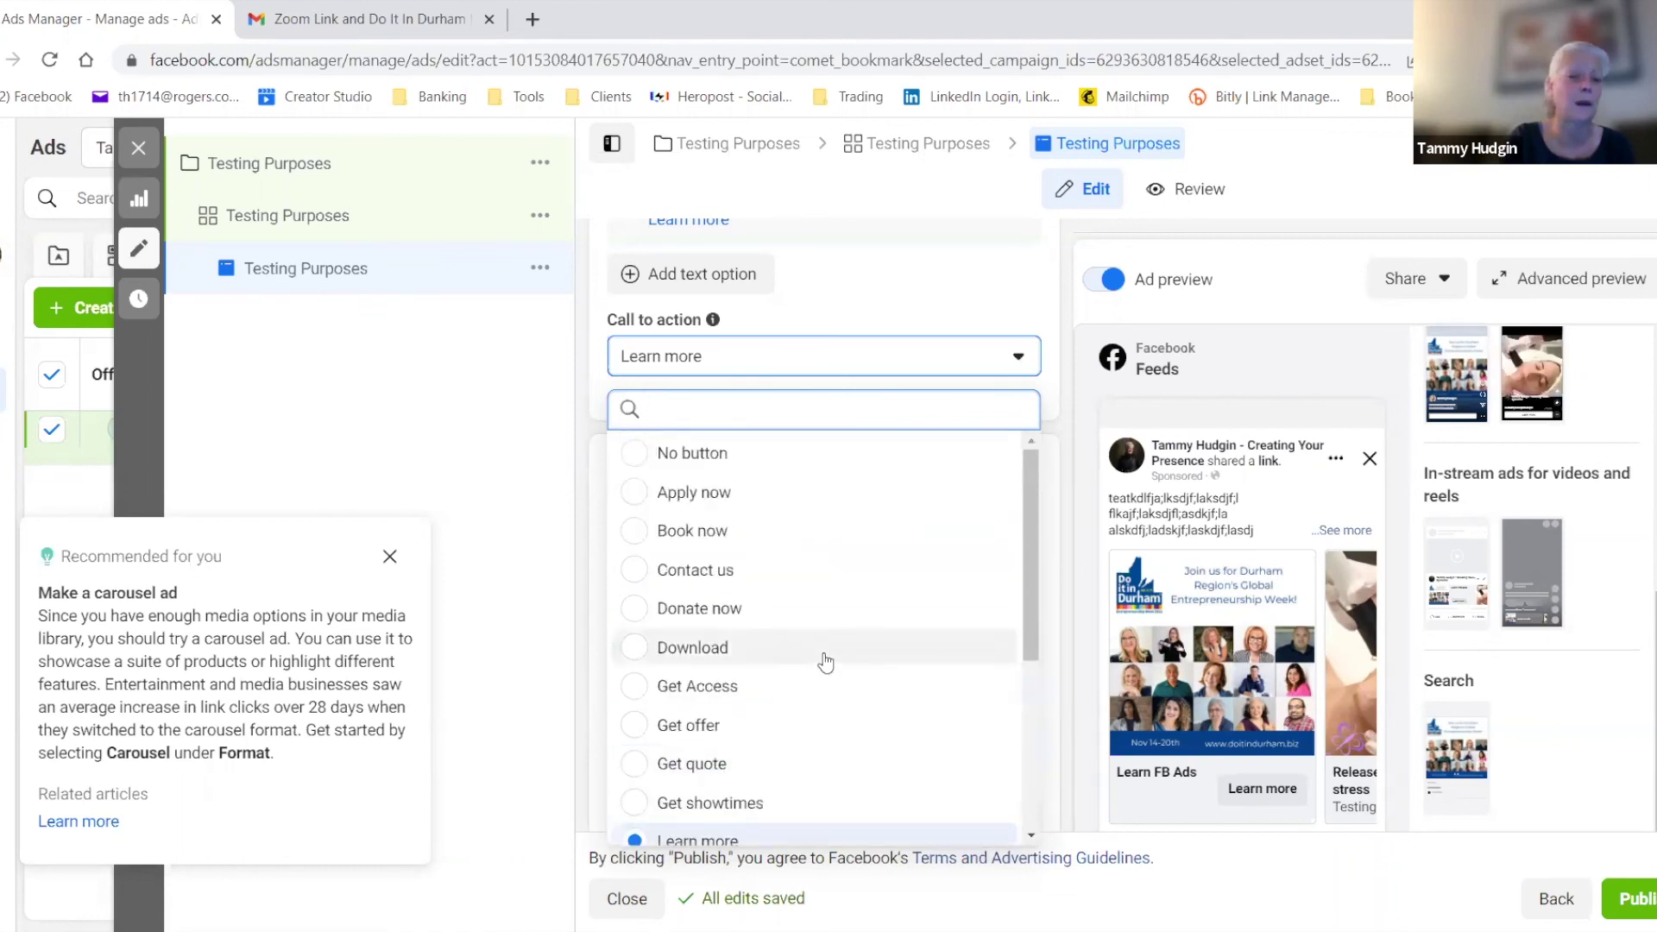
pyautogui.scroll(-1, 826, 662)
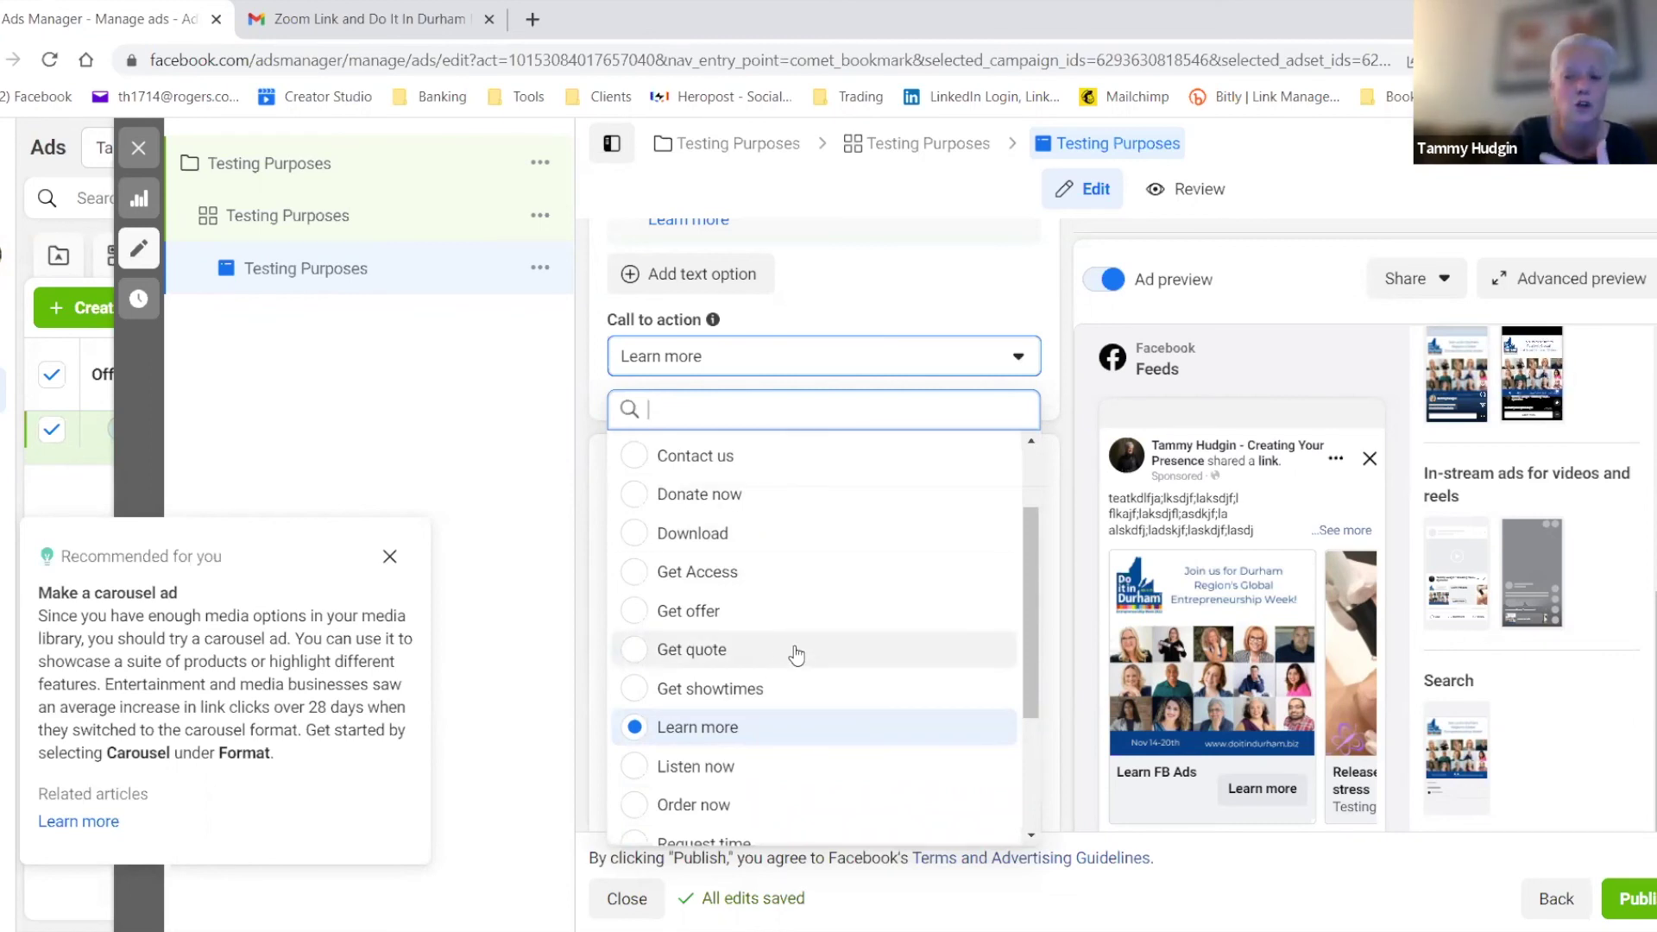
pyautogui.click(1071, 617)
pyautogui.scroll(-3, 996, 621)
pyautogui.click(720, 354)
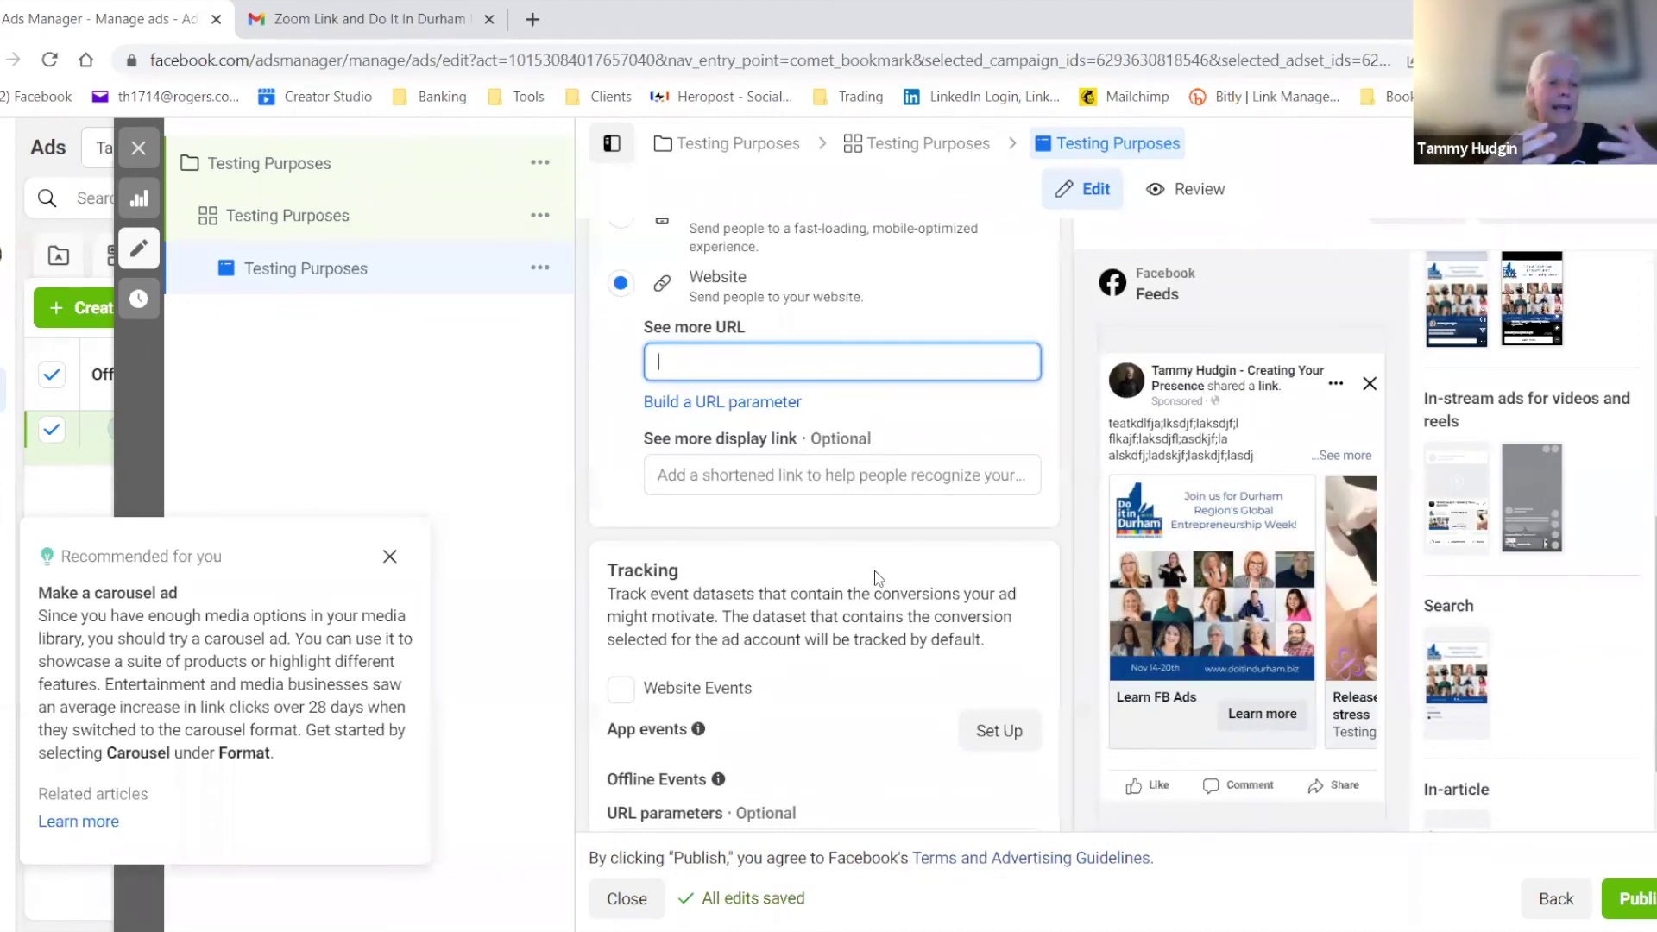
# Enter the presenter's website address as the ad's See more URL
pyautogui.write('www.tammyhudgin.com')
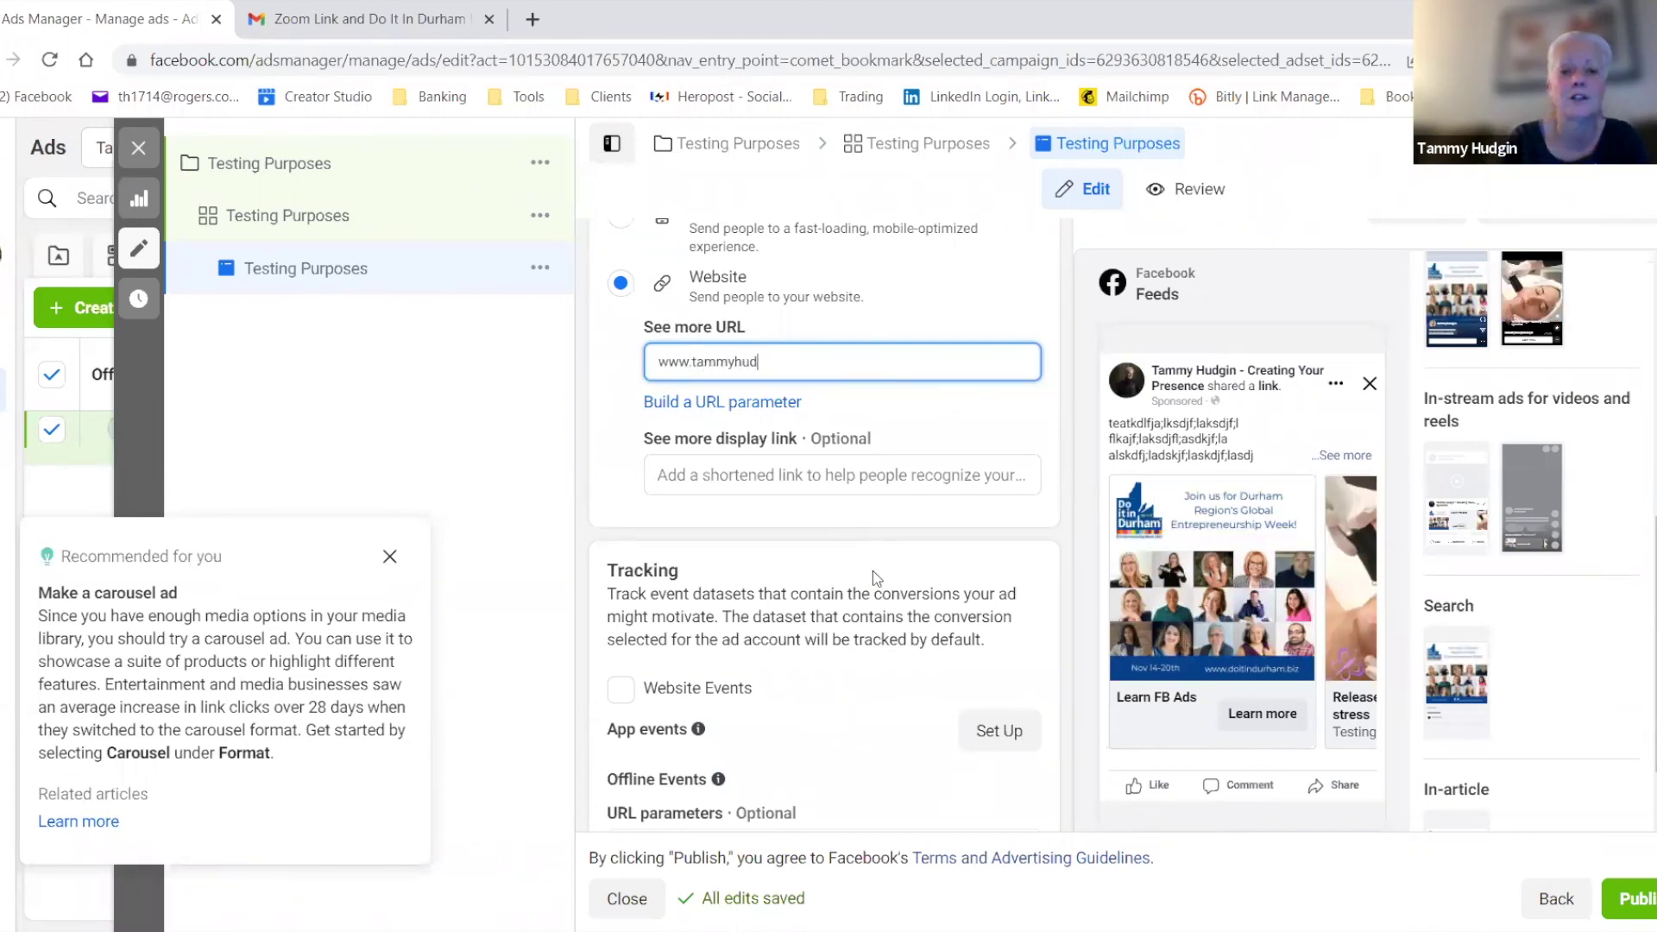
pyautogui.click(992, 554)
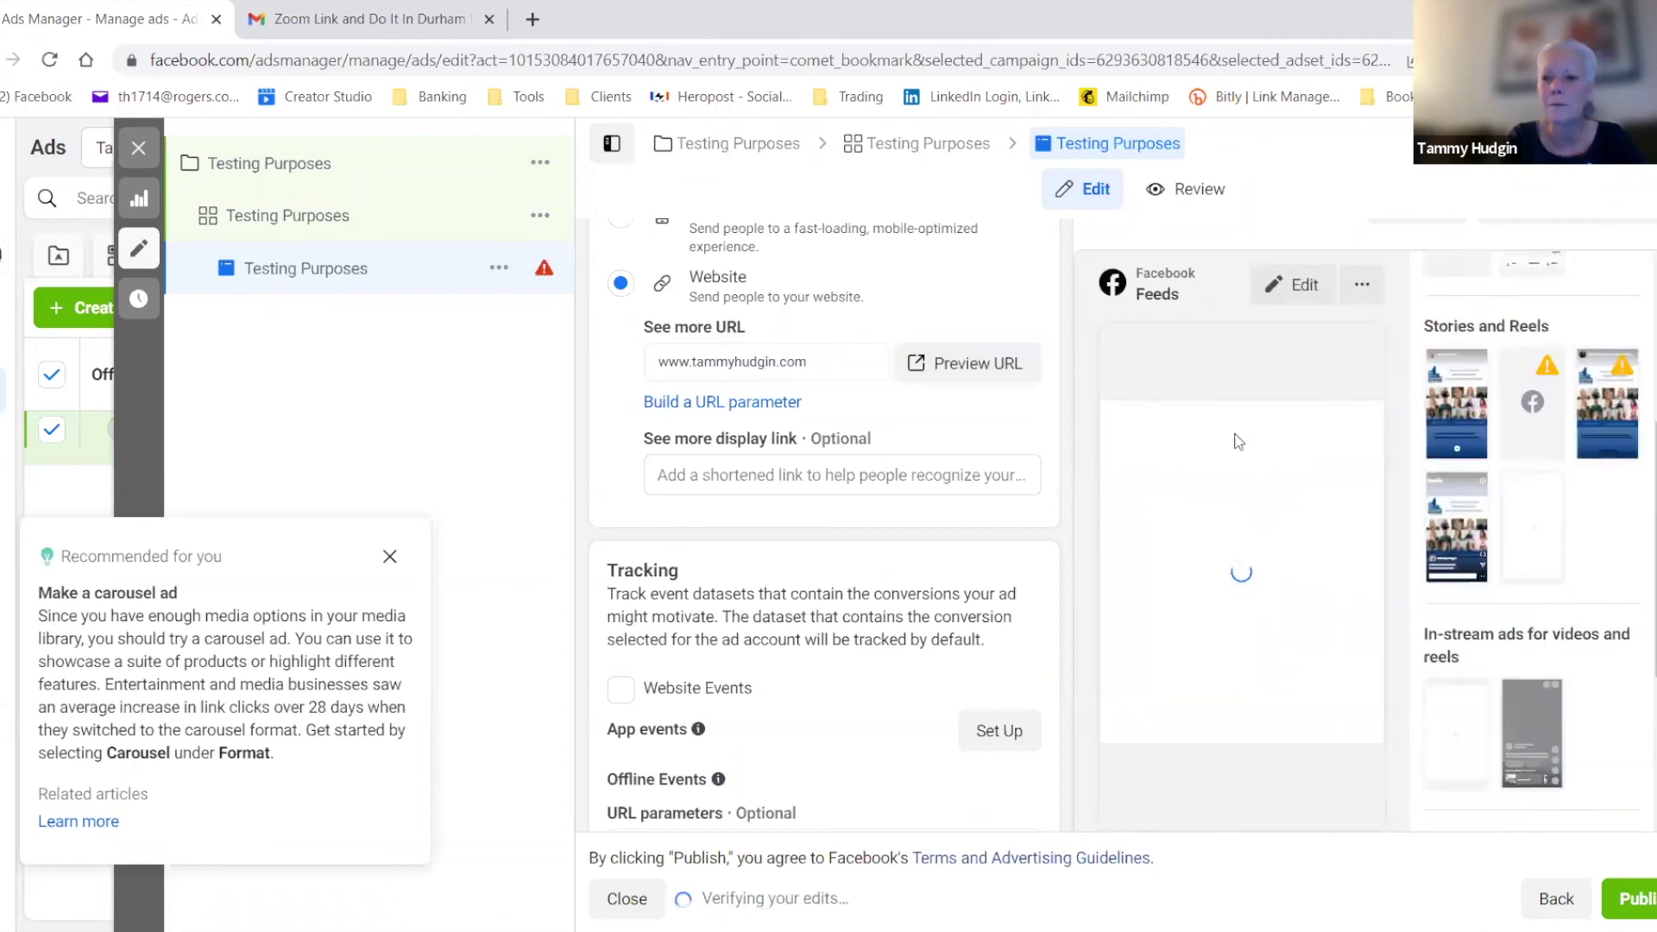
pyautogui.scroll(4, 1260, 423)
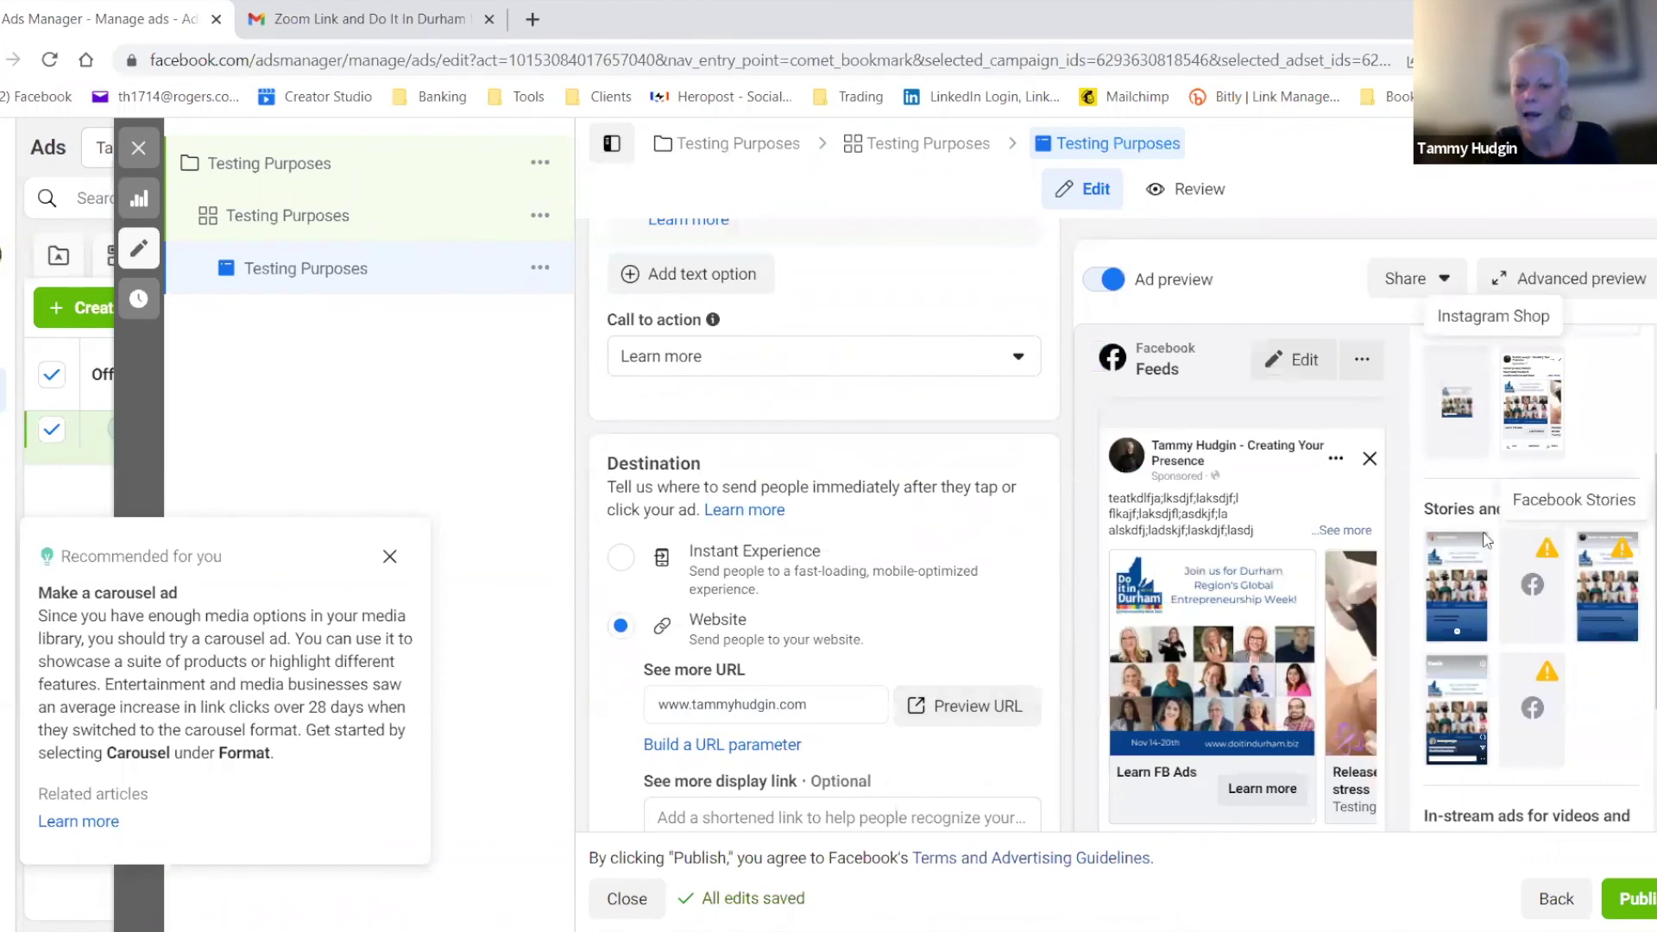
pyautogui.click(1551, 280)
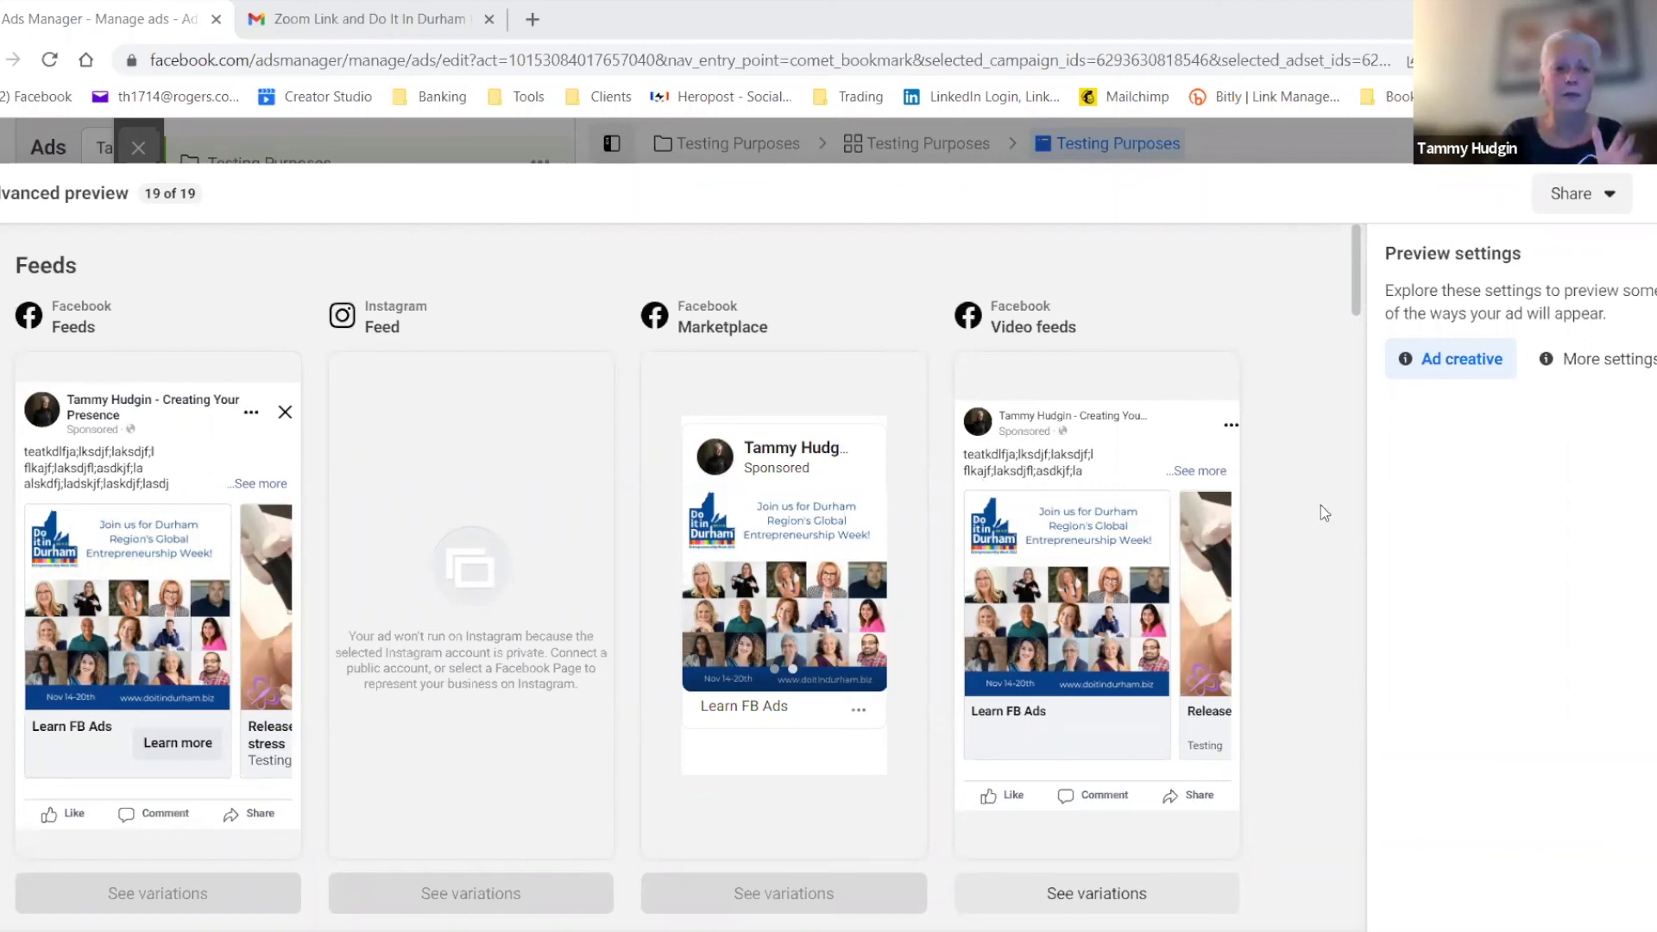
pyautogui.scroll(-5, 1058, 590)
pyautogui.scroll(-4, 1260, 602)
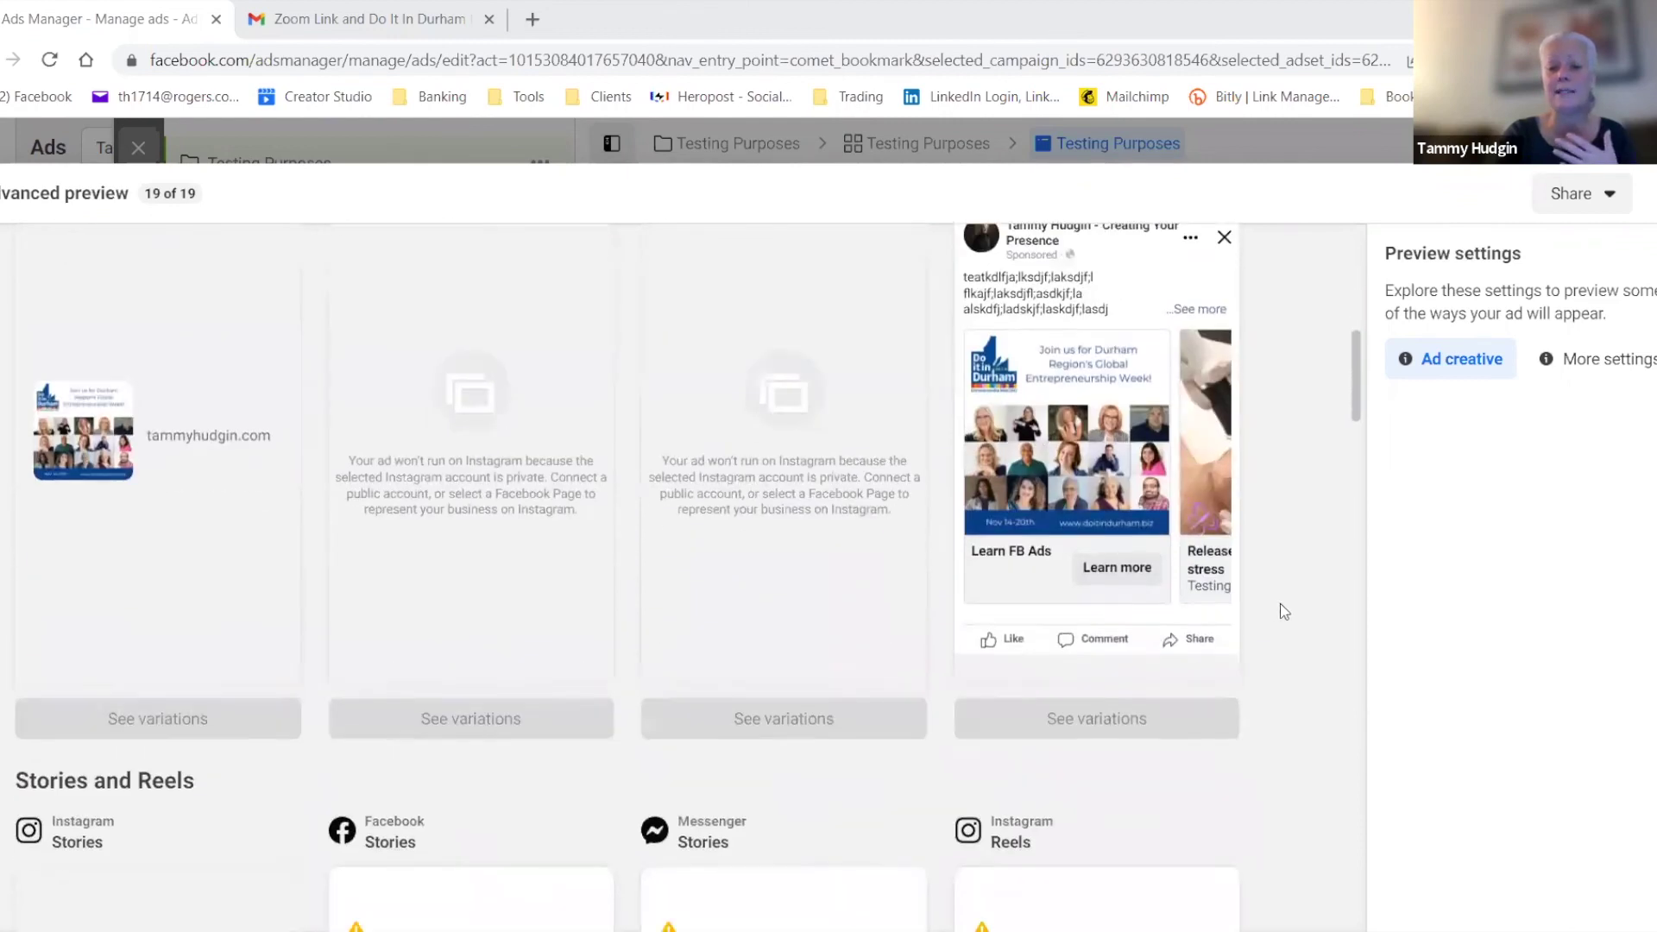
pyautogui.scroll(-5, 1281, 603)
pyautogui.scroll(-3, 469, 573)
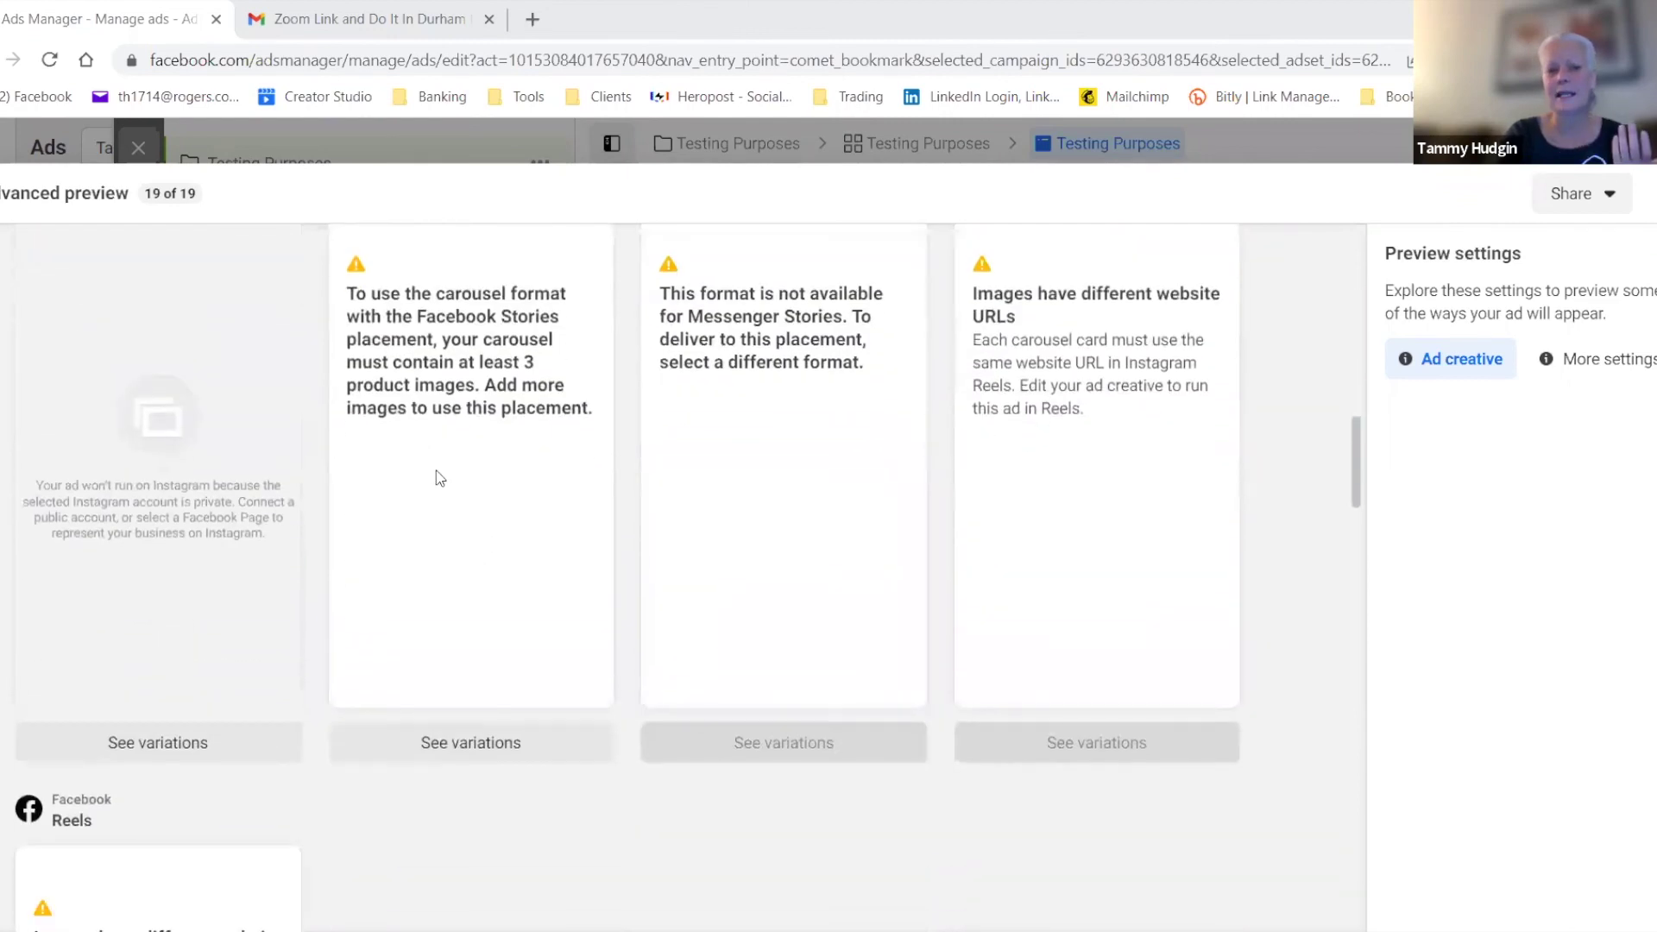
pyautogui.scroll(3, 436, 471)
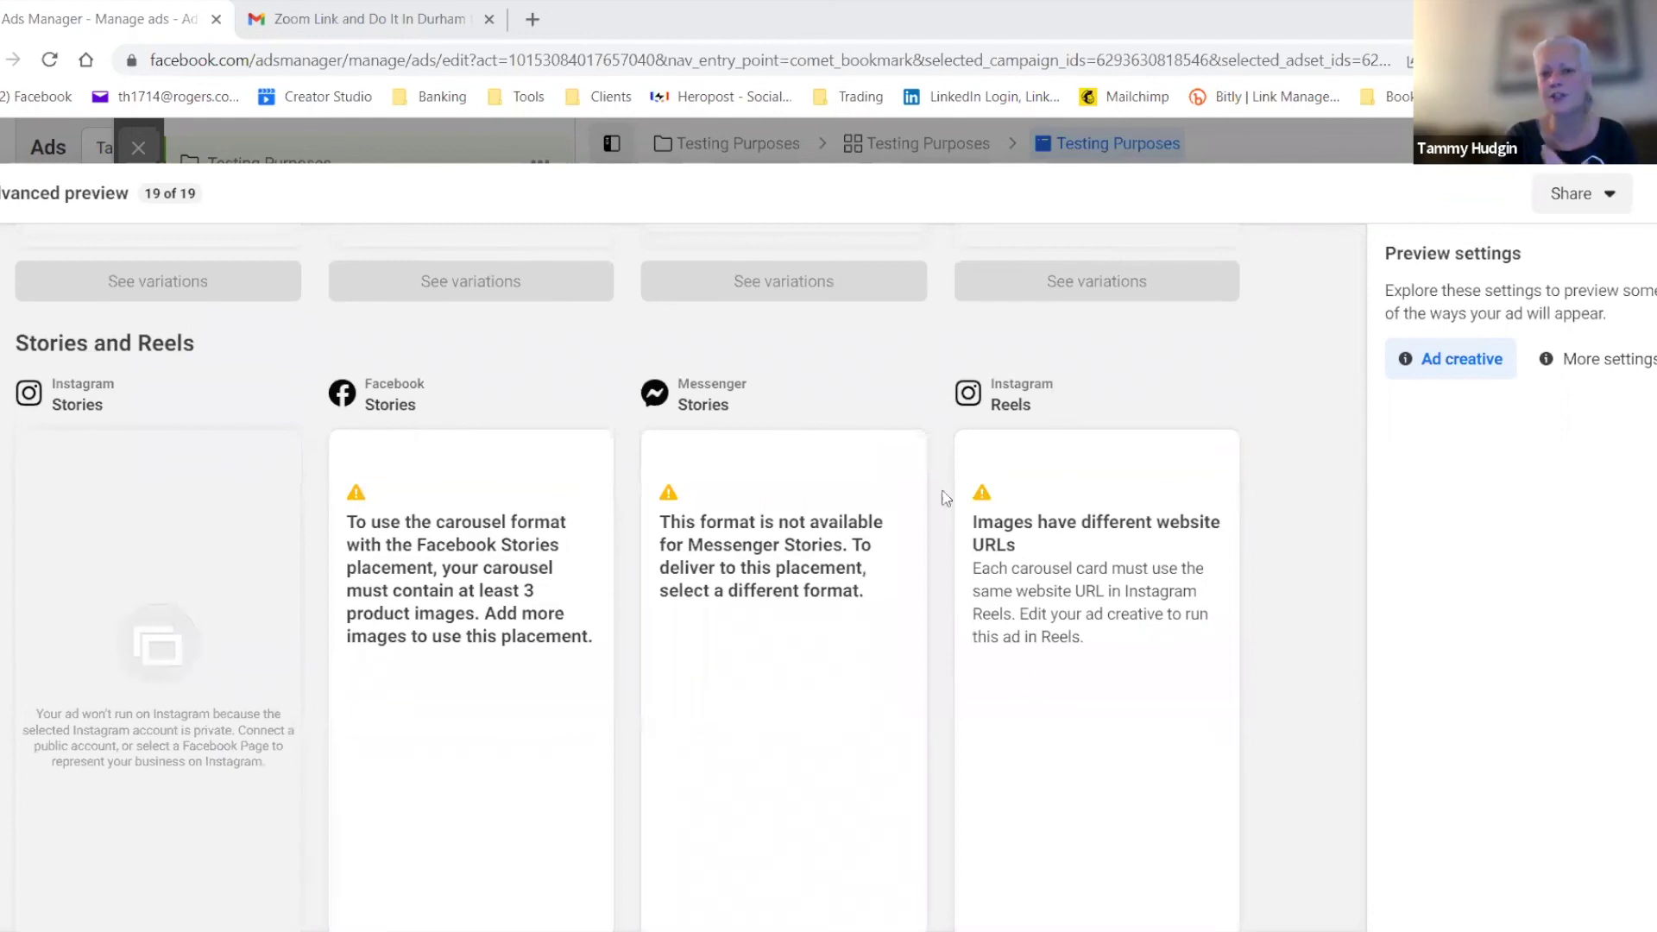
pyautogui.scroll(3, 1082, 502)
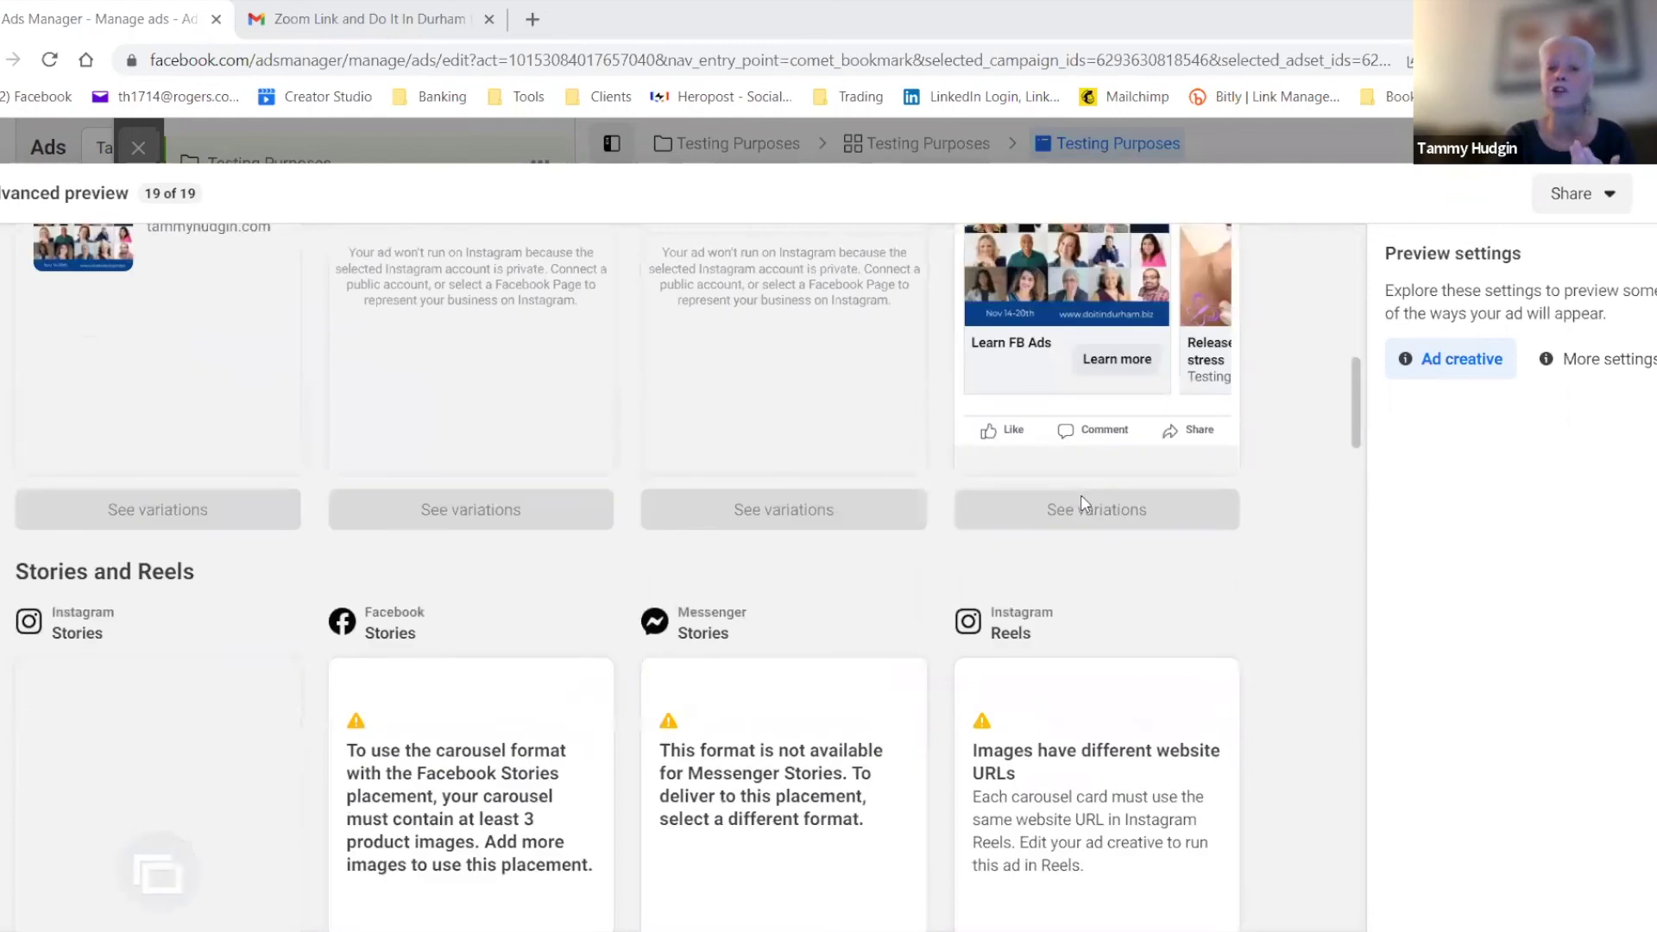
pyautogui.scroll(5, 1082, 498)
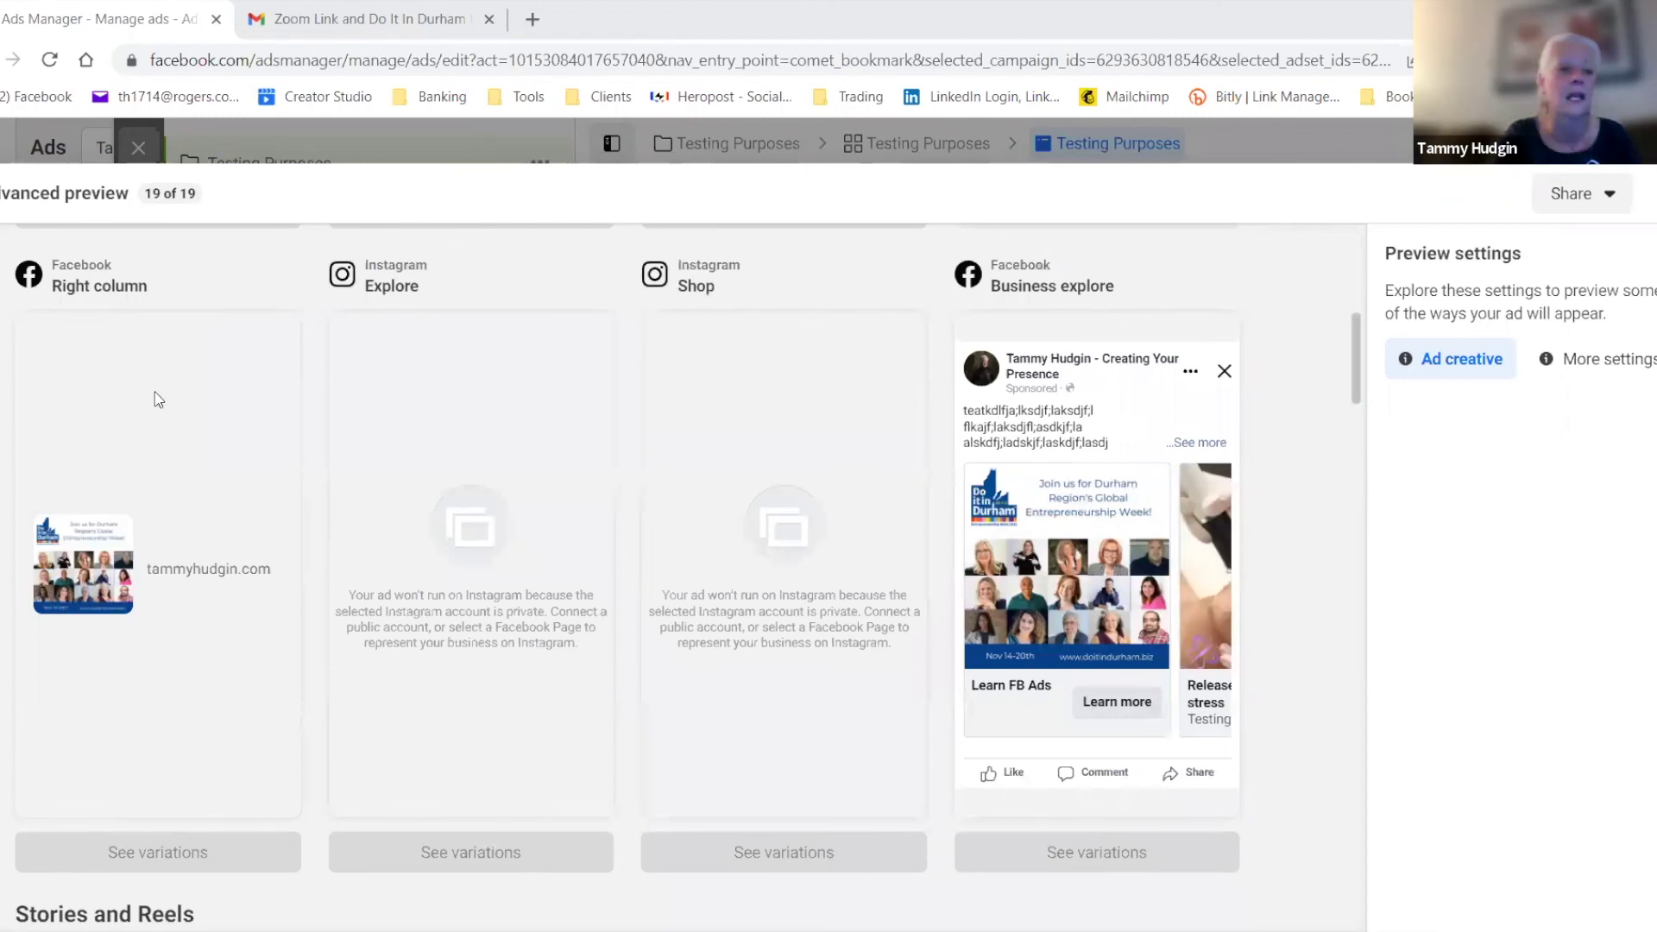
pyautogui.scroll(7, 155, 404)
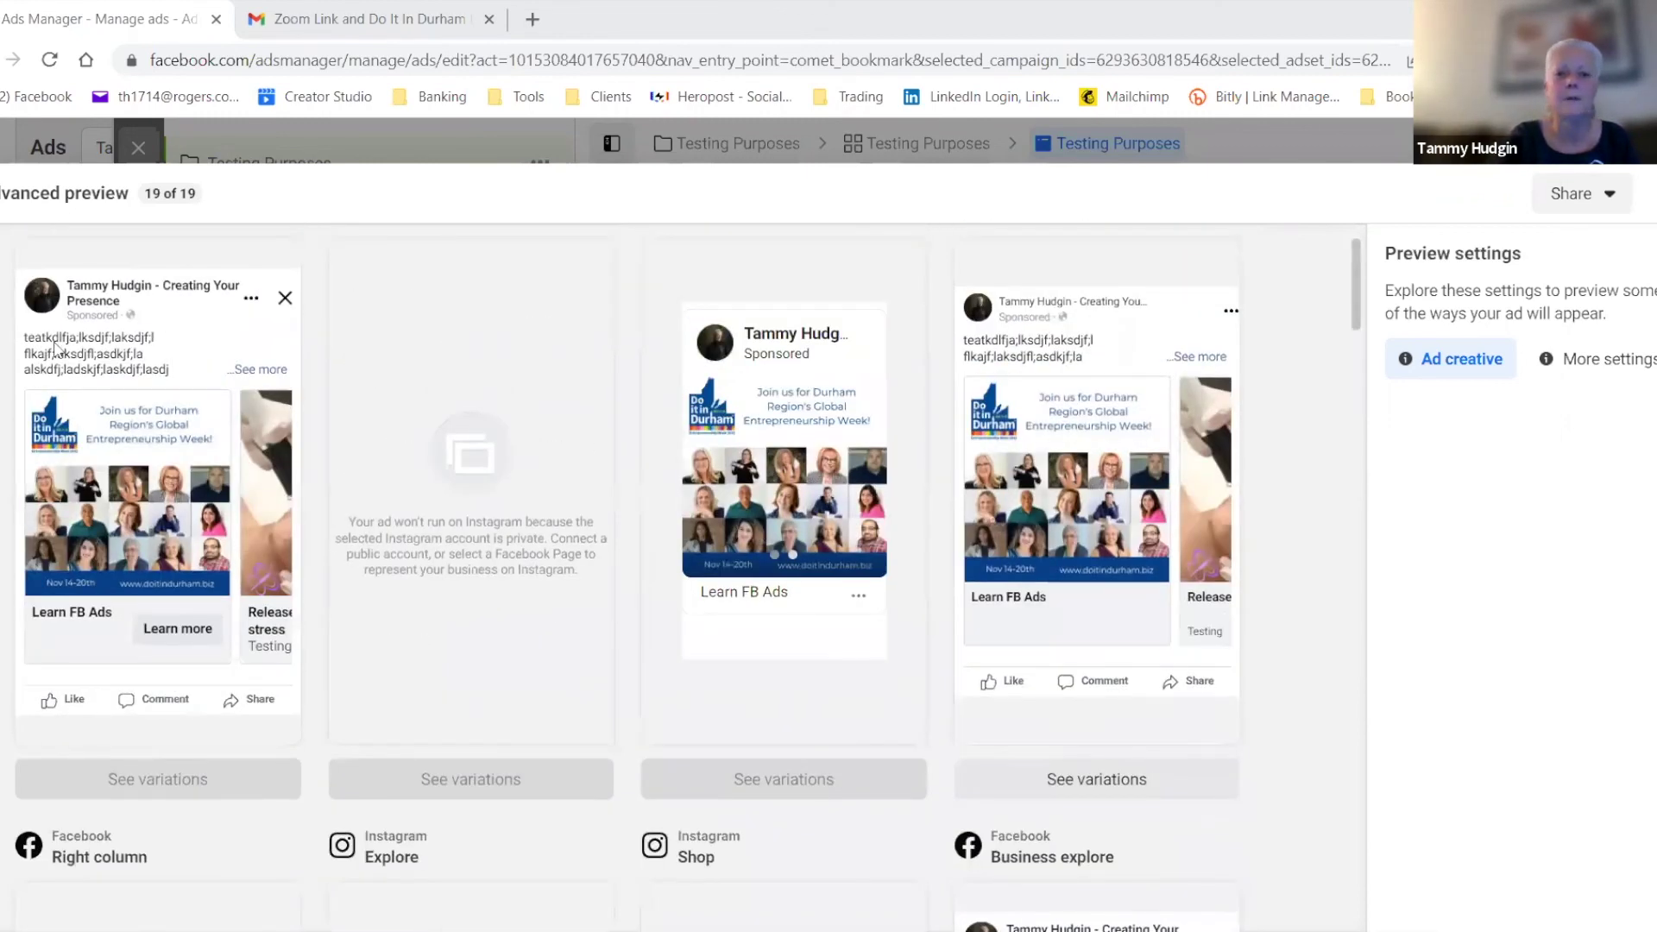
pyautogui.scroll(2, 621, 547)
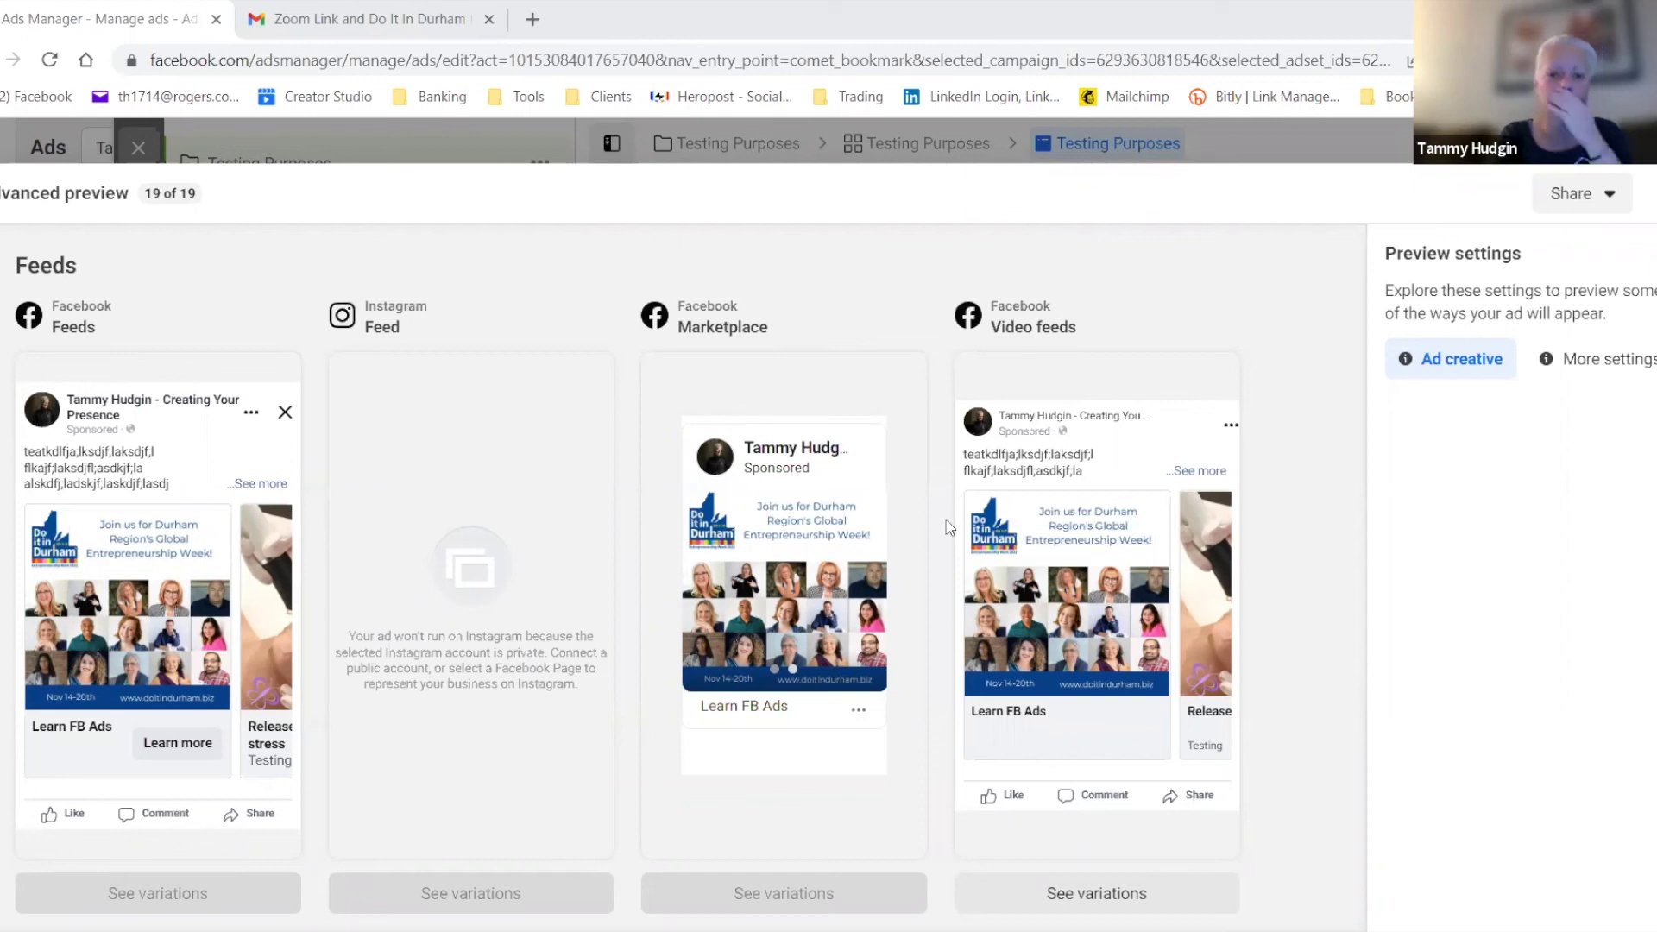
pyautogui.press('Escape')
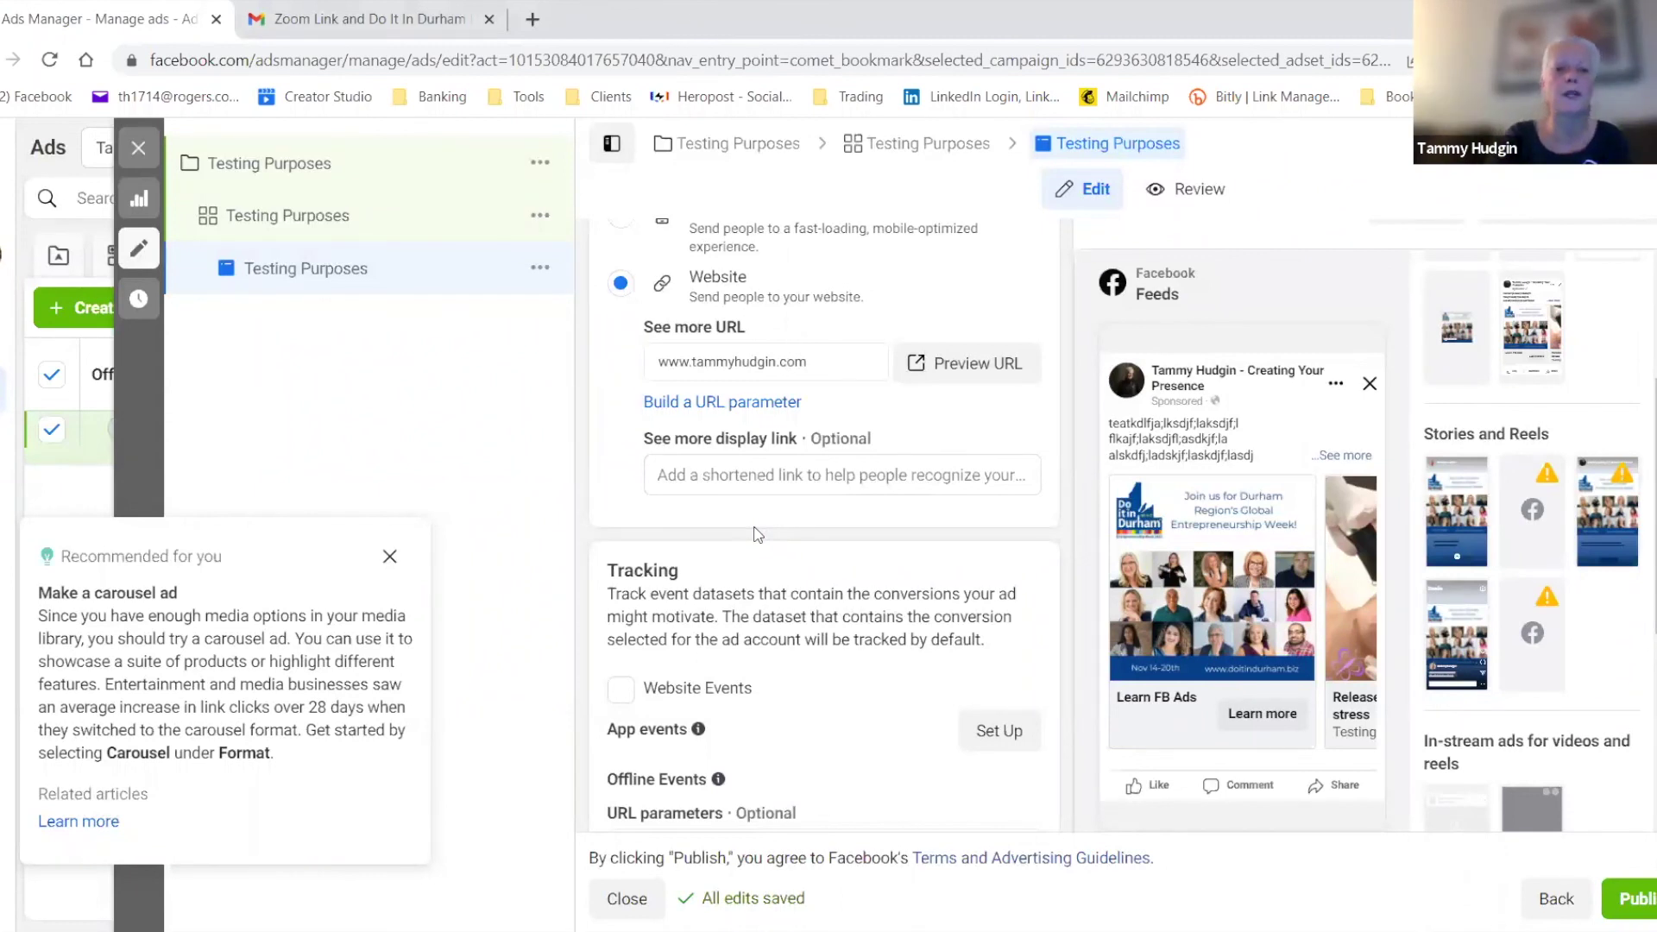
pyautogui.scroll(5, 845, 483)
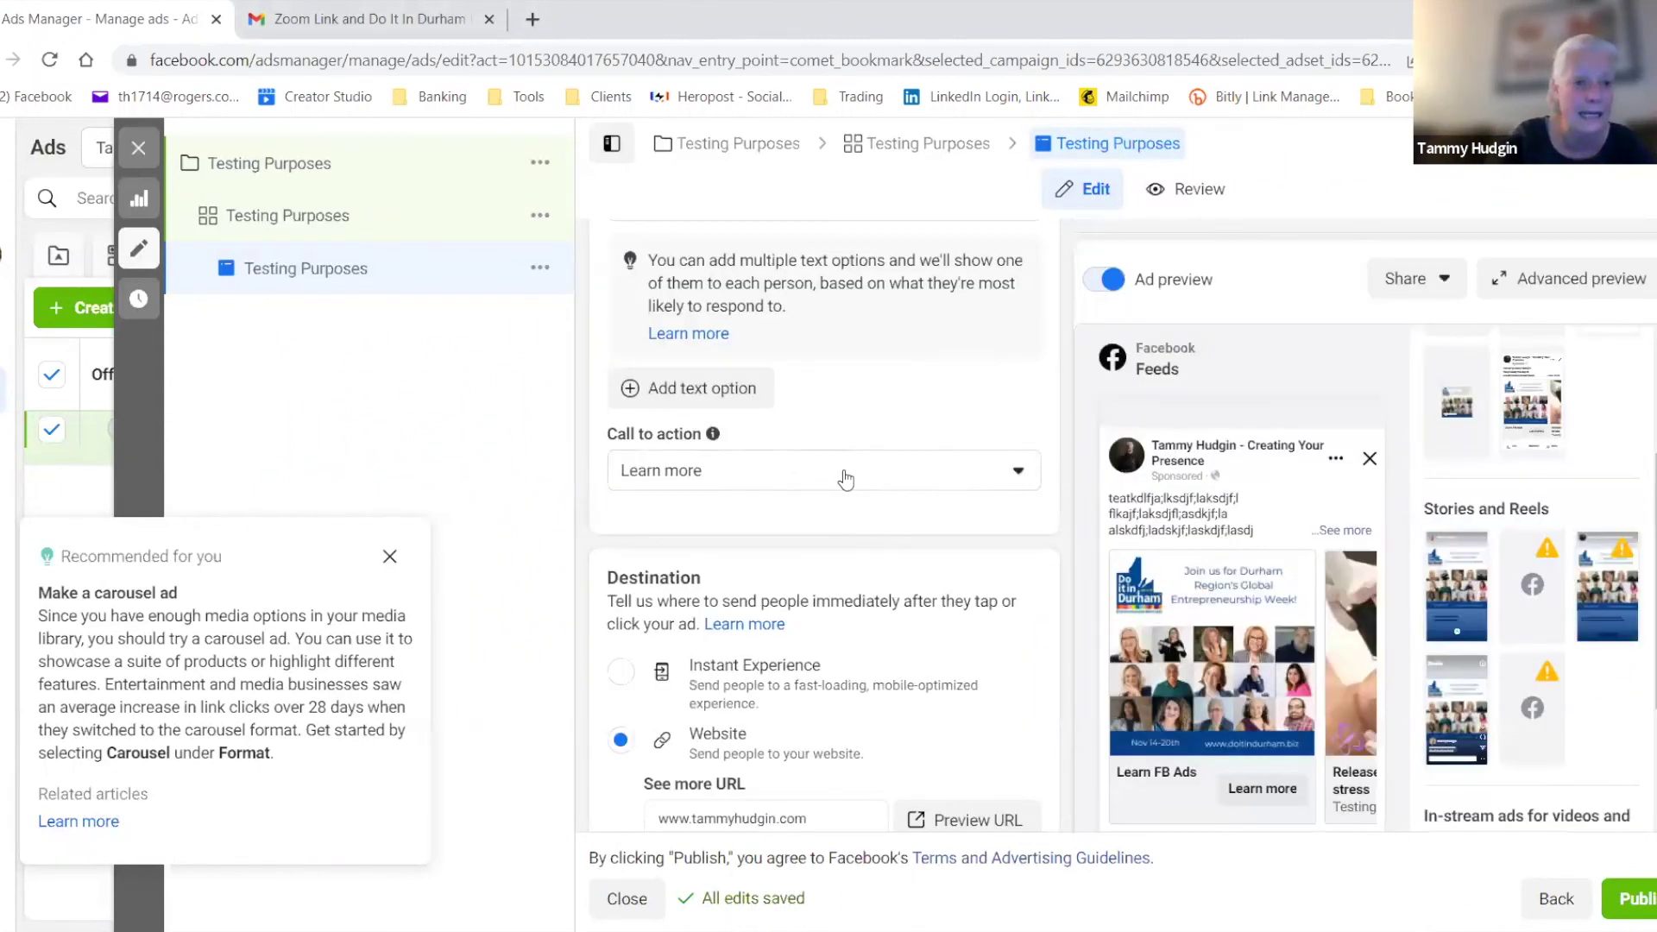
pyautogui.scroll(-6, 850, 483)
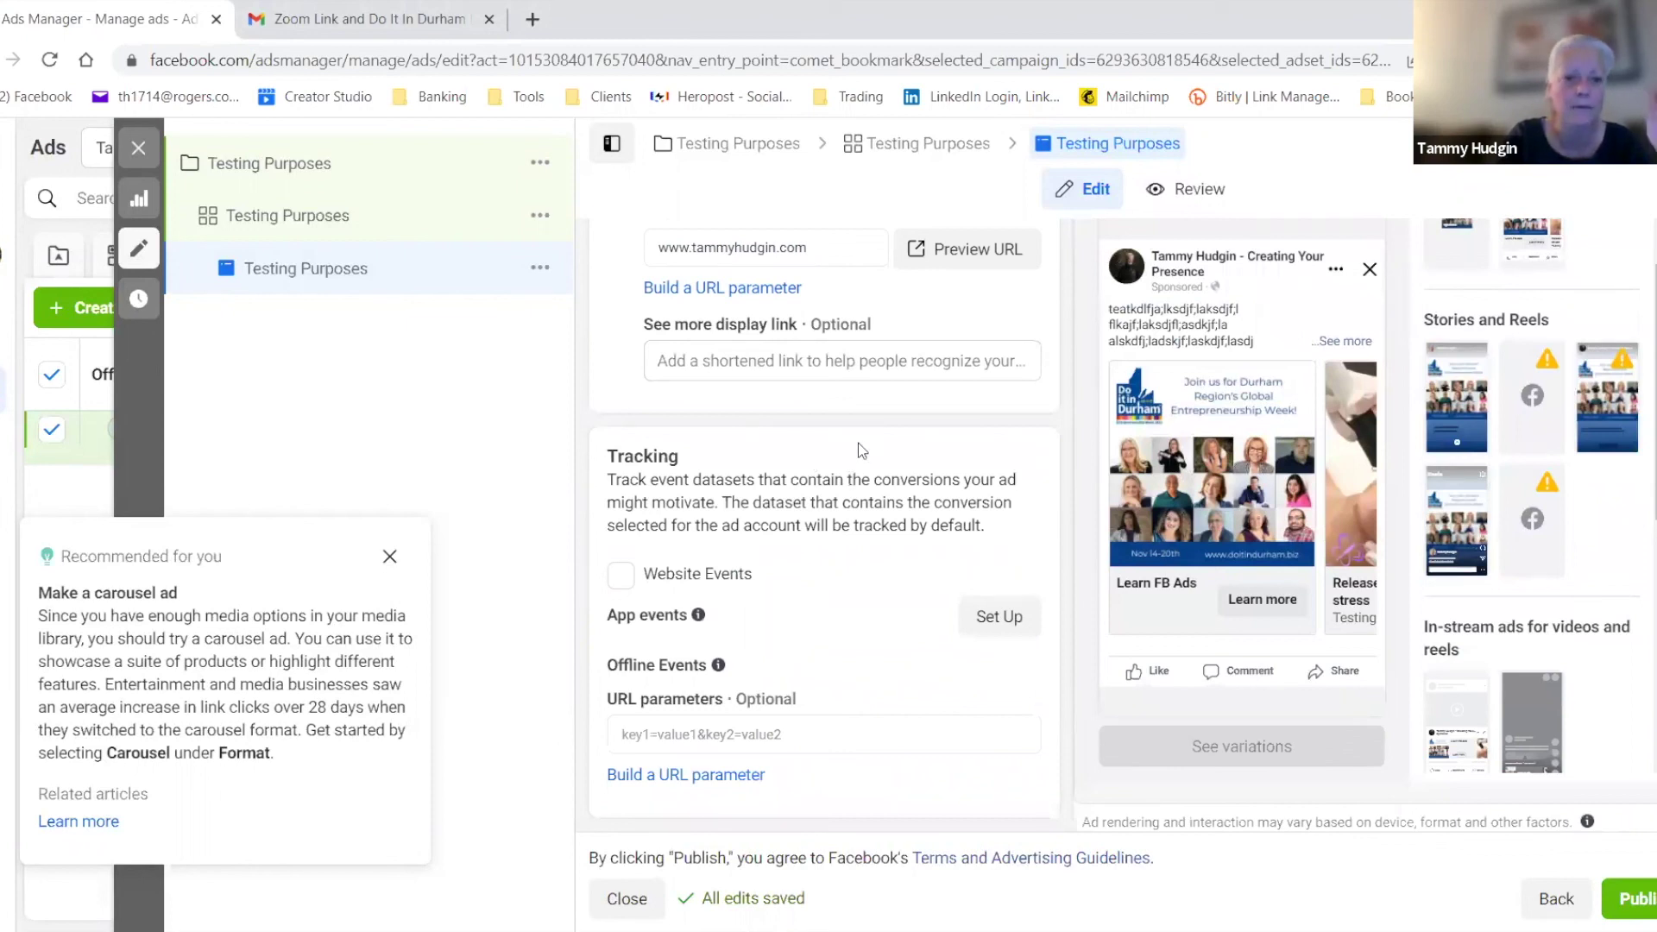
pyautogui.moveTo(623, 451); pyautogui.dragTo(982, 446)
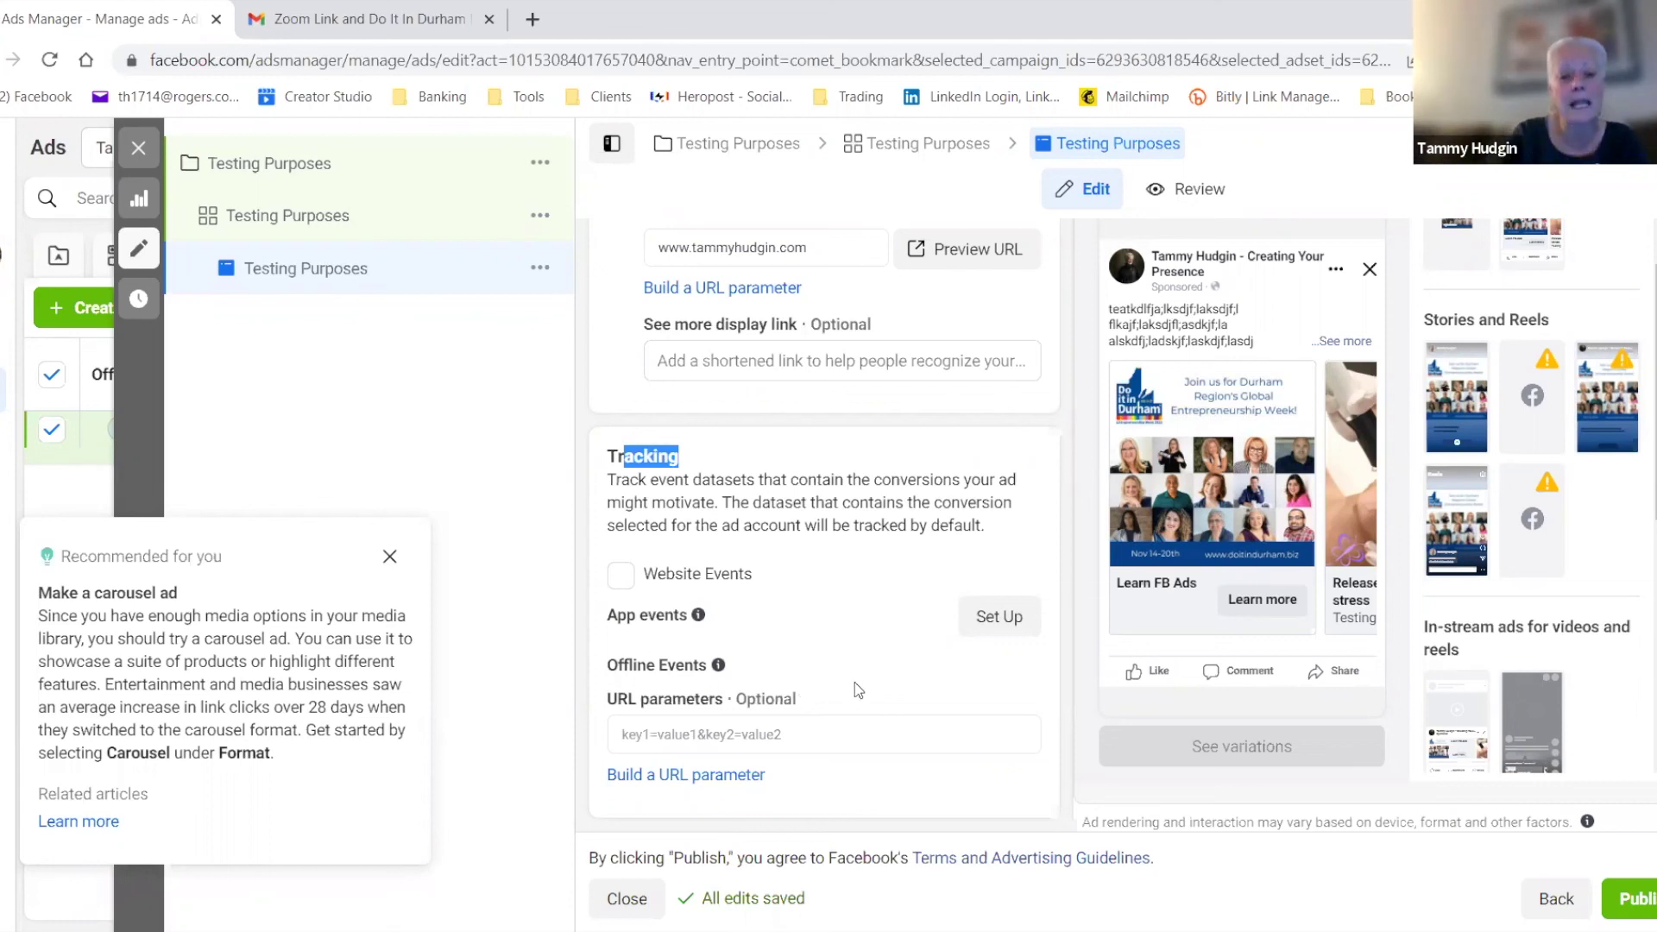
pyautogui.click(557, 566)
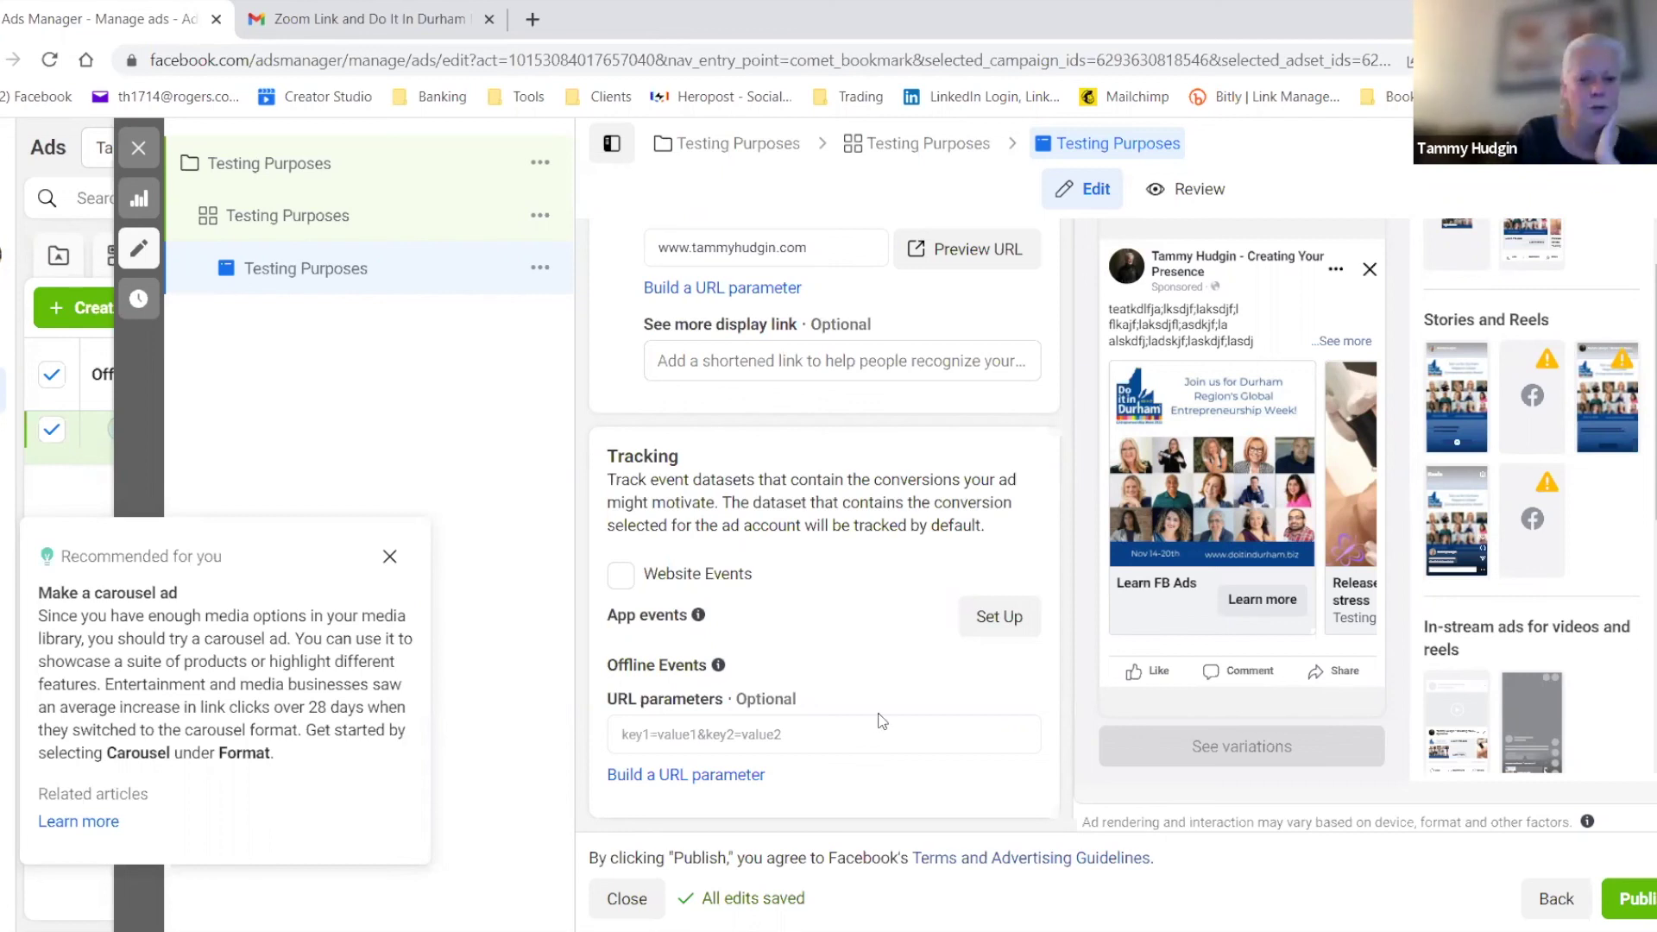
# Enable Website Events tracking with the account's Meta pixel, then return to the carousel card fields
pyautogui.click(622, 578)
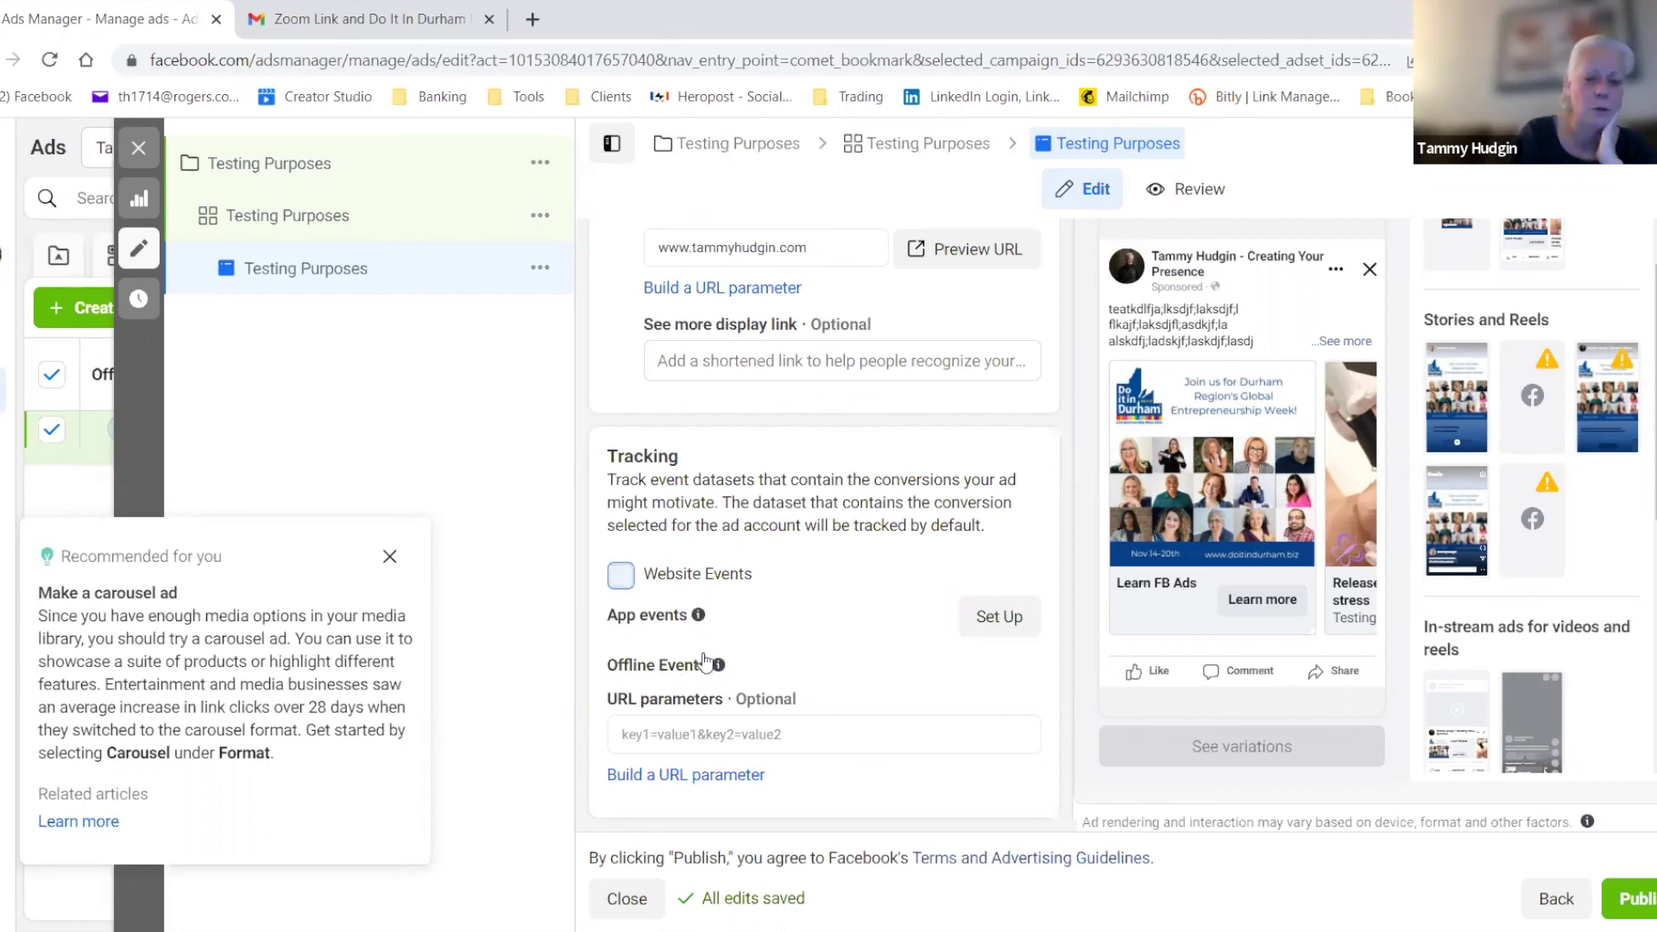
pyautogui.scroll(-1, 899, 690)
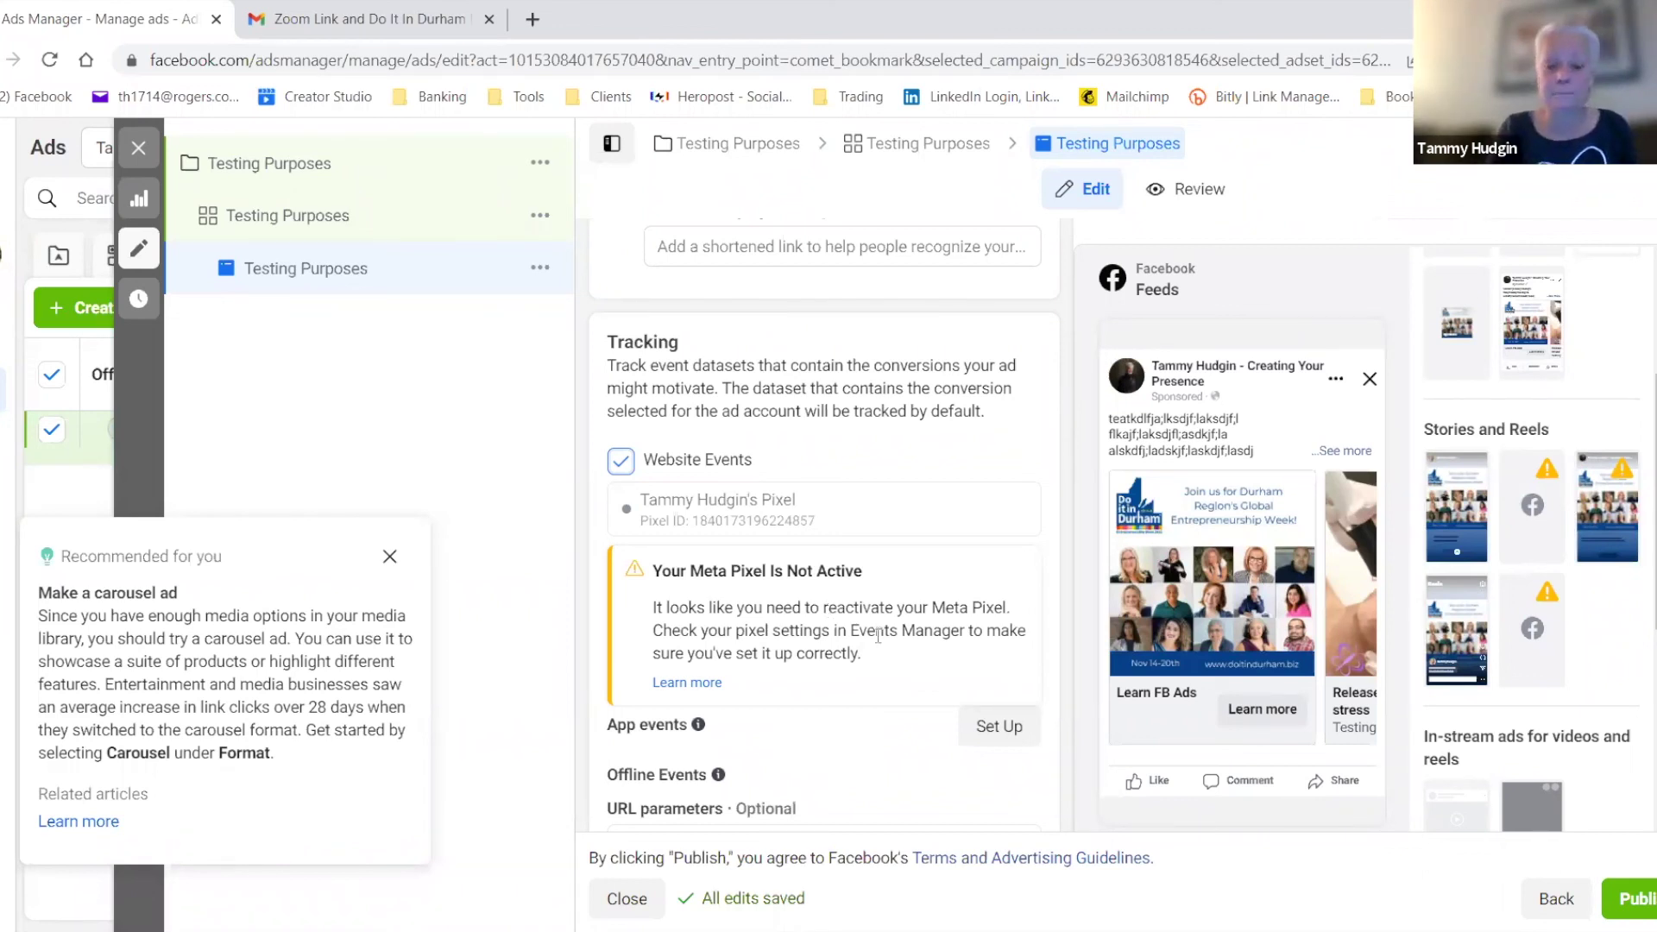
pyautogui.scroll(-1, 1042, 571)
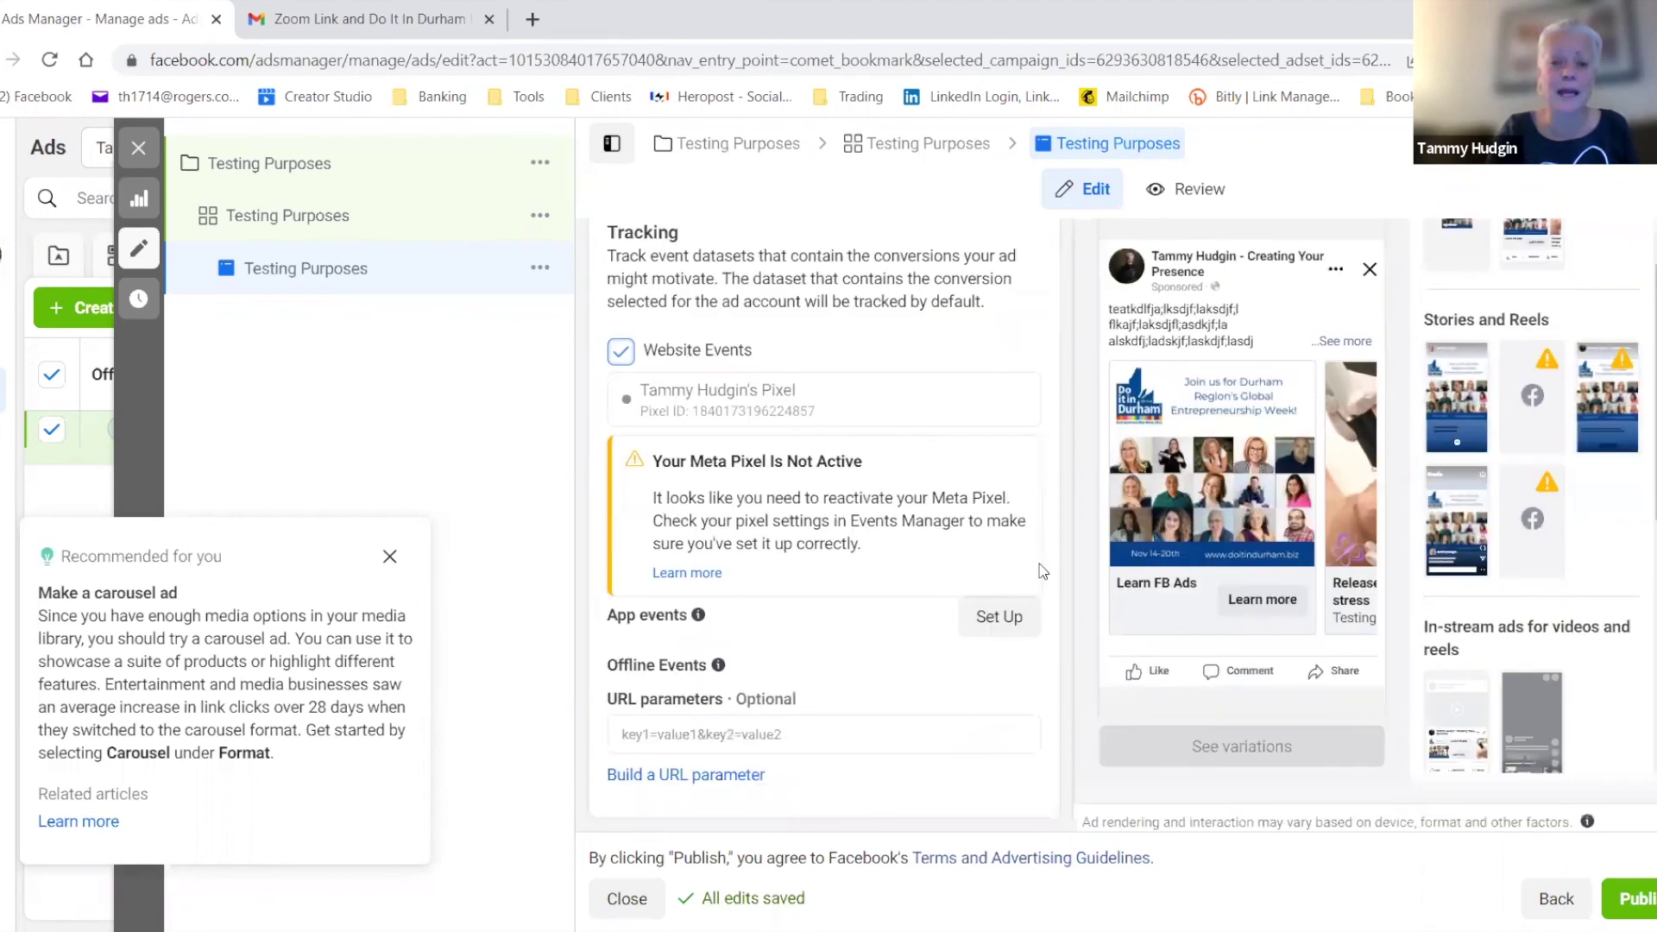
pyautogui.scroll(10, 1042, 572)
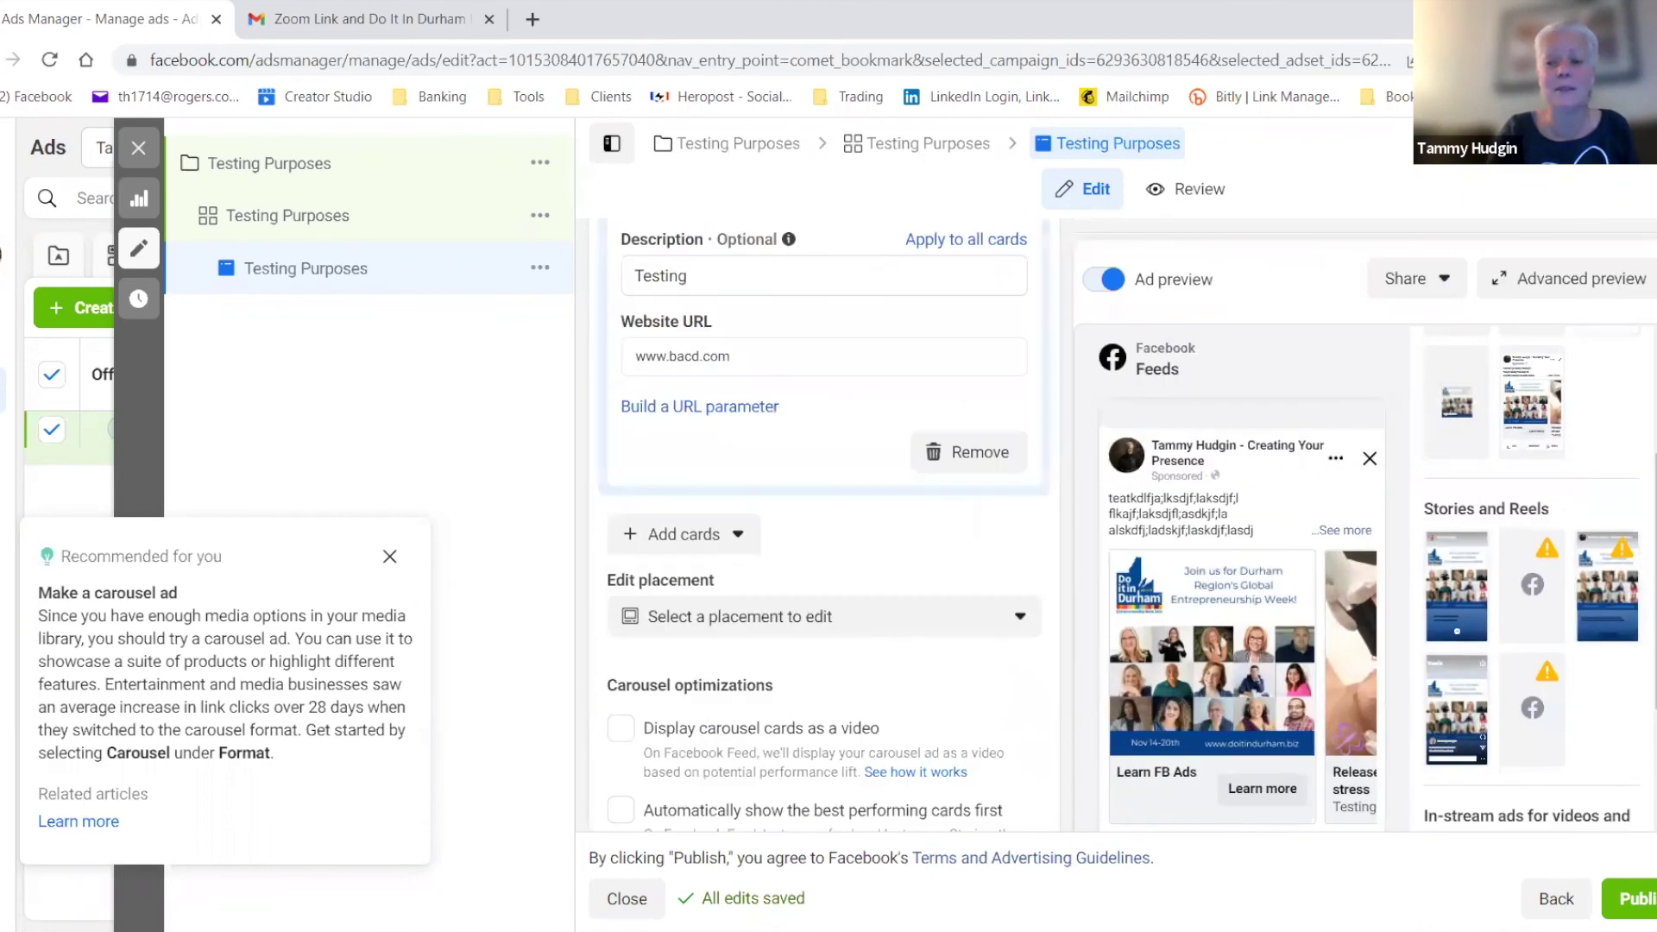